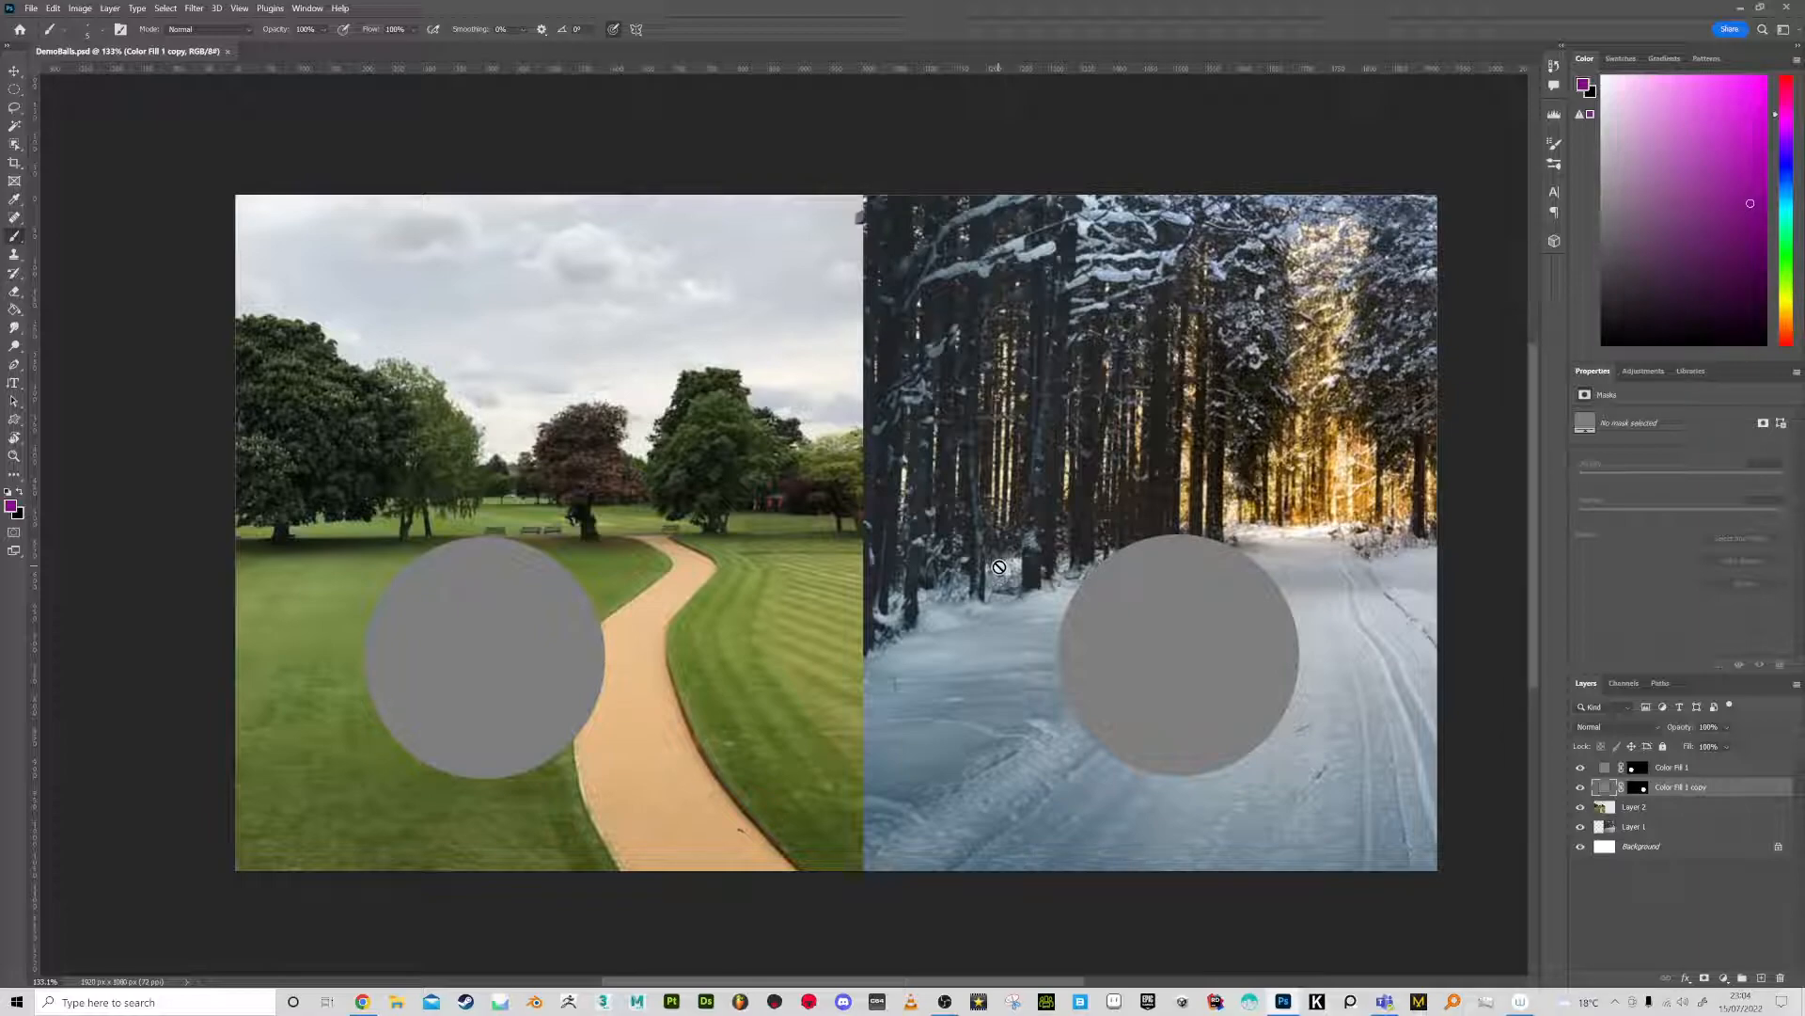
Inspect the layer masks that define the two grey circles on Color Fill 1 and its copy
click(1643, 789)
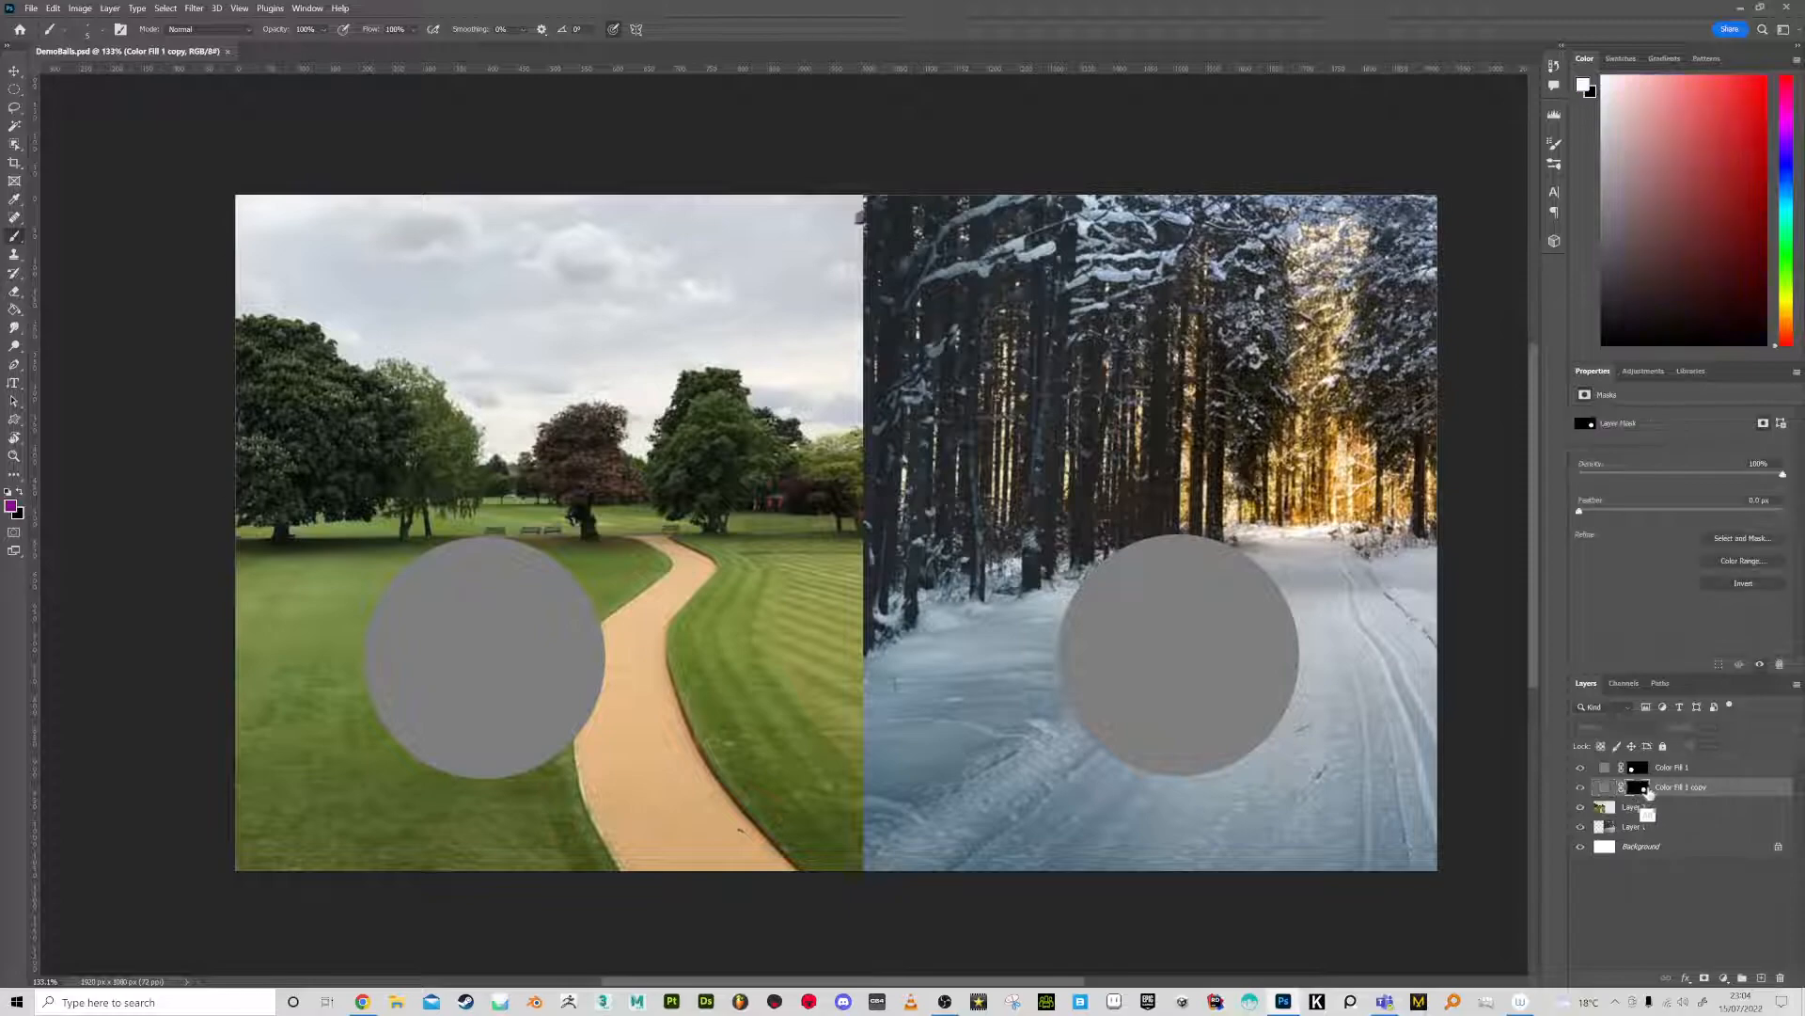
alt+click(1644, 788)
click(1637, 769)
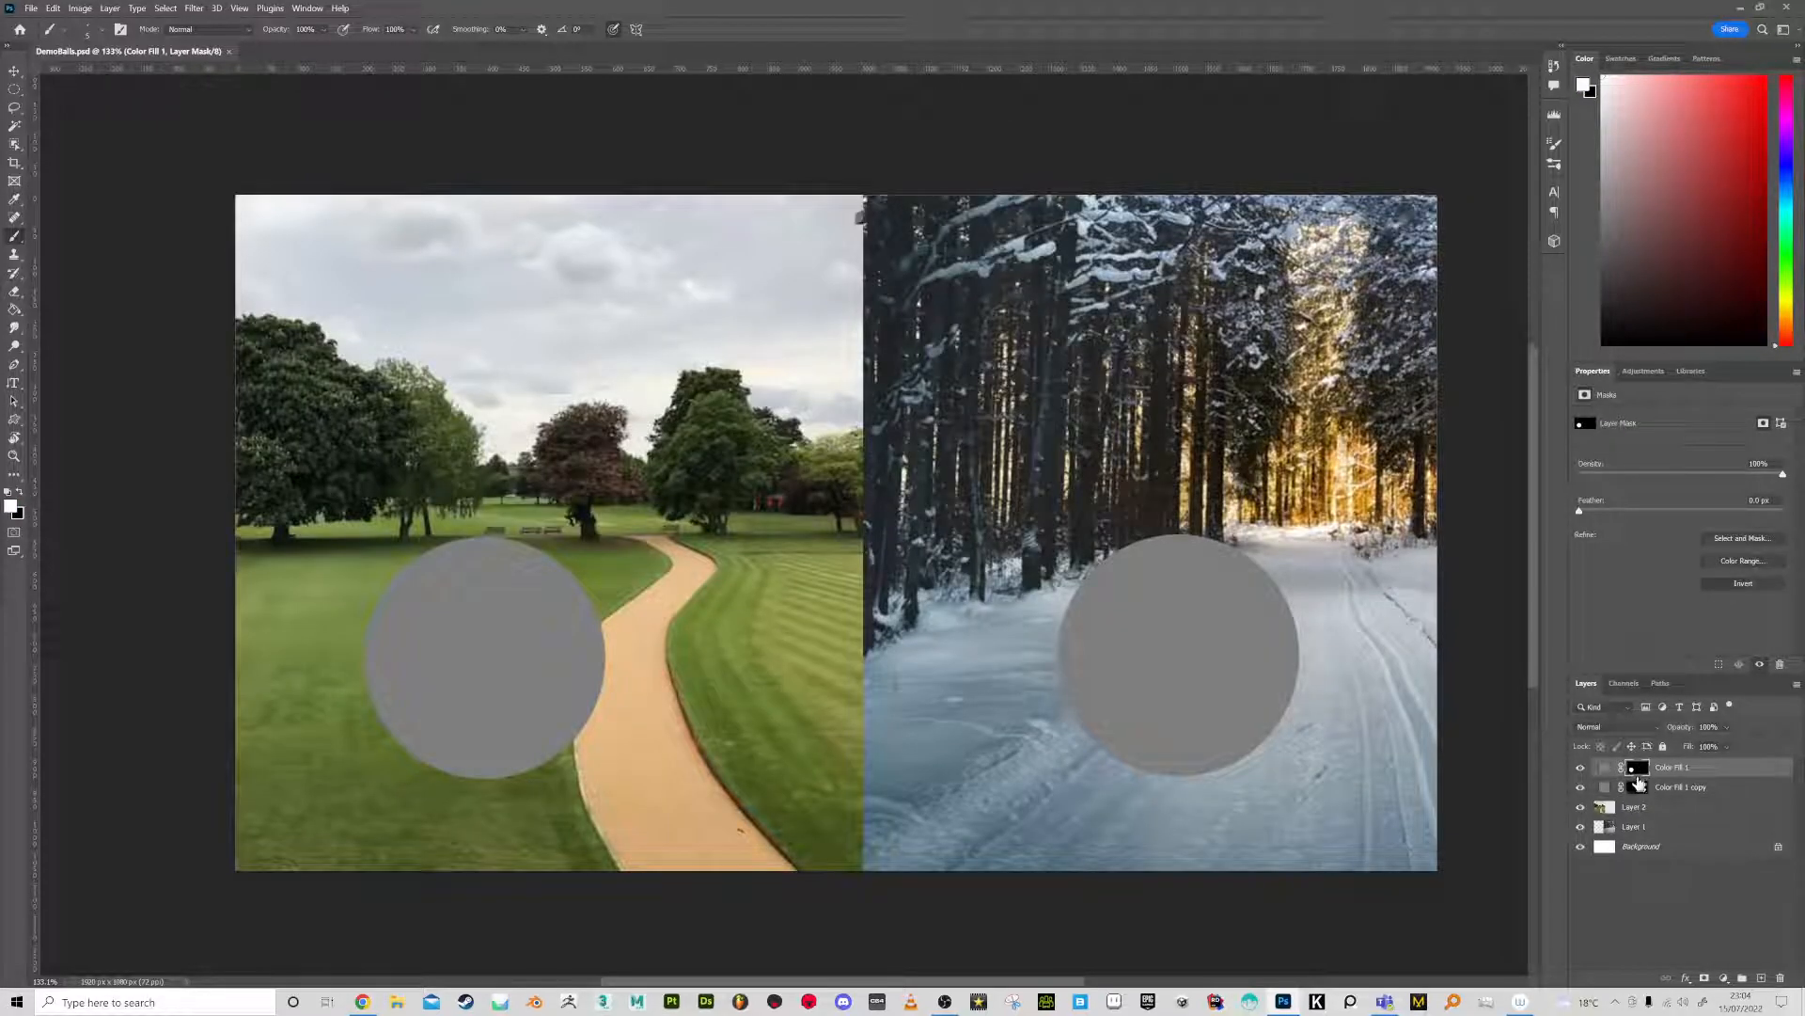
alt+click(1636, 770)
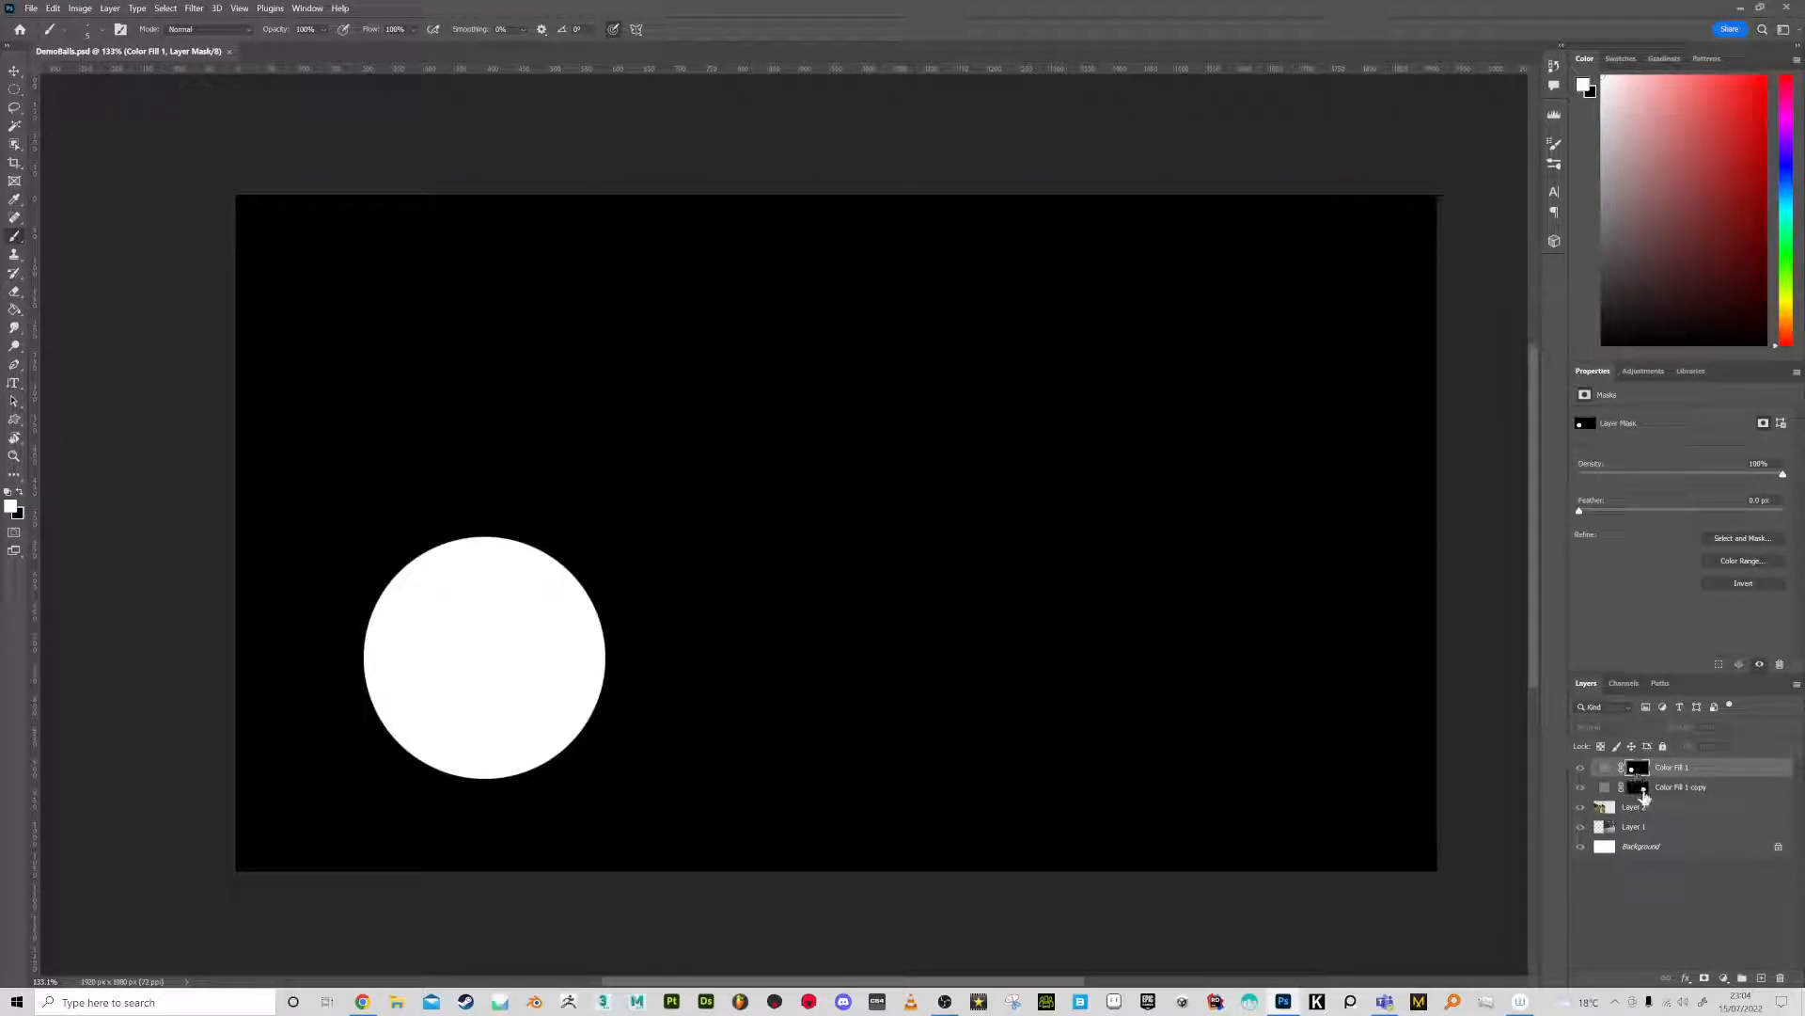
click(1603, 768)
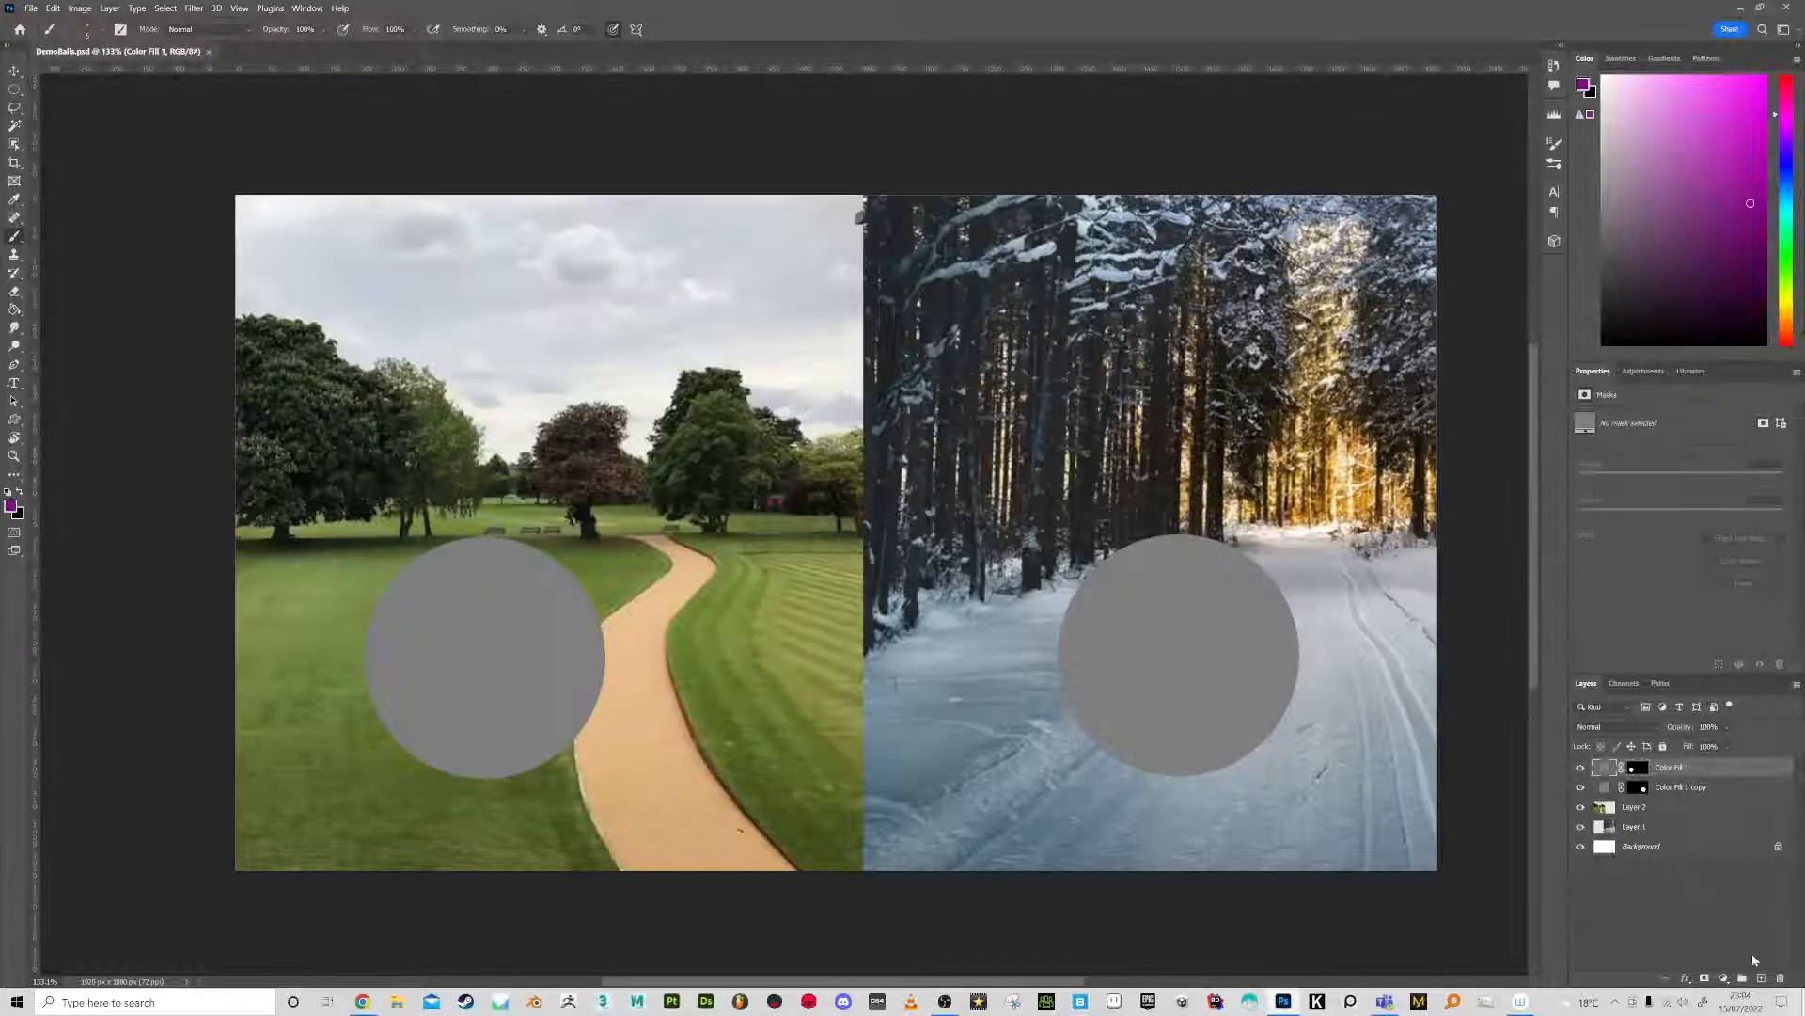
click(1724, 978)
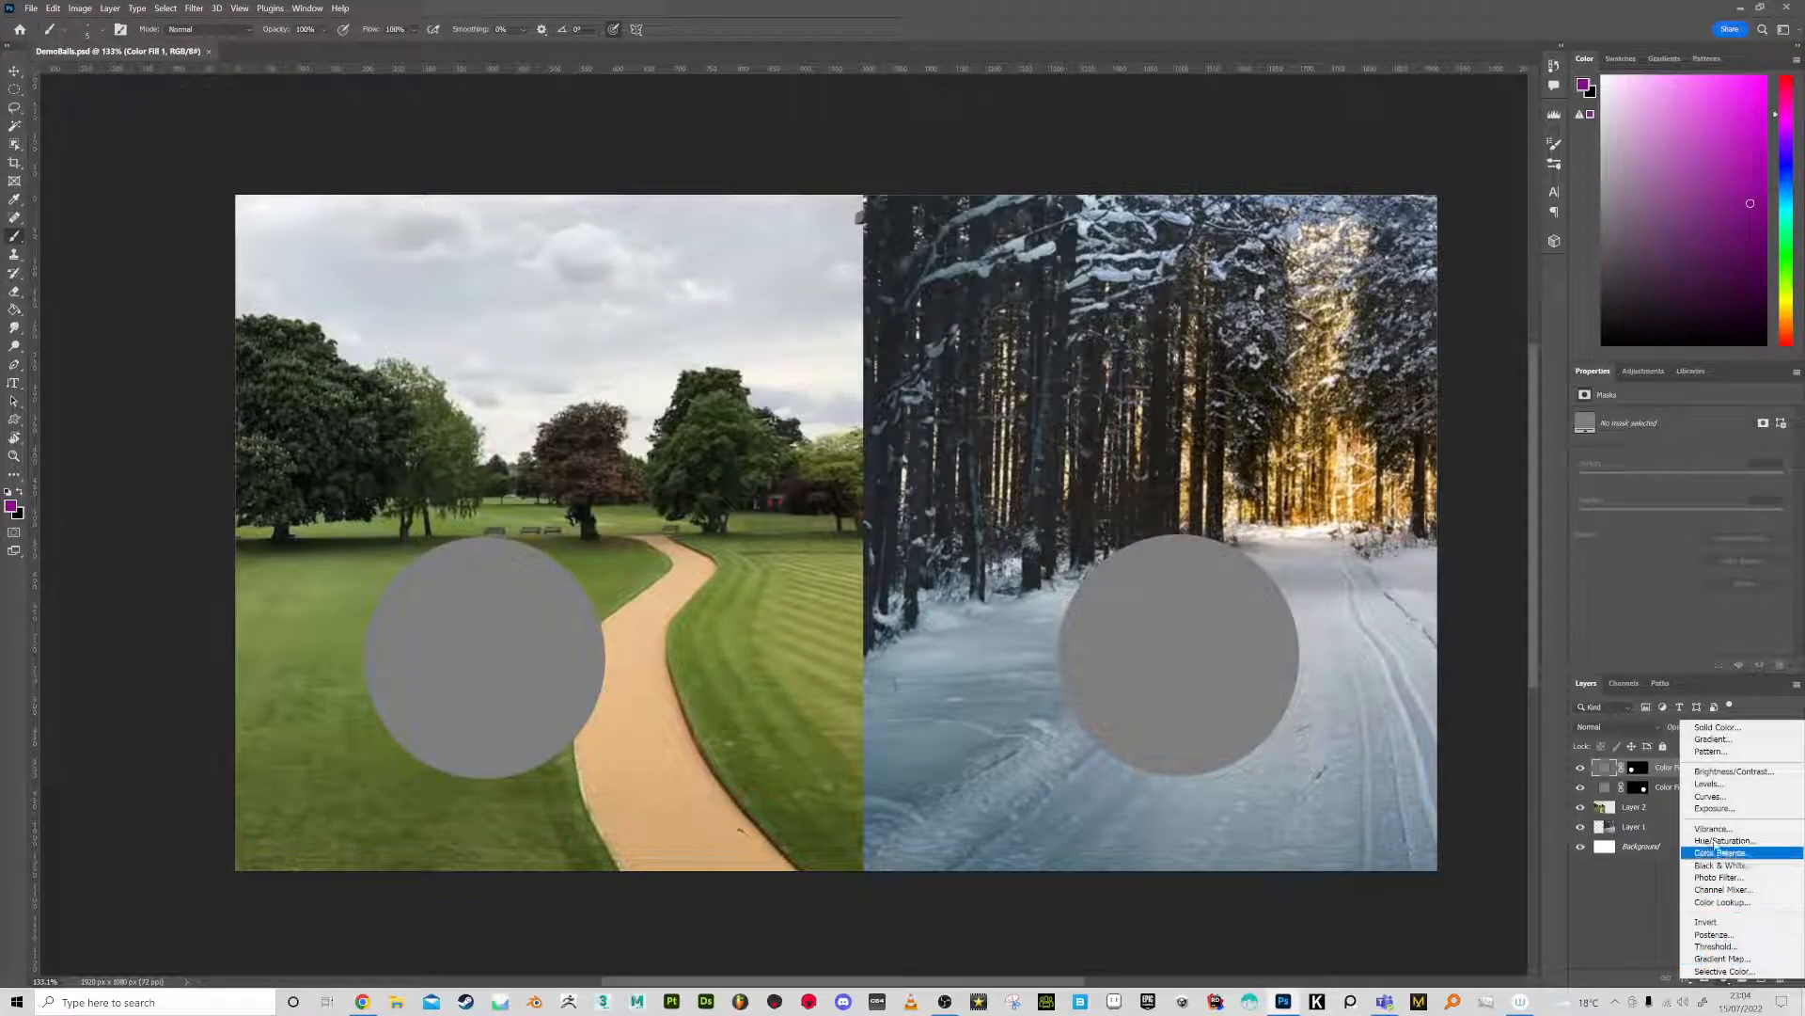
click(1713, 729)
mouse_move(813, 368)
mouse_down()
mouse_move(794, 299)
mouse_move(711, 347)
mouse_up()
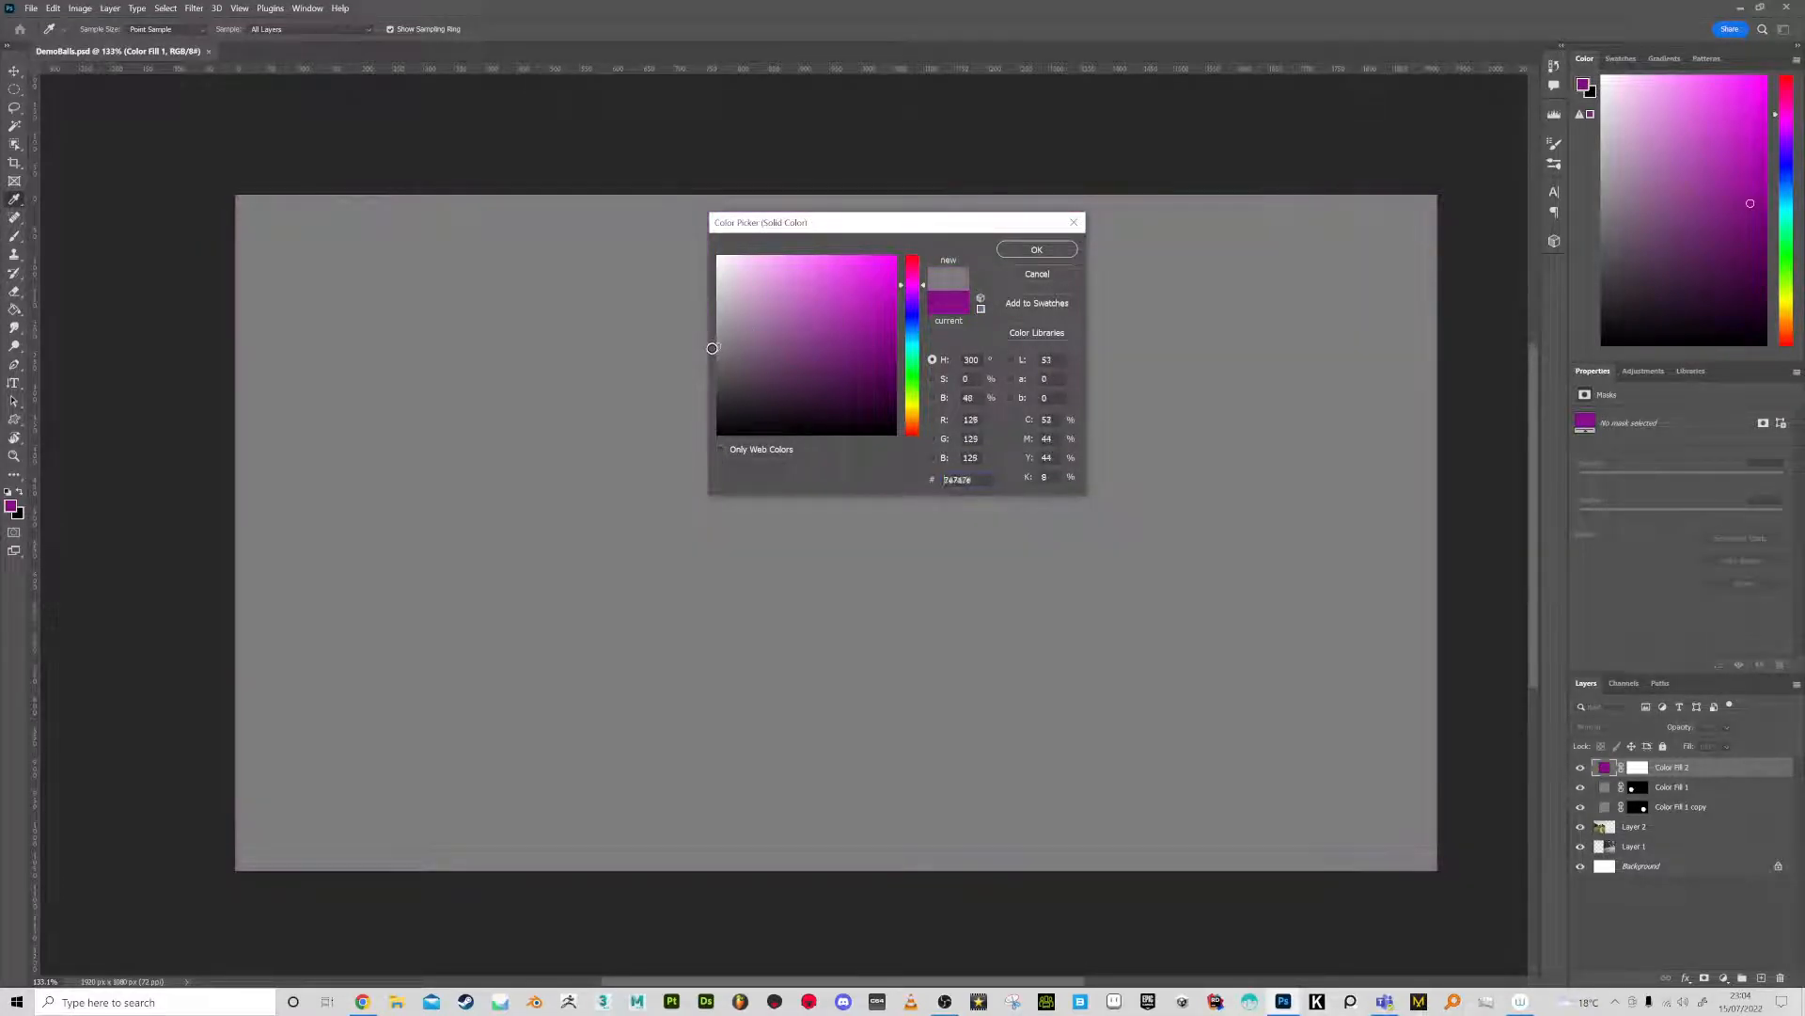
click(1038, 274)
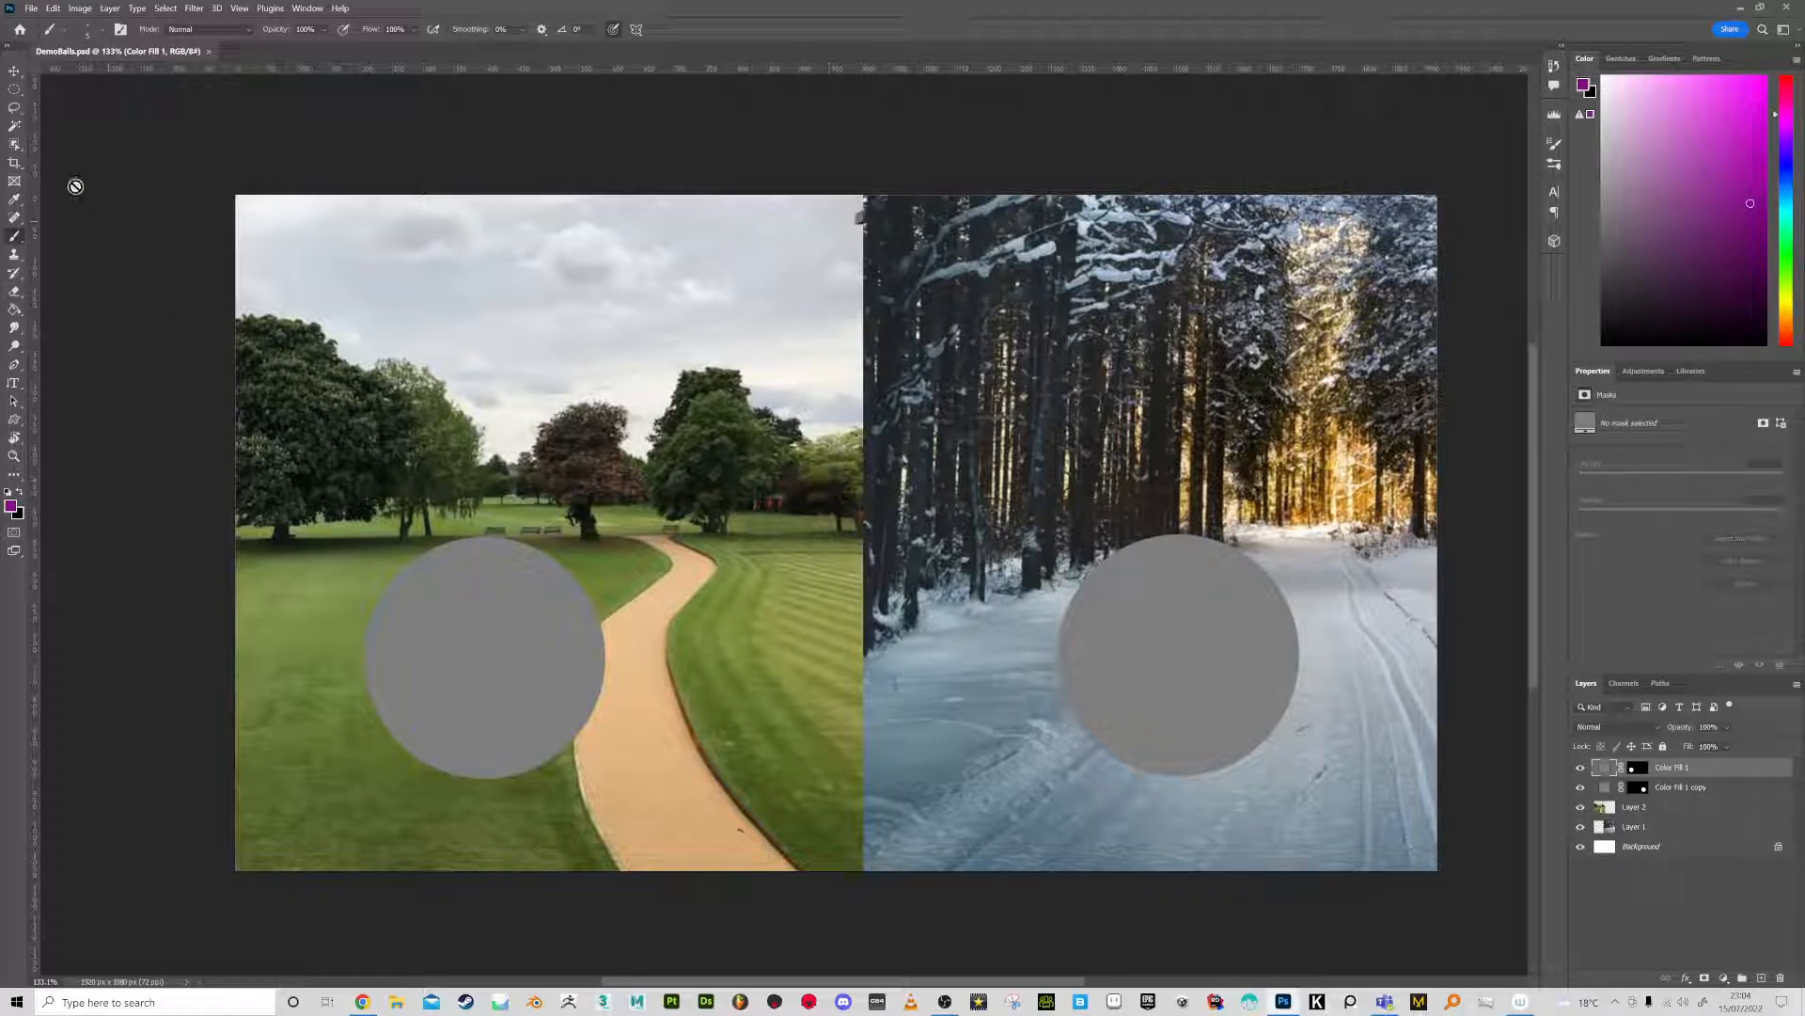
Create a mid-grey Solid Color ellipse across the seam between the two photos and move it slightly higher
click(14, 89)
drag(750, 298, 1012, 444)
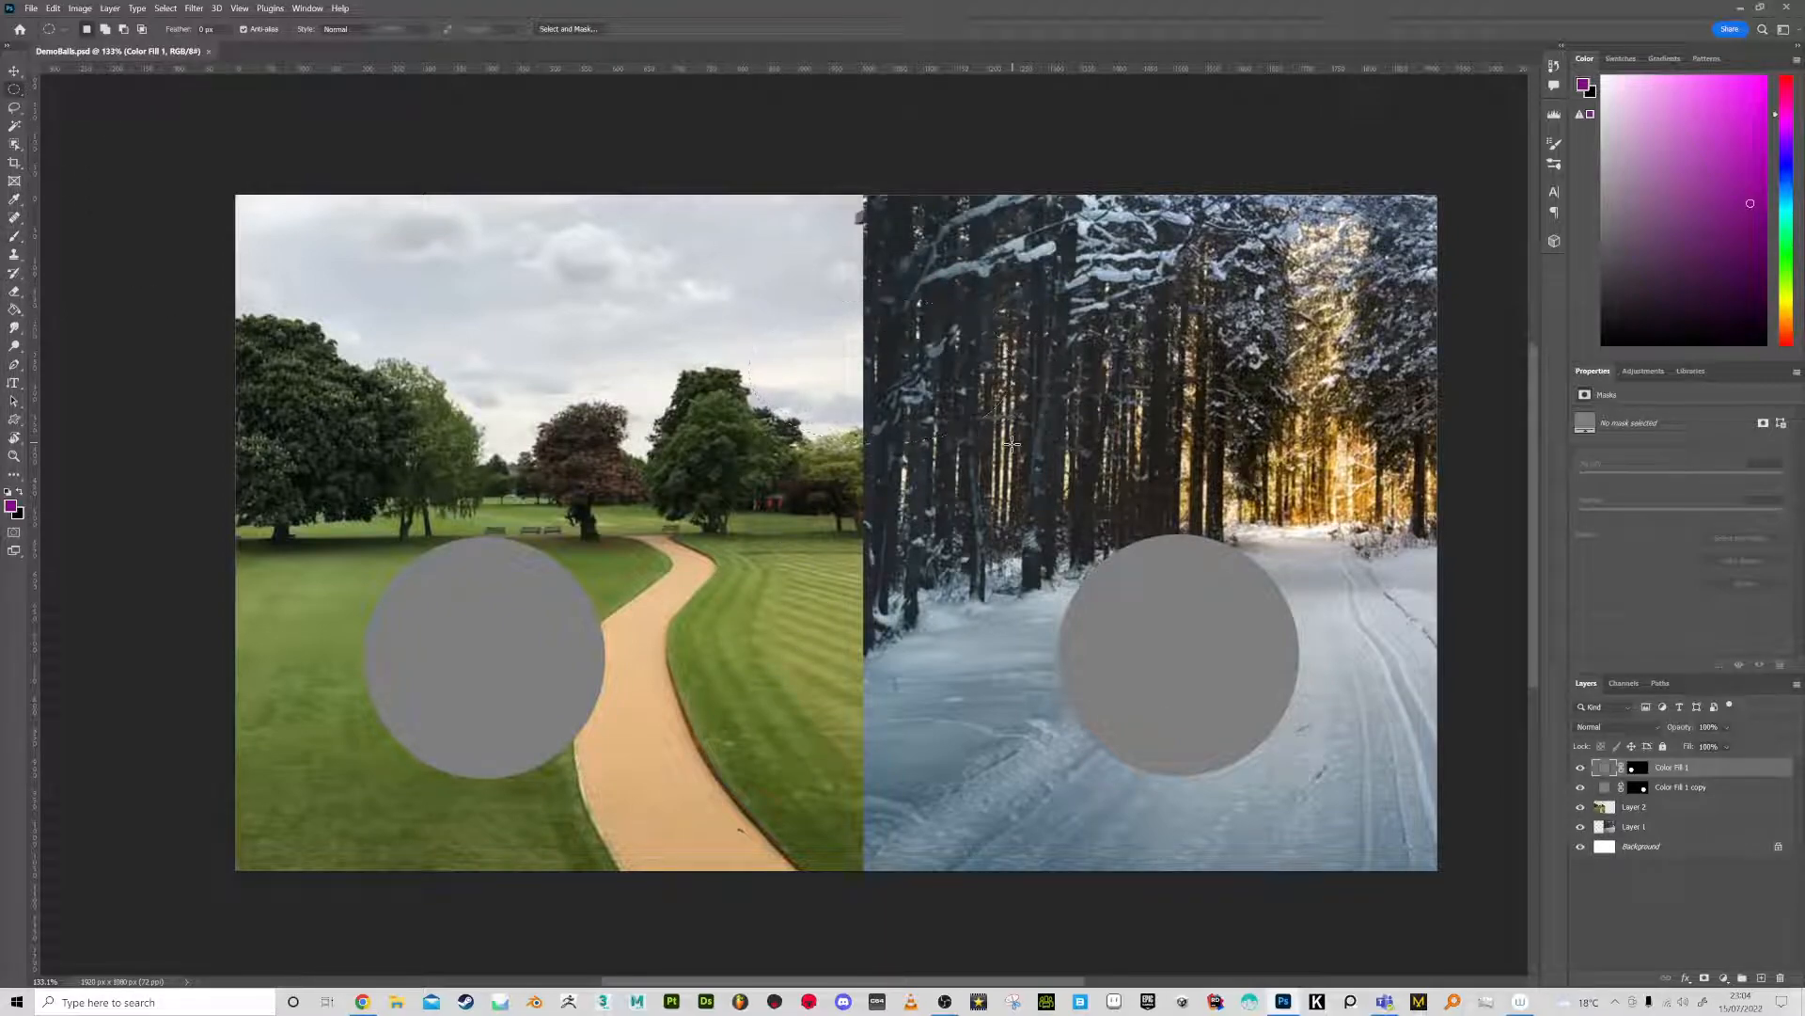
click(1723, 978)
click(1722, 728)
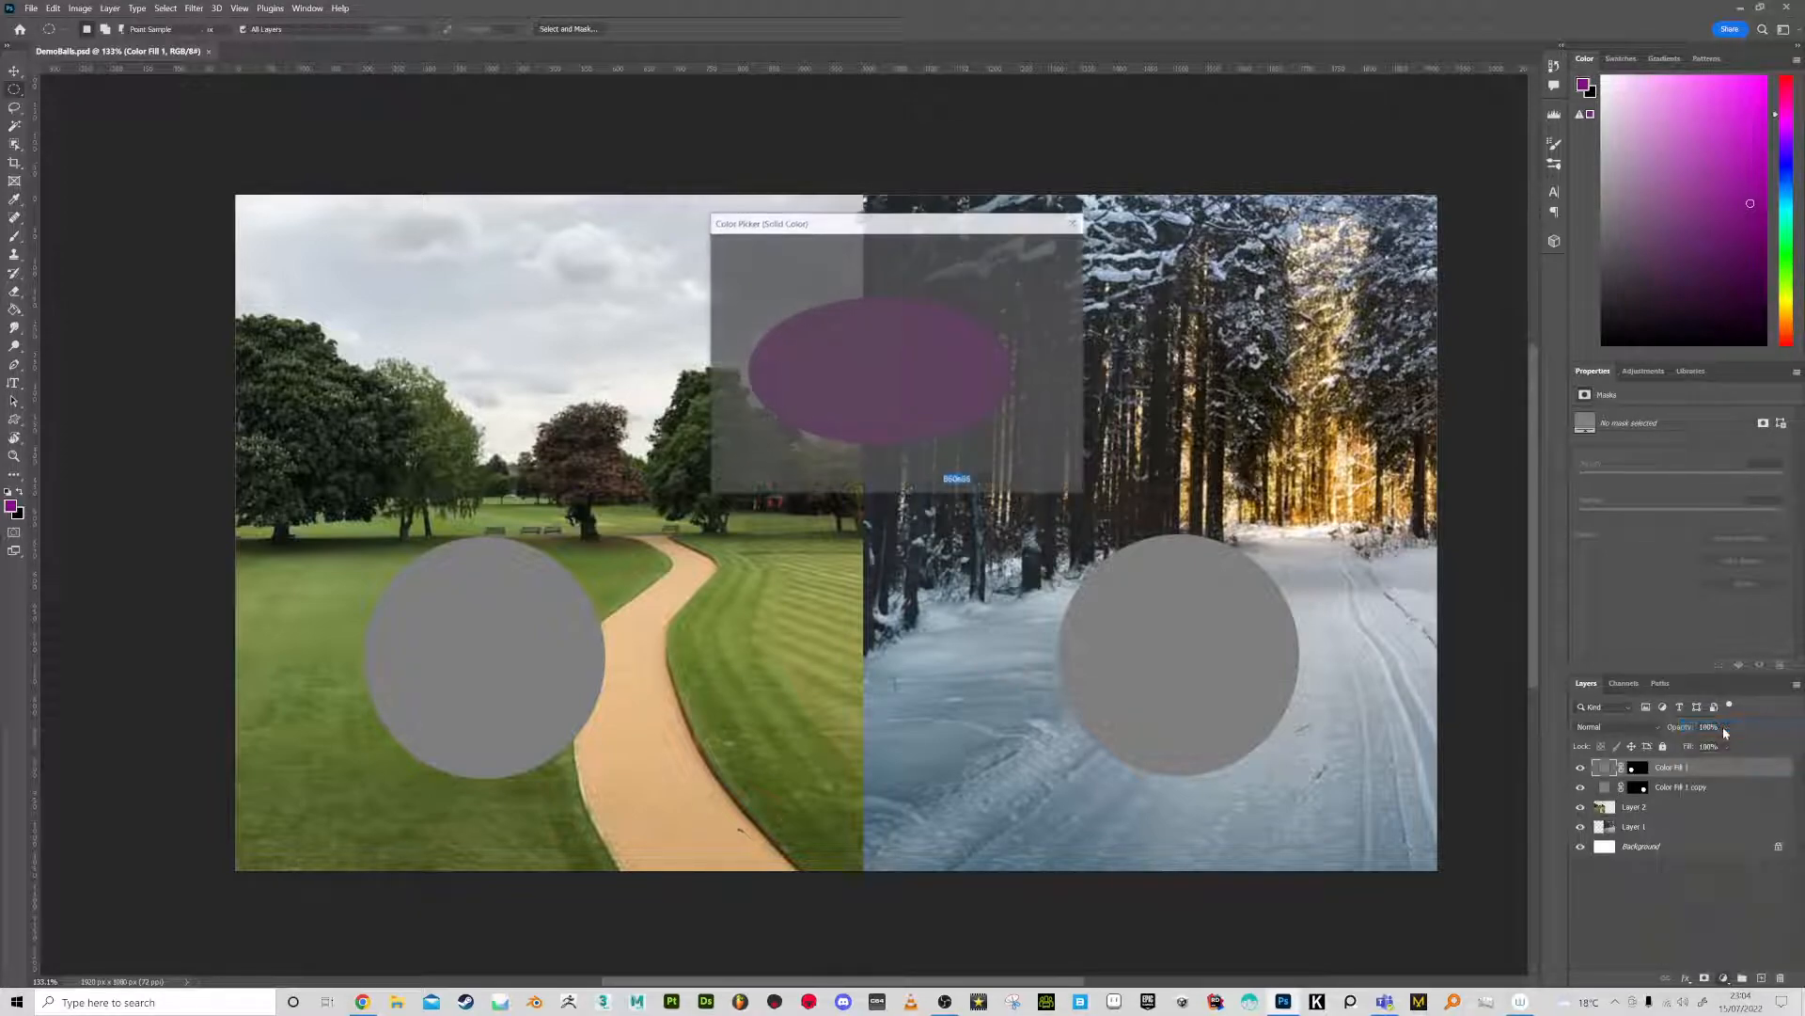
click(719, 356)
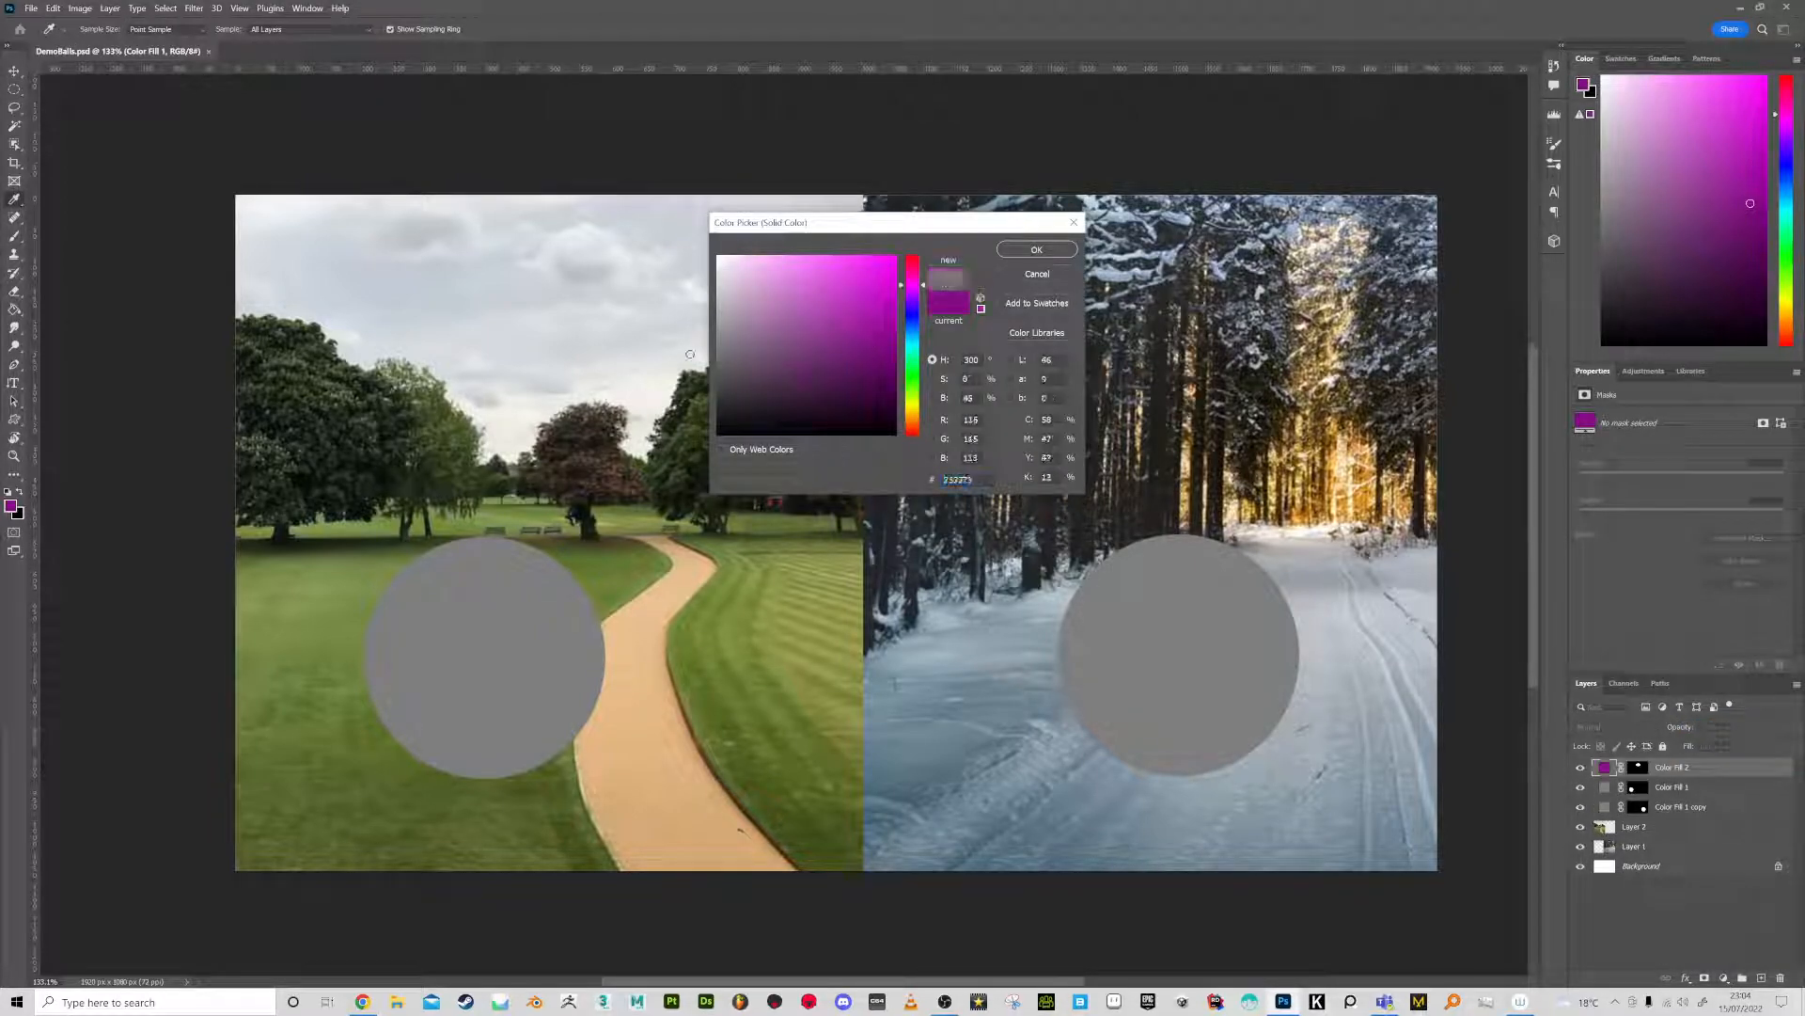
click(1034, 250)
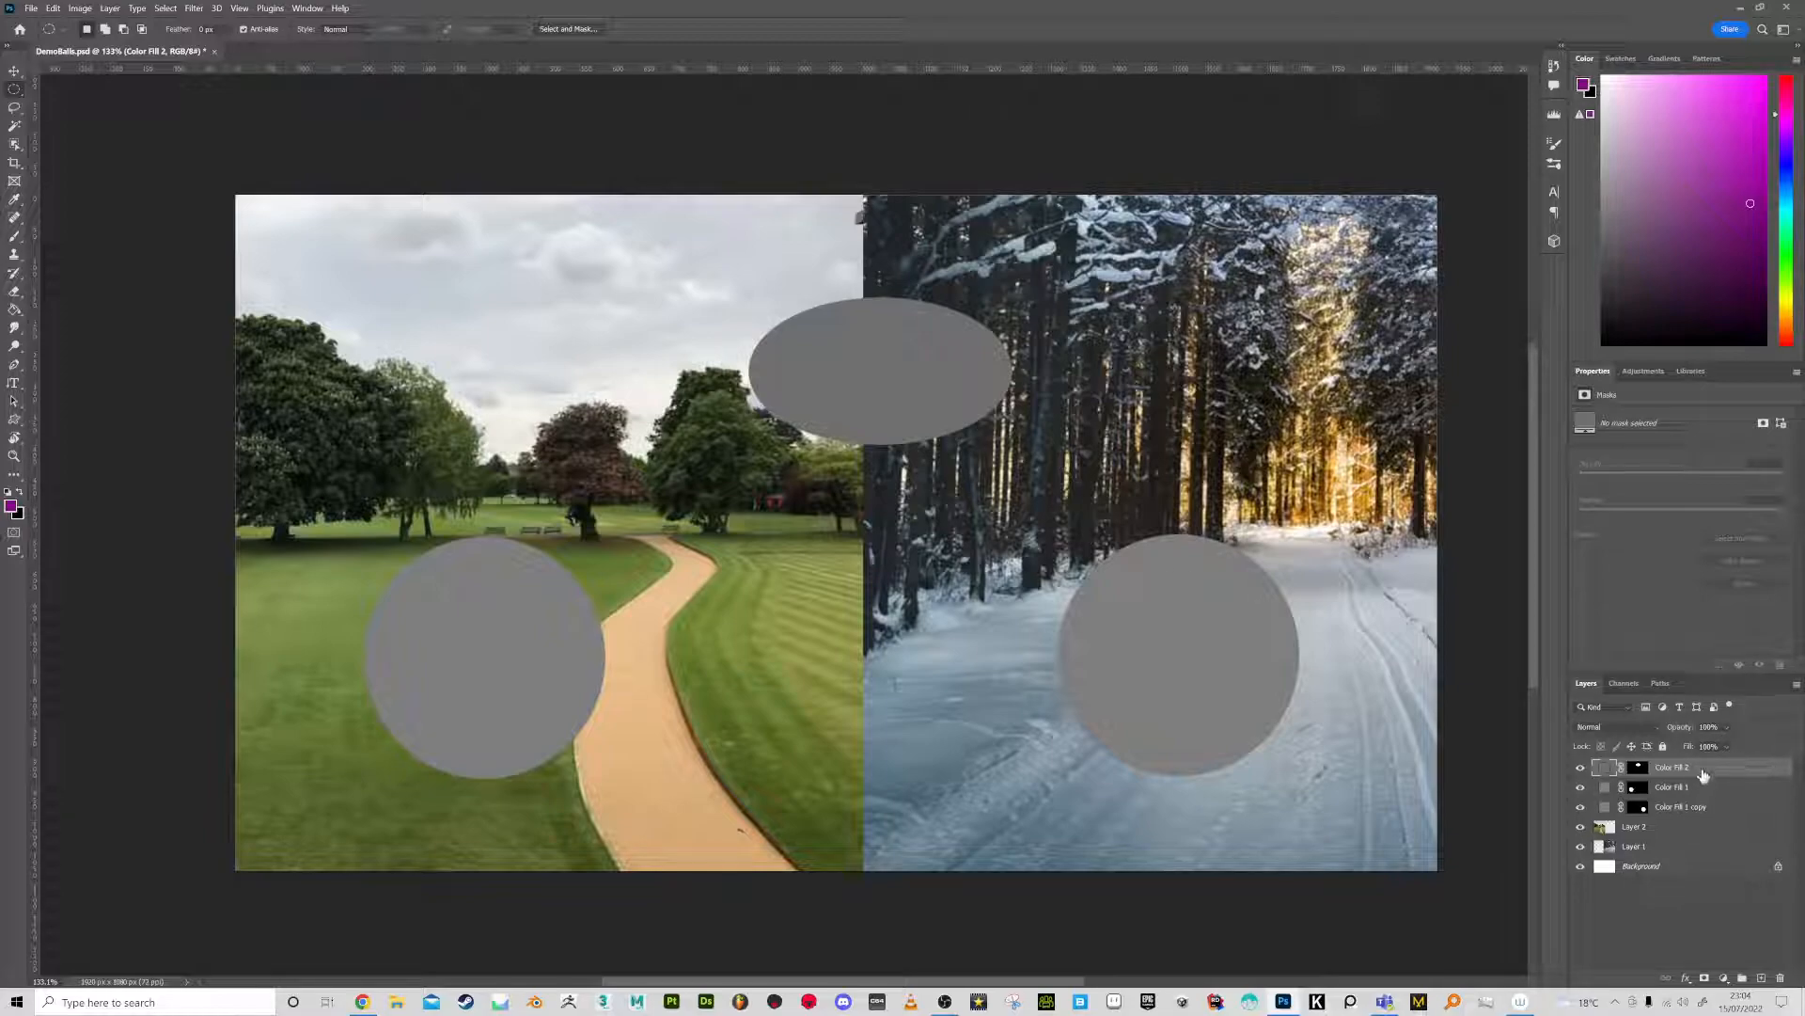
click(14, 70)
drag(915, 387, 904, 333)
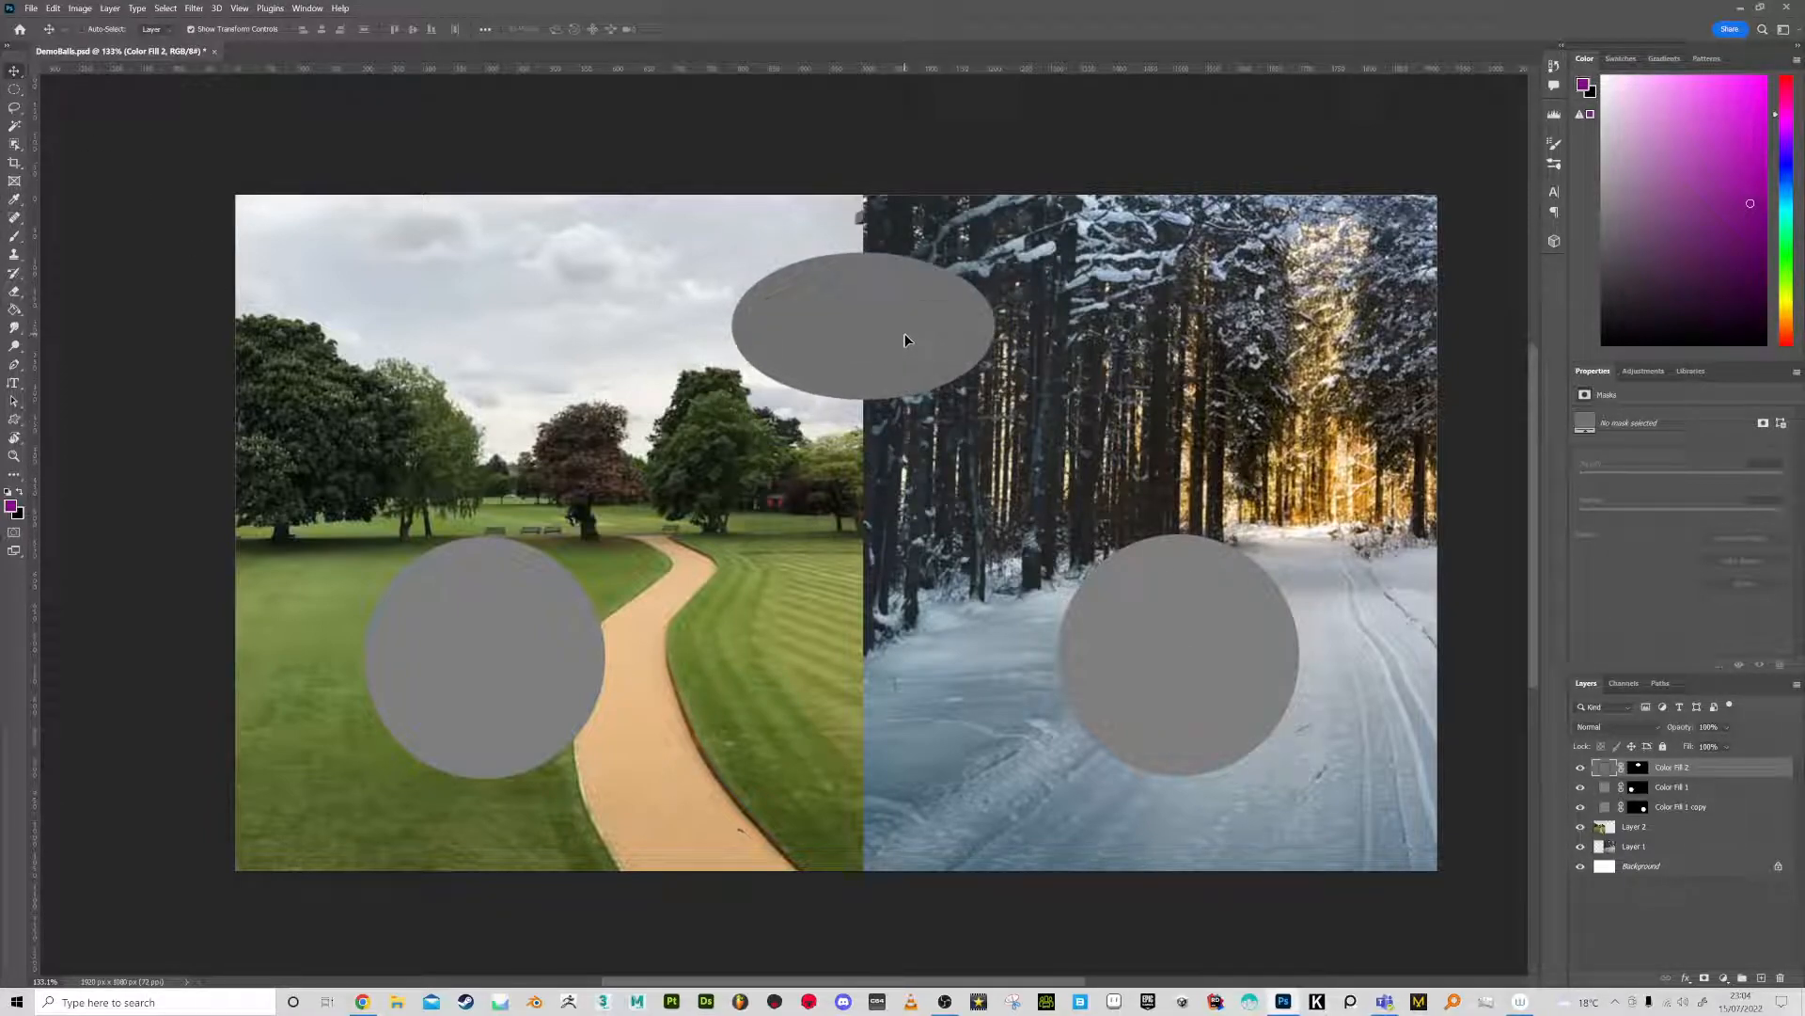
Add a new layer above Color Fill 1 copy and clip it to that layer
click(1691, 790)
click(1678, 807)
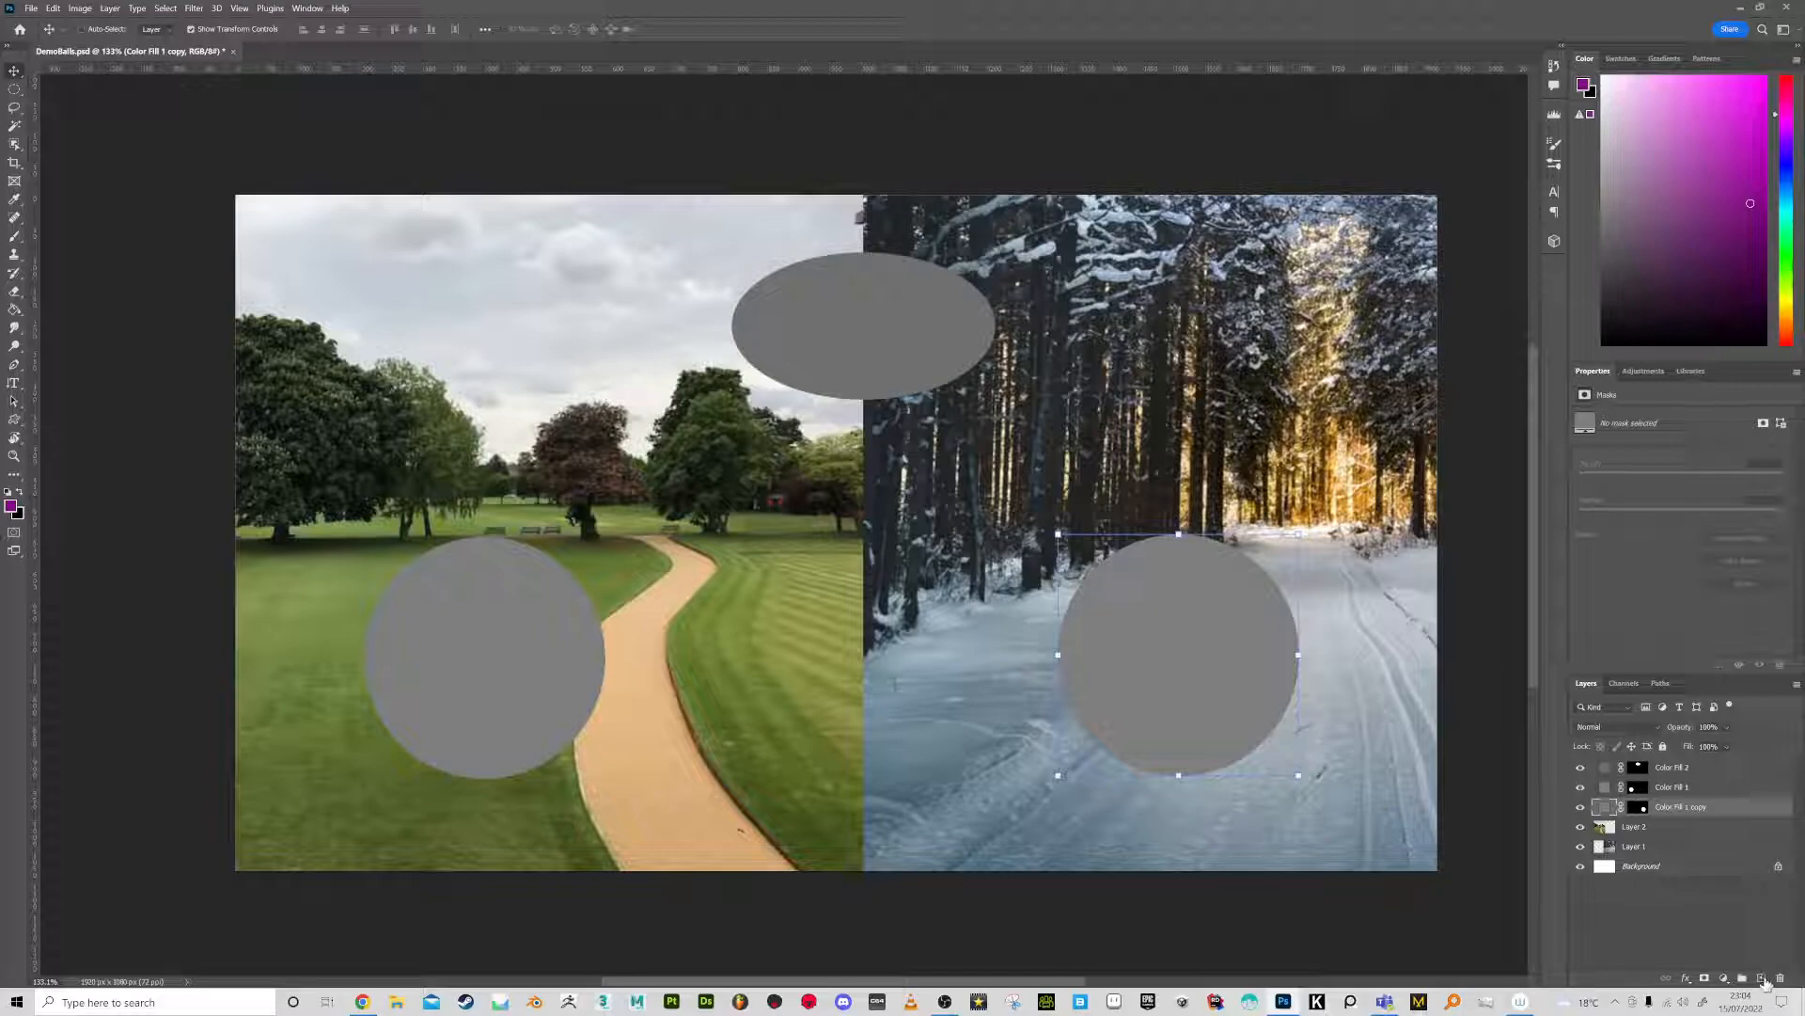
click(1764, 980)
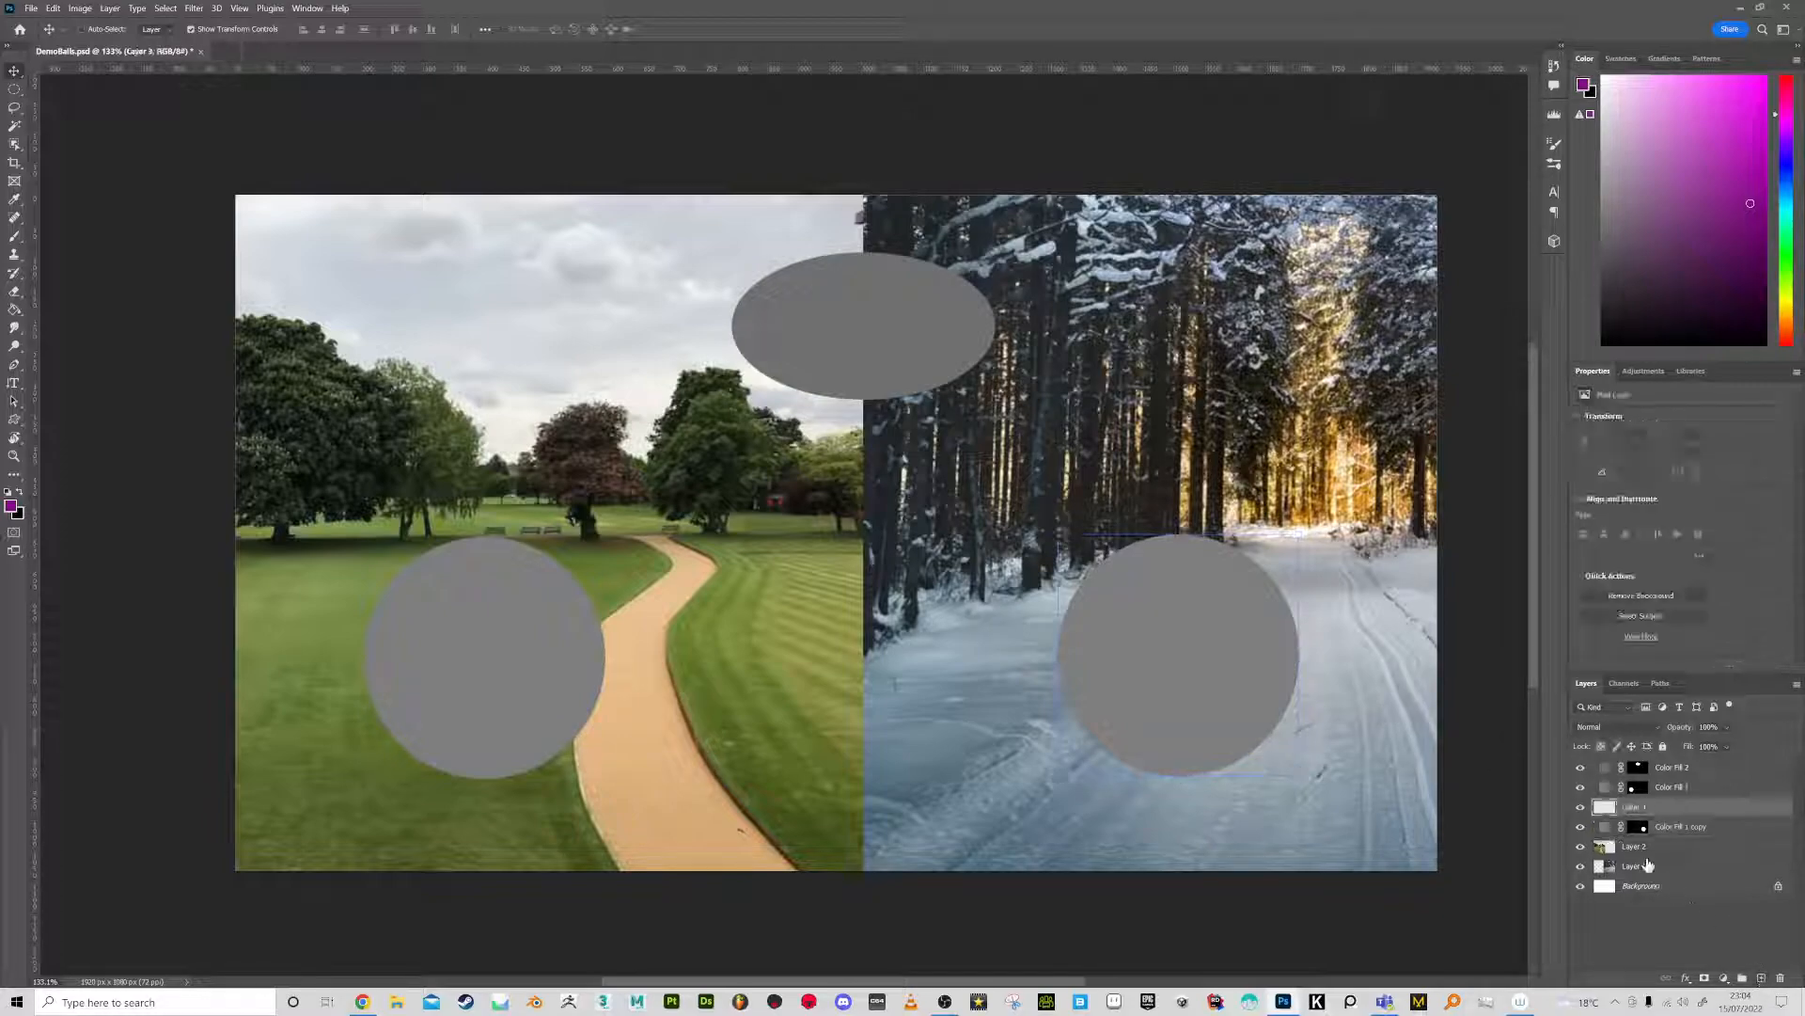
right_click(1639, 809)
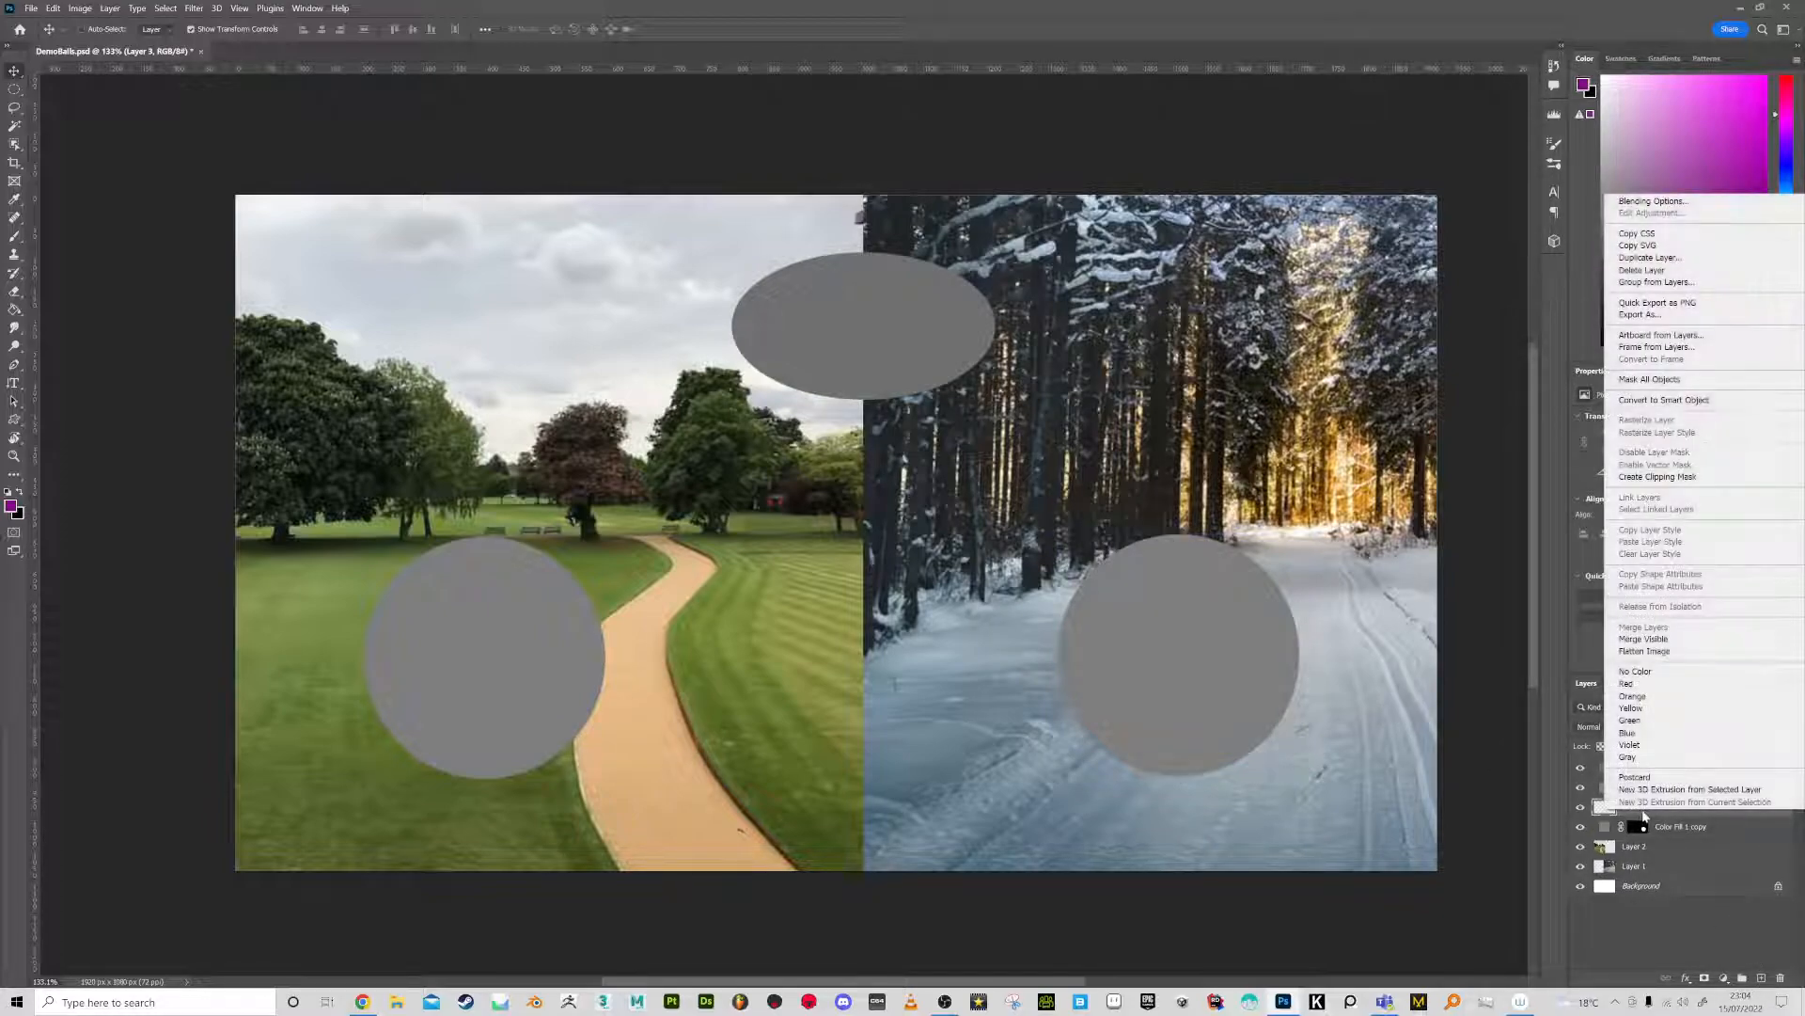
click(1648, 477)
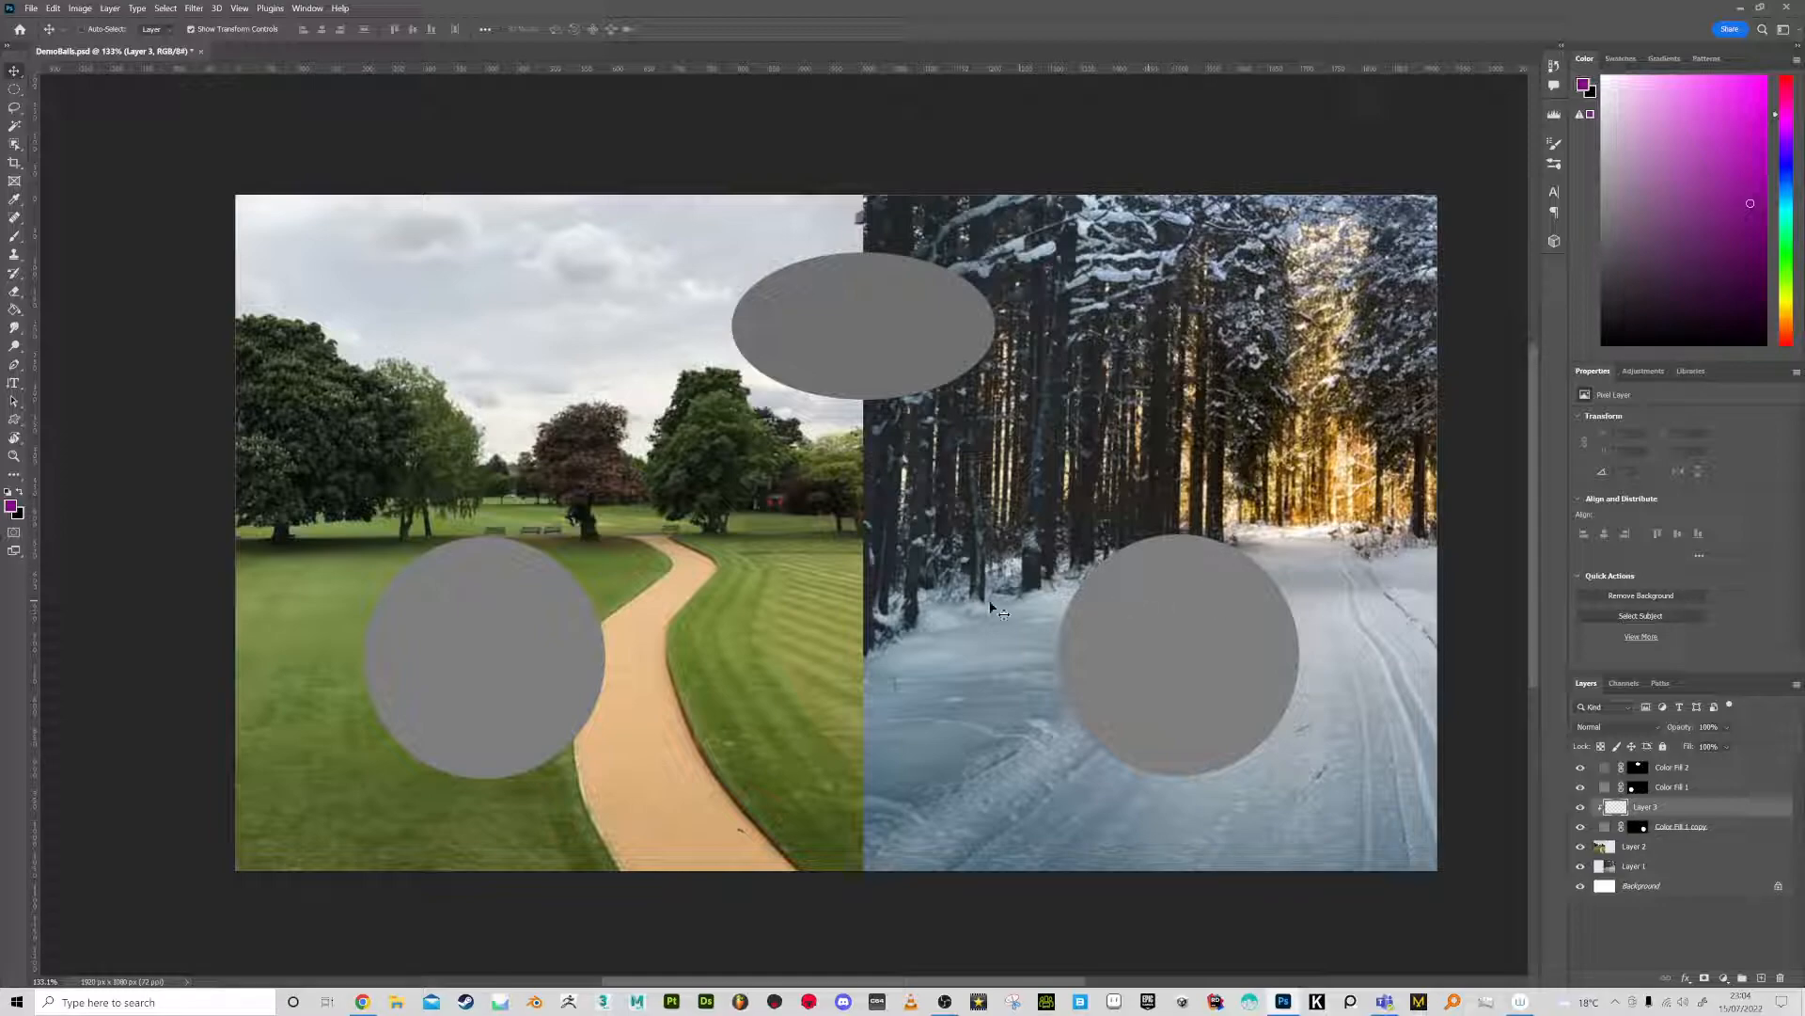
Paint light grey sampled from the snowy path along the right edge of the forest sphere with an enlarged soft brush
click(14, 236)
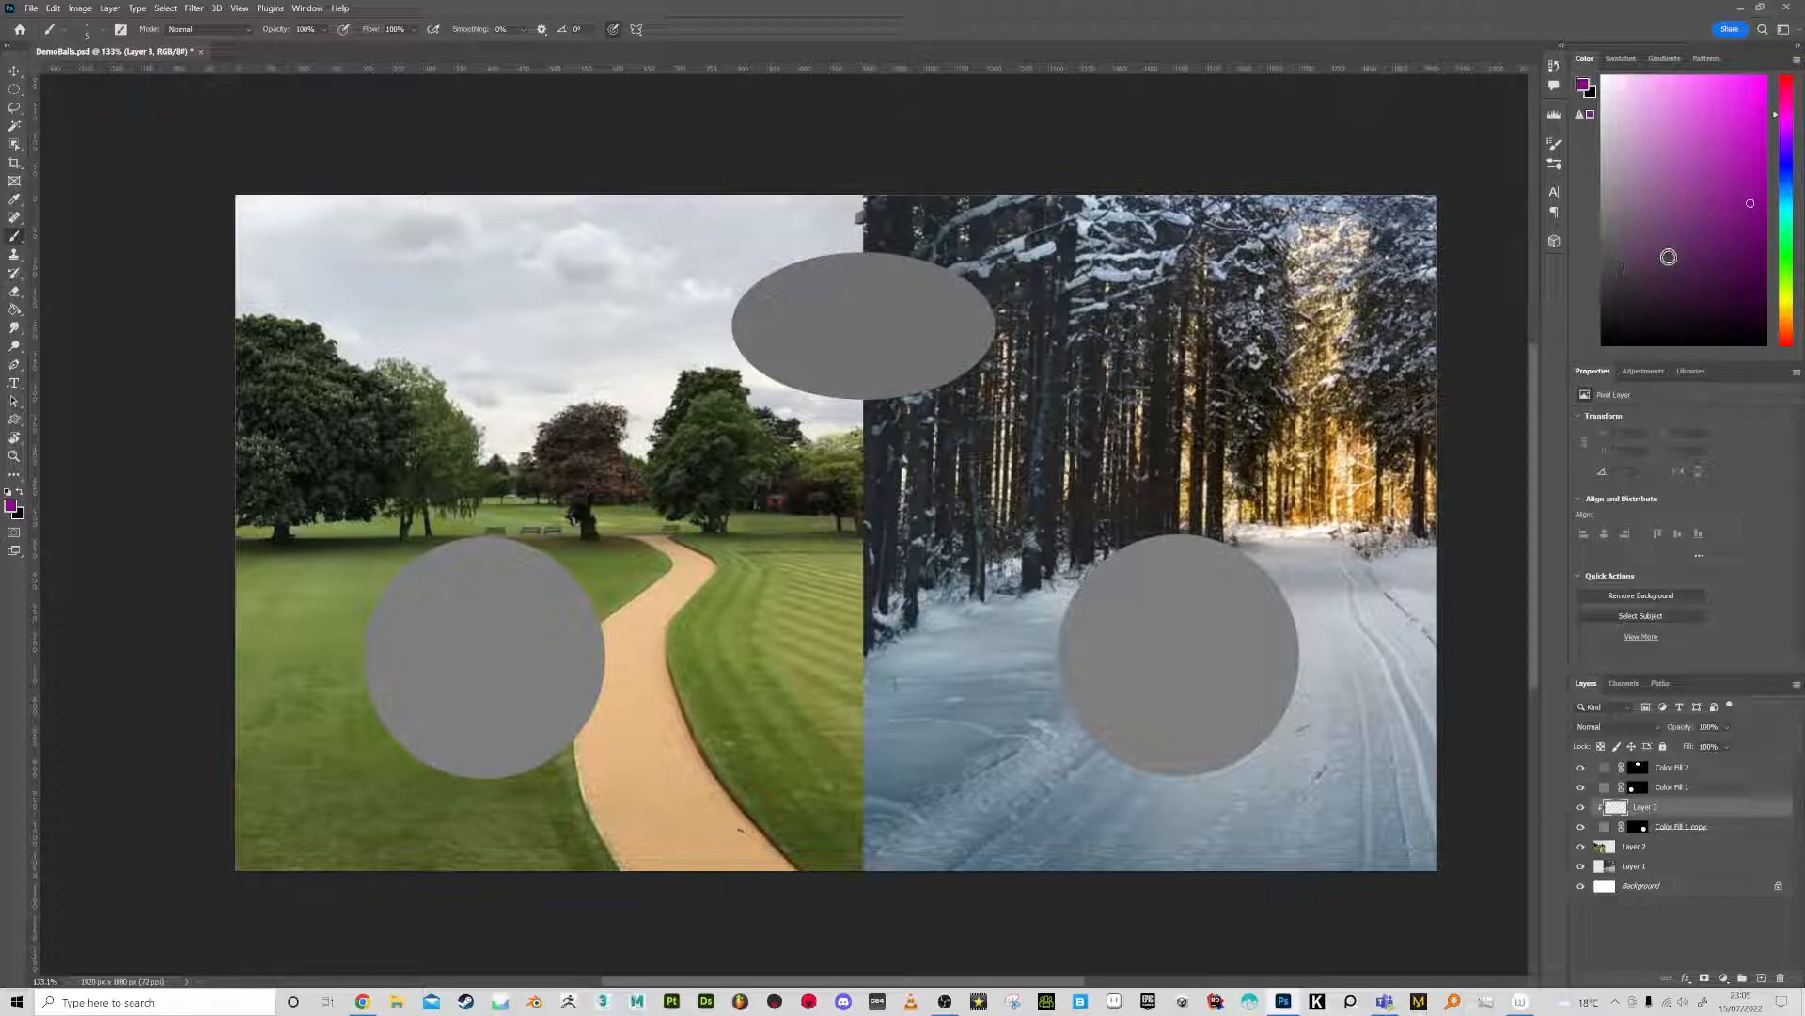
alt+click(1321, 602)
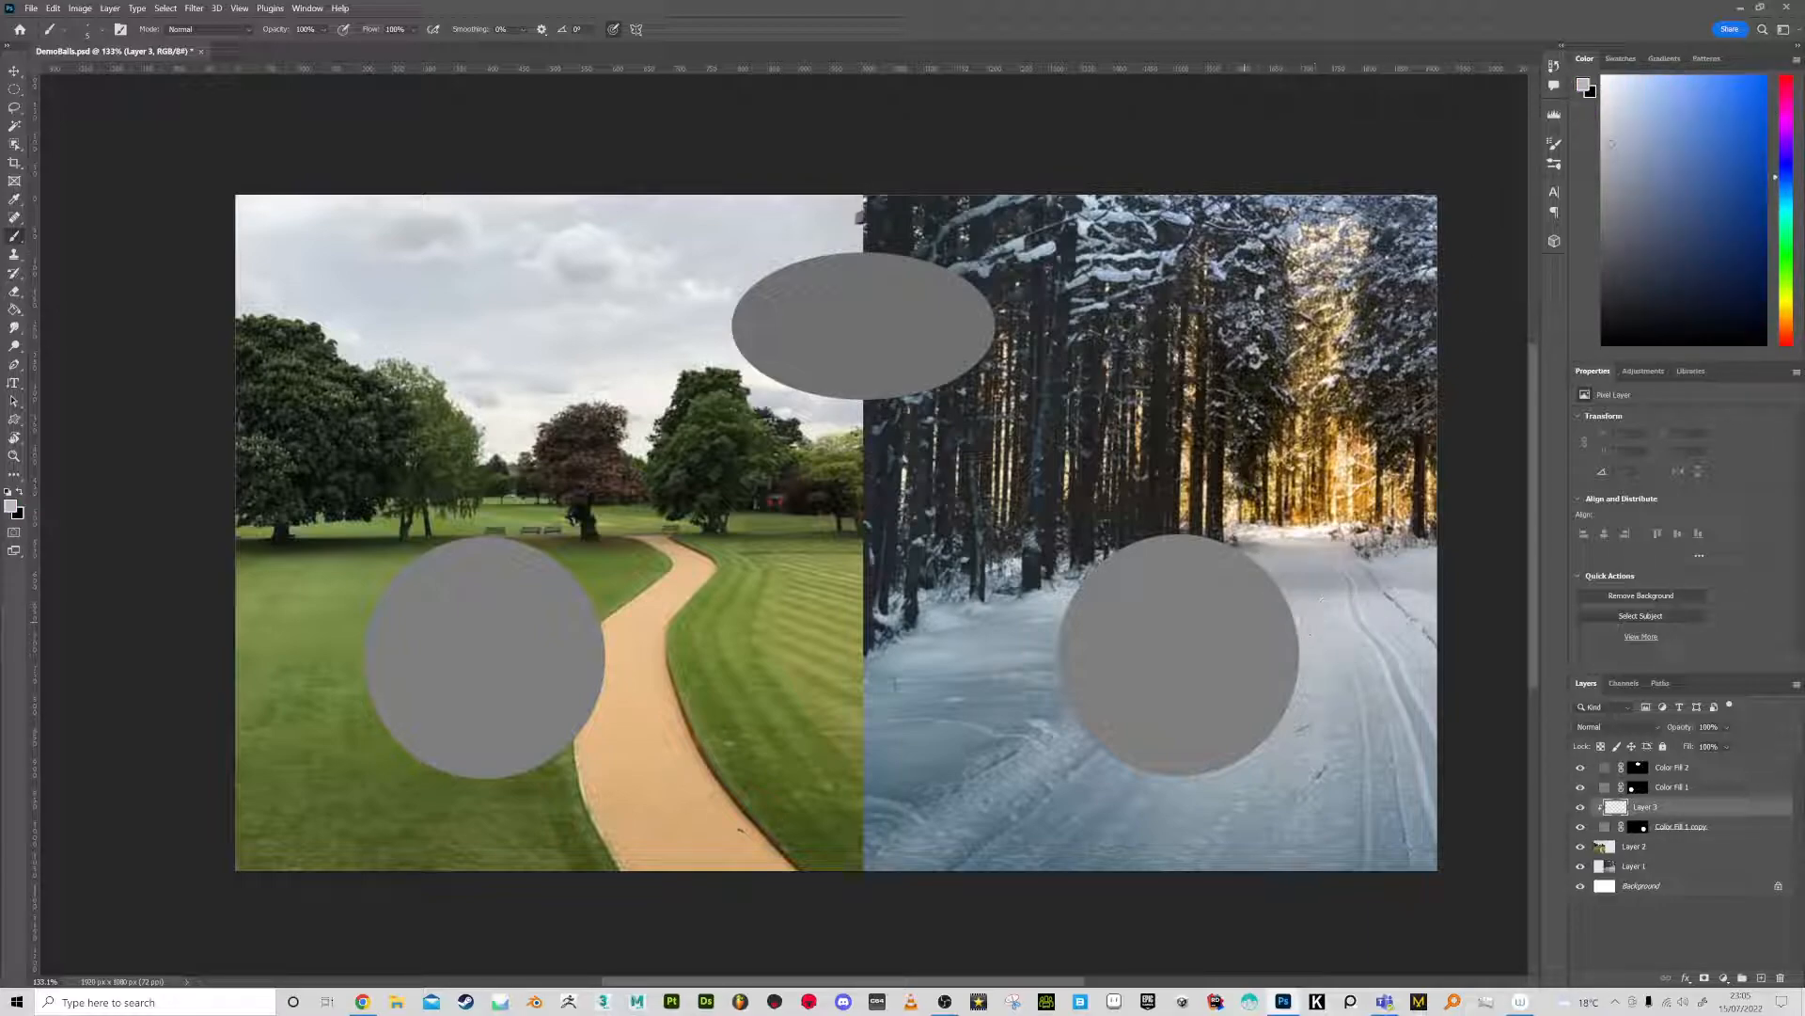
key(bracketright)
key(bracketright)
mouse_move(1255, 621)
mouse_down()
mouse_move(1270, 607)
mouse_move(1287, 644)
mouse_move(1210, 649)
mouse_up()
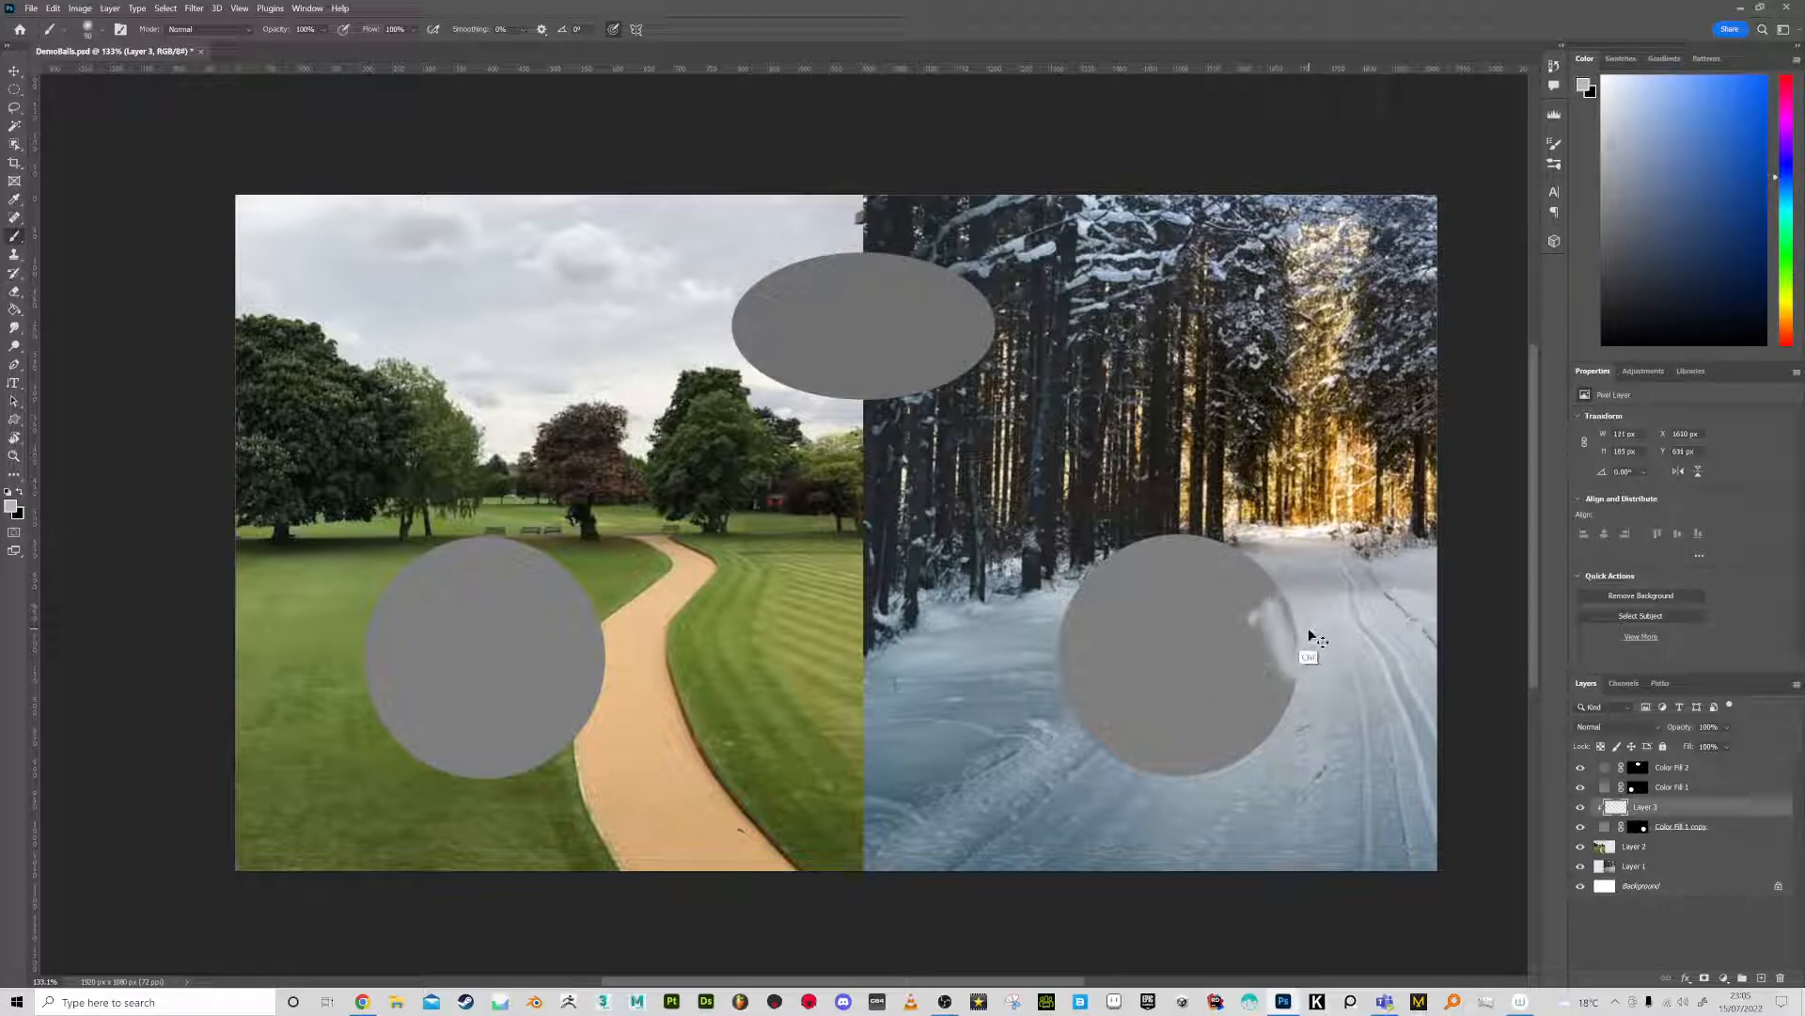
key(ctrl+z)
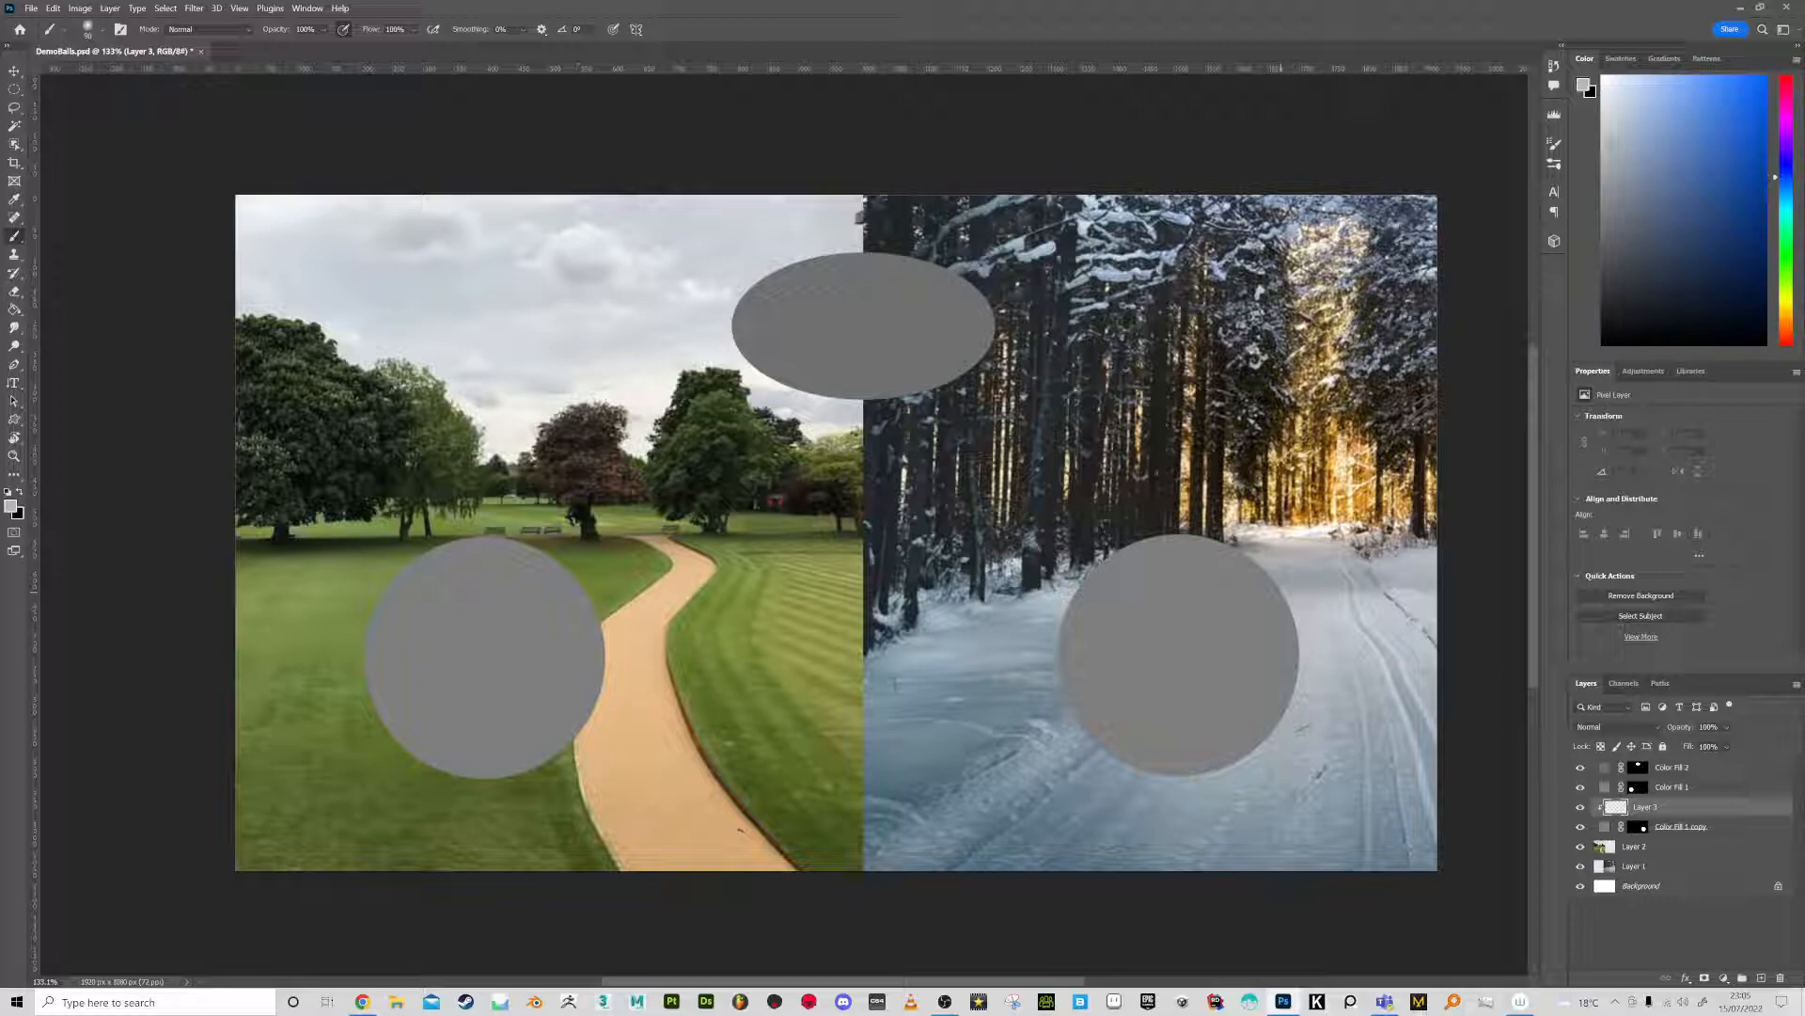
key(ctrl+shift+z)
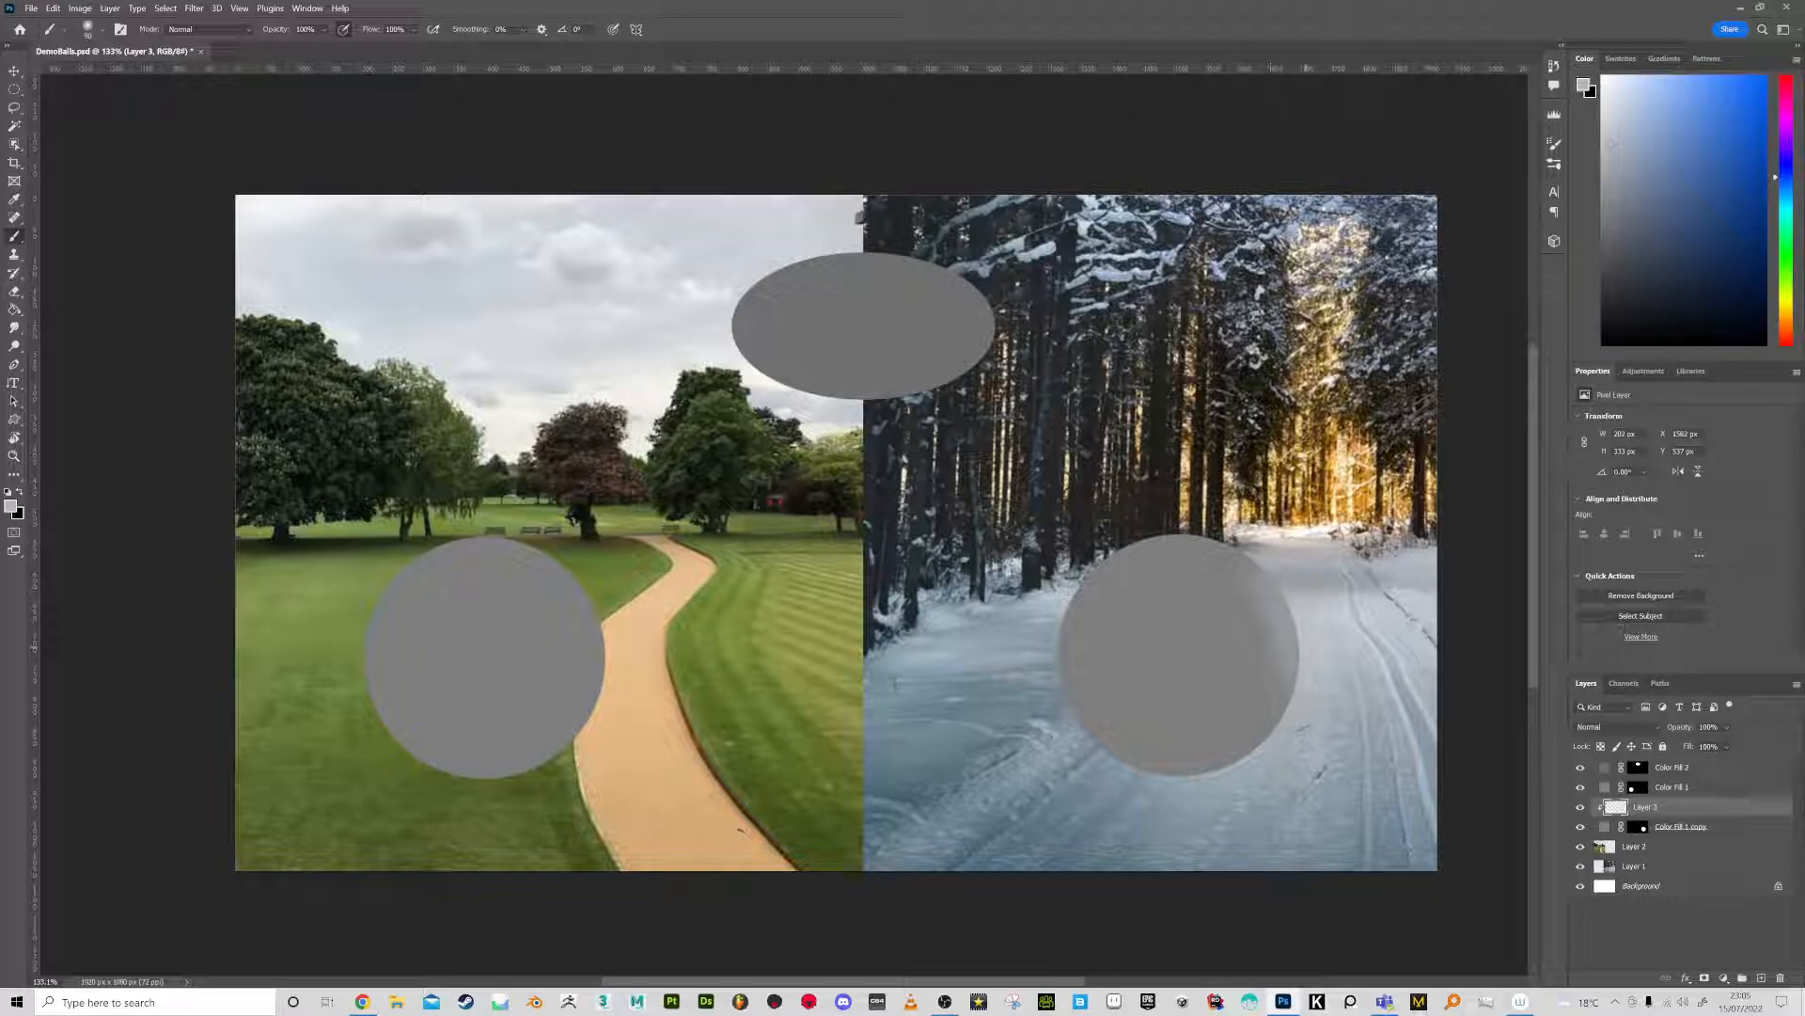
drag(1286, 647, 1297, 708)
Paint blue-grey sampled from the shadowed snow along the lower-left edge of the forest sphere
alt+click(1087, 786)
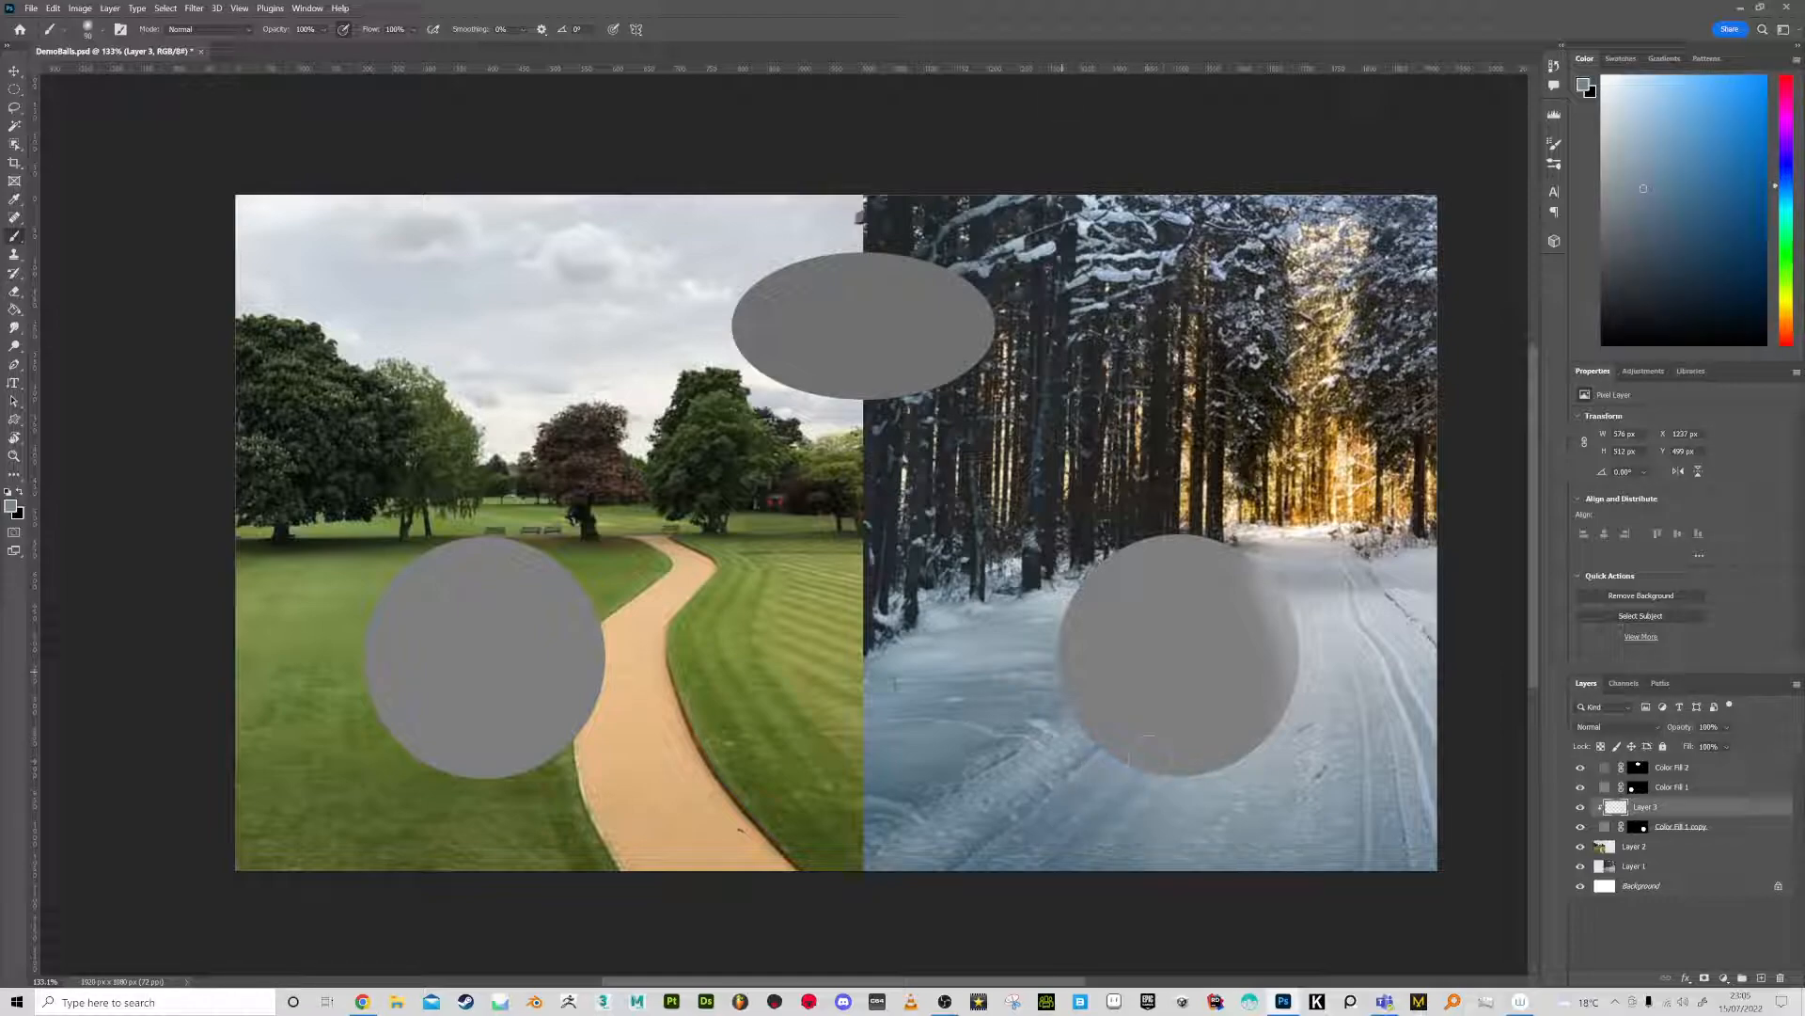
alt+click(1158, 781)
drag(1093, 701, 1145, 754)
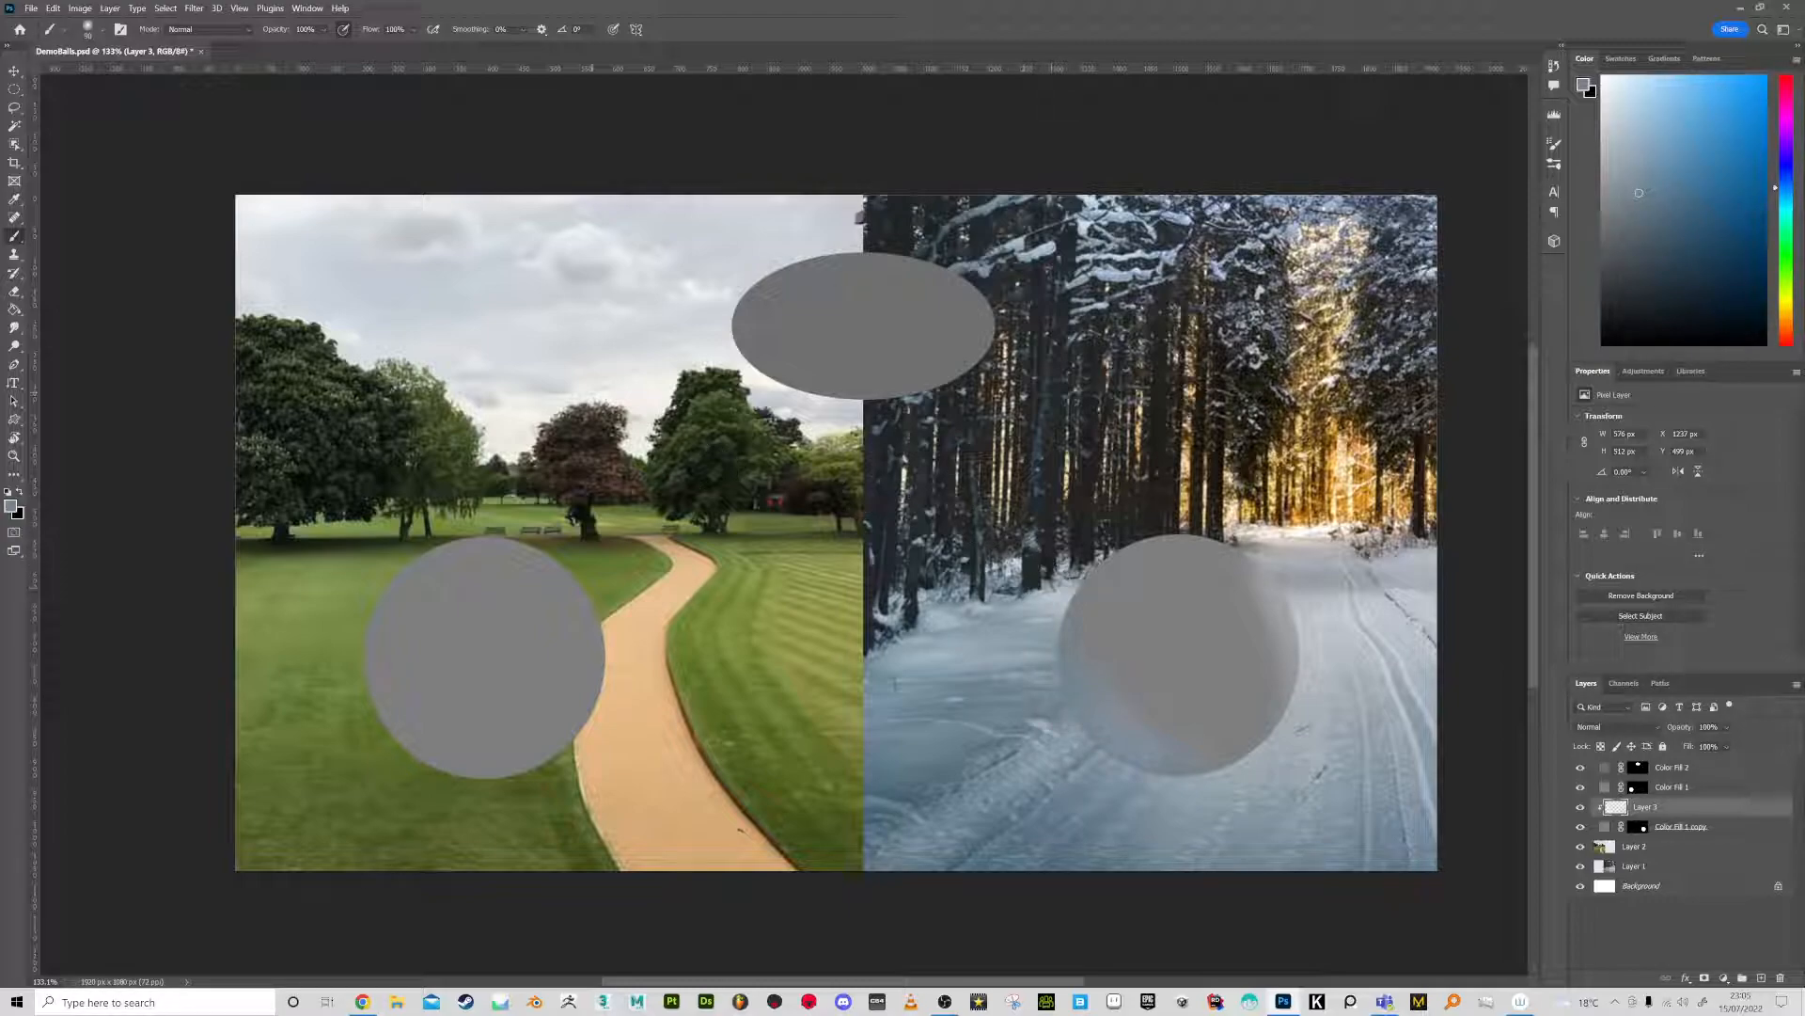
Lower the brush opacity to 56% and darken the forest sphere's top edge with a near-black sampled from the trees
drag(286, 32, 247, 52)
alt+click(1090, 481)
mouse_move(1137, 535)
mouse_down()
mouse_move(1112, 553)
mouse_move(1187, 525)
mouse_move(1117, 564)
mouse_move(1220, 526)
mouse_up()
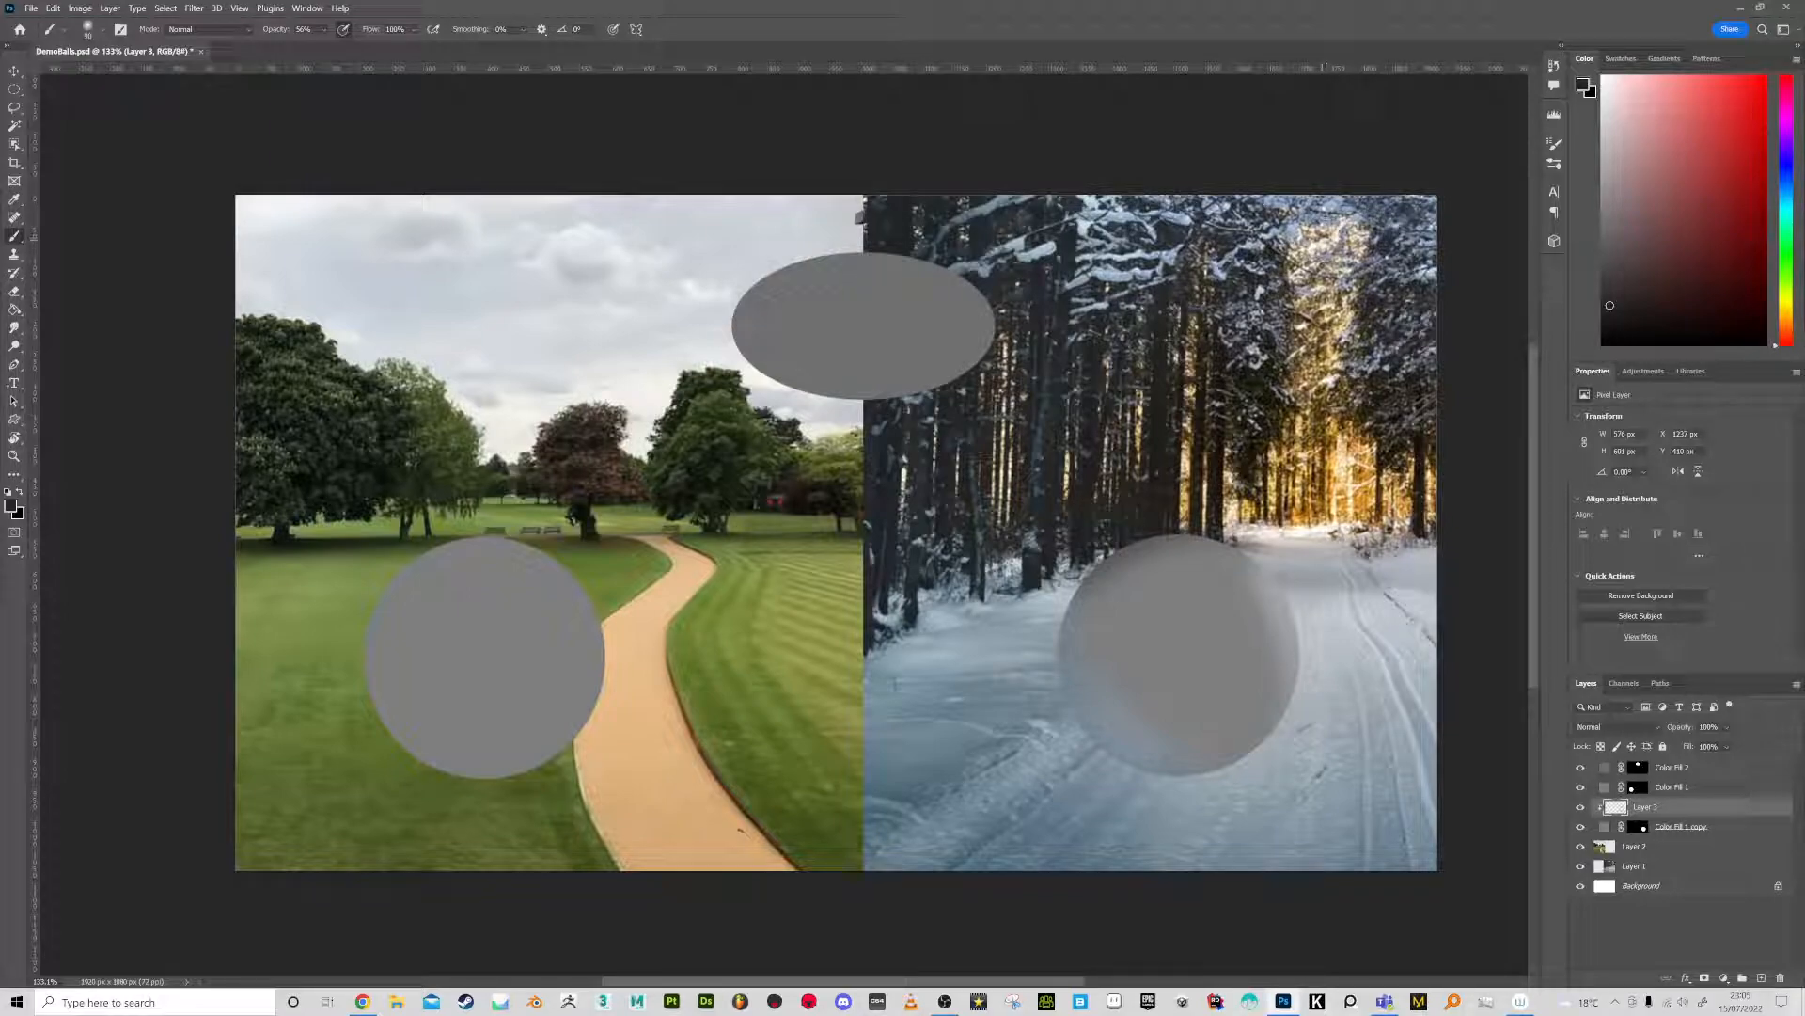
Paint a warm highlight sampled from the bright forest gap on the sphere's upper part and blend it with tones picked from the sphere
alt+click(1317, 245)
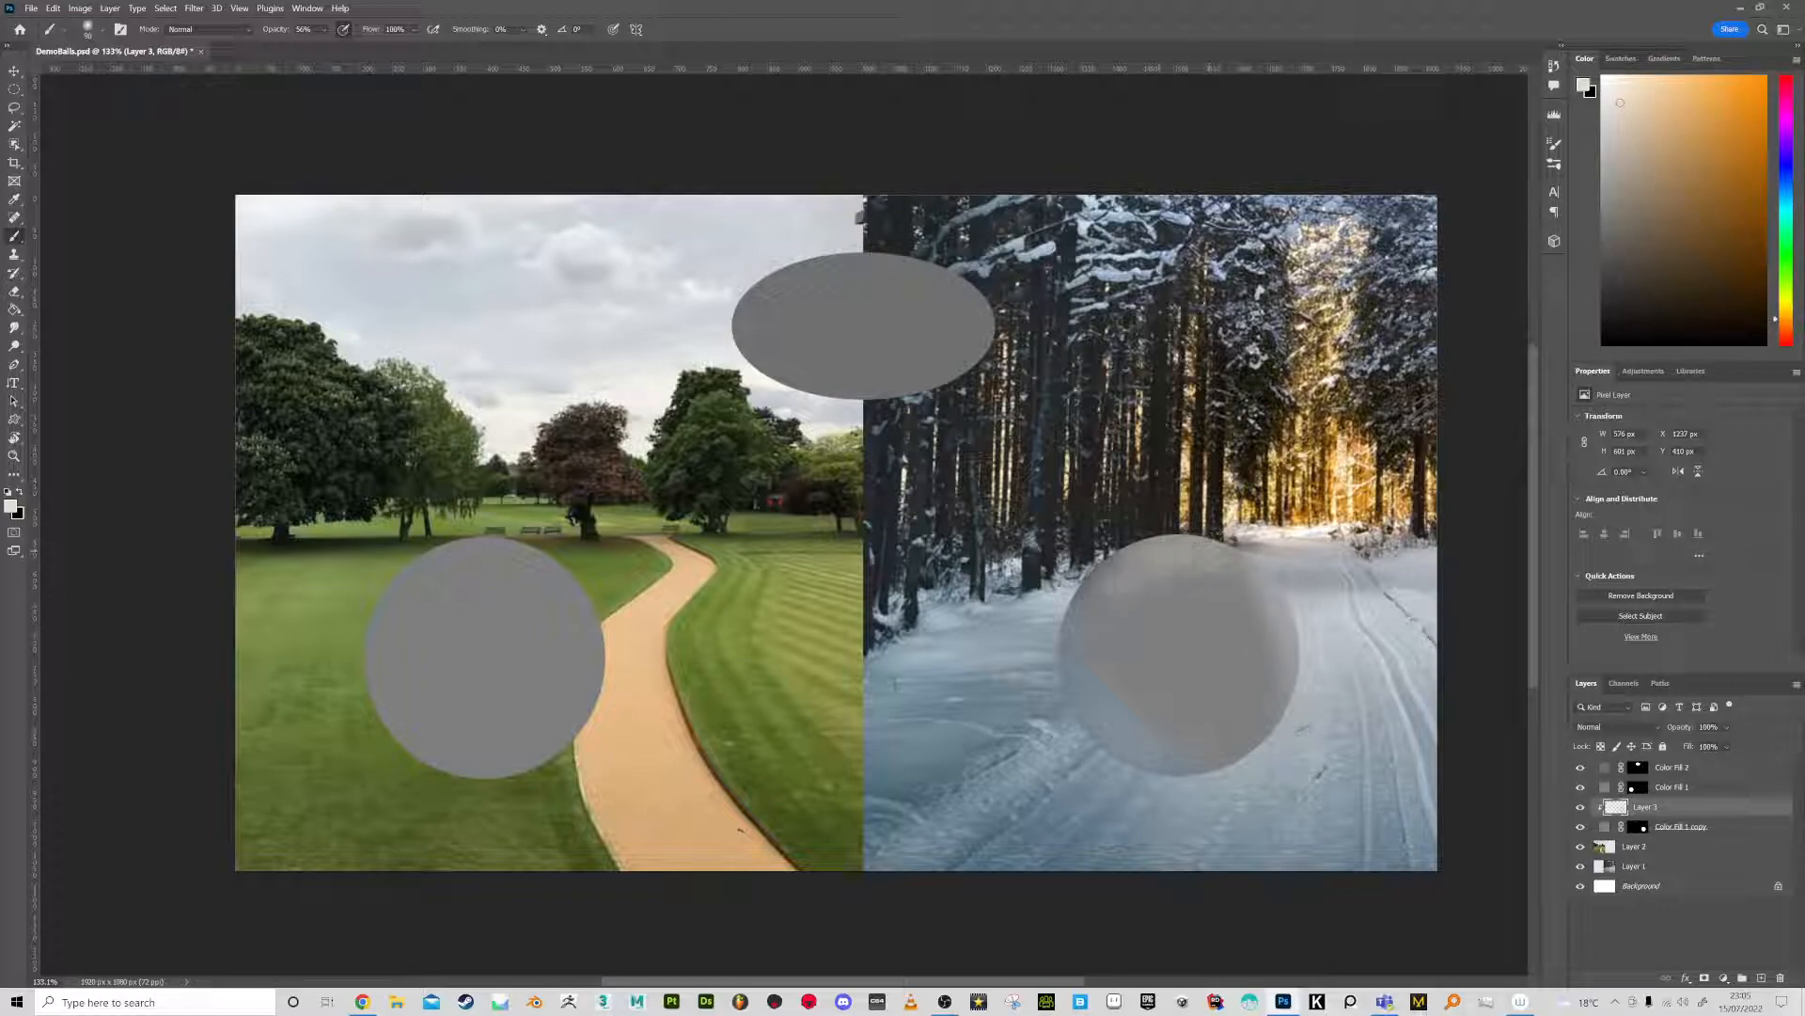
key(alt)
alt+click(1237, 608)
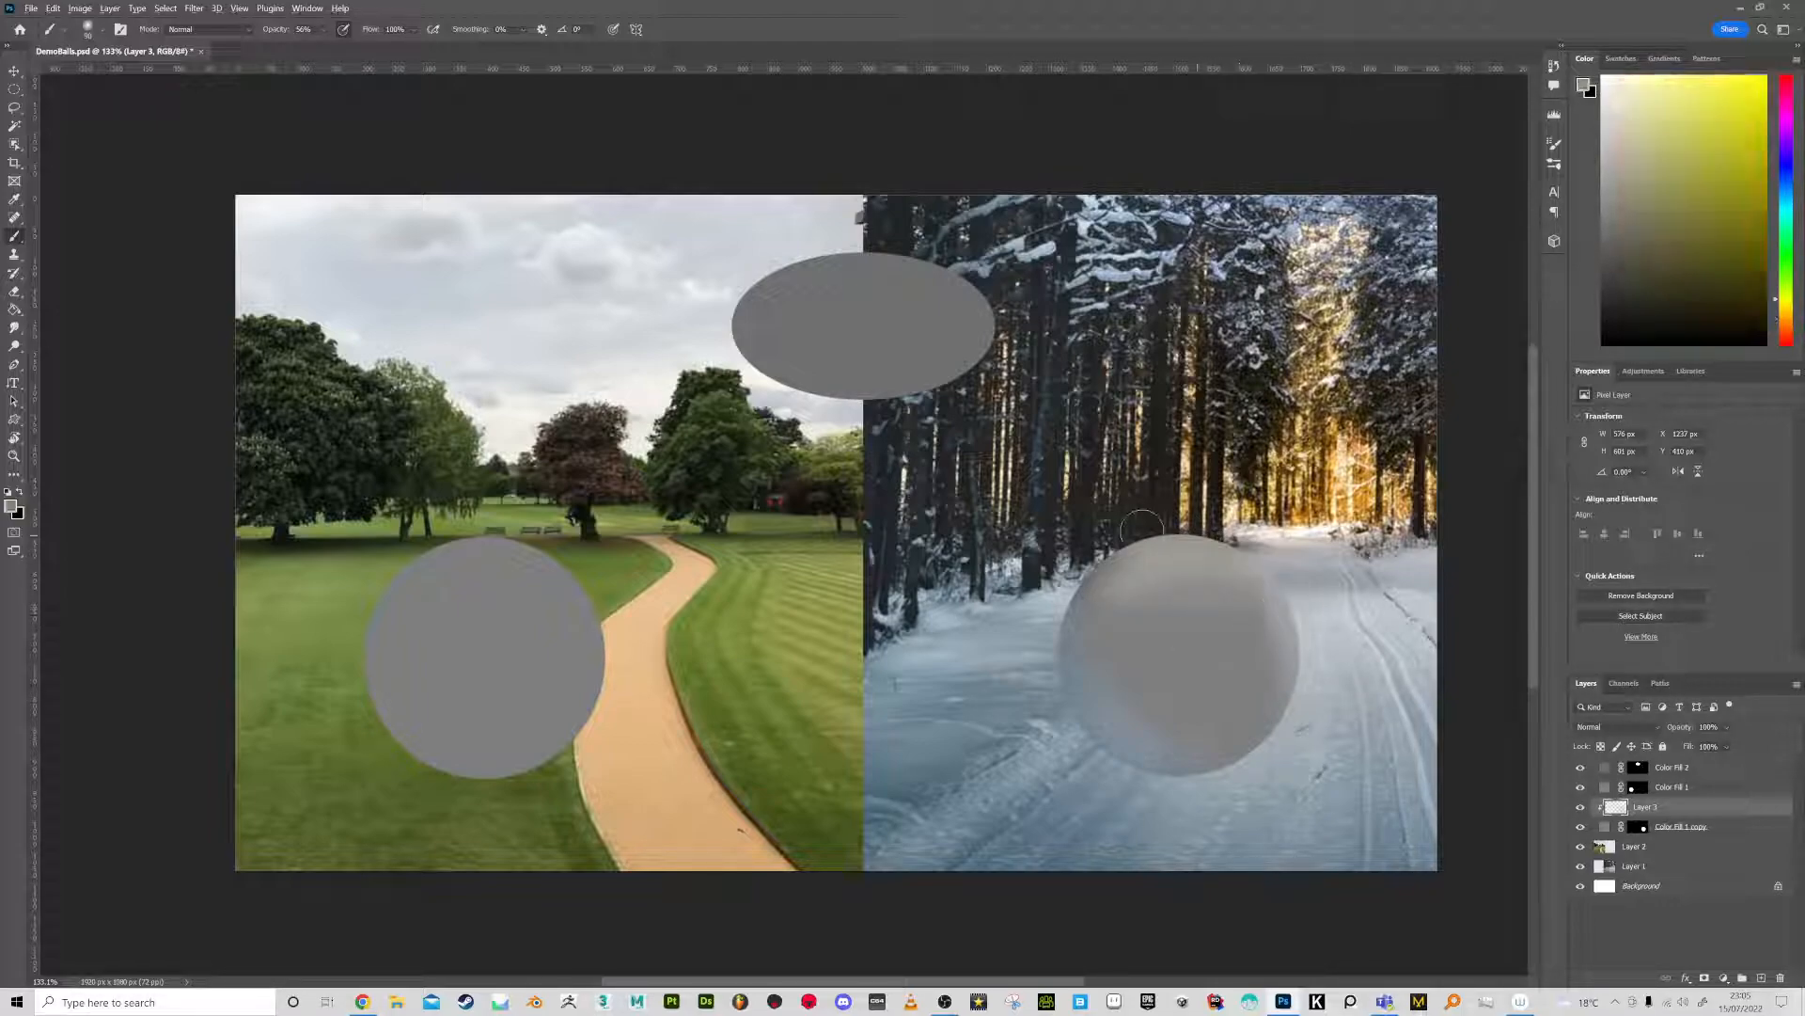
alt+click(1166, 601)
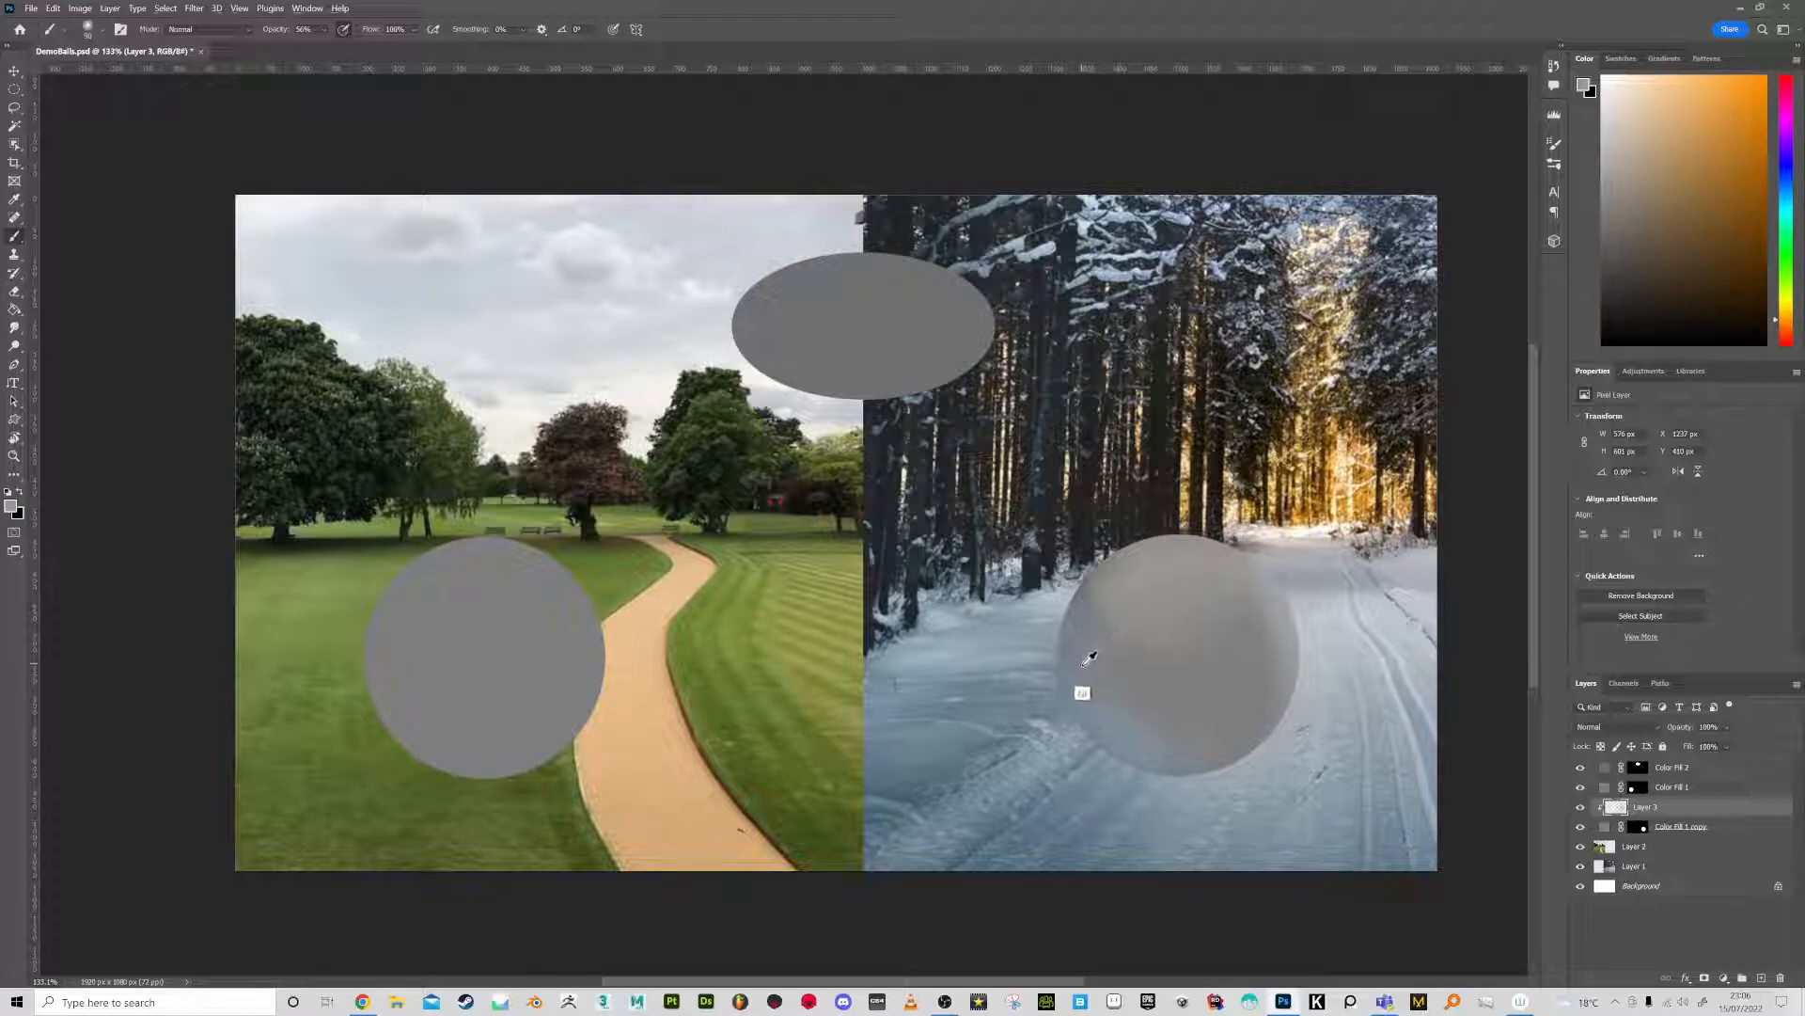
Blend sampled blue snow tones into the sphere's lower-left side, softening the transition with grey picked from its centre
alt+click(1021, 761)
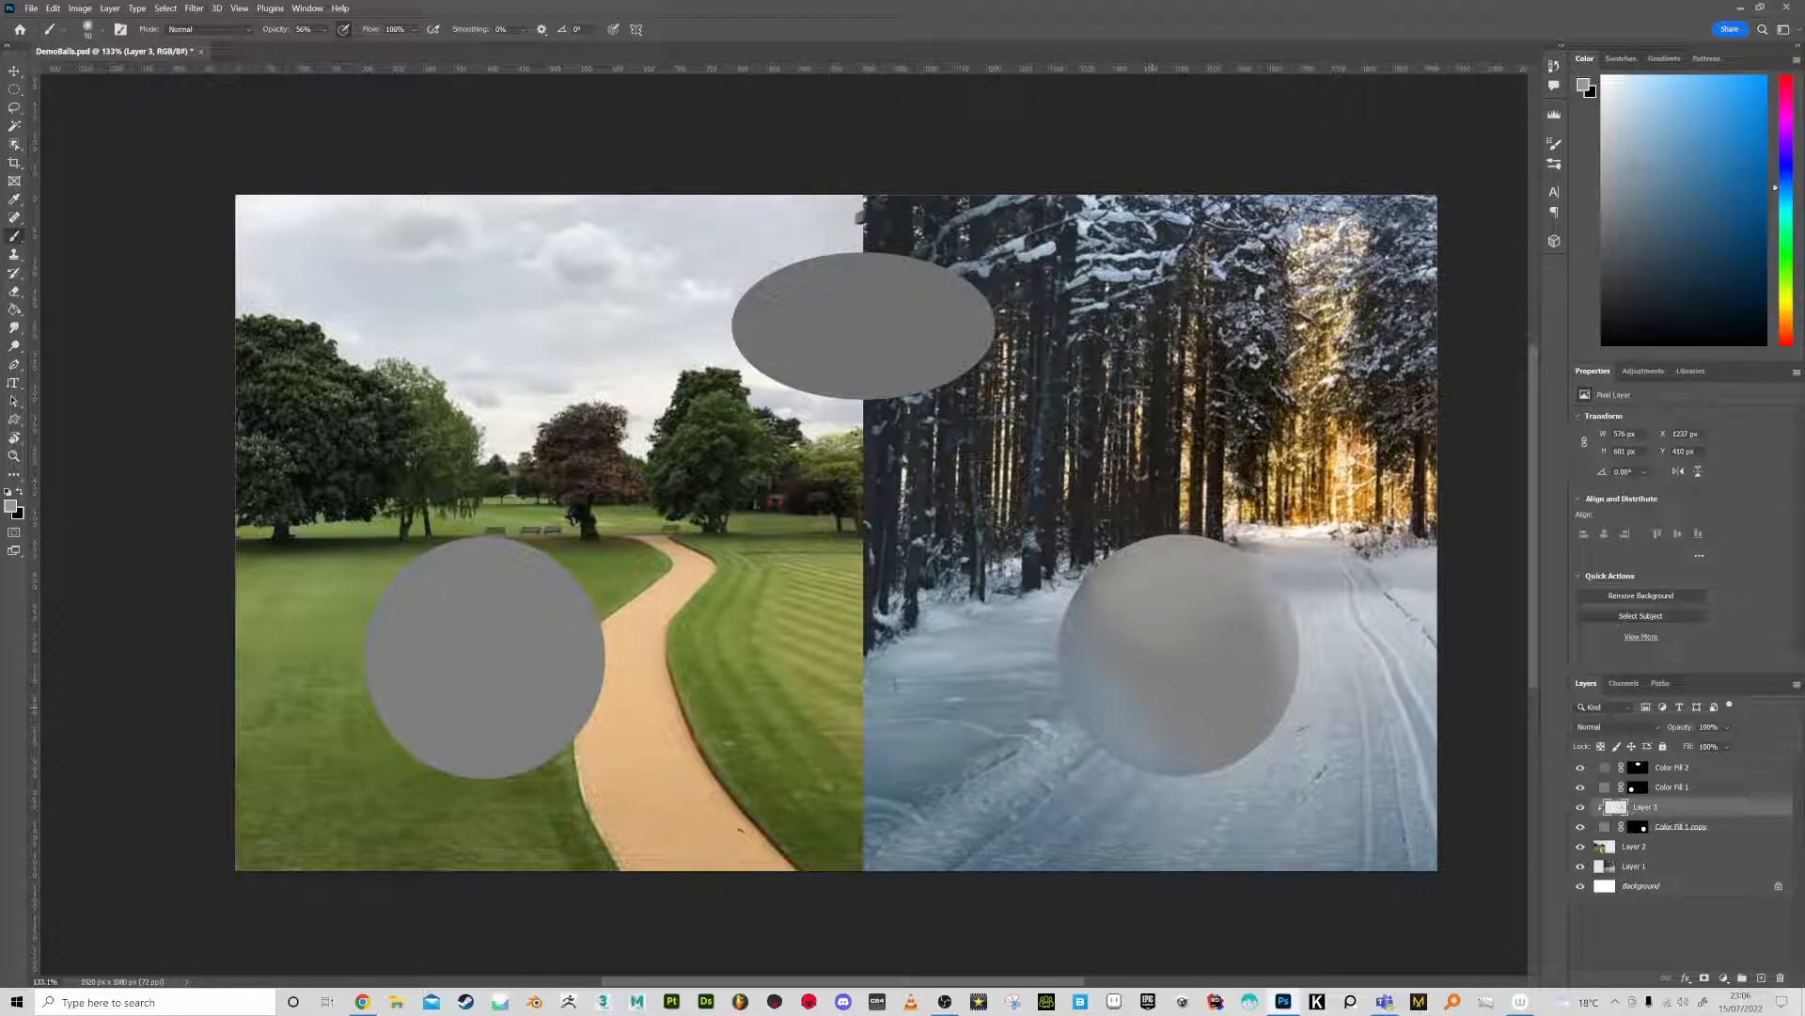
alt+click(944, 779)
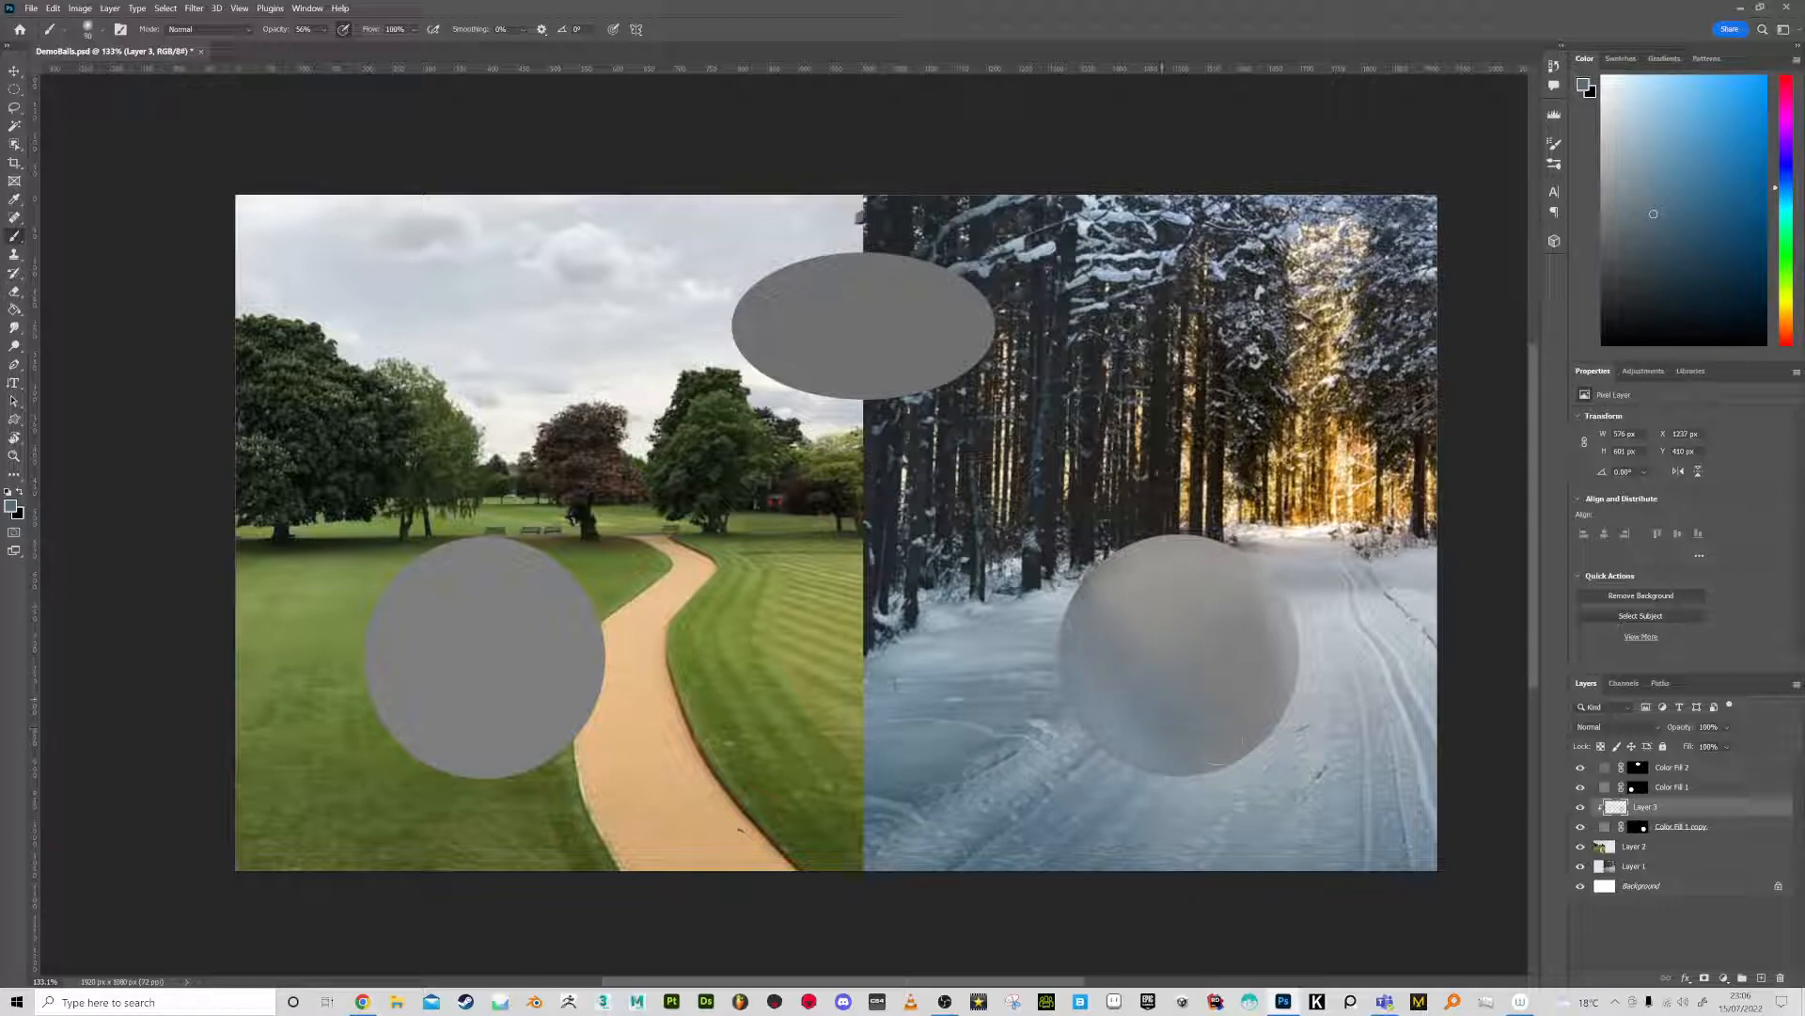
alt+click(1190, 649)
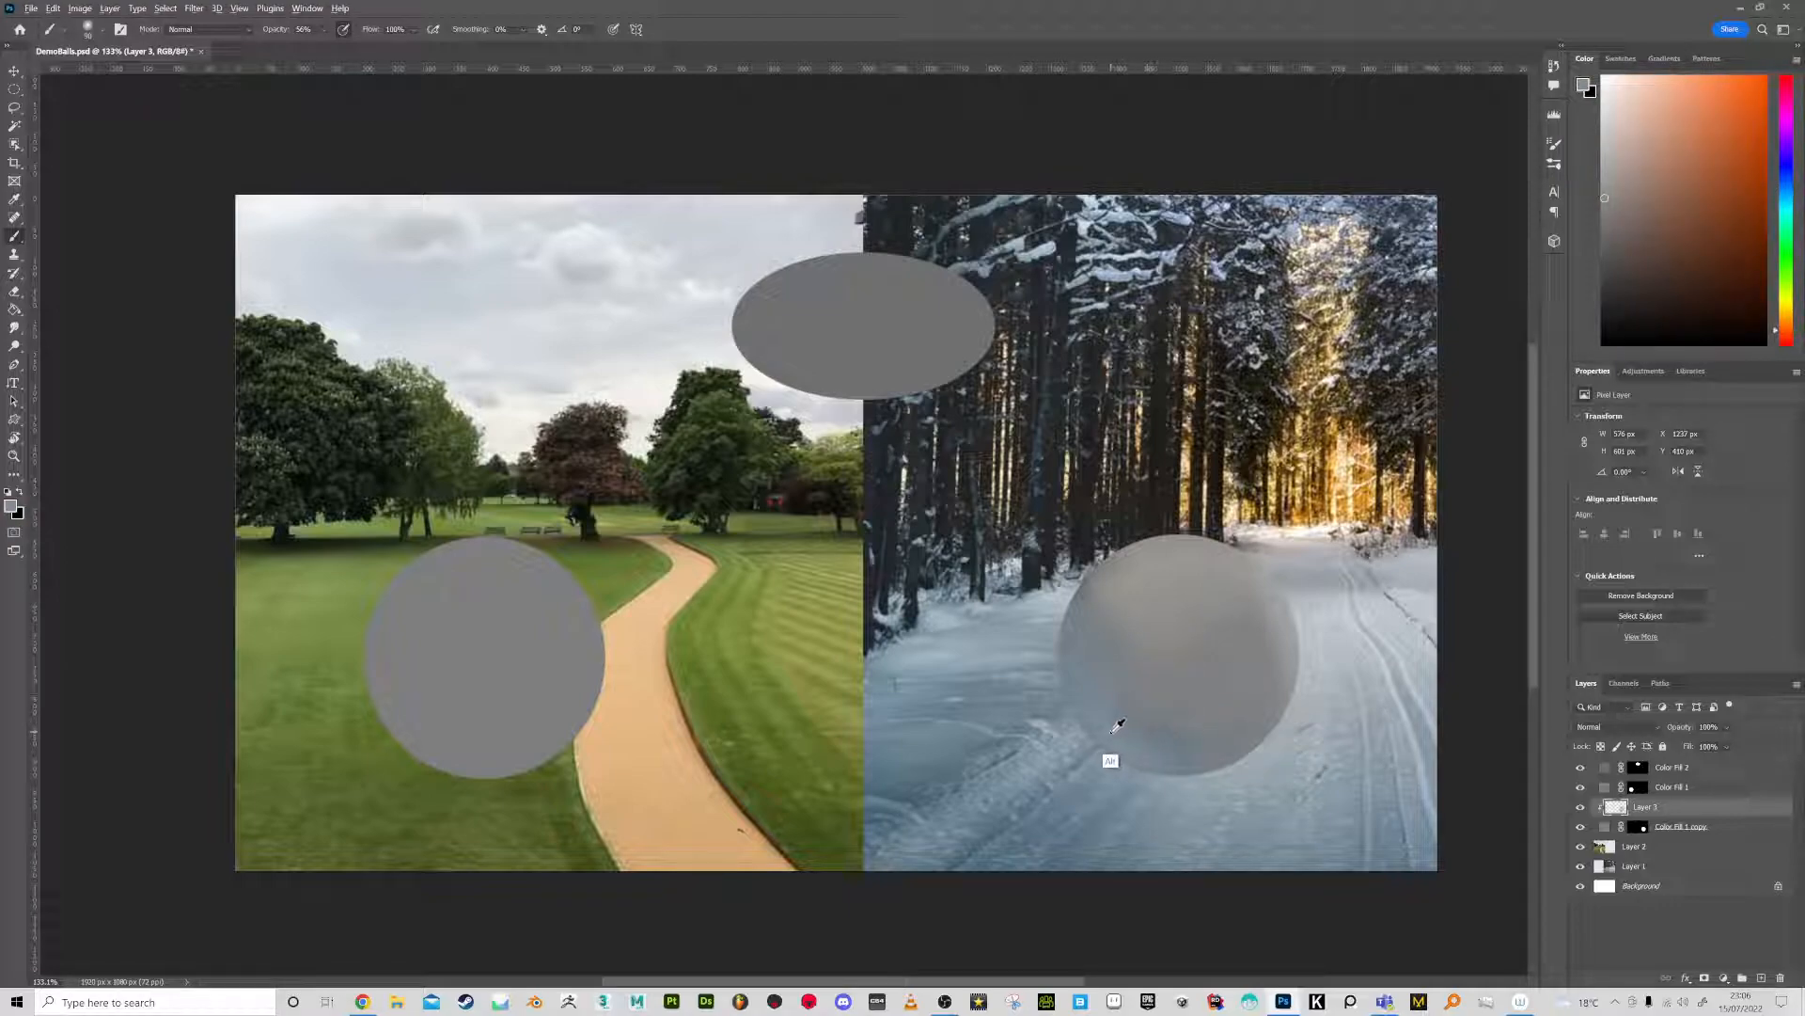
alt+click(1059, 747)
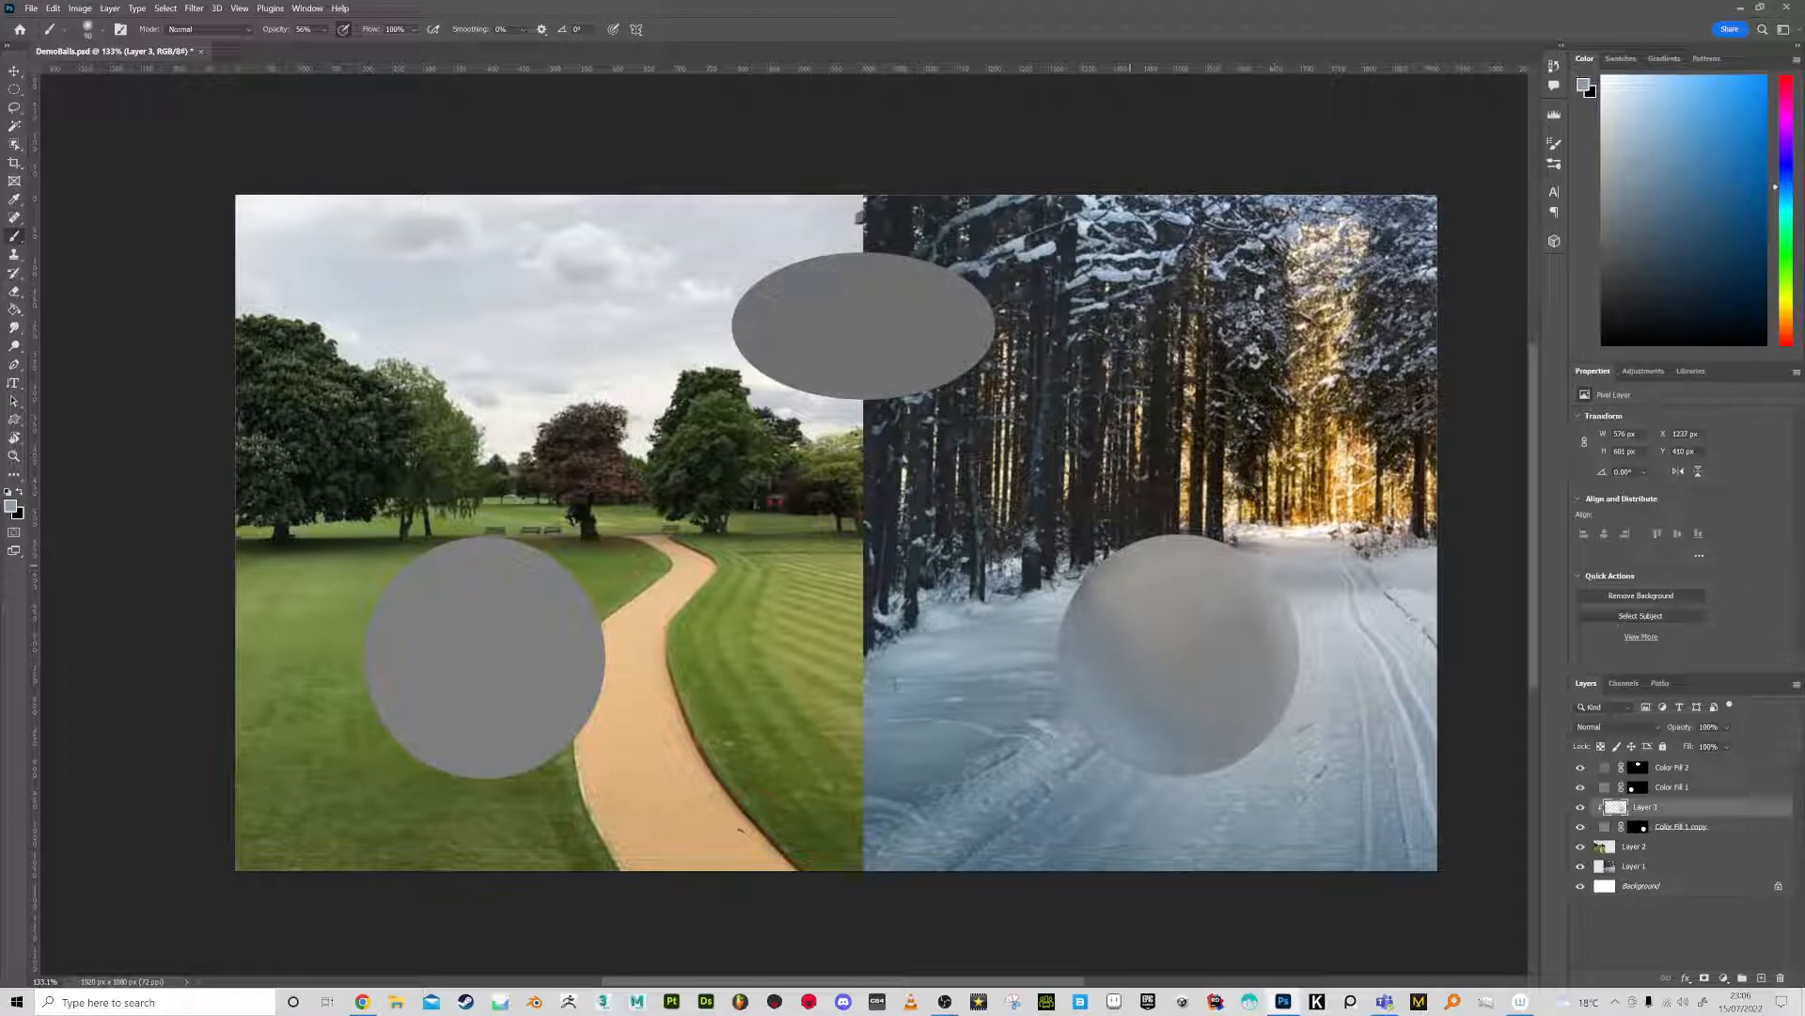
Shade the forest sphere's upper-left edge with darker tones and smooth it using warm grey sampled from the highlight
alt+click(1149, 588)
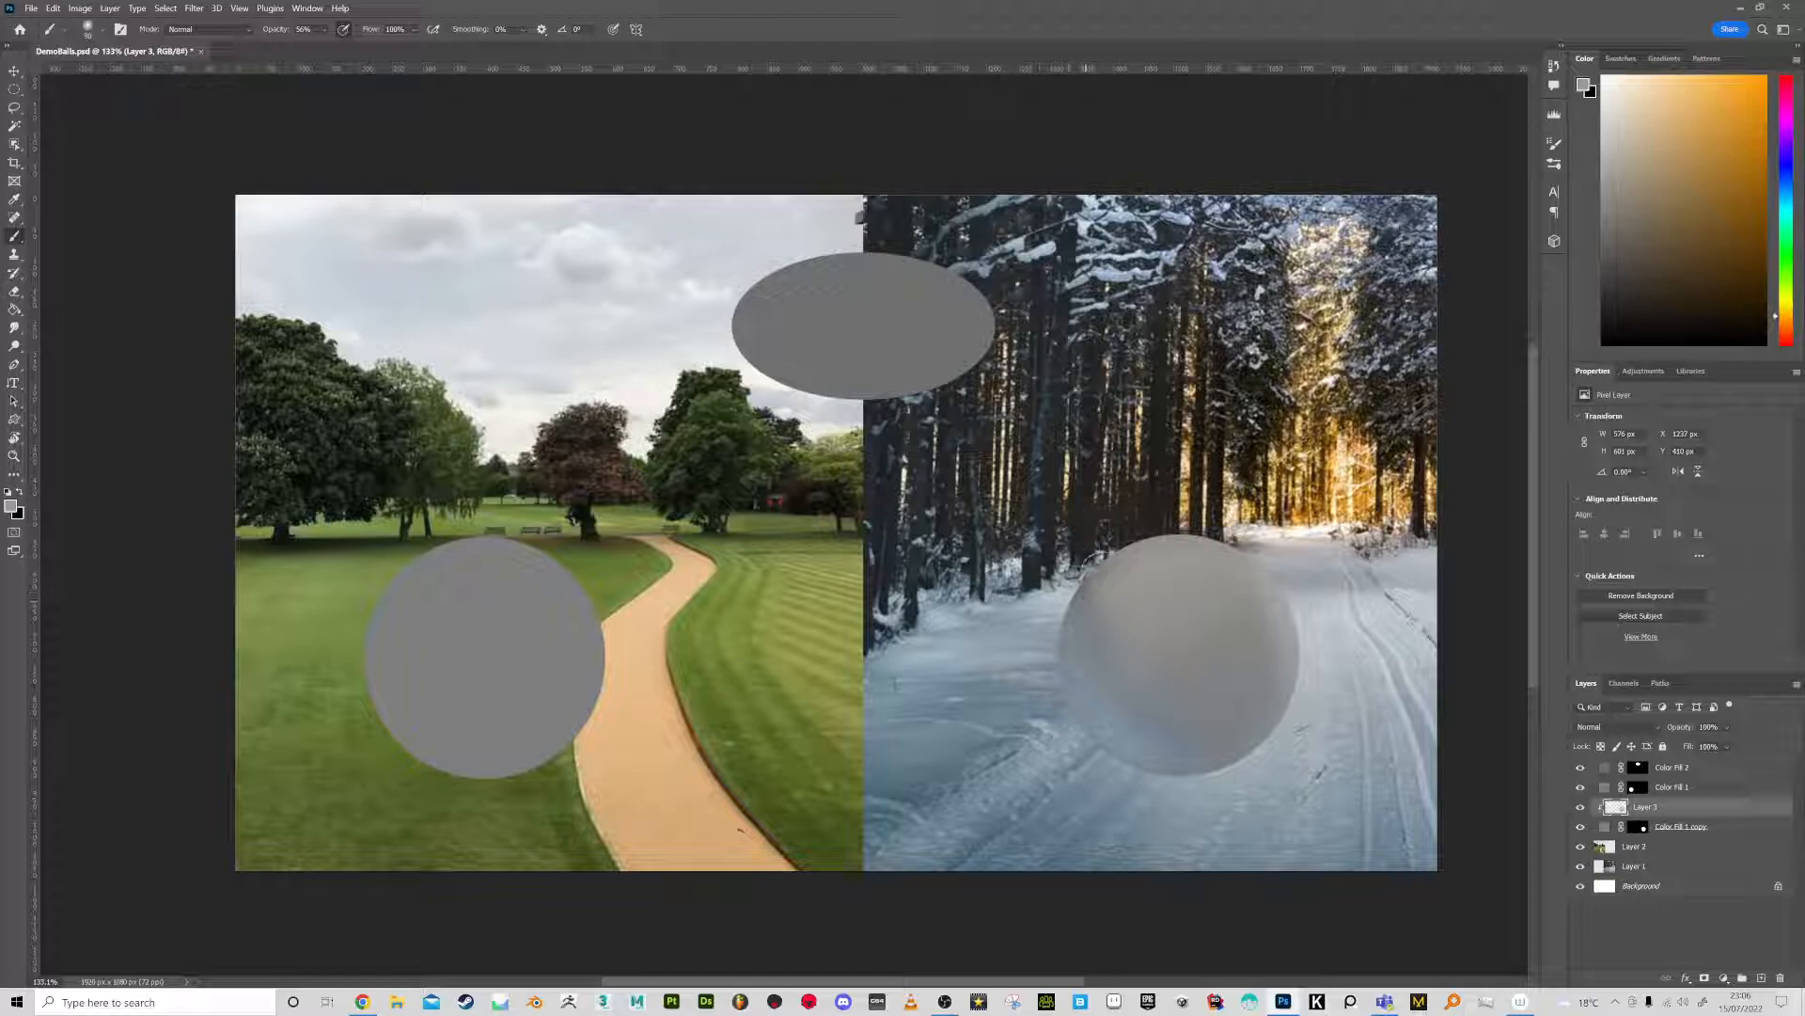
alt+click(1080, 593)
mouse_move(1145, 516)
mouse_down()
mouse_move(1095, 543)
mouse_move(1052, 683)
mouse_up()
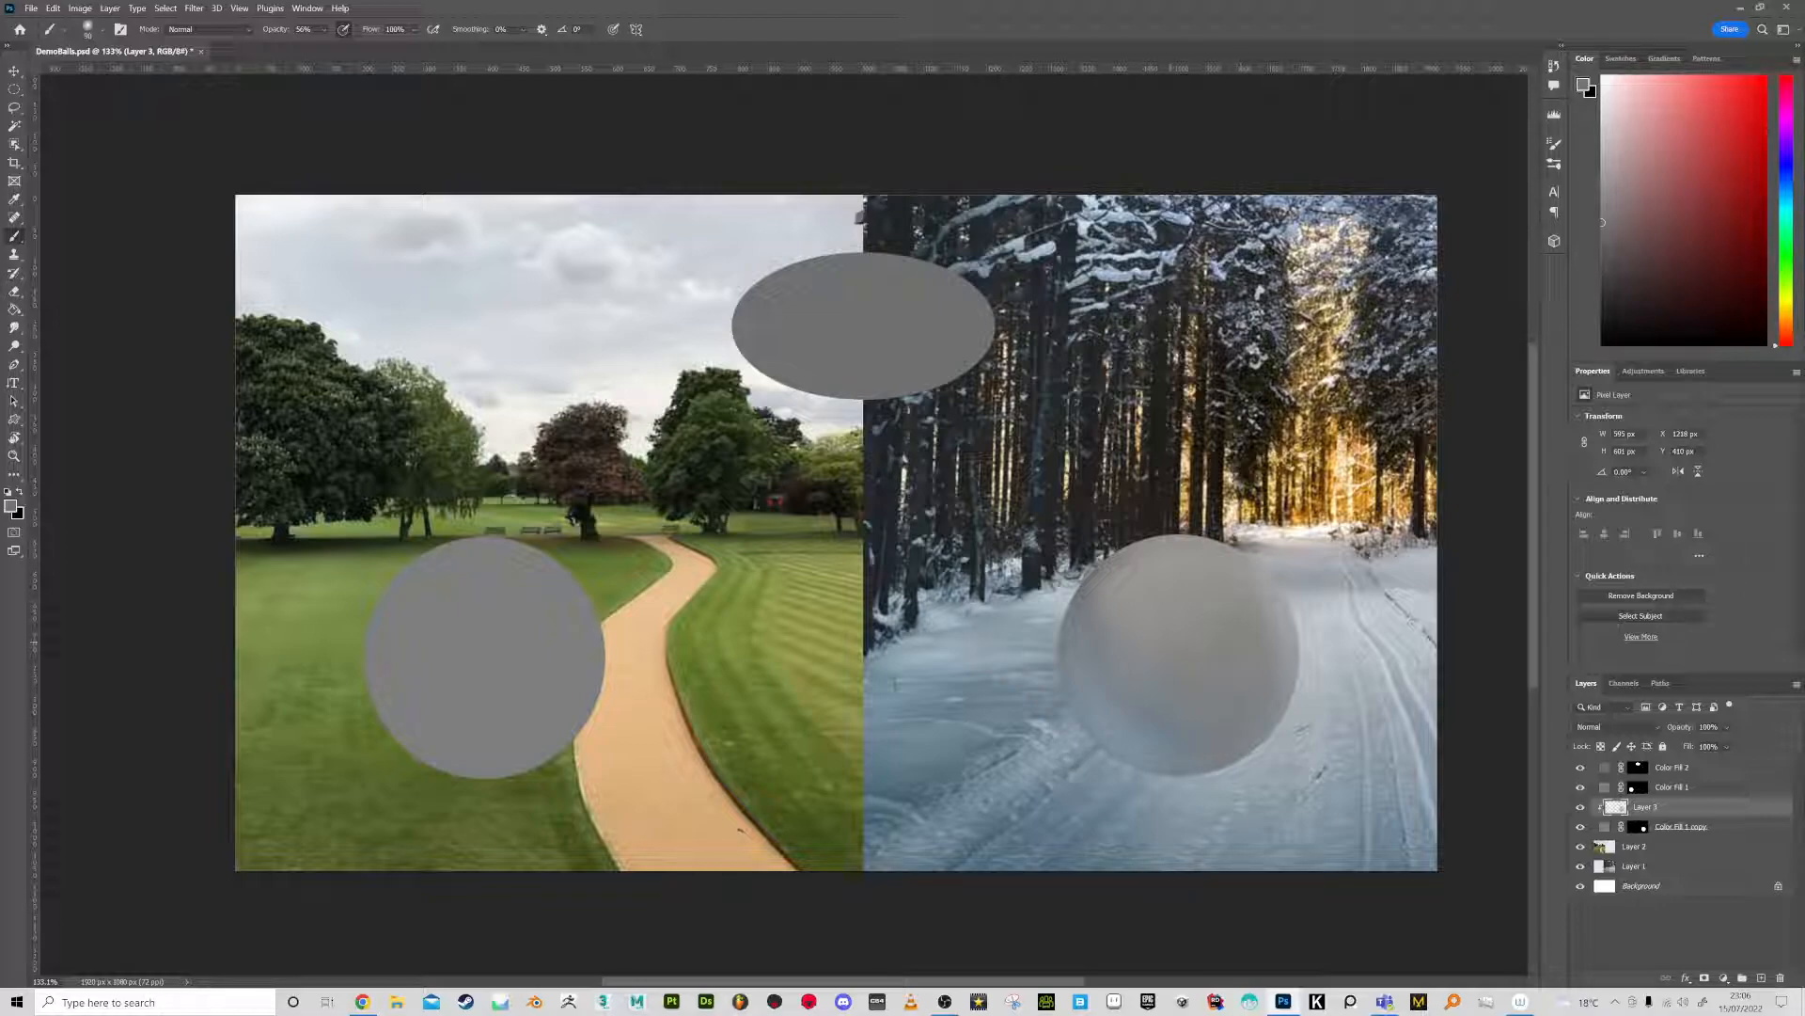
Paint bounced light on the underside of the forest sphere using cool greys sampled from the surrounding snow
alt+click(1296, 752)
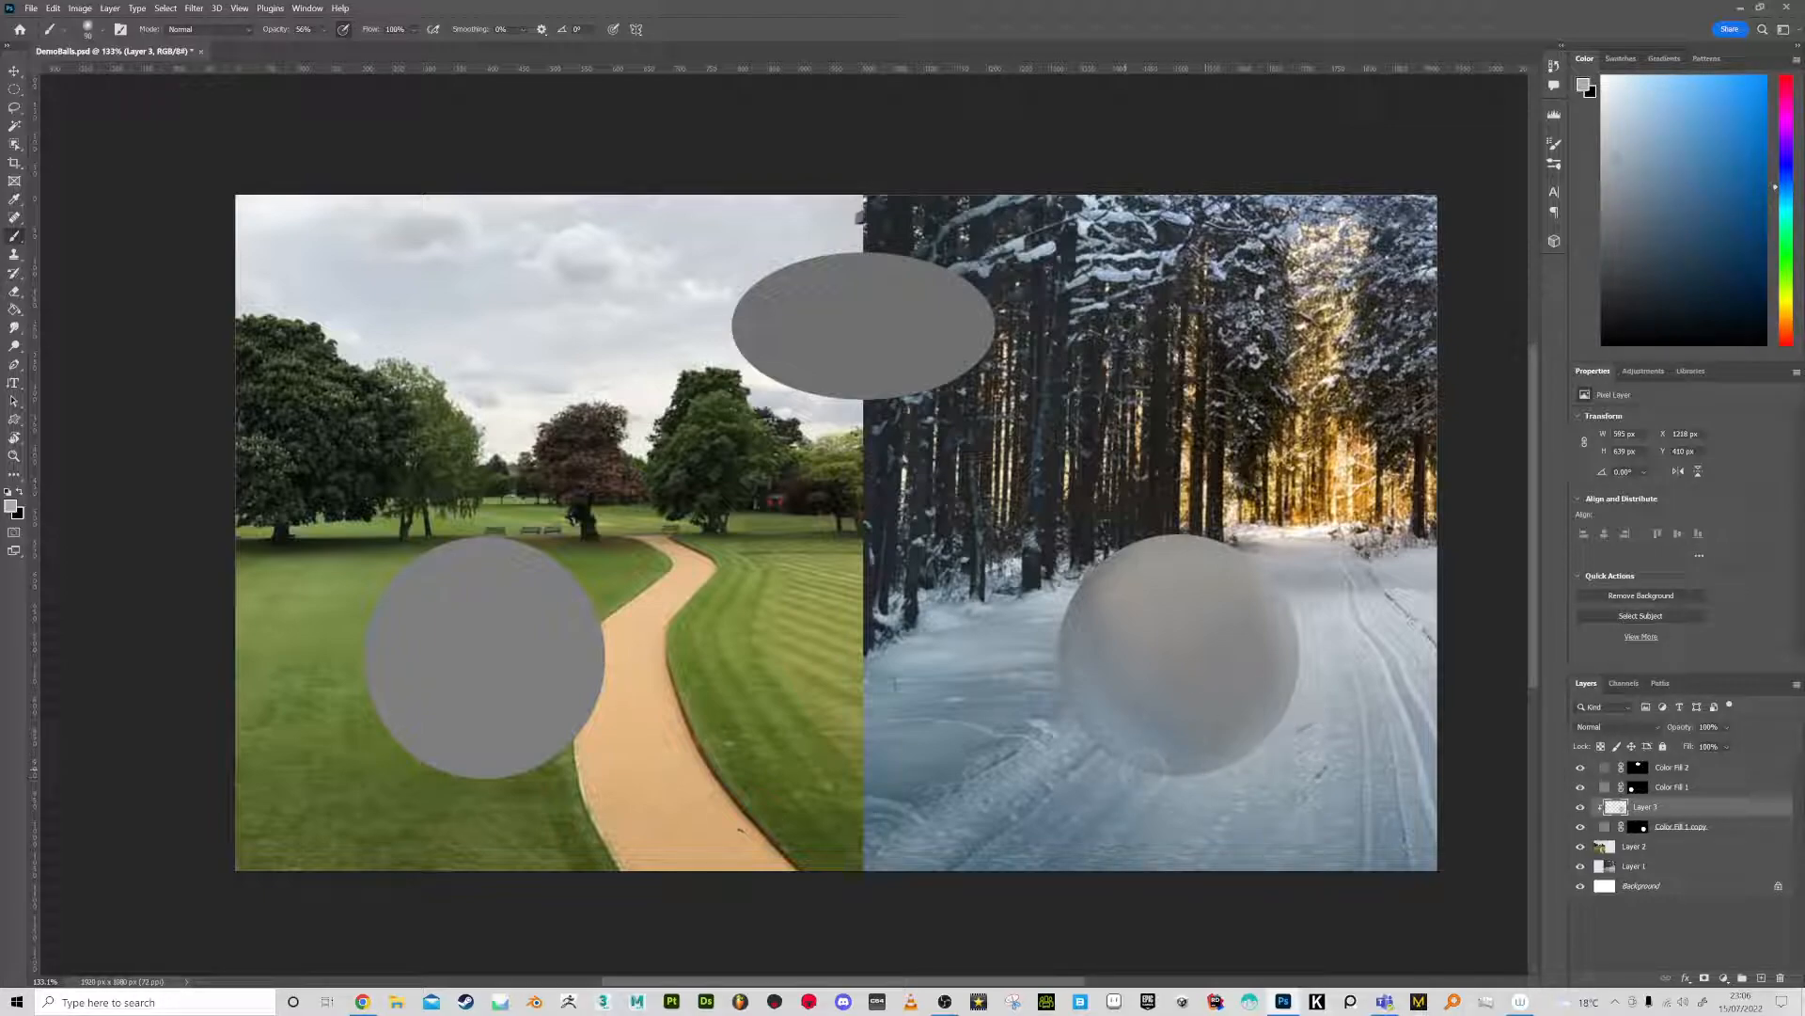
alt+click(1015, 747)
alt+click(1391, 592)
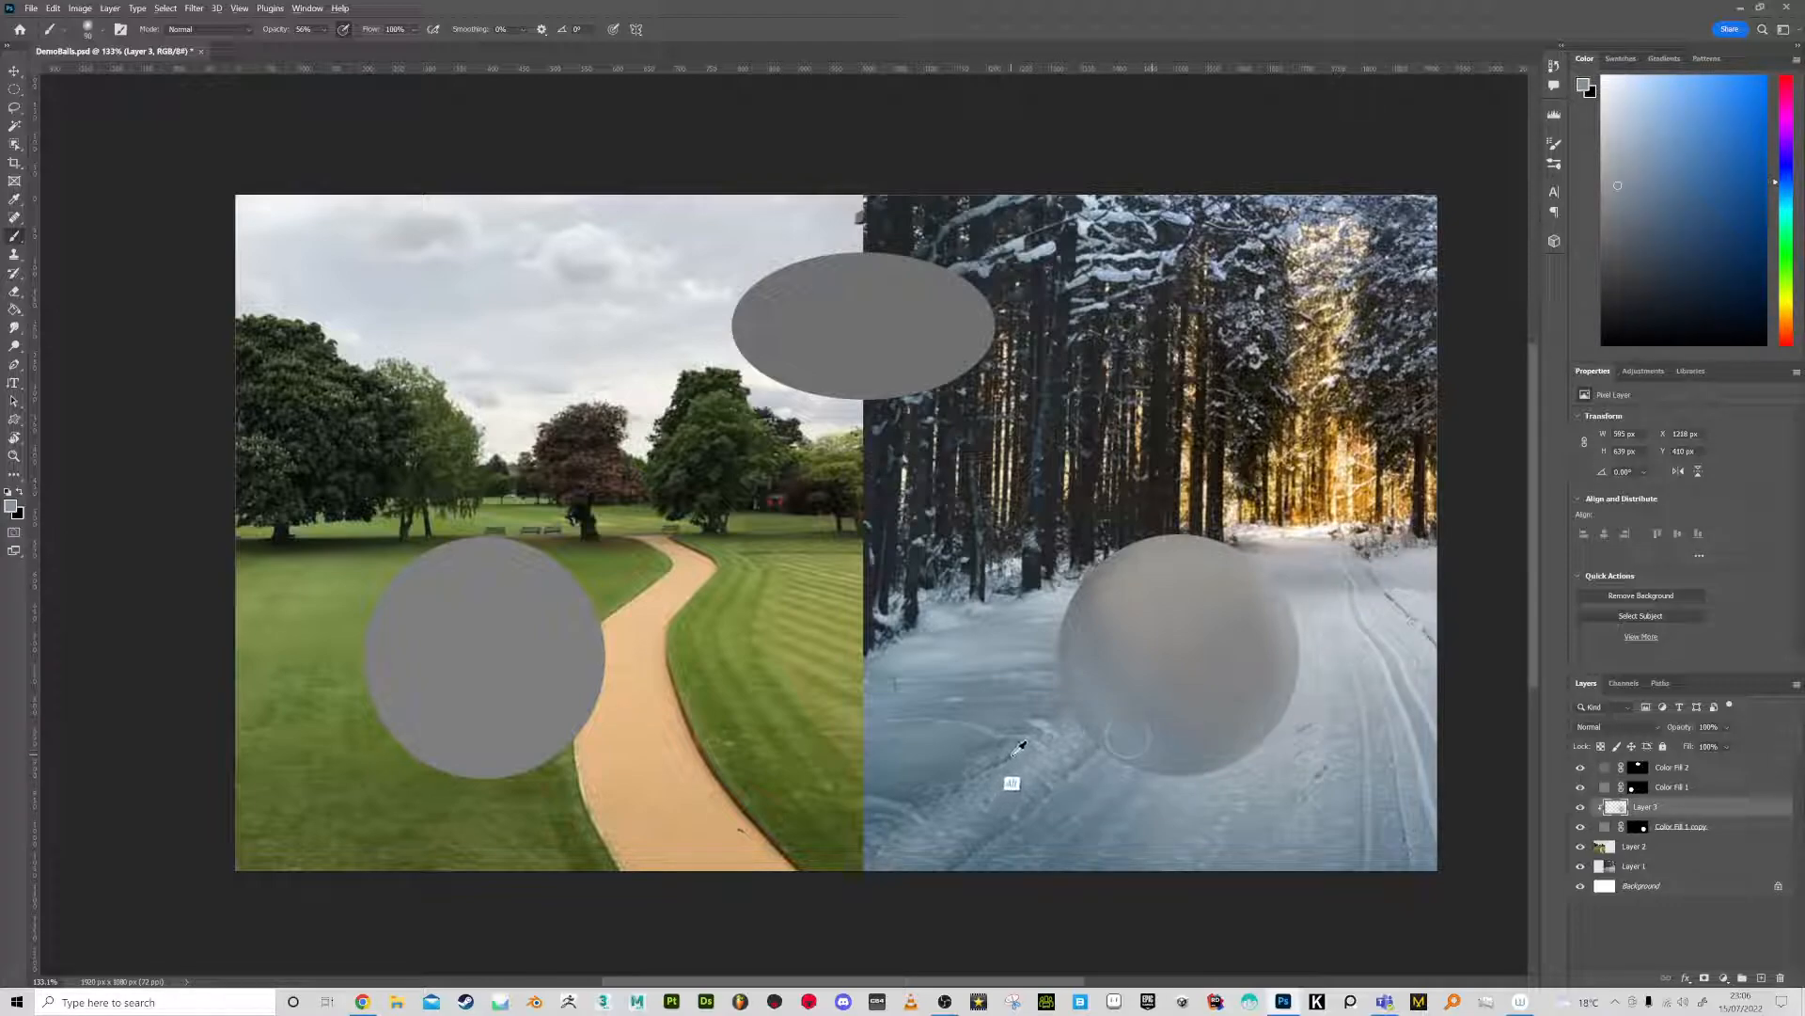
Blend blue-grey snow tones and darker forest tones into the forest sphere's lower side, smoothing them with grey sampled from its underside
alt+click(1008, 749)
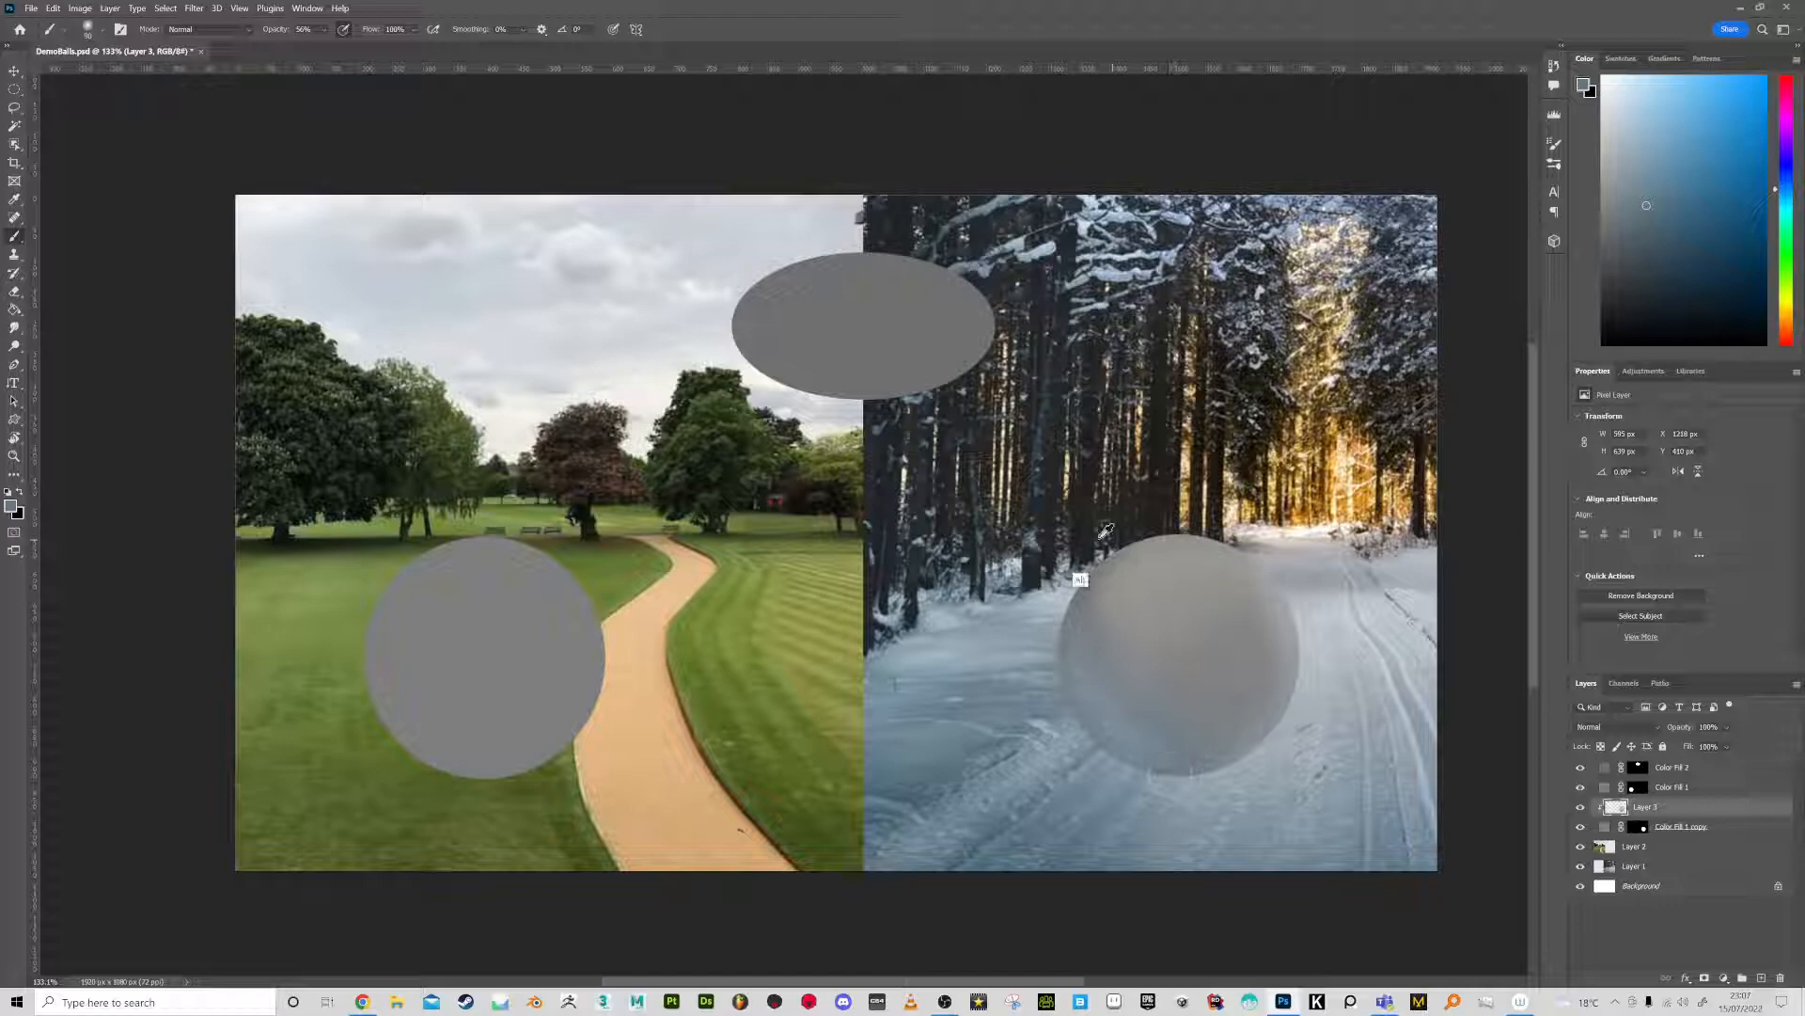
alt+click(1098, 692)
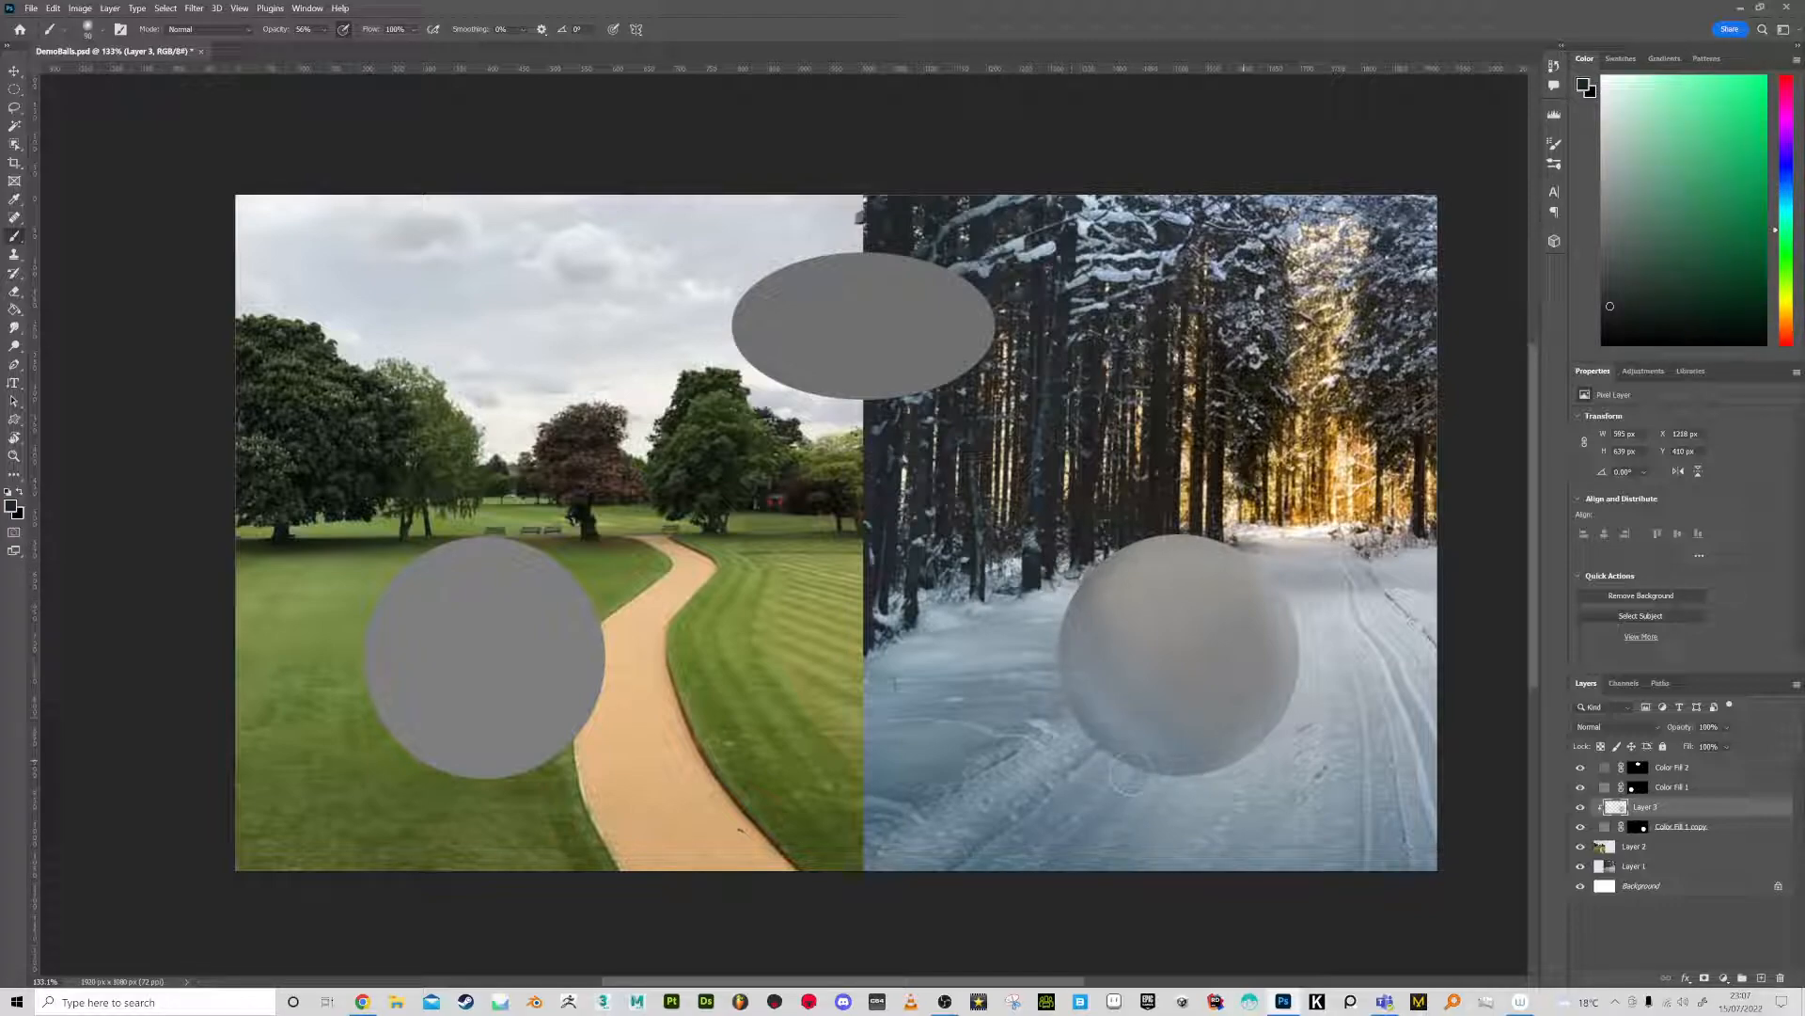
alt+click(1197, 749)
alt+click(1199, 752)
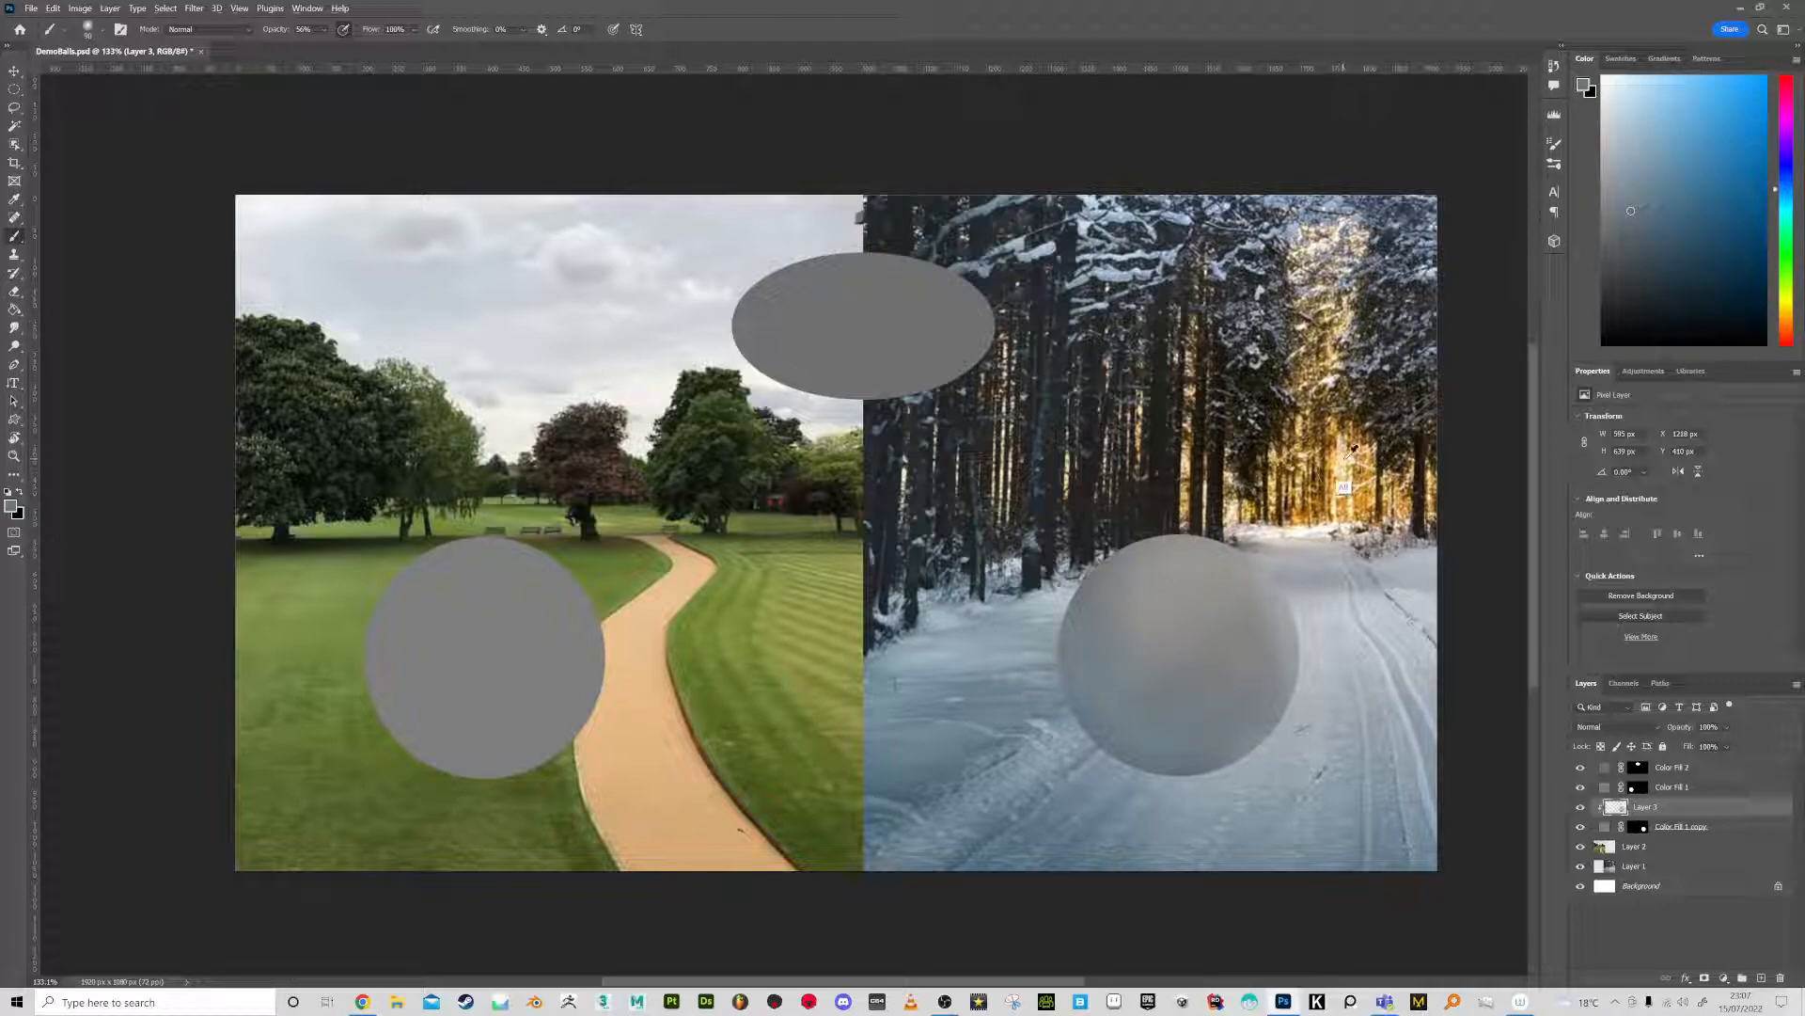
Paint warm light sampled from the sunlit forest gap on the sphere's upper half and blend it with greys picked from the sphere
alt+click(1303, 465)
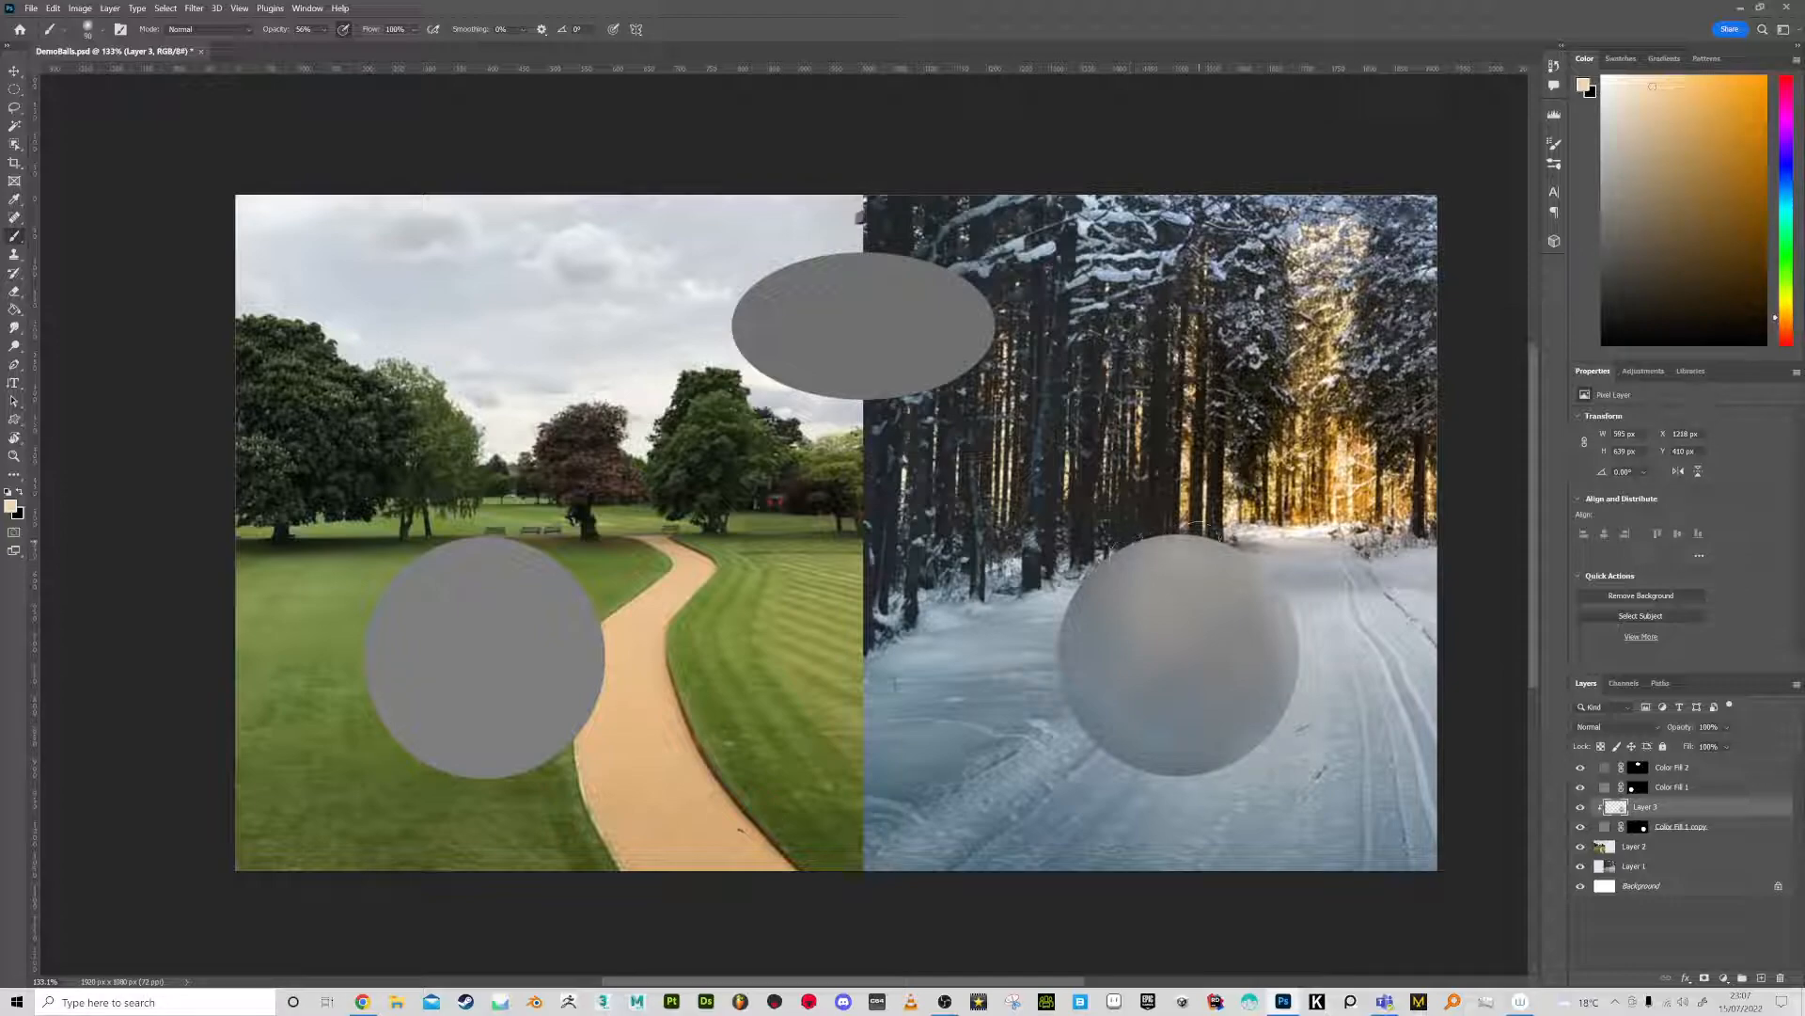
click(1145, 617)
alt+click(1204, 600)
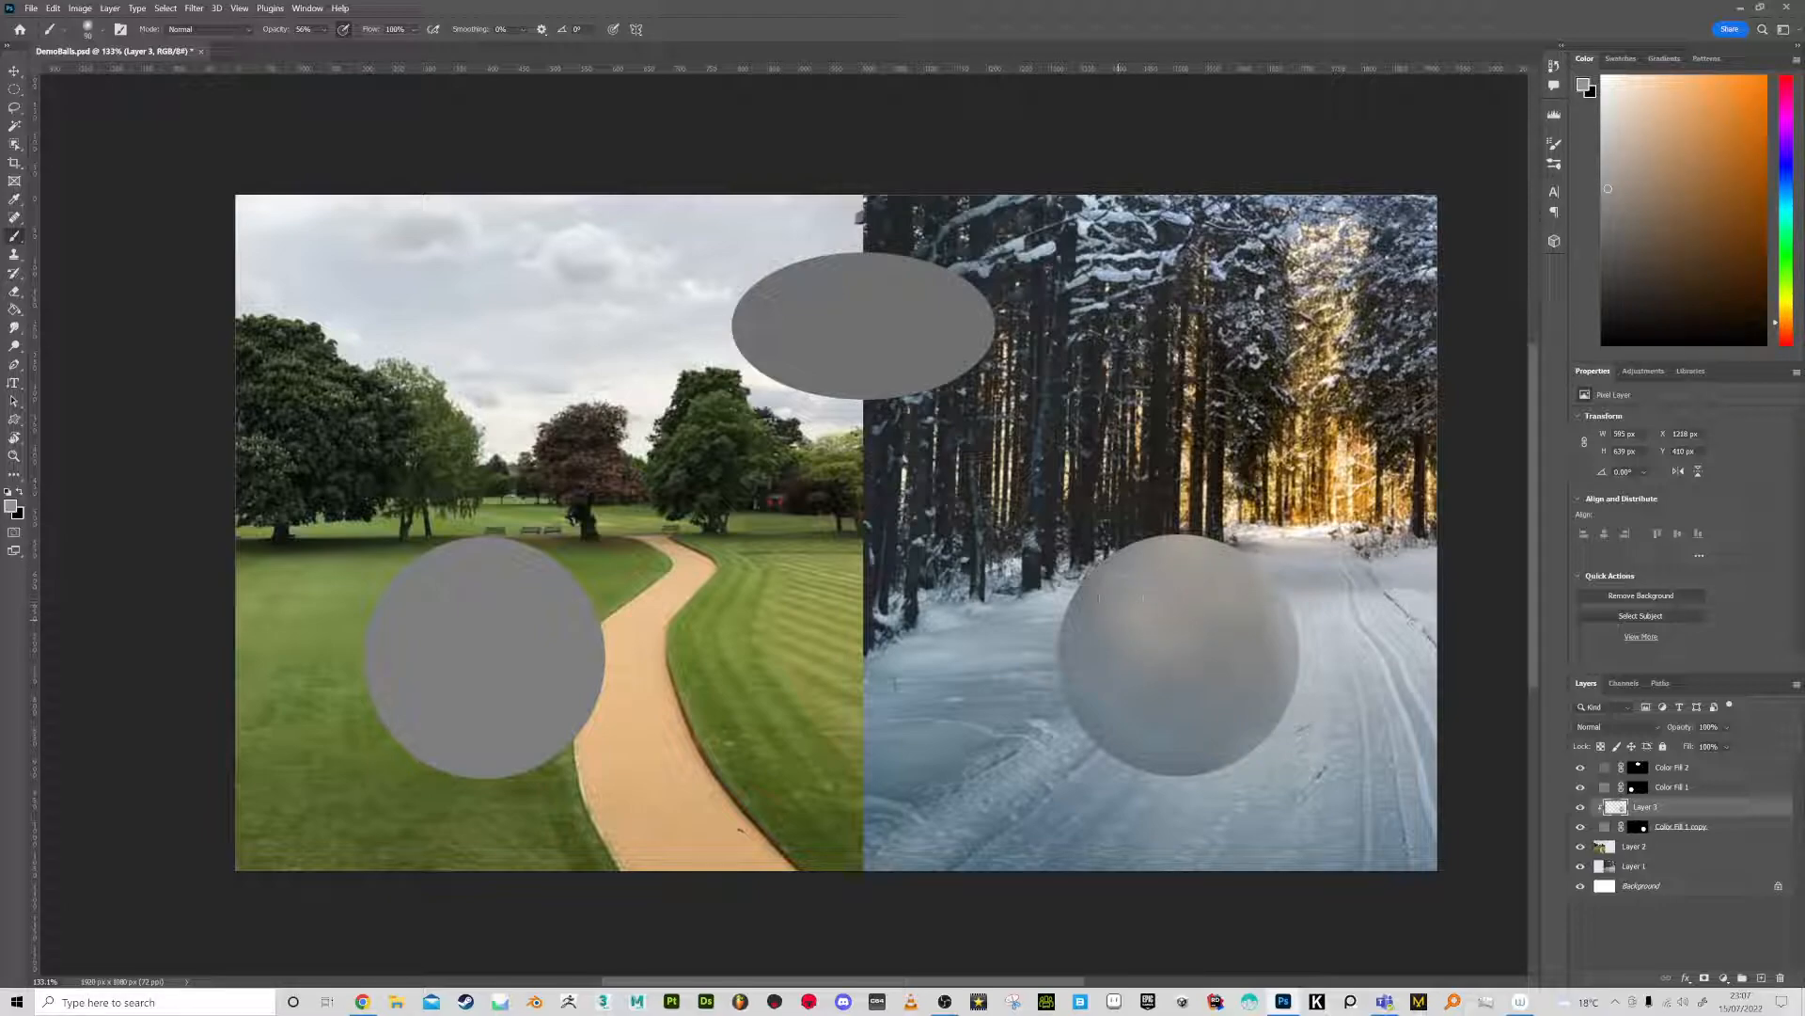
alt+click(1105, 630)
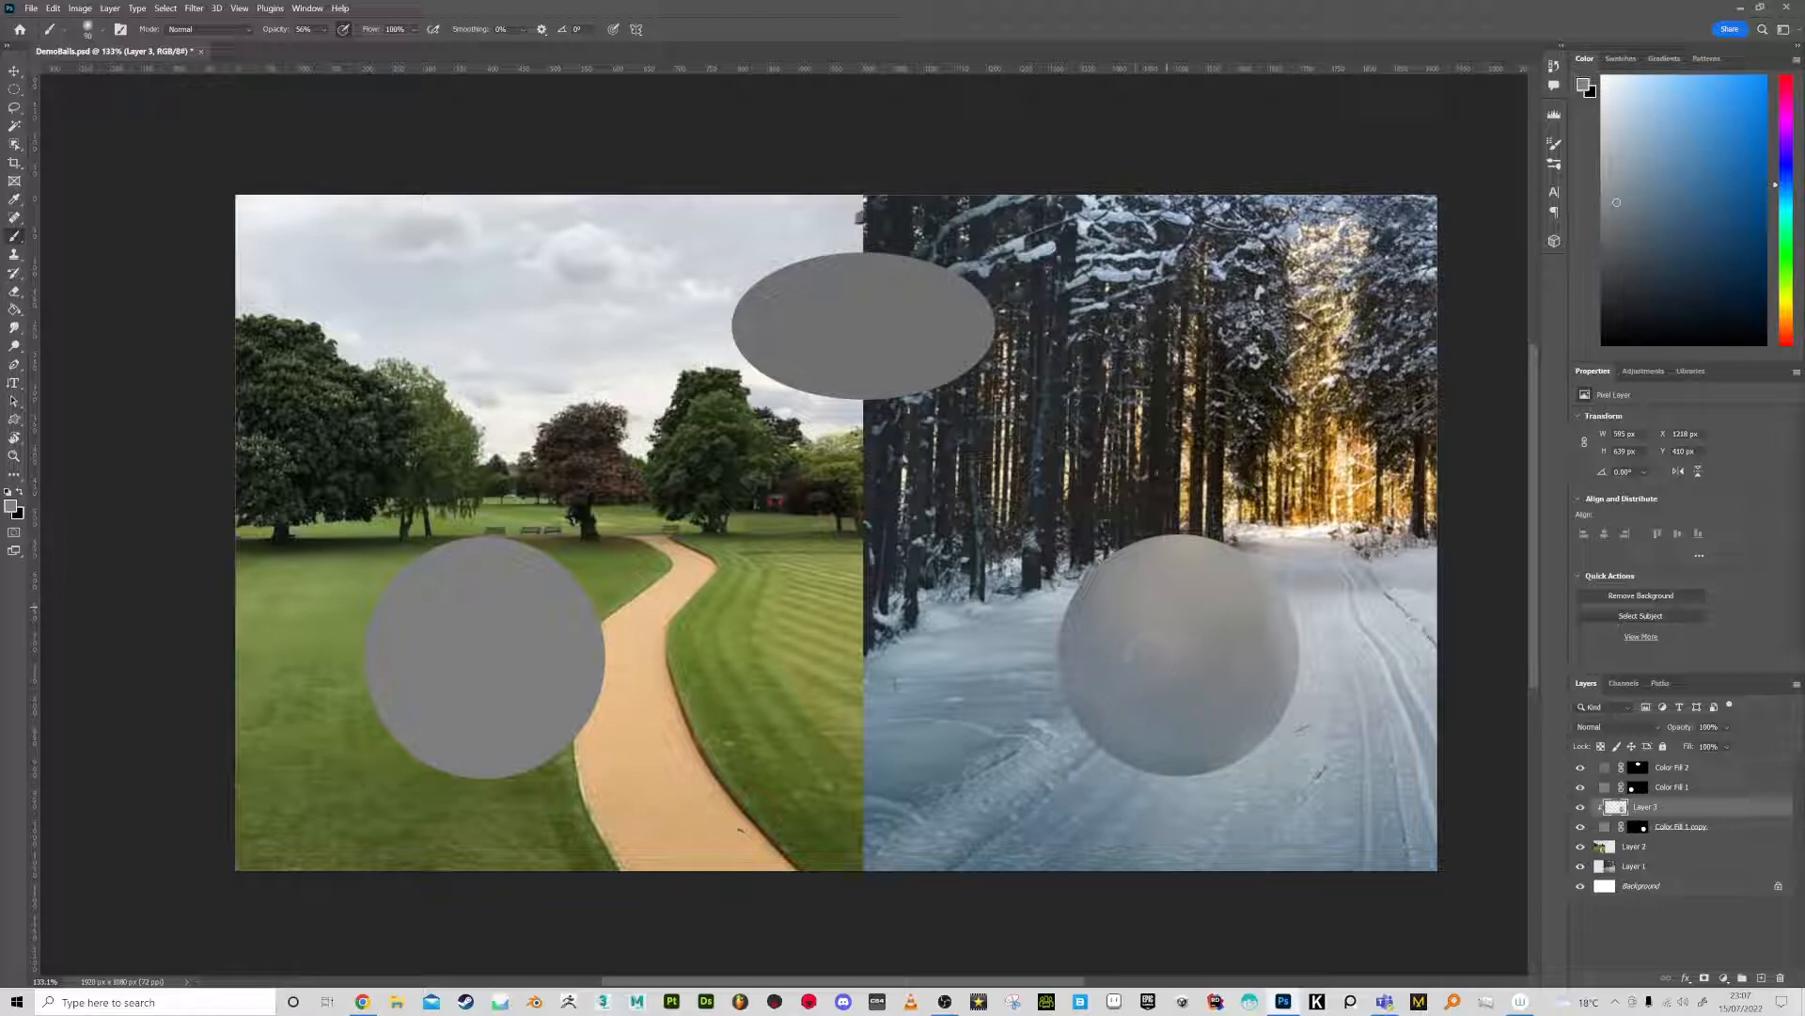
Choose the Crayon 2 Lighter brush and texture the forest sphere's upper part with warm grey sampled from its highlight
right_click(1175, 602)
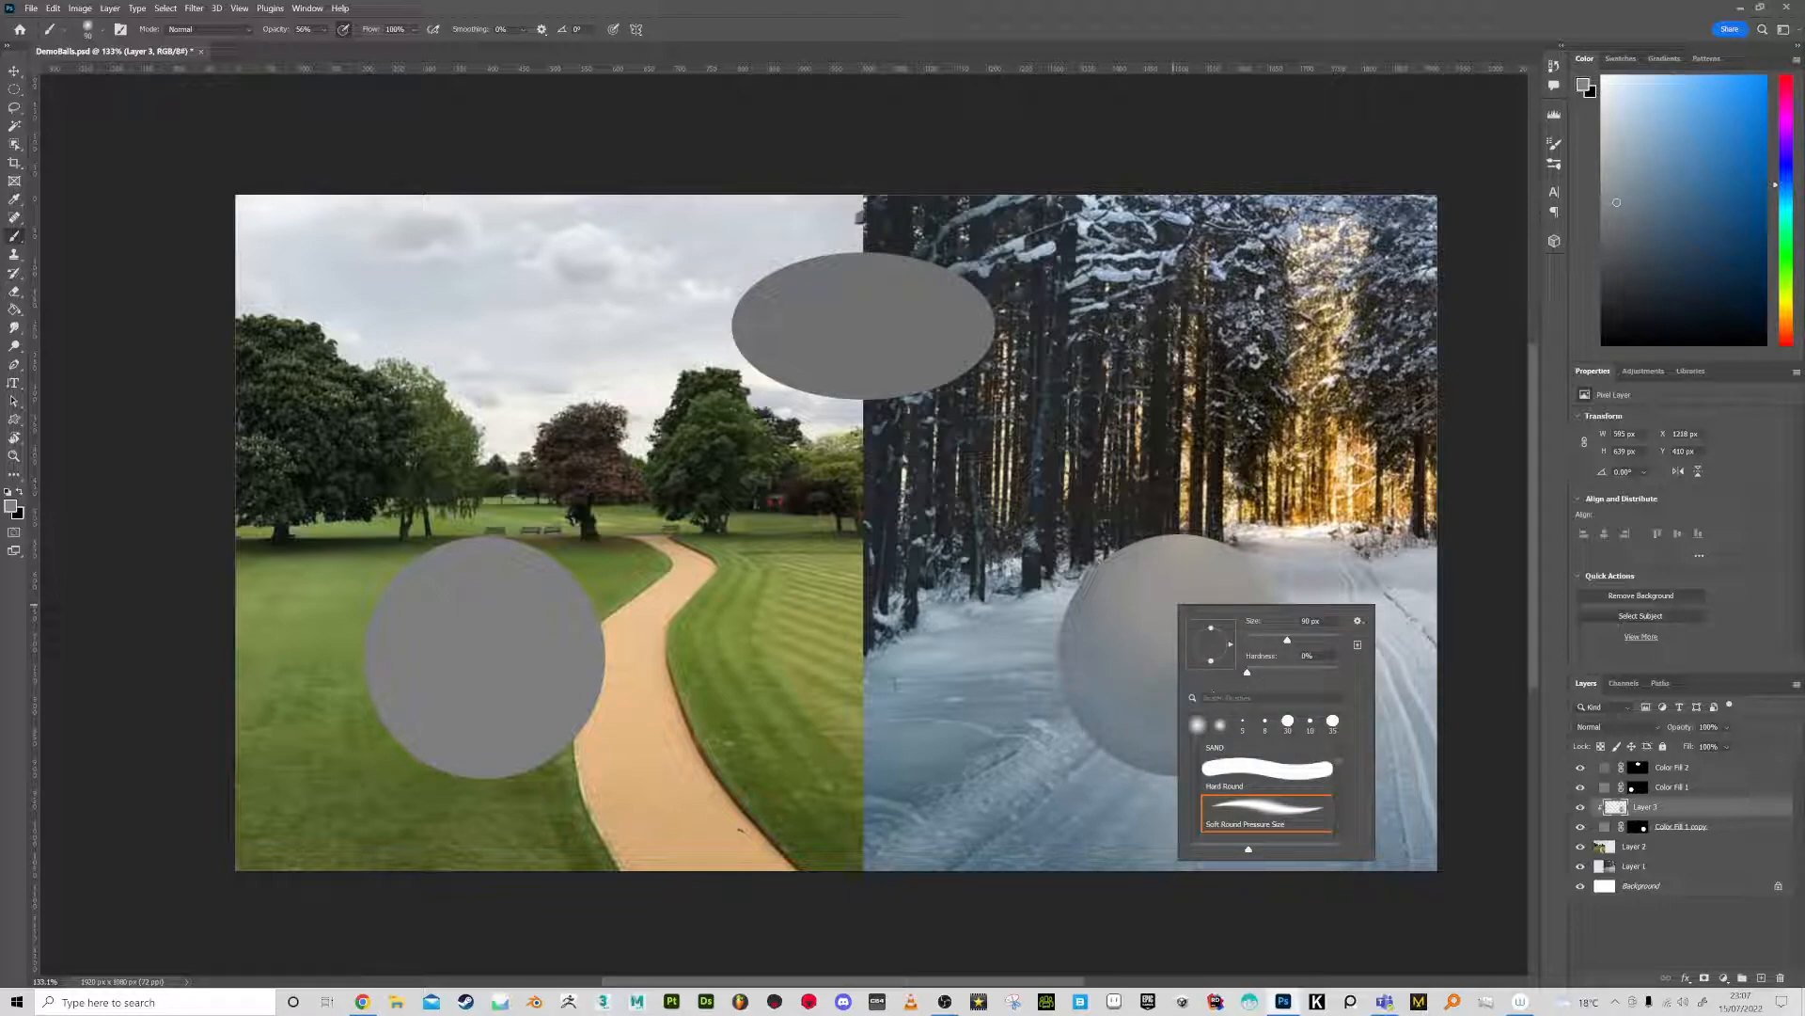
click(1555, 144)
scroll(1543, 382, down, 10)
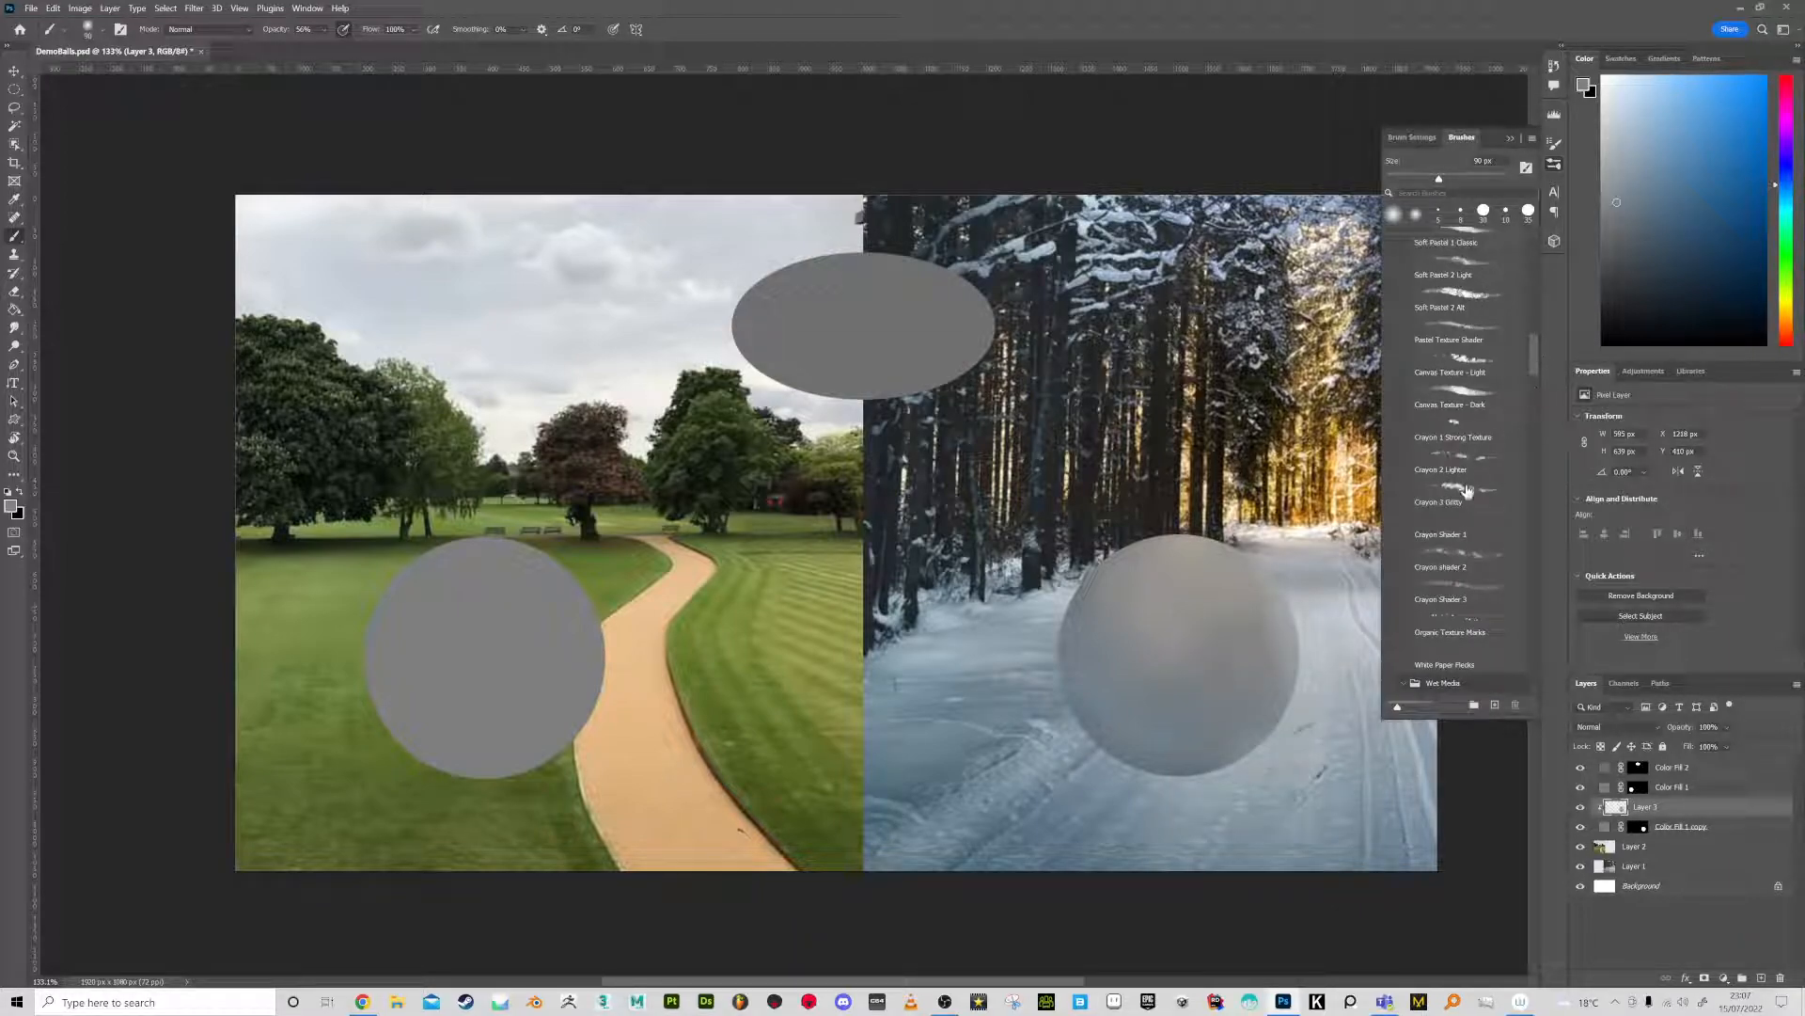
click(1467, 460)
alt+click(1164, 596)
drag(1163, 600, 1133, 575)
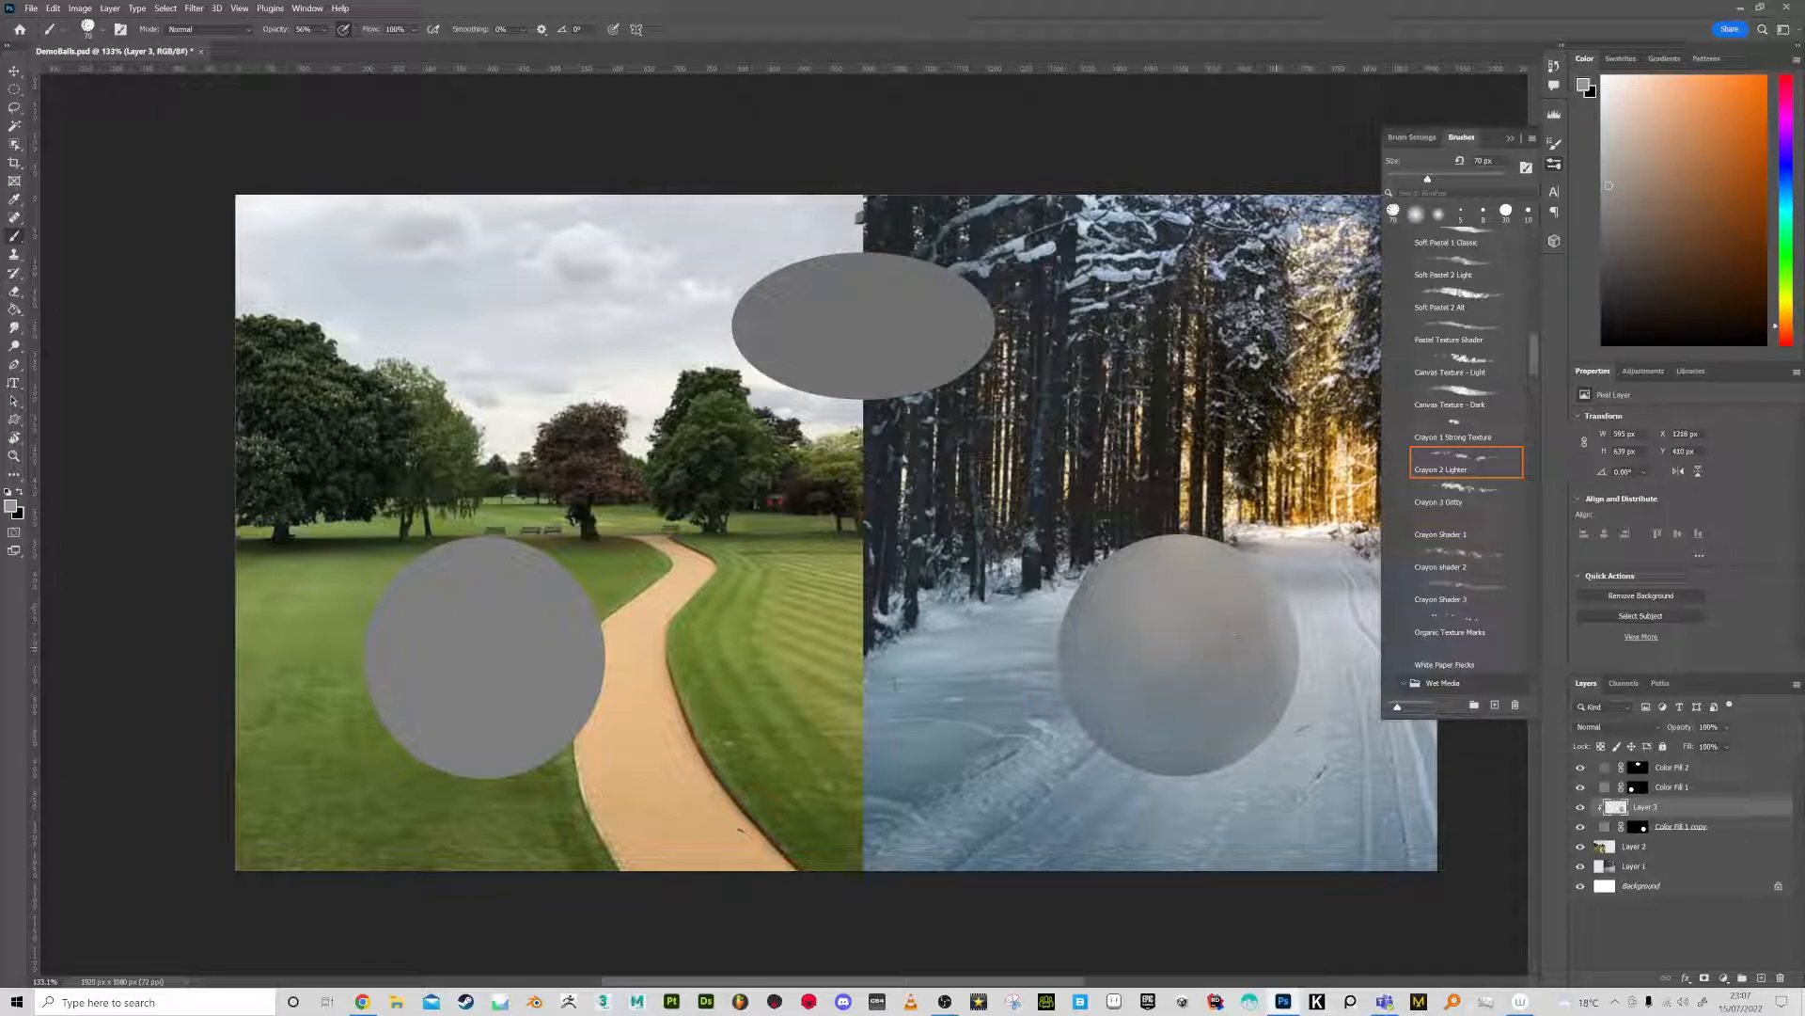
Blend cool and warm greys sampled from the forest sphere across its lower half, side edges and highlight with the textured crayon brush
alt+click(1177, 693)
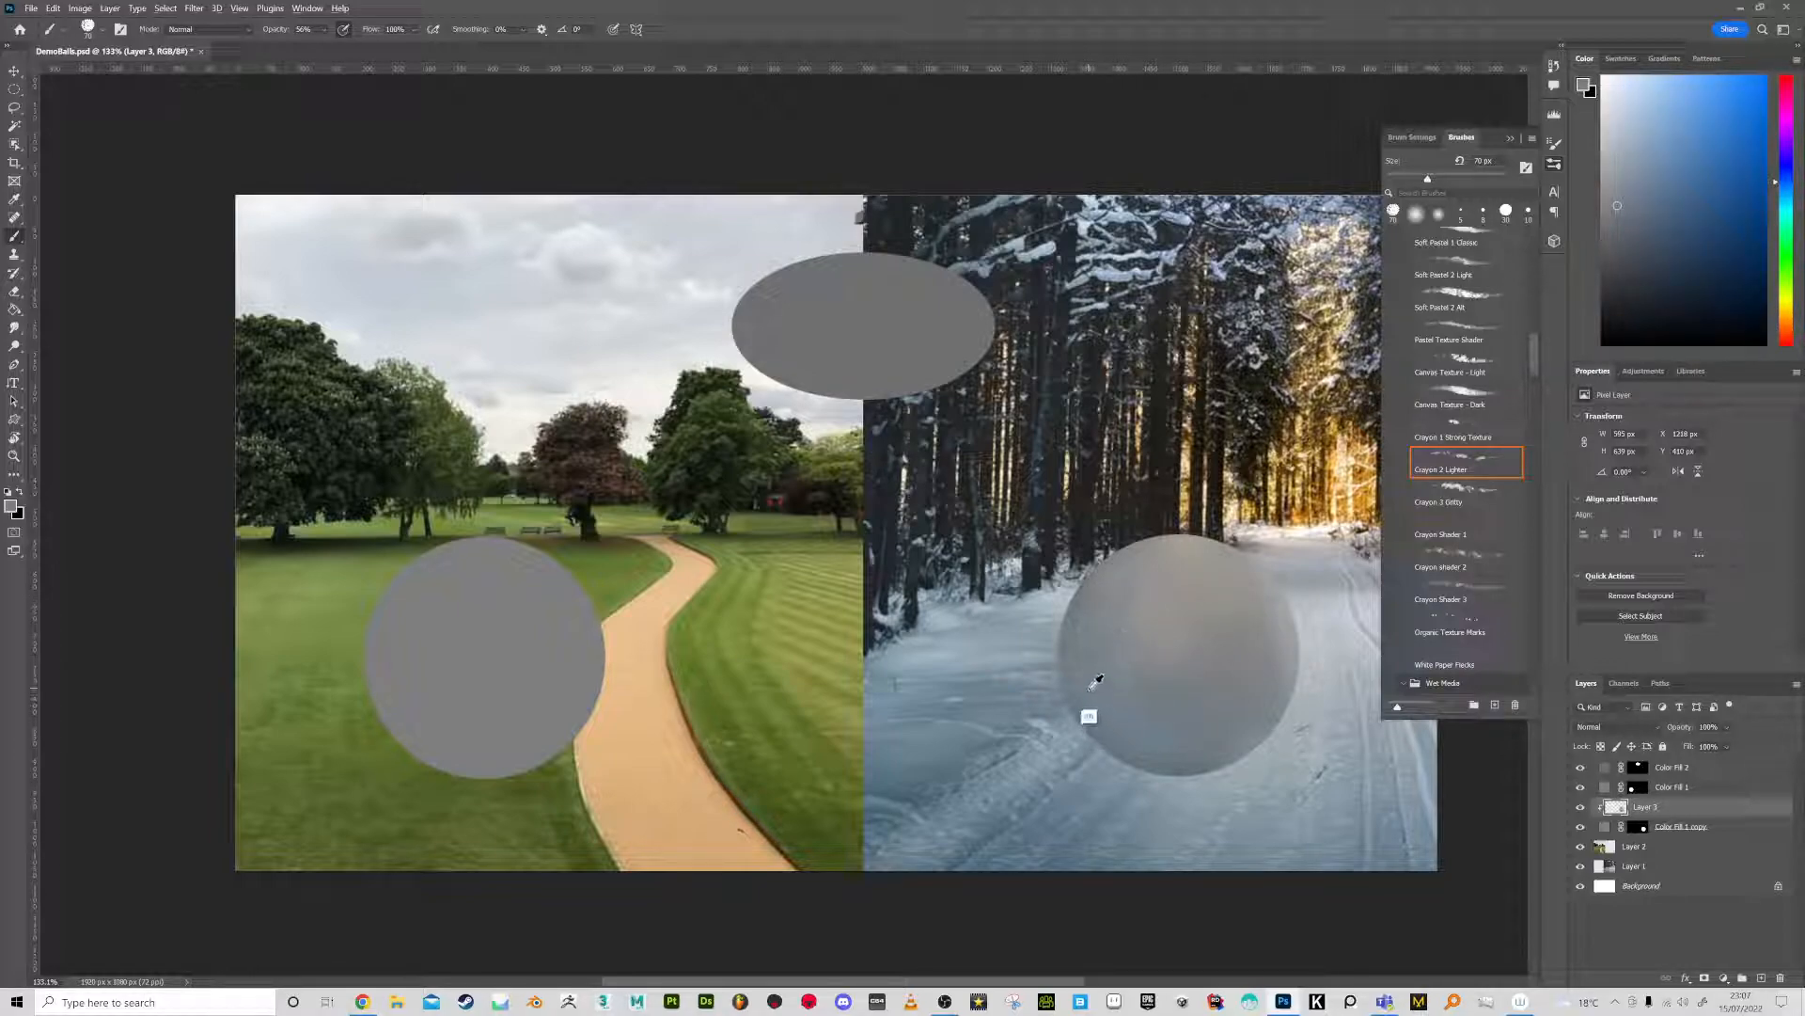
alt+click(1081, 730)
alt+click(1205, 756)
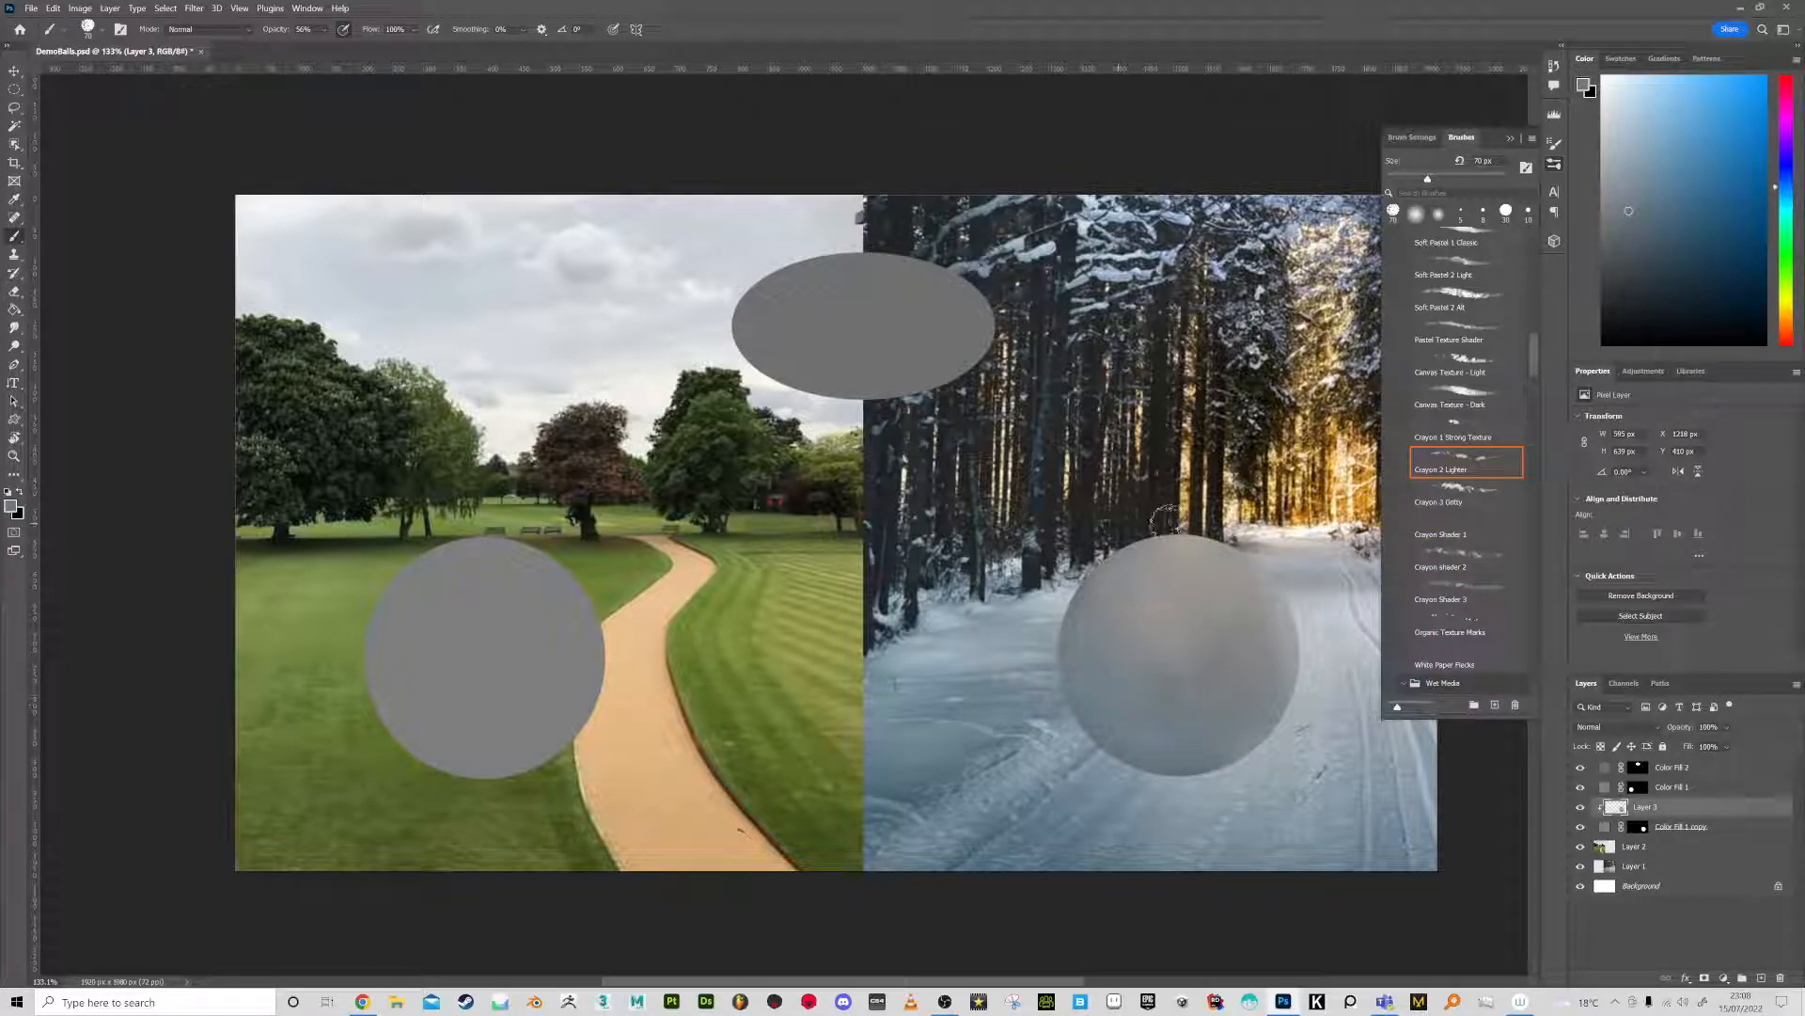
alt+click(1283, 646)
mouse_move(1265, 616)
mouse_down()
mouse_move(1263, 699)
mouse_move(1245, 691)
mouse_move(1221, 733)
mouse_up()
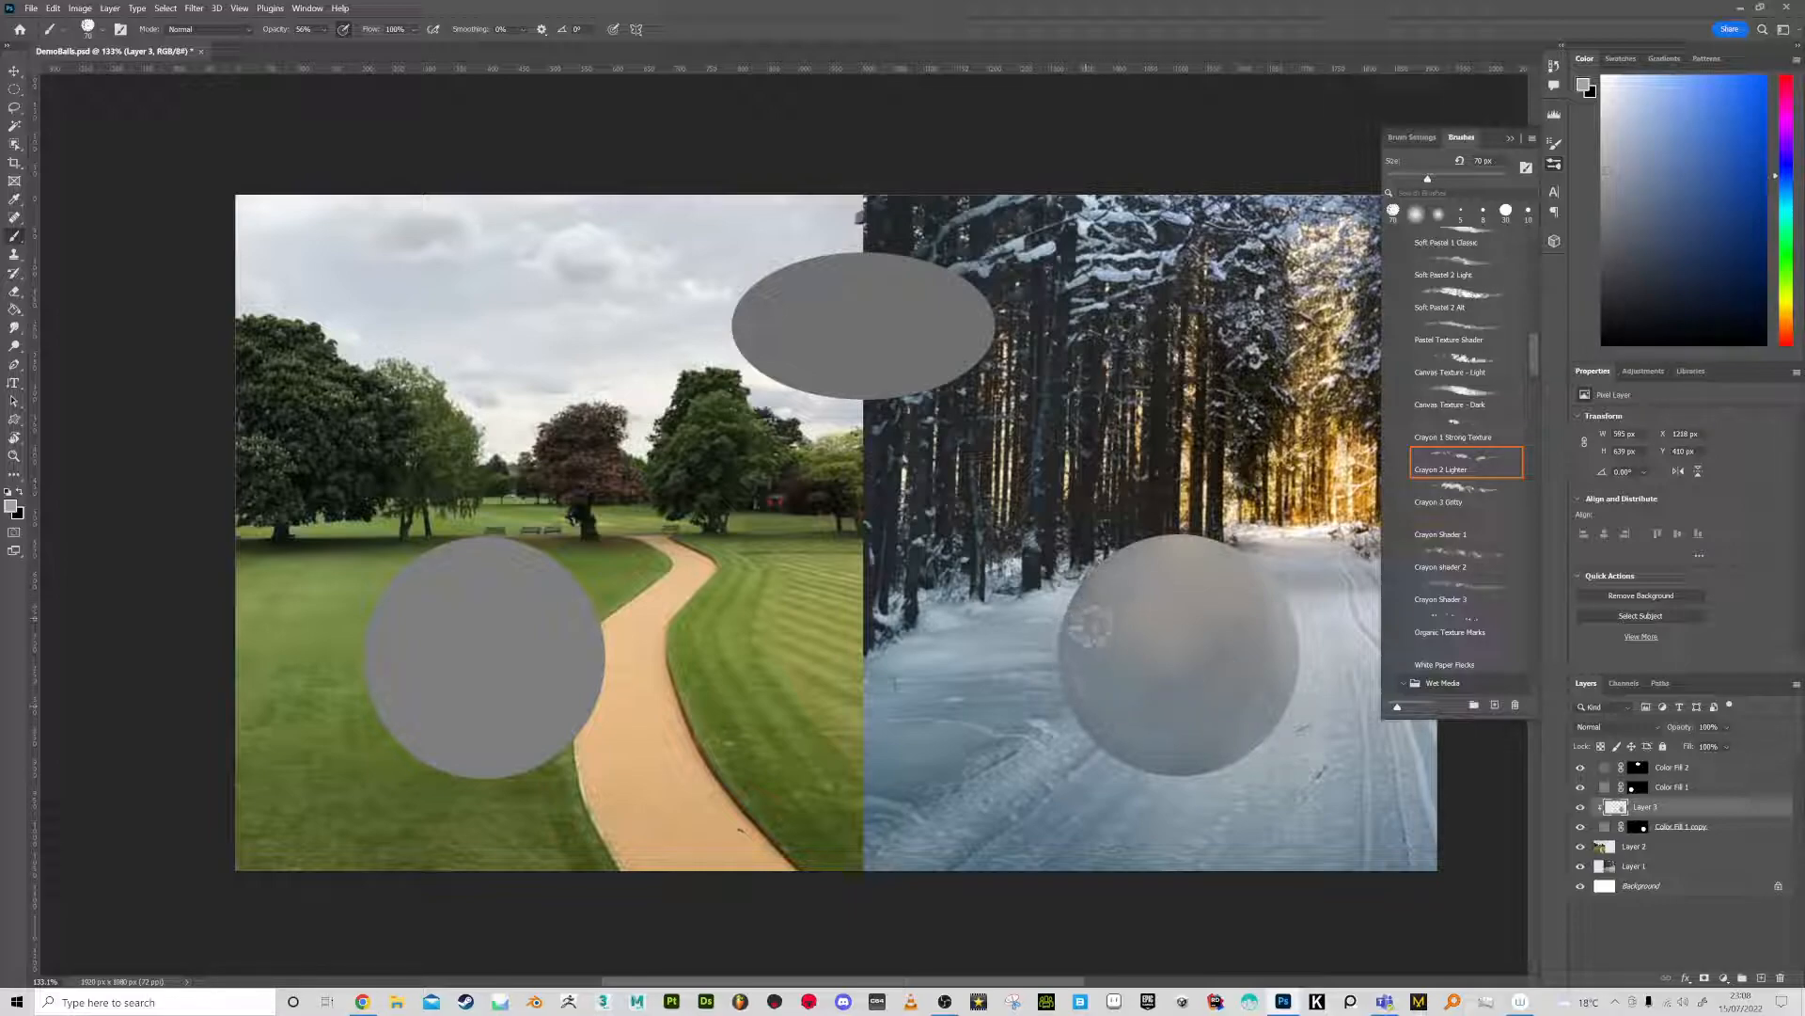
alt+click(1084, 694)
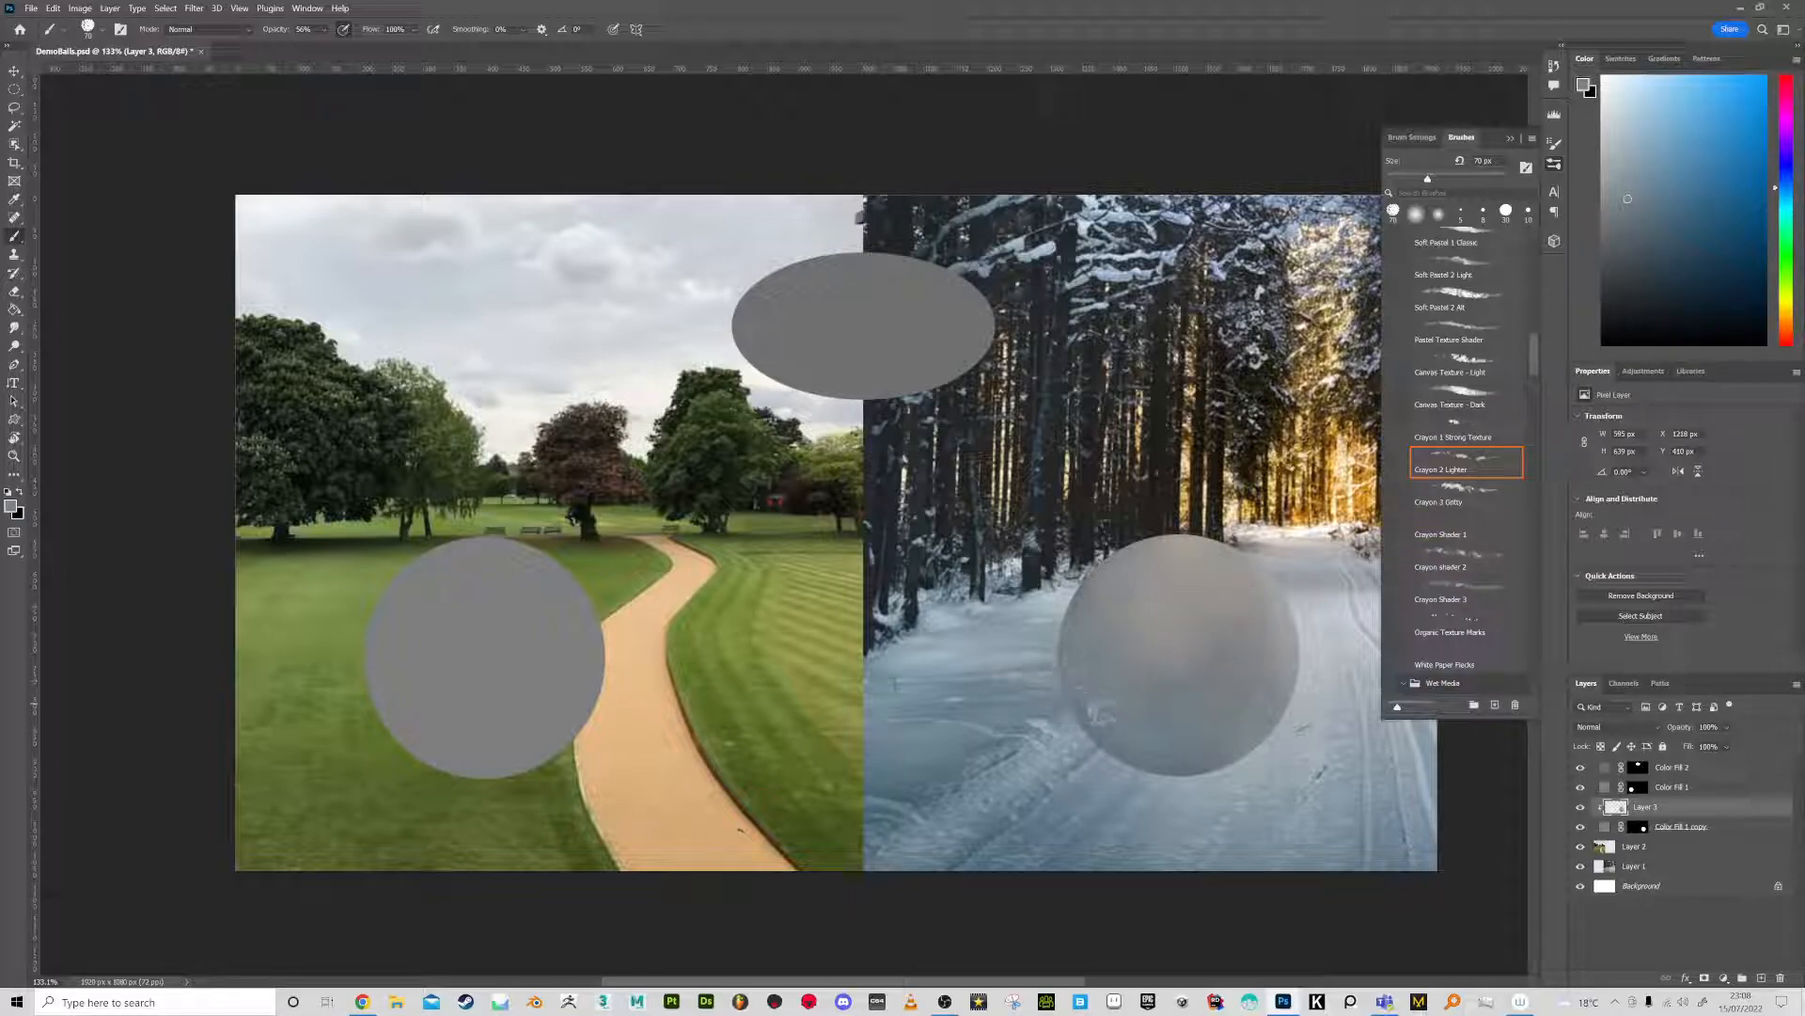
alt+click(1175, 616)
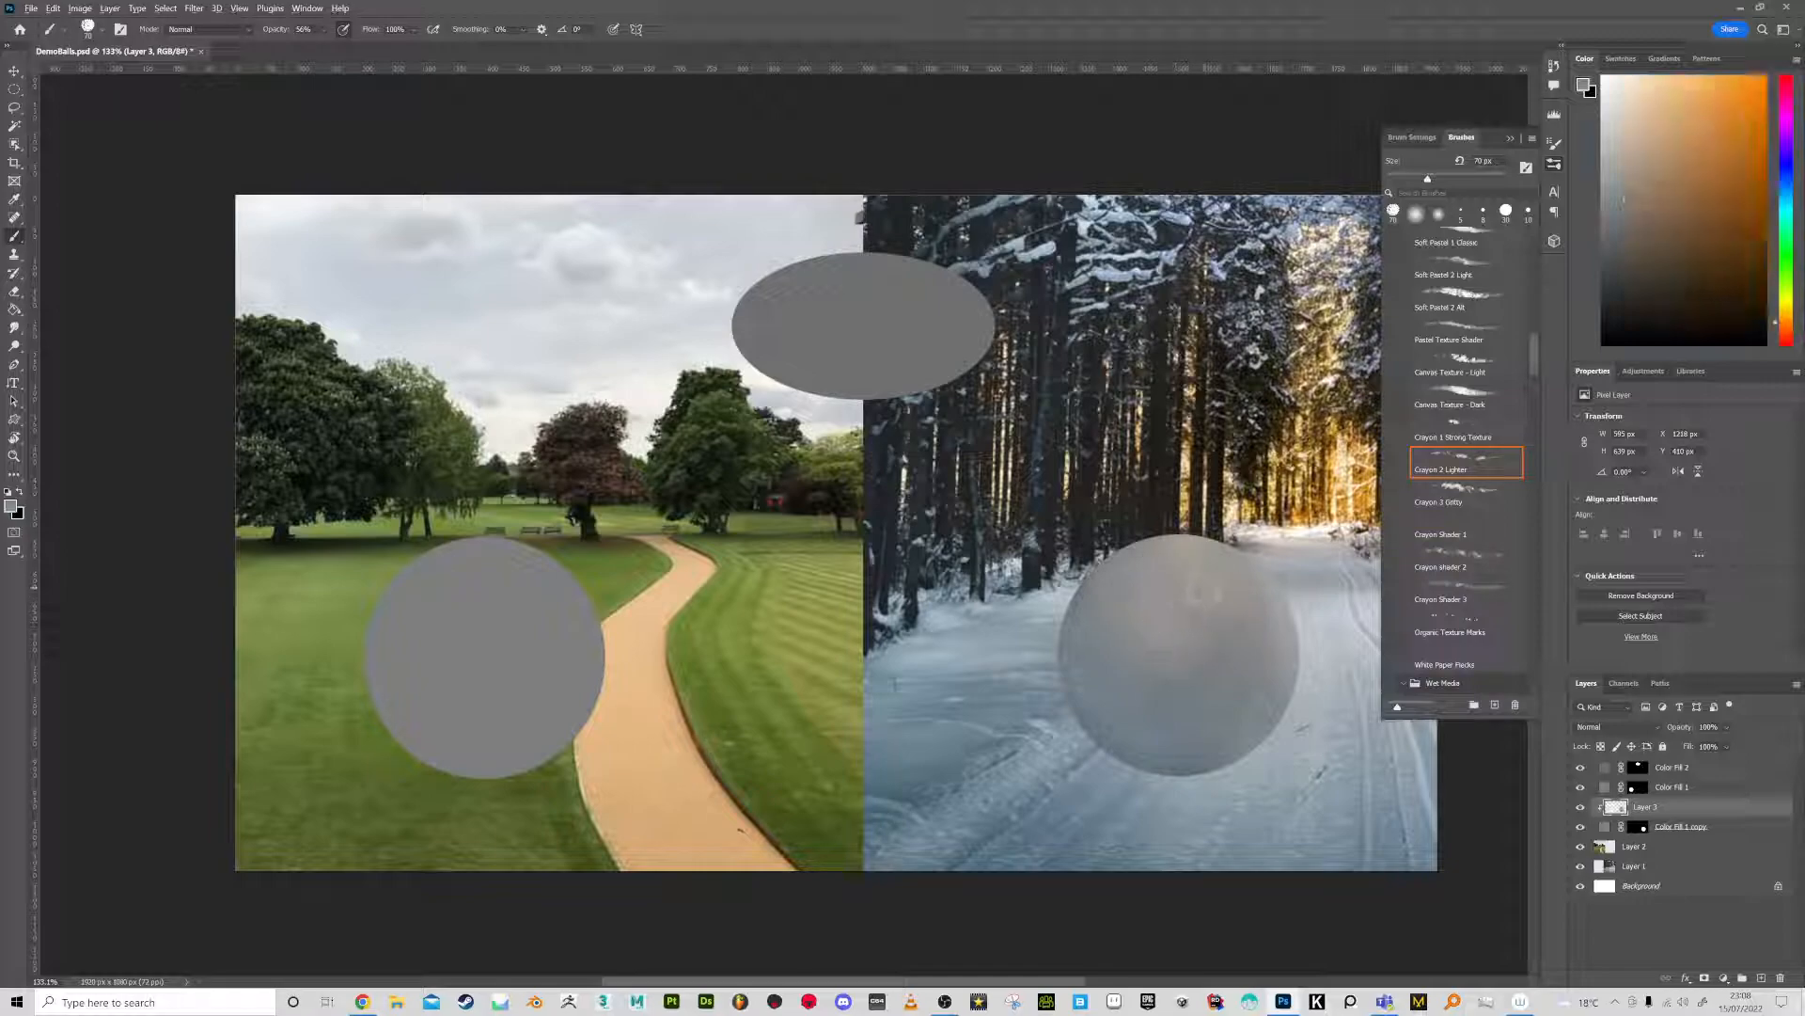
Texture the sphere's highlight with light snow colours using the Crayon Shader 2 brush at 136 px, and undo the last stroke
click(1467, 559)
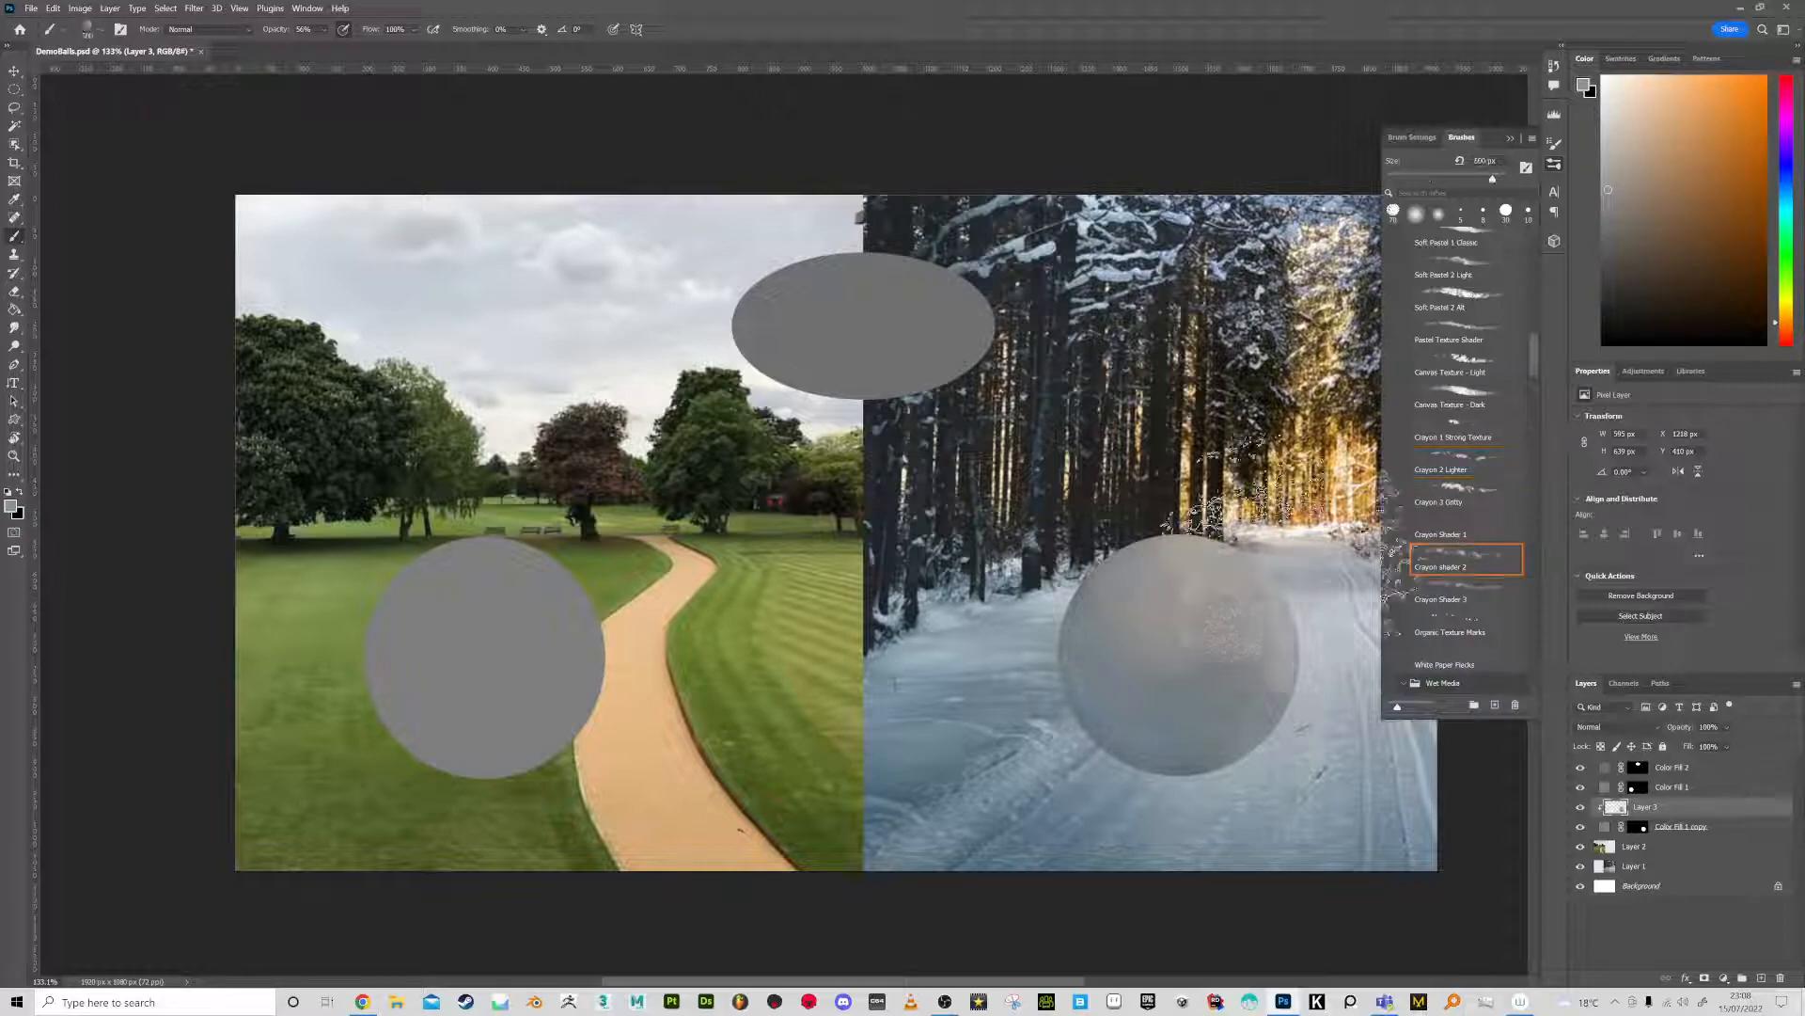
alt+click(1305, 637)
drag(1195, 572, 1340, 562)
alt+click(1201, 547)
right_click(1214, 602)
drag(1349, 649, 1341, 646)
drag(1204, 568, 1157, 561)
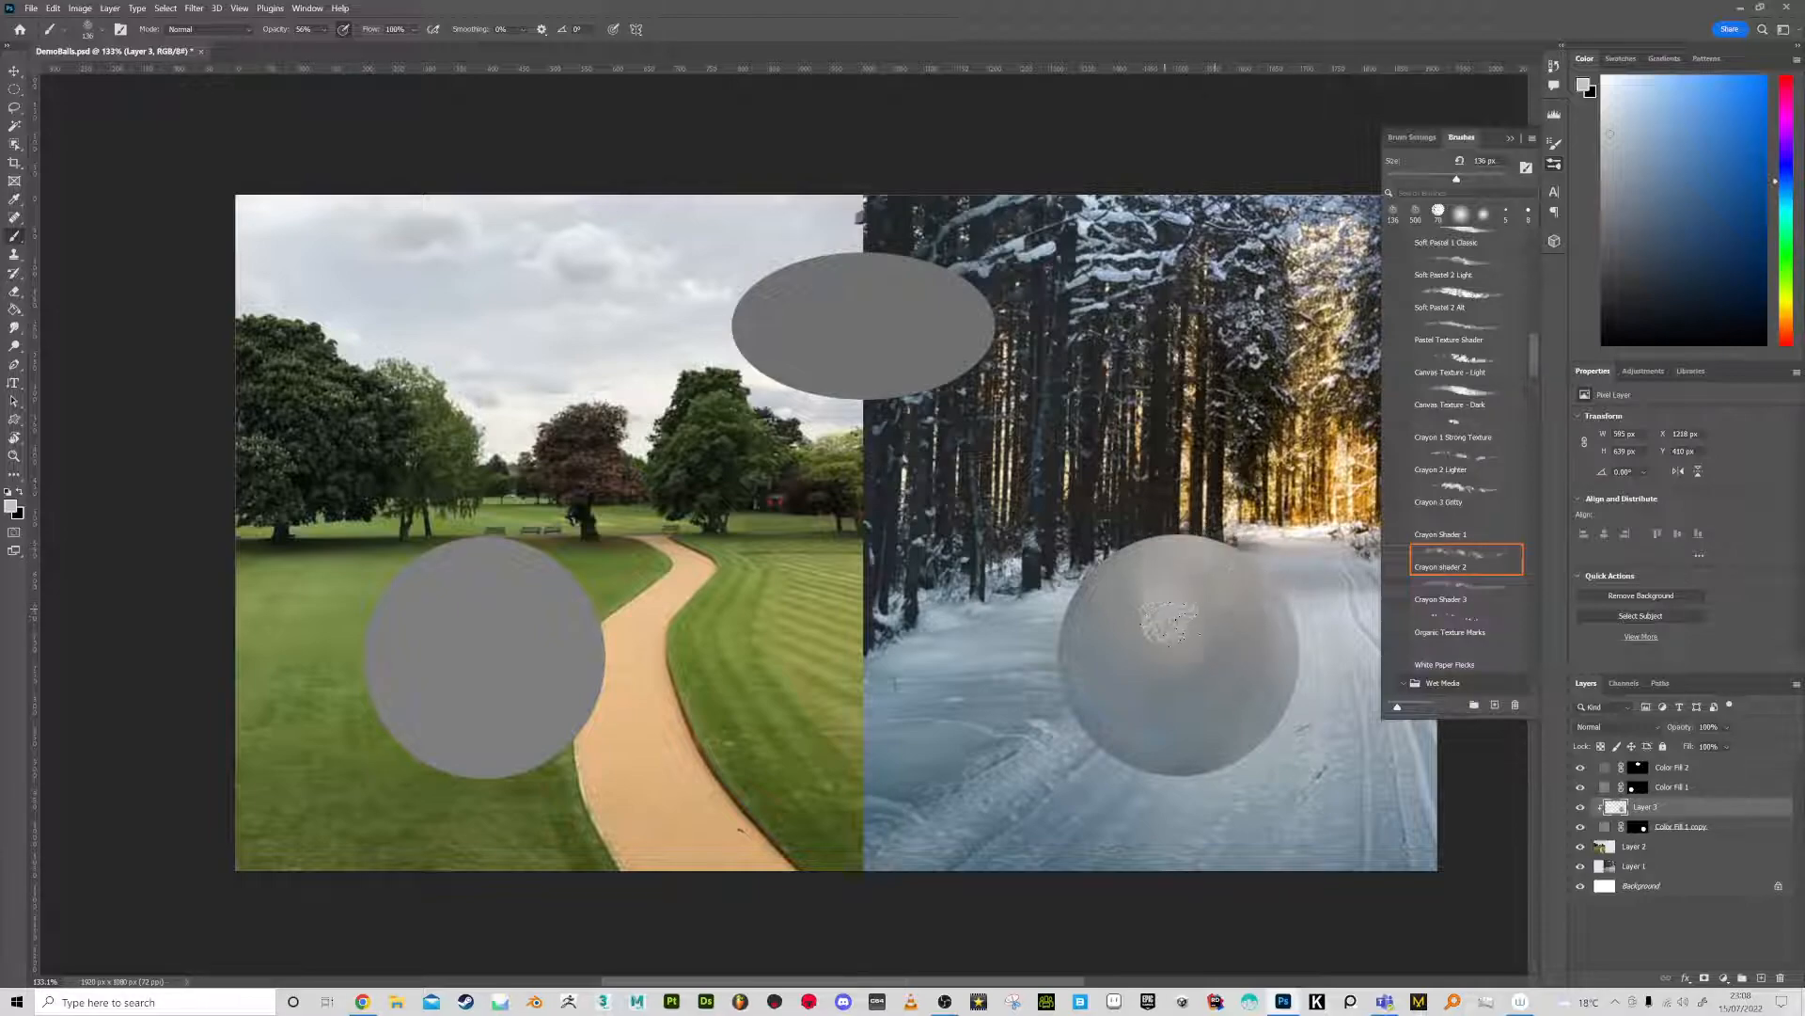
key(ctrl+z)
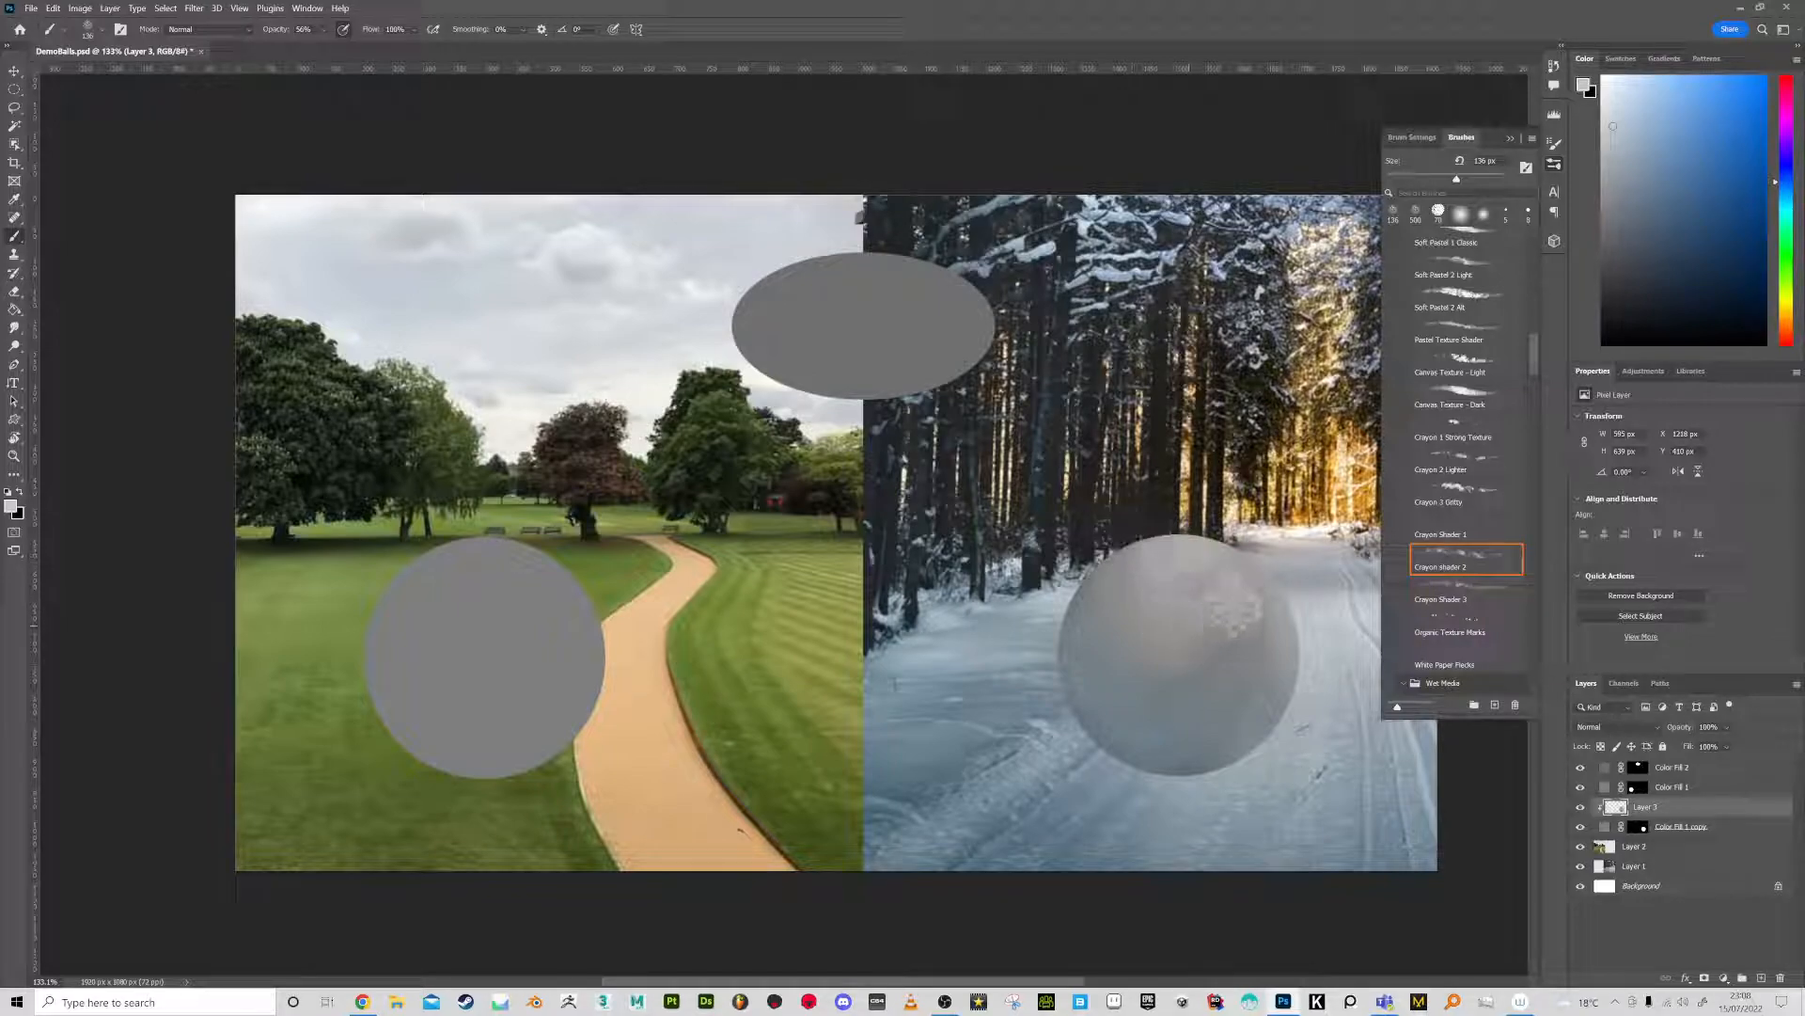
Brighten the forest sphere's upper part with the Crayon Shader 3 brush, followed by a reduced Pastel Texture Shader brush
click(1478, 600)
mouse_move(1188, 574)
mouse_down()
mouse_move(1259, 608)
mouse_move(1203, 541)
mouse_move(1167, 585)
mouse_up()
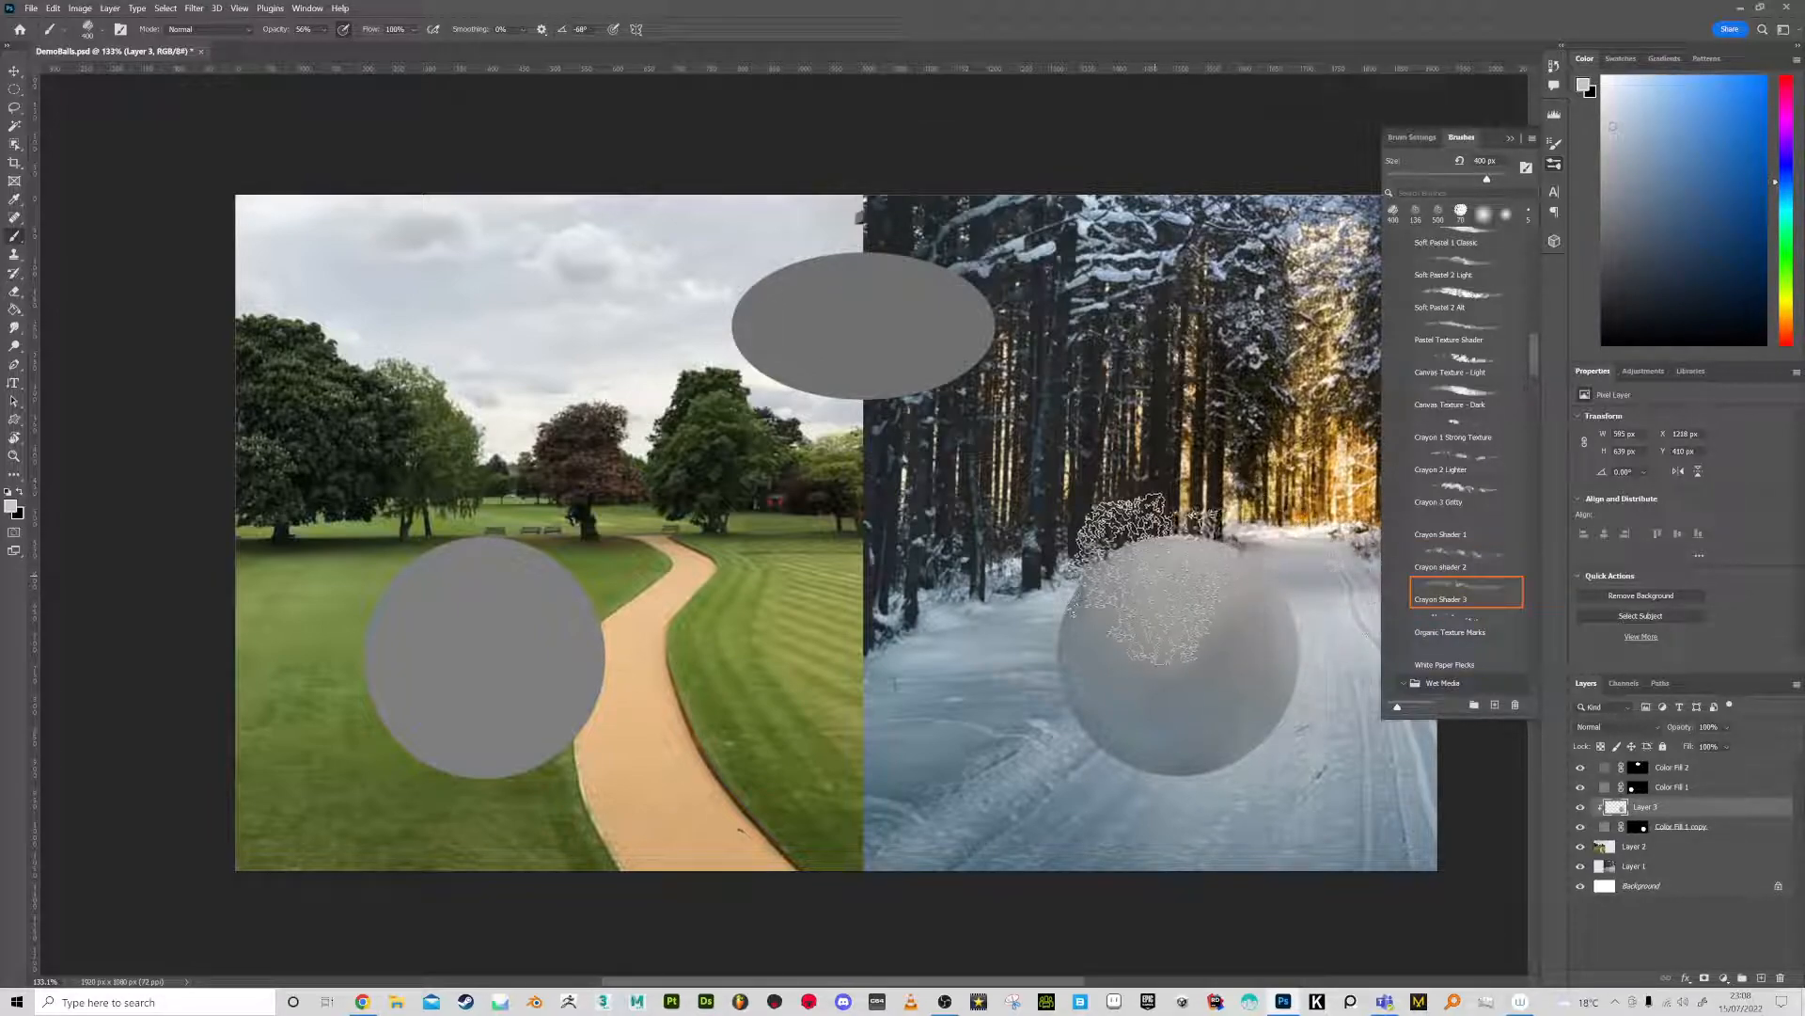
click(1460, 329)
key(bracketleft)
key(bracketleft)
key(bracketleft)
key(bracketleft)
mouse_move(1204, 536)
mouse_down()
mouse_move(1134, 567)
mouse_move(1264, 581)
mouse_move(1161, 619)
mouse_up()
Use the Soft Pastel 2 Light brush at 125 px to build the highlight and add sampled snow tones to the sphere's lower-right area
click(1468, 265)
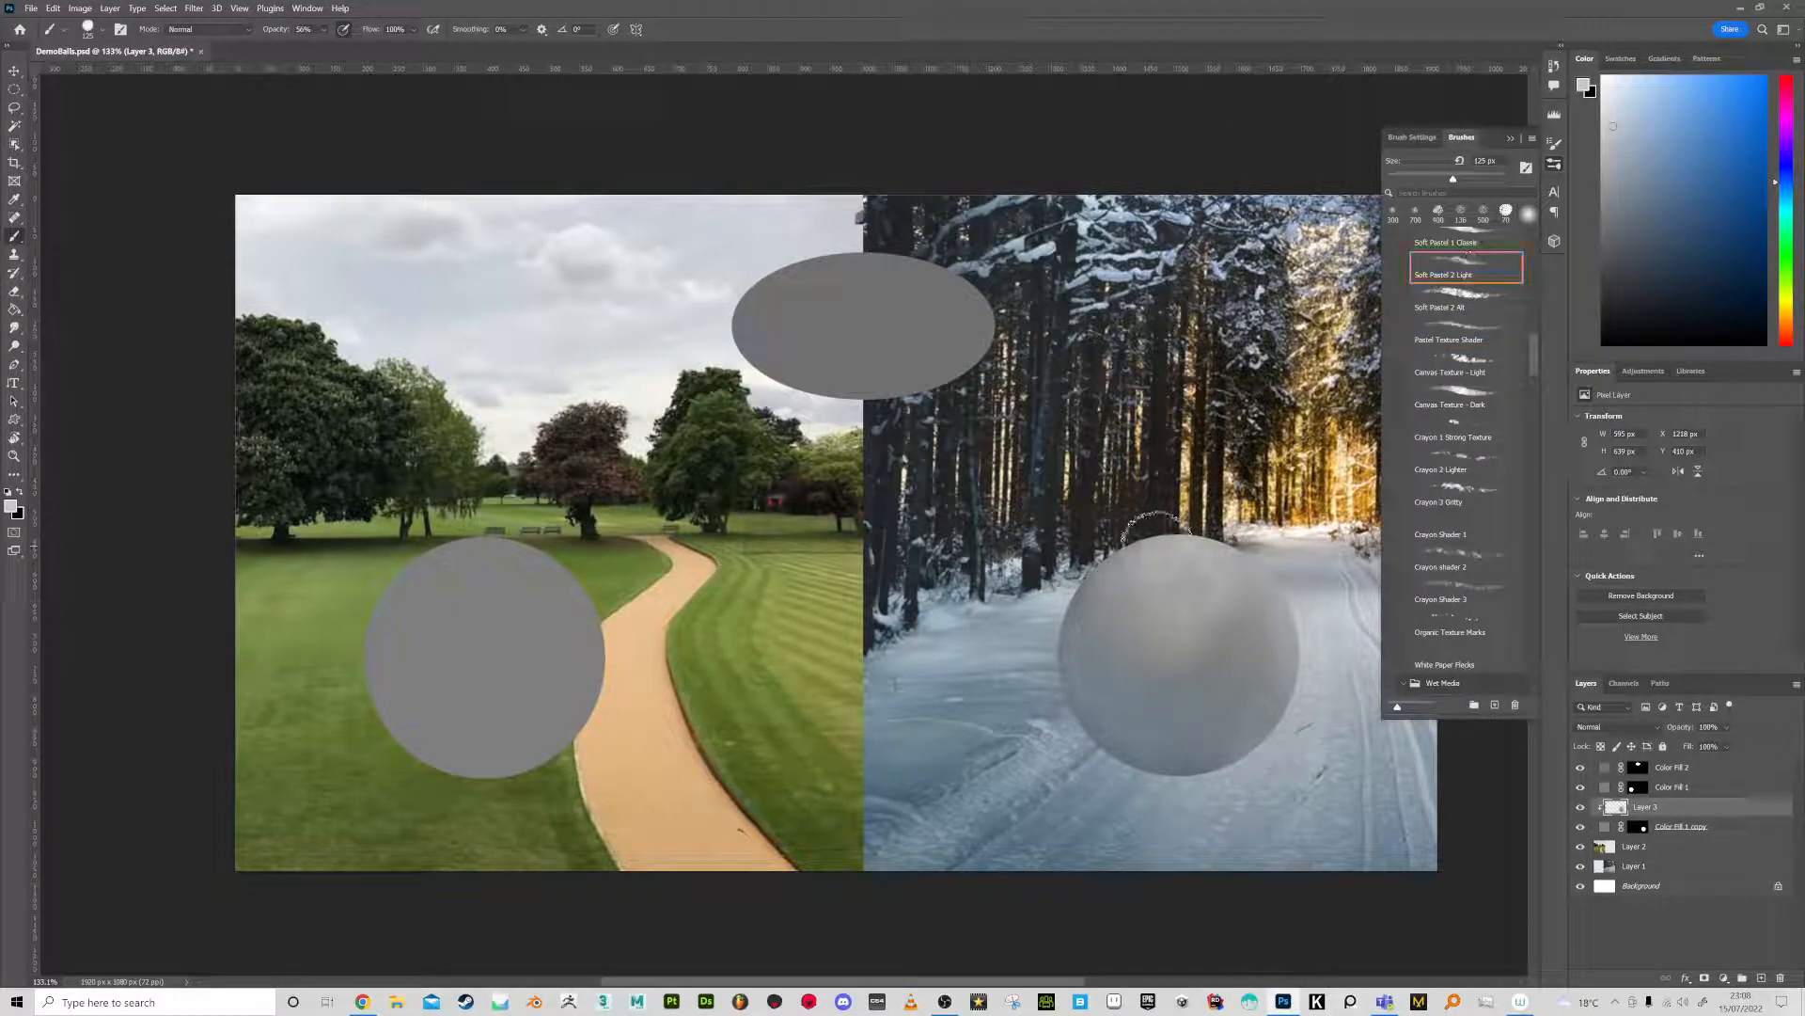
drag(1147, 552, 1195, 617)
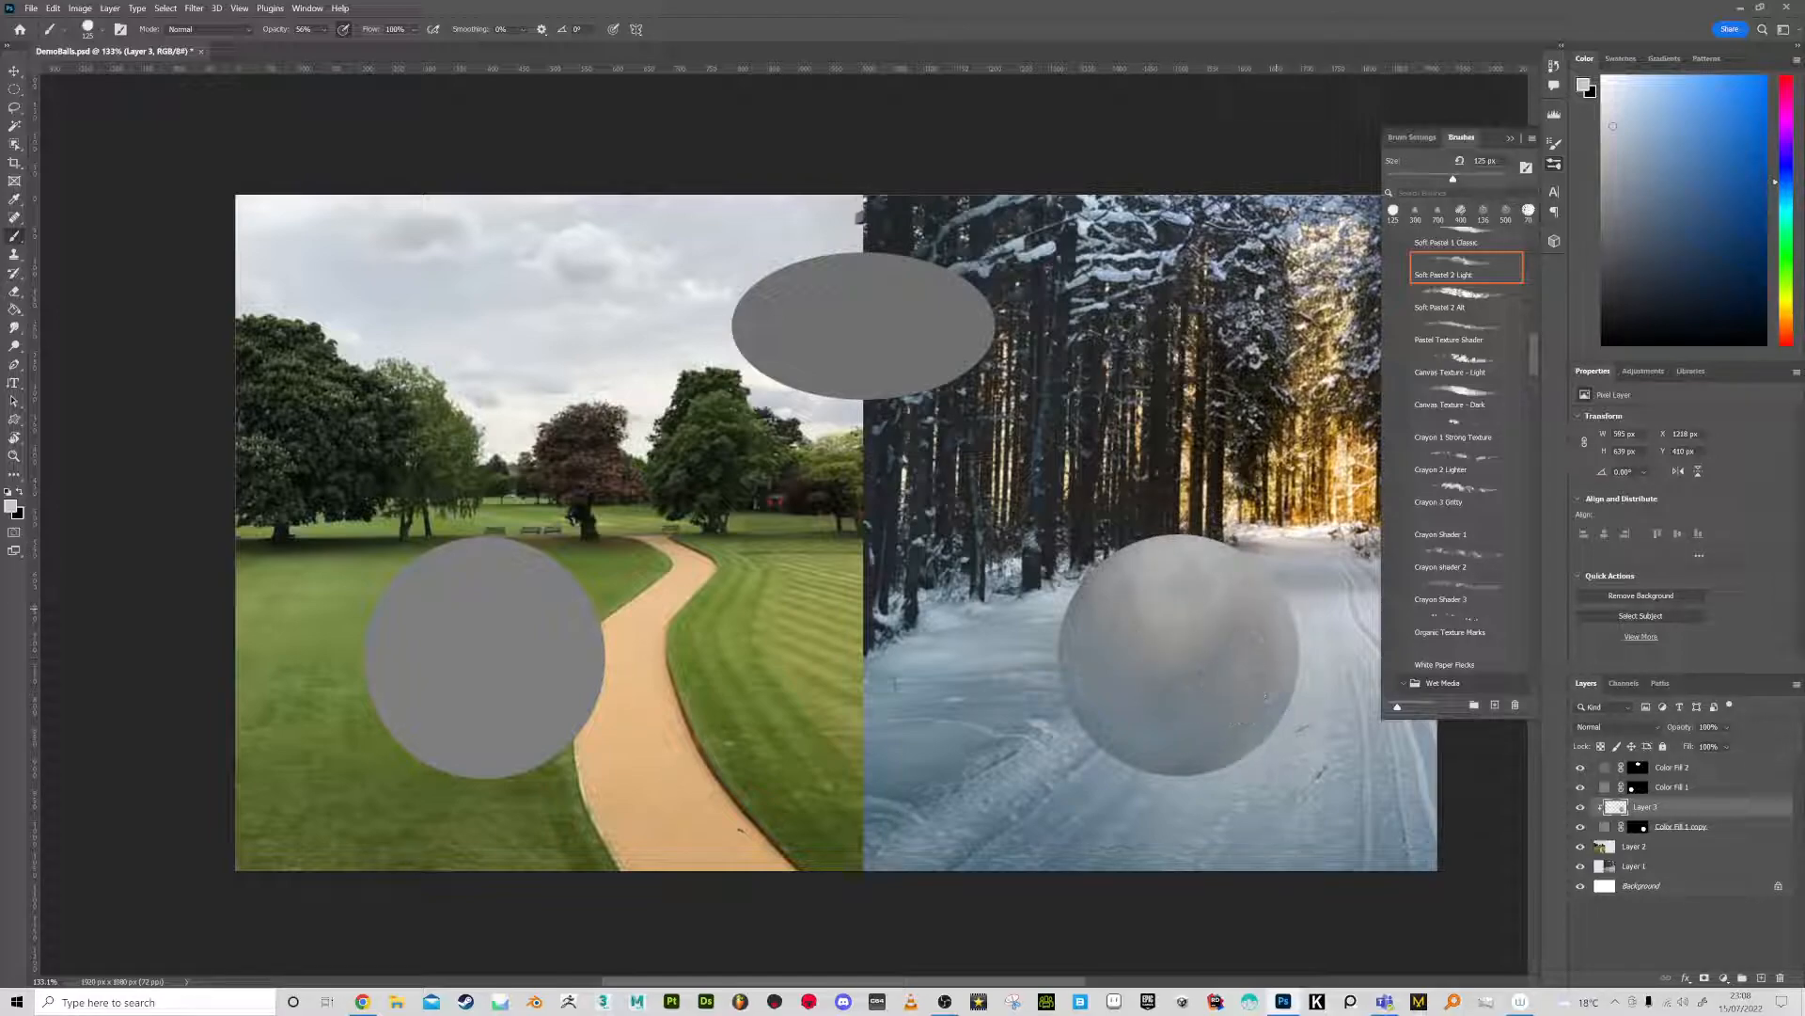
alt+click(1361, 785)
drag(1196, 703, 1251, 649)
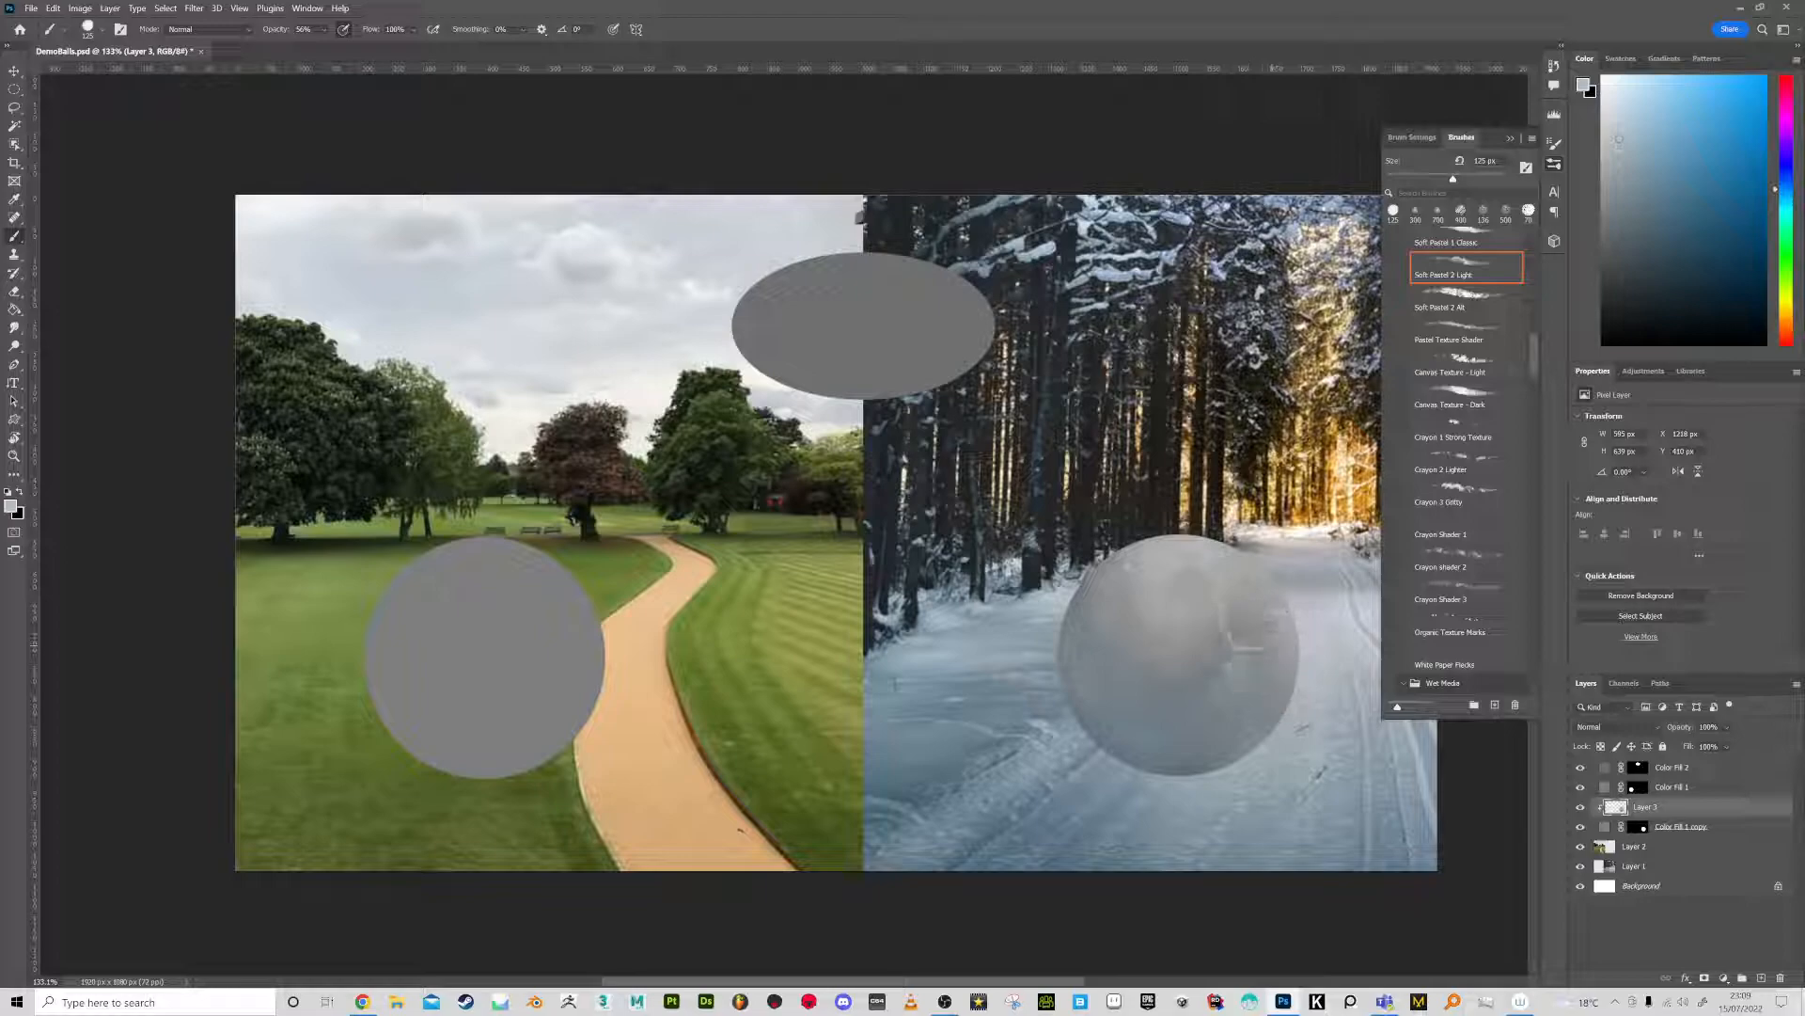
Add a layer above Layer 2 and paint a shadow under the forest sphere with sampled snow blue and an 80 px brush
click(1659, 851)
click(1761, 981)
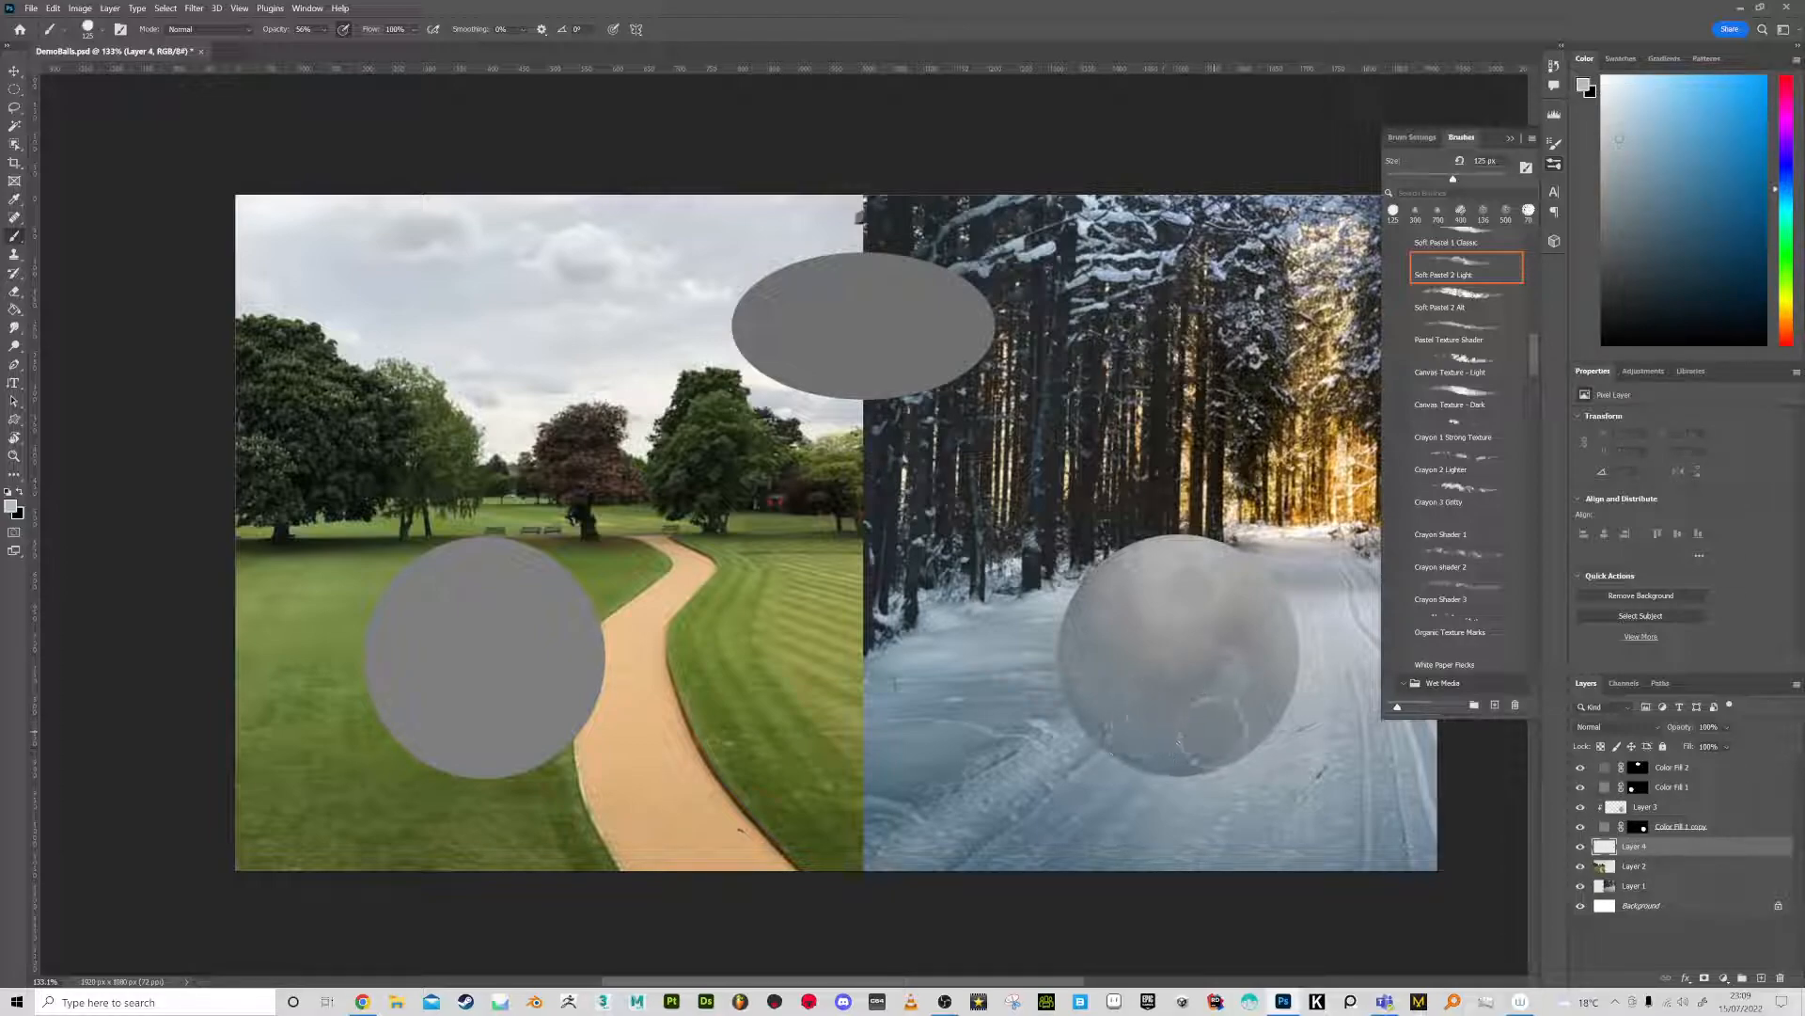
alt+click(1054, 792)
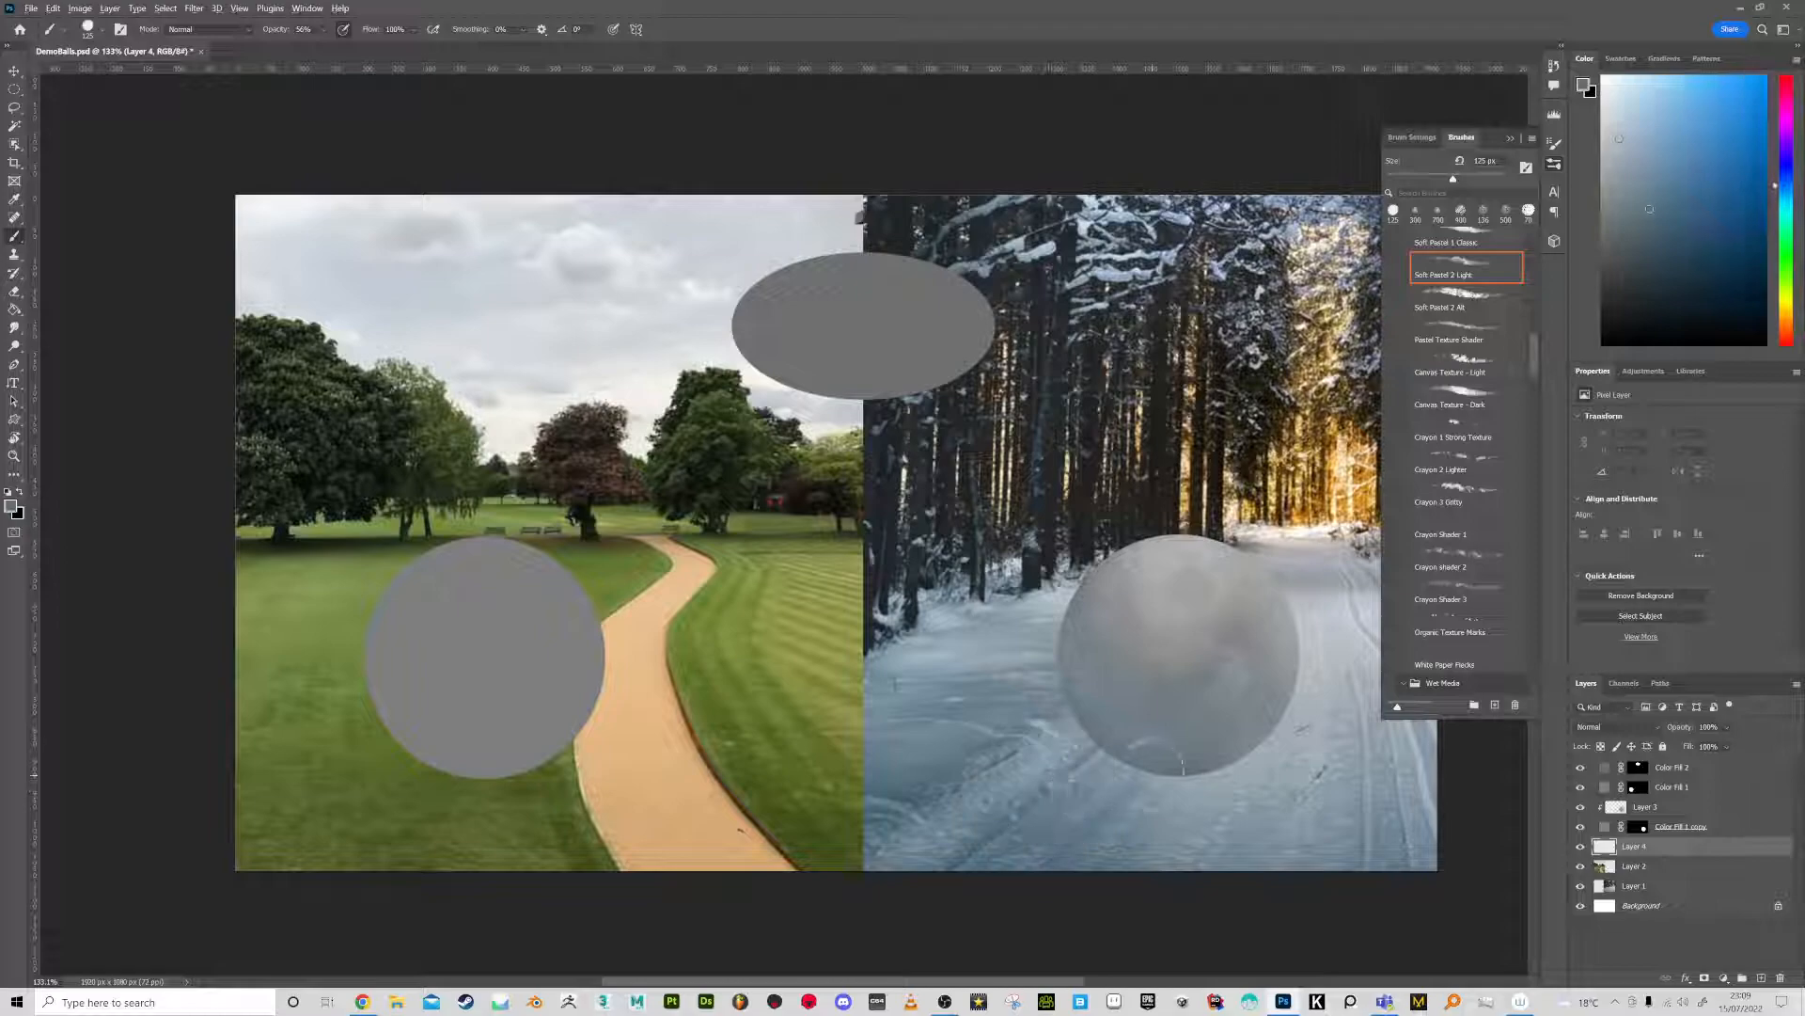
key(bracketleft)
key(bracketleft)
key(bracketleft)
mouse_move(1187, 748)
mouse_down()
mouse_move(1102, 763)
mouse_move(1223, 762)
mouse_move(1203, 768)
mouse_move(1130, 768)
mouse_move(1181, 773)
mouse_move(1254, 731)
mouse_move(1217, 754)
mouse_move(1119, 752)
mouse_up()
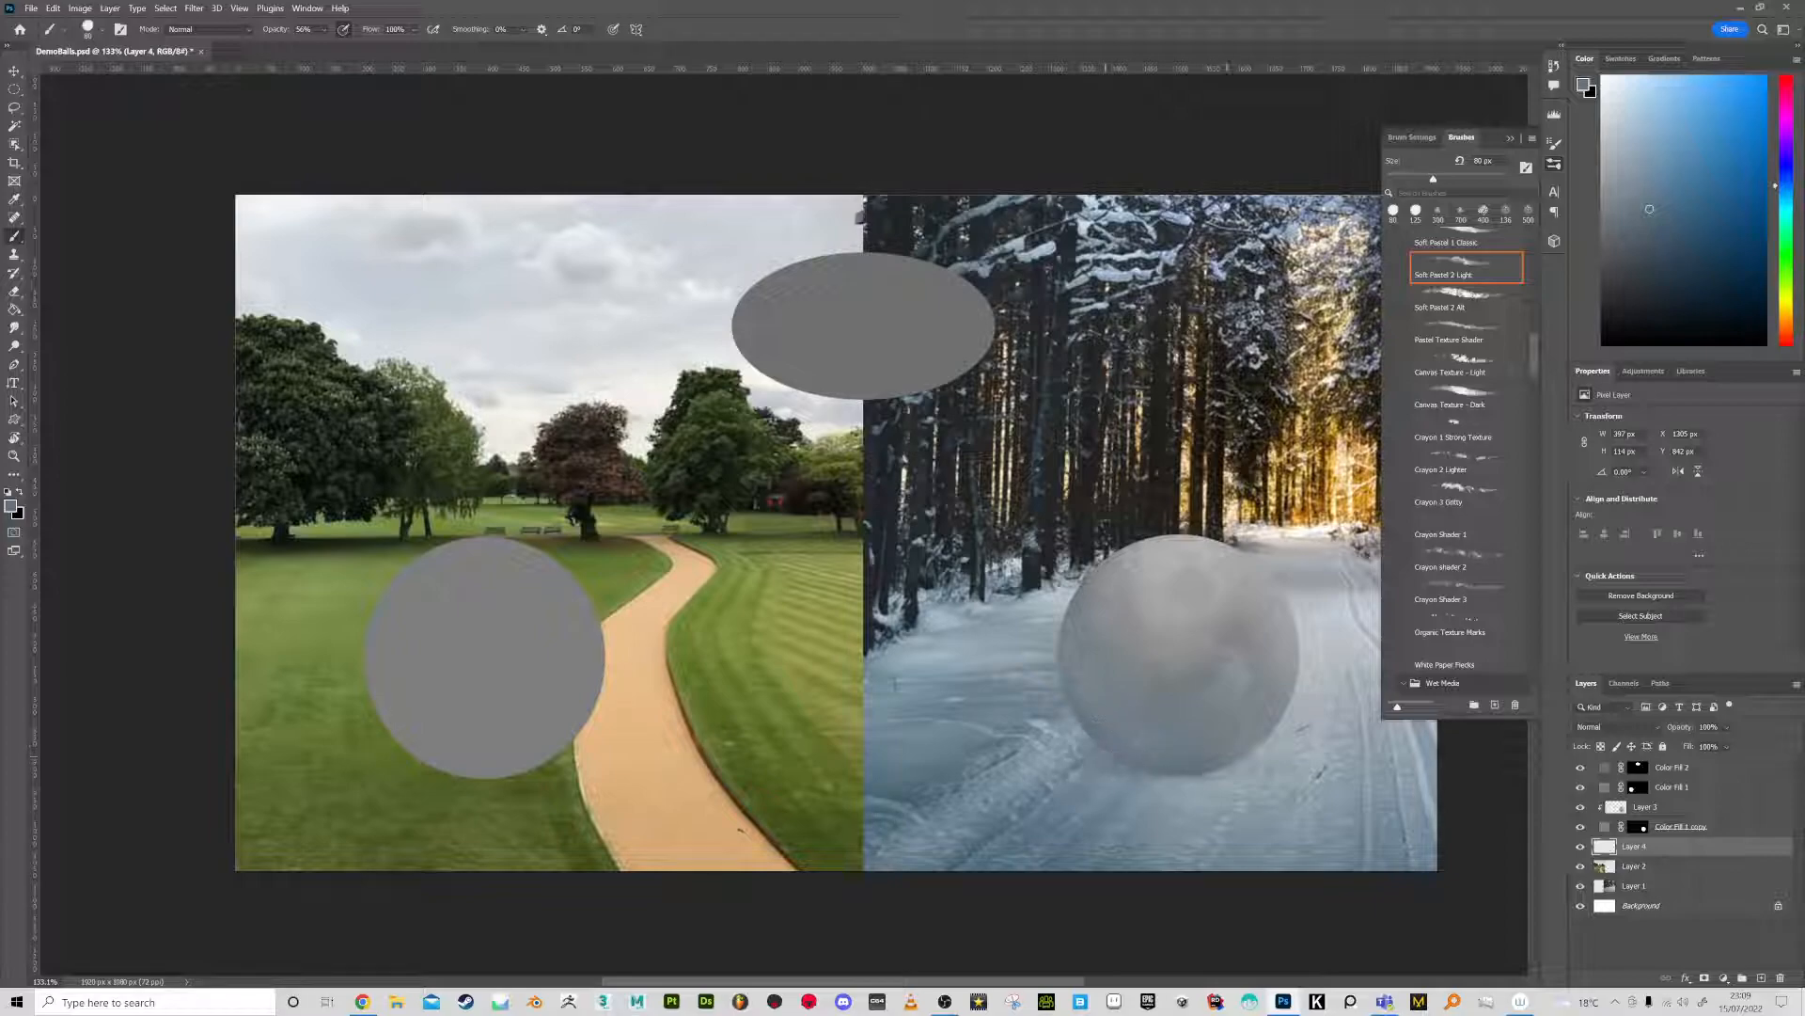
Extend the shadow on the snow around both sides of the forest sphere's base using the Crayon 3 Gritty brush at 70 px
click(1480, 492)
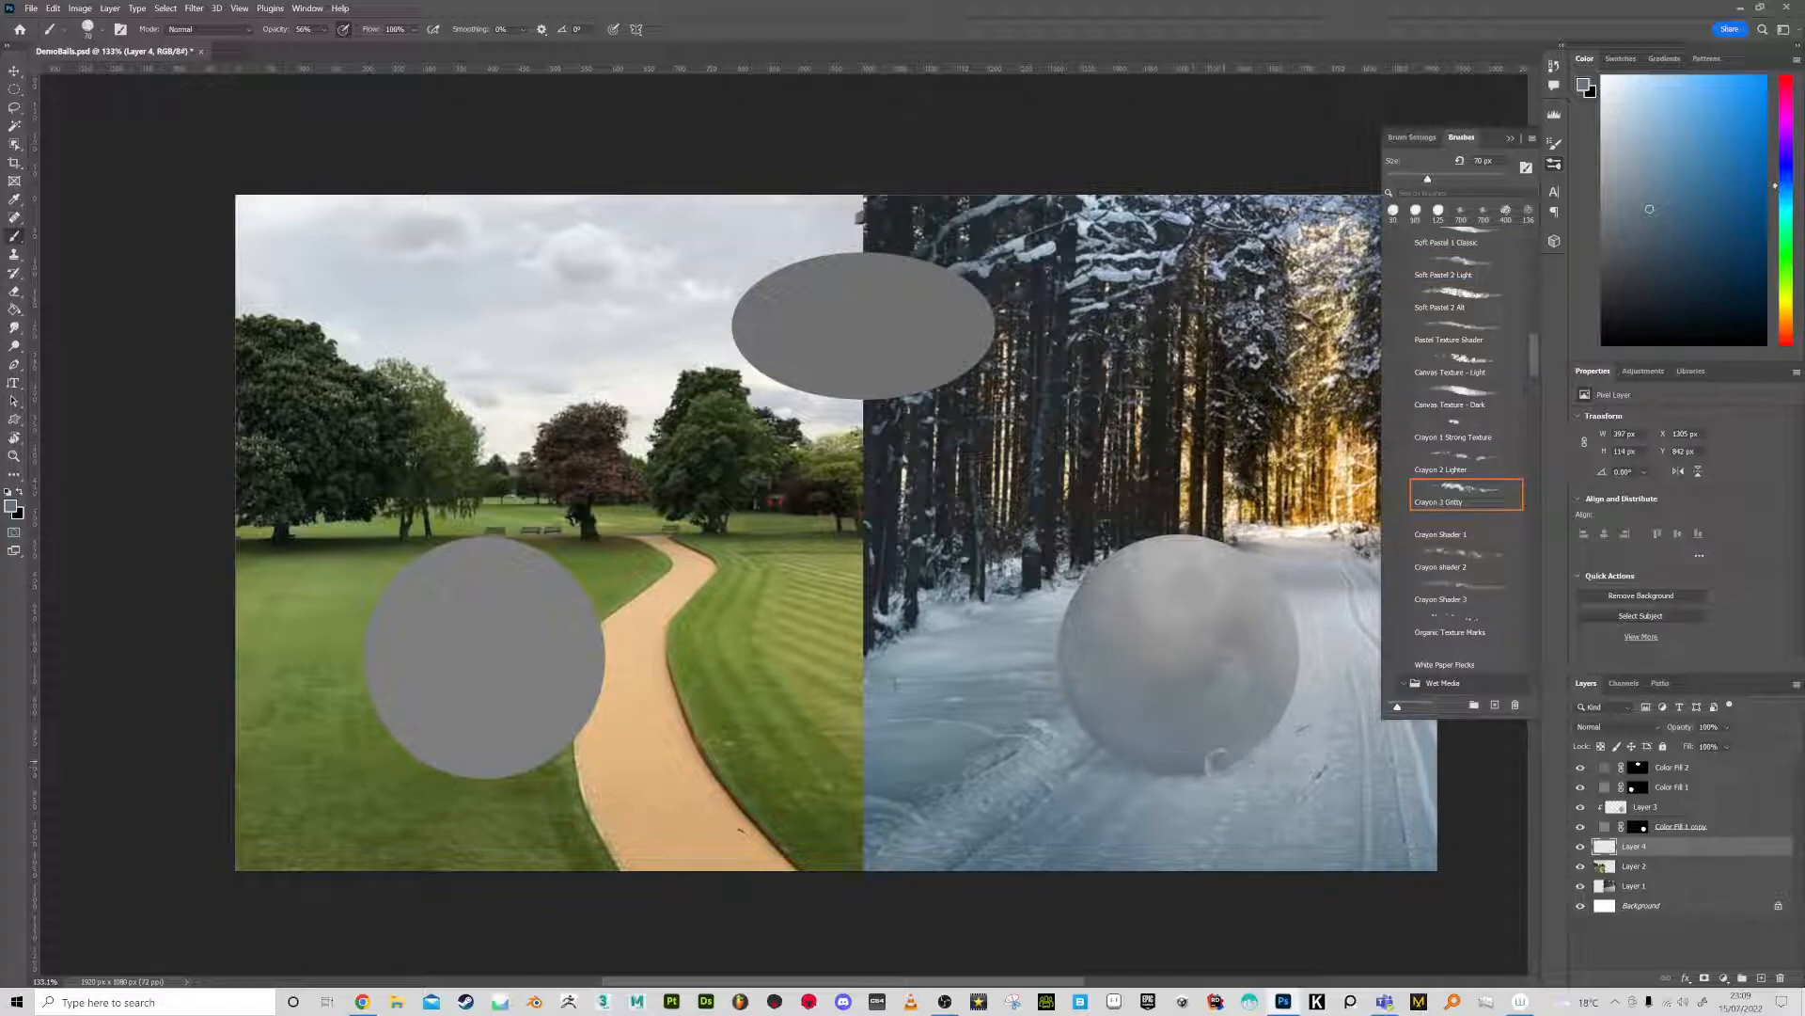
mouse_move(1093, 762)
mouse_down()
mouse_move(1088, 782)
mouse_move(1138, 763)
mouse_move(1164, 787)
mouse_up()
drag(1272, 743, 1264, 773)
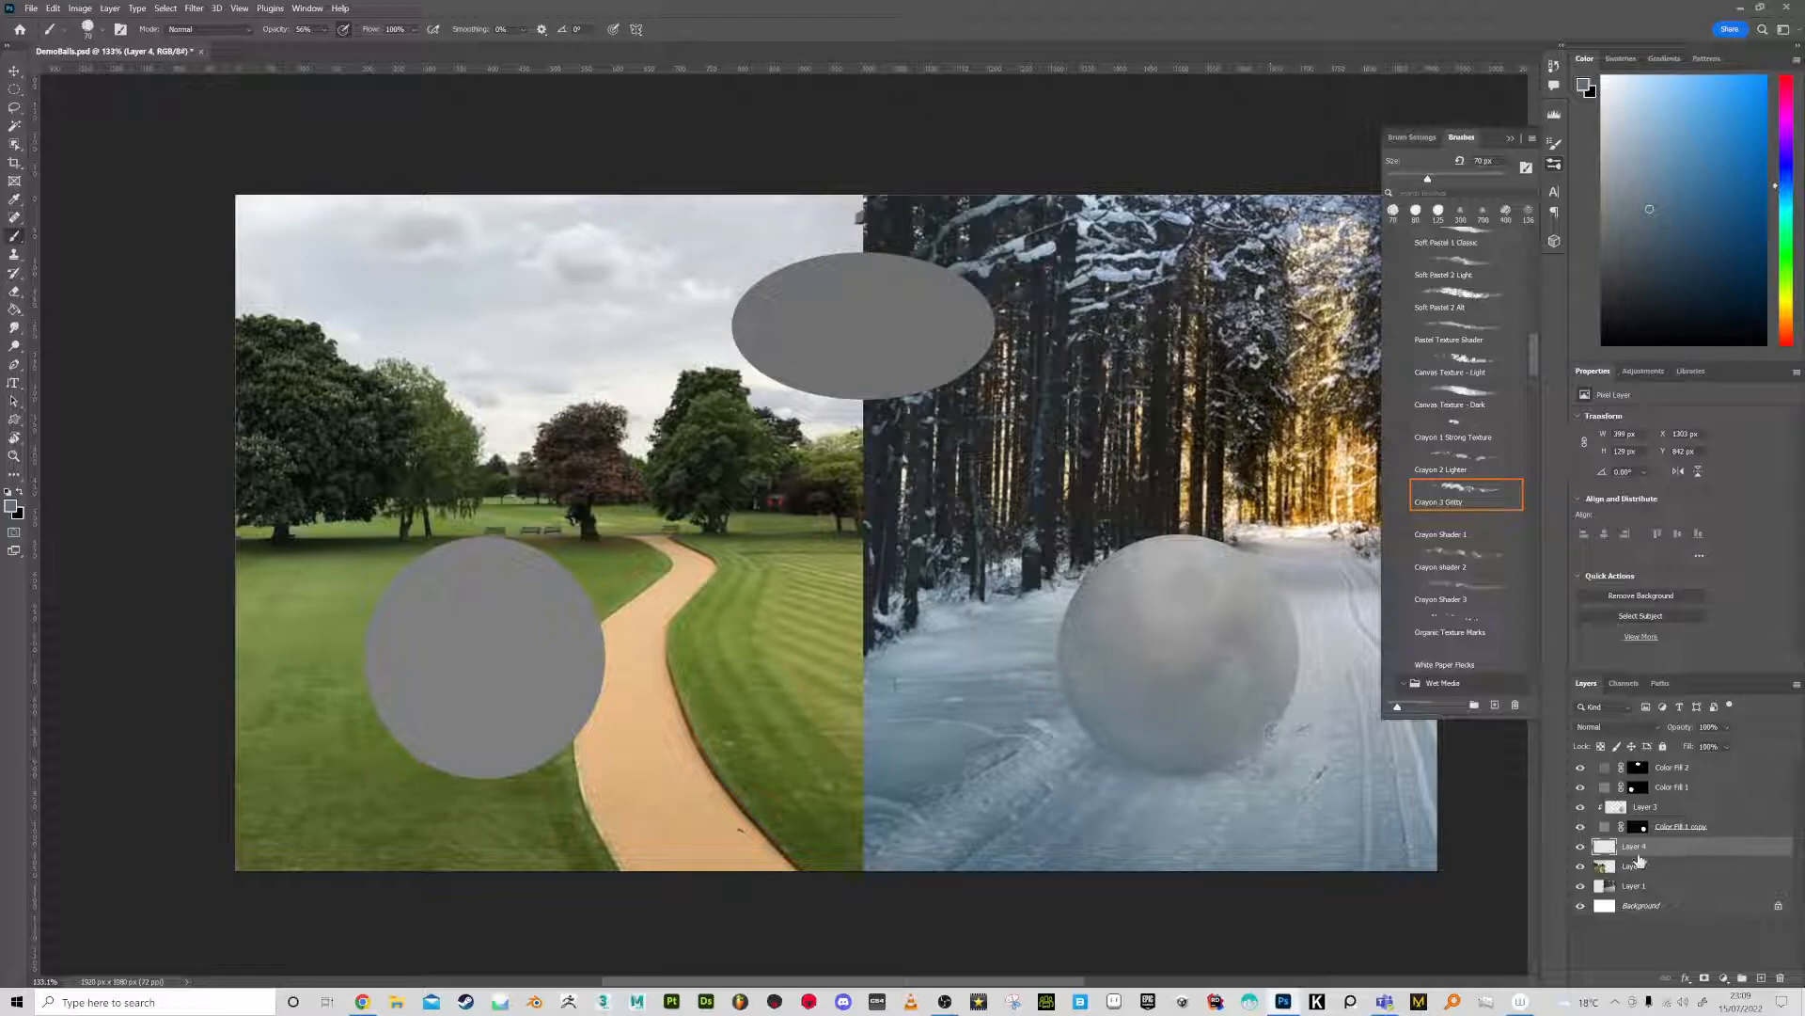
Set the shadow layer to Multiply with slightly reduced opacity and choose the Soft Round brush for softening the shadow
click(1654, 733)
click(1603, 683)
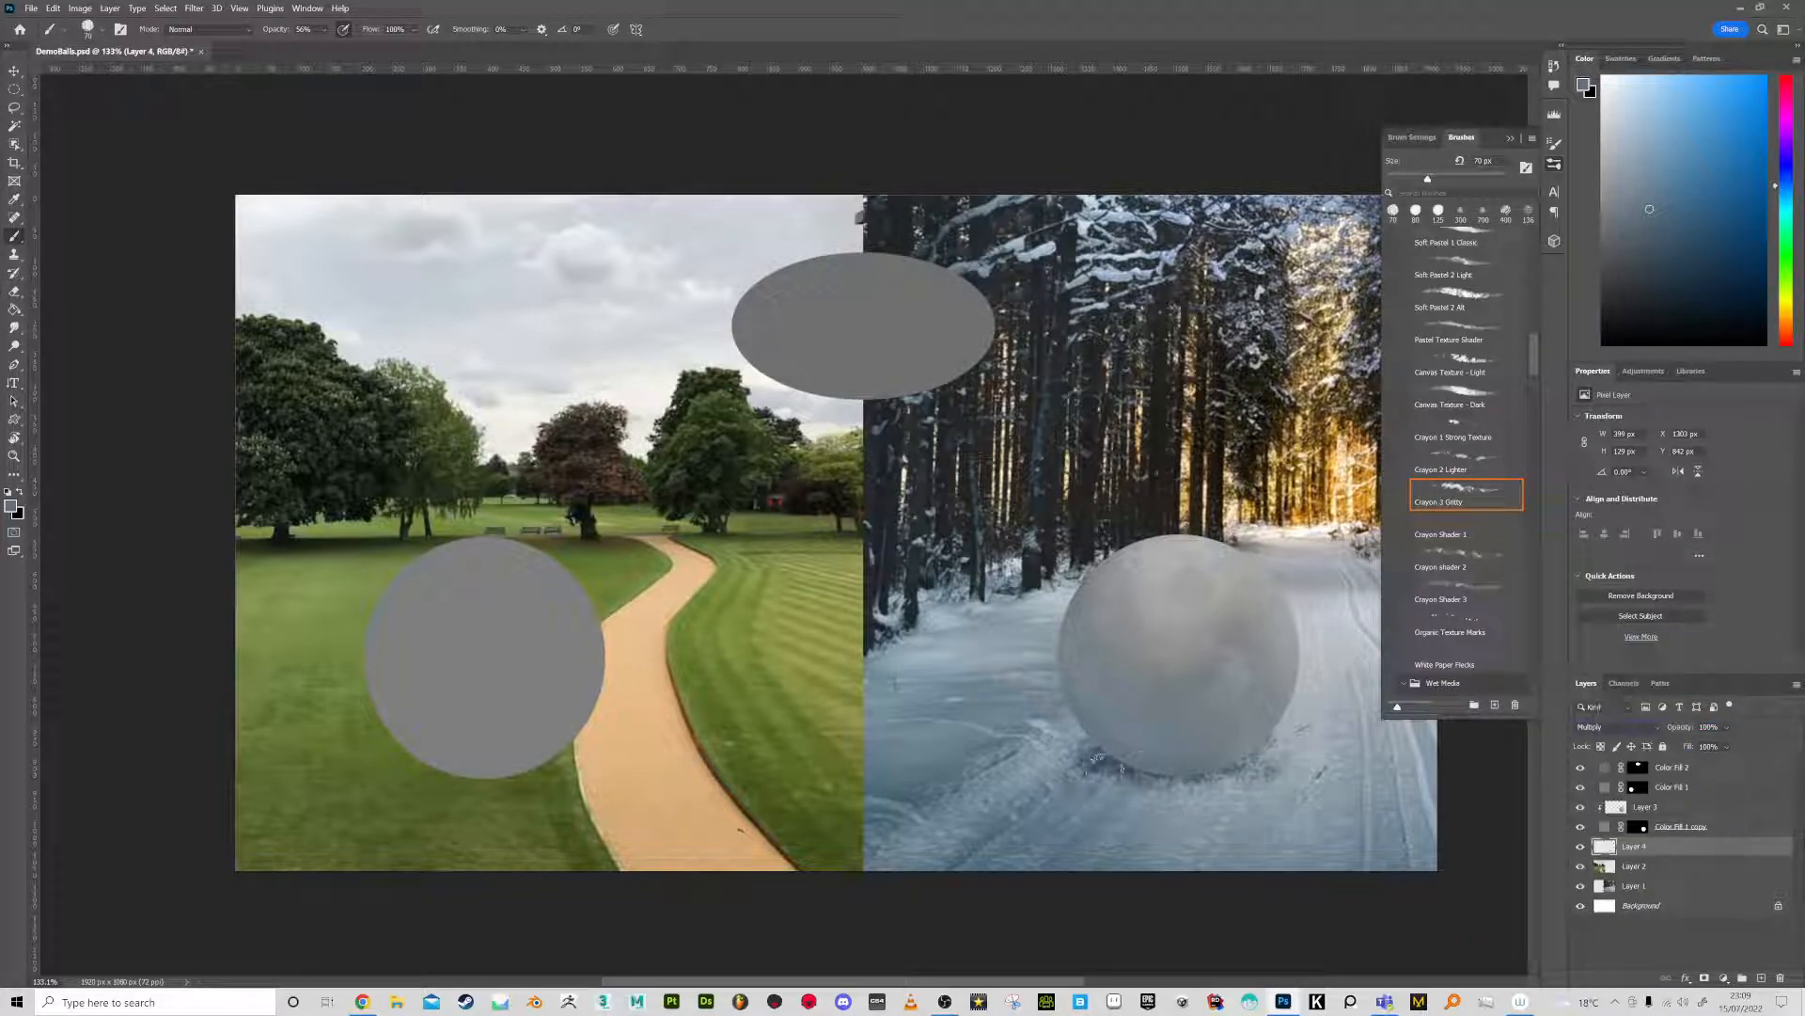
mouse_move(1683, 731)
mouse_down()
mouse_move(1629, 747)
mouse_move(1657, 743)
mouse_up()
drag(1538, 365, 1536, 263)
click(1479, 268)
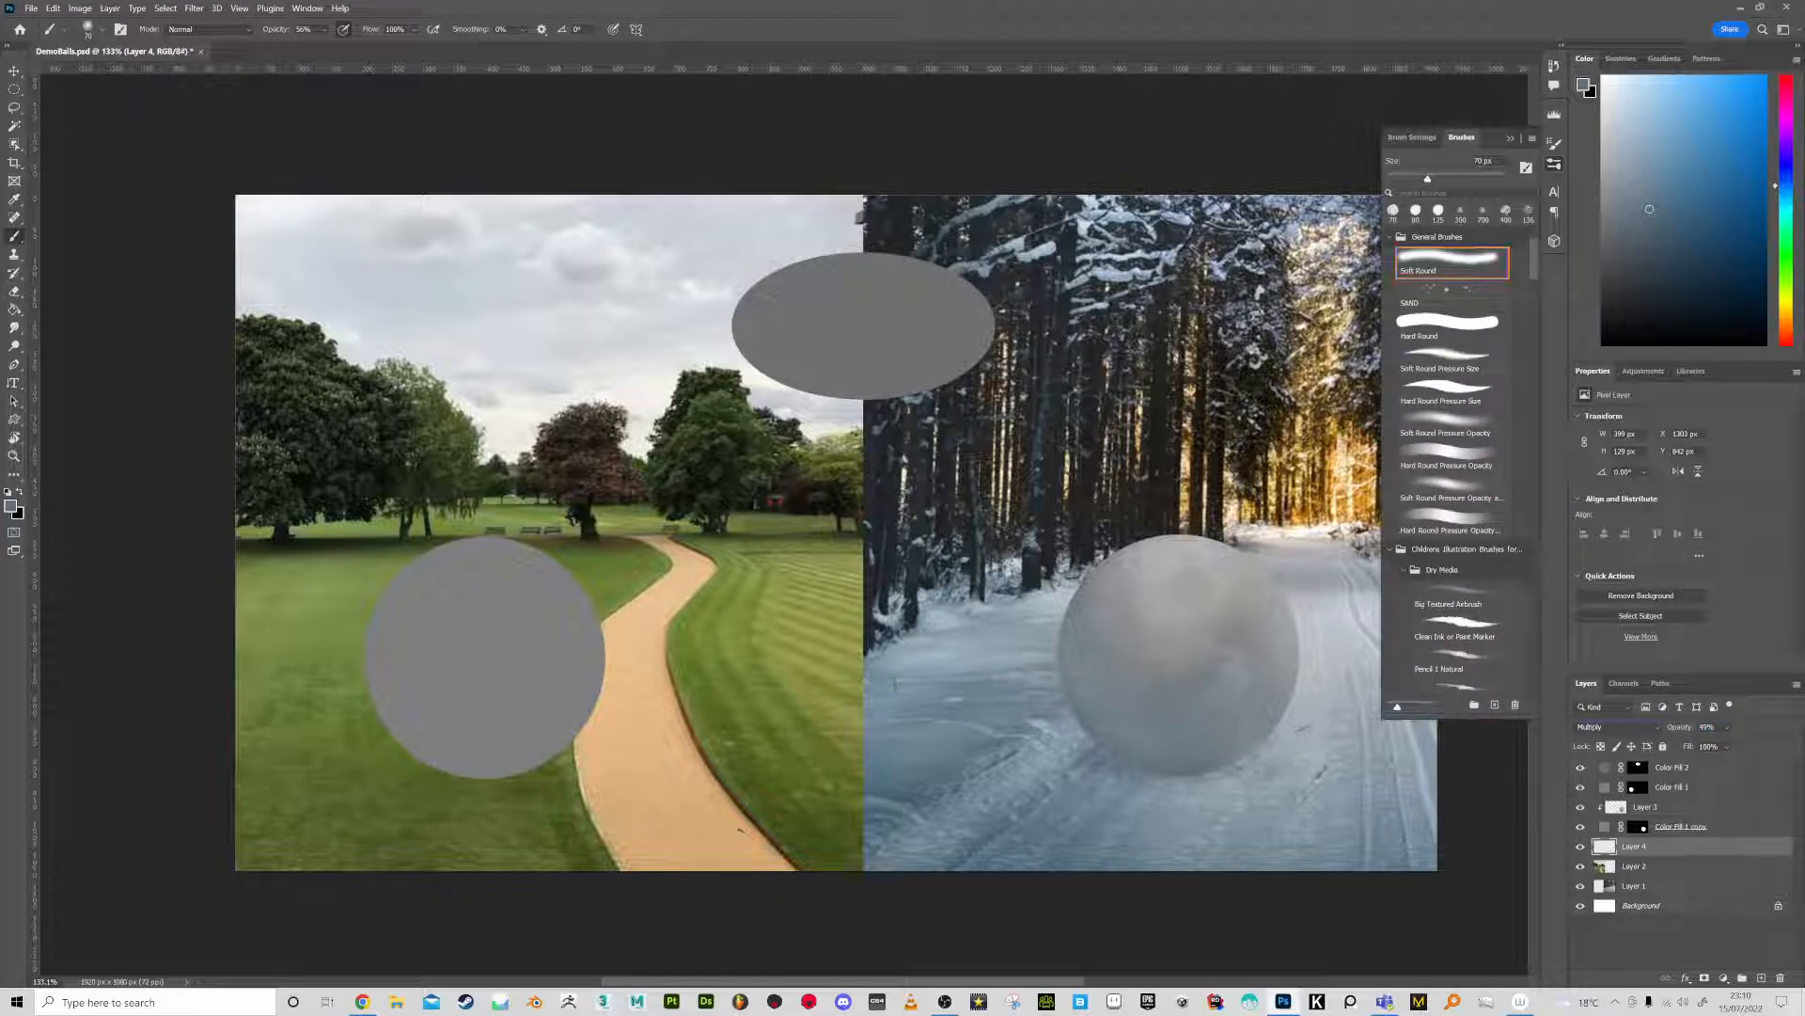
On Layer 3, blend sampled greys over the forest sphere's lower half with the Soft Pastel 2 Alt brush at 150 px
click(1621, 810)
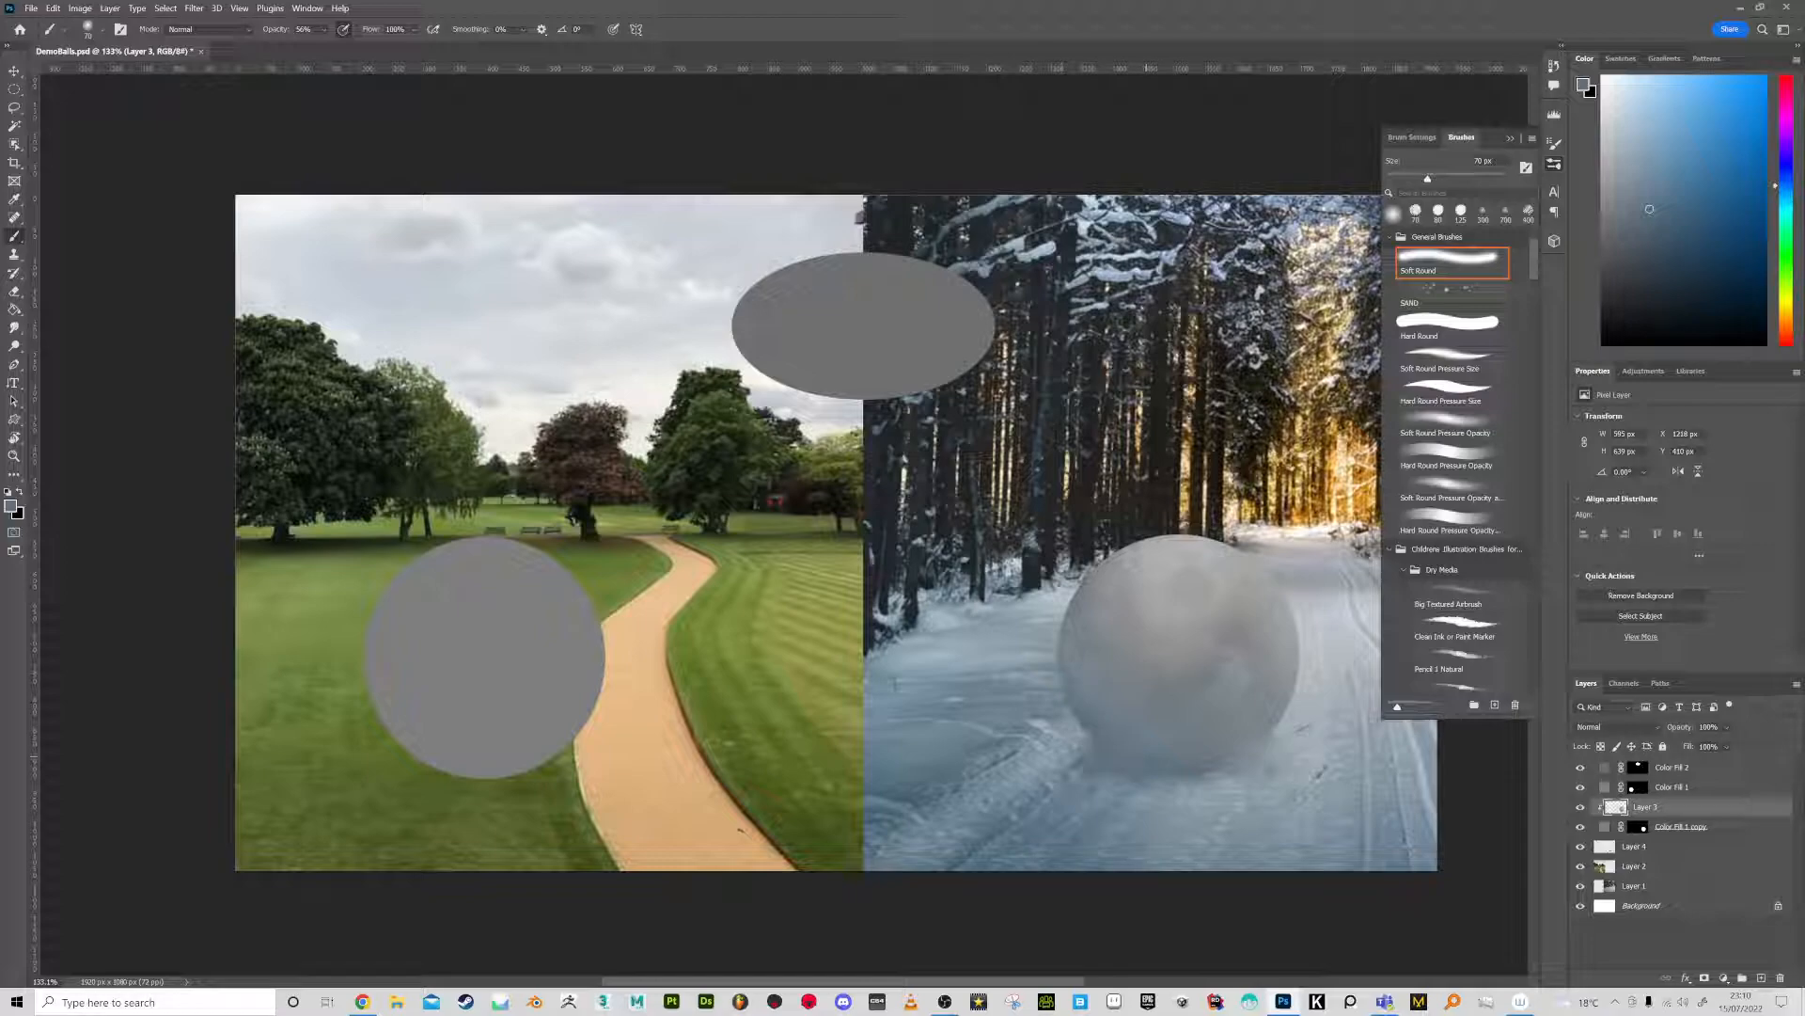
alt+click(1215, 749)
drag(1527, 271, 1542, 335)
click(1485, 555)
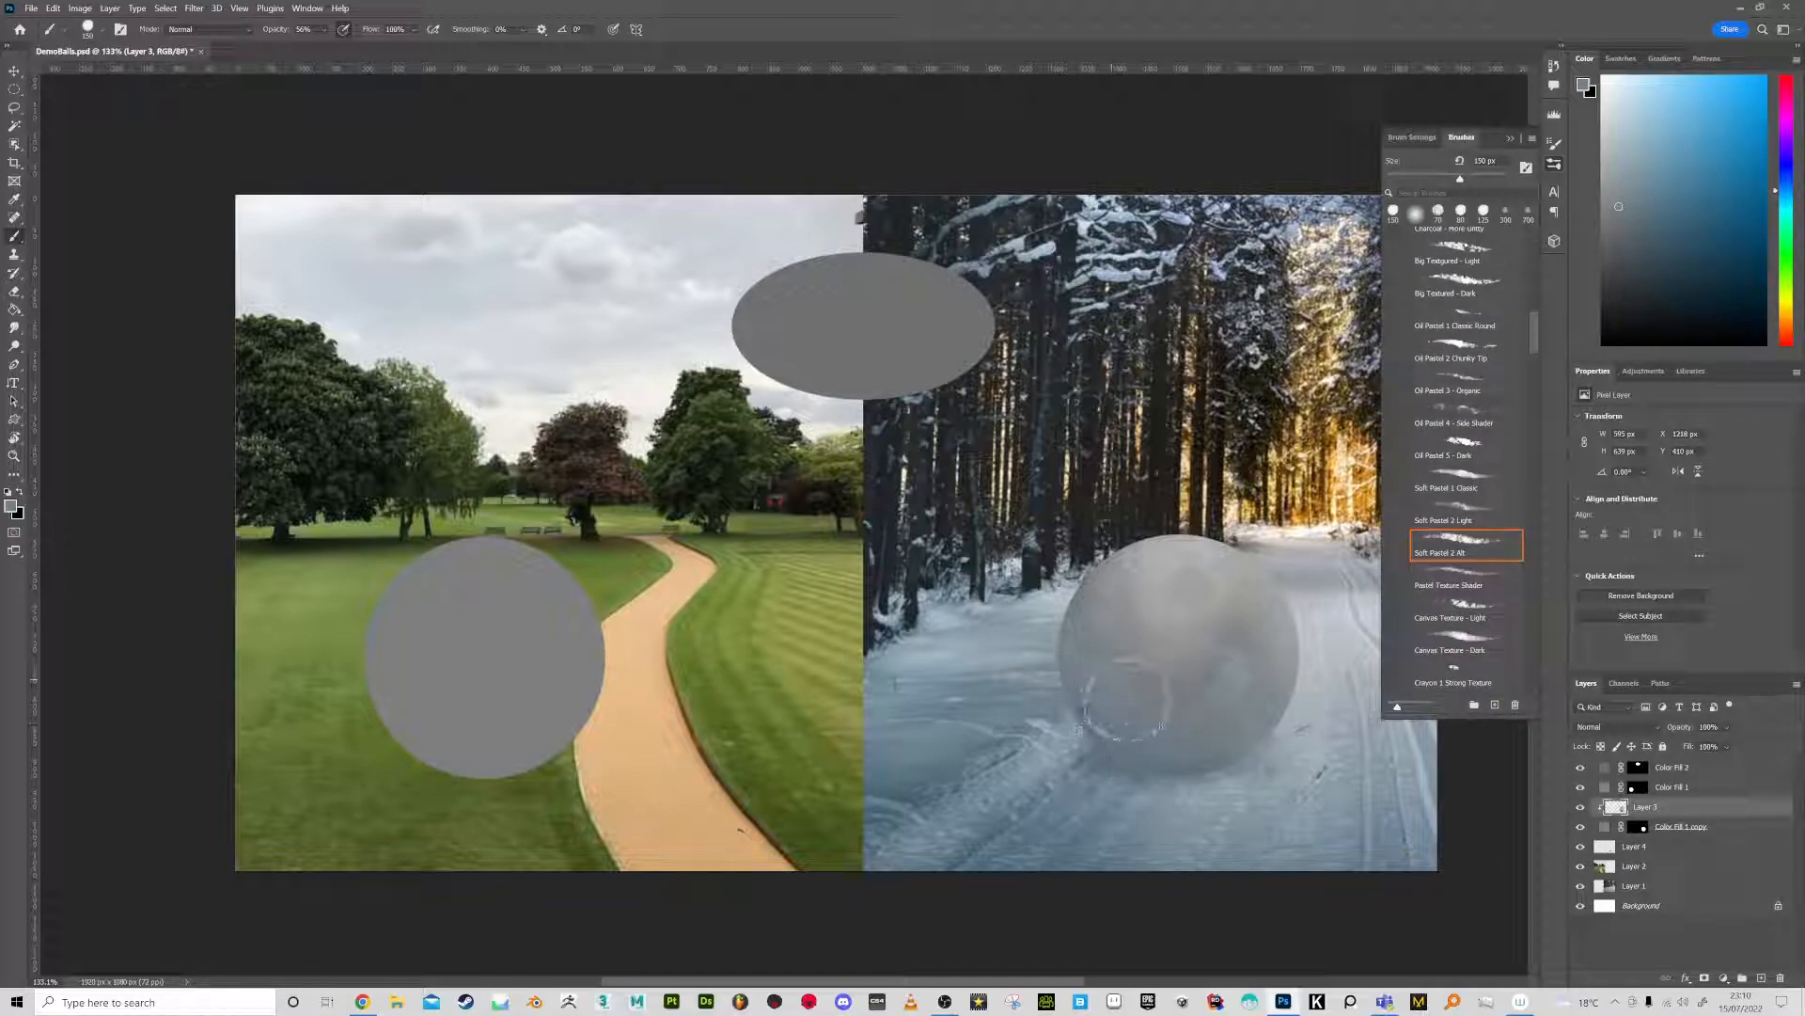
alt+click(1148, 734)
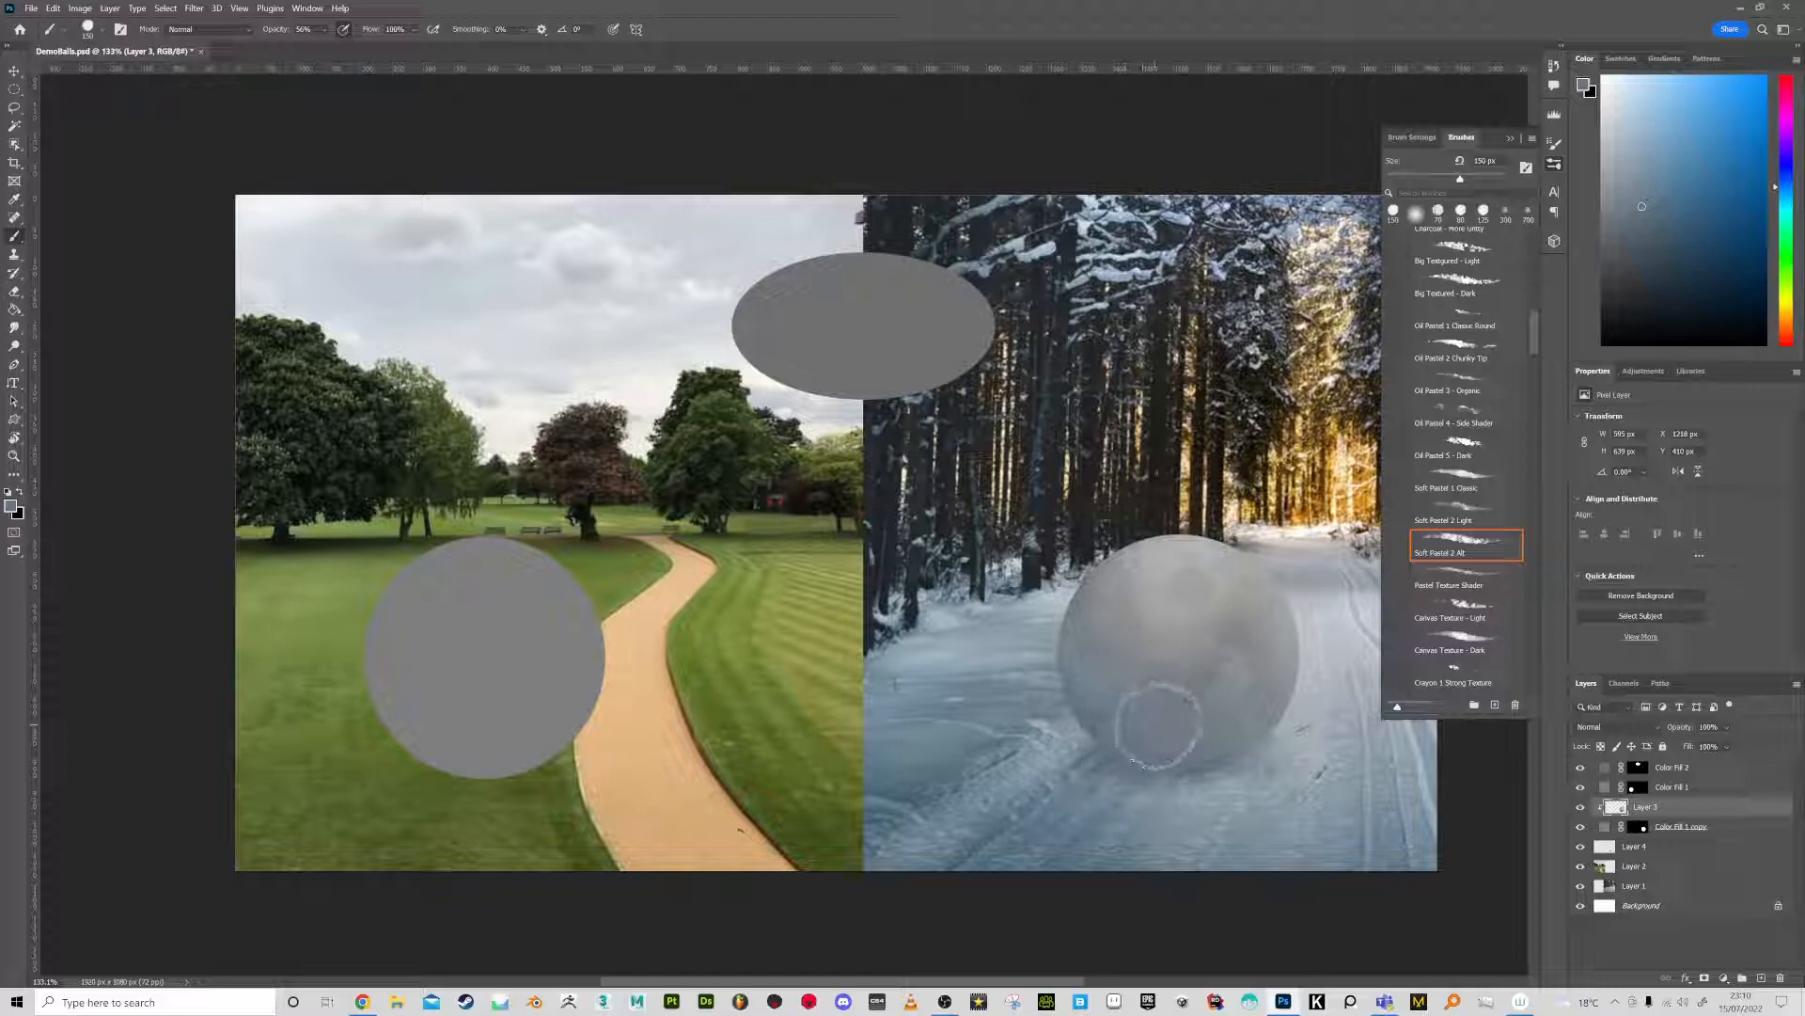
alt+click(1171, 696)
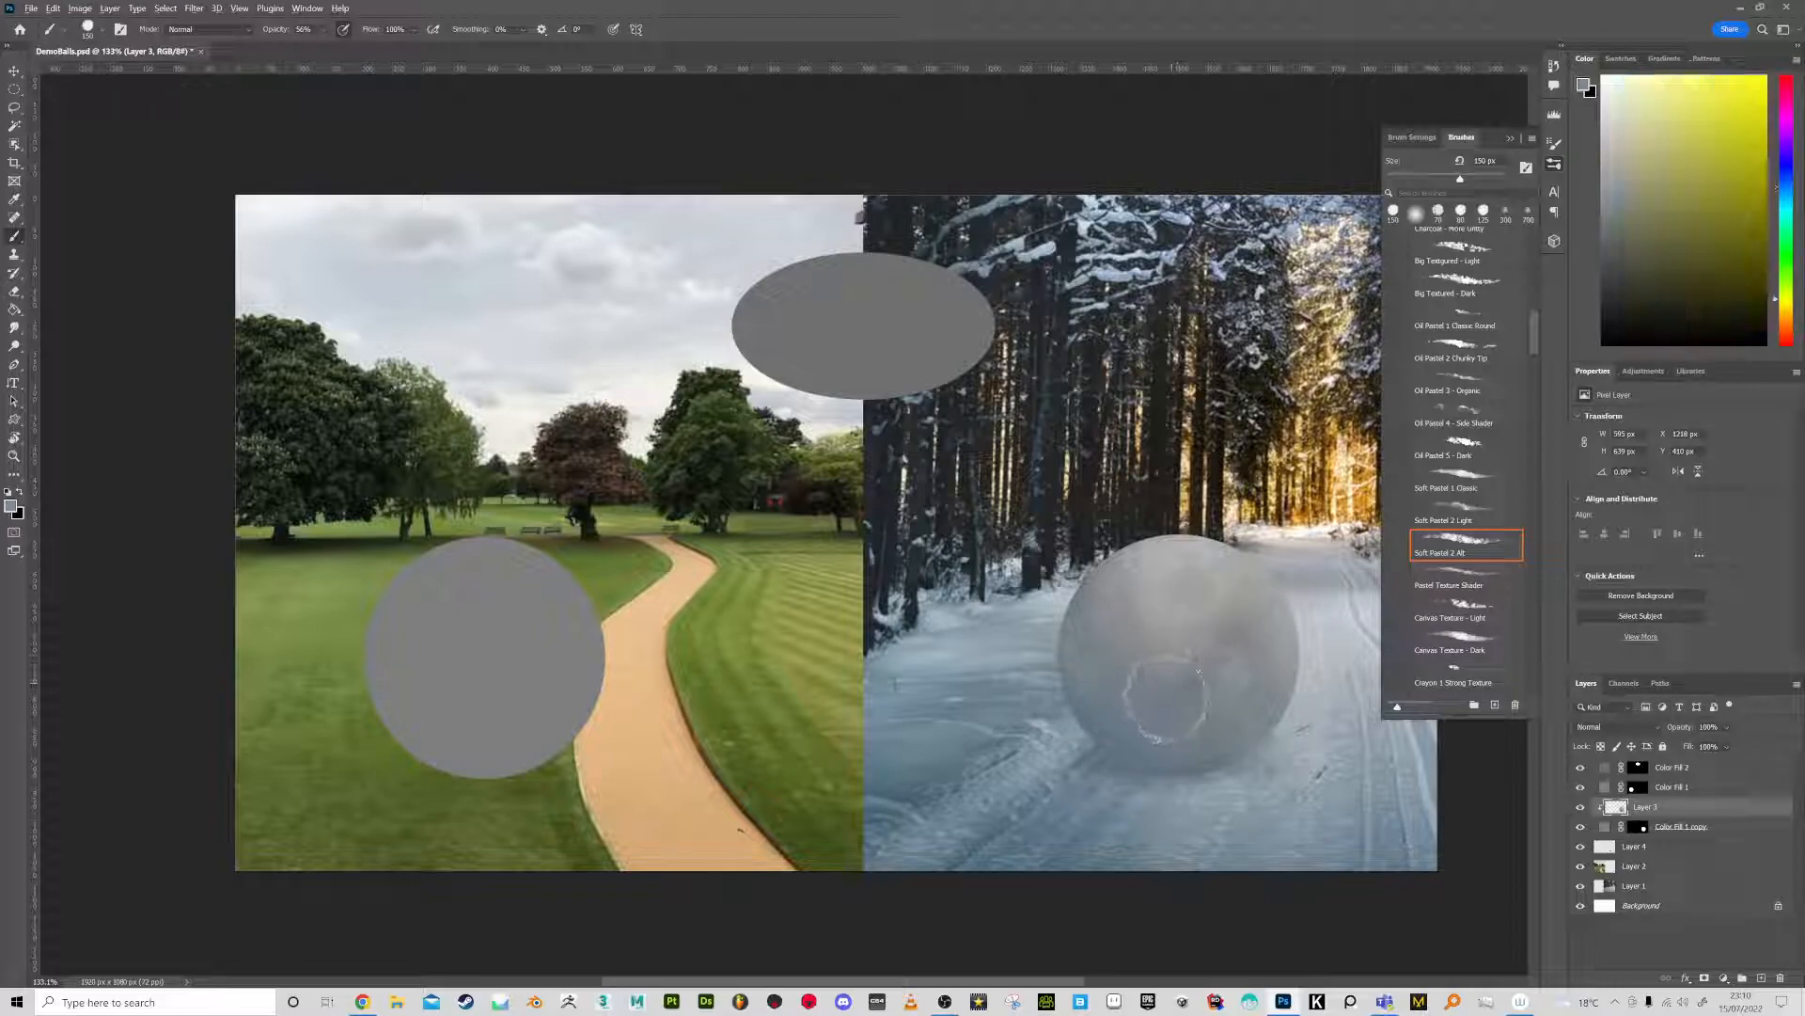
Sample a light tone from the snowy path and reduce the brush to 60 px to add light touches to the sphere
alt+click(1333, 637)
alt+click(1349, 600)
key(bracketleft)
key(bracketleft)
key(bracketleft)
key(bracketleft)
key(bracketleft)
key(bracketleft)
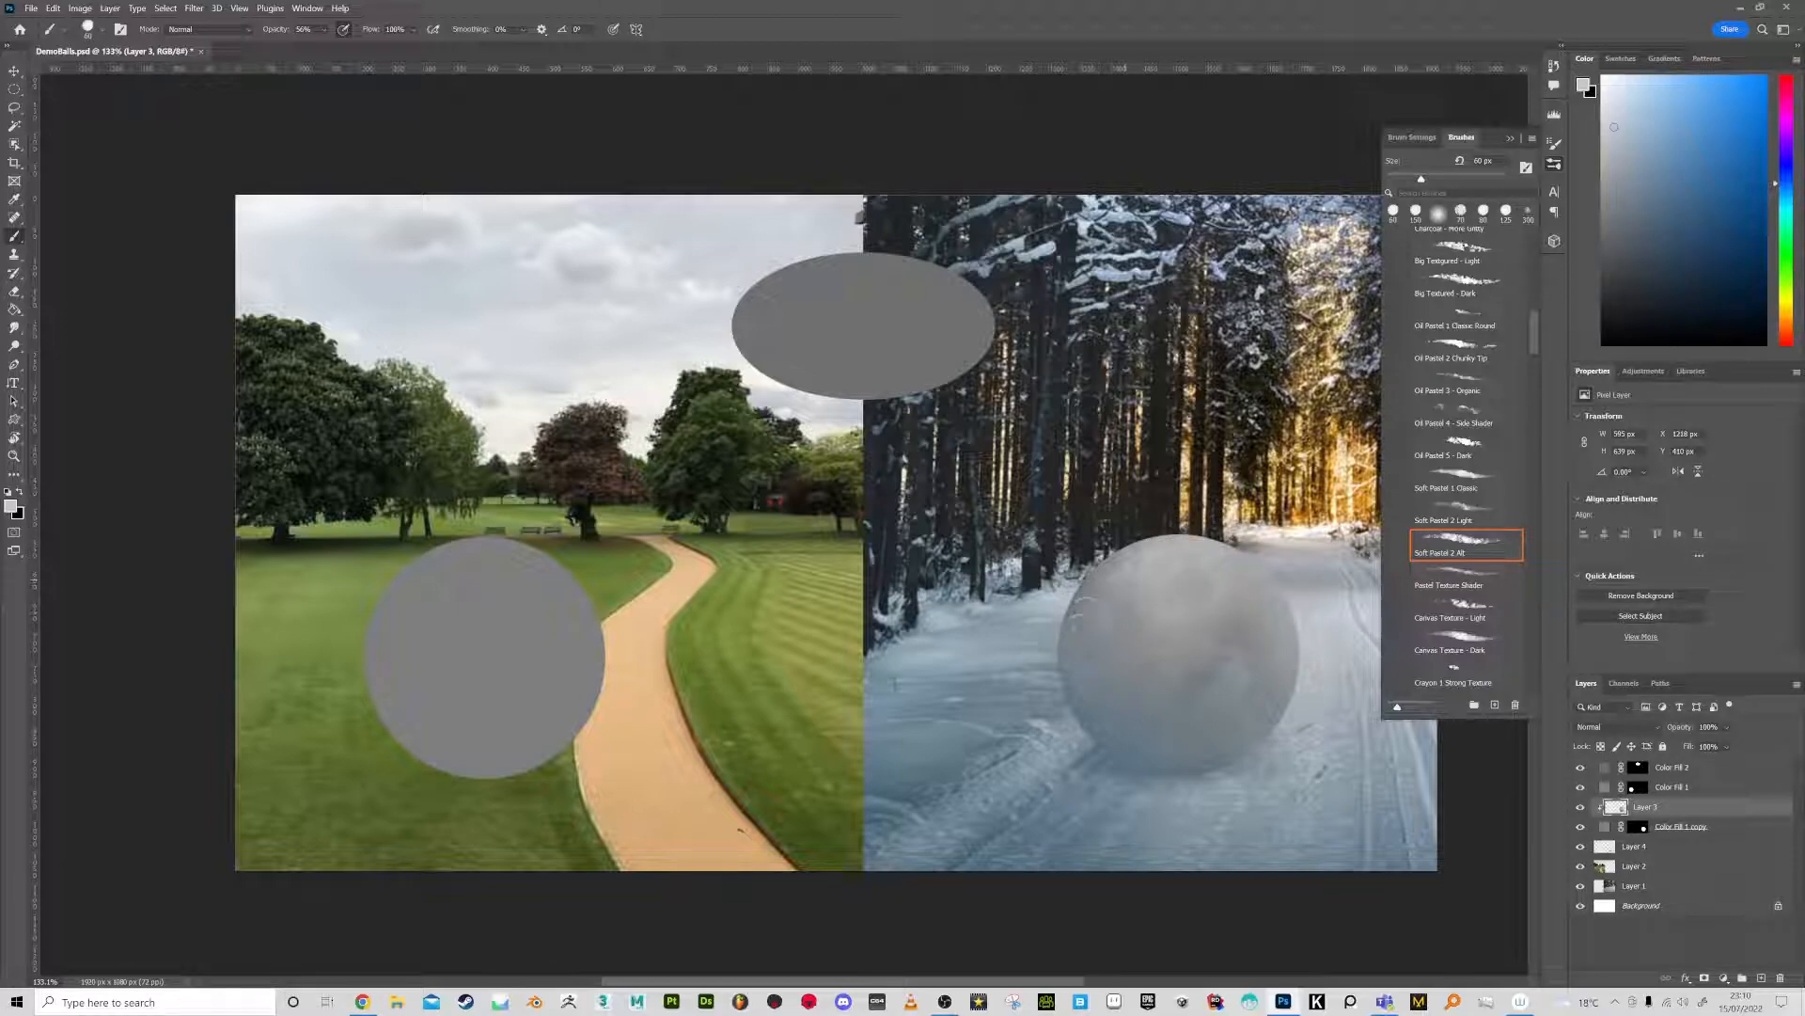
Roughen the forest sphere's outline by painting black on the Color Fill 1 copy mask with a smaller brush at 100% opacity
click(1640, 828)
drag(1609, 336, 1593, 356)
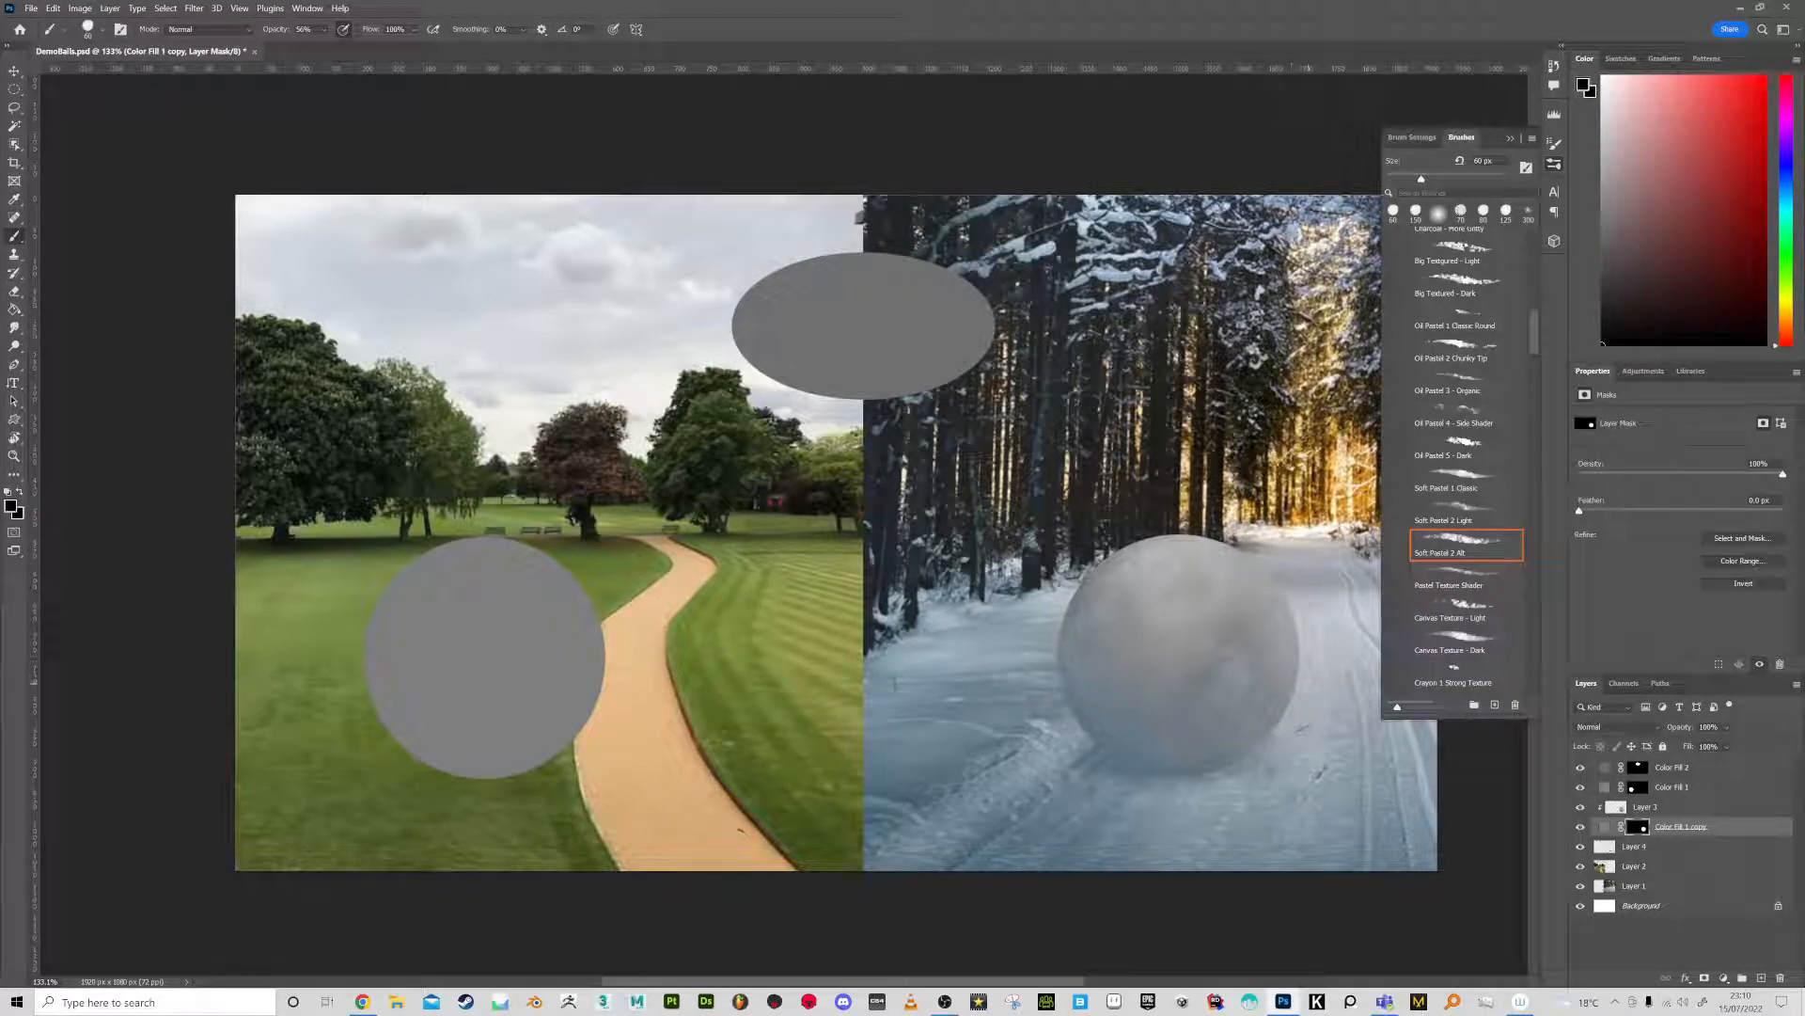
key(0)
key(bracketleft)
key(bracketleft)
key(bracketleft)
key(bracketleft)
click(303, 29)
drag(1273, 738, 1281, 727)
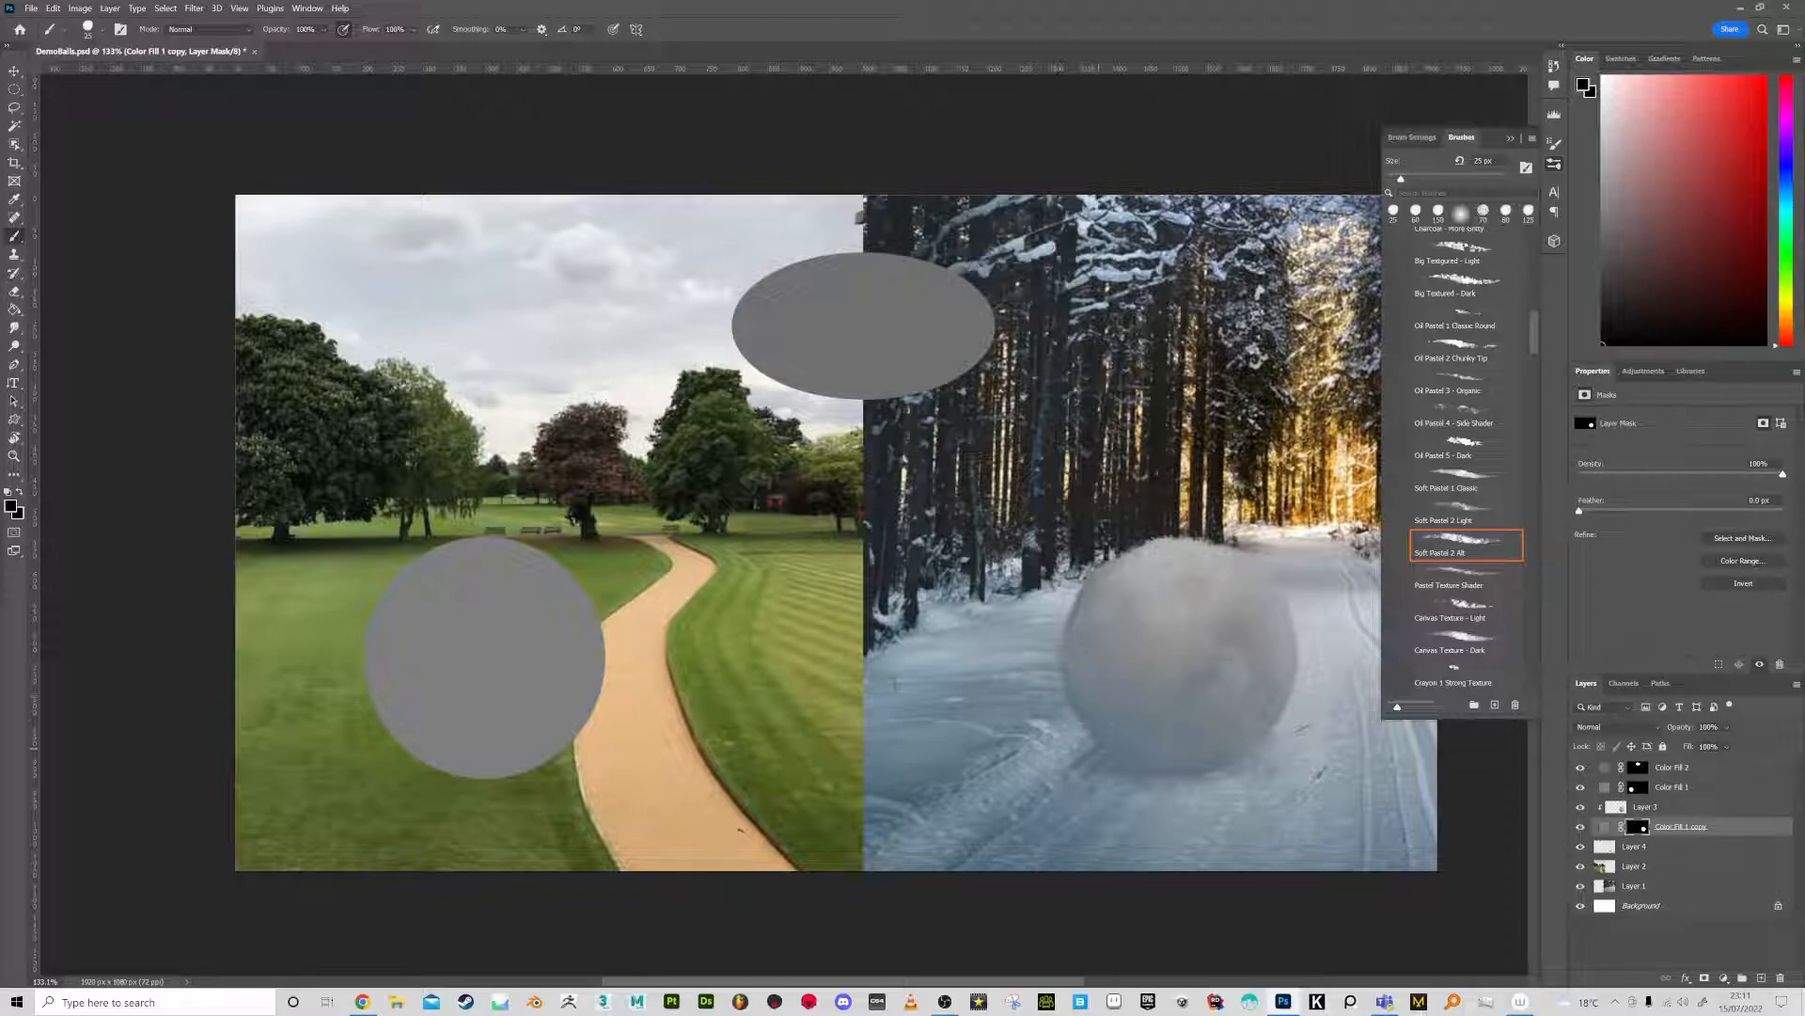
Choose the Oil Pastel 5 - Dark brush and reduce it to 40 px to roughen the forest sphere's mask edge
click(1464, 448)
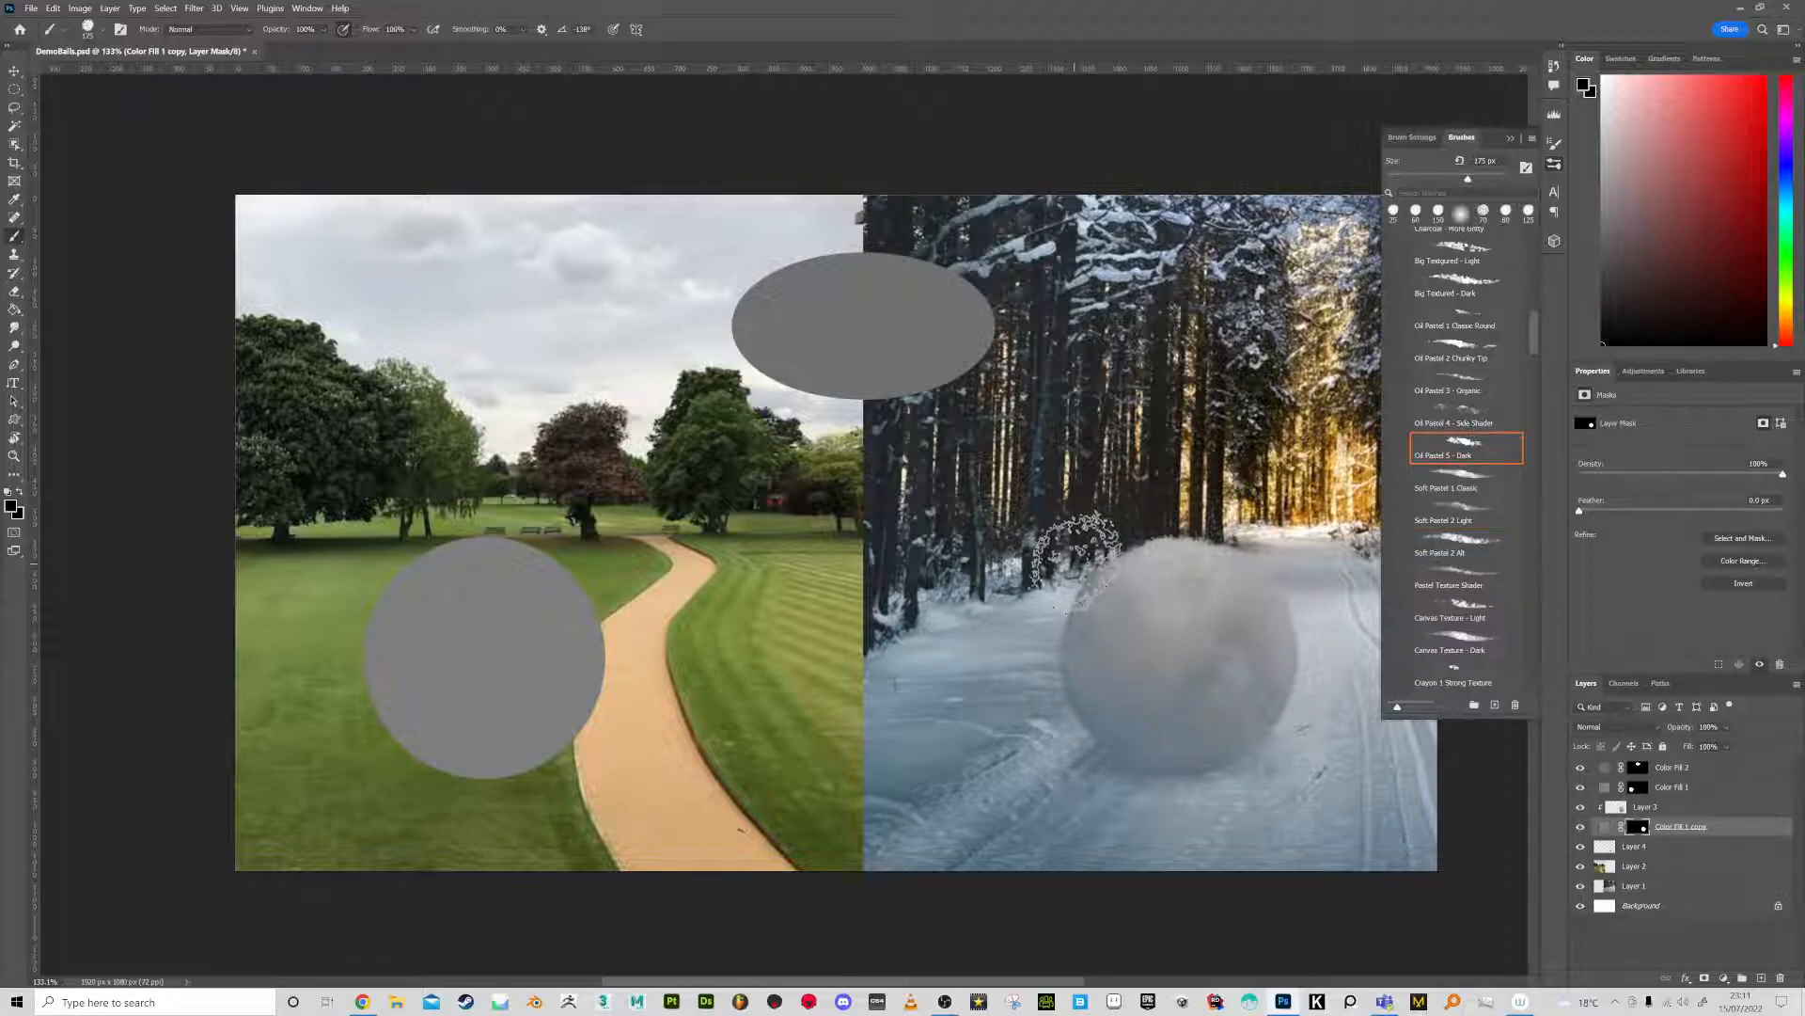
key(bracketleft)
key(bracketleft)
key(bracketleft)
key(bracketleft)
key(bracketleft)
key(bracketleft)
key(bracketleft)
key(bracketleft)
key(bracketleft)
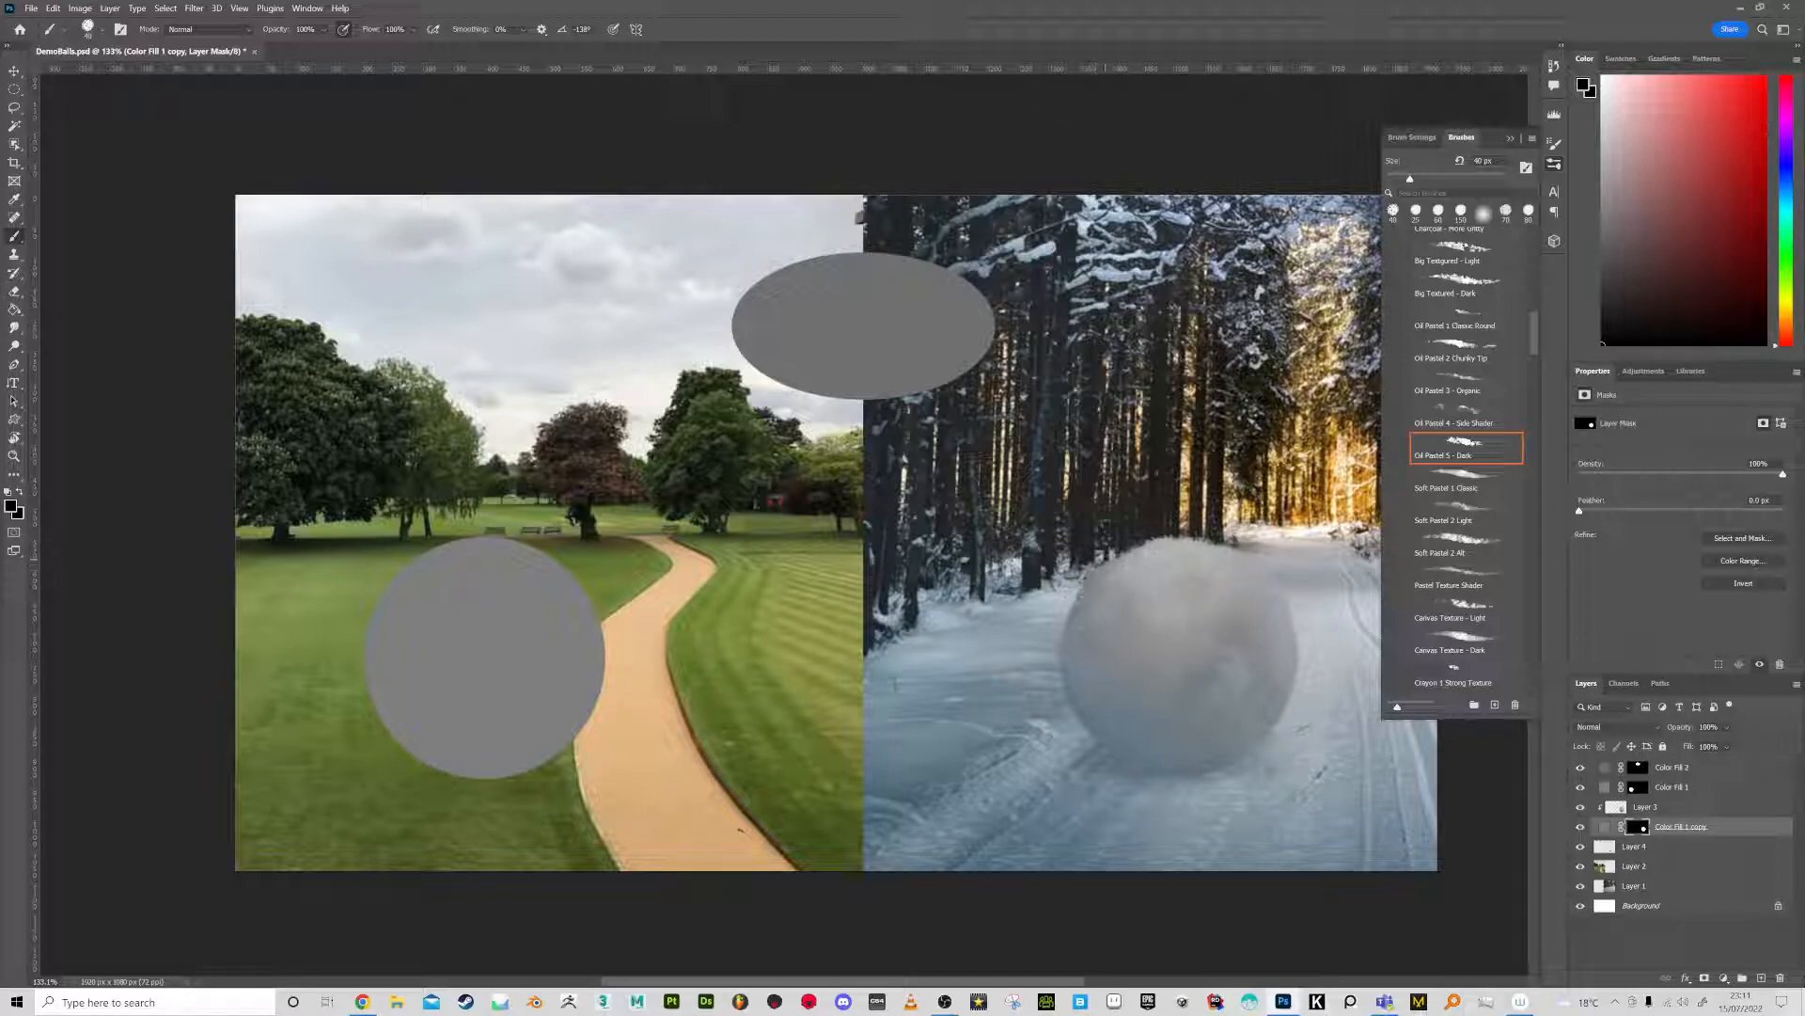
Break up the forest sphere's outline on the Color Fill 1 copy mask with the Oil Pastel 3 - Organic brush at 40 px
click(1478, 381)
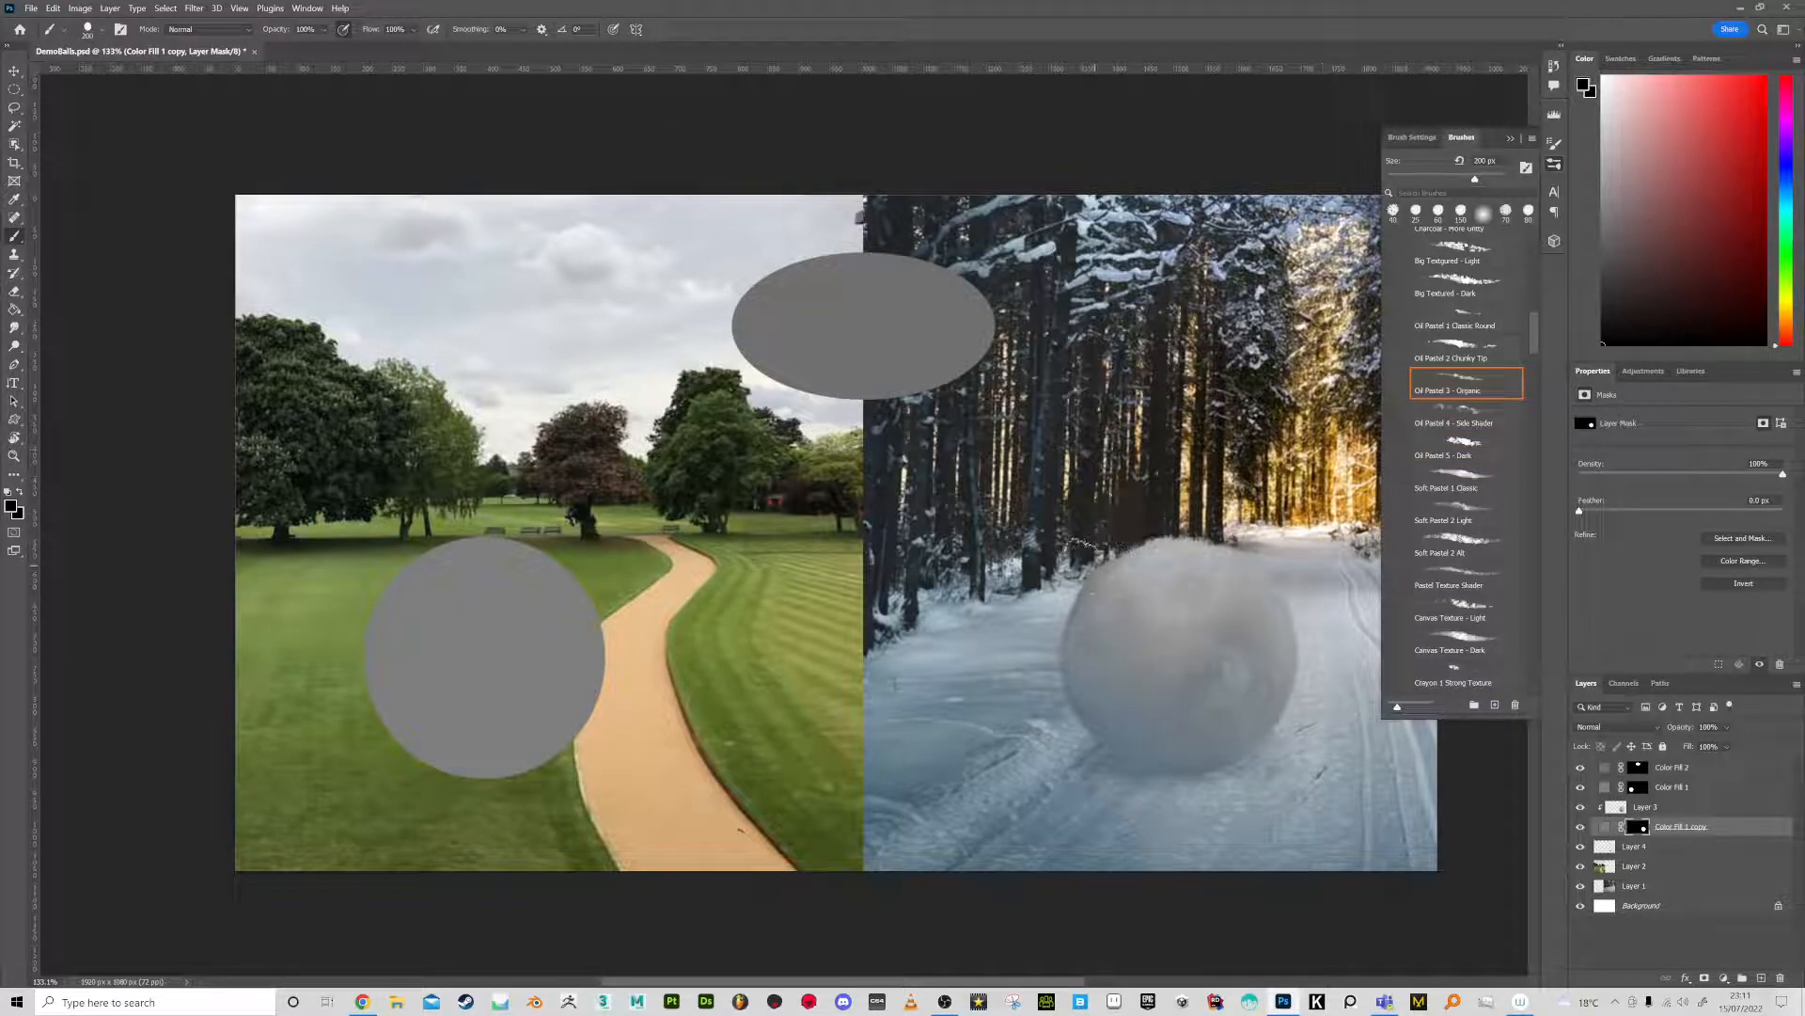
key(bracketleft)
key(bracketleft)
key(bracketleft)
key(bracketleft)
key(bracketleft)
key(bracketleft)
key(bracketleft)
key(bracketleft)
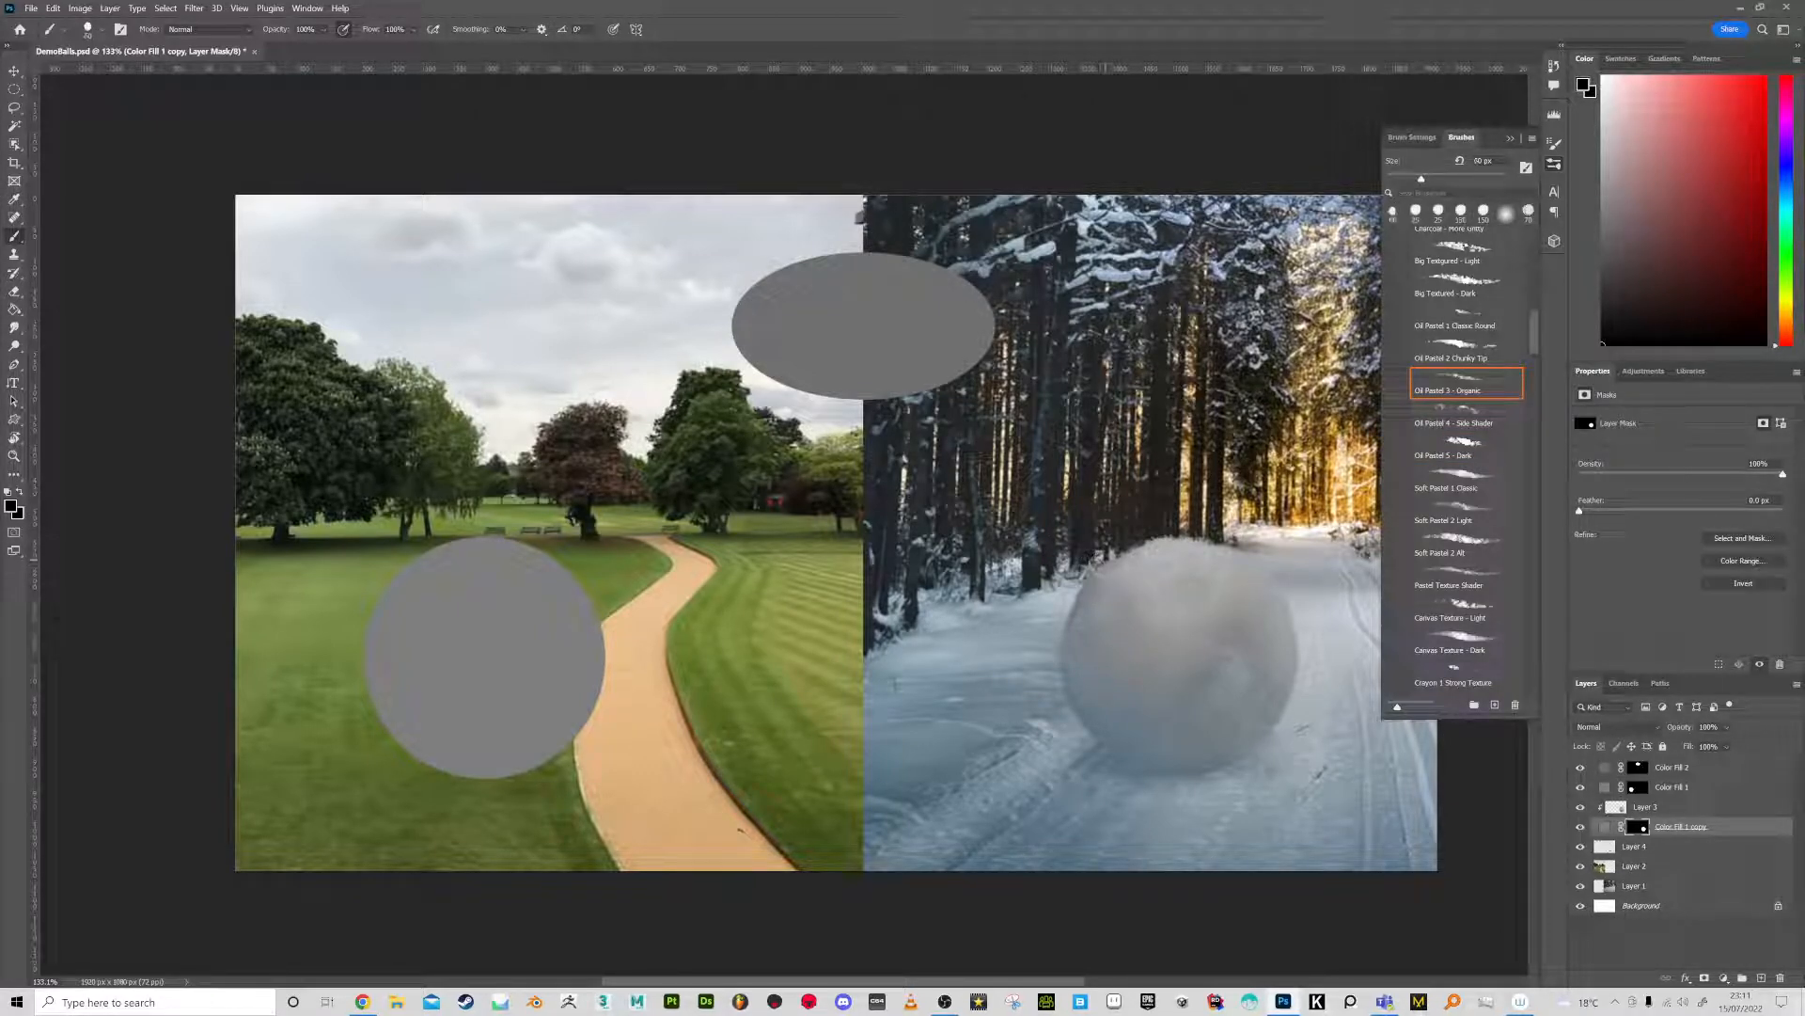
key(bracketleft)
key(bracketleft)
key(bracketleft)
On Layer 3, sample a light grey from the sphere's upper part and paint its upper-left edge with the brush at 90 px
click(1619, 810)
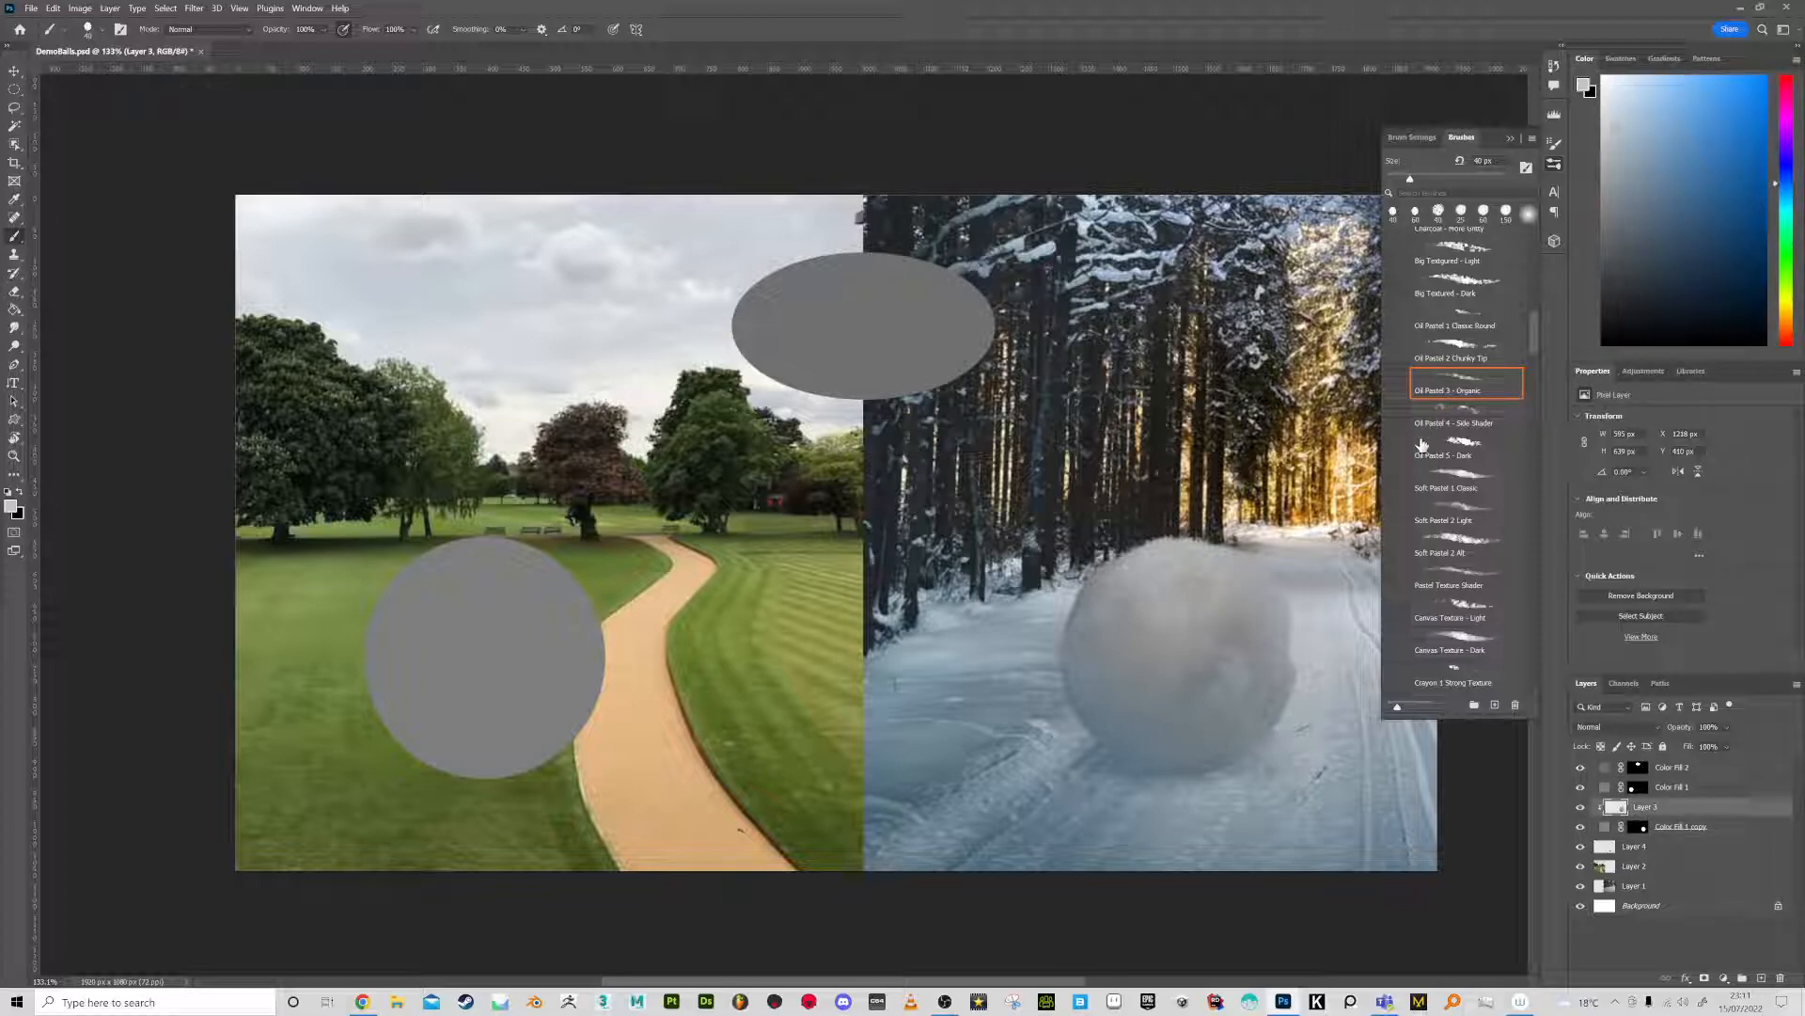
alt+click(1167, 591)
key(bracketright)
key(bracketright)
key(bracketright)
drag(1088, 592, 1062, 649)
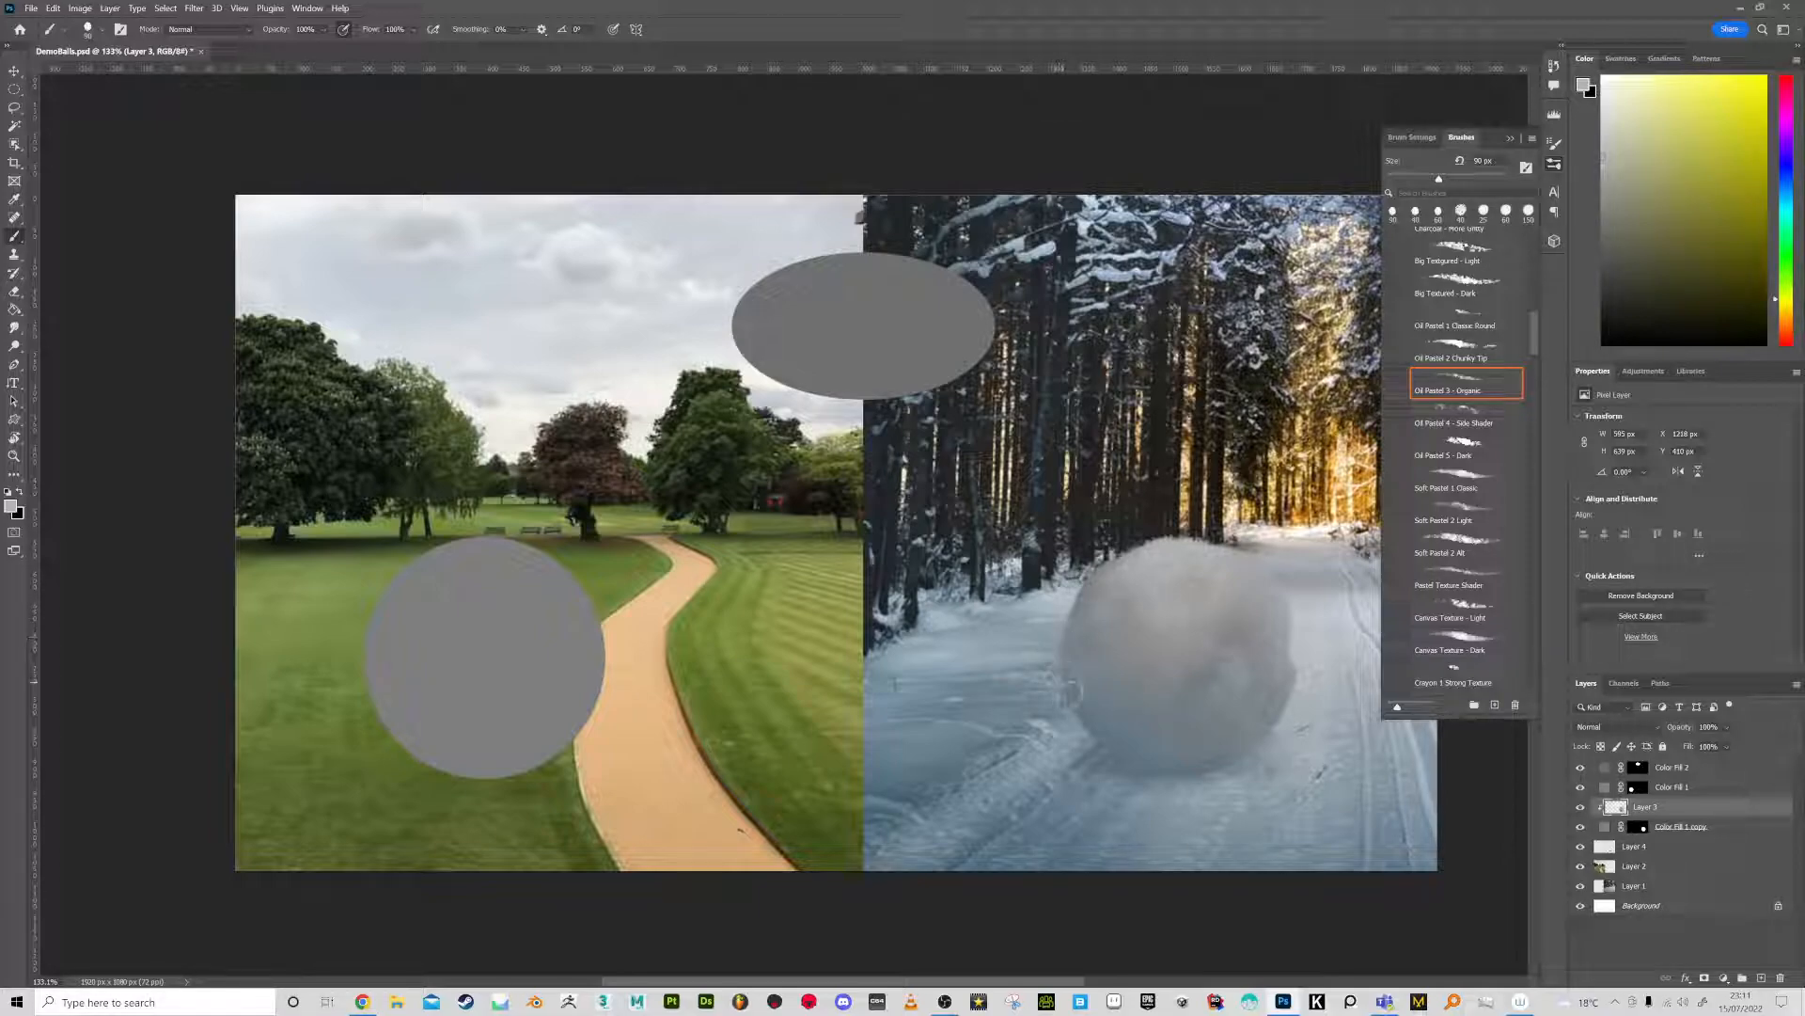
Set the brush opacity to 30% and blend tones sampled from the snow and the sphere's shaded side around its edges
alt+click(1053, 630)
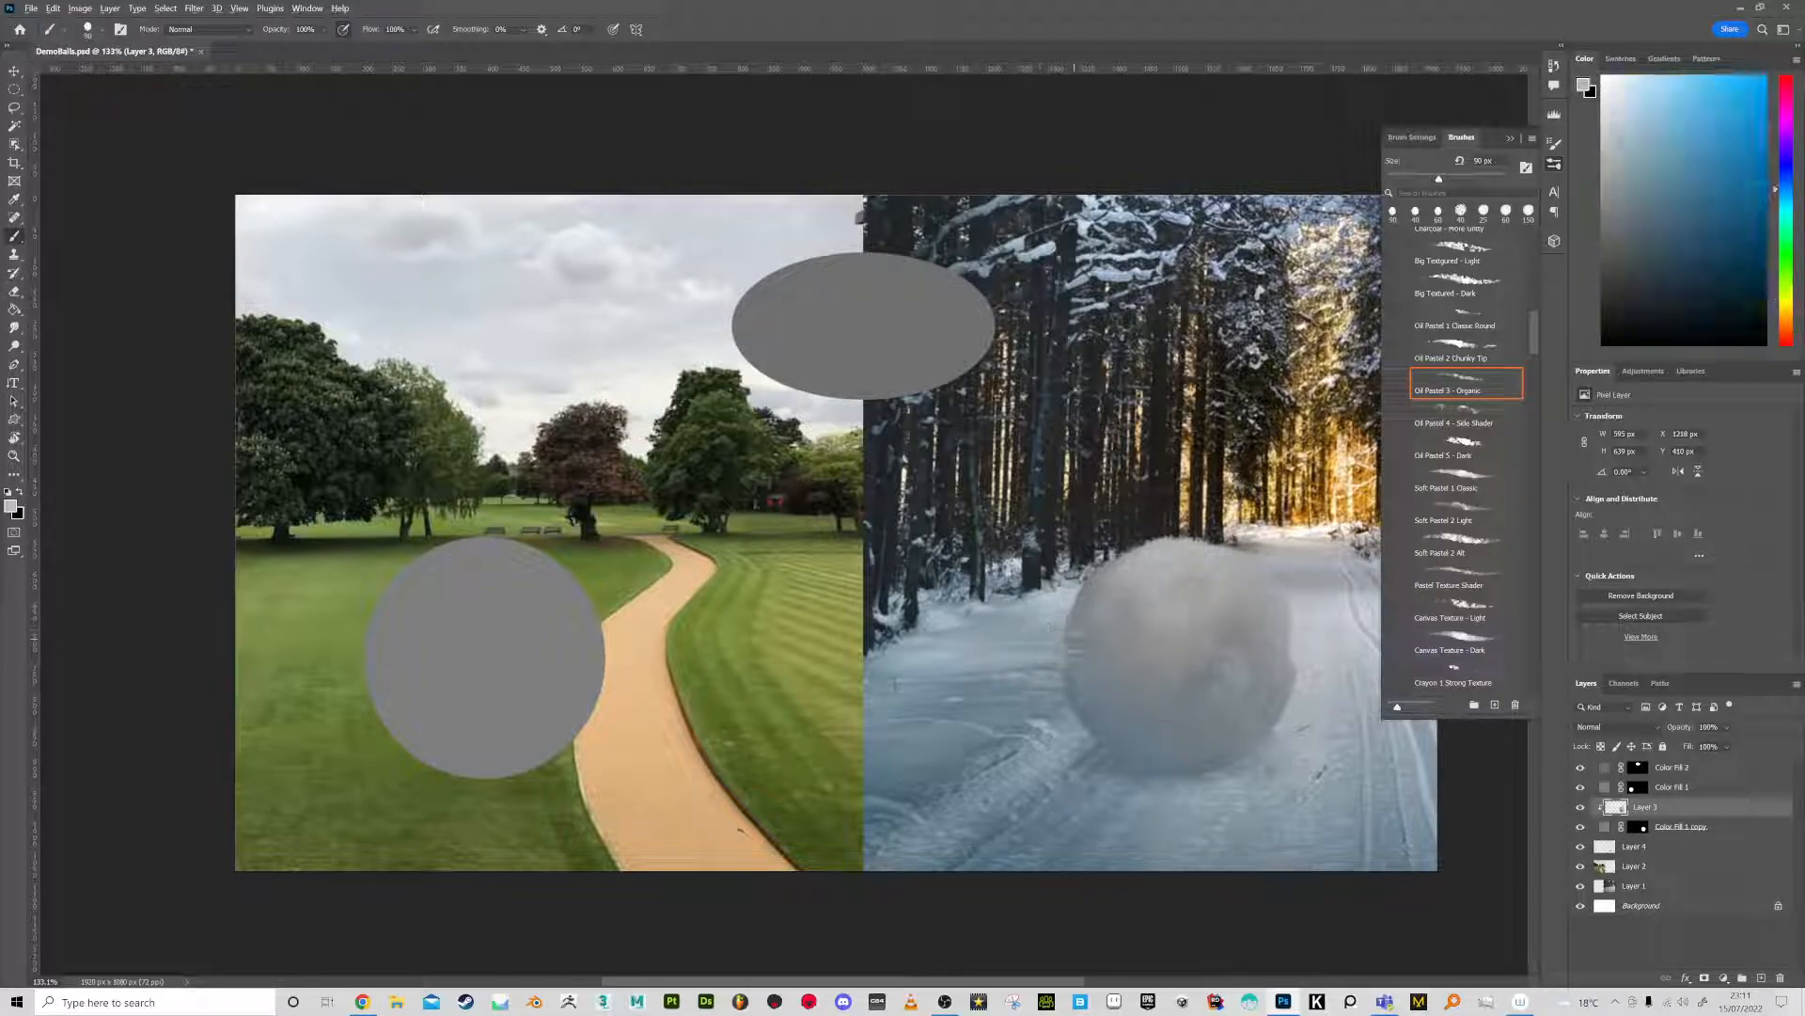
key(3)
alt+click(1096, 700)
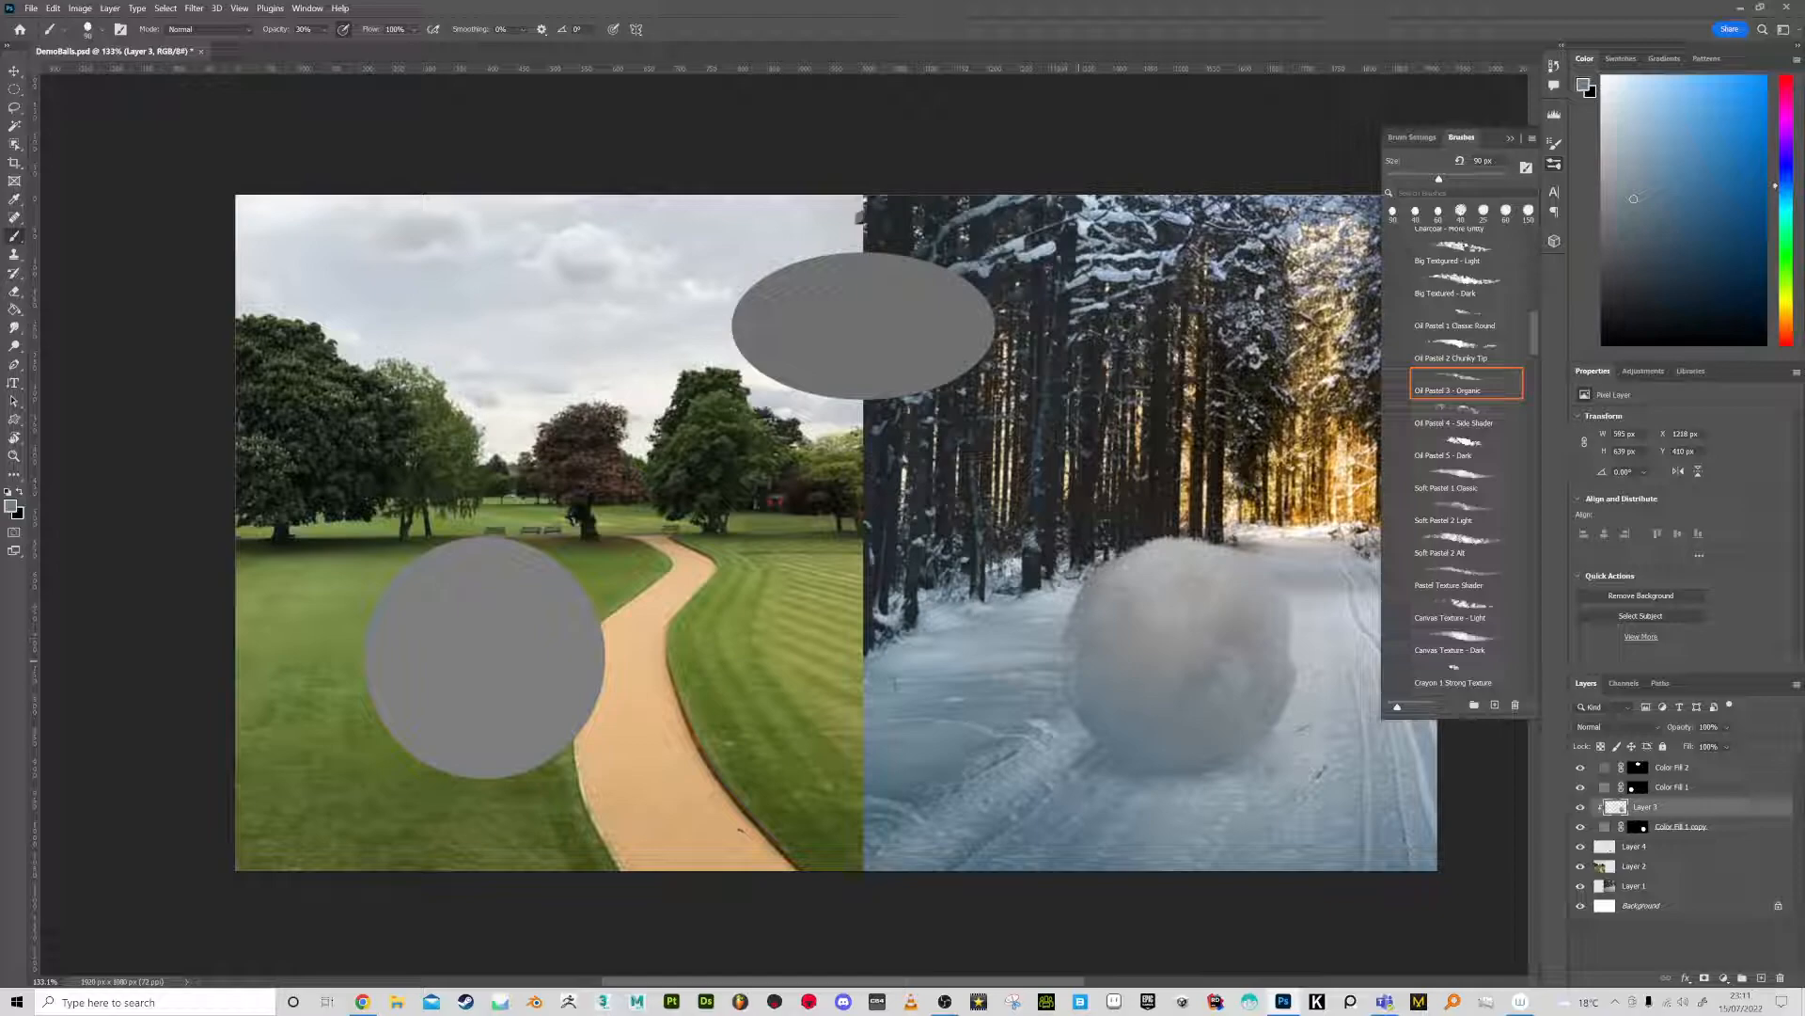
alt+click(1078, 626)
alt+click(1093, 726)
alt+click(1305, 647)
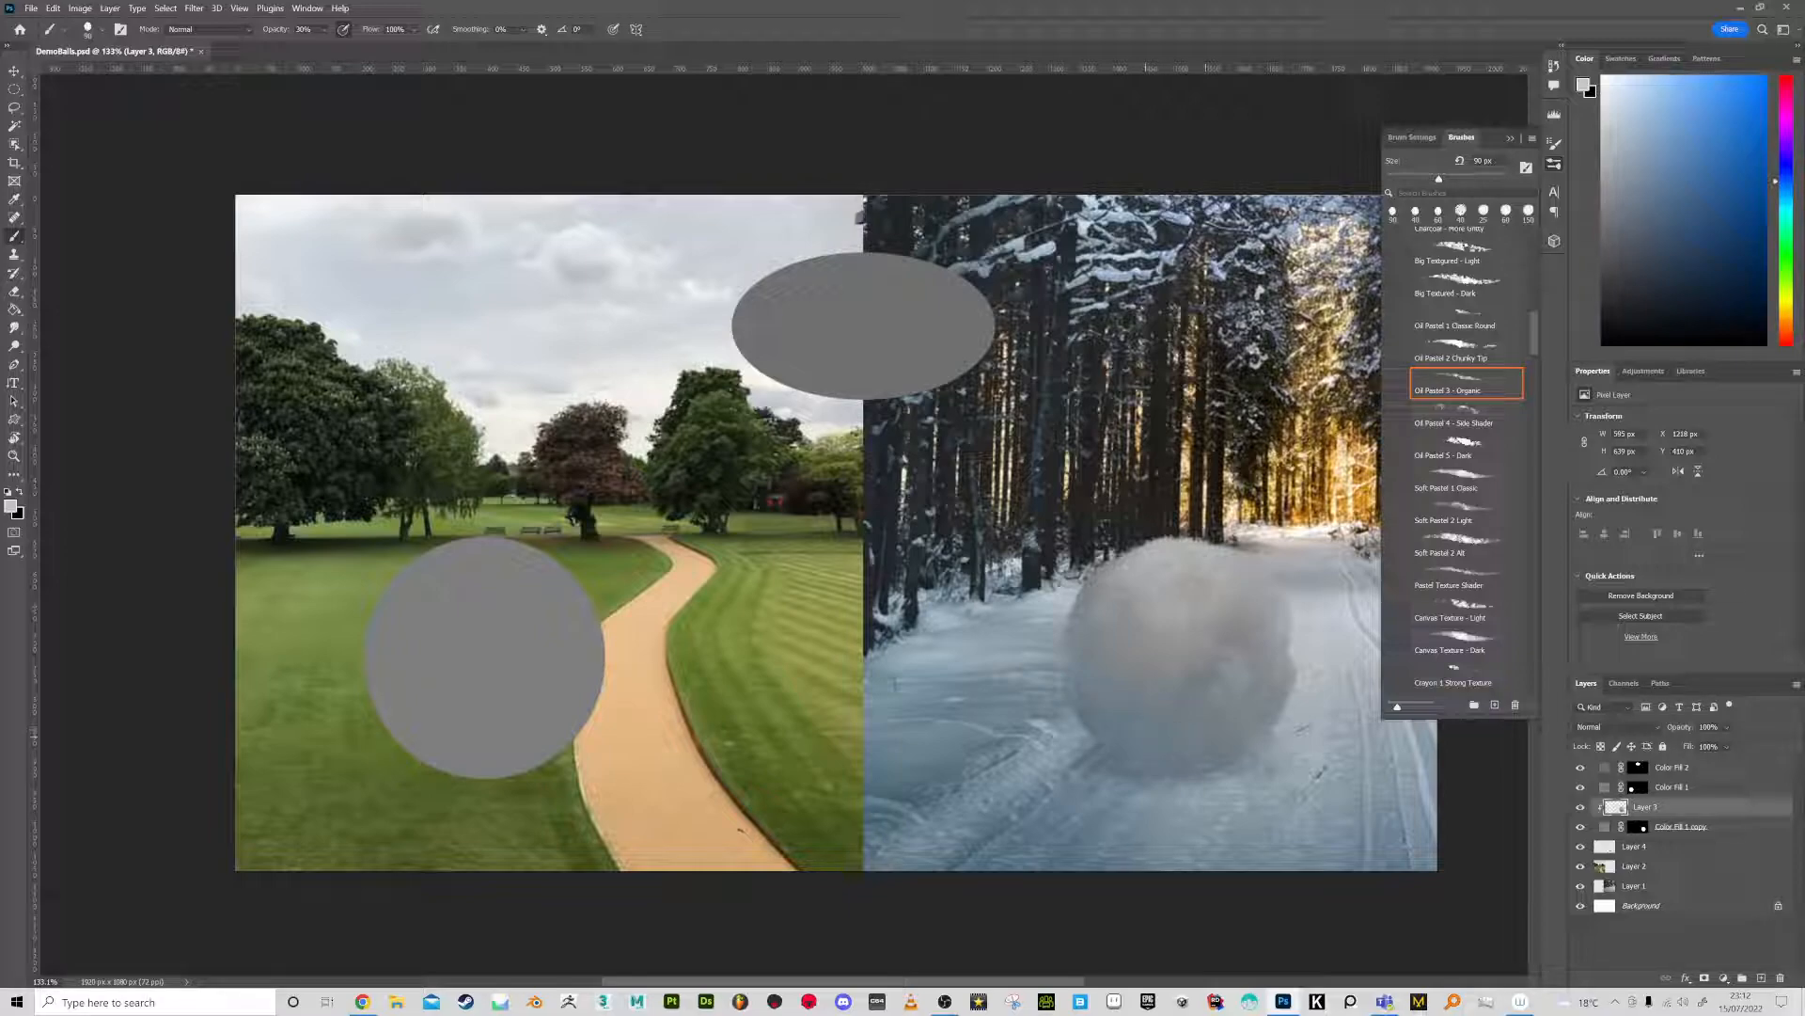
Sample a mid grey from the sphere and blend it over the lower half with the Canvas Texture - Light brush
click(1497, 602)
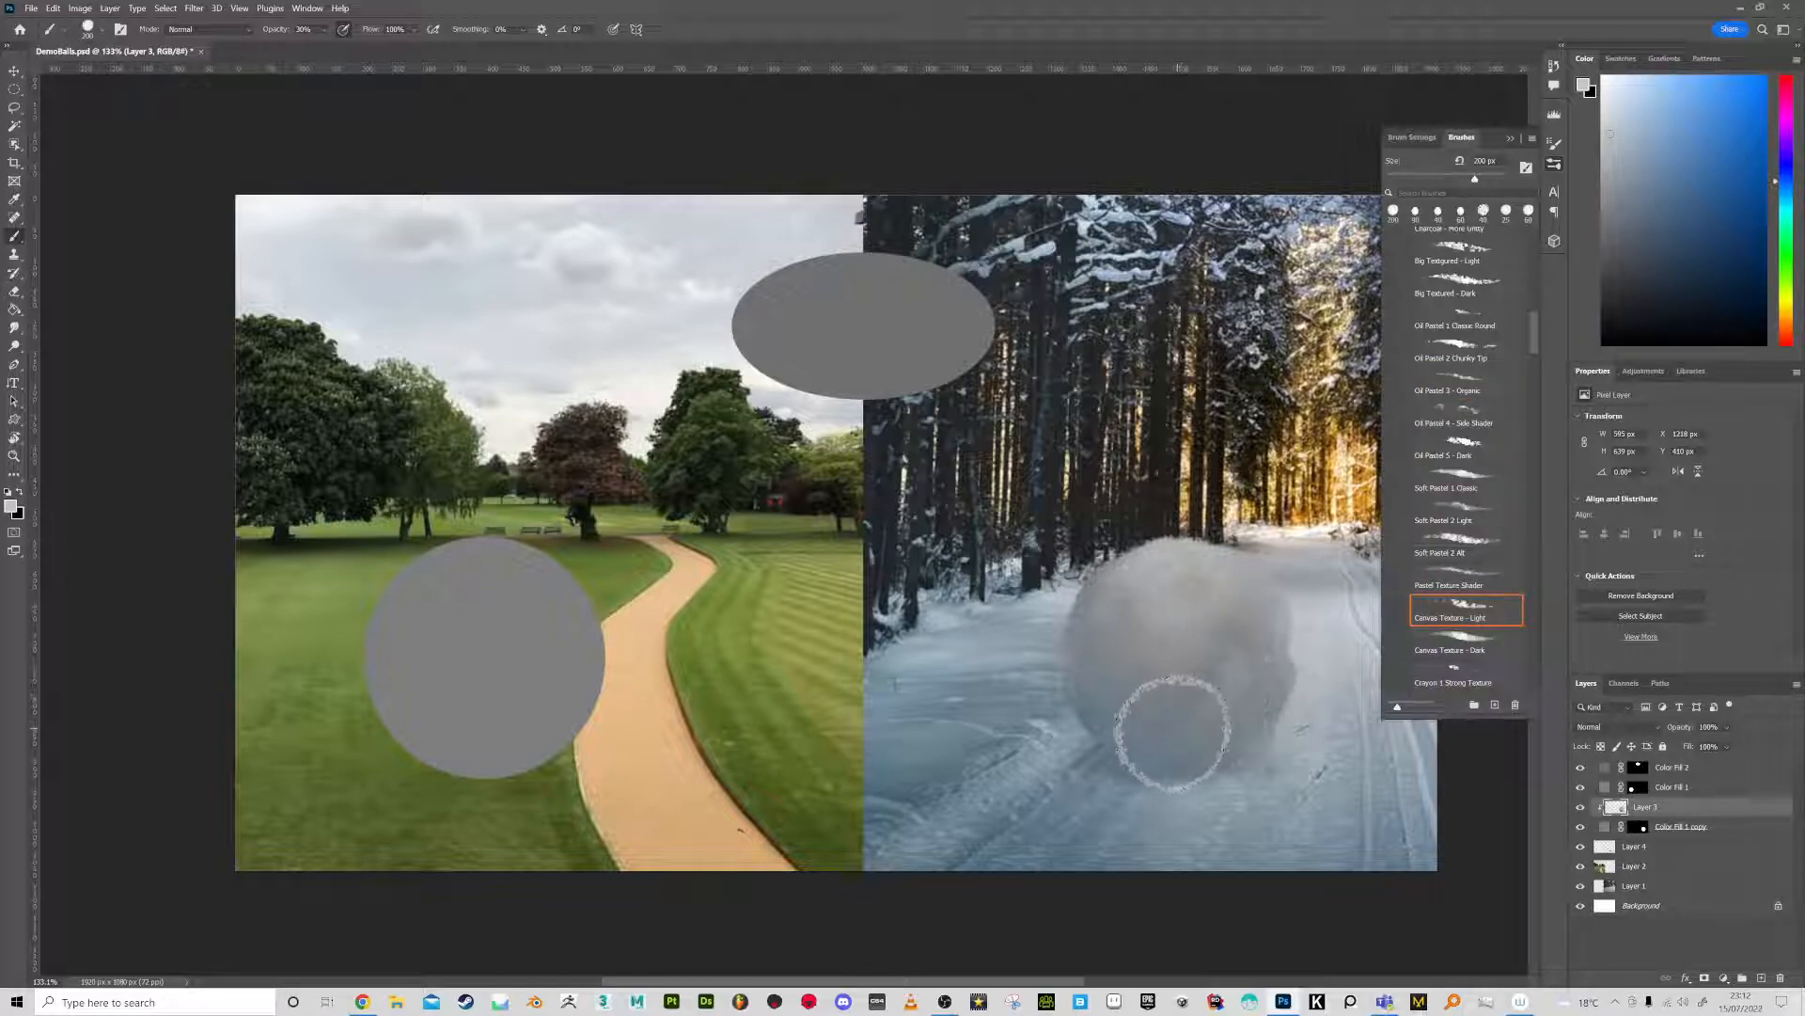
alt+click(1205, 684)
mouse_move(1186, 718)
mouse_down()
mouse_move(1133, 721)
mouse_move(1199, 705)
mouse_up()
Lighten the sphere's top using sampled tones and the Oil Pastel 4 - Side Shader brush, and sample a mid grey for Oil Pastel 1 Classic Round
click(1473, 415)
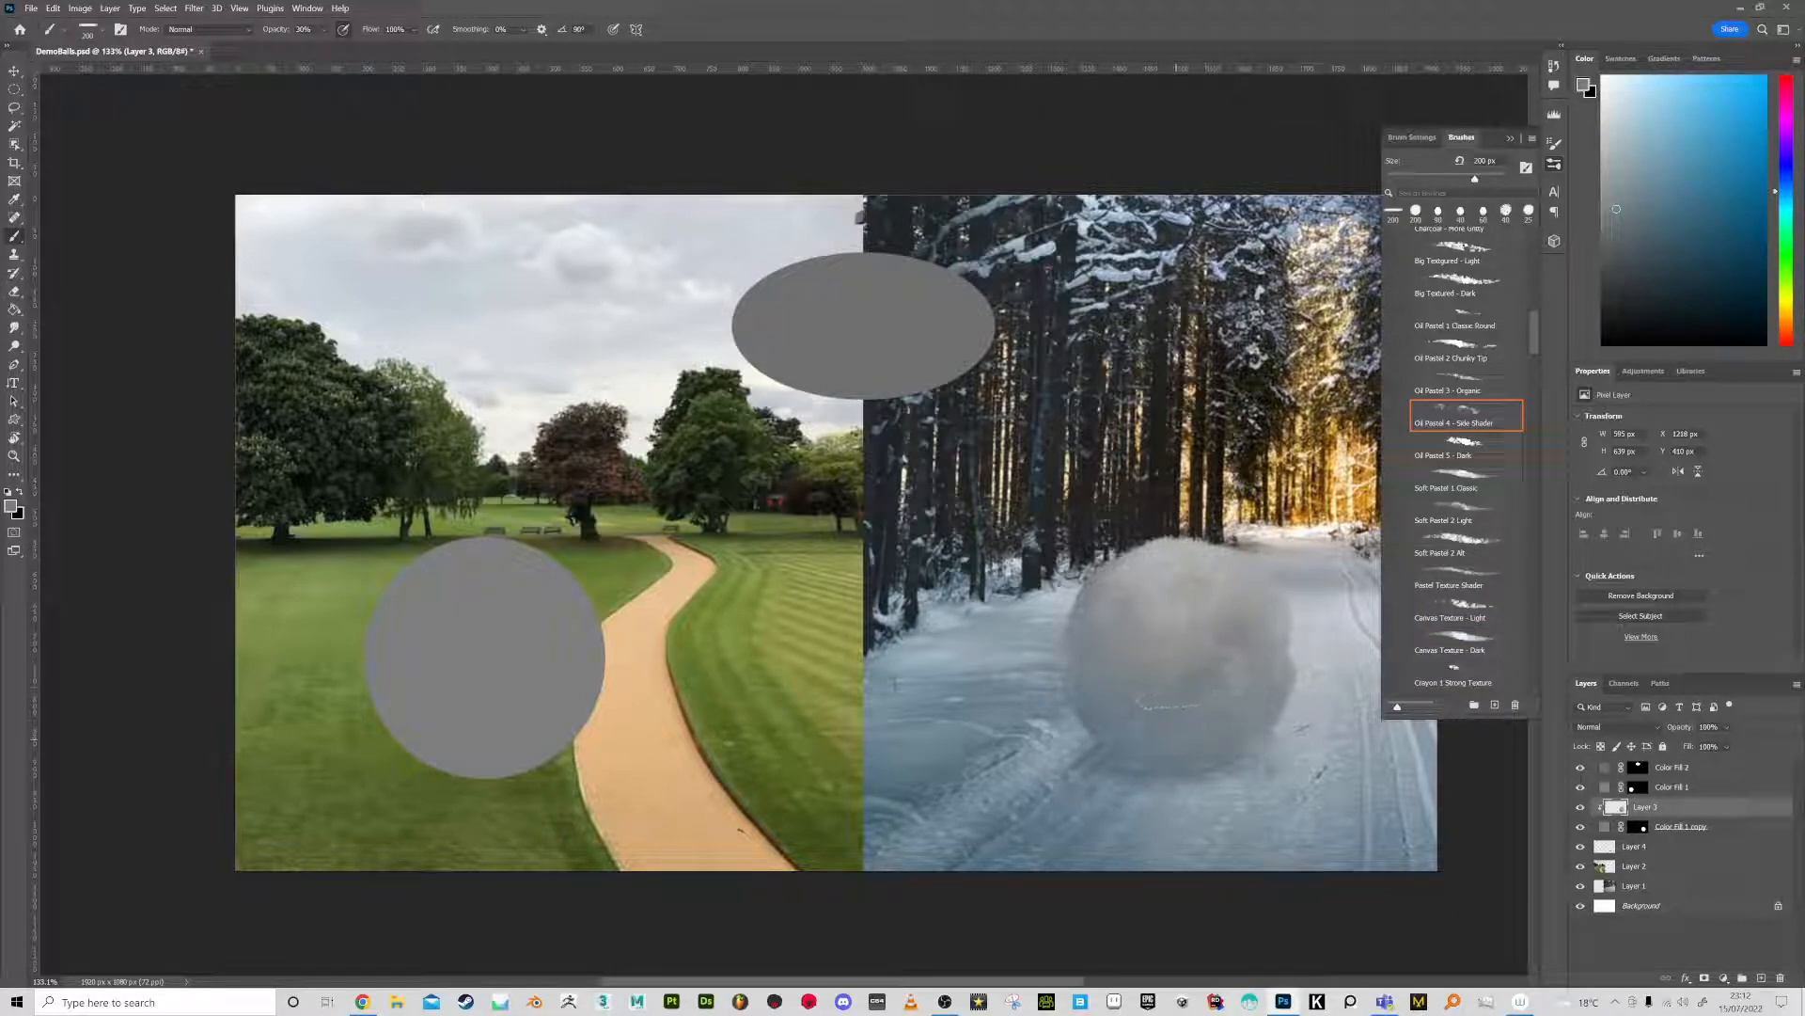
alt+click(1237, 726)
alt+click(1163, 615)
alt+click(1324, 628)
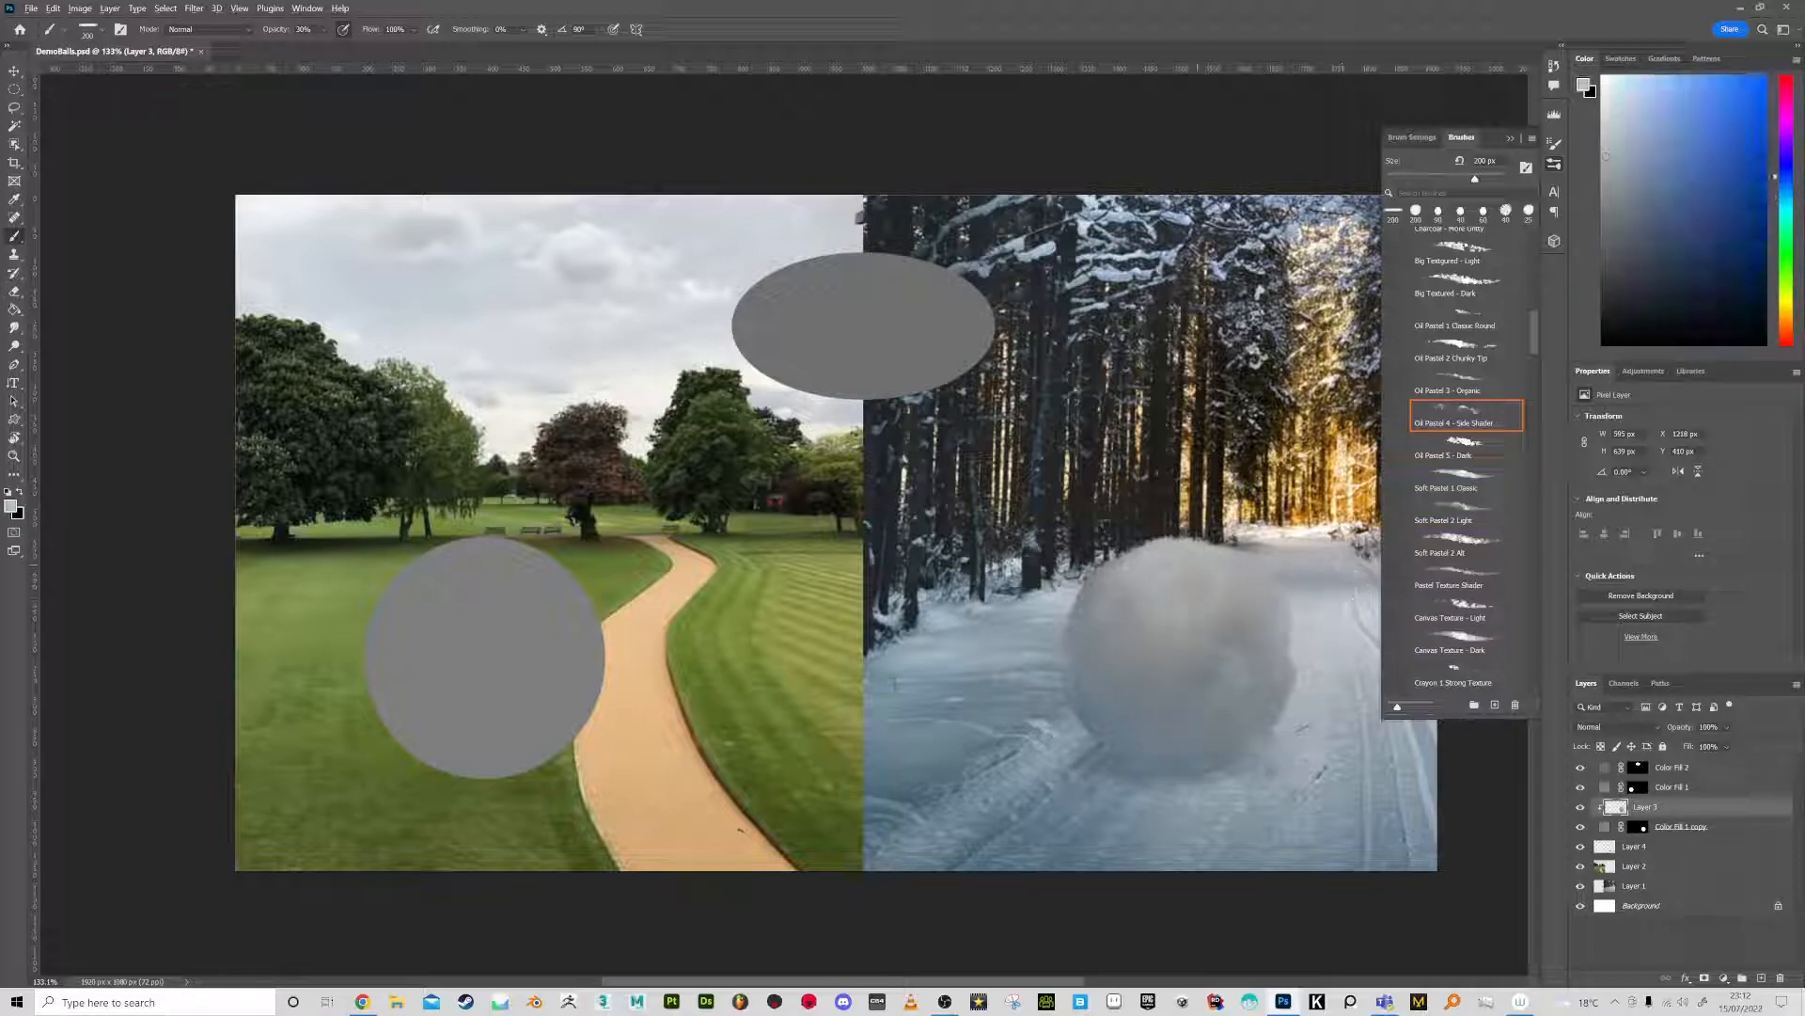
drag(1187, 555, 1209, 549)
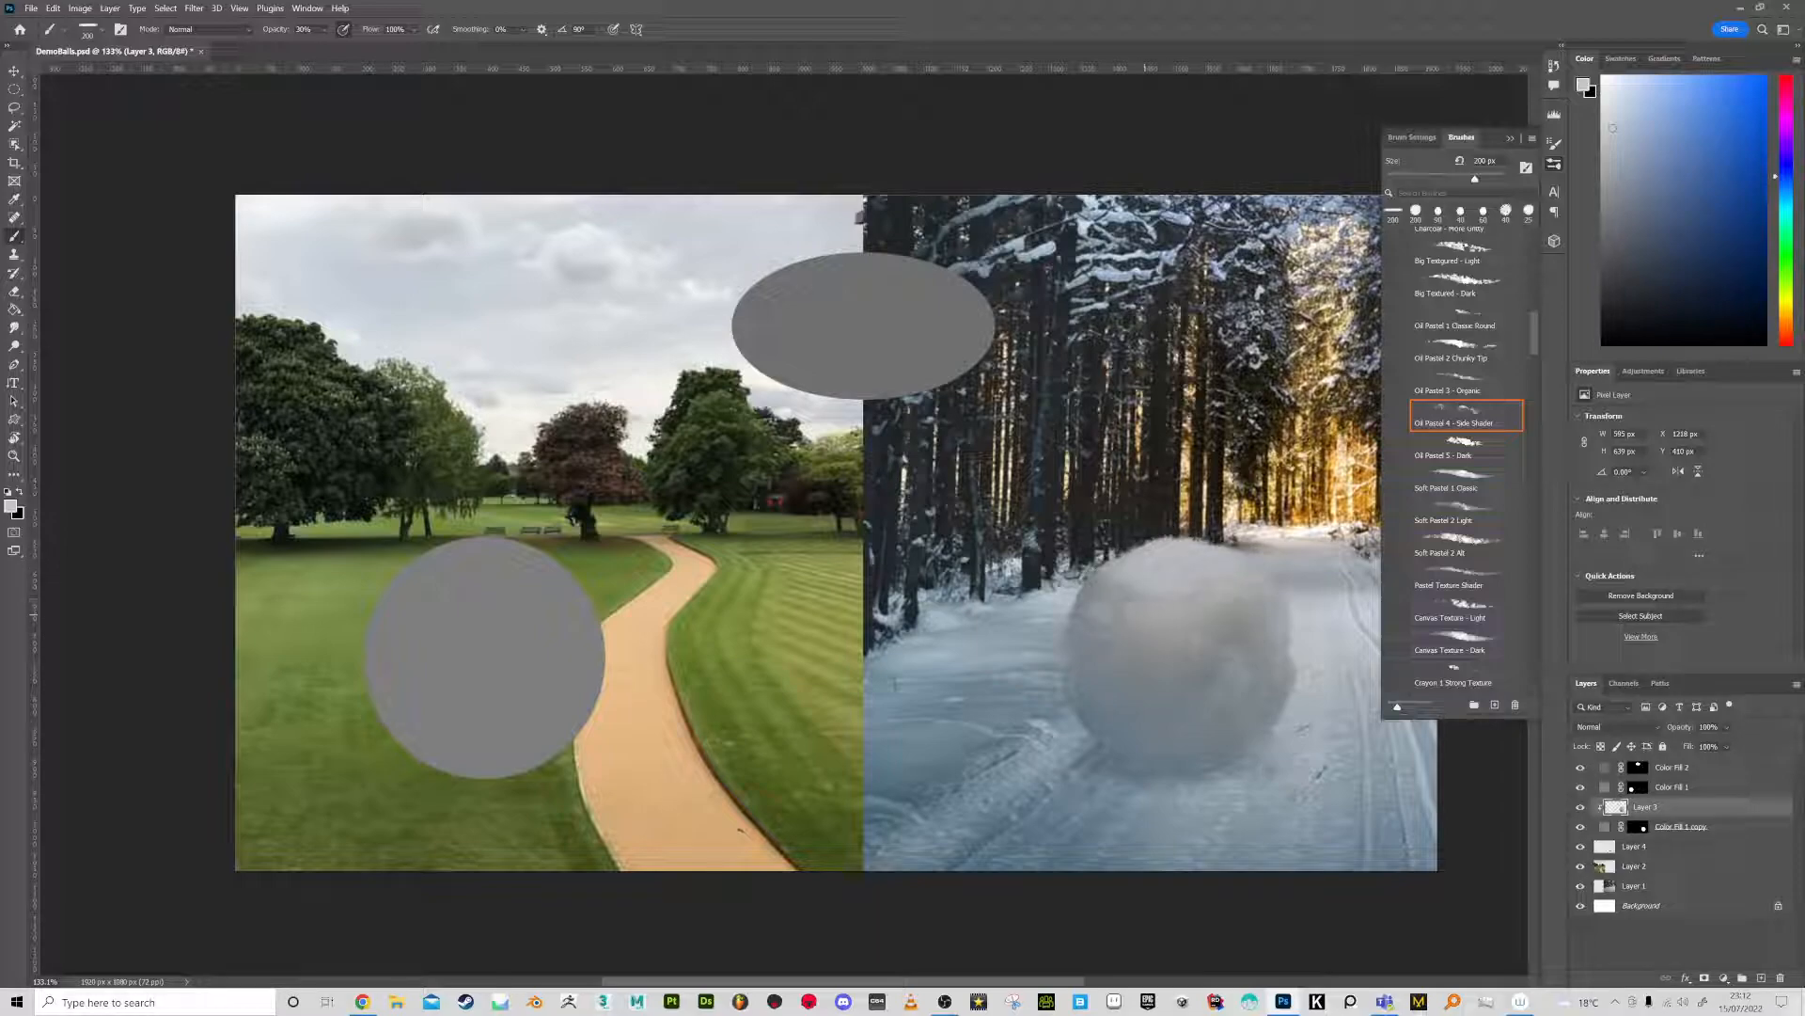
click(1481, 324)
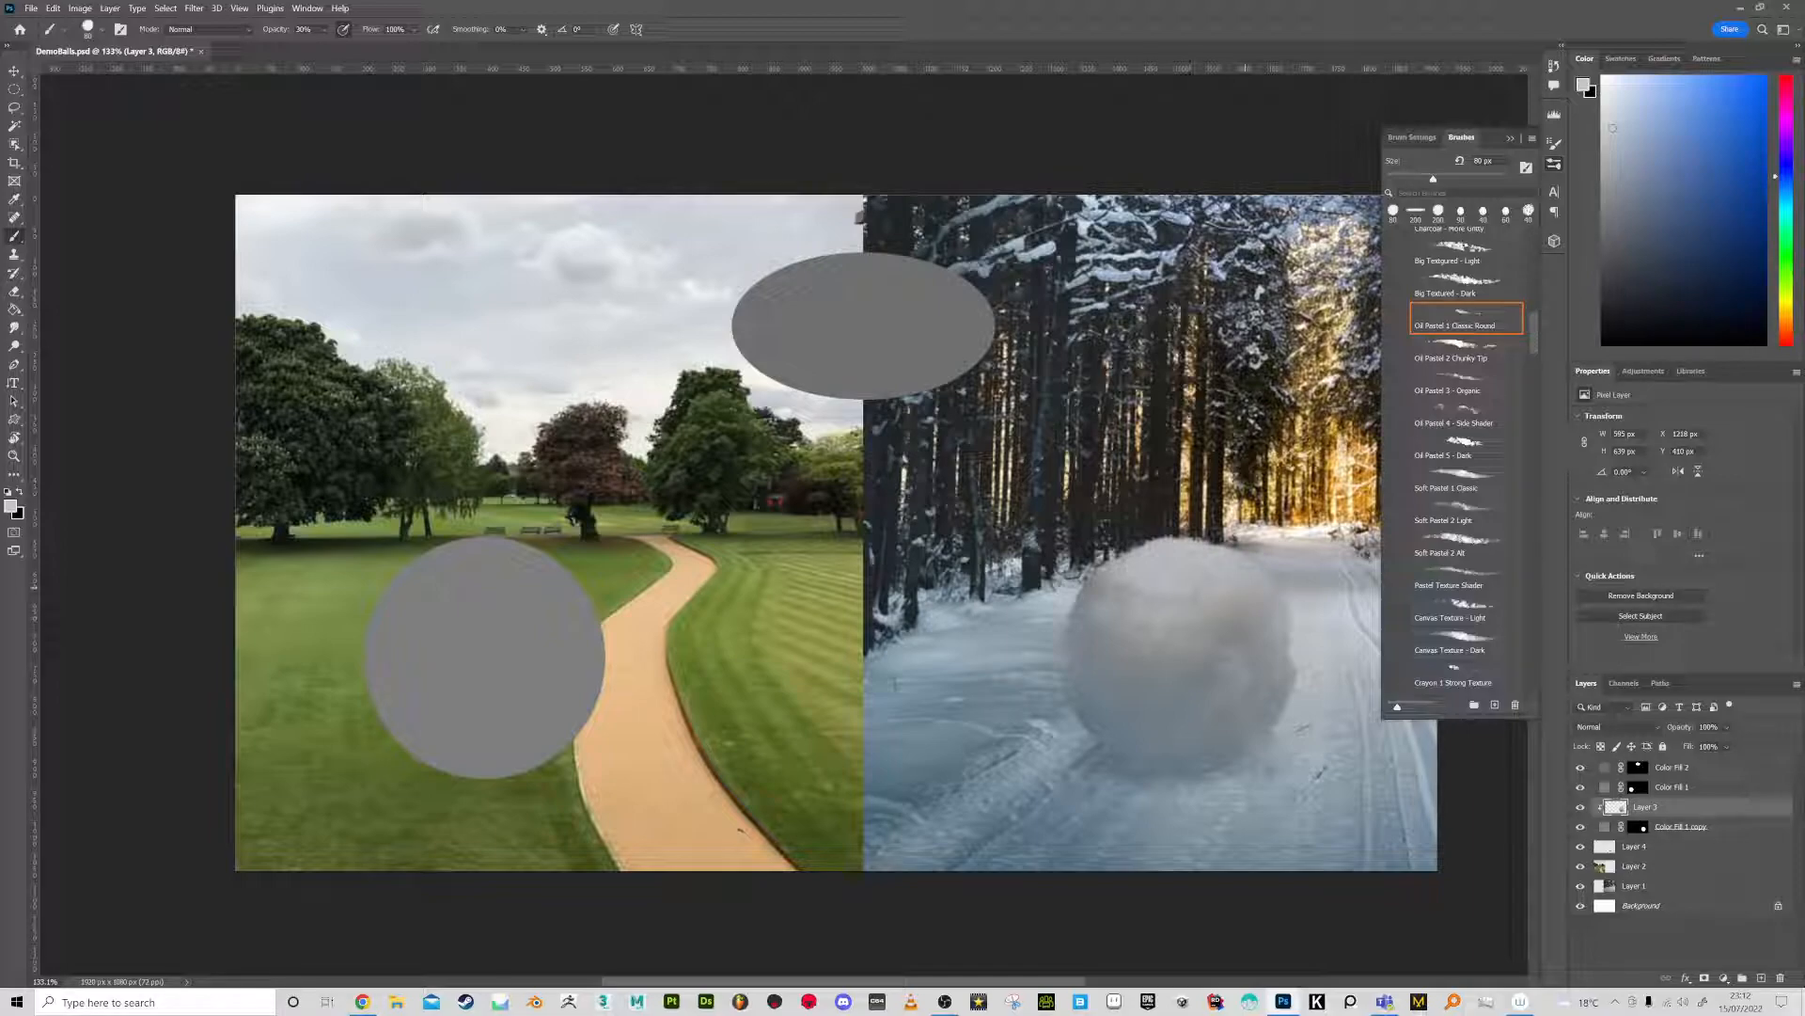
alt+click(1175, 685)
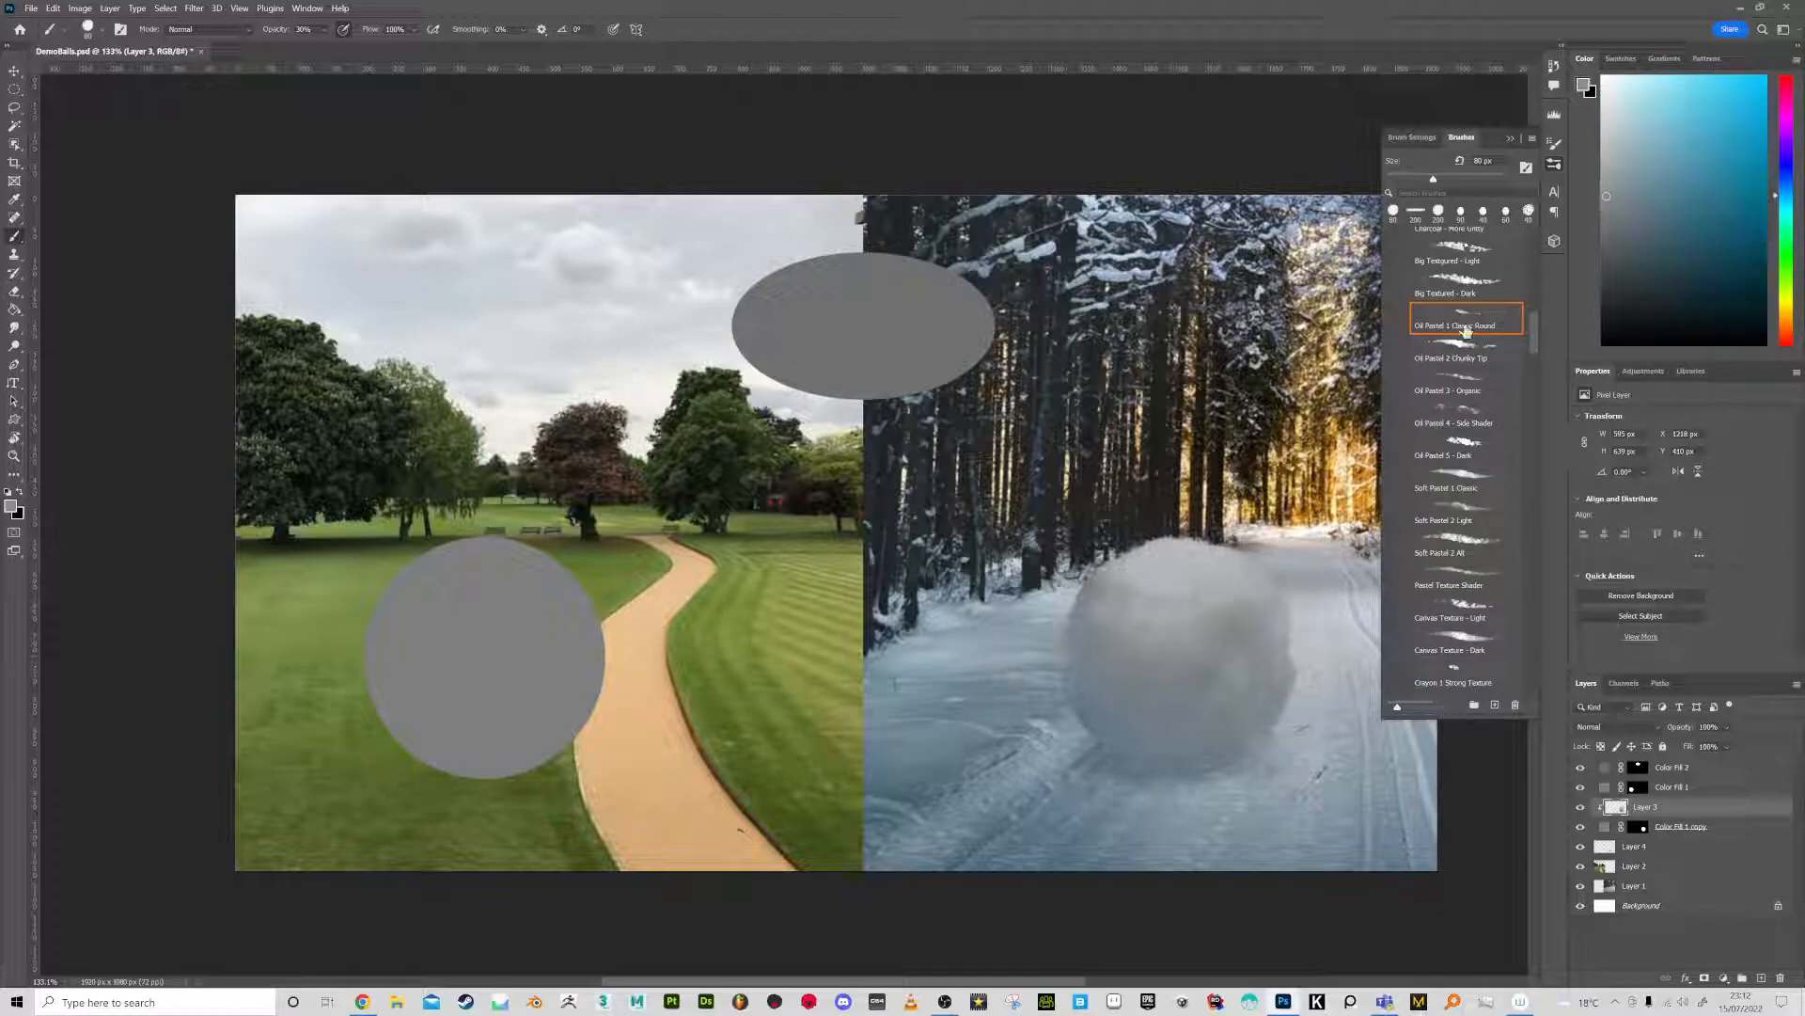
Reduce the Pencil Shader 3 Big brush to 80 px and paint a sampled light grey on the sphere's upper left
scroll(1532, 314, up, 6)
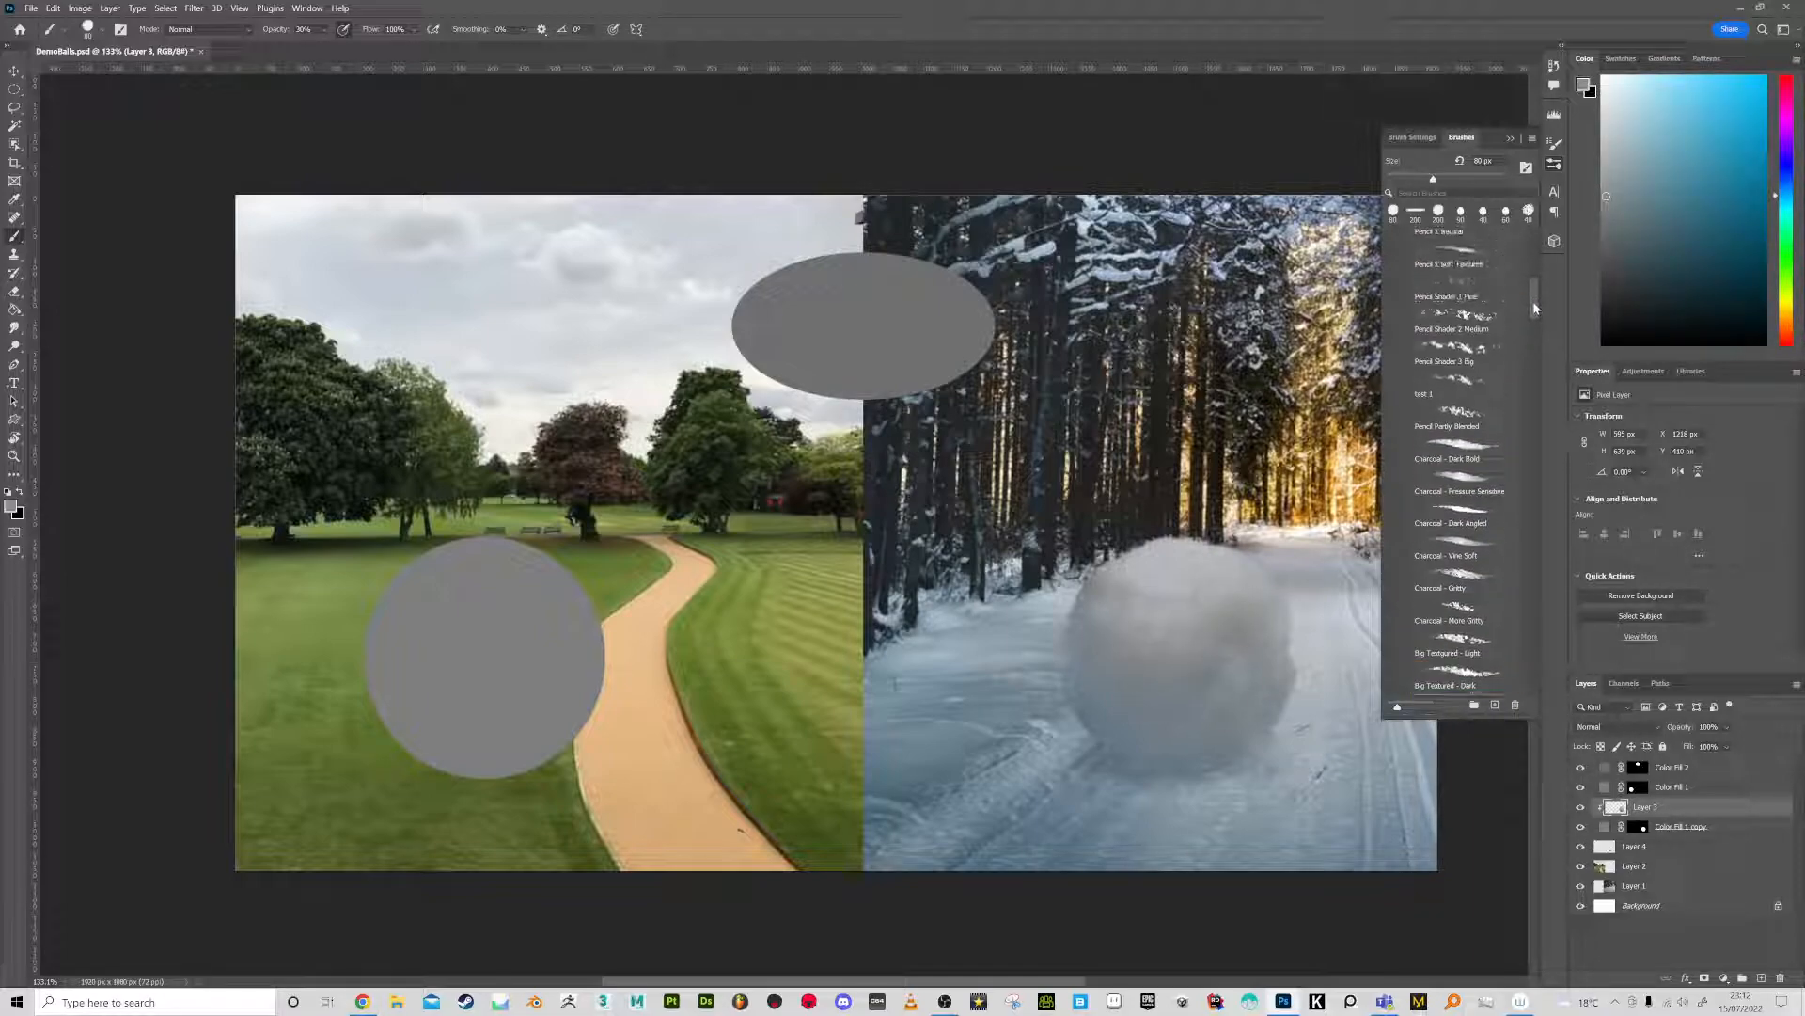
click(1479, 348)
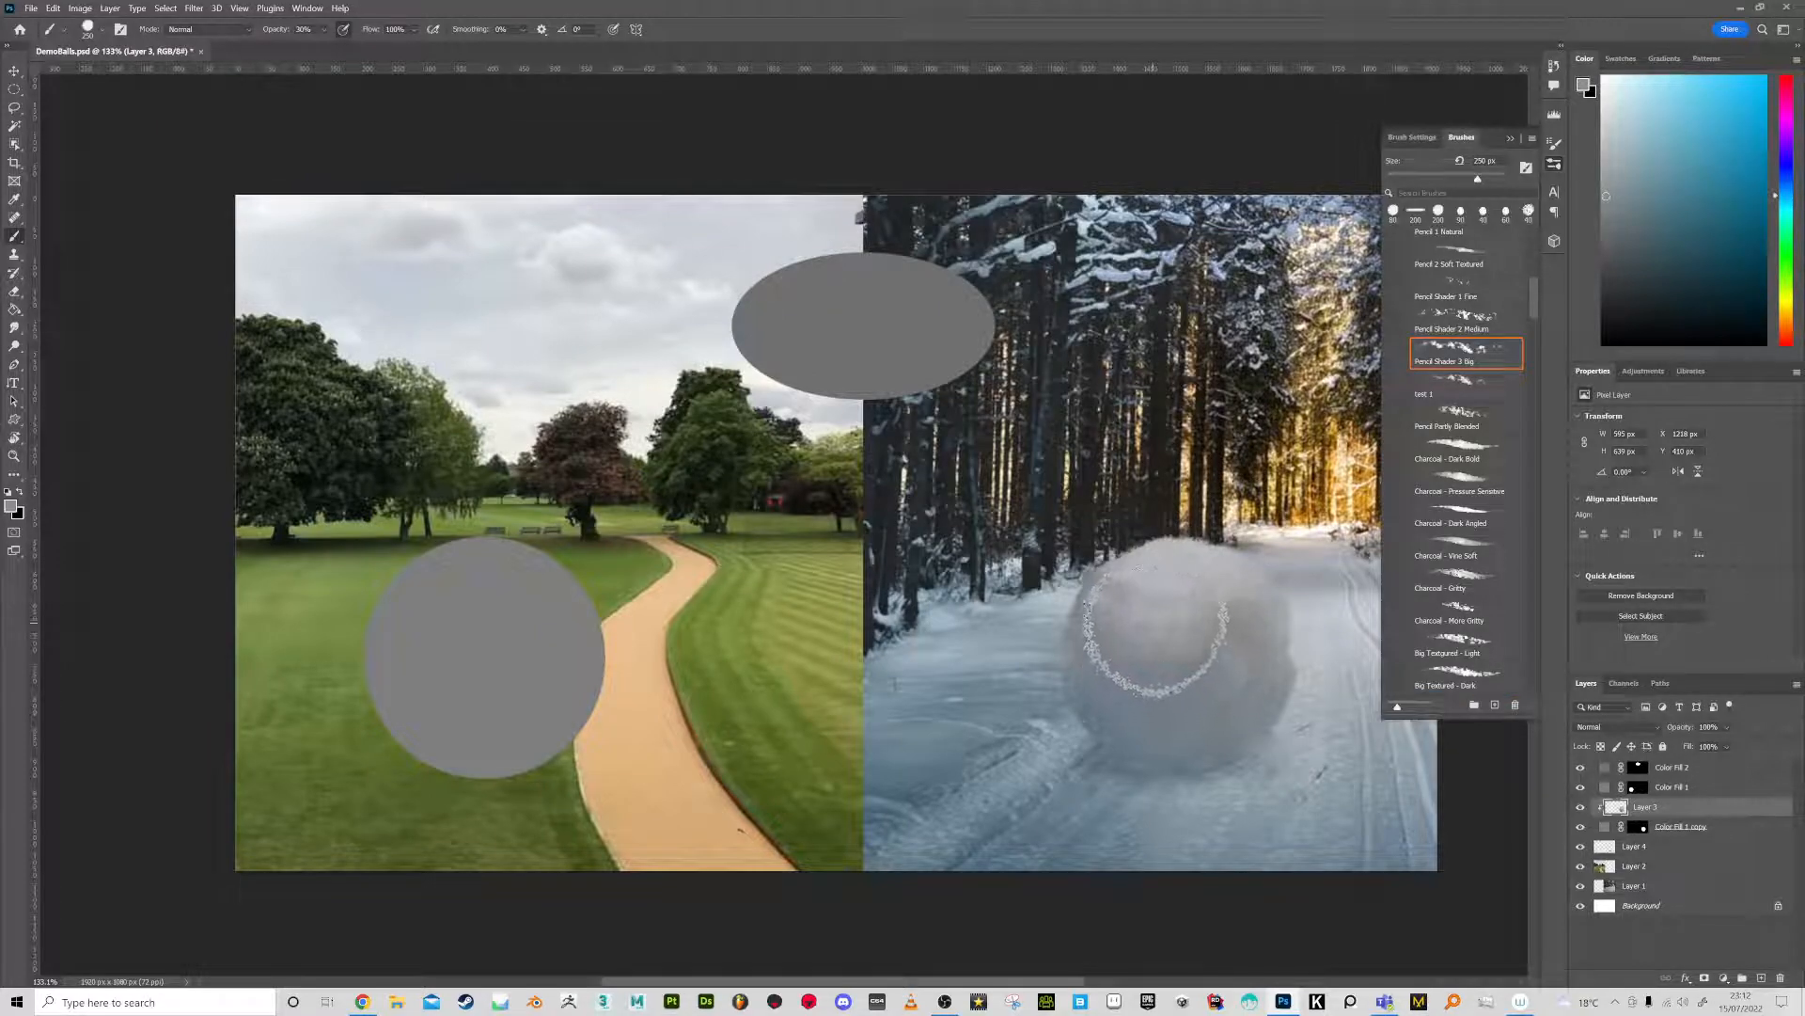
key(bracketleft)
key(bracketleft)
key(bracketleft)
key(bracketleft)
key(bracketleft)
key(bracketleft)
key(bracketleft)
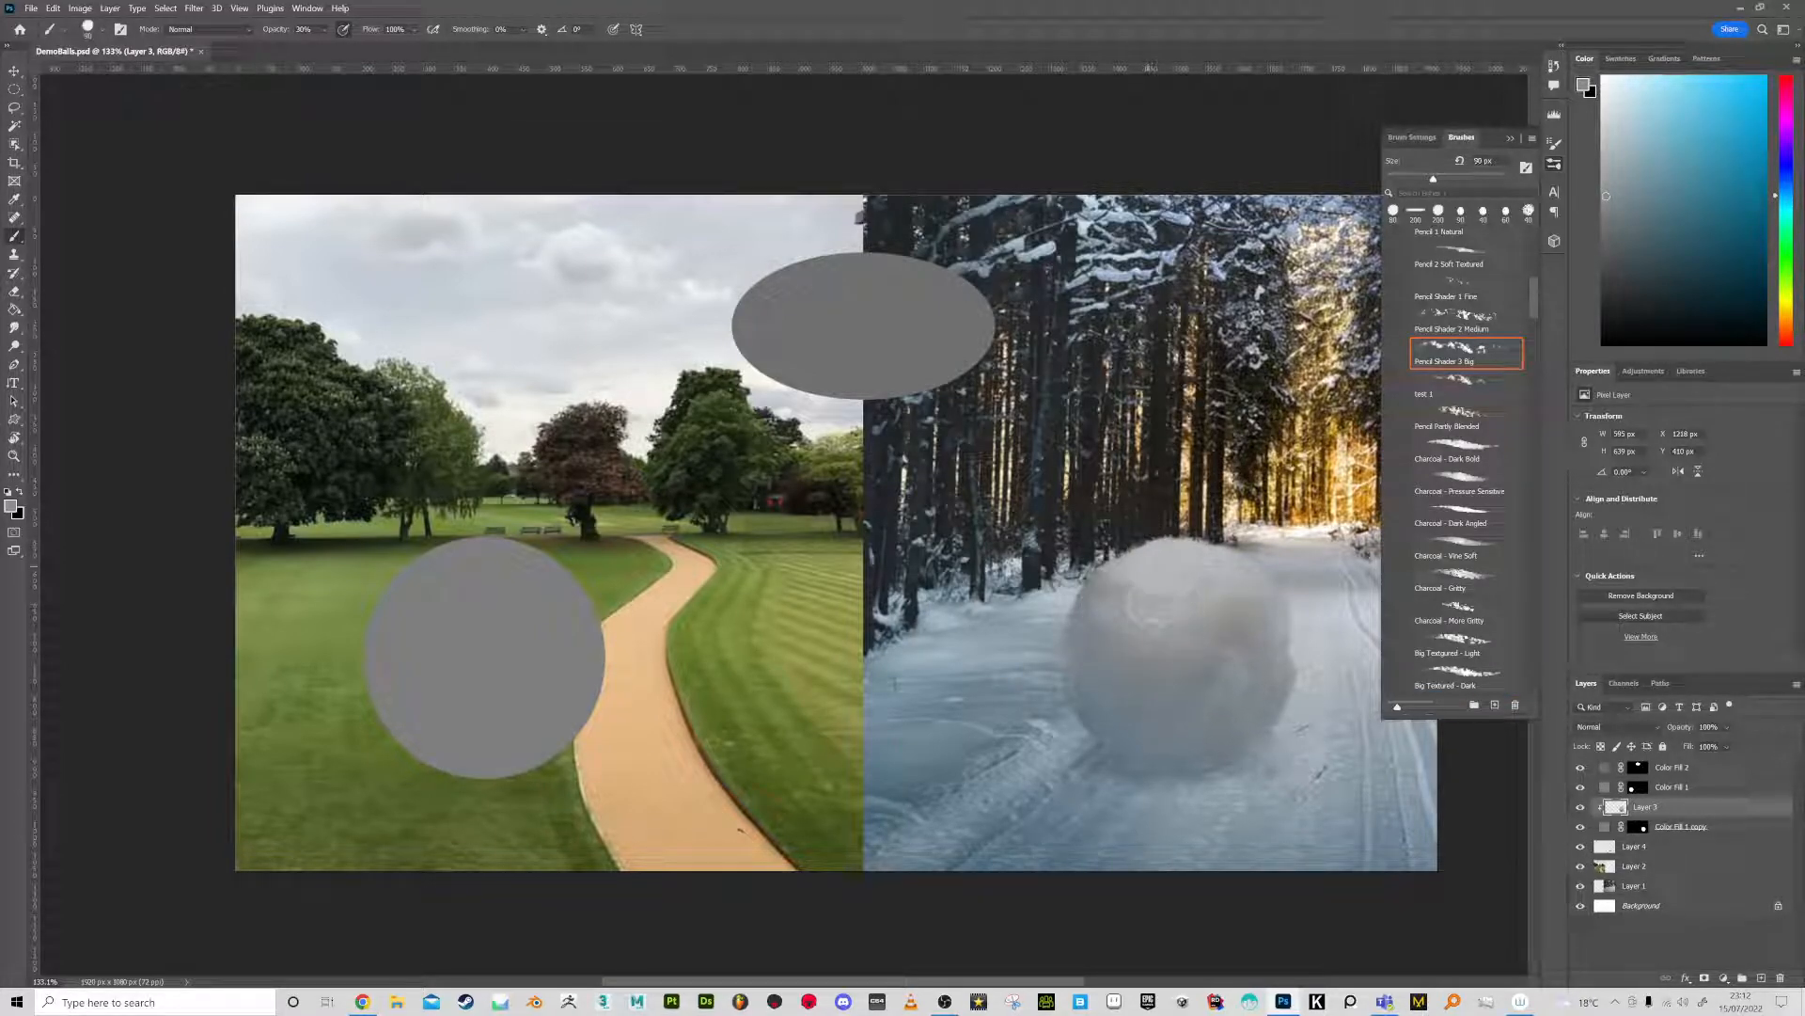
alt+click(1149, 582)
mouse_move(1129, 630)
mouse_down()
mouse_move(1119, 647)
mouse_move(1170, 649)
mouse_move(1111, 655)
mouse_move(1154, 656)
mouse_move(1104, 616)
mouse_move(1144, 684)
mouse_move(1132, 605)
mouse_up()
Texture the sphere's right side with sampled greys and add a highlight across its top using the bright snow colour from the path
alt+click(1178, 699)
alt+click(1162, 570)
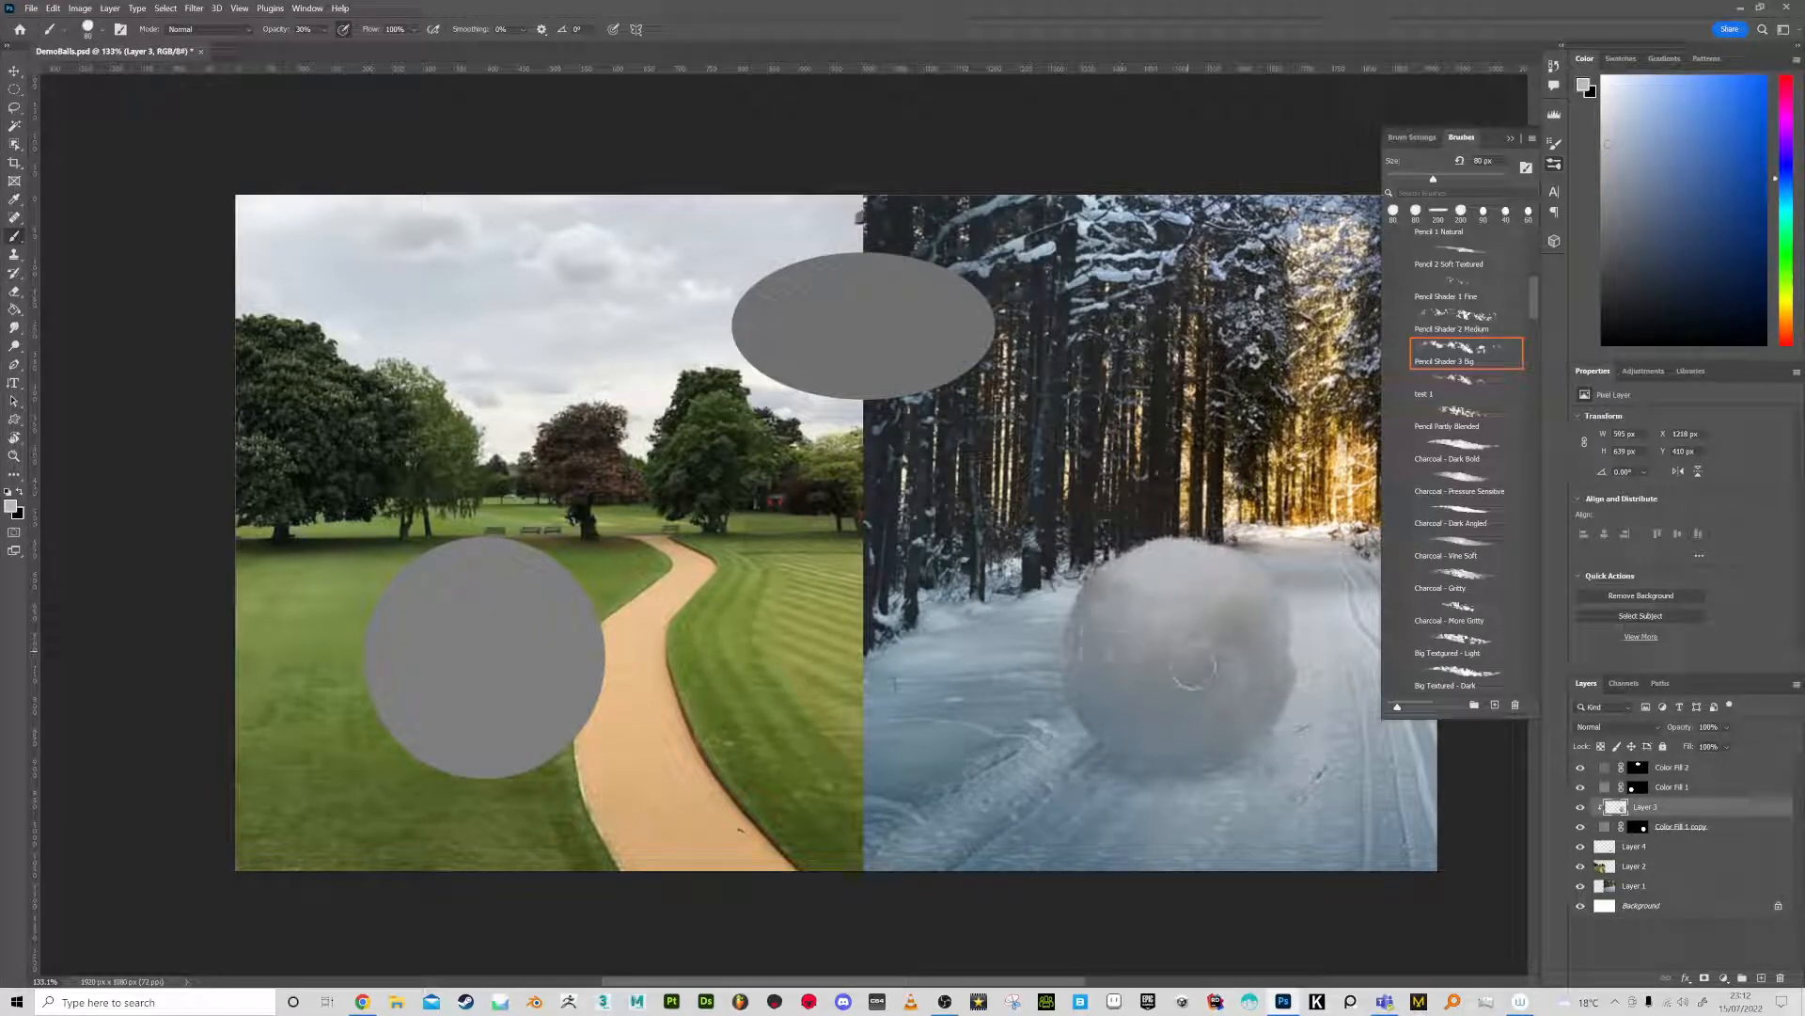
drag(1250, 688, 1275, 670)
alt+click(1307, 599)
drag(1284, 621, 1276, 593)
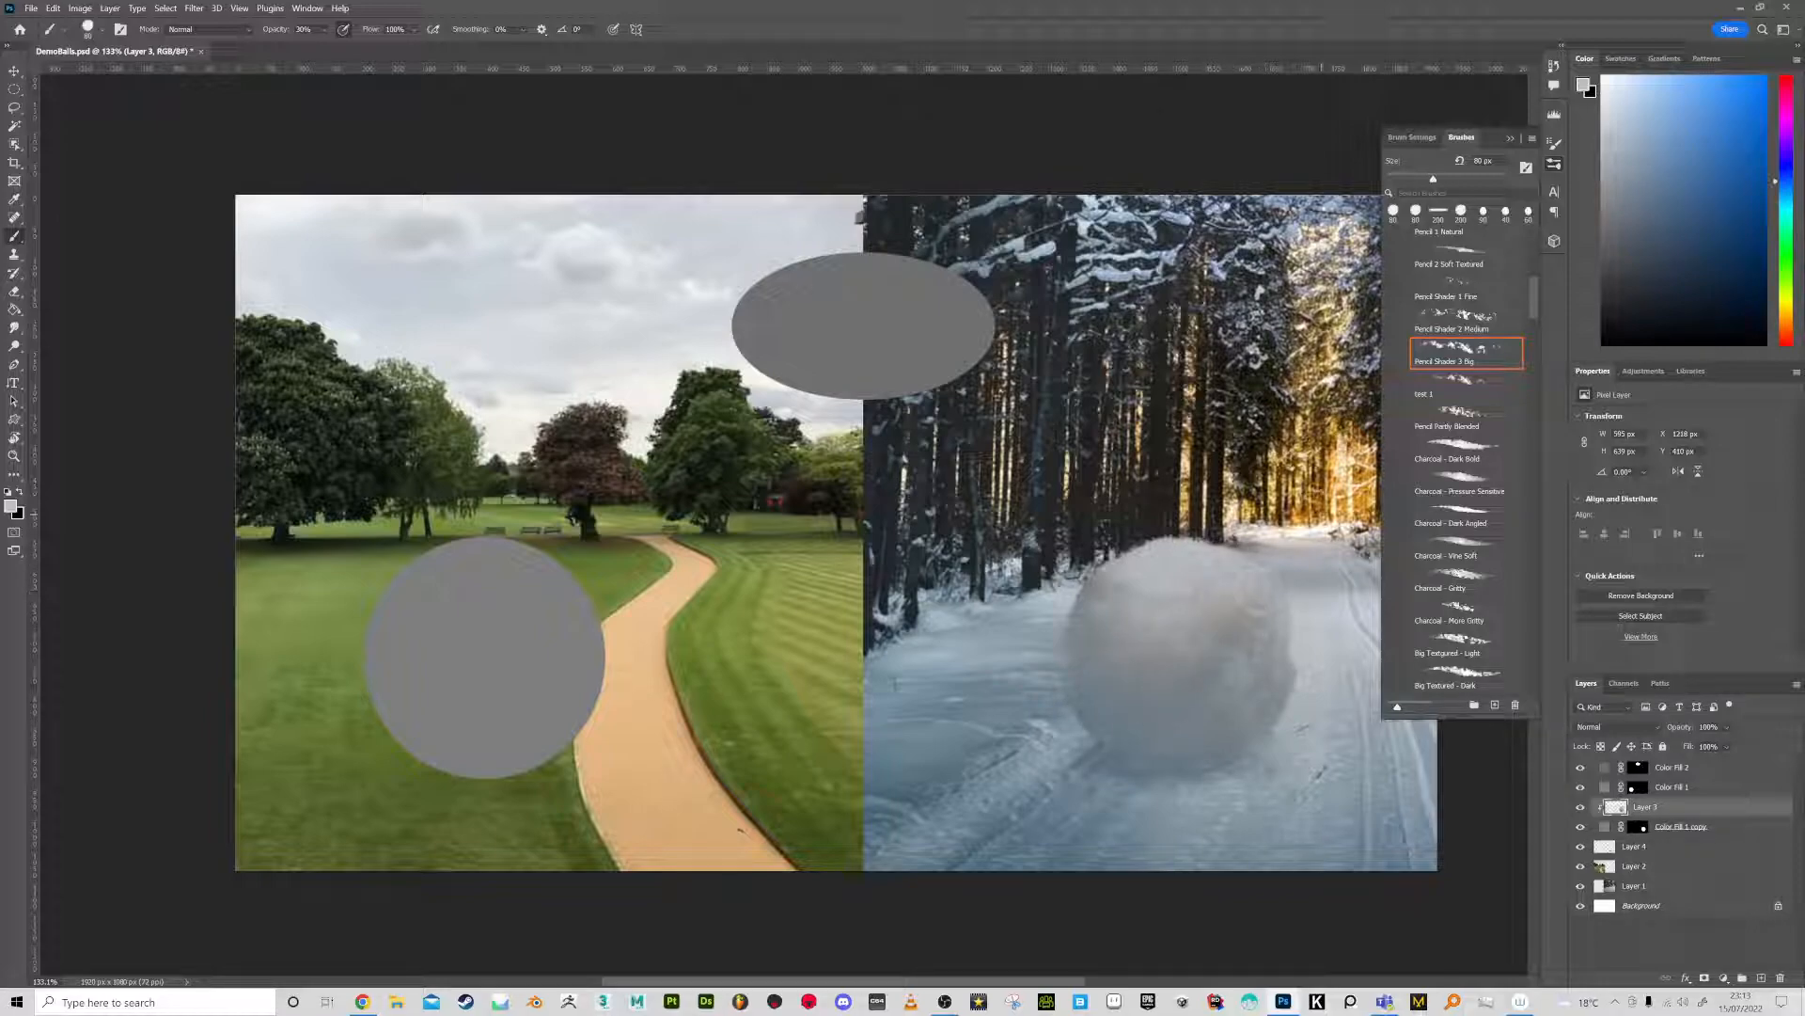
alt+click(1303, 528)
mouse_move(1160, 550)
mouse_down()
mouse_move(1193, 532)
mouse_move(1149, 536)
mouse_move(1222, 557)
mouse_up()
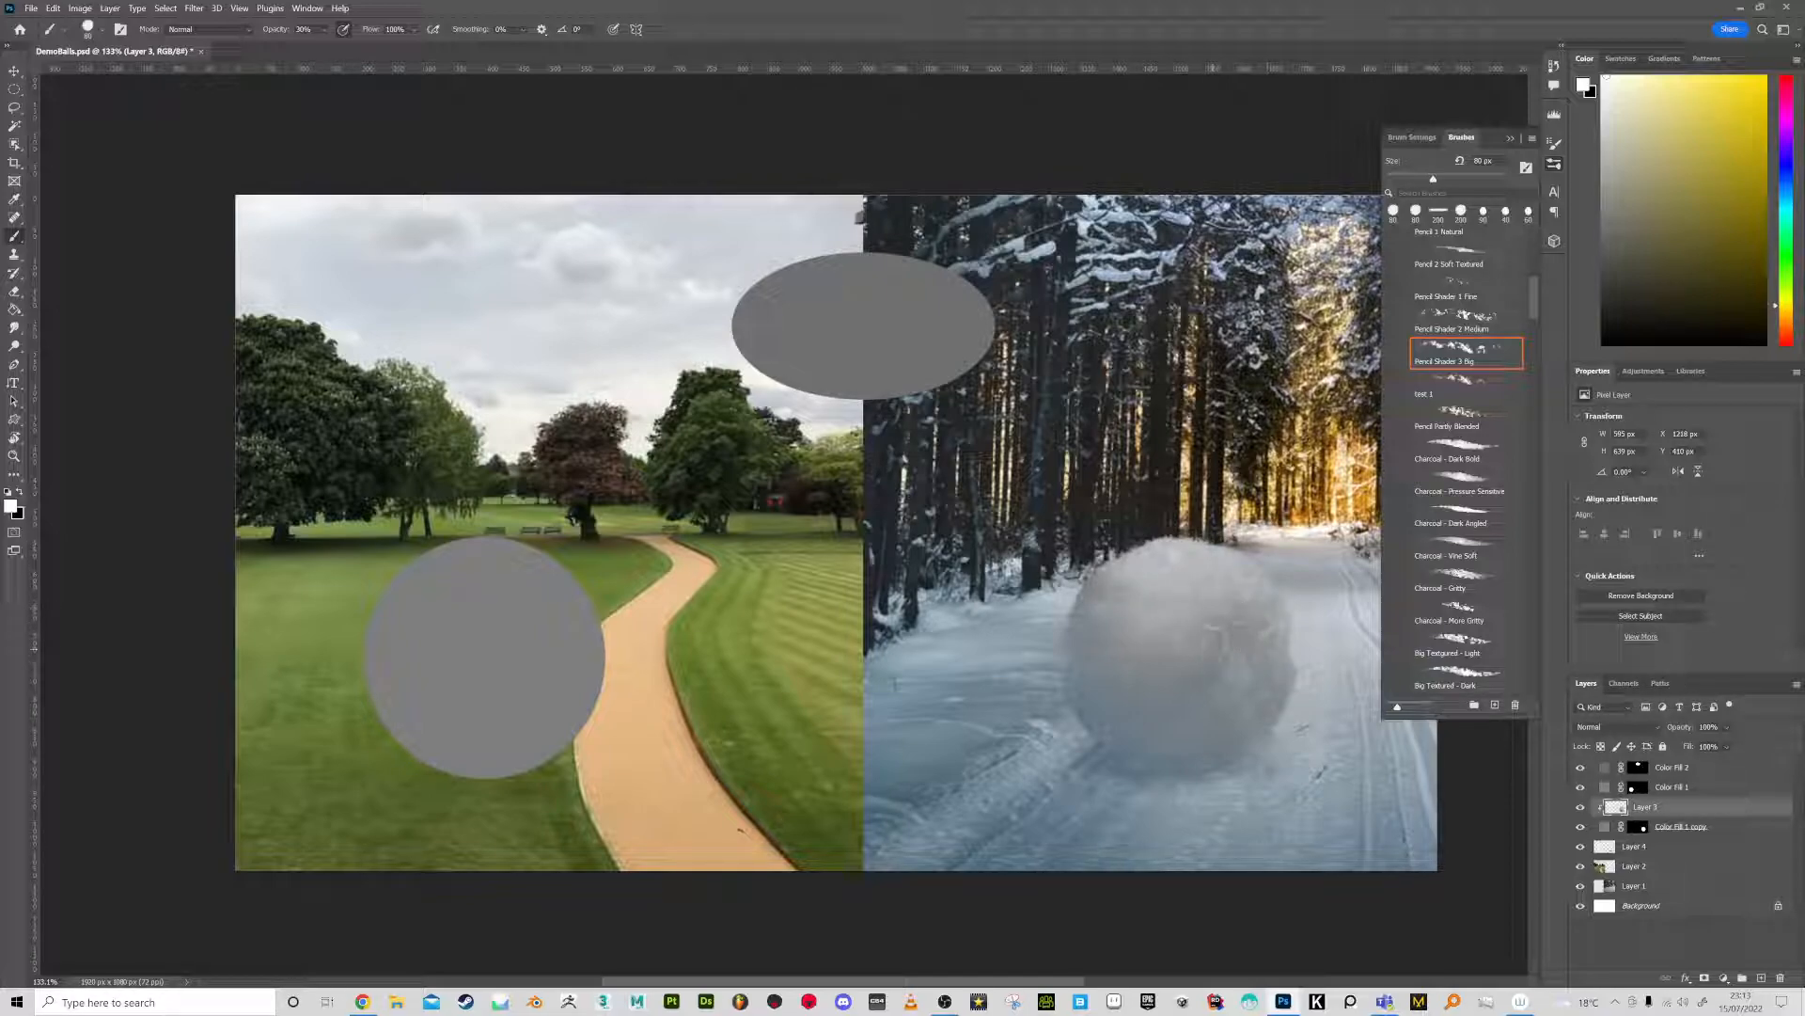
Sample a blue-grey from the sphere's underside and darken the colour for shading its lower area
alt+click(1220, 746)
click(1637, 215)
drag(1636, 215, 1634, 227)
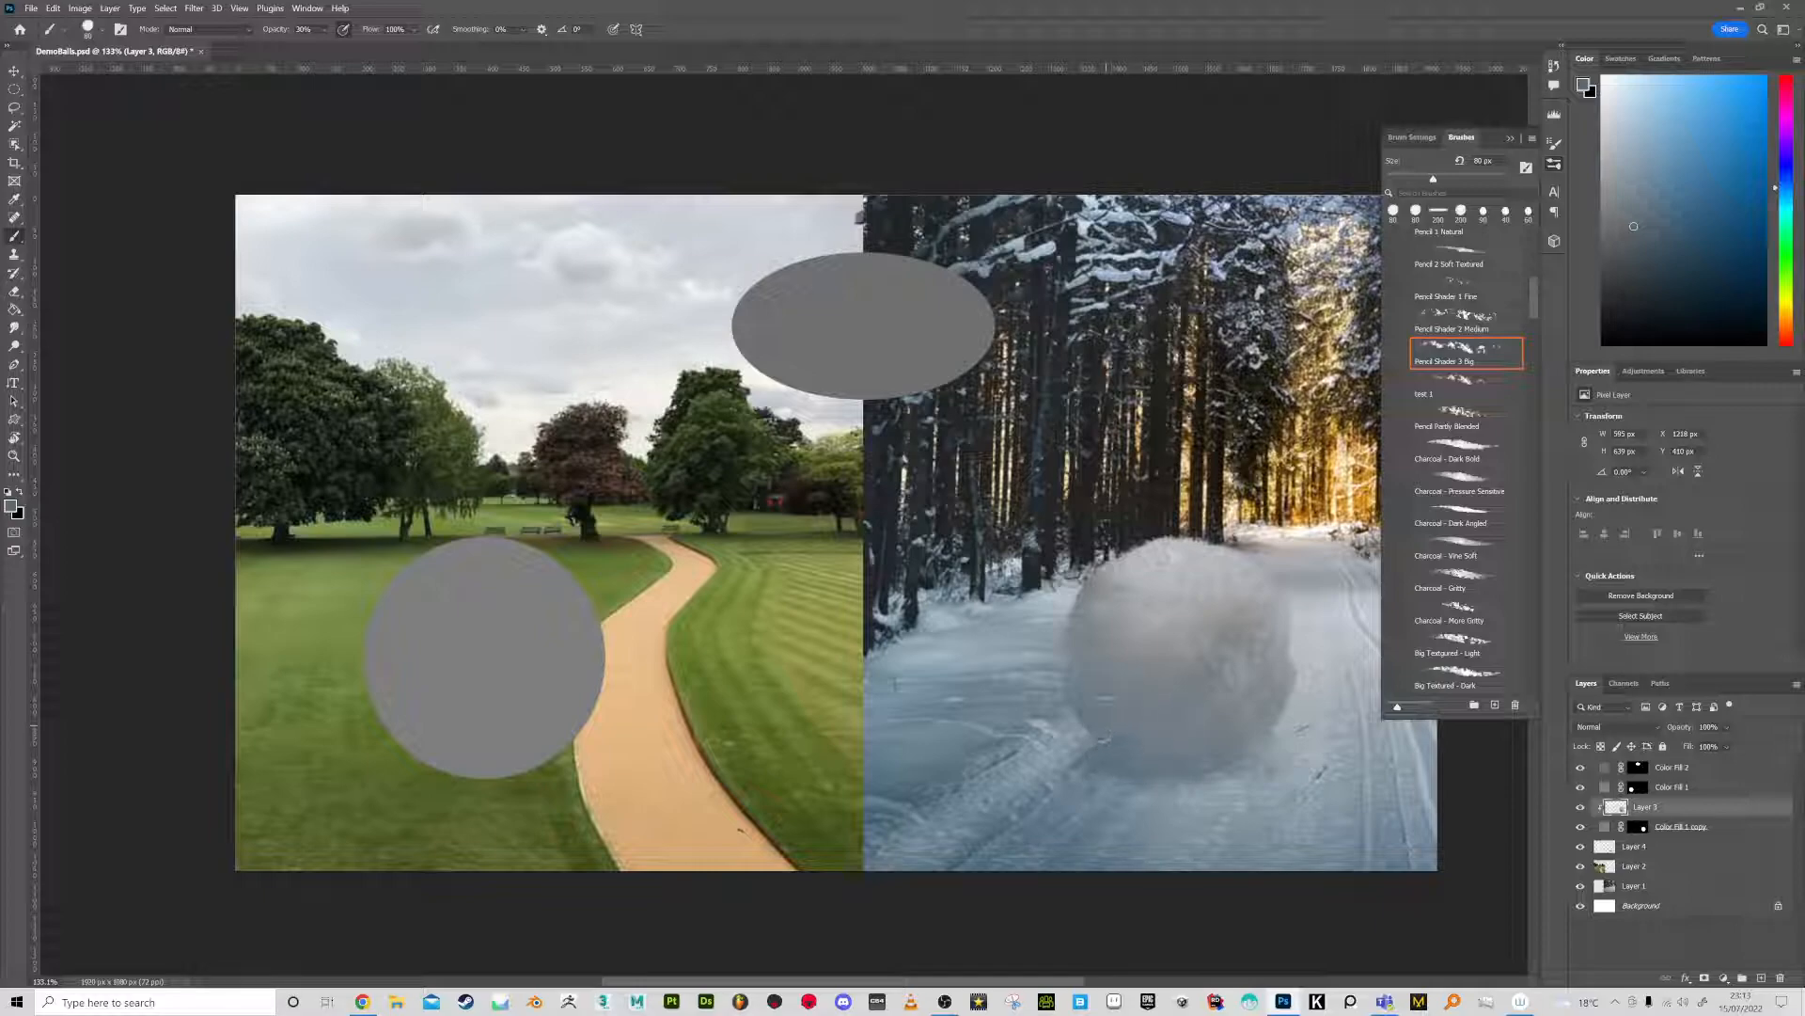
click(1629, 238)
mouse_move(1653, 231)
mouse_down()
mouse_move(1725, 238)
mouse_move(1728, 119)
mouse_move(1726, 168)
mouse_move(1721, 146)
mouse_up()
mouse_move(1722, 146)
mouse_down()
mouse_move(1633, 291)
mouse_move(1632, 241)
mouse_up()
Texture the sphere's lower left with the Charcoal - More Gritty brush, and switch to Charcoal - Pressure Sensitive at 125 px
click(1465, 613)
mouse_move(1134, 681)
mouse_down()
mouse_move(1104, 680)
mouse_move(1132, 709)
mouse_move(1119, 671)
mouse_up()
alt+click(1156, 640)
click(1477, 486)
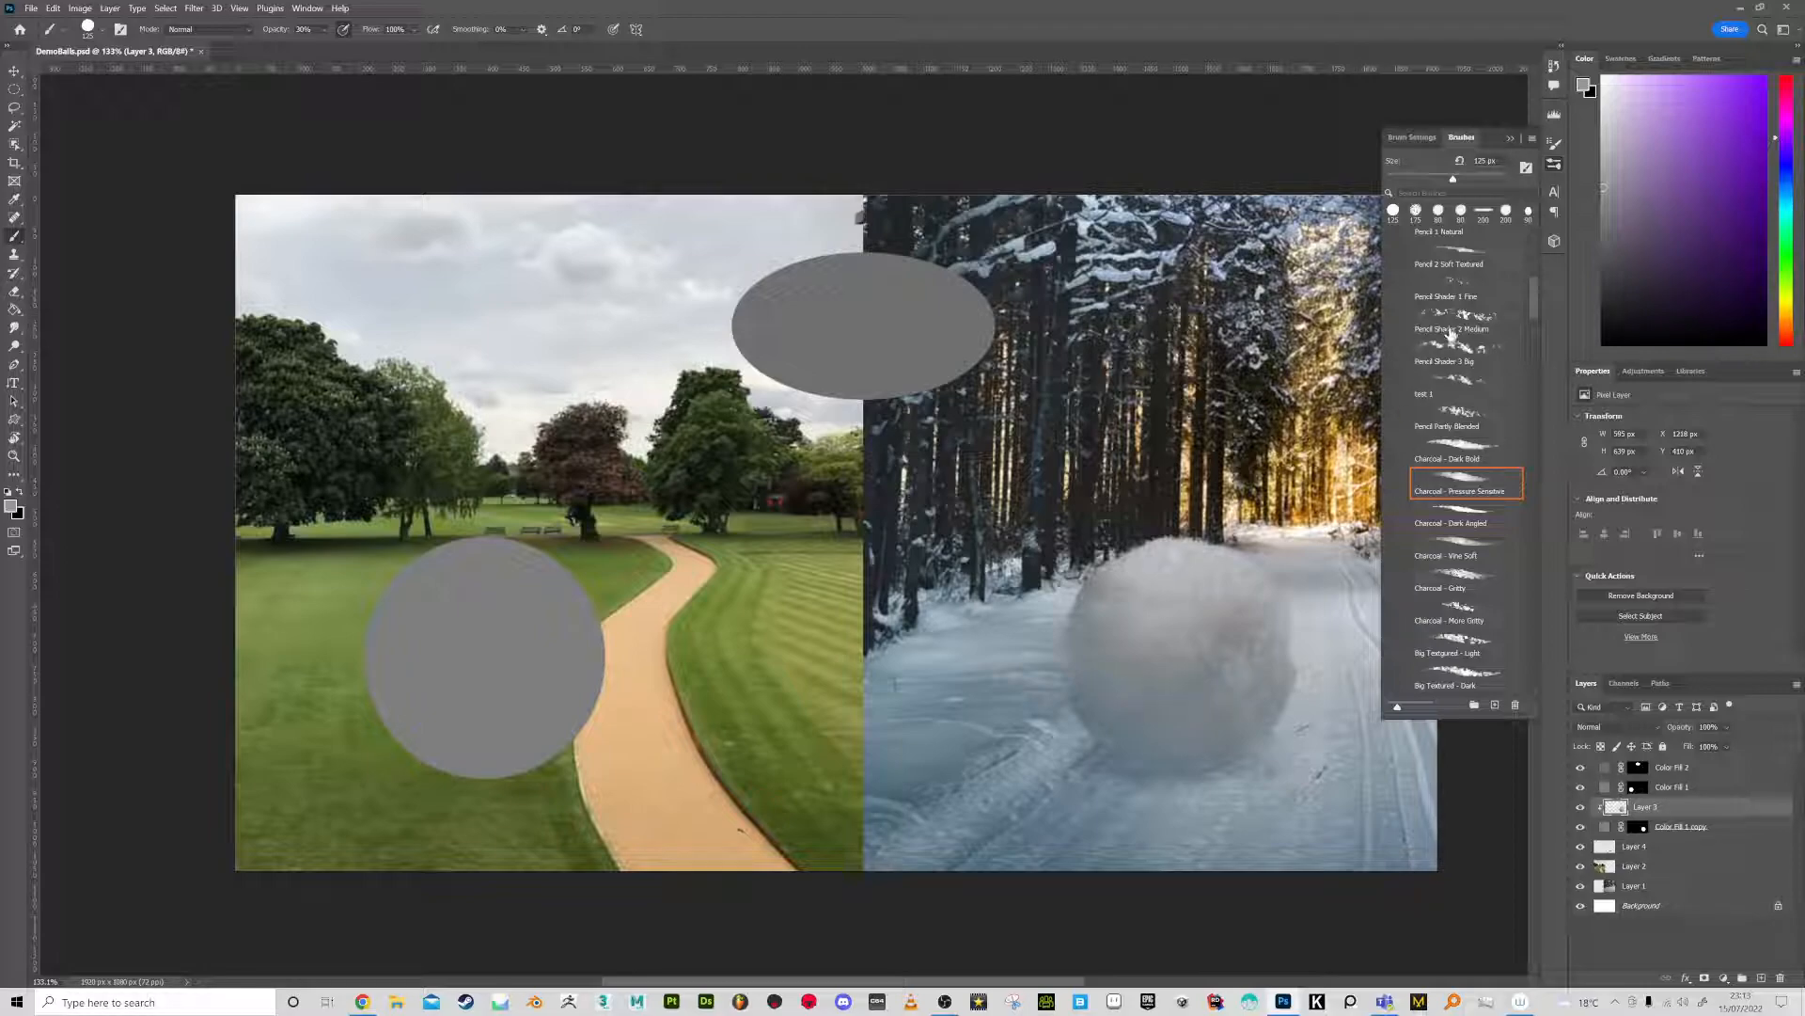
click(1510, 138)
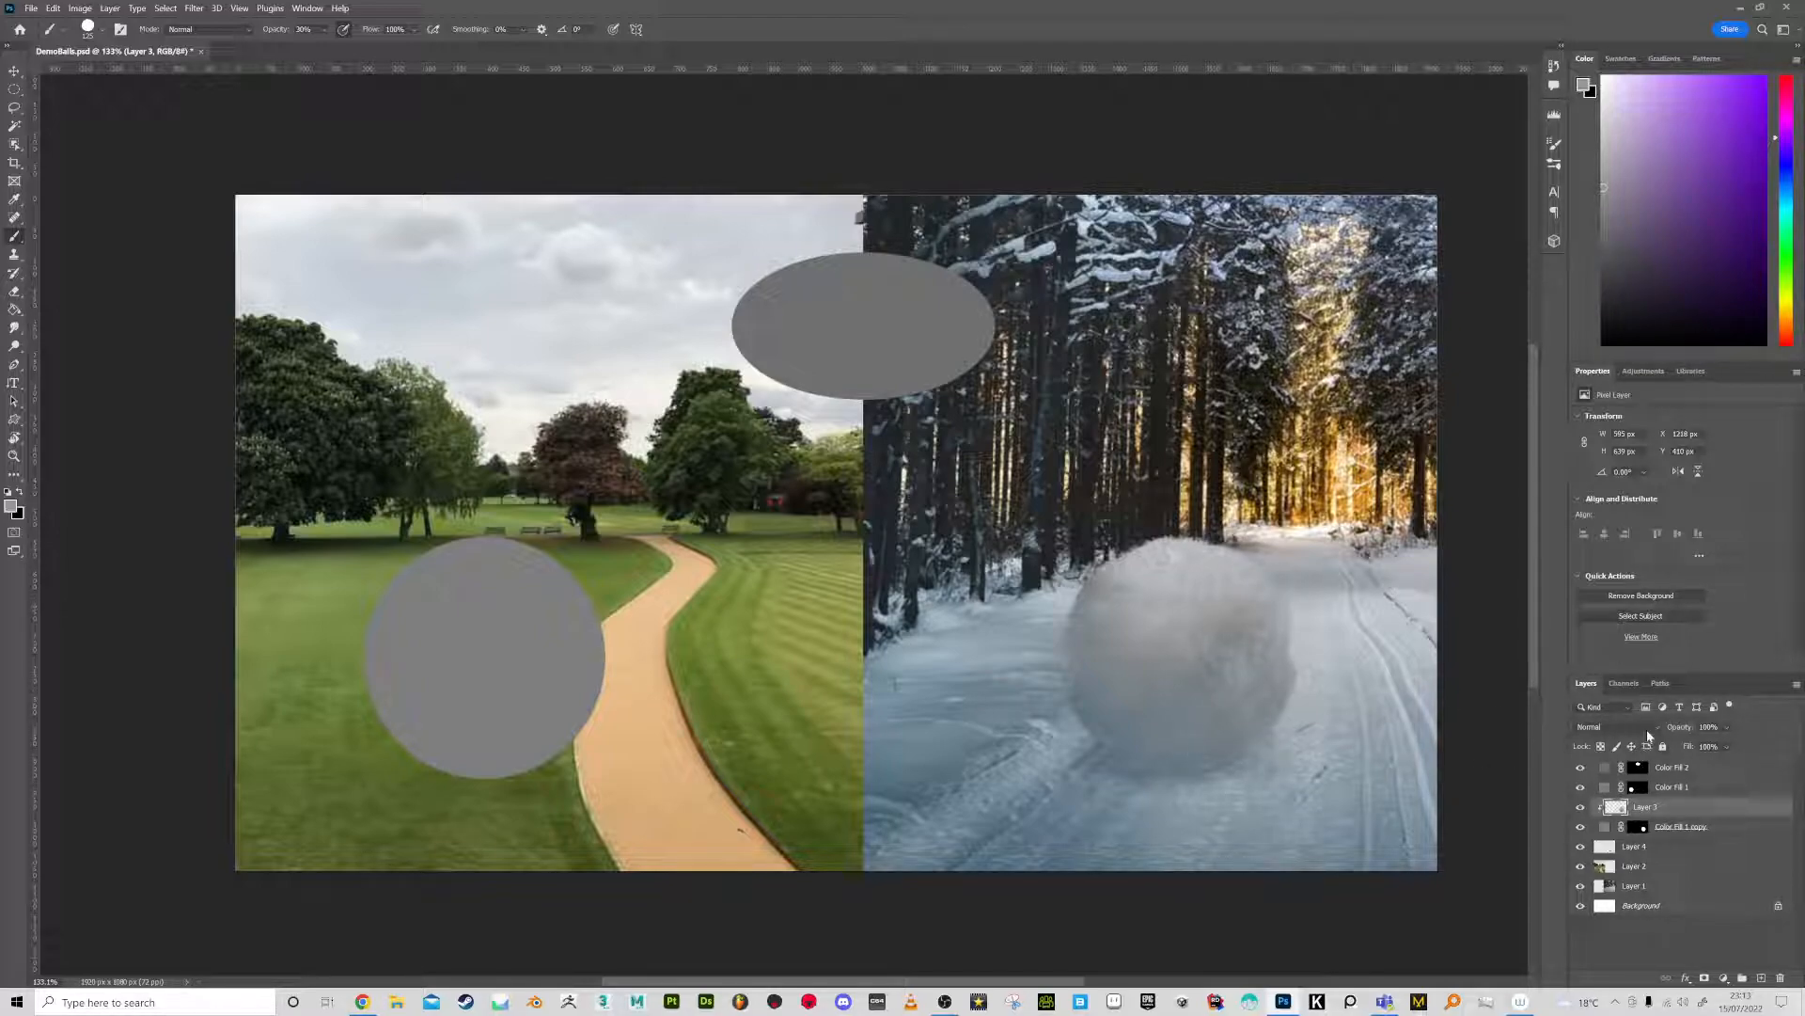
Adjust Layer 3's contrast with Levels and sample blue-greys from the sphere's shaded left side to blend that edge
key(ctrl+l)
drag(1327, 518, 1478, 309)
drag(1410, 475, 1485, 470)
drag(1573, 471, 1562, 470)
click(1629, 336)
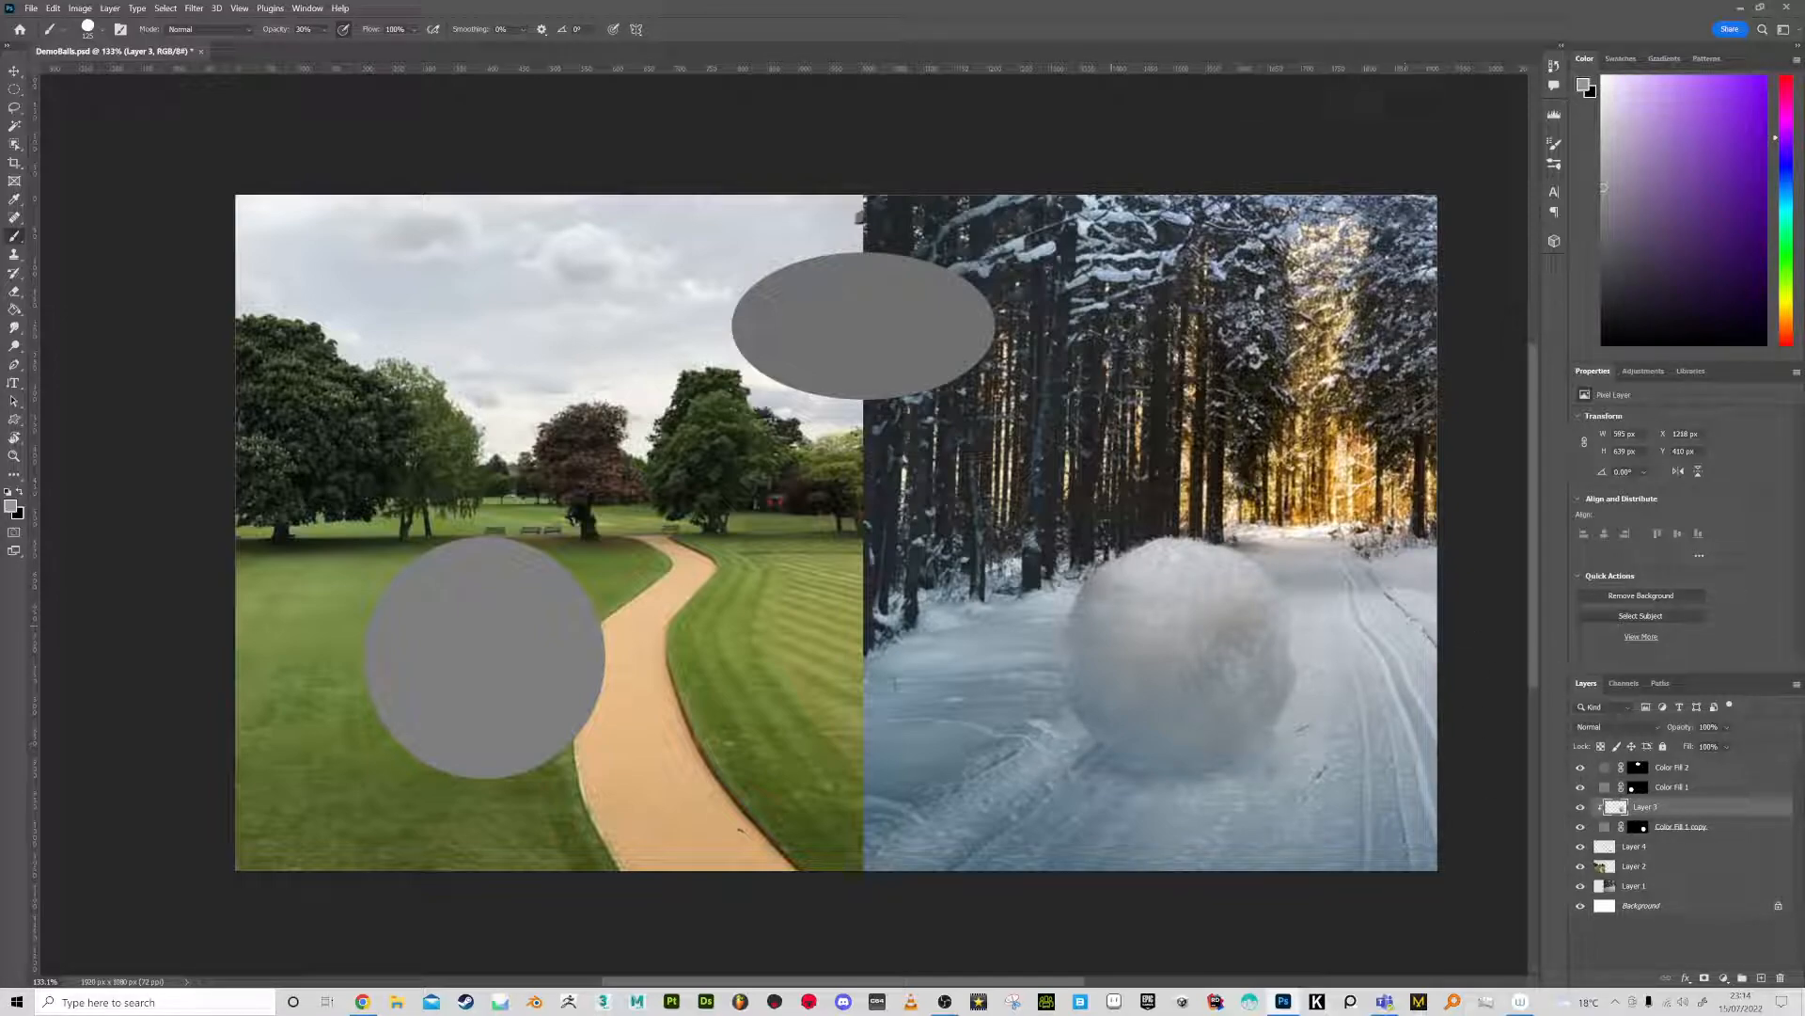
alt+click(1087, 696)
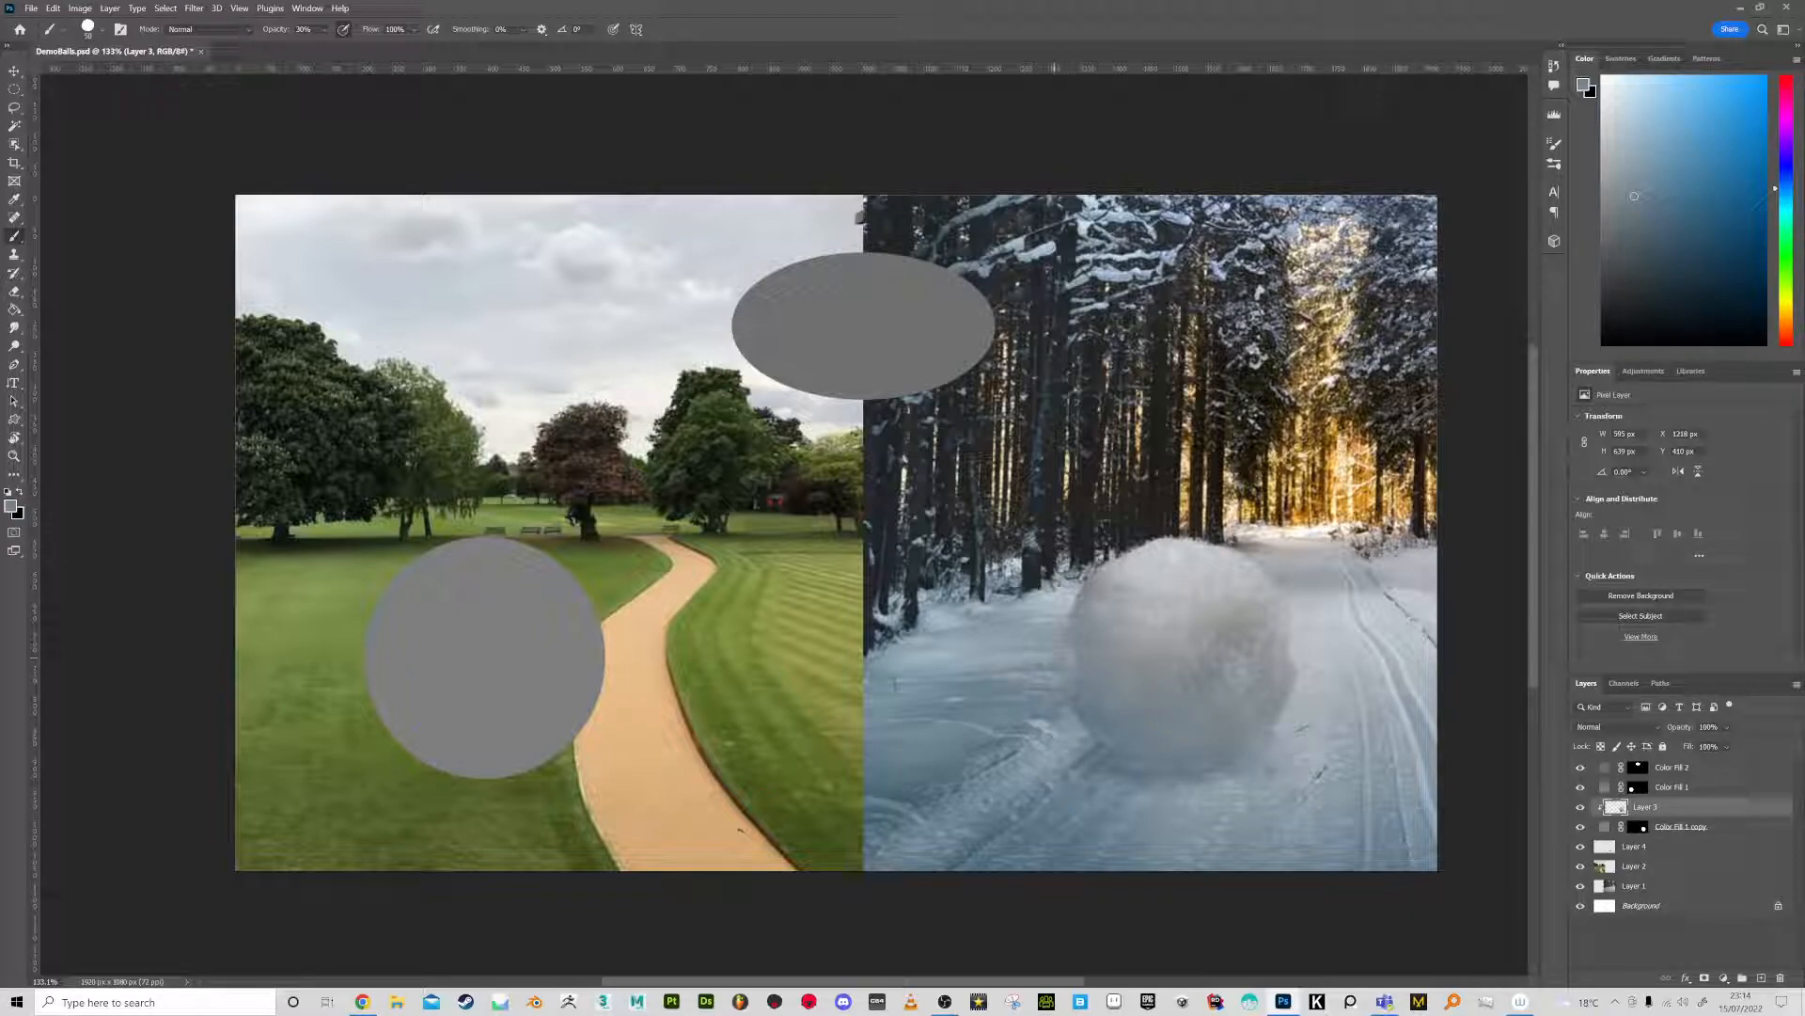
alt+click(1102, 694)
View the Color Fill 1 copy mask on its own, paint white to repair its top edge, and return to the image
click(1637, 787)
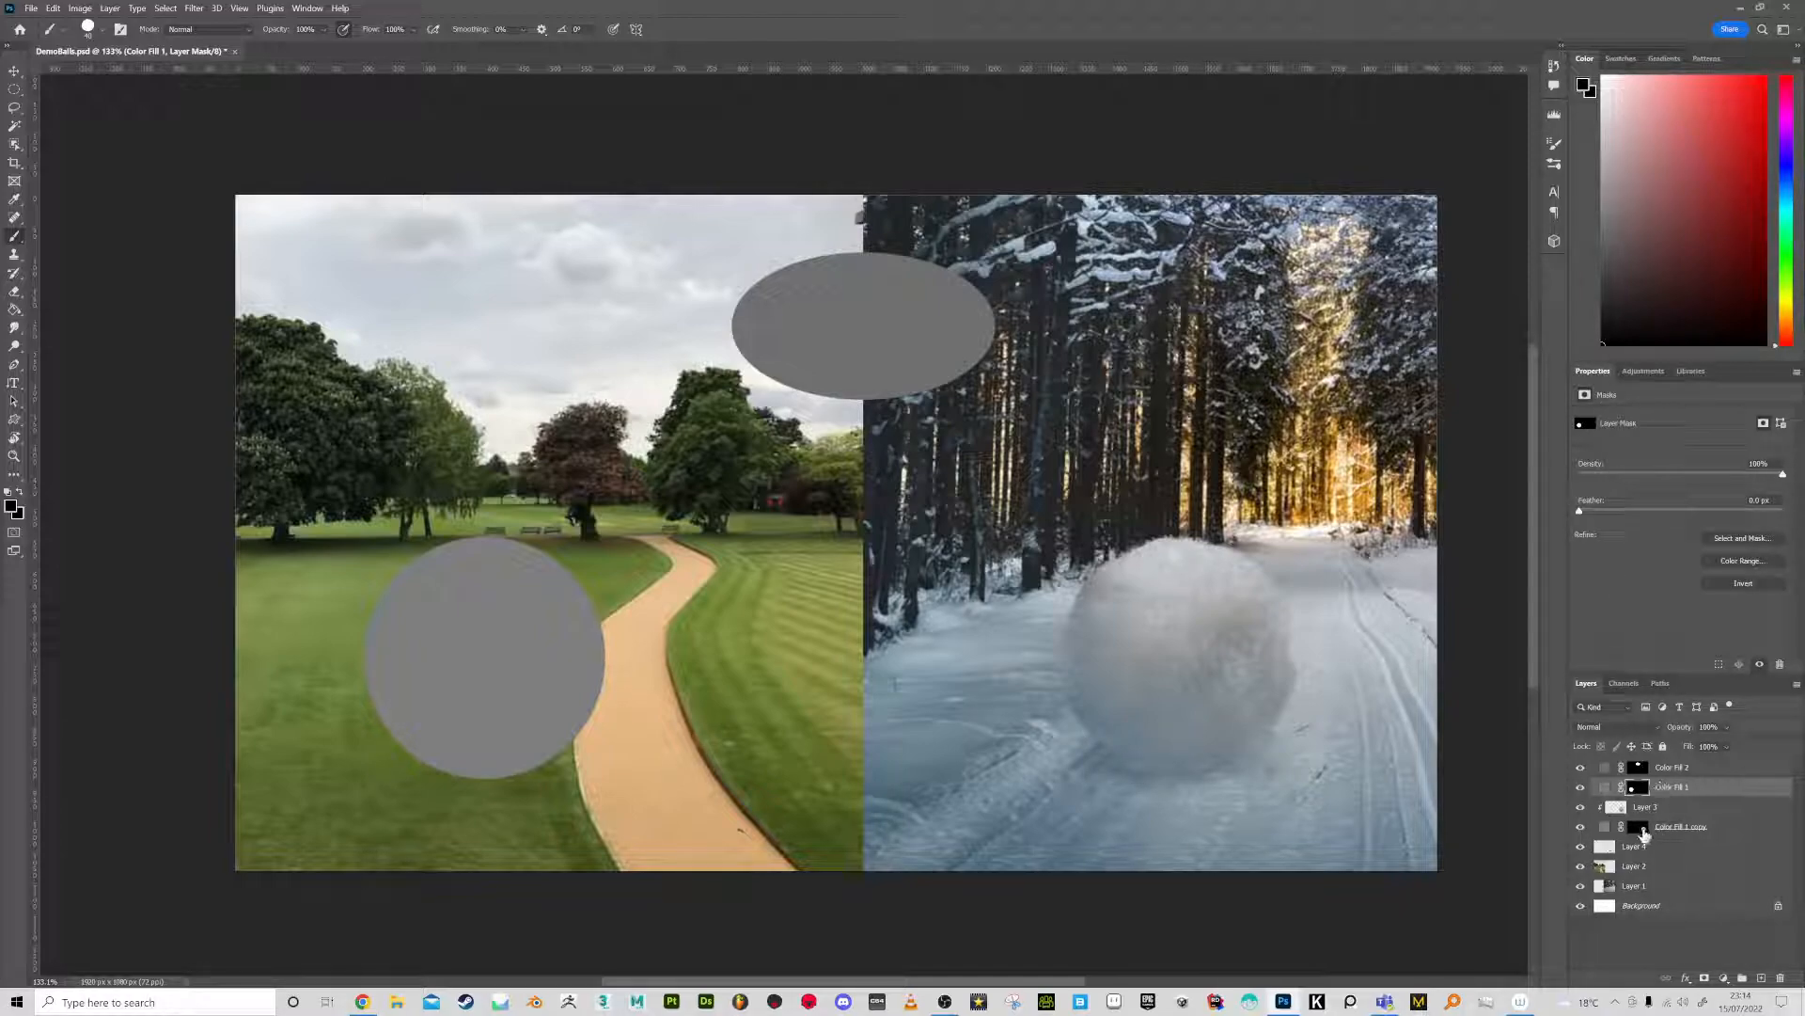
click(1638, 827)
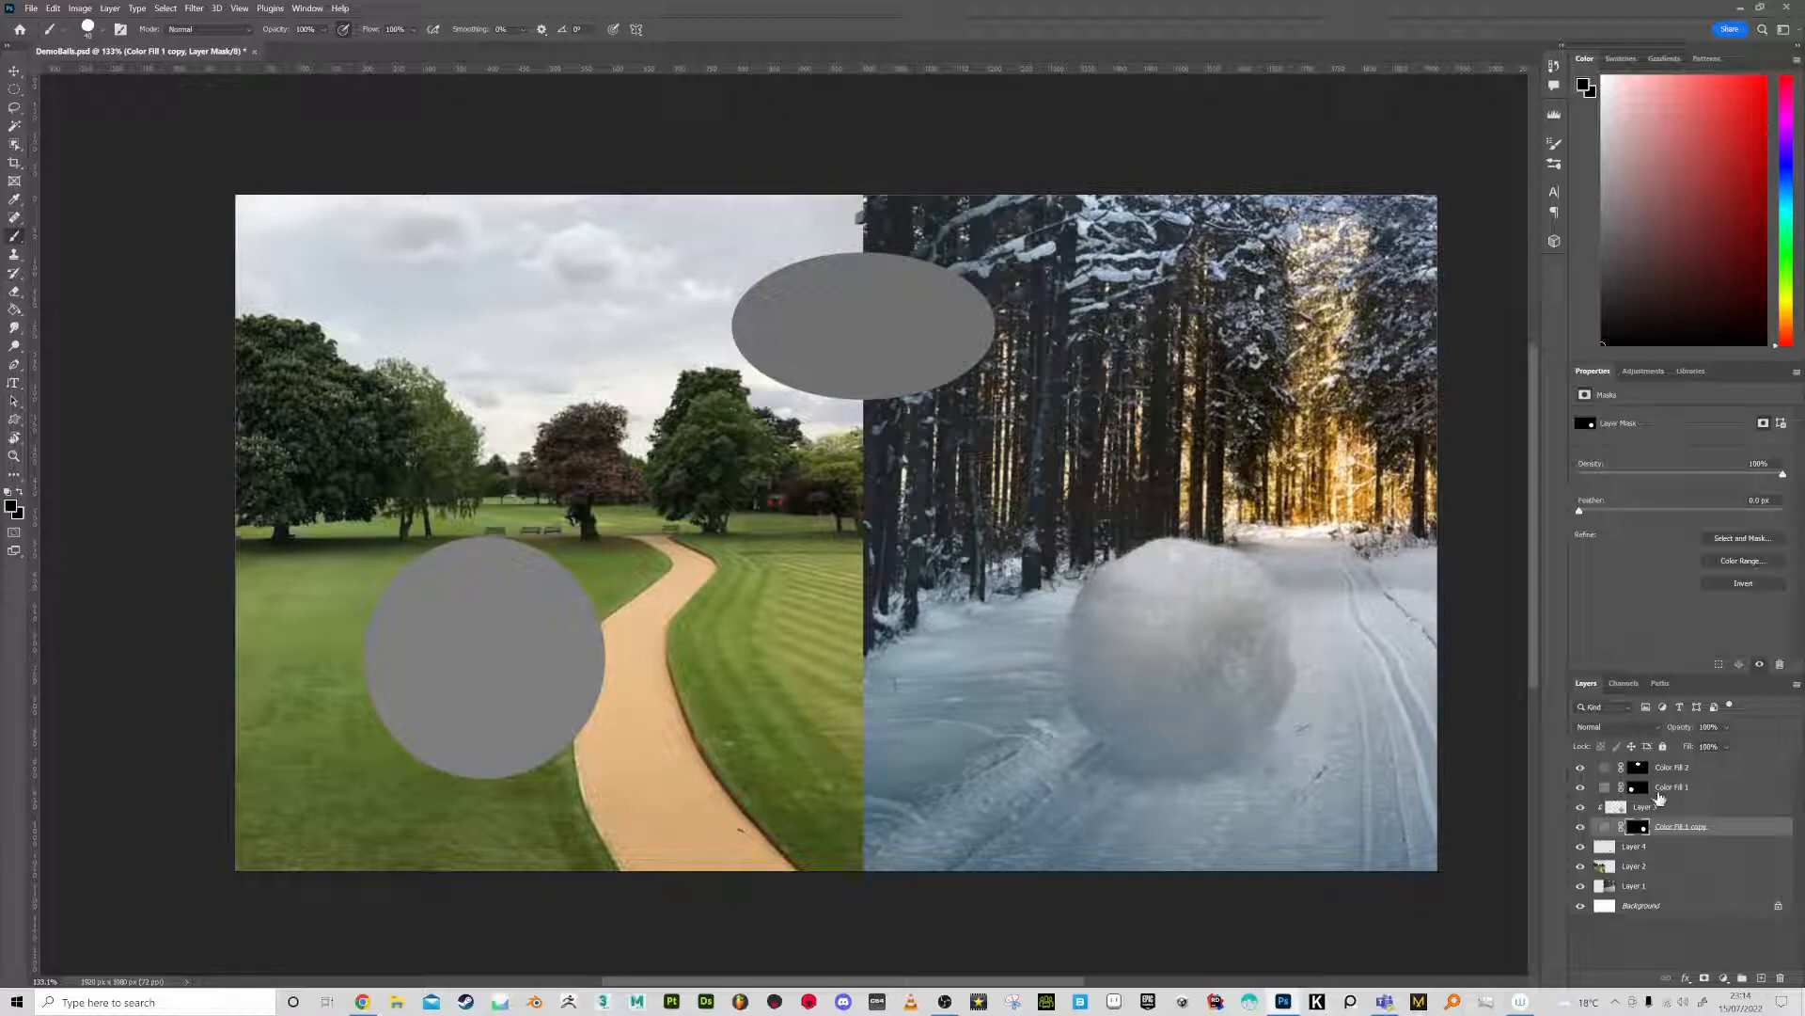
alt+click(1638, 827)
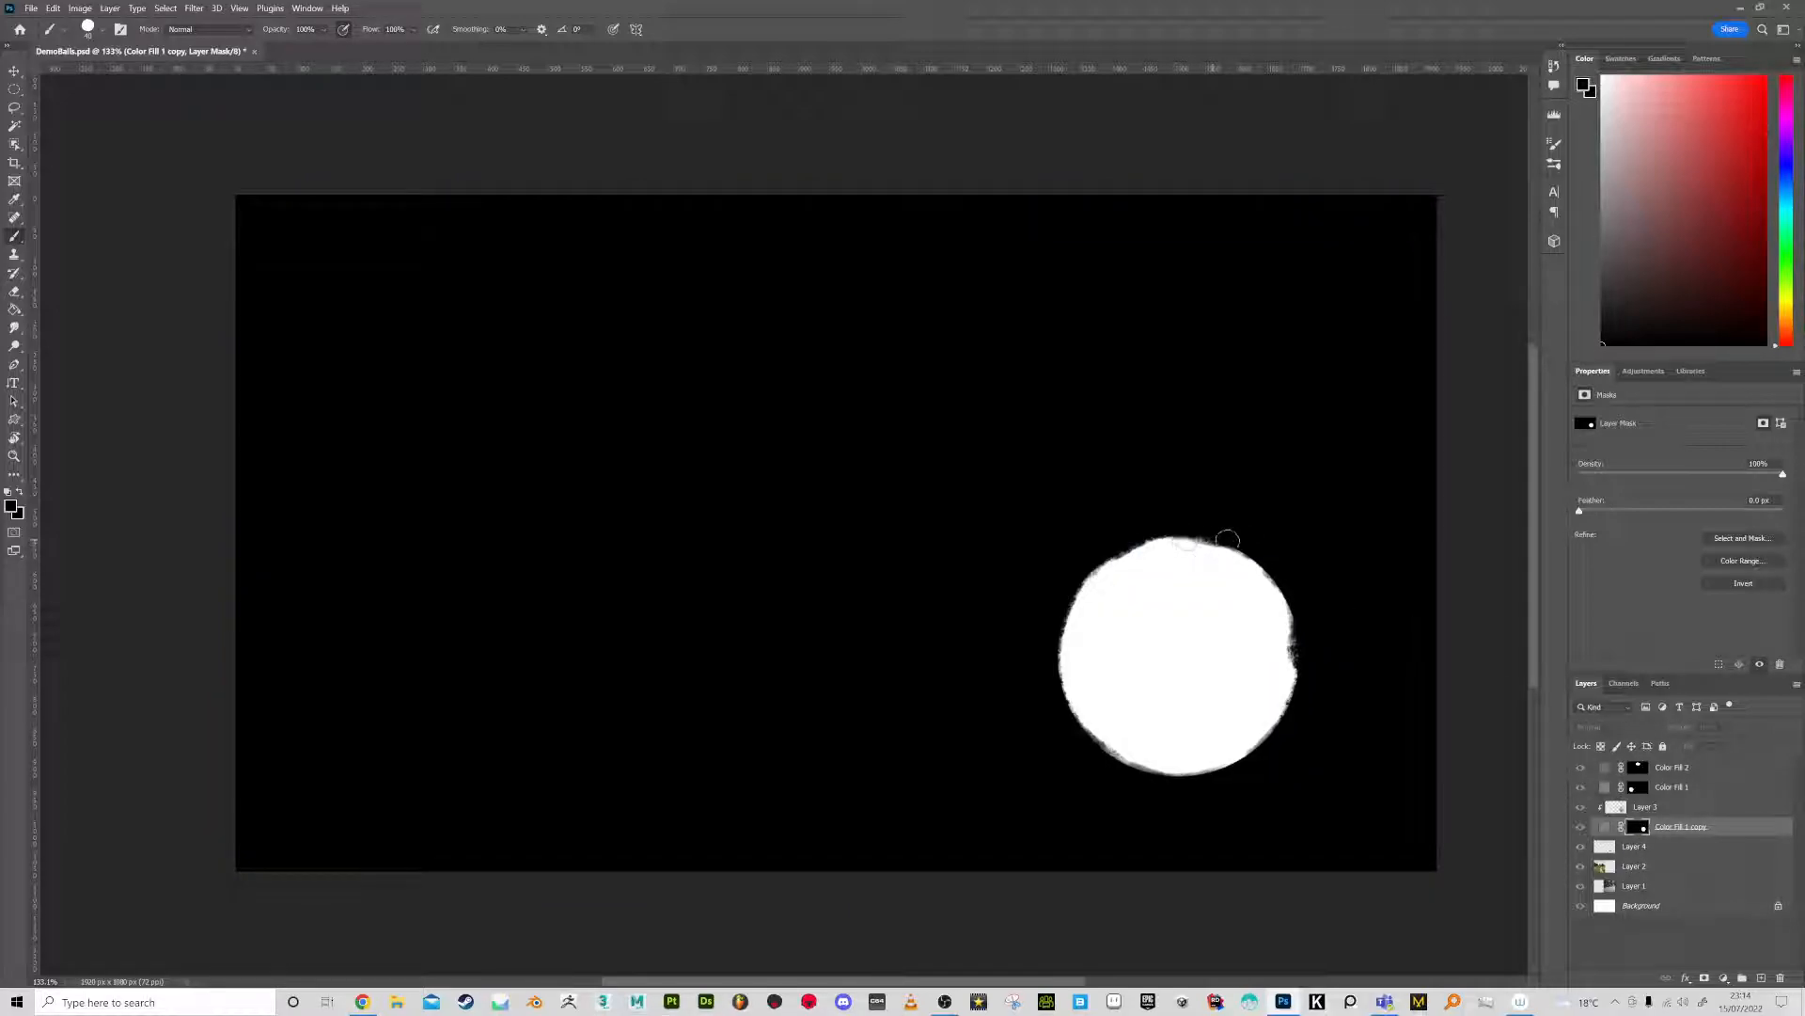
key(x)
drag(1192, 544, 1220, 552)
click(1605, 827)
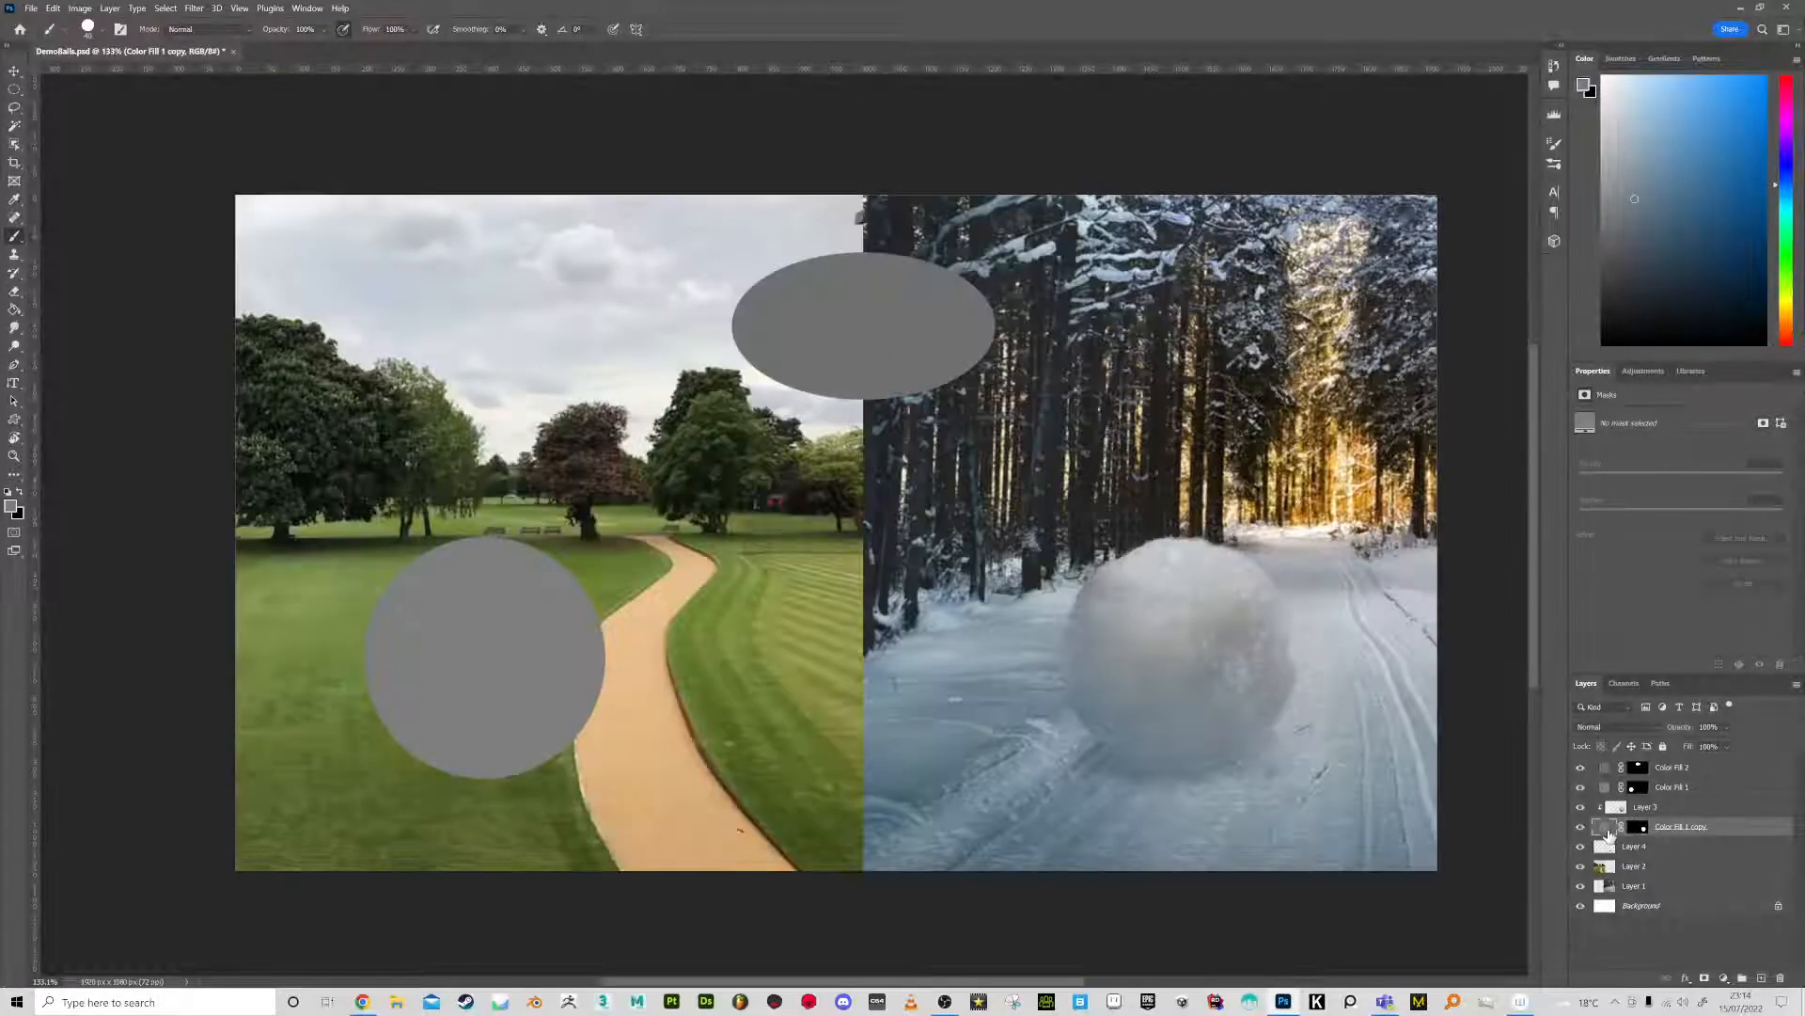
Create a new layer above Color Fill 1, clip it to the park circle, and sample a green from the grass beneath
click(1639, 788)
click(1580, 790)
click(1581, 788)
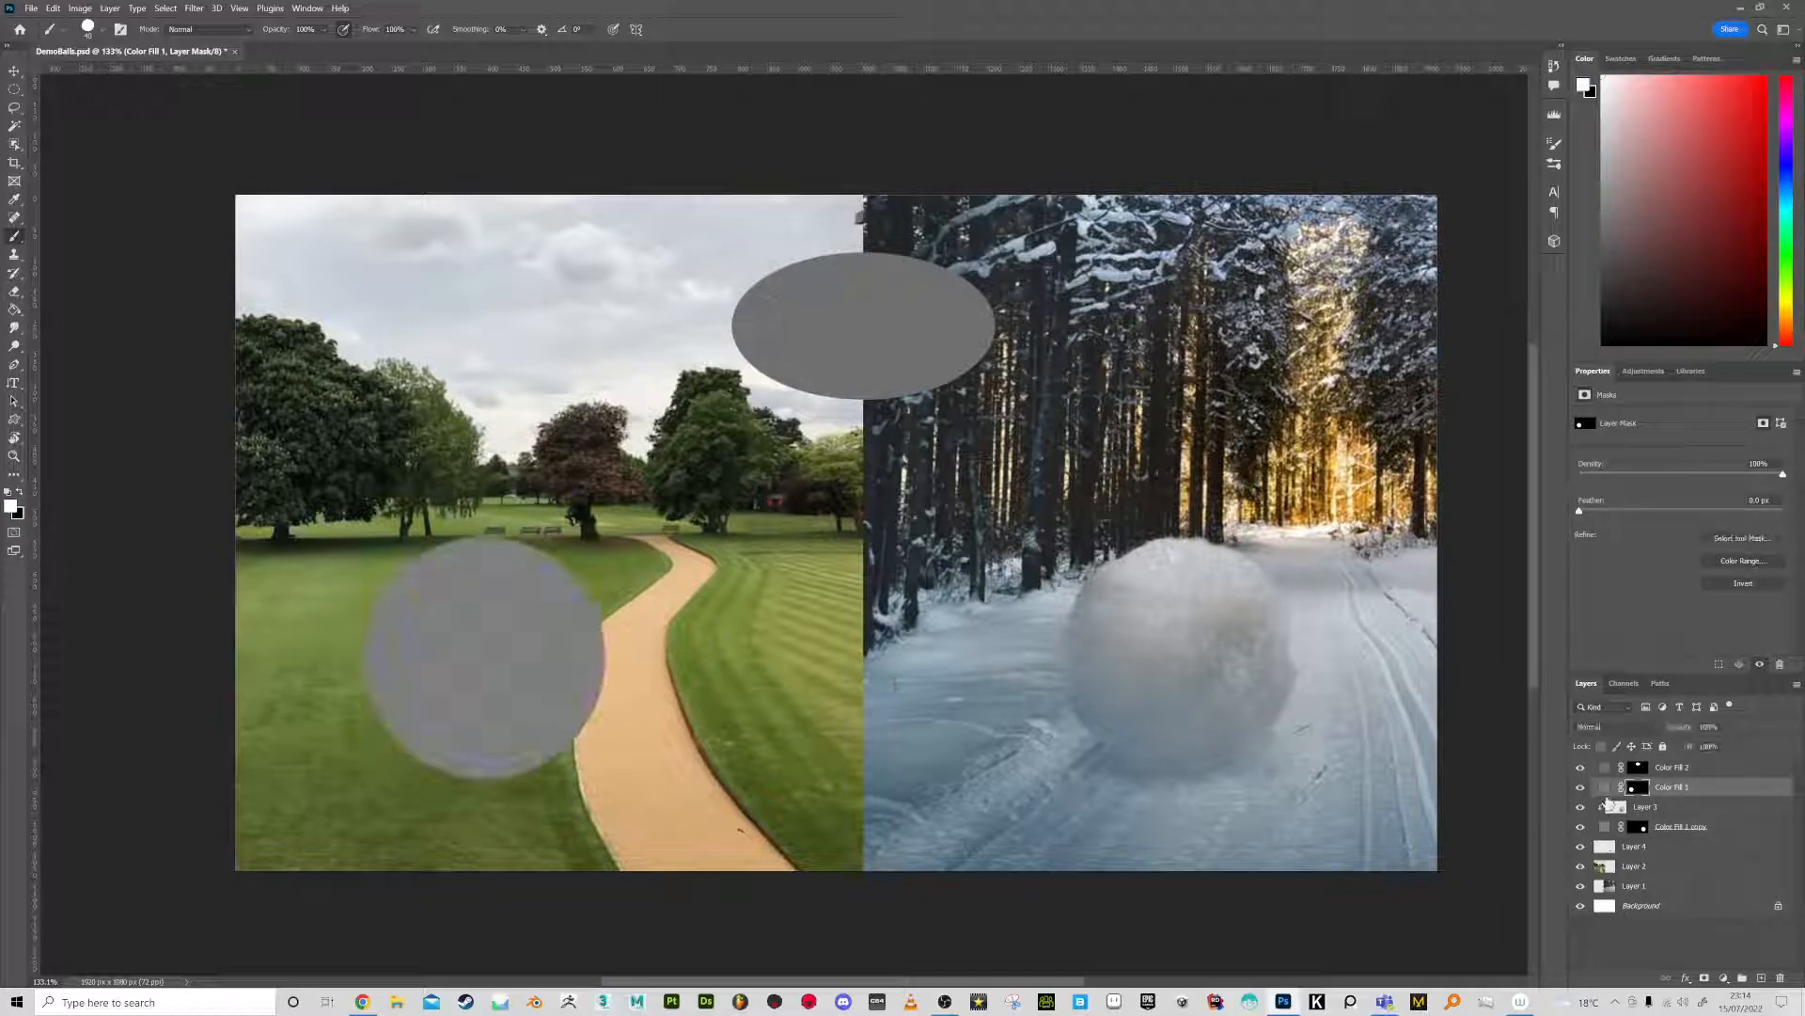
click(1762, 981)
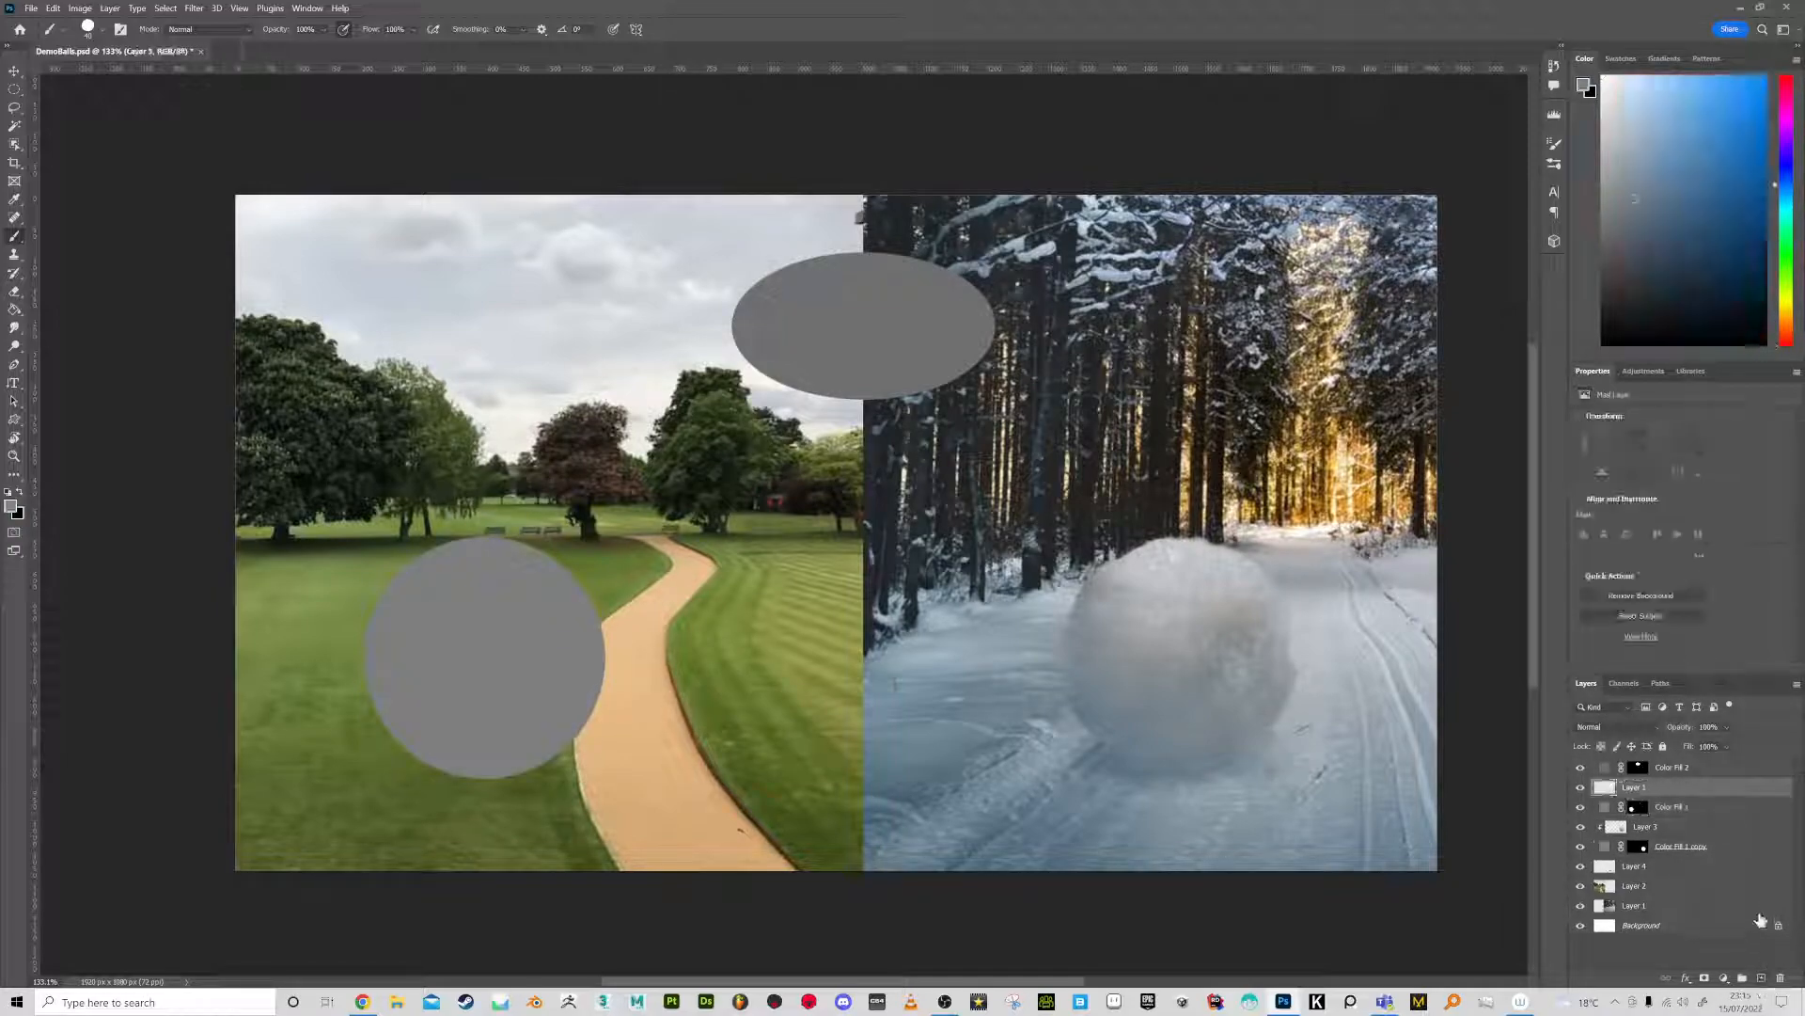
right_click(1661, 793)
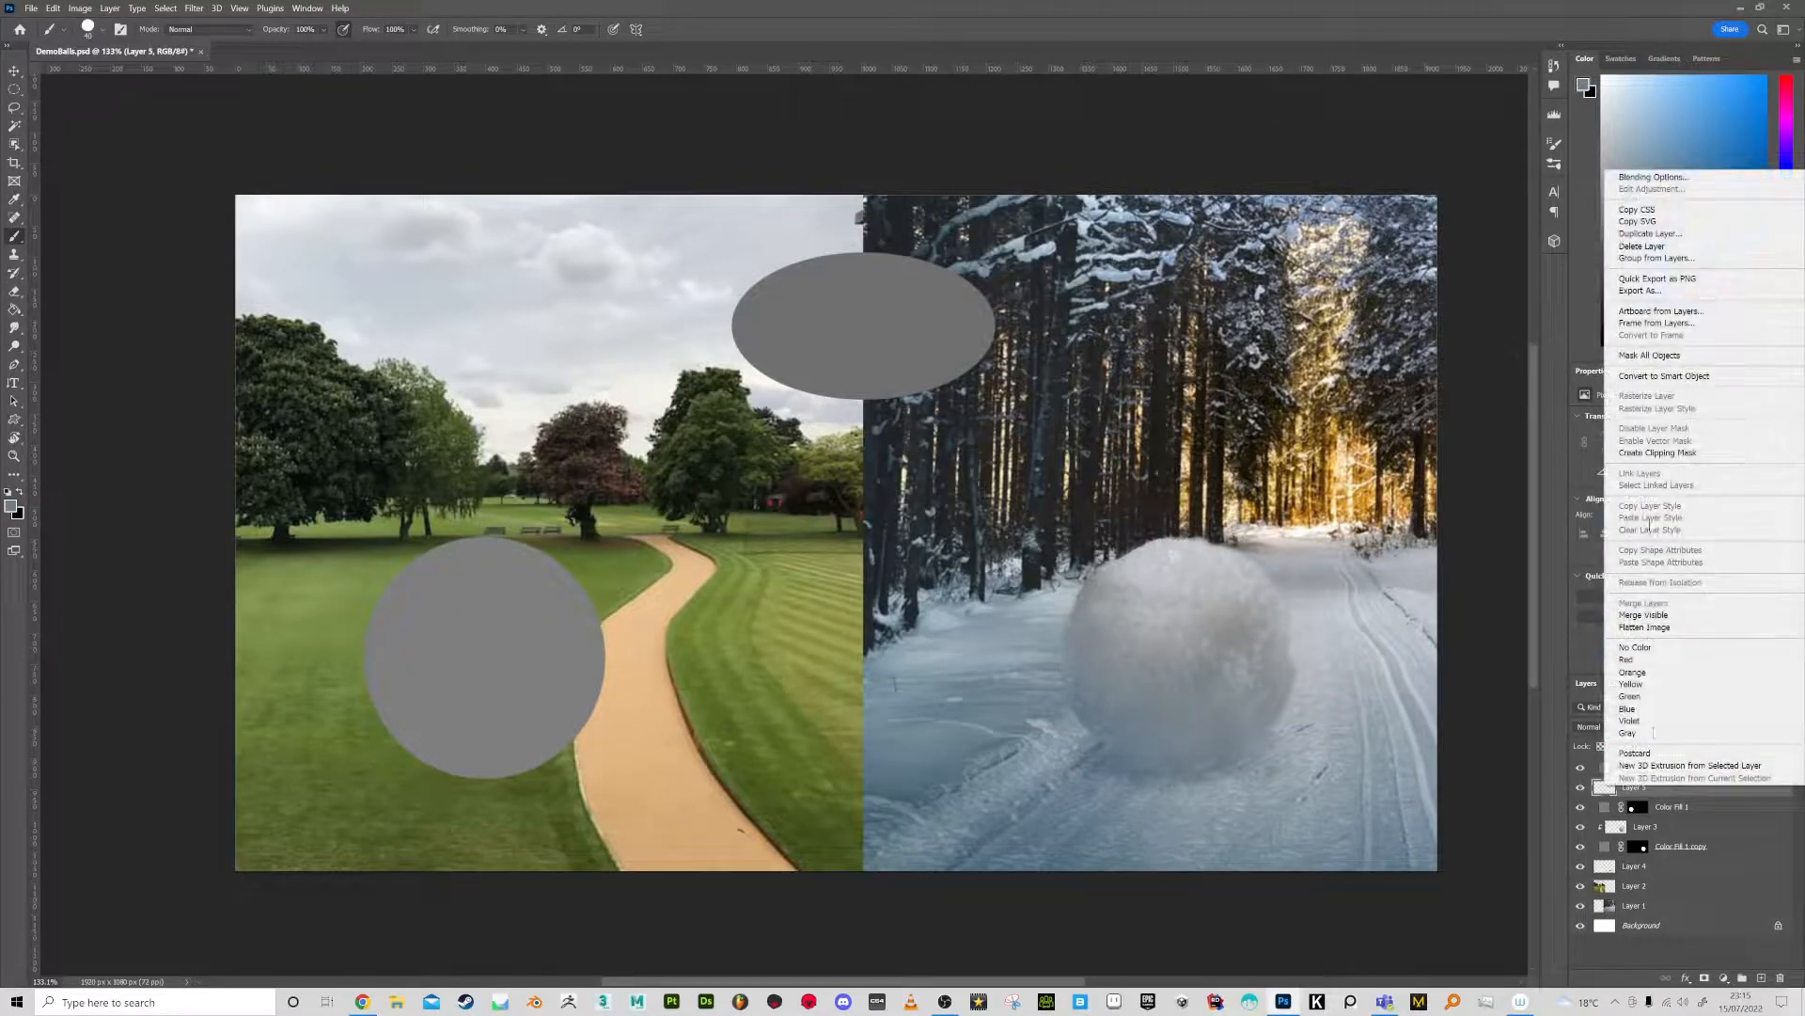
click(1663, 453)
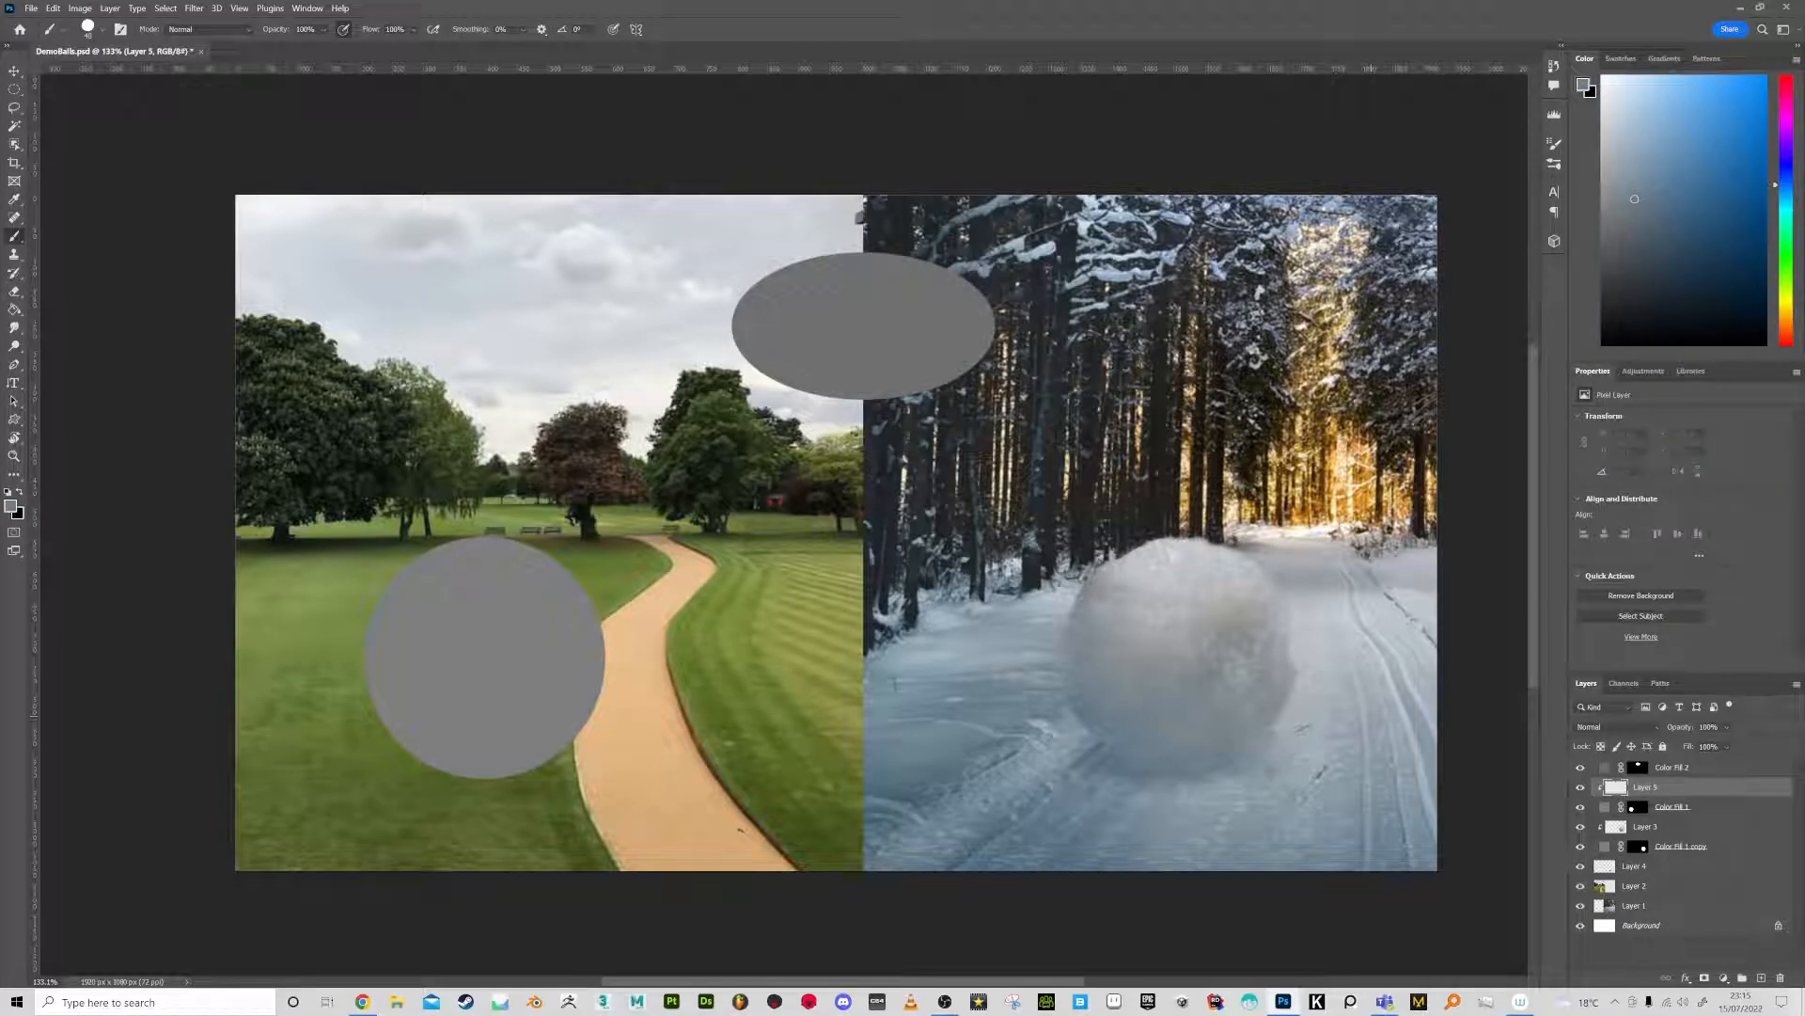
alt+click(502, 782)
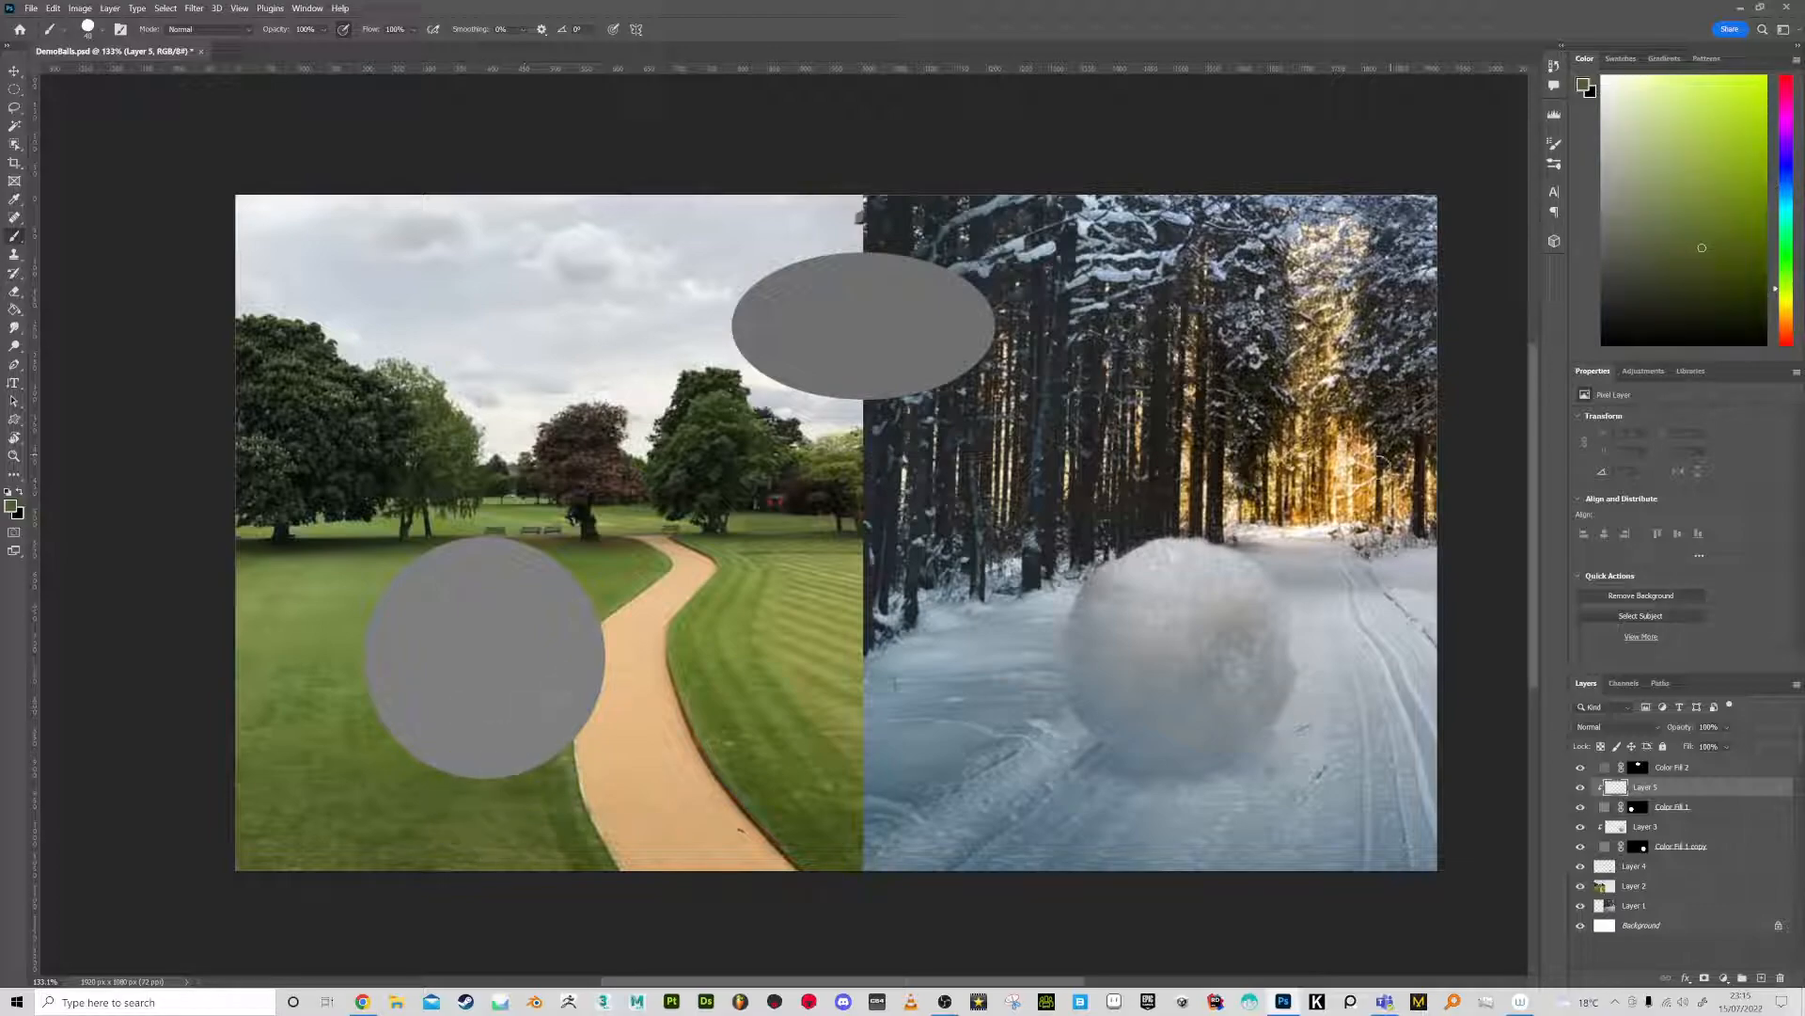
With the Soft Round brush at 175 px, paint green sampled from the grass across the bottom of the park sphere
click(1557, 164)
drag(1533, 314, 1535, 228)
click(1453, 259)
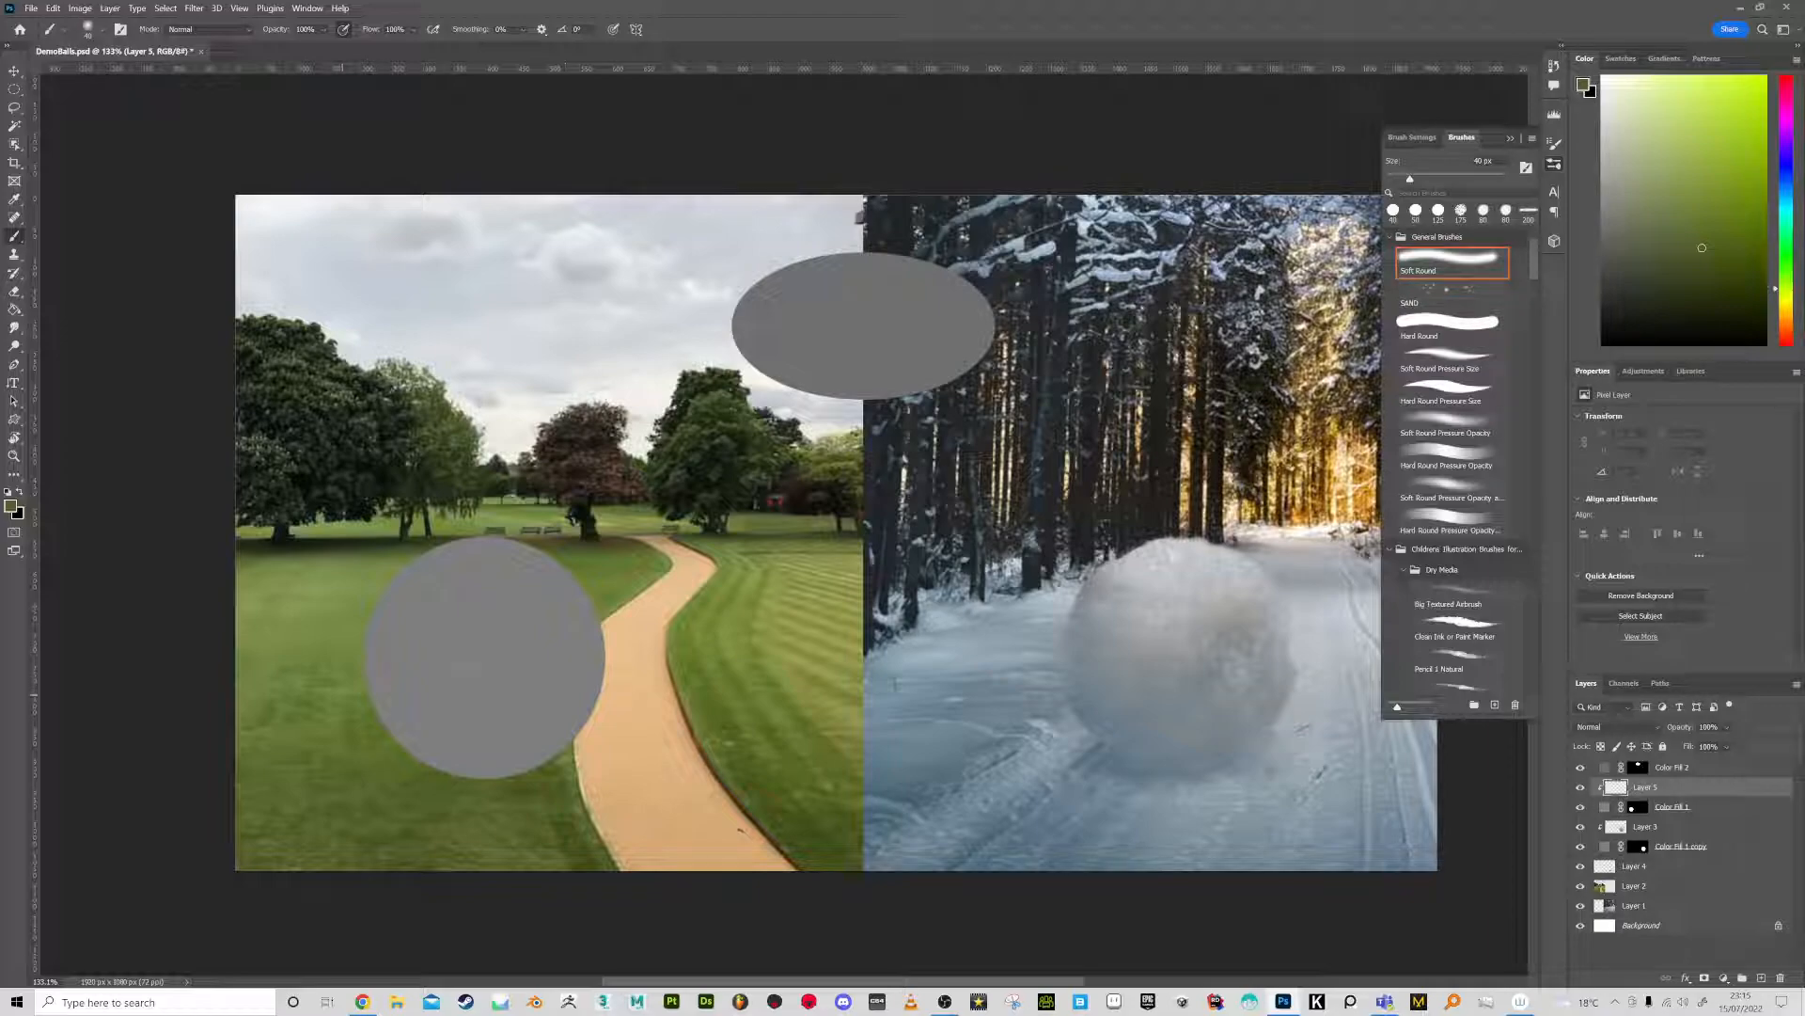
key(bracketright)
key(bracketright)
key(bracketright)
key(bracketright)
key(bracketright)
key(bracketright)
key(bracketright)
key(bracketright)
key(bracketright)
alt+click(453, 829)
mouse_move(487, 764)
mouse_down()
mouse_move(414, 747)
mouse_move(376, 707)
mouse_up()
mouse_move(563, 736)
mouse_down()
mouse_move(474, 767)
mouse_move(351, 694)
mouse_move(338, 659)
mouse_move(536, 715)
mouse_move(408, 807)
mouse_up()
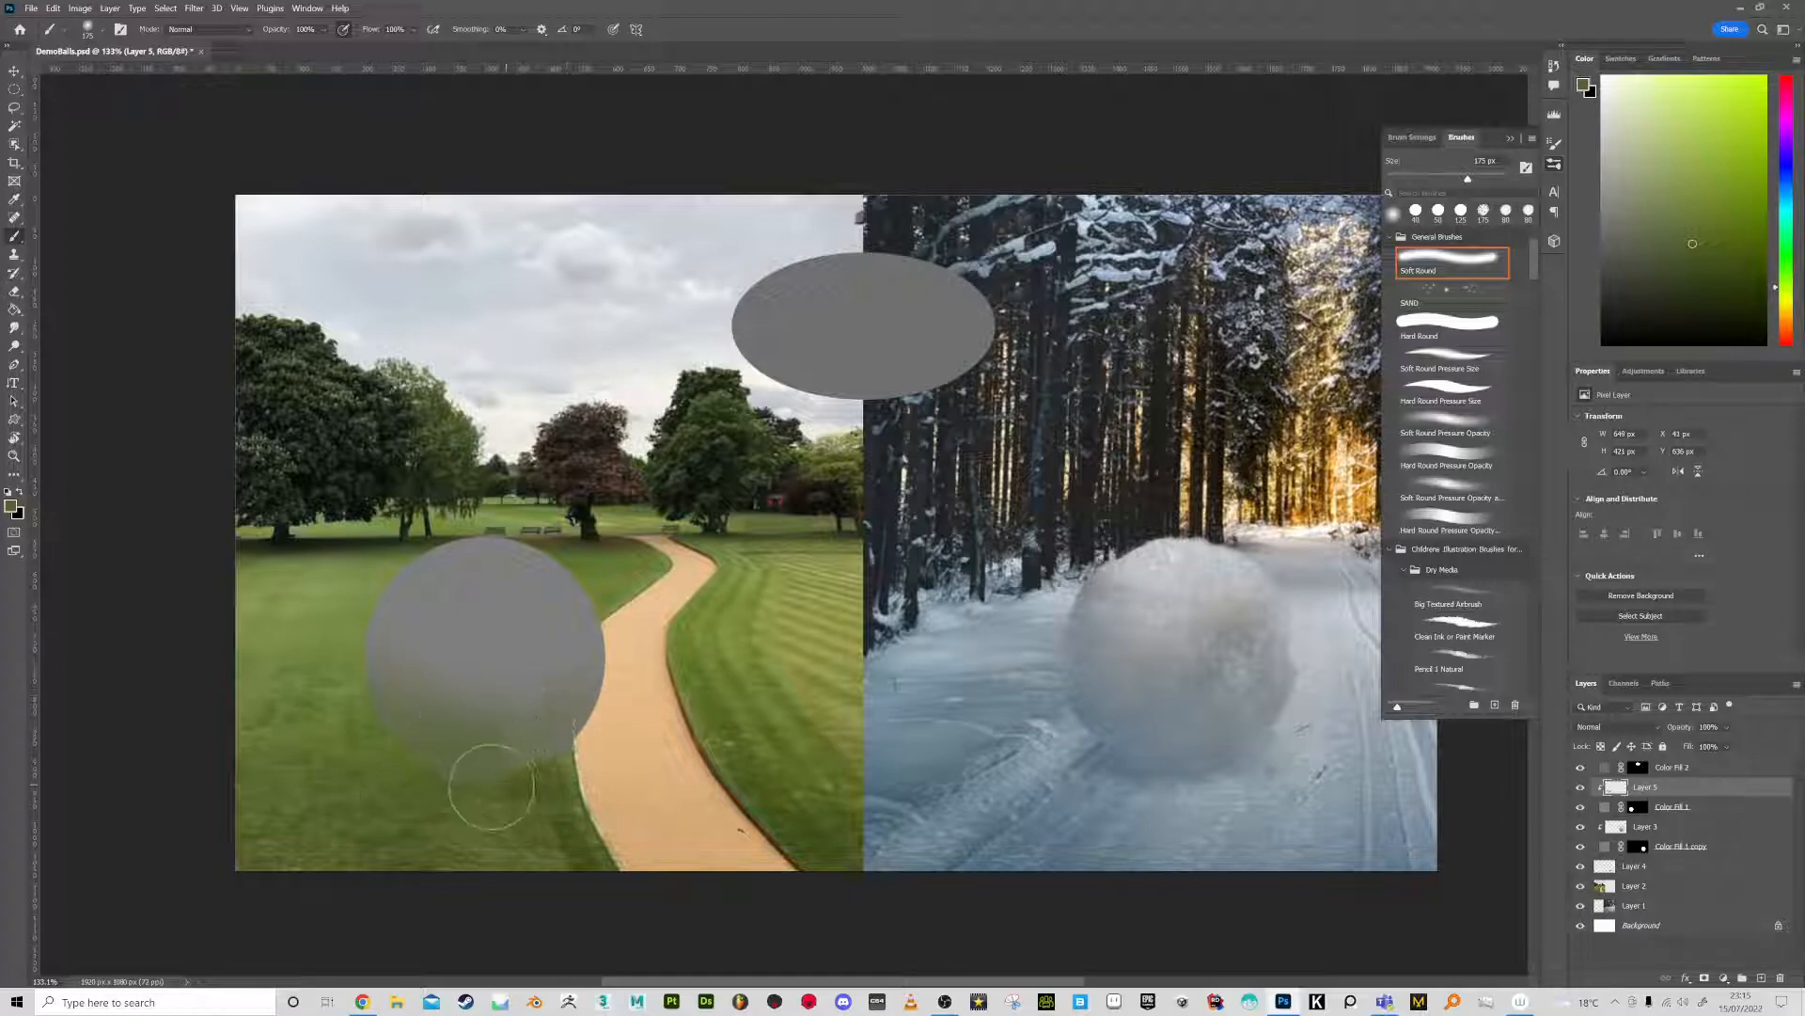
Blend the green up the sphere's lower left with more sampled grass colour and grey sampled from the sphere itself
alt+click(482, 843)
mouse_move(494, 763)
mouse_down()
mouse_move(504, 705)
mouse_move(417, 656)
mouse_up()
alt+click(489, 673)
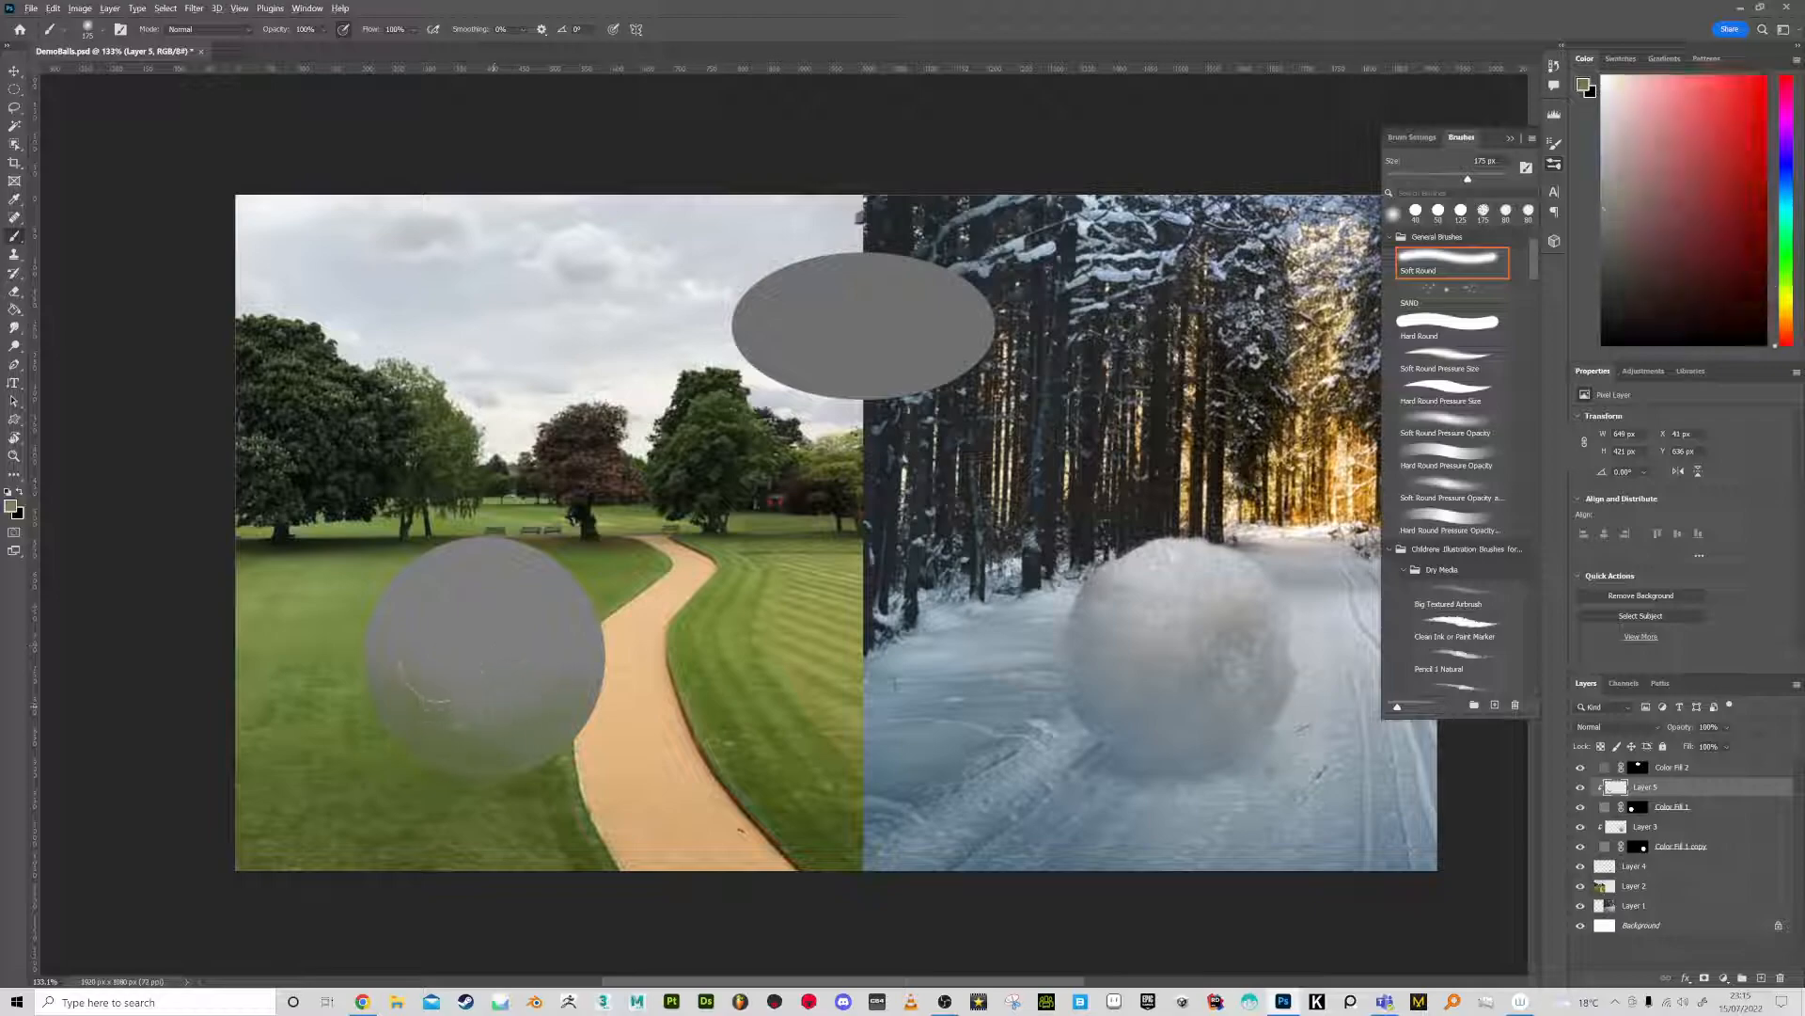
Paint tan sampled from the path onto the sphere's lower right edge and work grass green back in beside it
alt+click(612, 776)
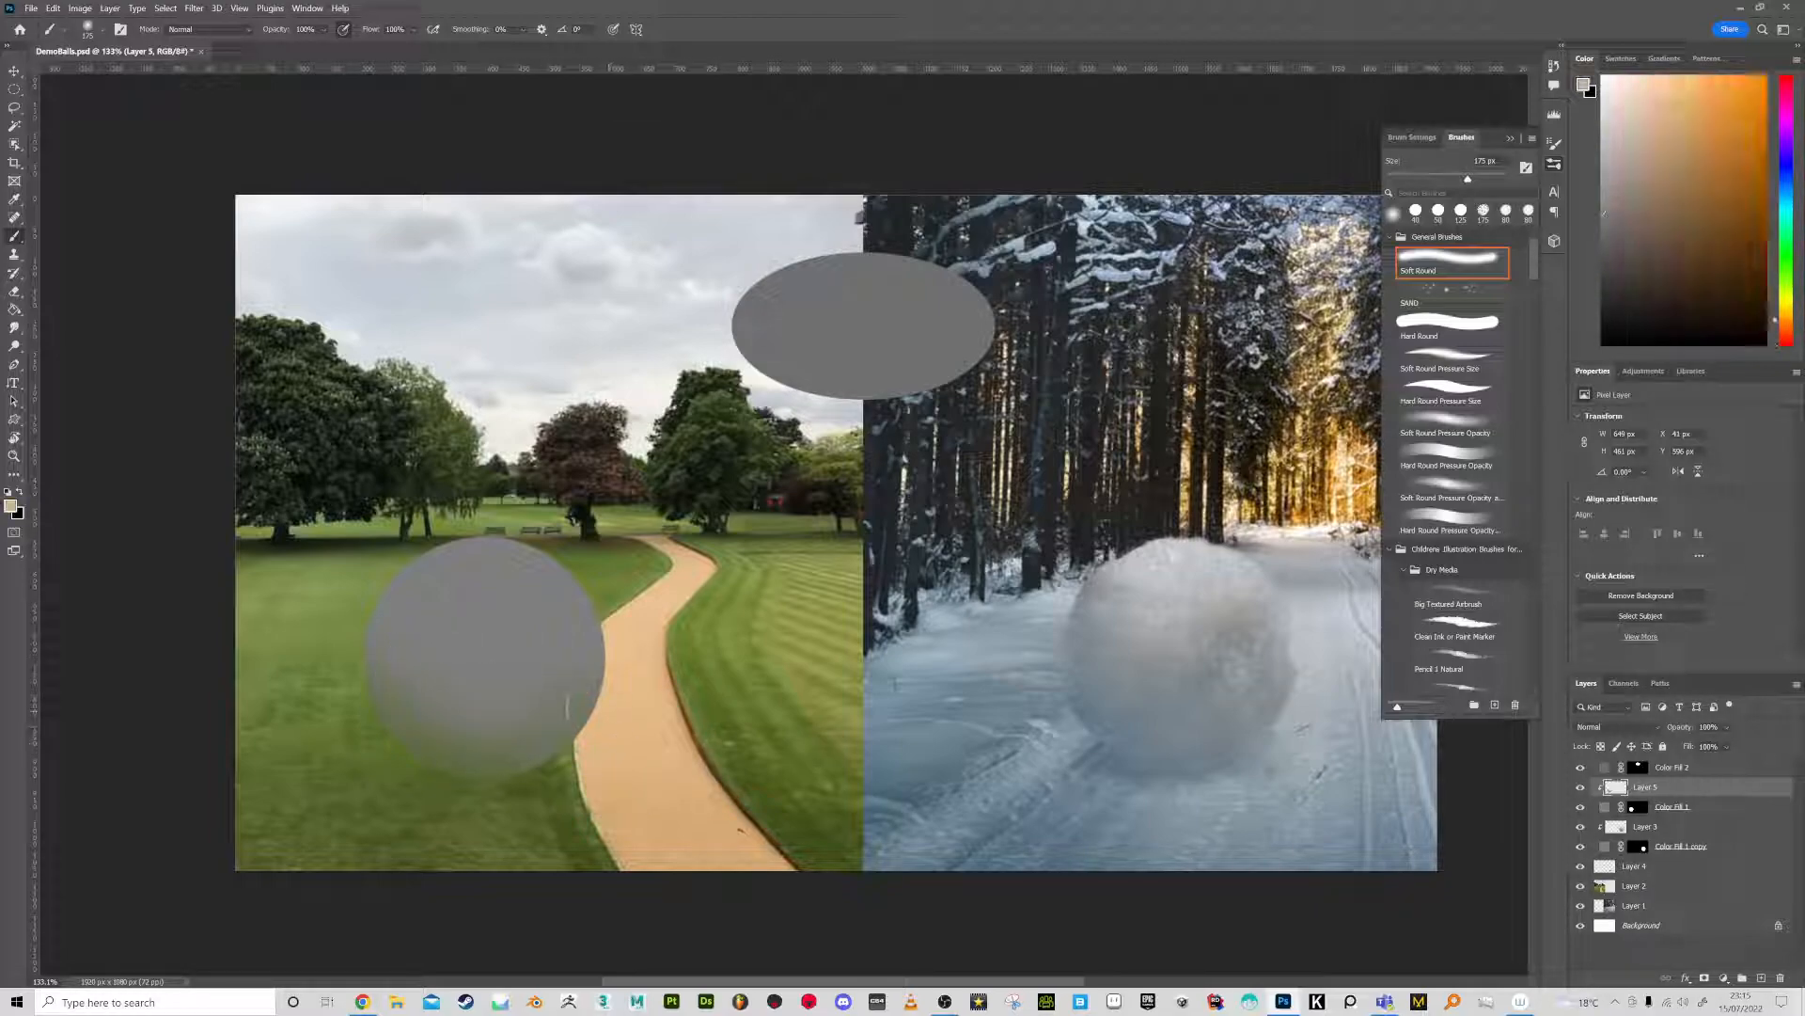
mouse_move(529, 778)
mouse_down()
mouse_move(625, 699)
mouse_move(556, 807)
mouse_up()
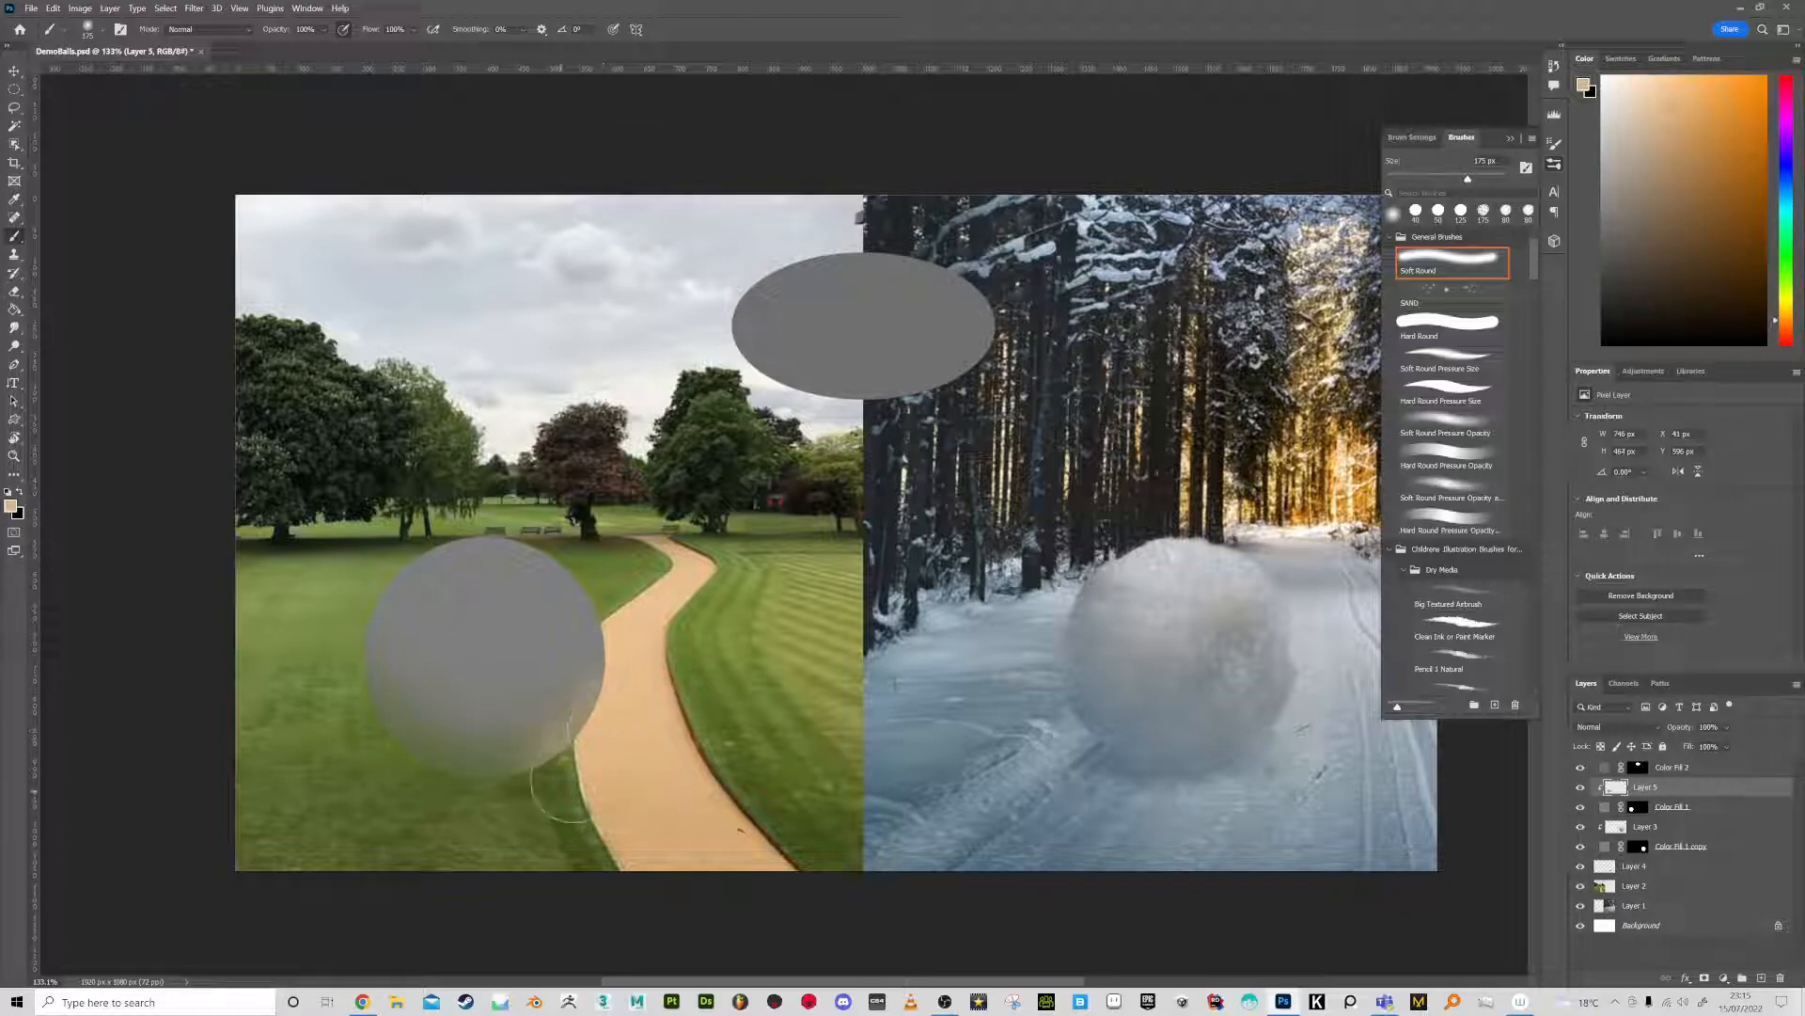
alt+click(555, 808)
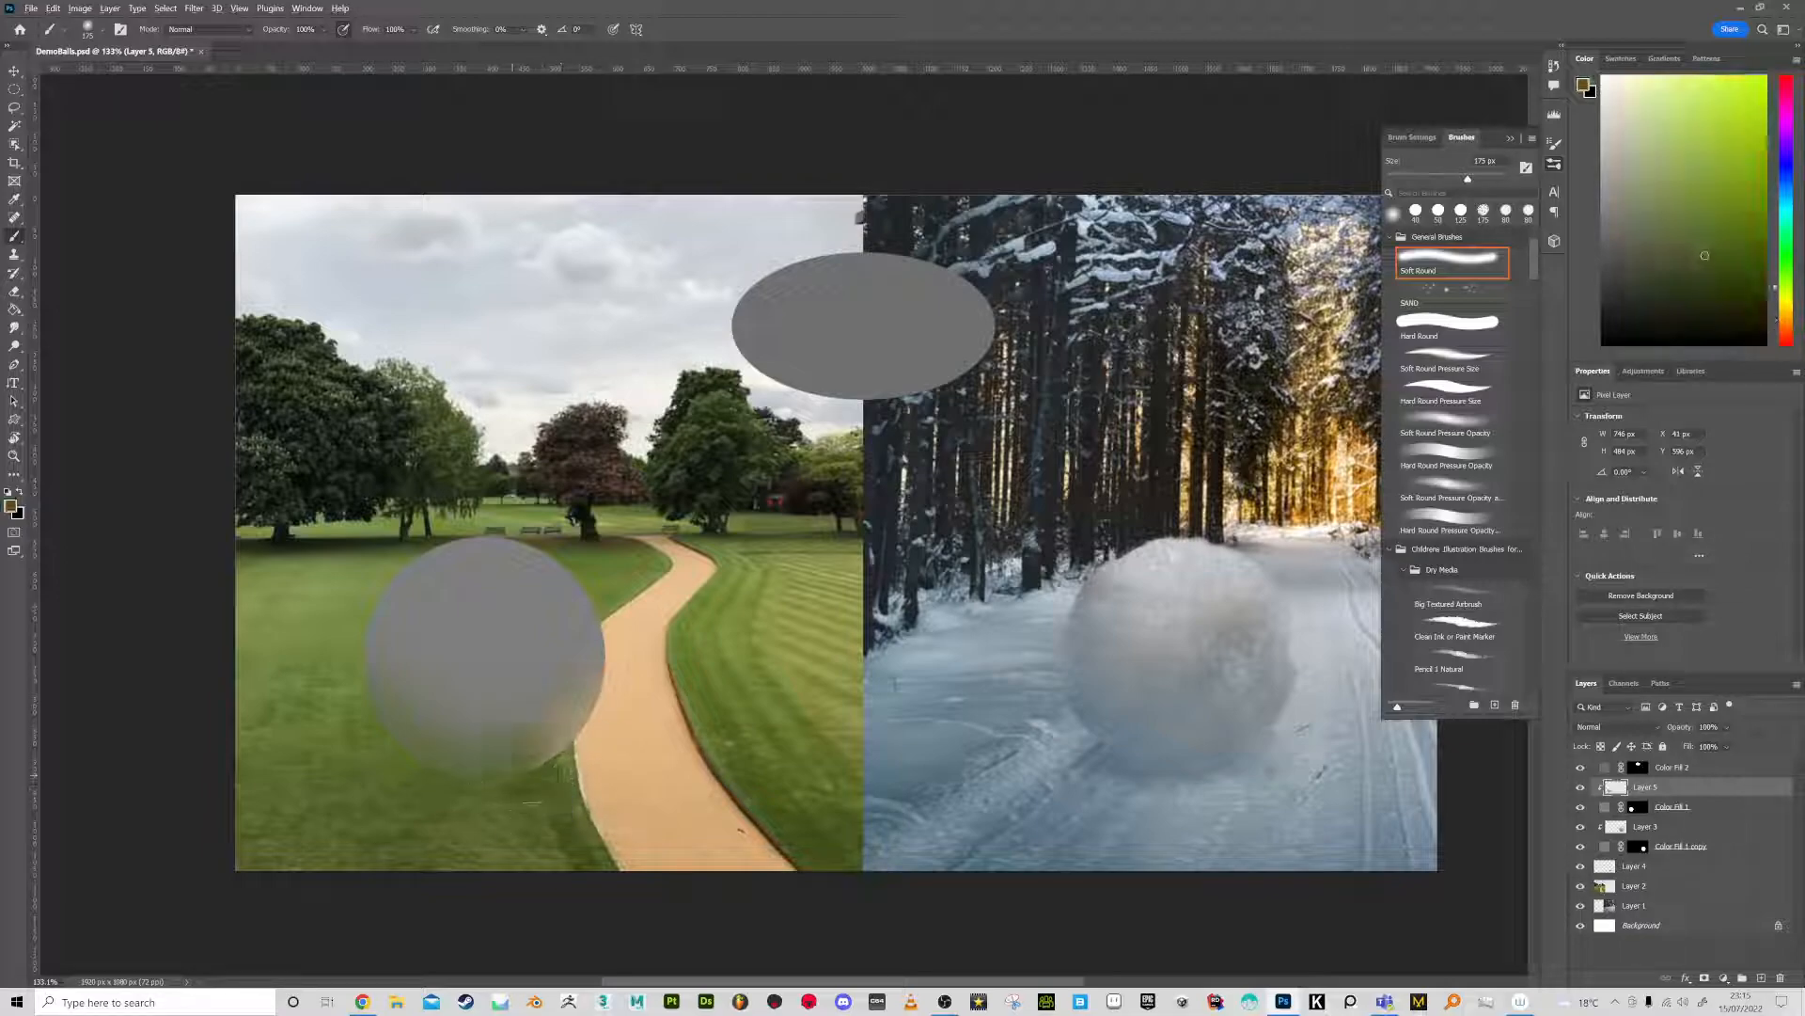
mouse_move(551, 815)
mouse_down()
mouse_move(489, 832)
mouse_move(553, 773)
mouse_move(549, 751)
mouse_up()
alt+click(557, 814)
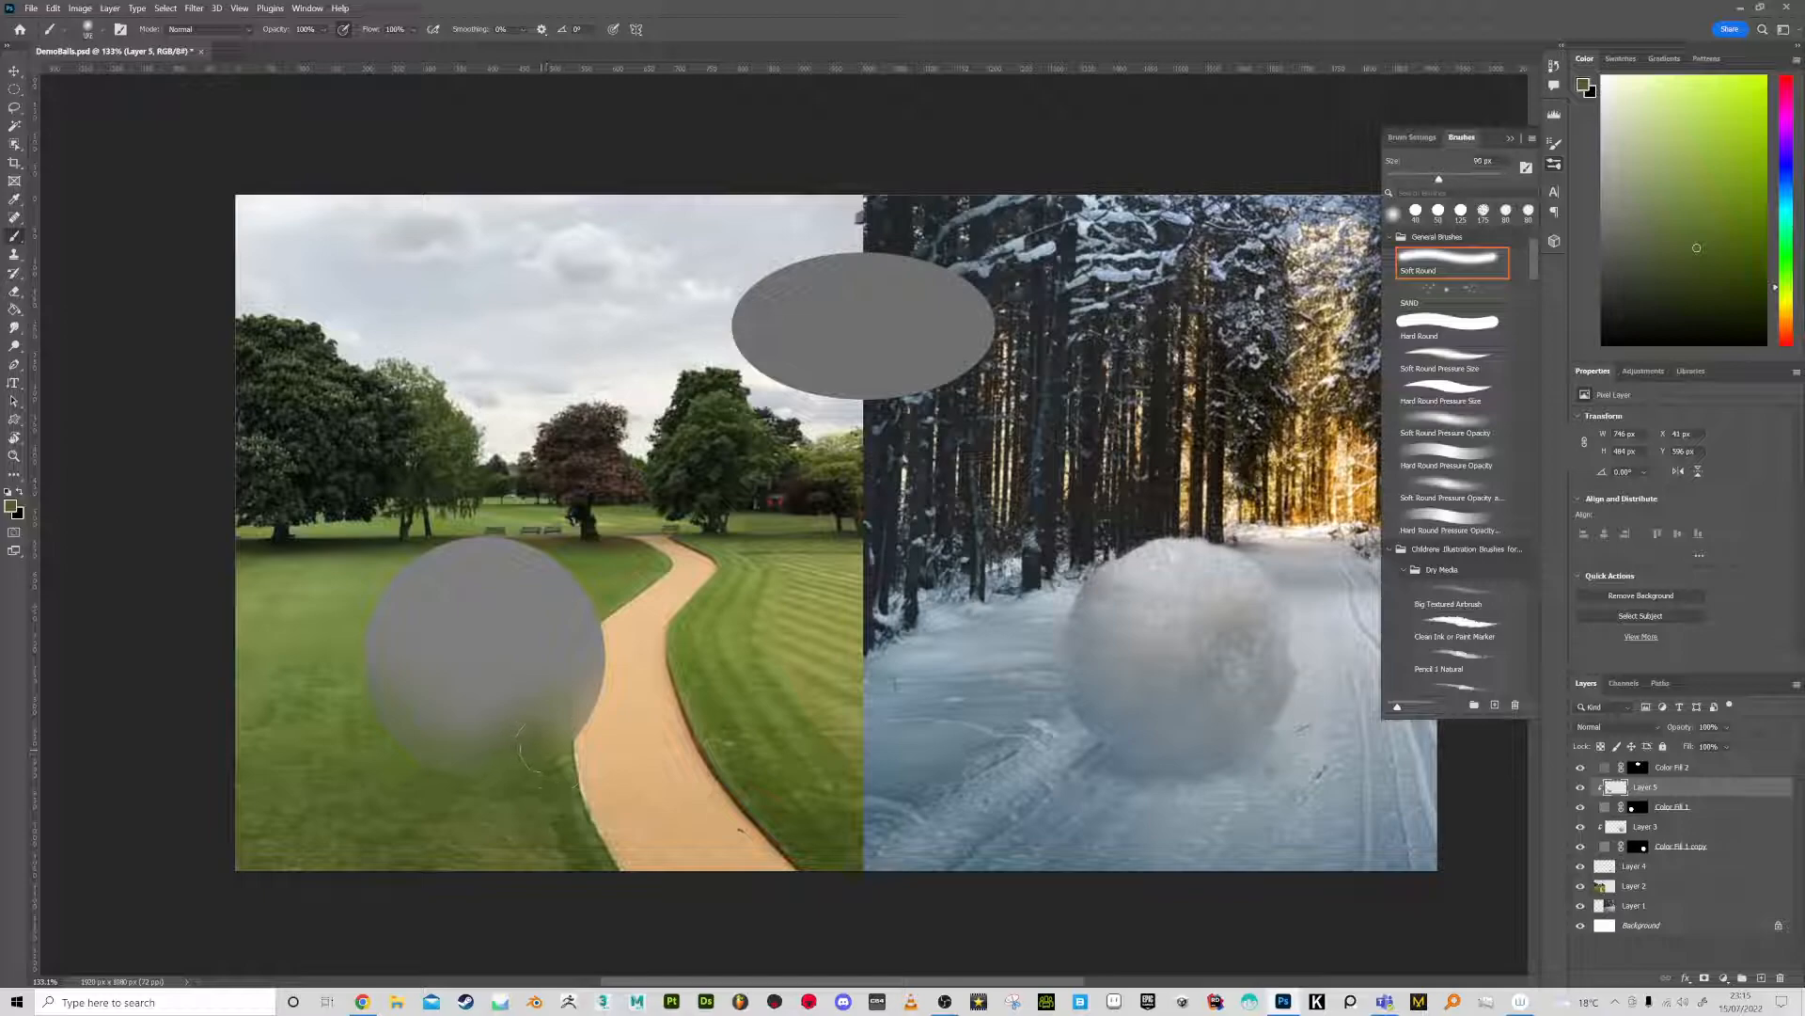
Set the brush to 30% opacity and 200 px, and glaze sampled grass green along the sphere's bottom
alt+click(516, 658)
key(3)
key(bracketleft)
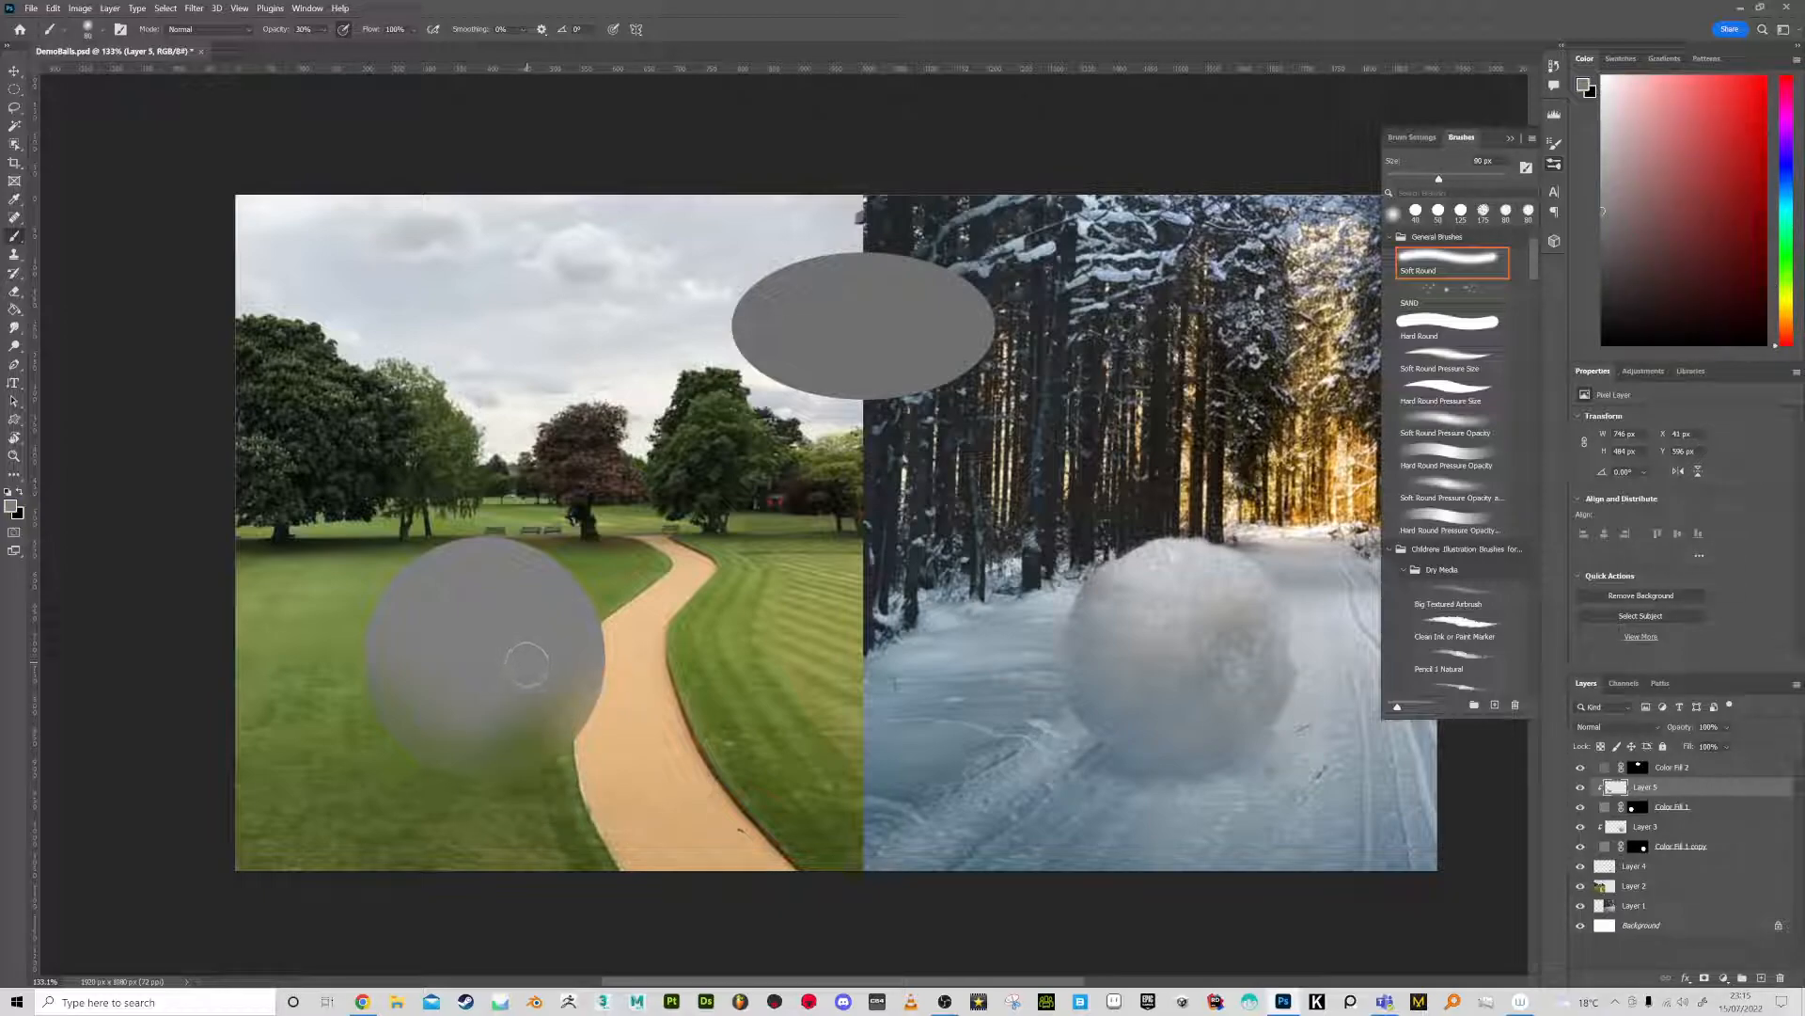
key(bracketright)
key(bracketright)
key(bracketright)
key(bracketright)
key(bracketright)
alt+click(558, 784)
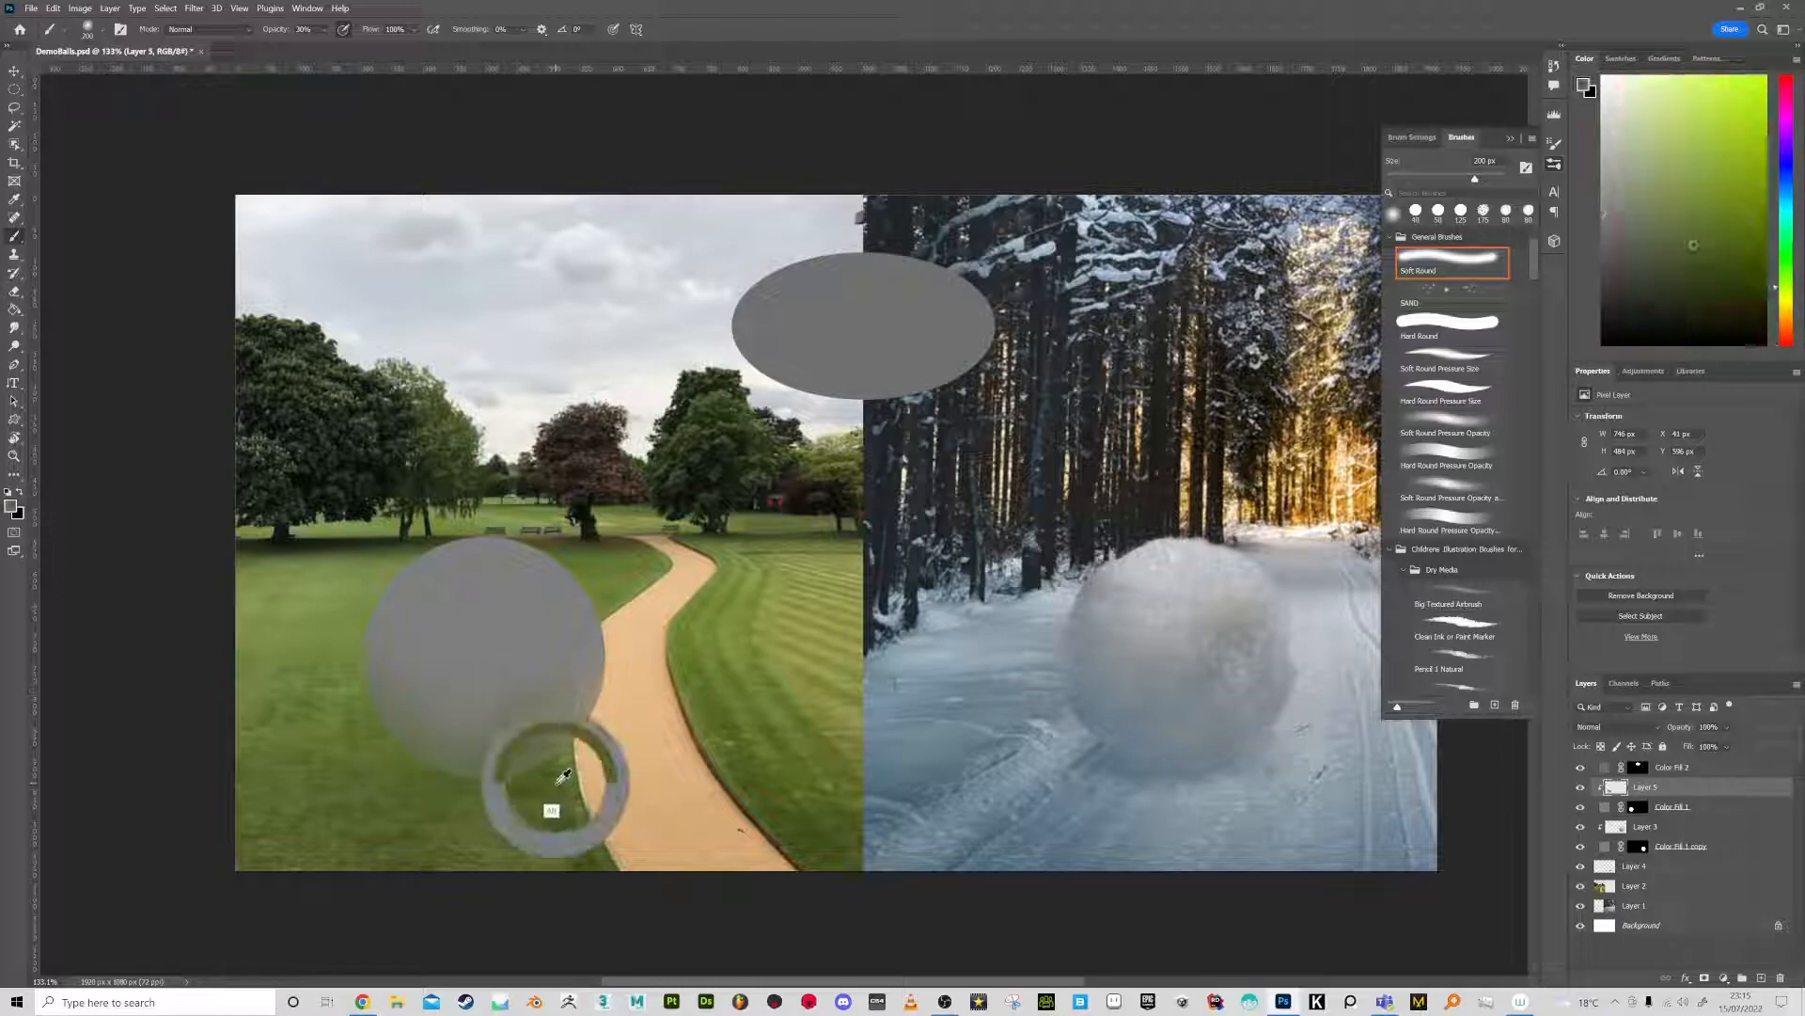
mouse_move(541, 795)
mouse_down()
mouse_move(500, 799)
mouse_move(391, 754)
mouse_up()
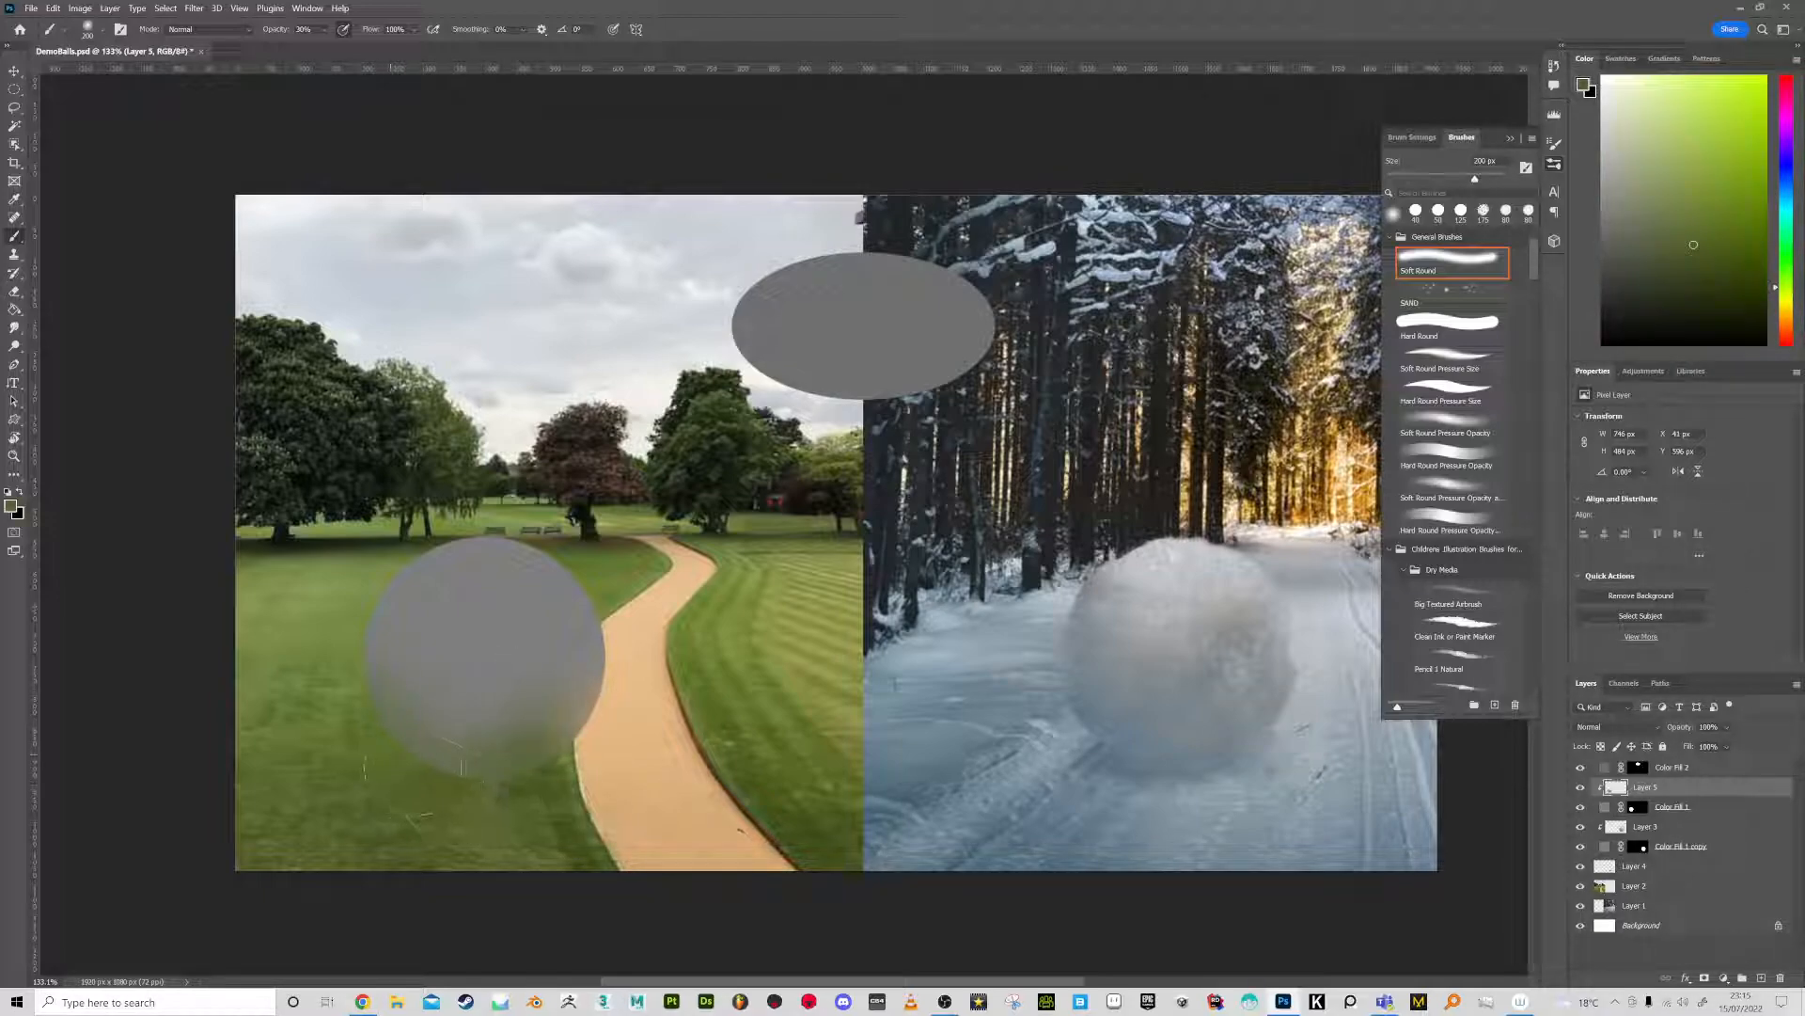
Reduce the brush size and tint the sphere's lower right edge with tan sampled from the path
key(bracketleft)
key(bracketleft)
key(bracketleft)
key(bracketleft)
click(1511, 139)
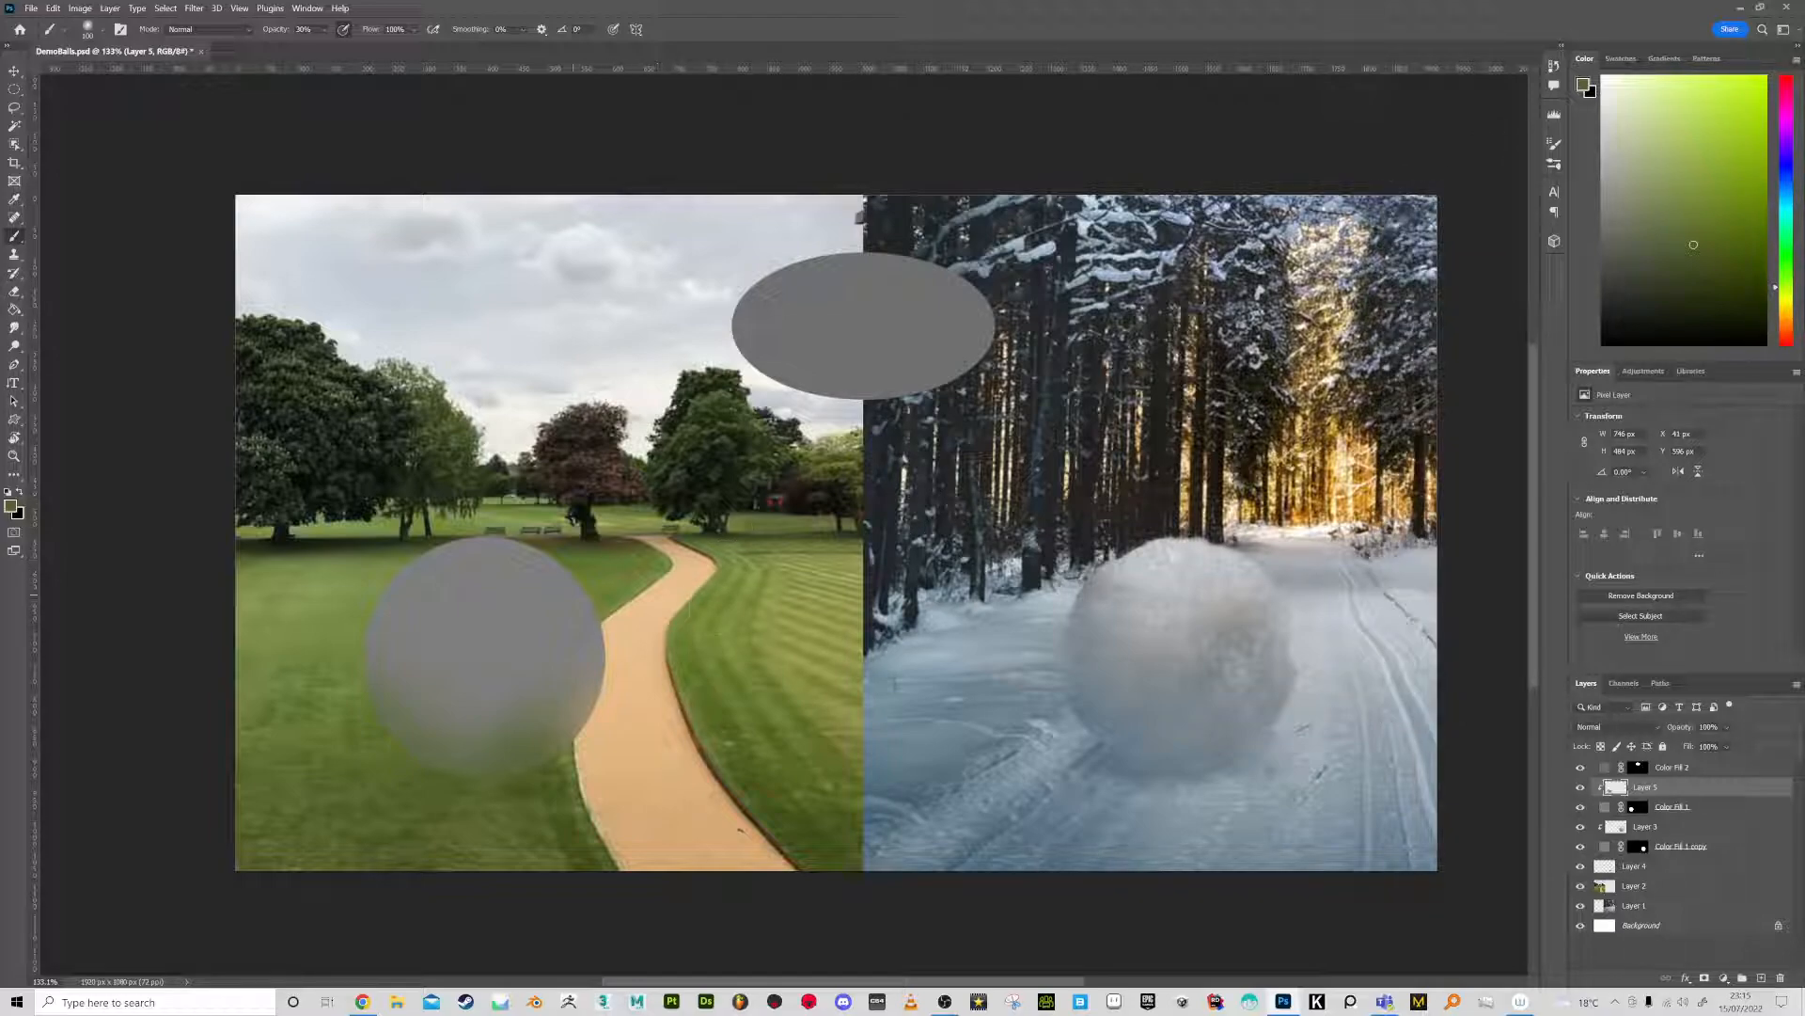
alt+click(617, 728)
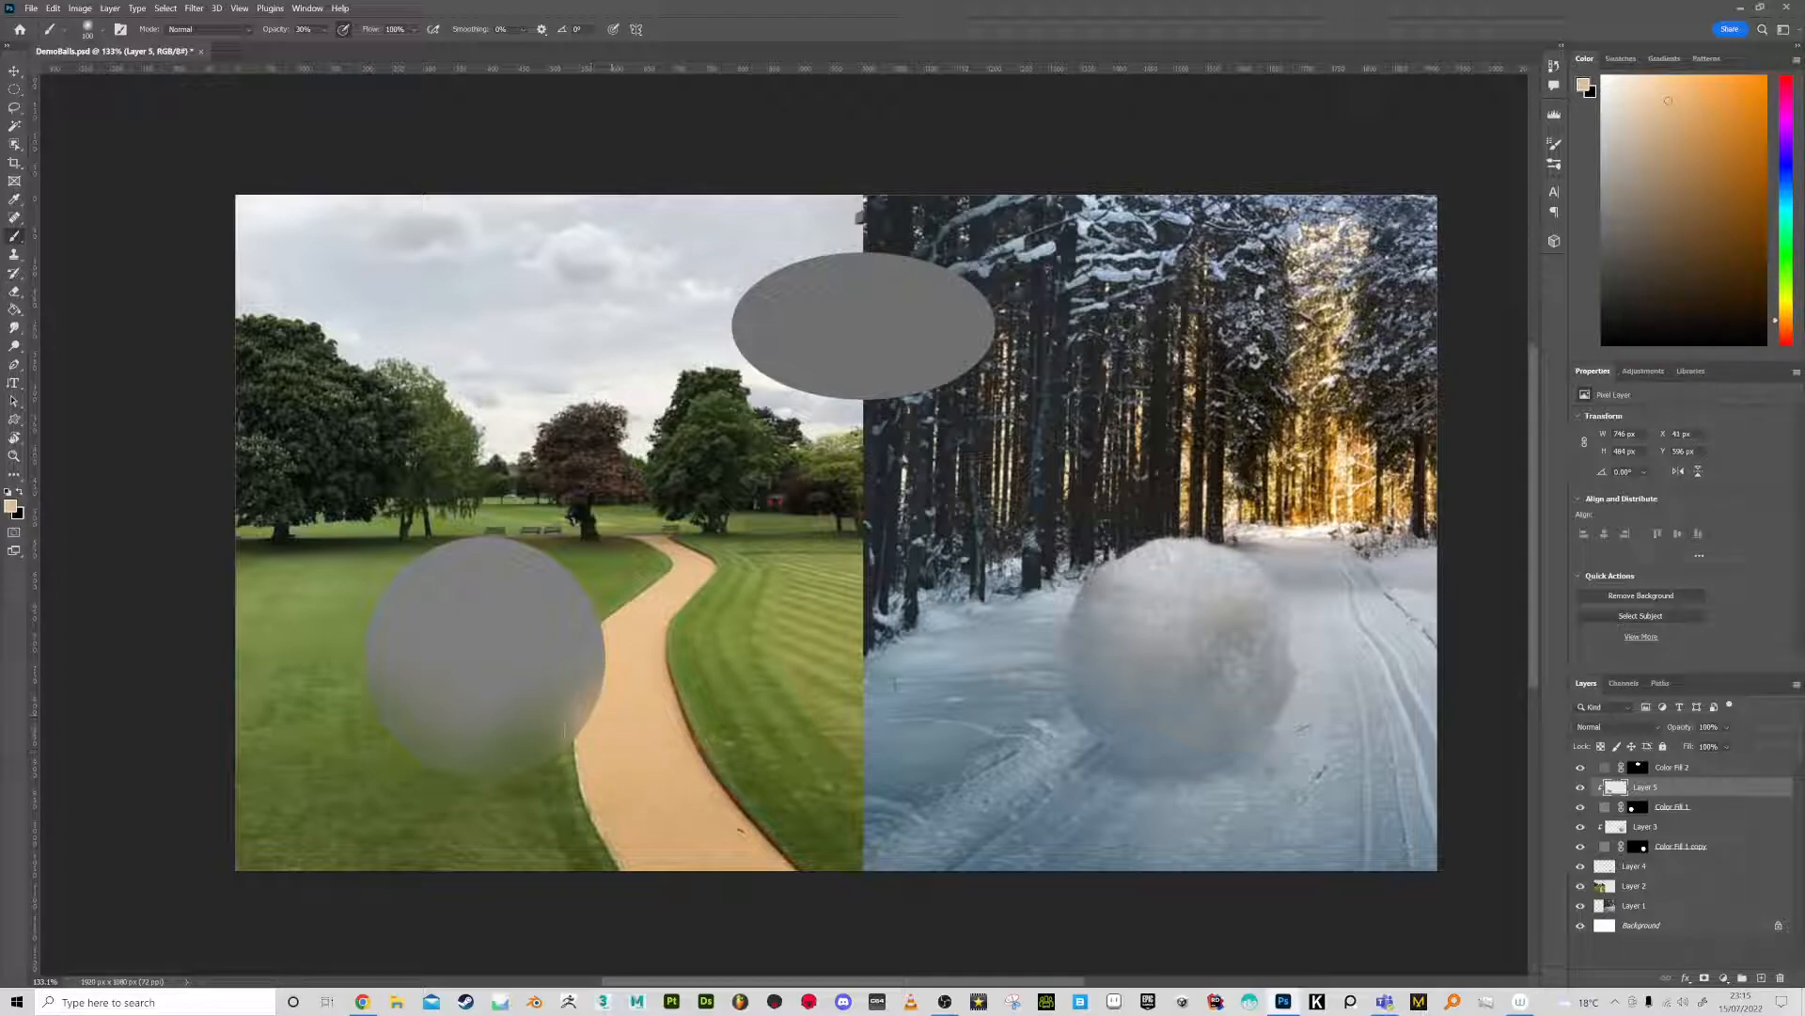
Try painting green sampled from the grass along the sphere's upper right edge, and undo the stroke
alt+click(602, 560)
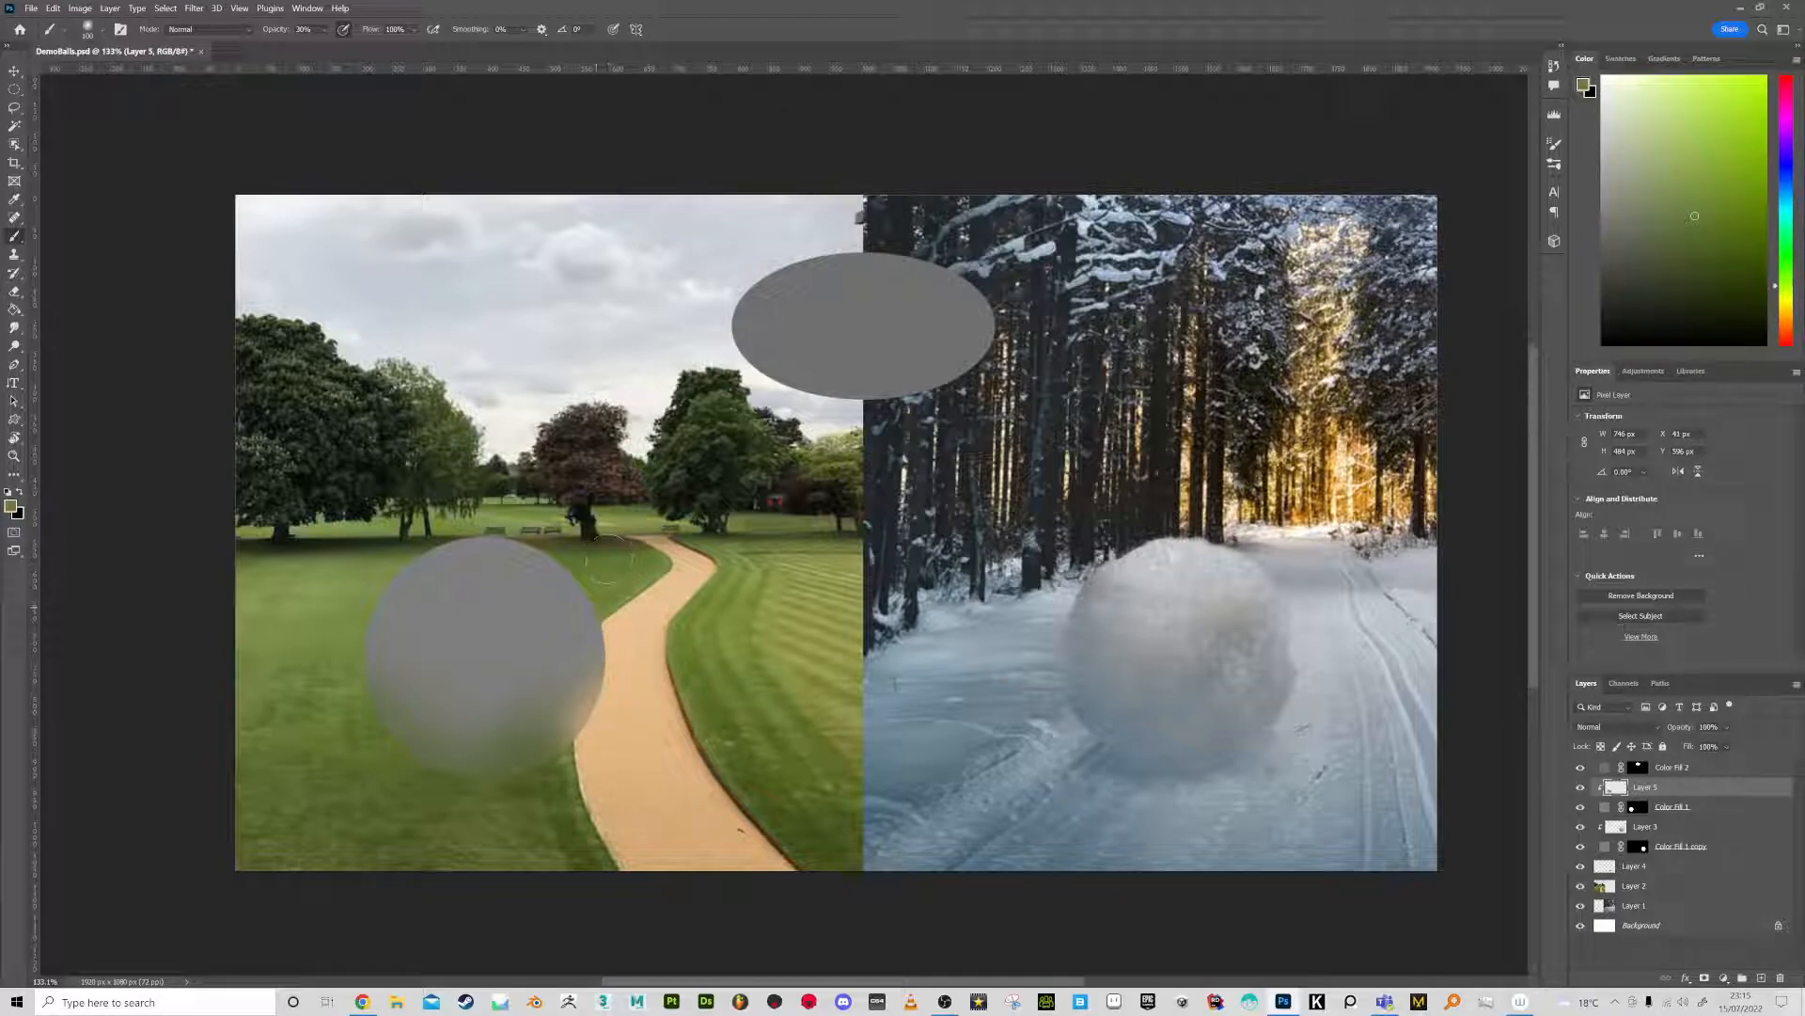
drag(588, 588, 503, 541)
key(ctrl+z)
On a new top layer, draw small red arrows out from the park sphere and a line across its middle, and delete that layer
click(1762, 978)
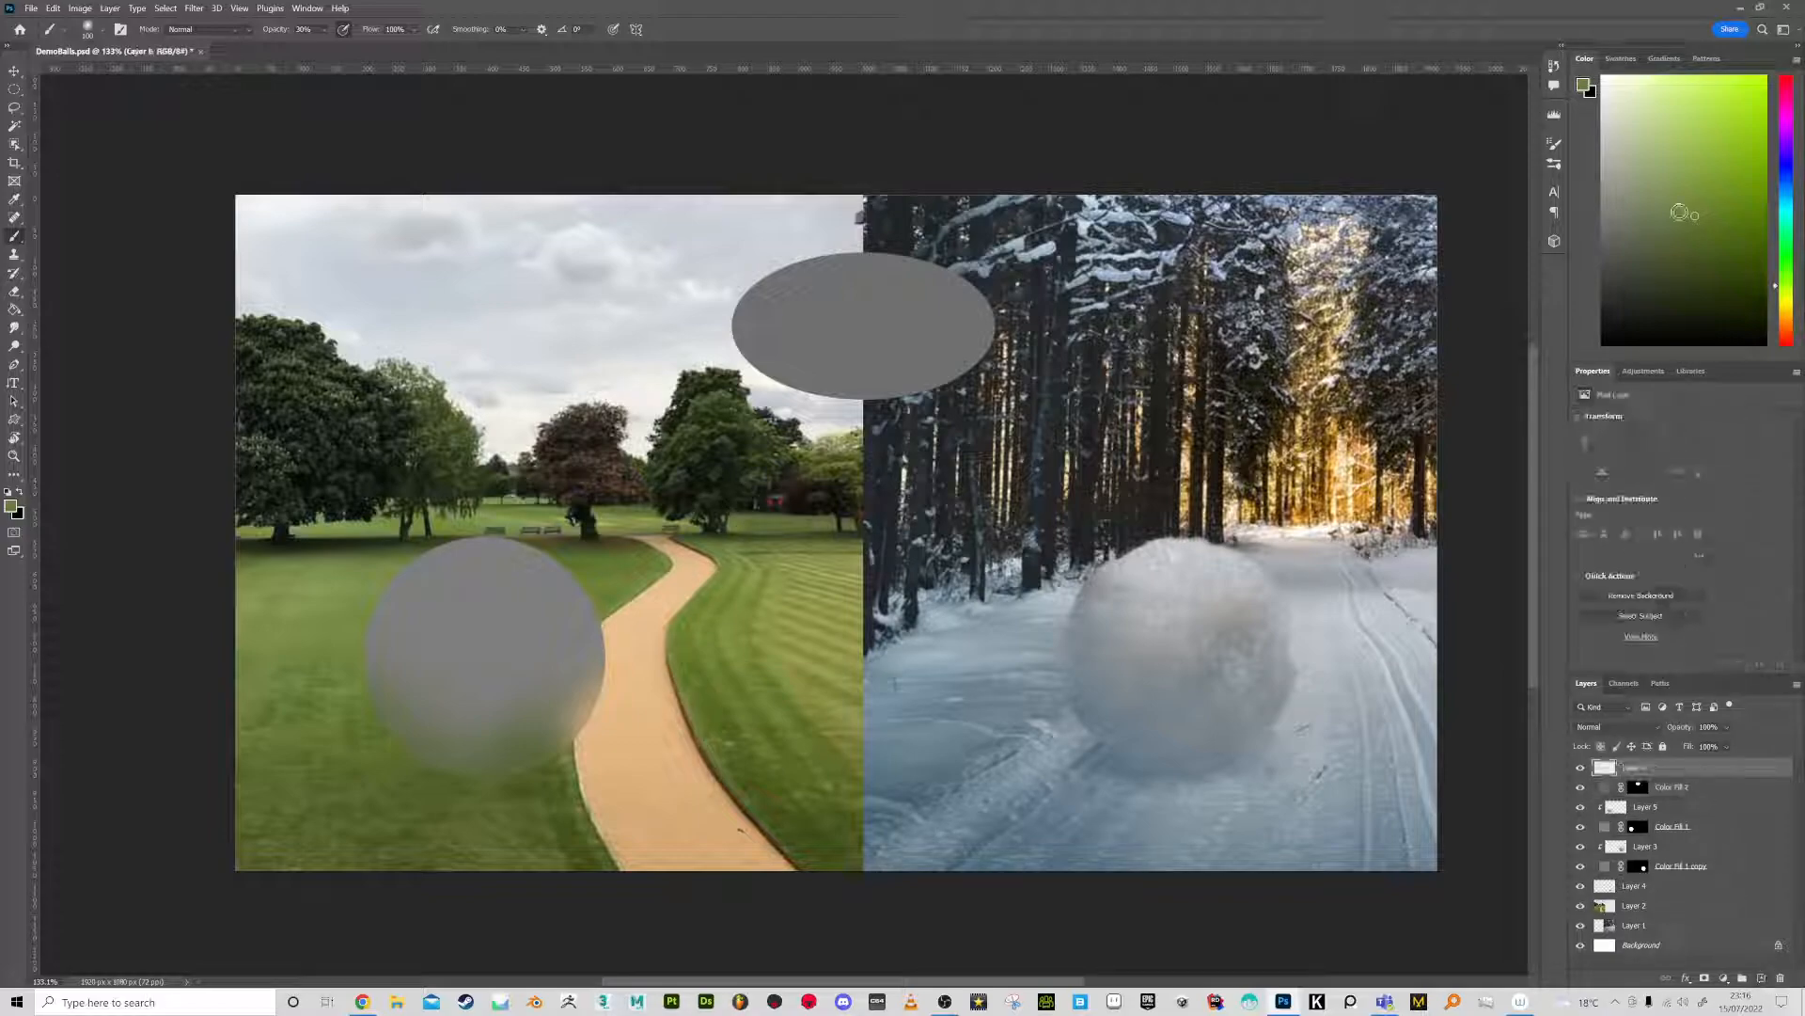
click(1778, 77)
click(1765, 76)
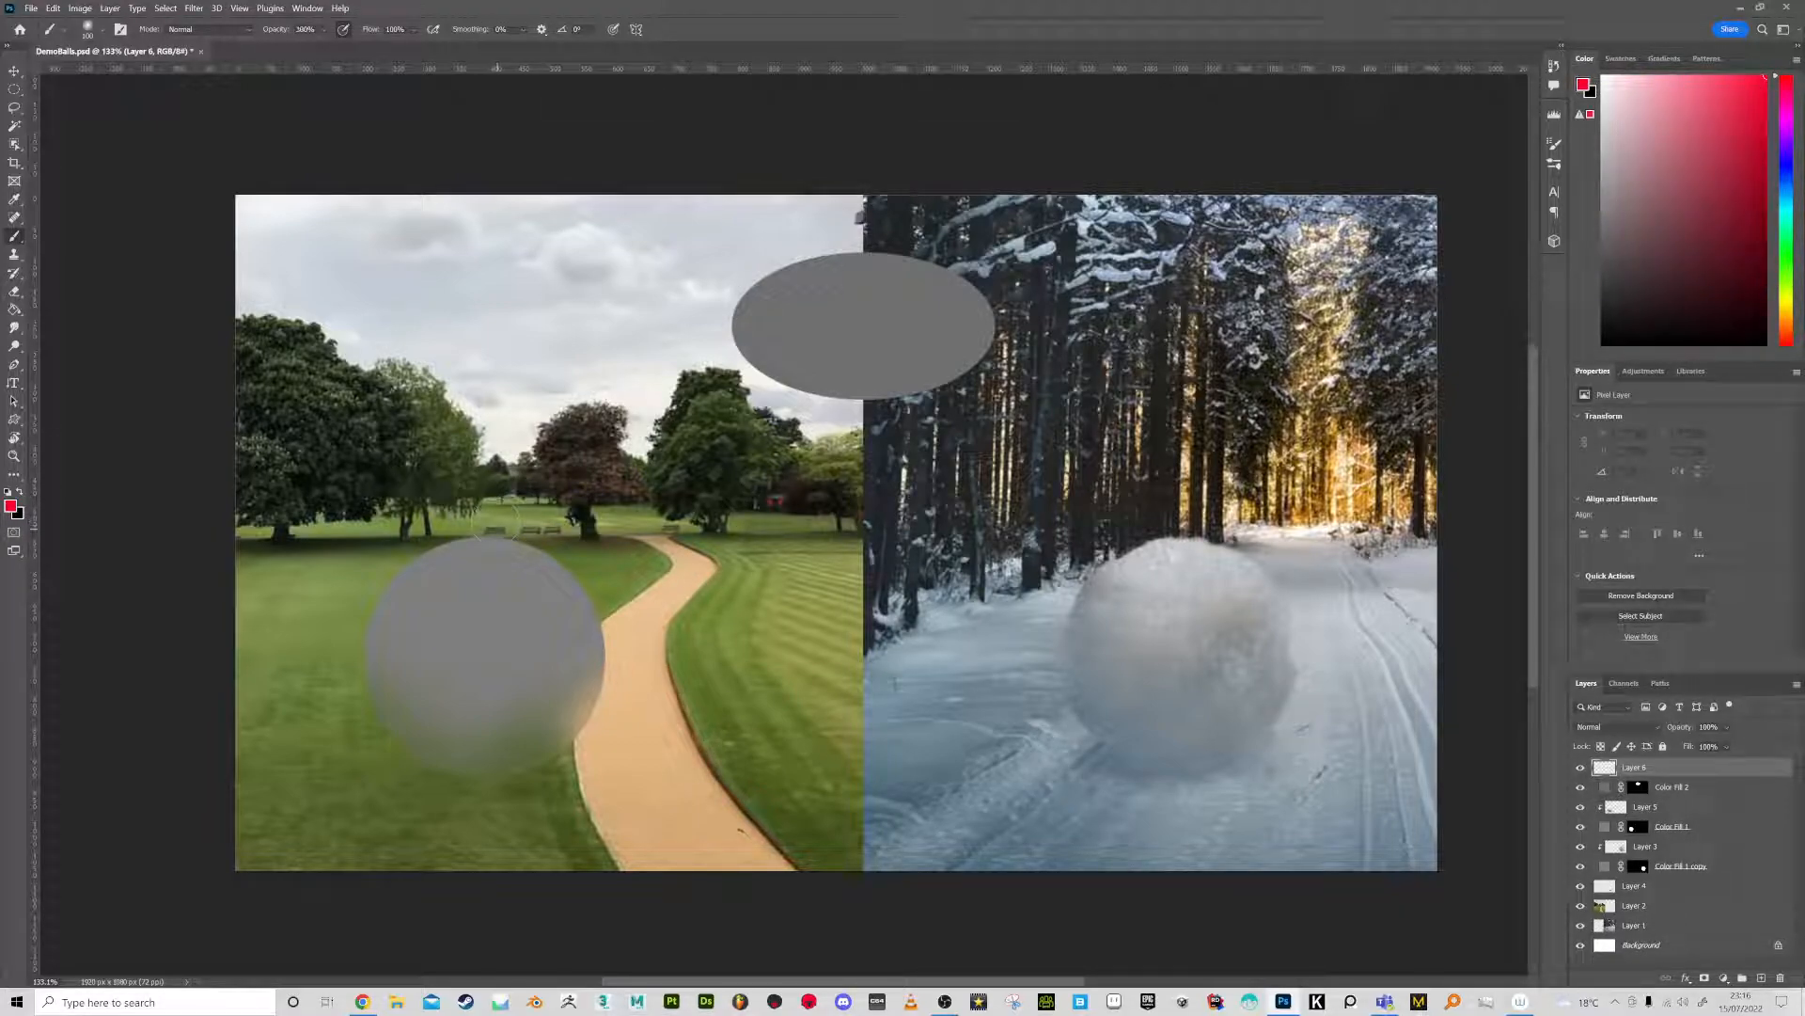
key(bracketleft)
key(bracketleft)
key(bracketleft)
key(bracketleft)
key(bracketleft)
key(bracketleft)
key(bracketleft)
mouse_move(485, 537)
mouse_down()
mouse_move(470, 282)
mouse_move(479, 297)
mouse_up()
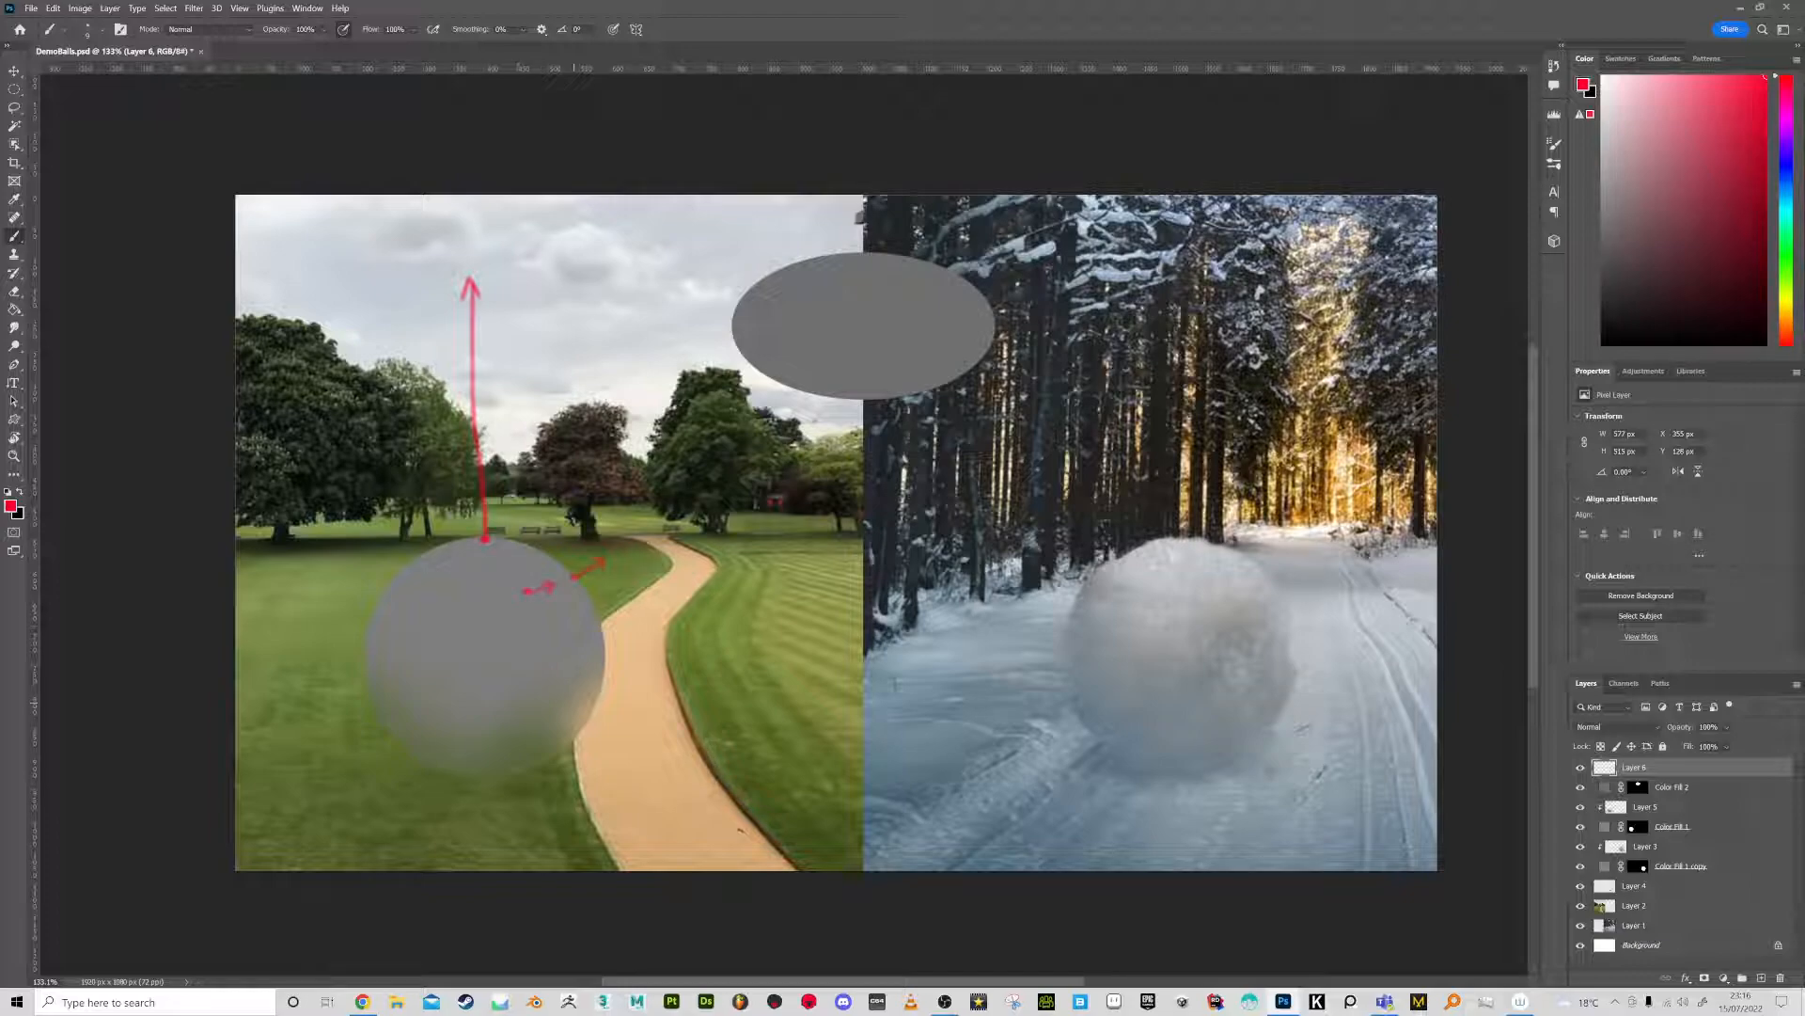
drag(588, 718, 608, 734)
drag(362, 743, 414, 688)
mouse_move(435, 619)
mouse_down()
mouse_move(386, 594)
mouse_move(386, 650)
mouse_move(592, 651)
mouse_up()
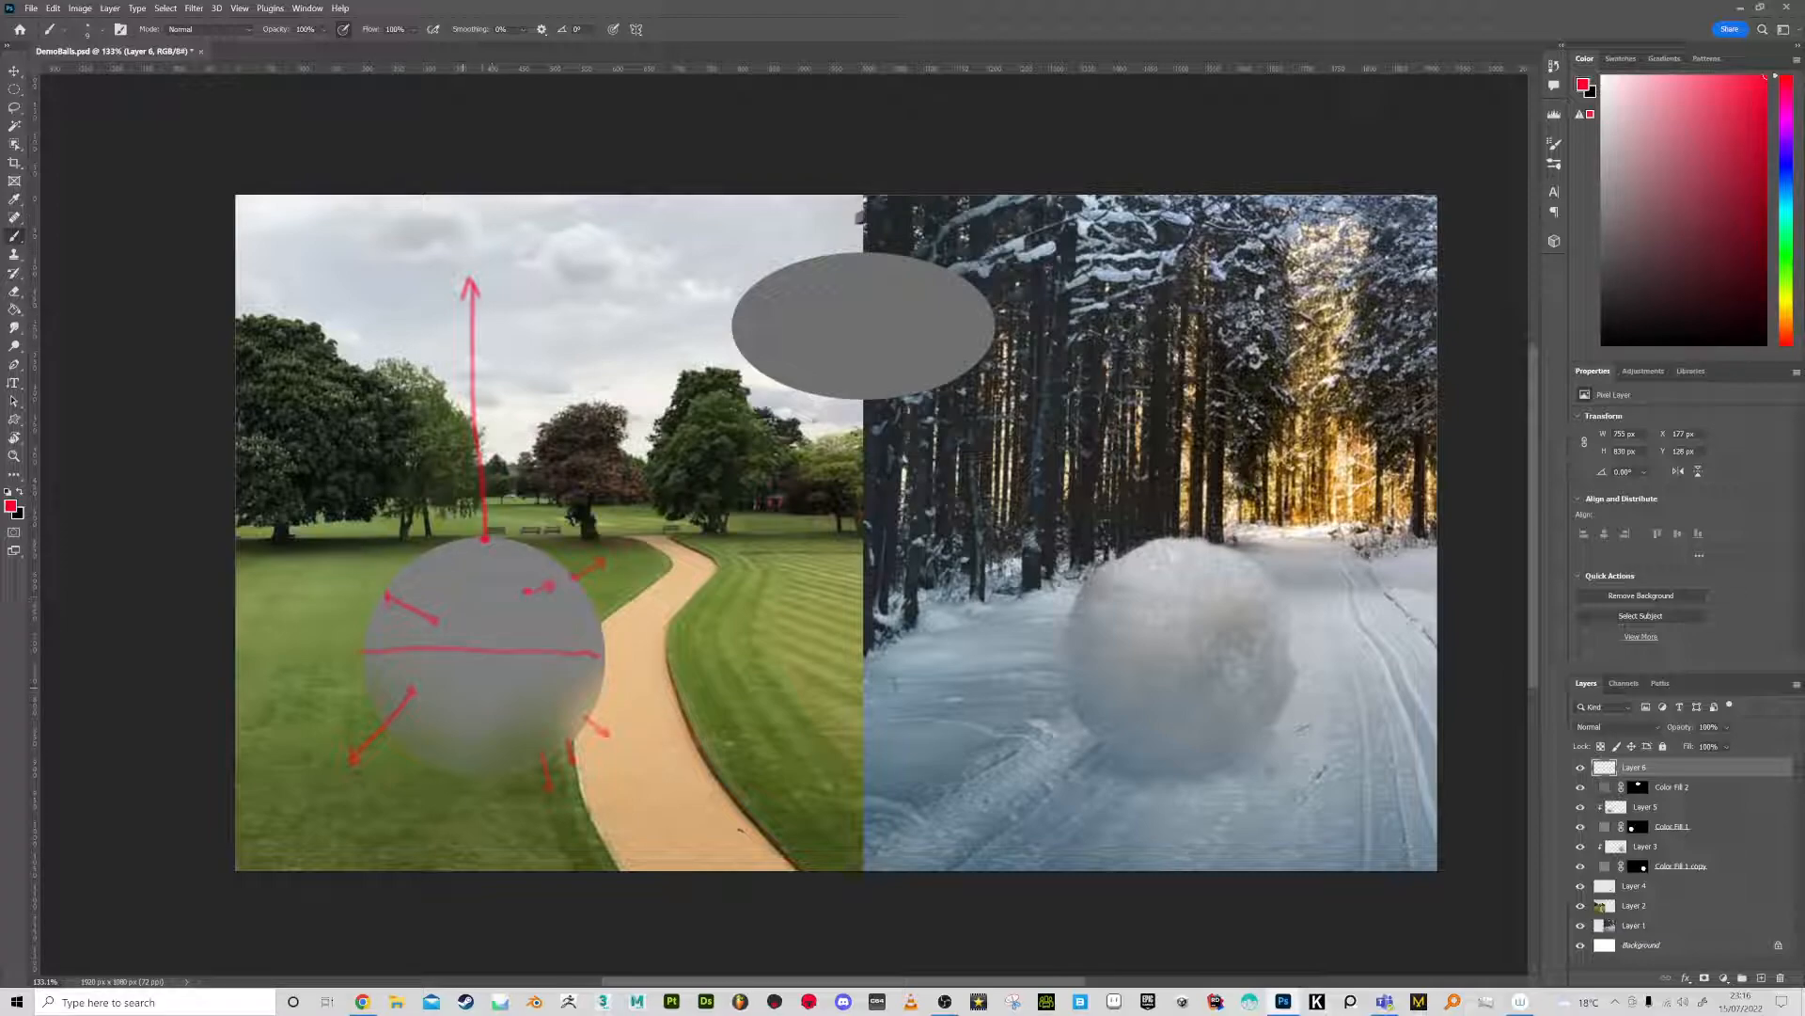
drag(1703, 773, 1780, 978)
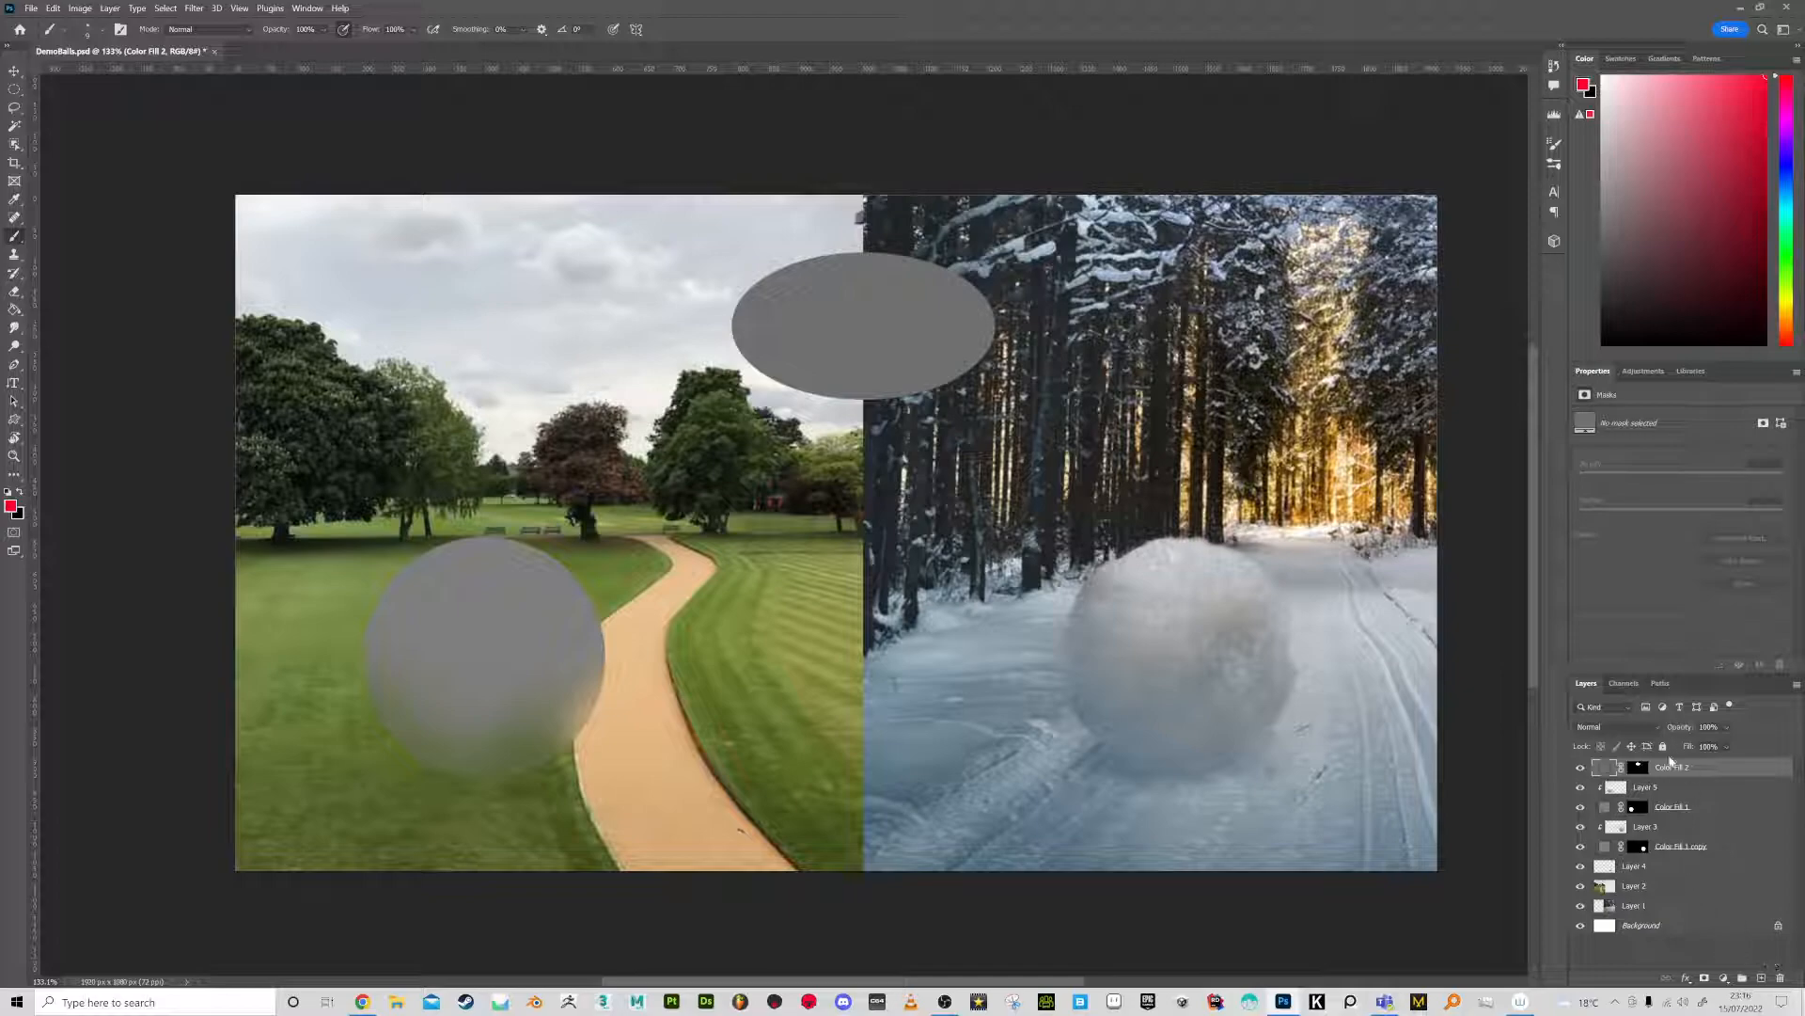
On Layer 5, dab grass green at the sphere's base and glaze pale sky grey over its upper half at 30% opacity
click(1623, 790)
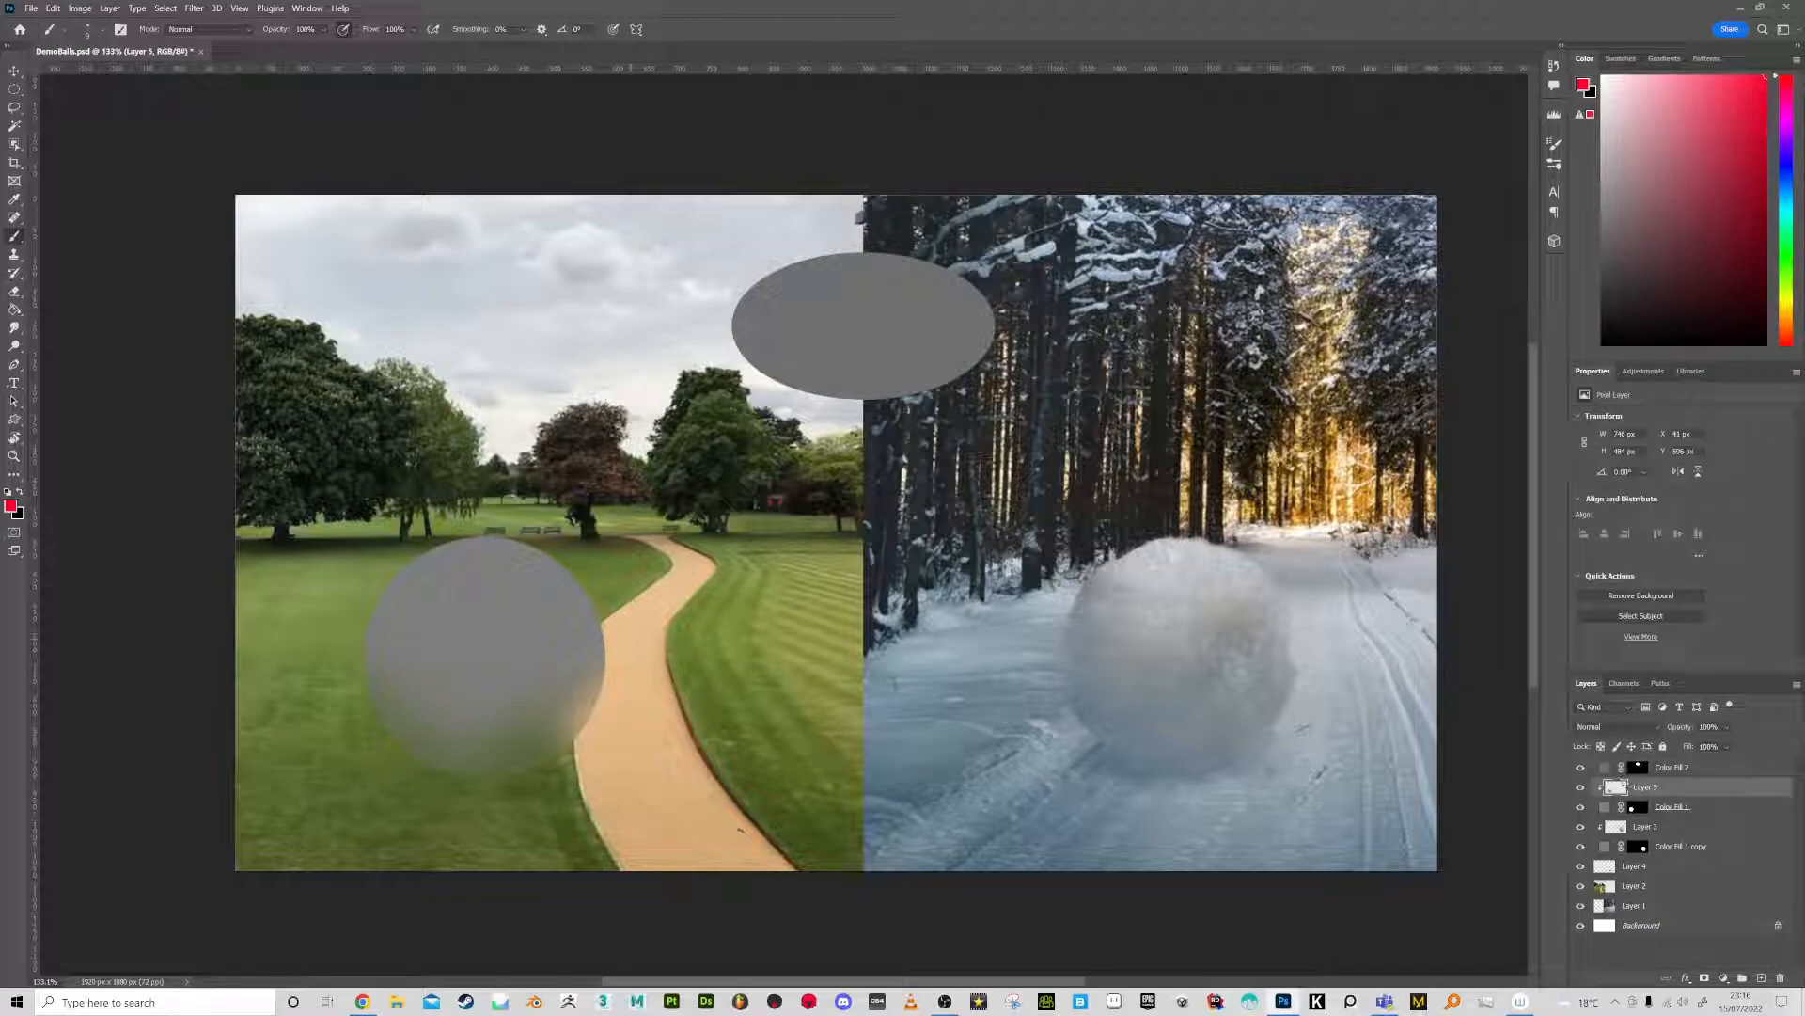
alt+click(554, 776)
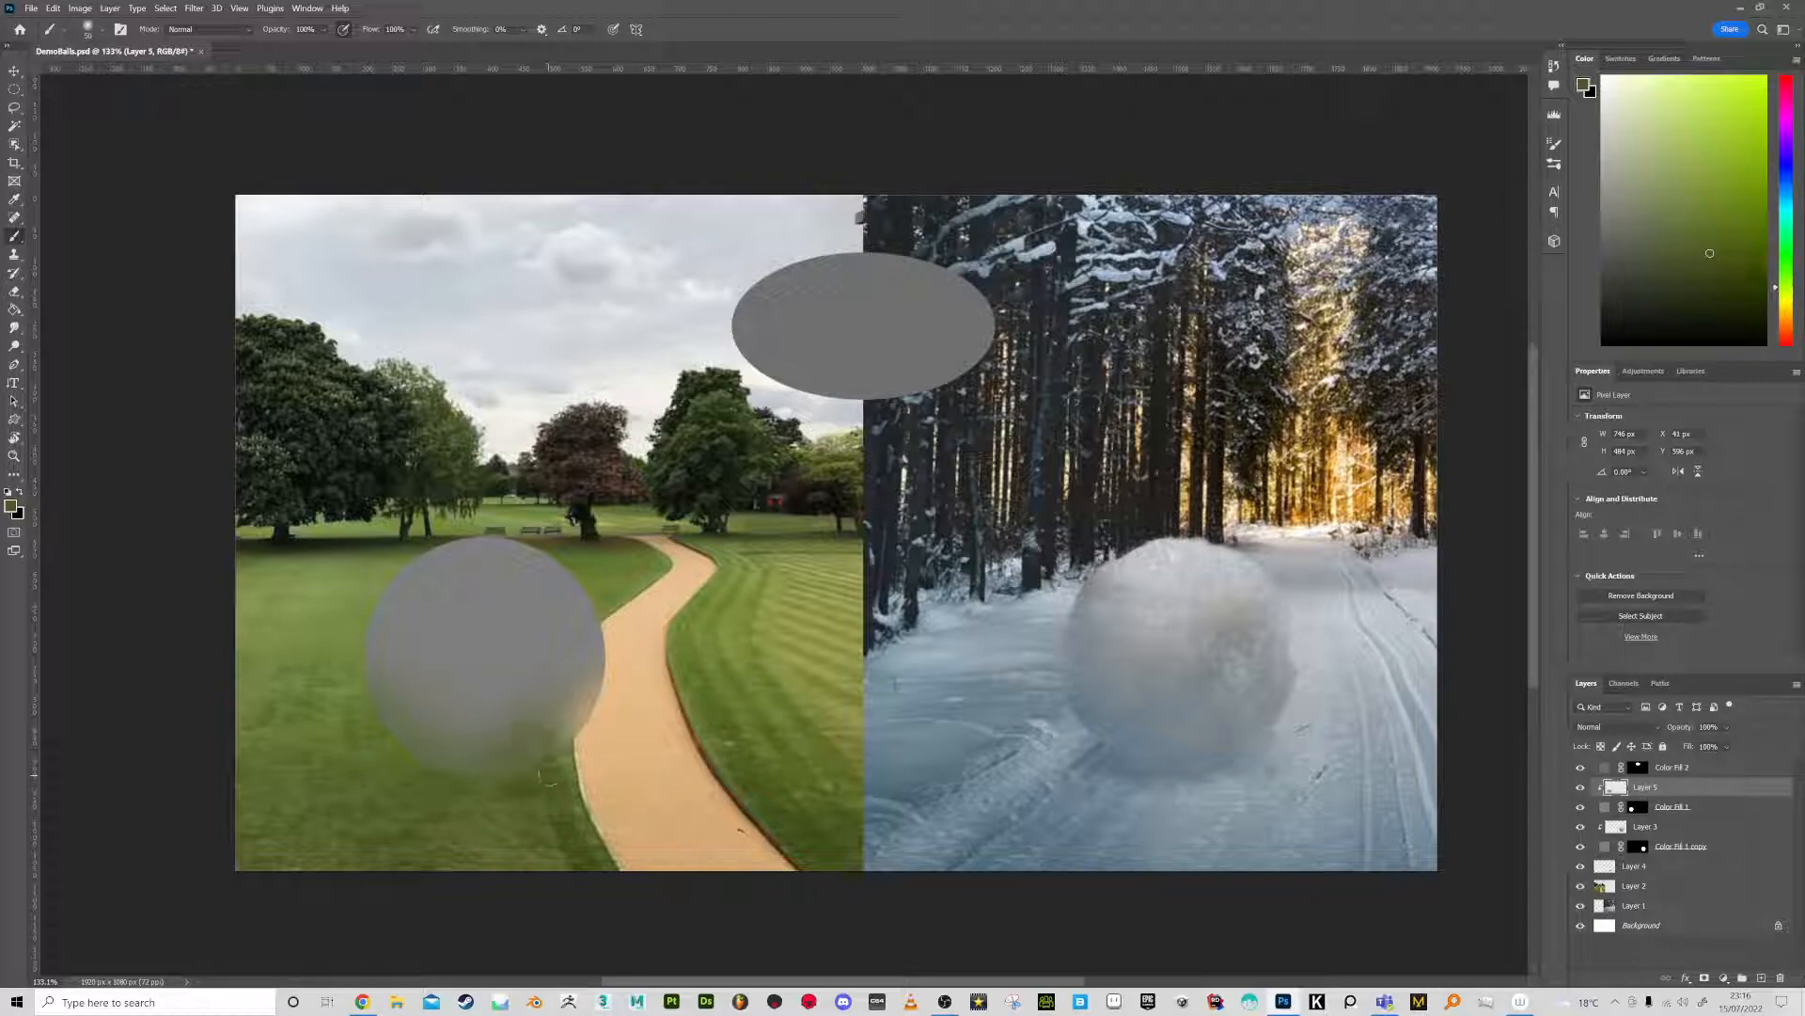
key(3)
alt+click(523, 205)
mouse_move(546, 547)
mouse_down()
mouse_move(456, 570)
mouse_move(555, 585)
mouse_move(448, 600)
mouse_move(562, 620)
mouse_move(554, 598)
mouse_up()
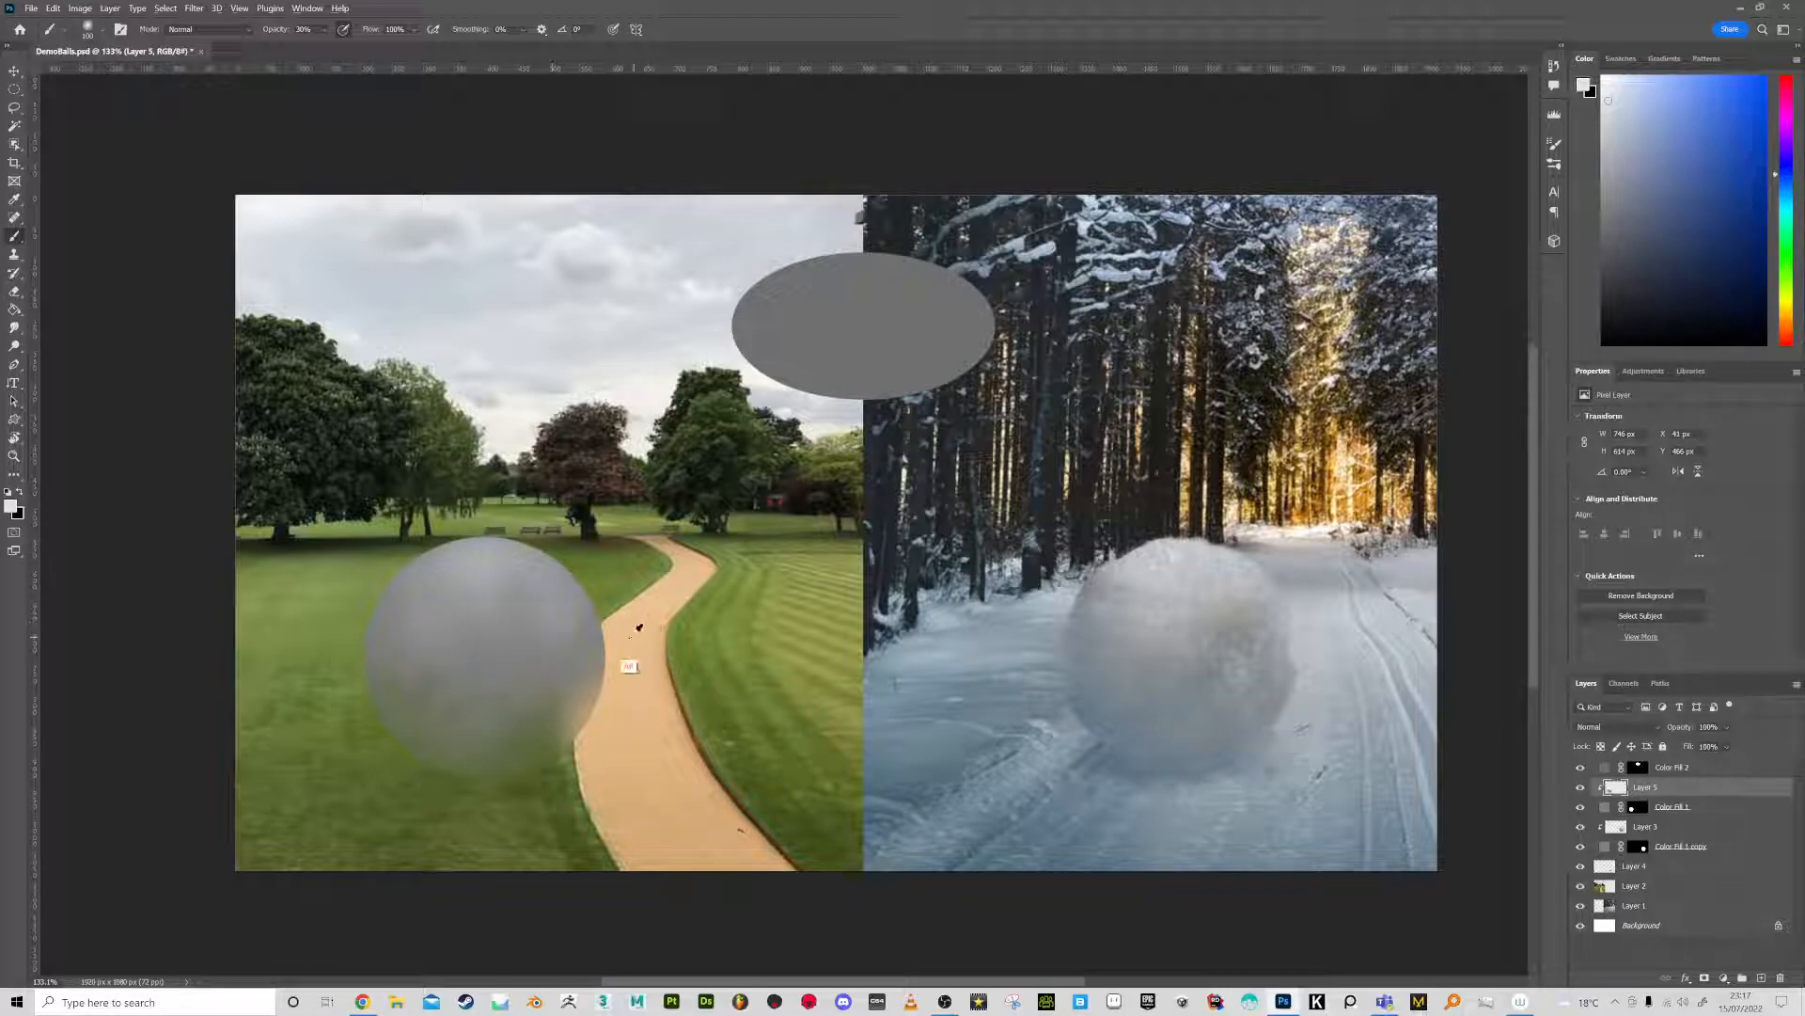
Refine the sphere's shading at 30% opacity with colours sampled from the path, lawn, sky and dark trees
alt+click(635, 665)
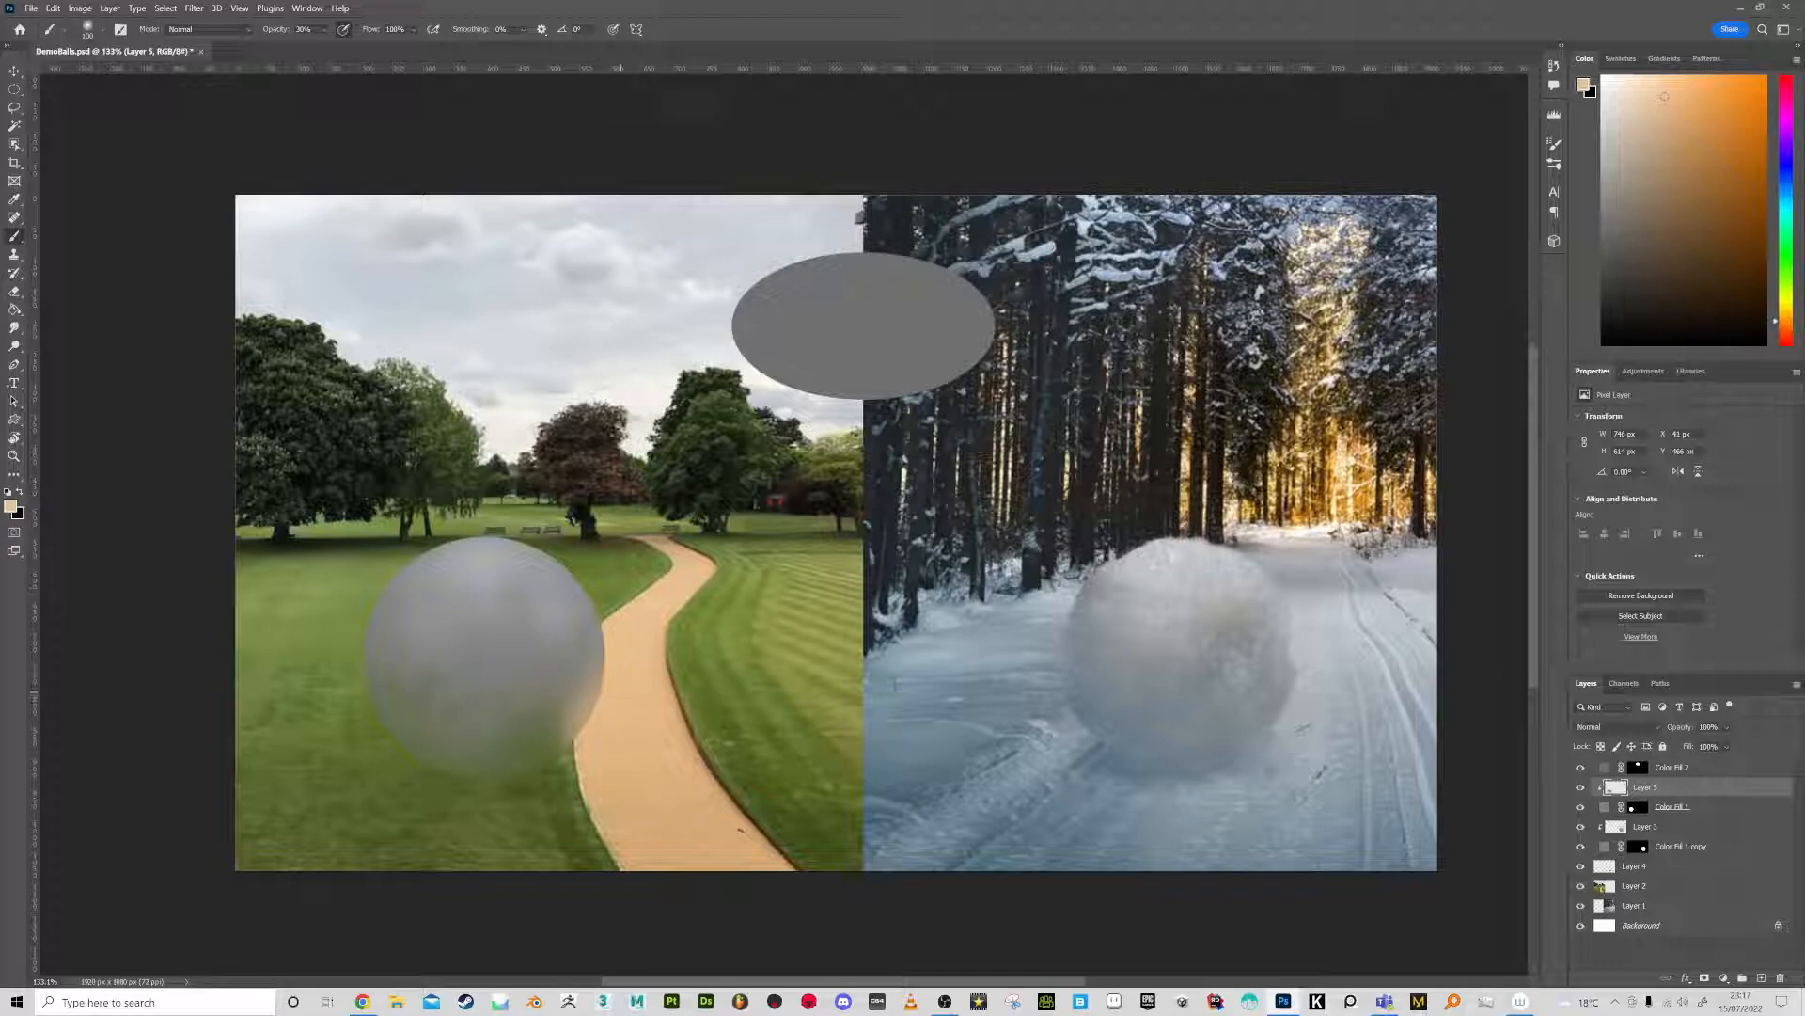
alt+click(808, 658)
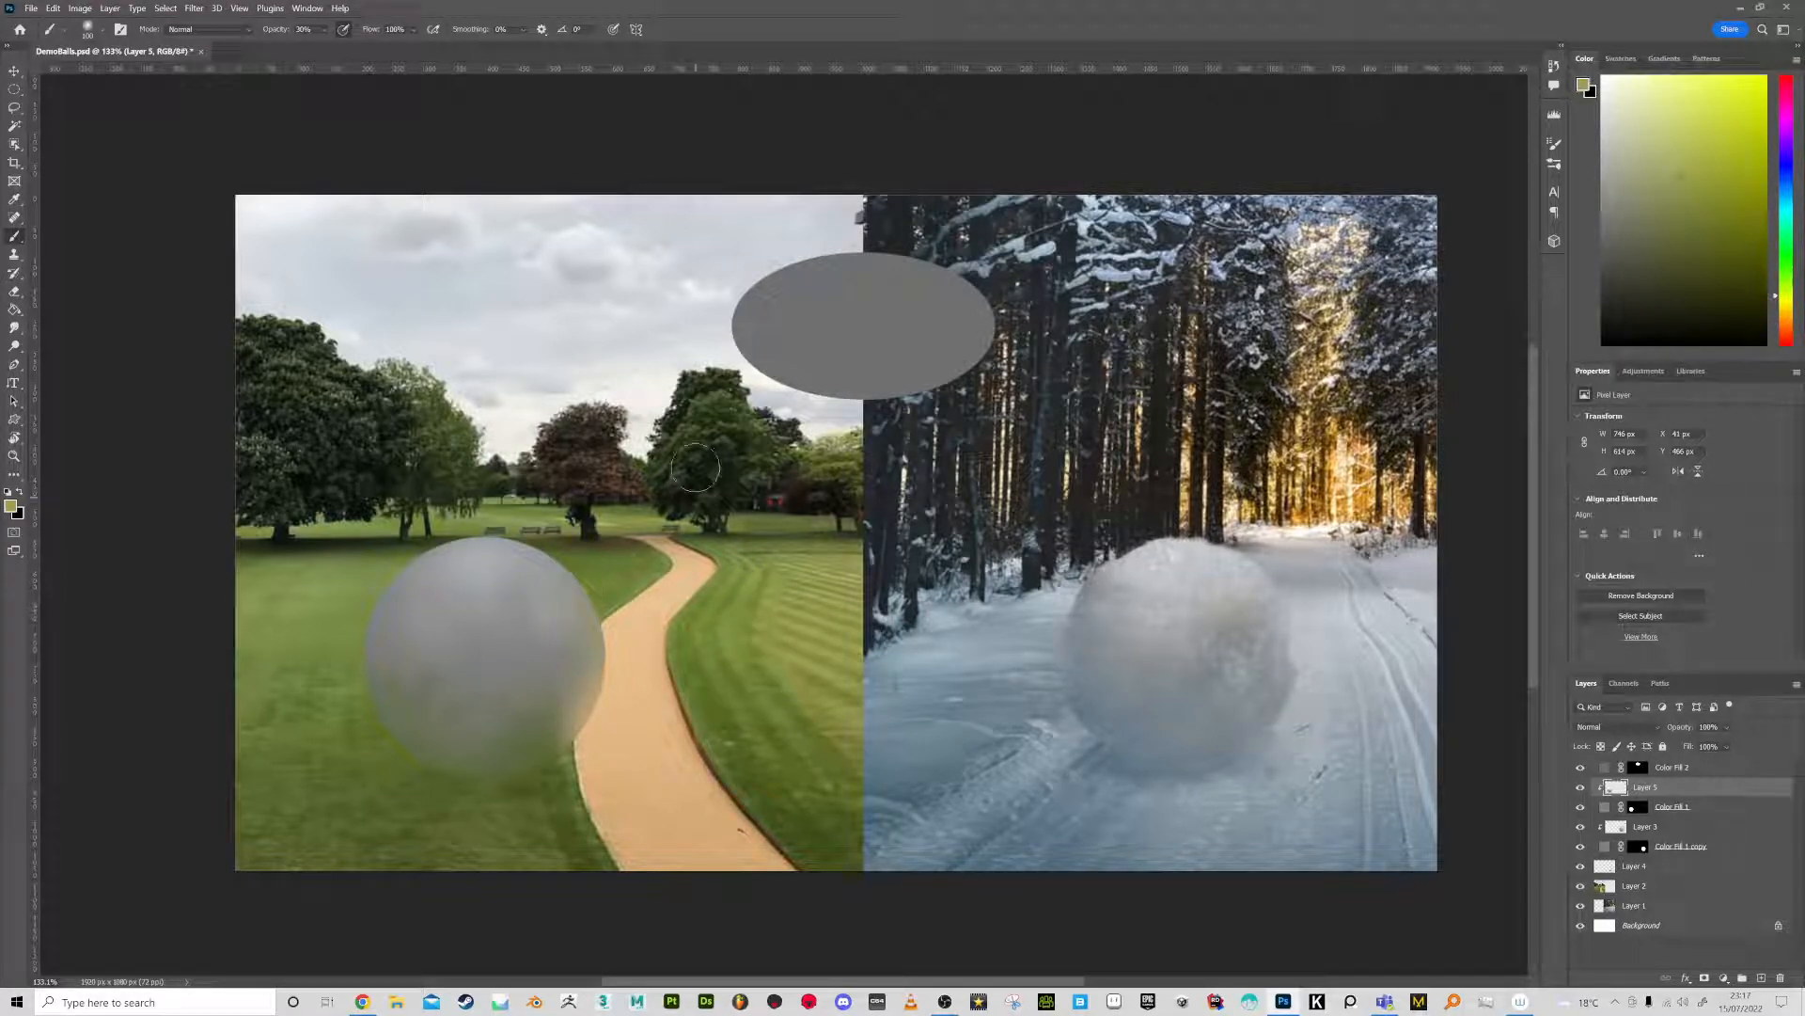
alt+click(818, 449)
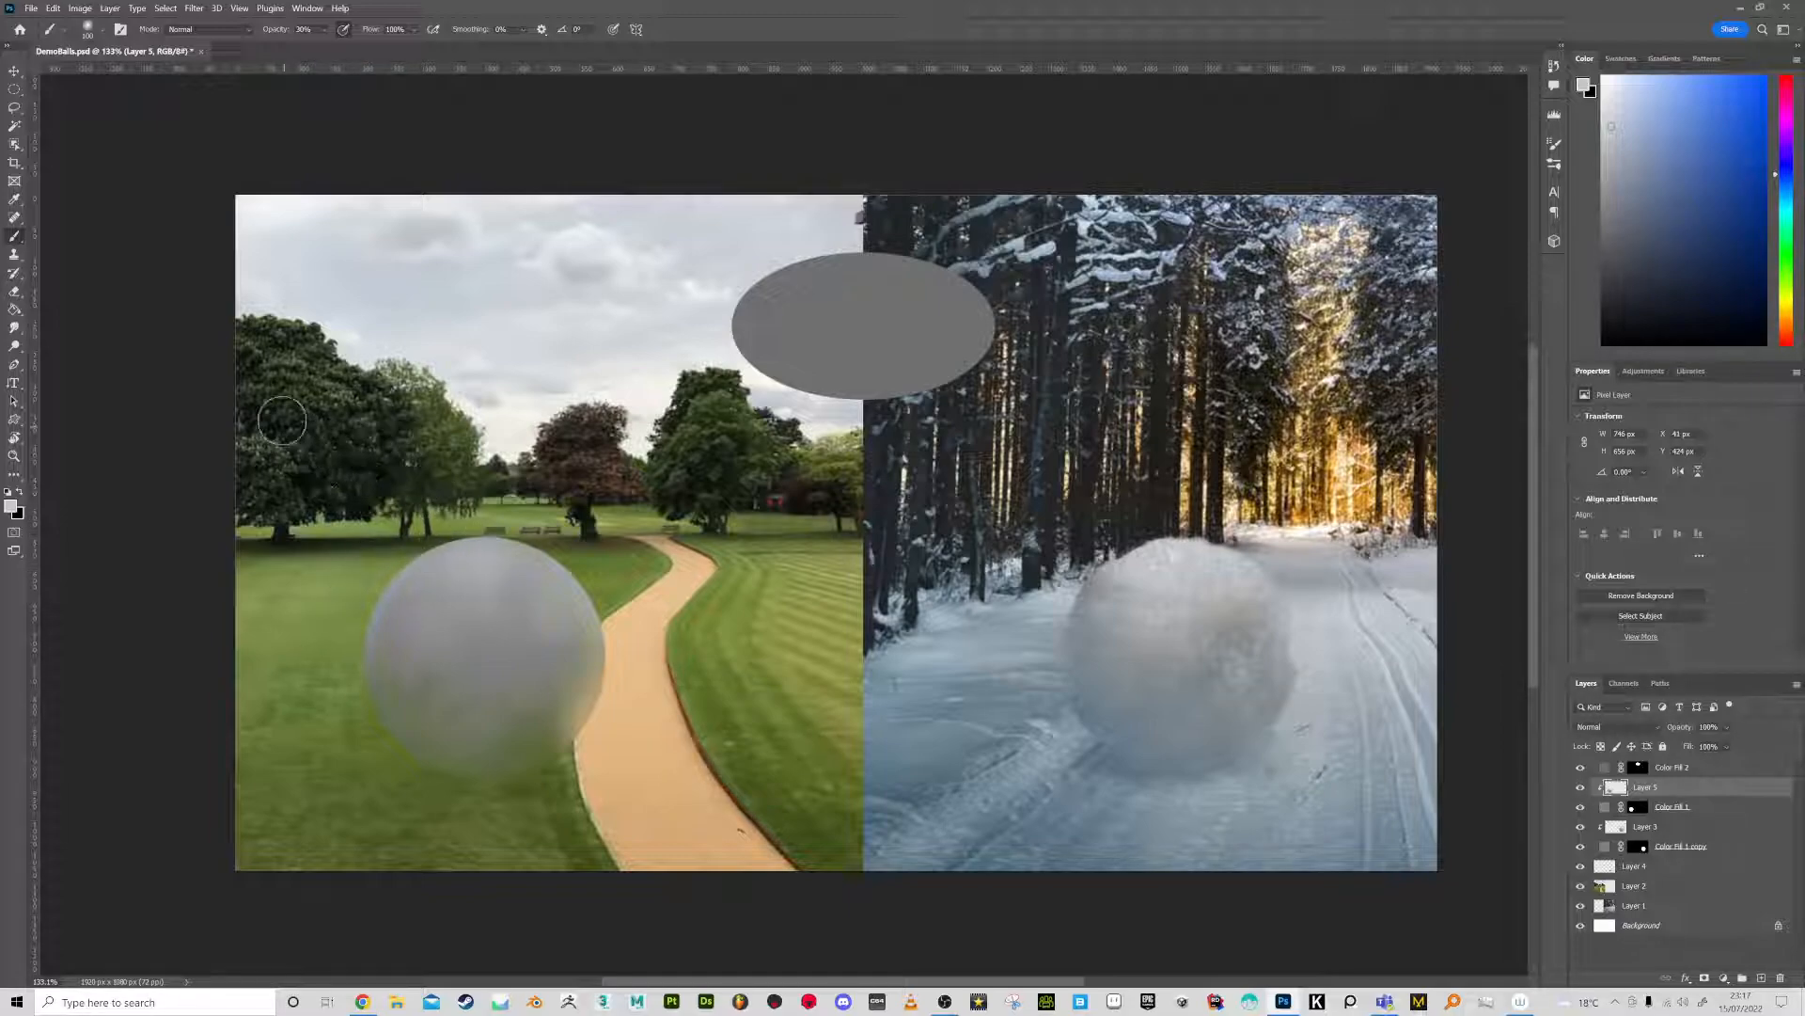
alt+click(324, 470)
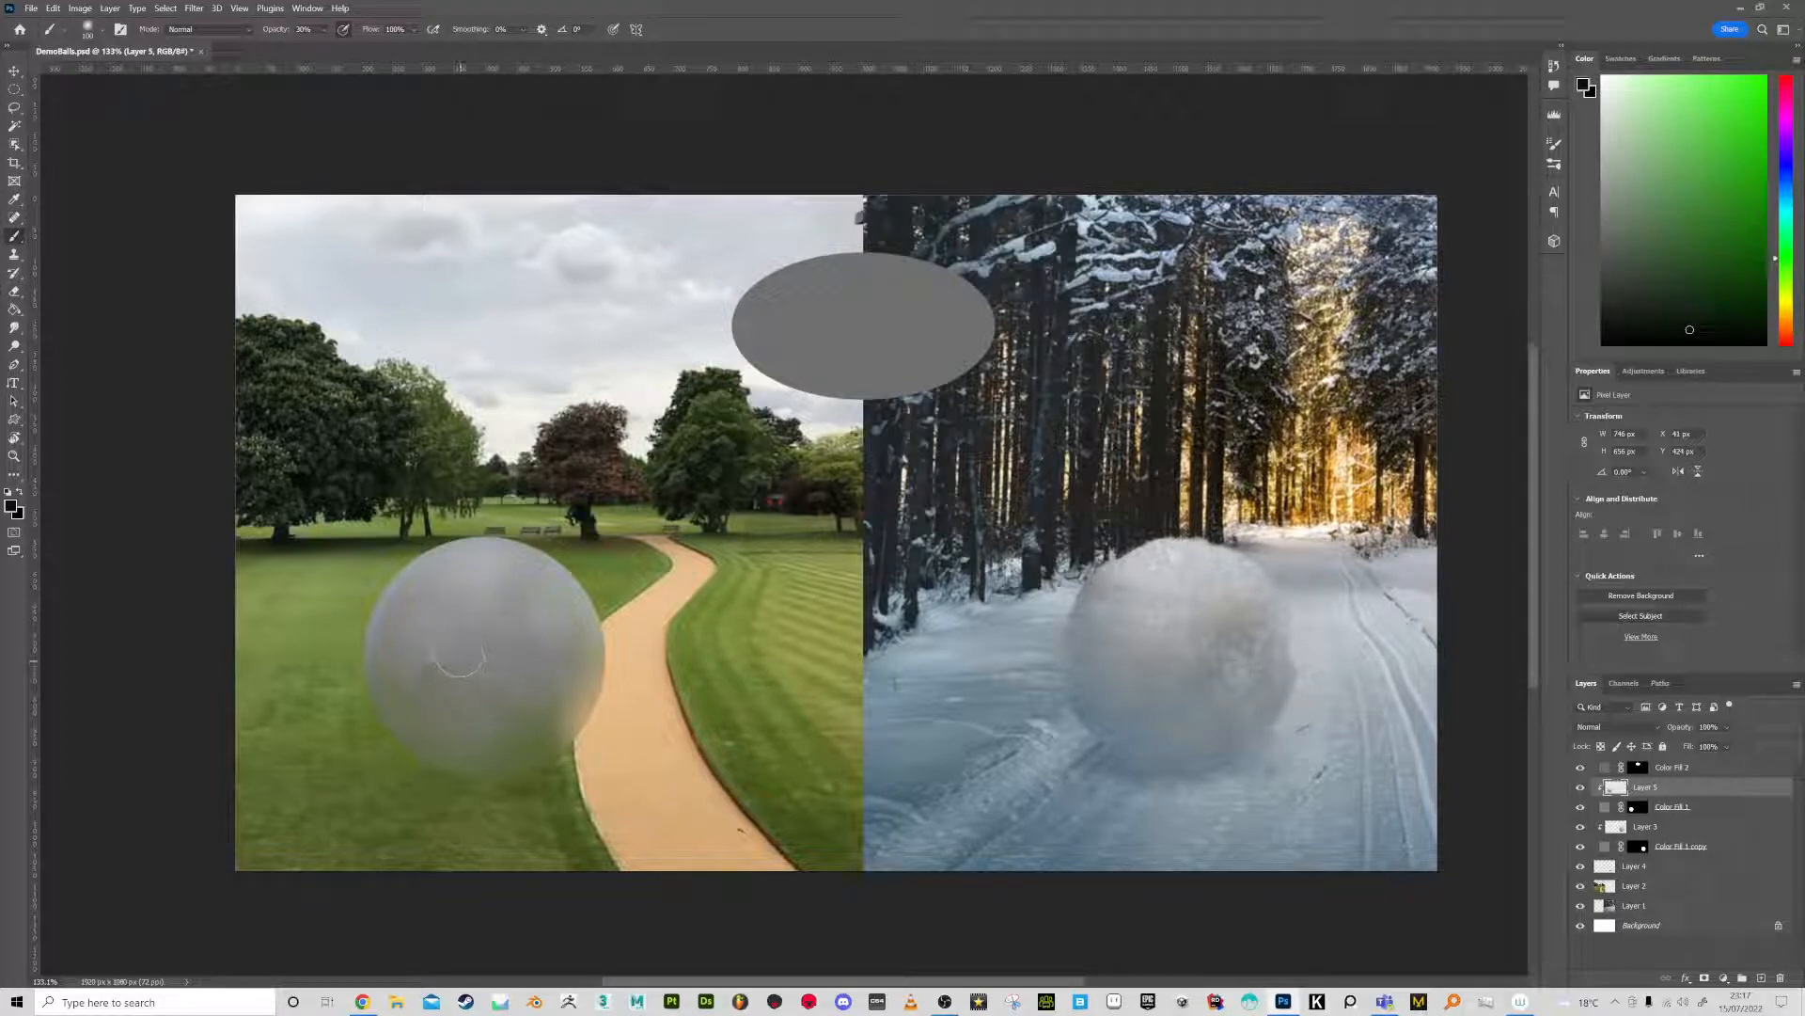
alt+click(422, 275)
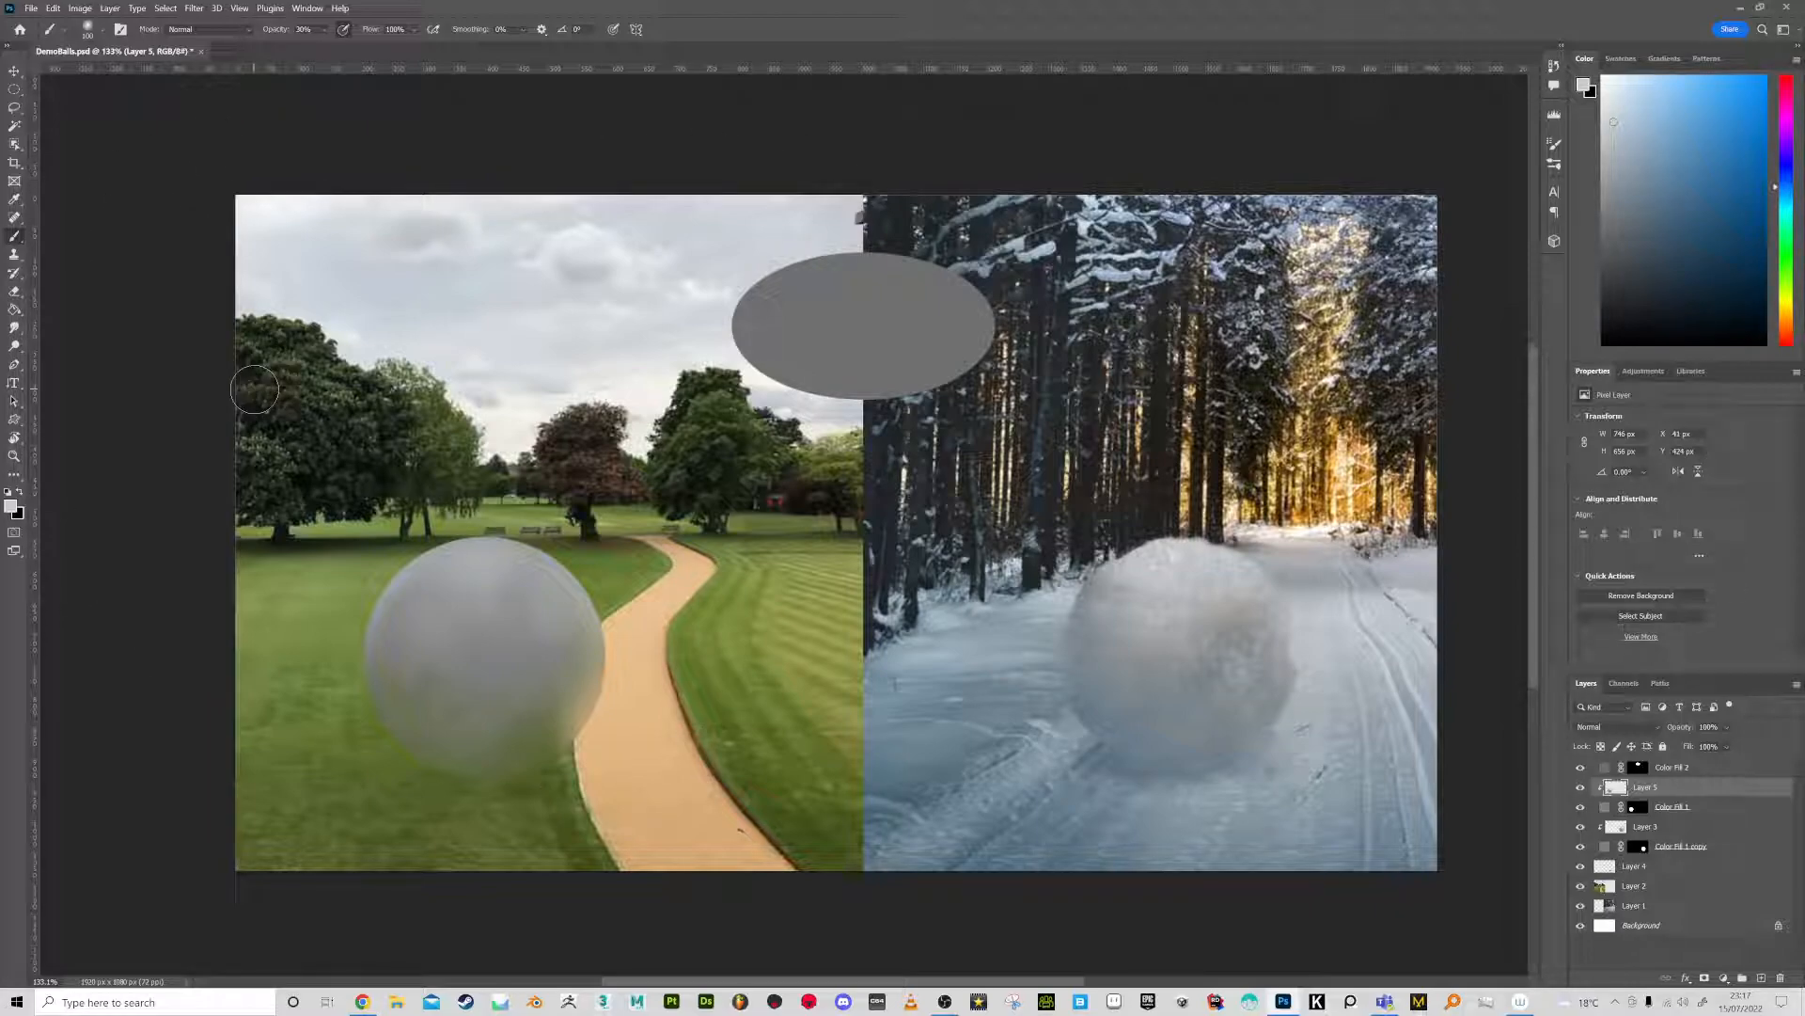
alt+click(318, 628)
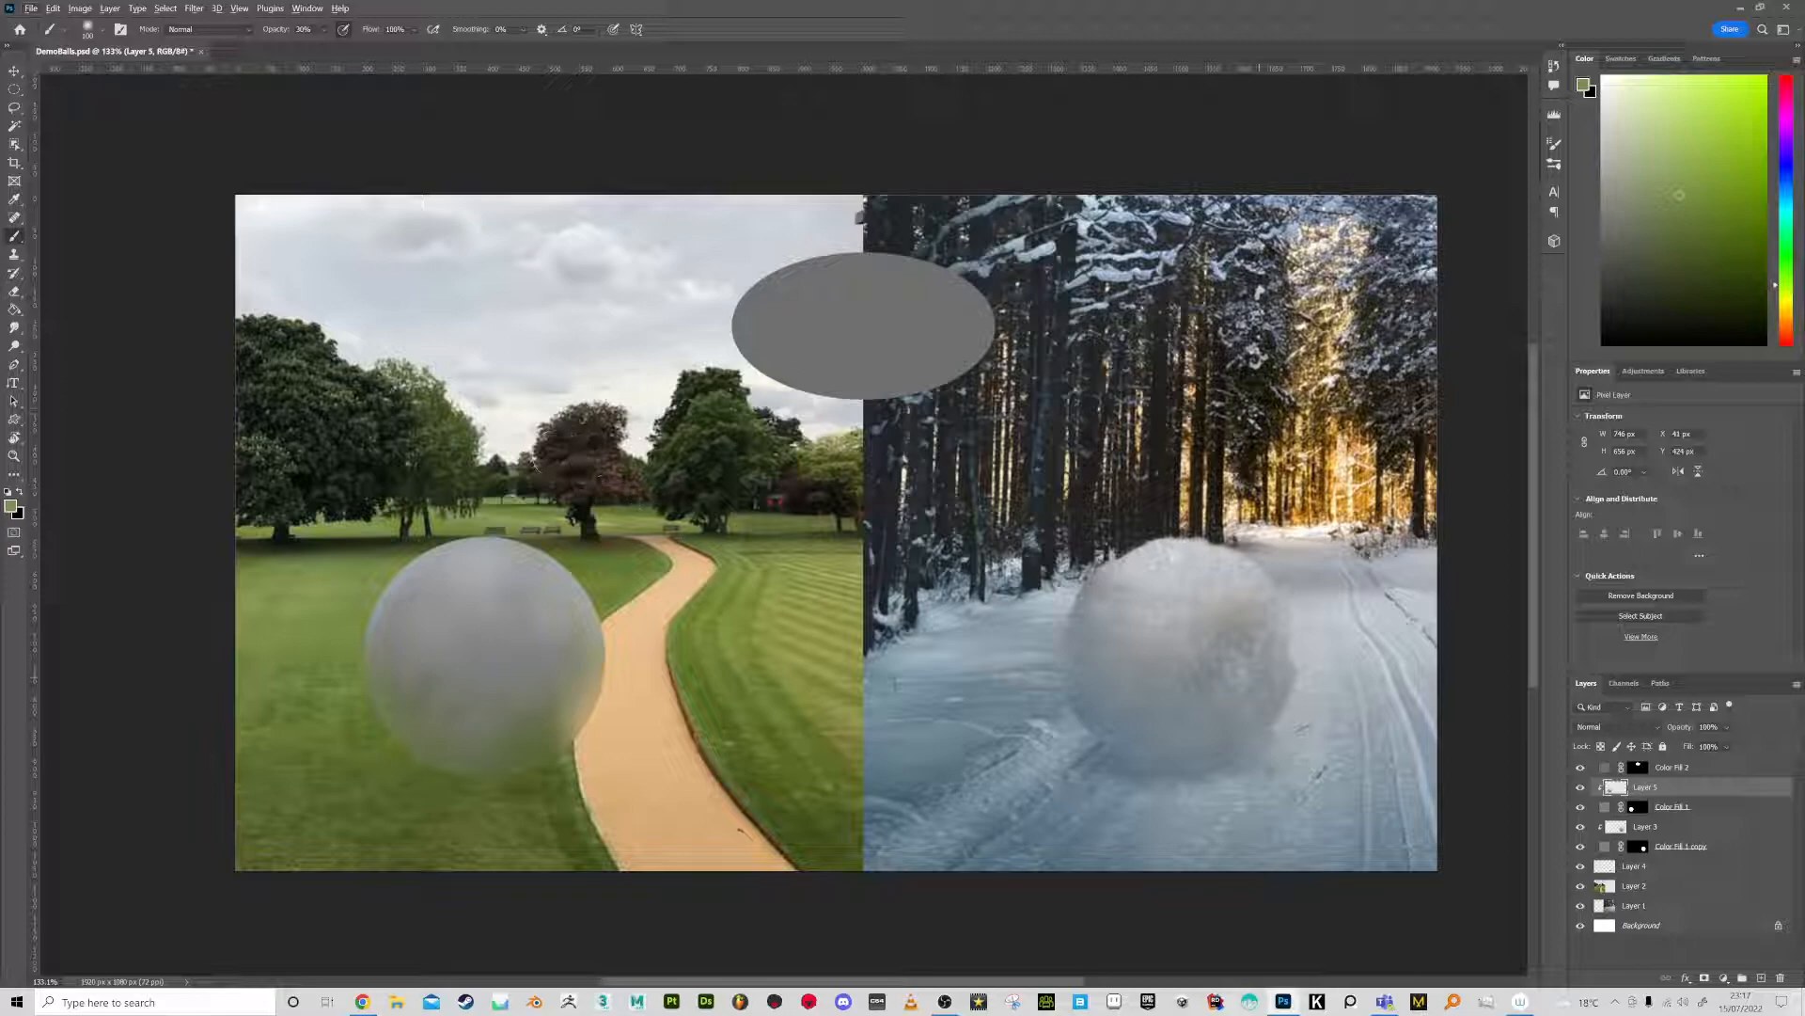
Create a new layer below Layer 5 and move it beneath Color Fill 1, leaving Layer 5 clipped to the sphere
ctrl+click(1763, 978)
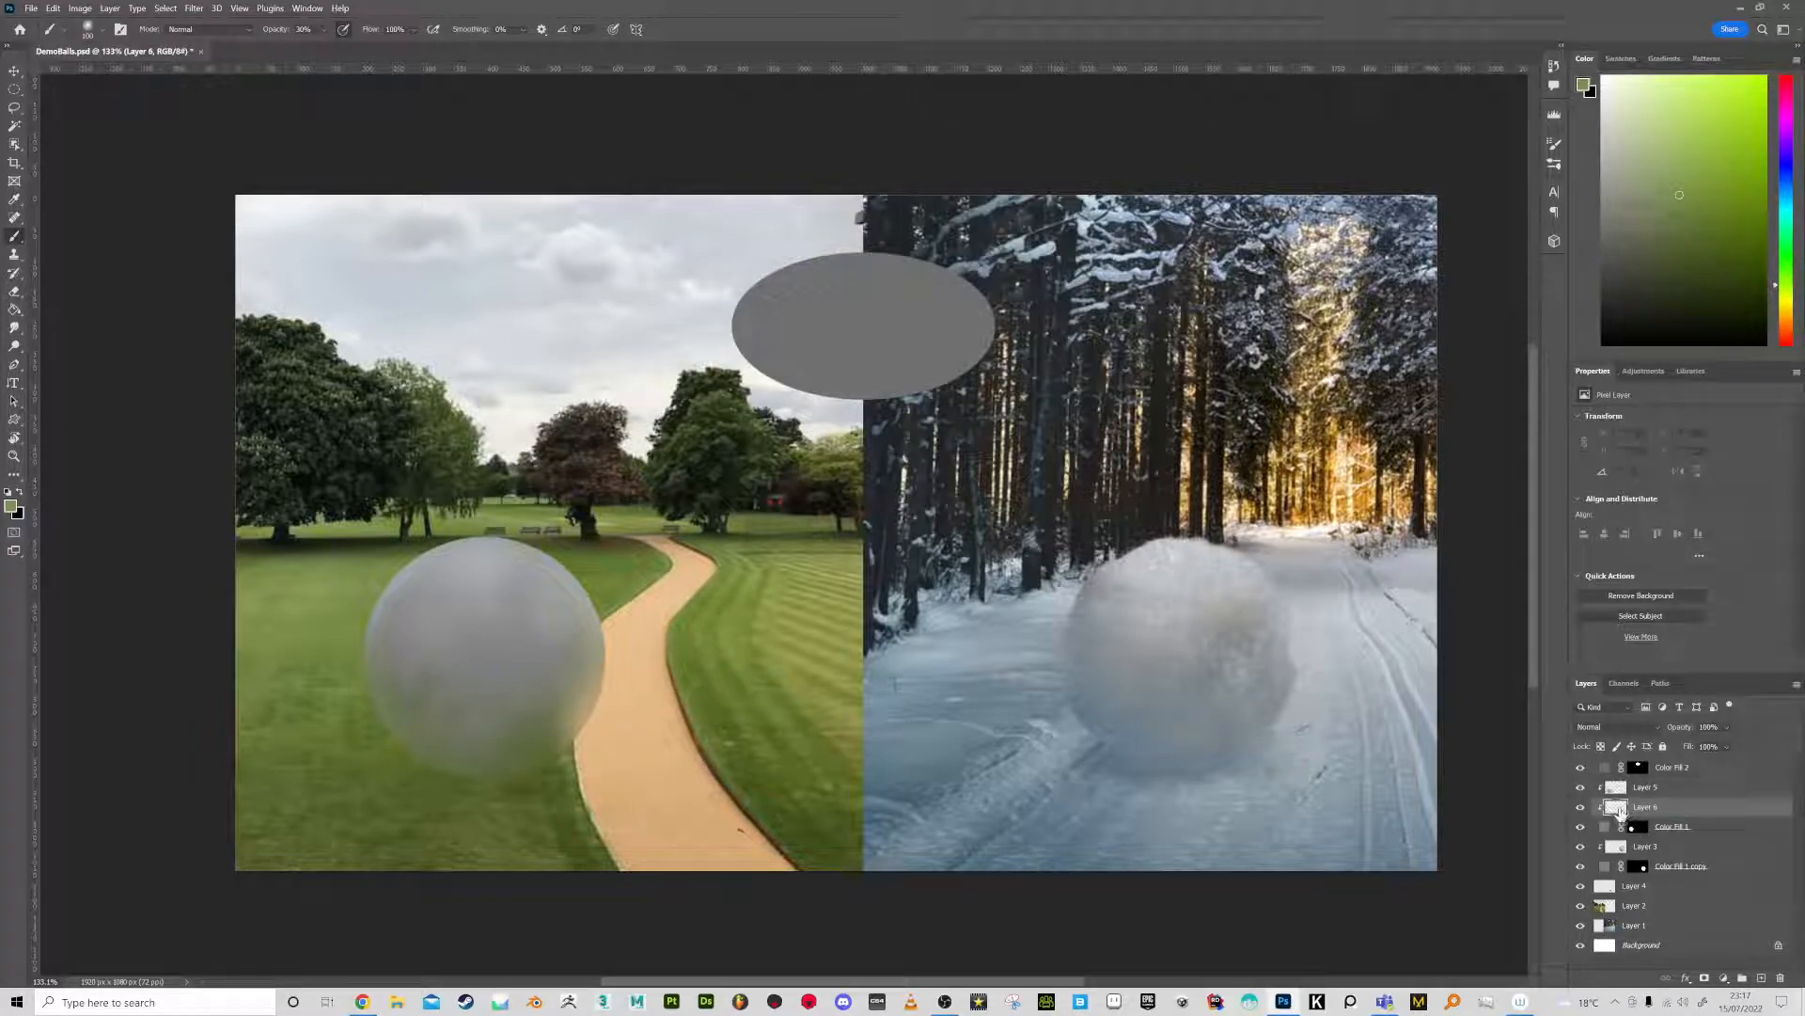
right_click(1645, 809)
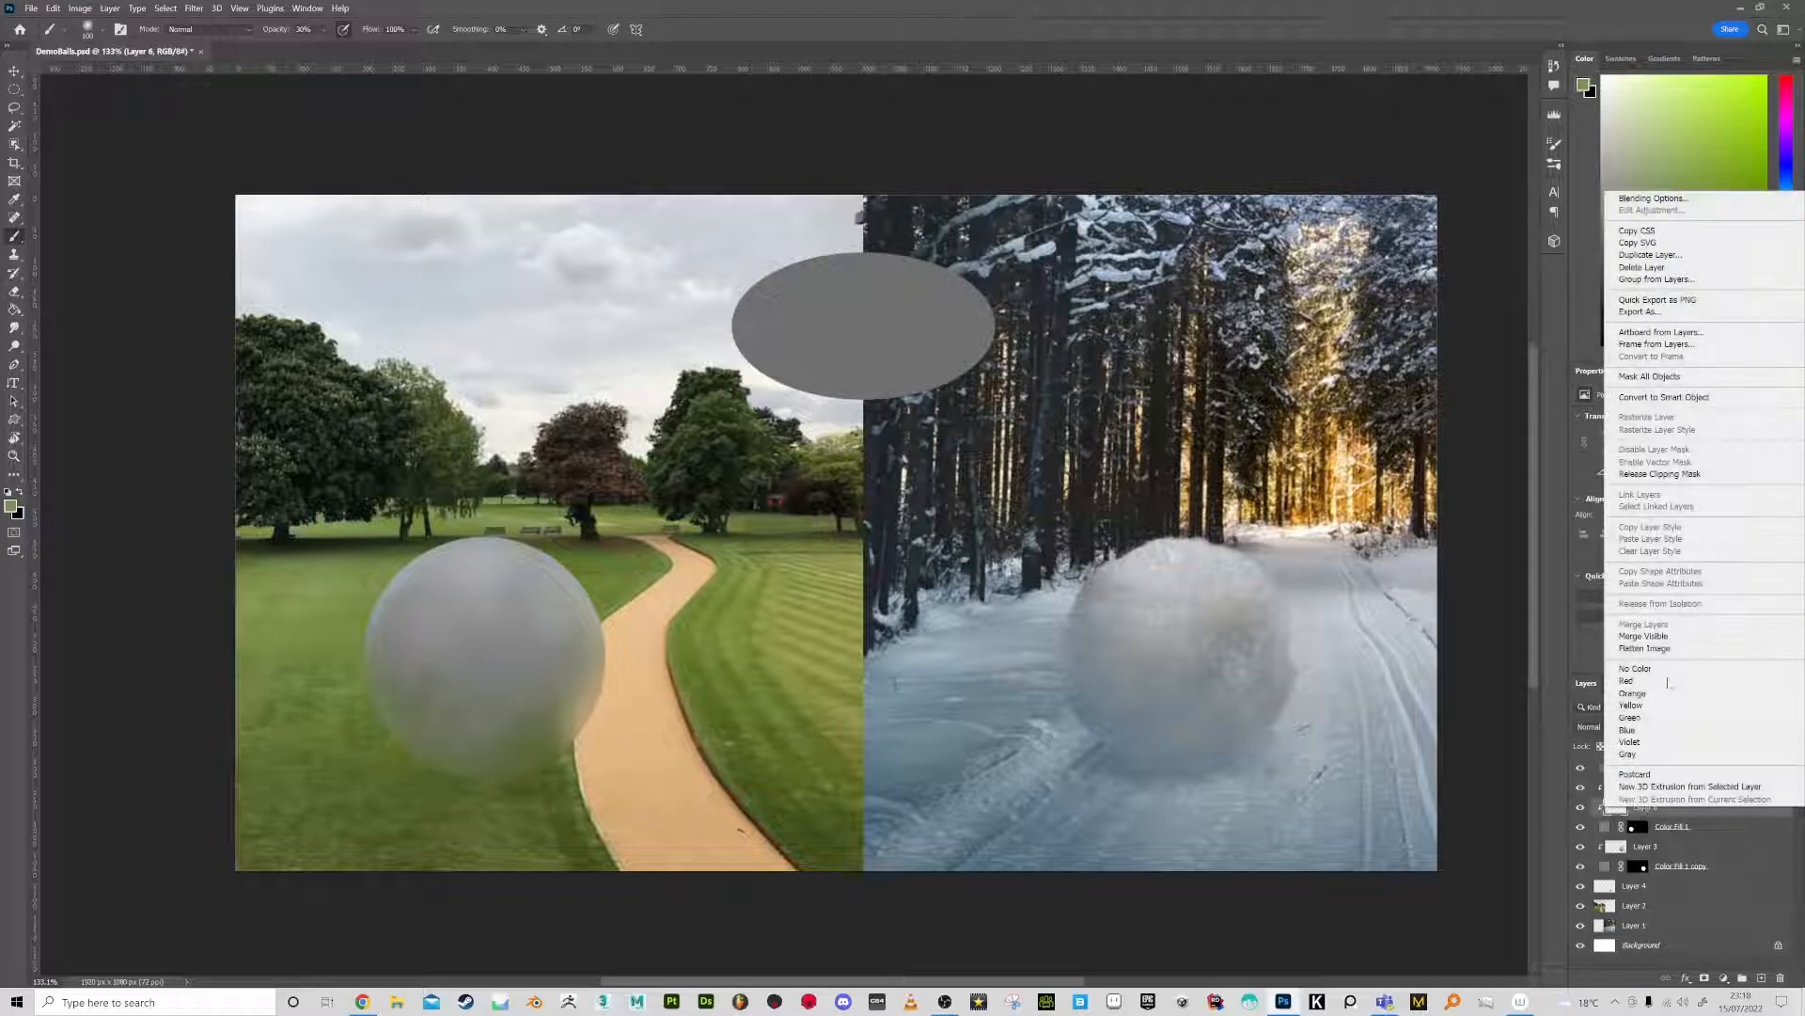
click(1643, 474)
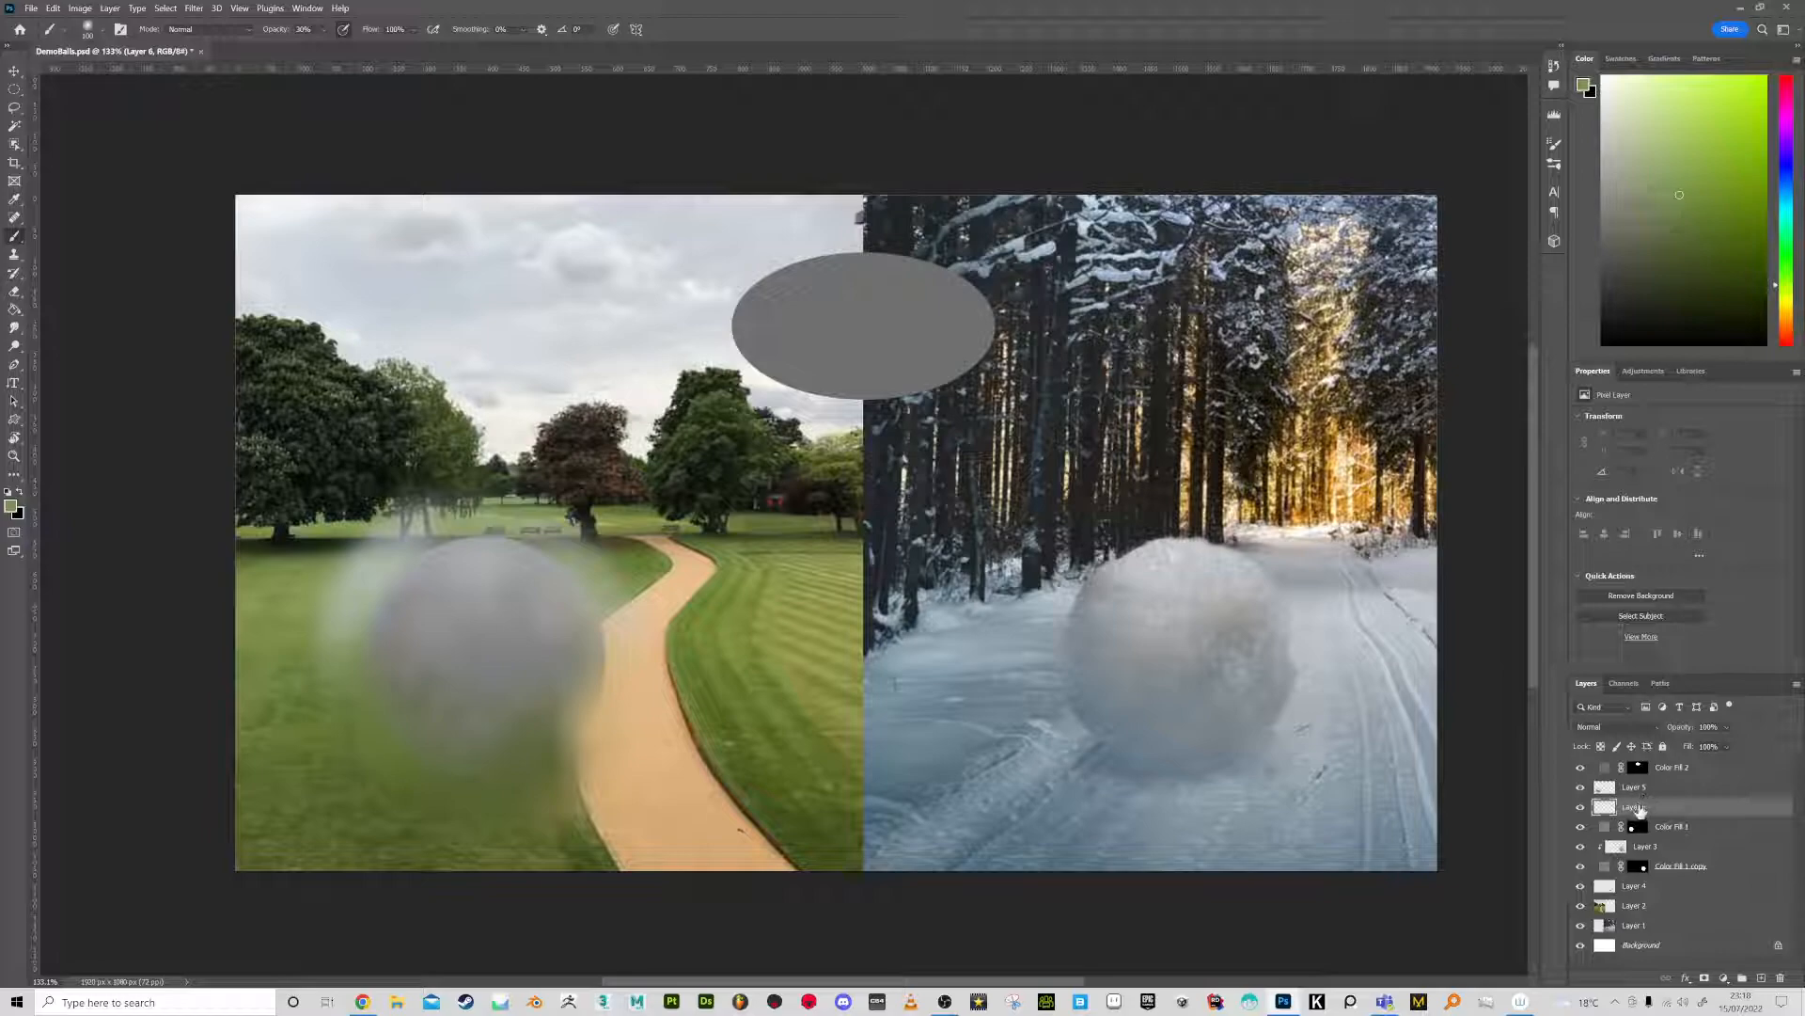
key(ctrl+z)
drag(1666, 811, 1676, 842)
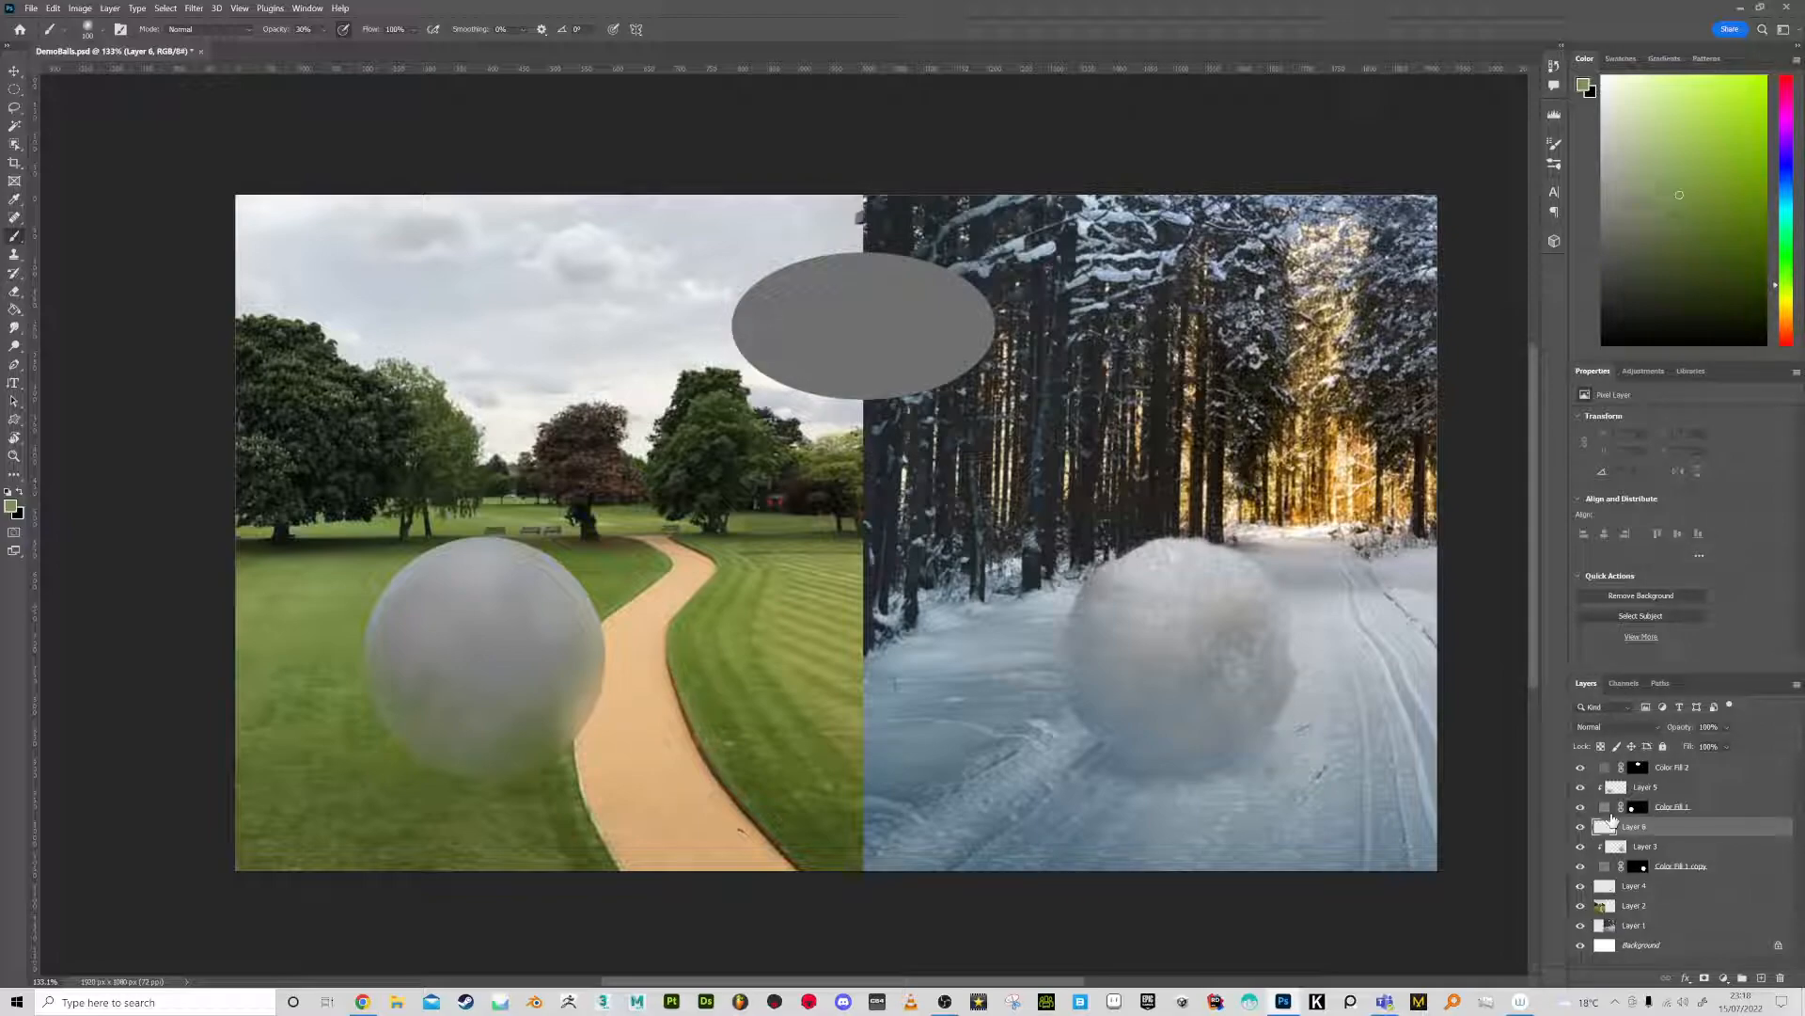
Paint a soft black contact shadow at 30% opacity on the ground beneath the park sphere, and reselect Layer 5
click(1638, 317)
drag(387, 761, 506, 762)
drag(410, 763, 583, 759)
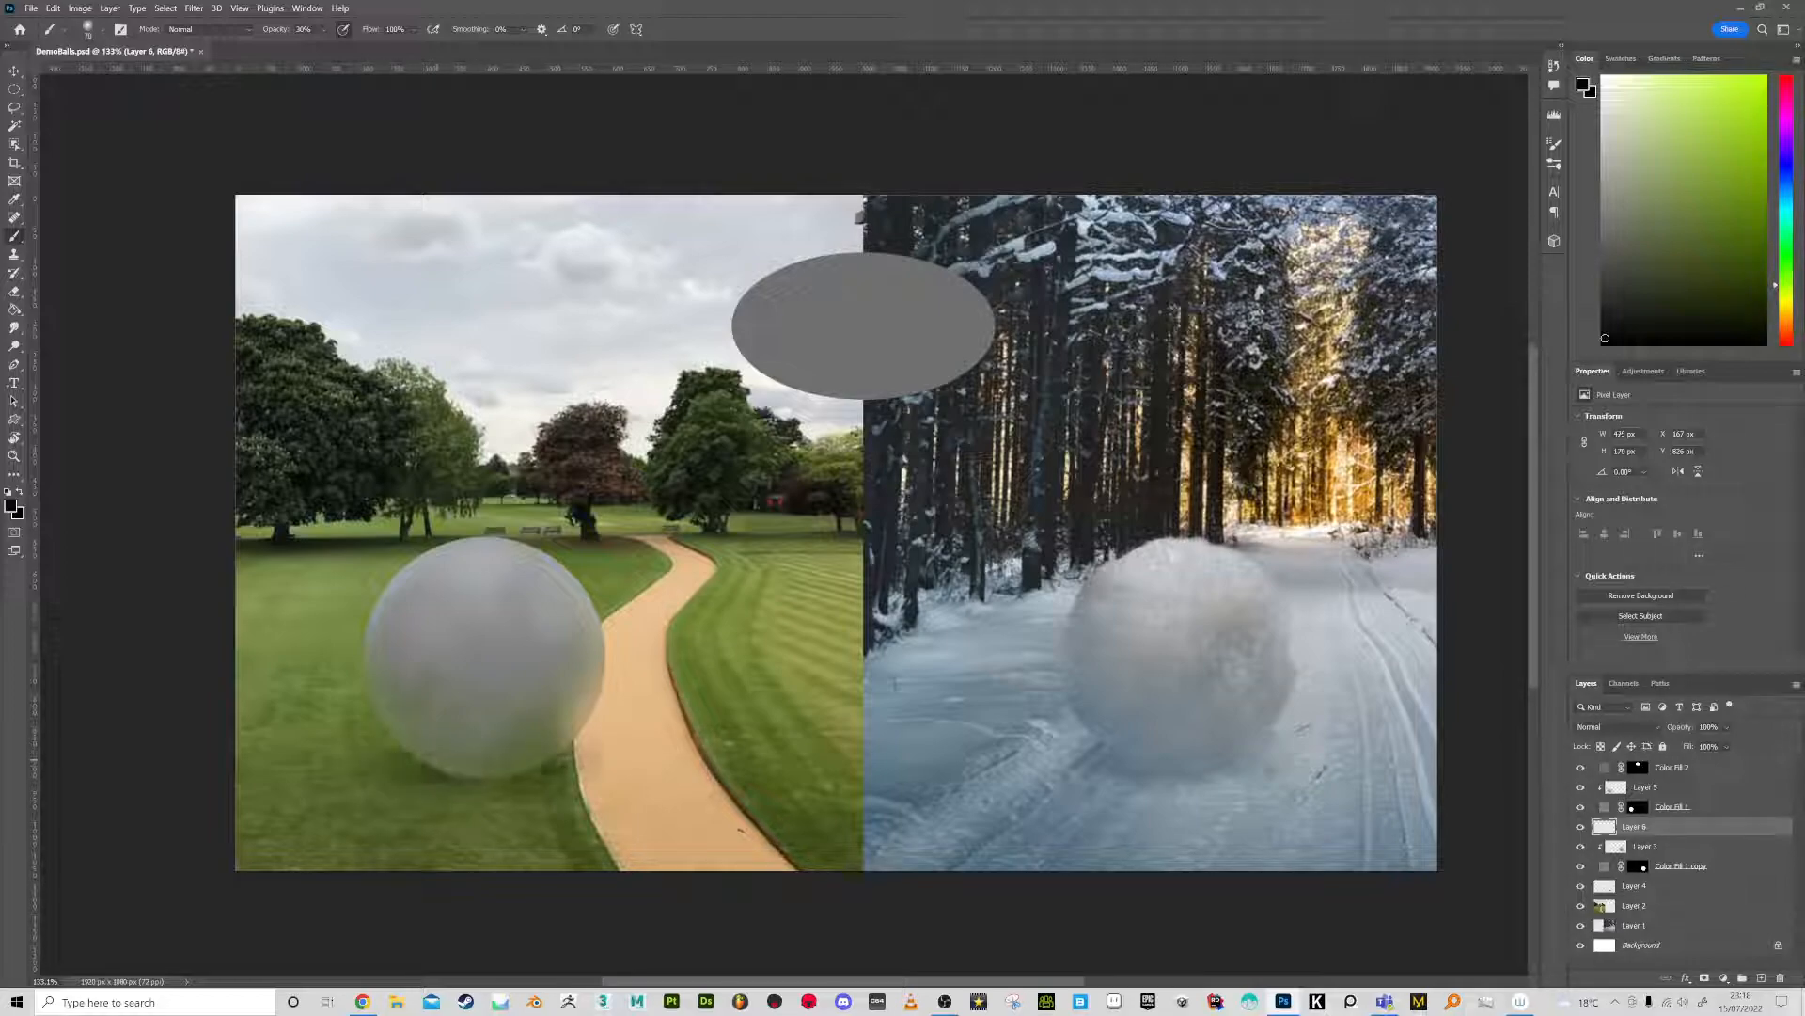
drag(442, 763, 585, 771)
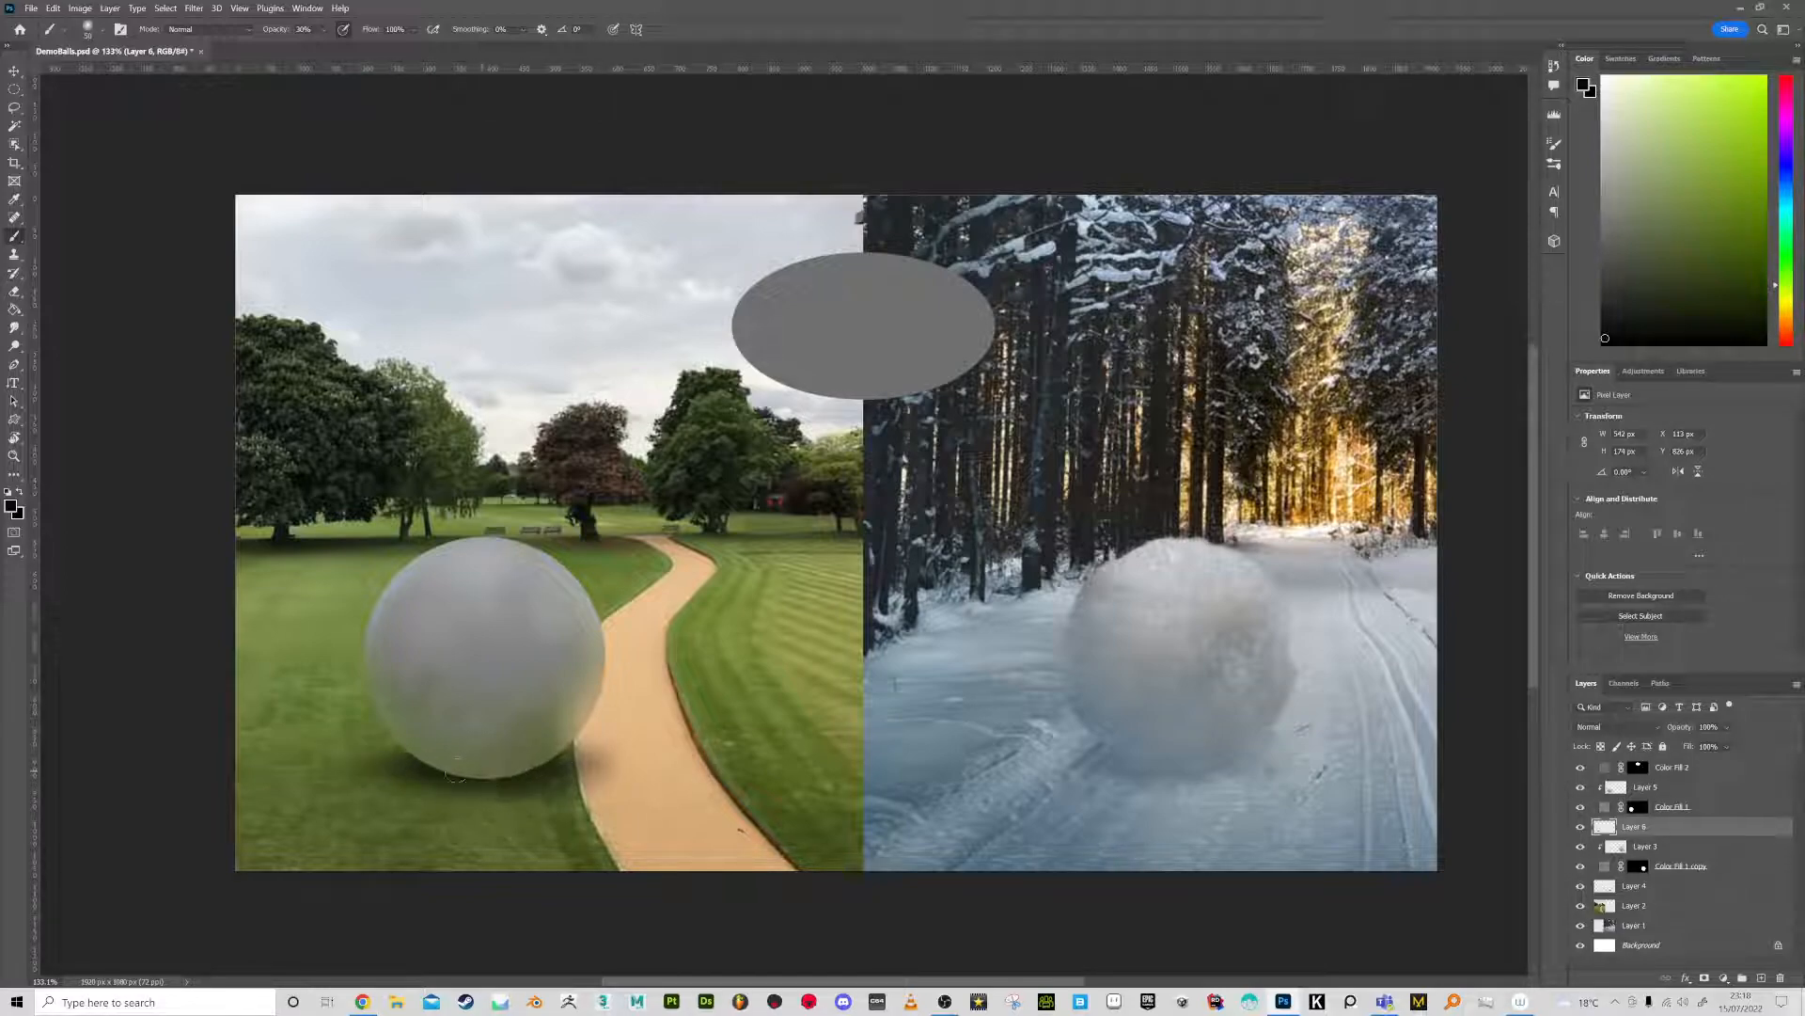
drag(512, 771, 573, 766)
mouse_move(438, 789)
mouse_down()
mouse_move(509, 788)
mouse_move(372, 764)
mouse_up()
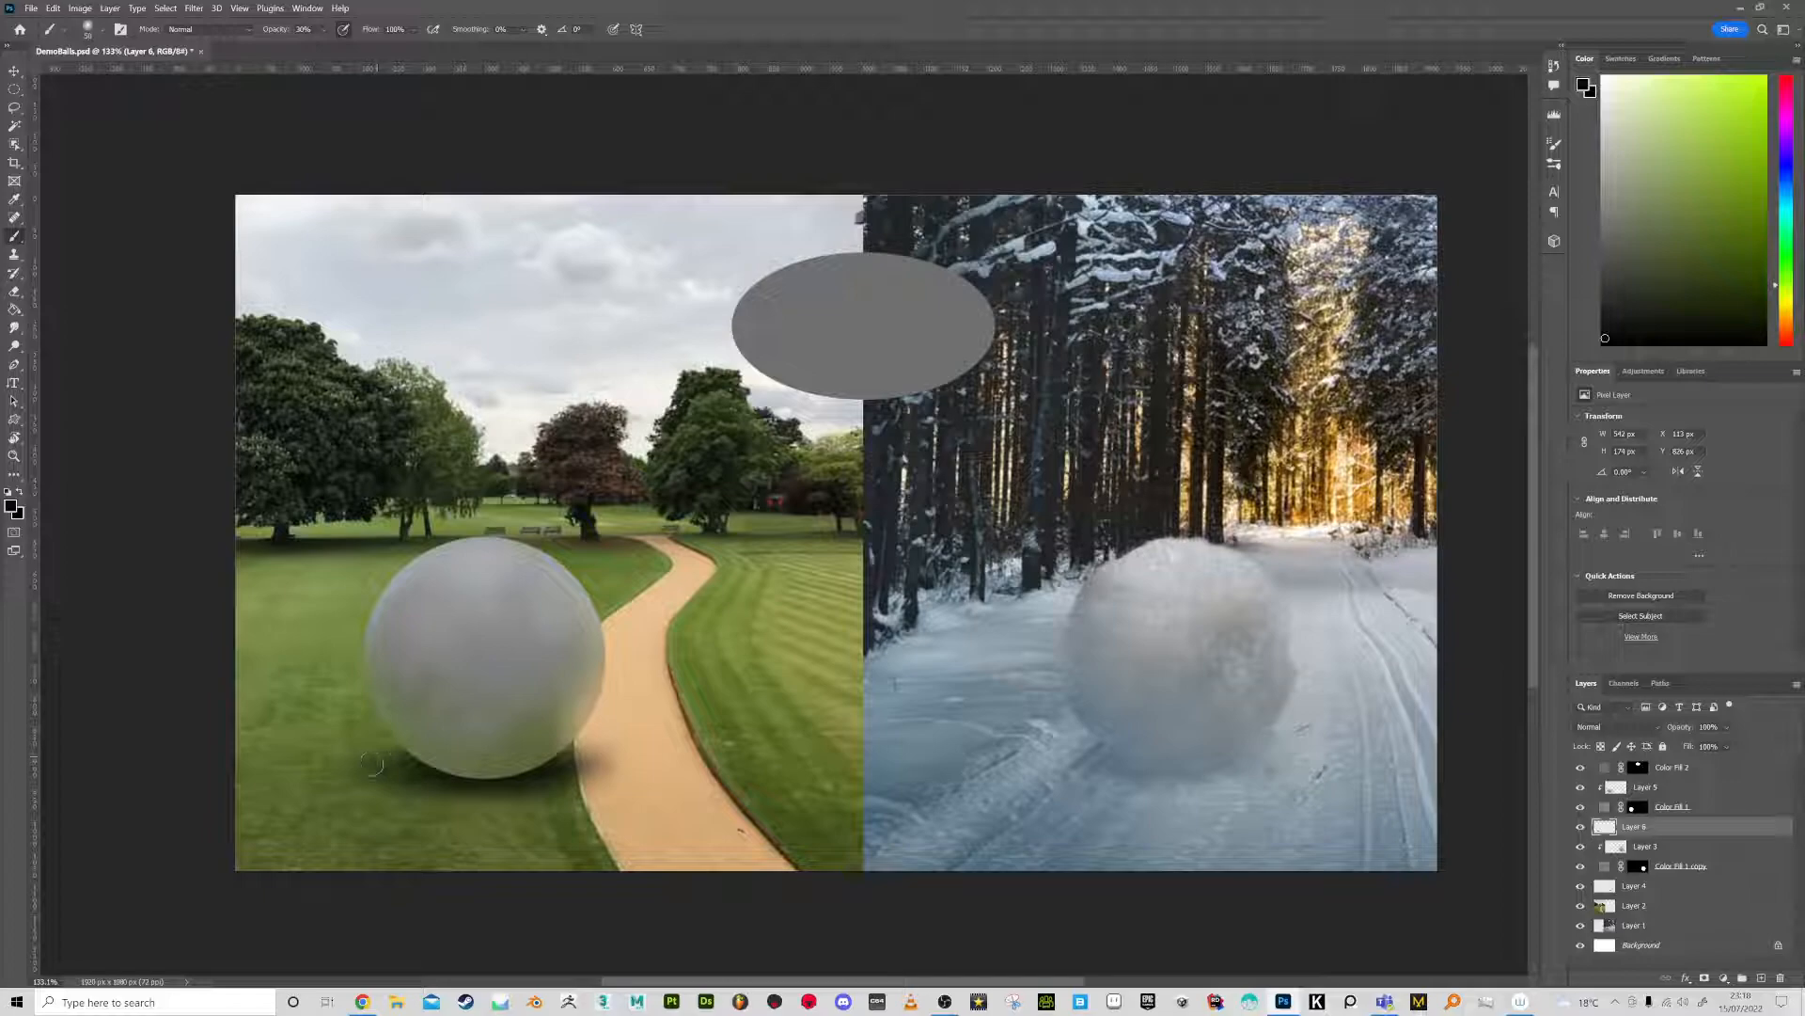
click(1621, 792)
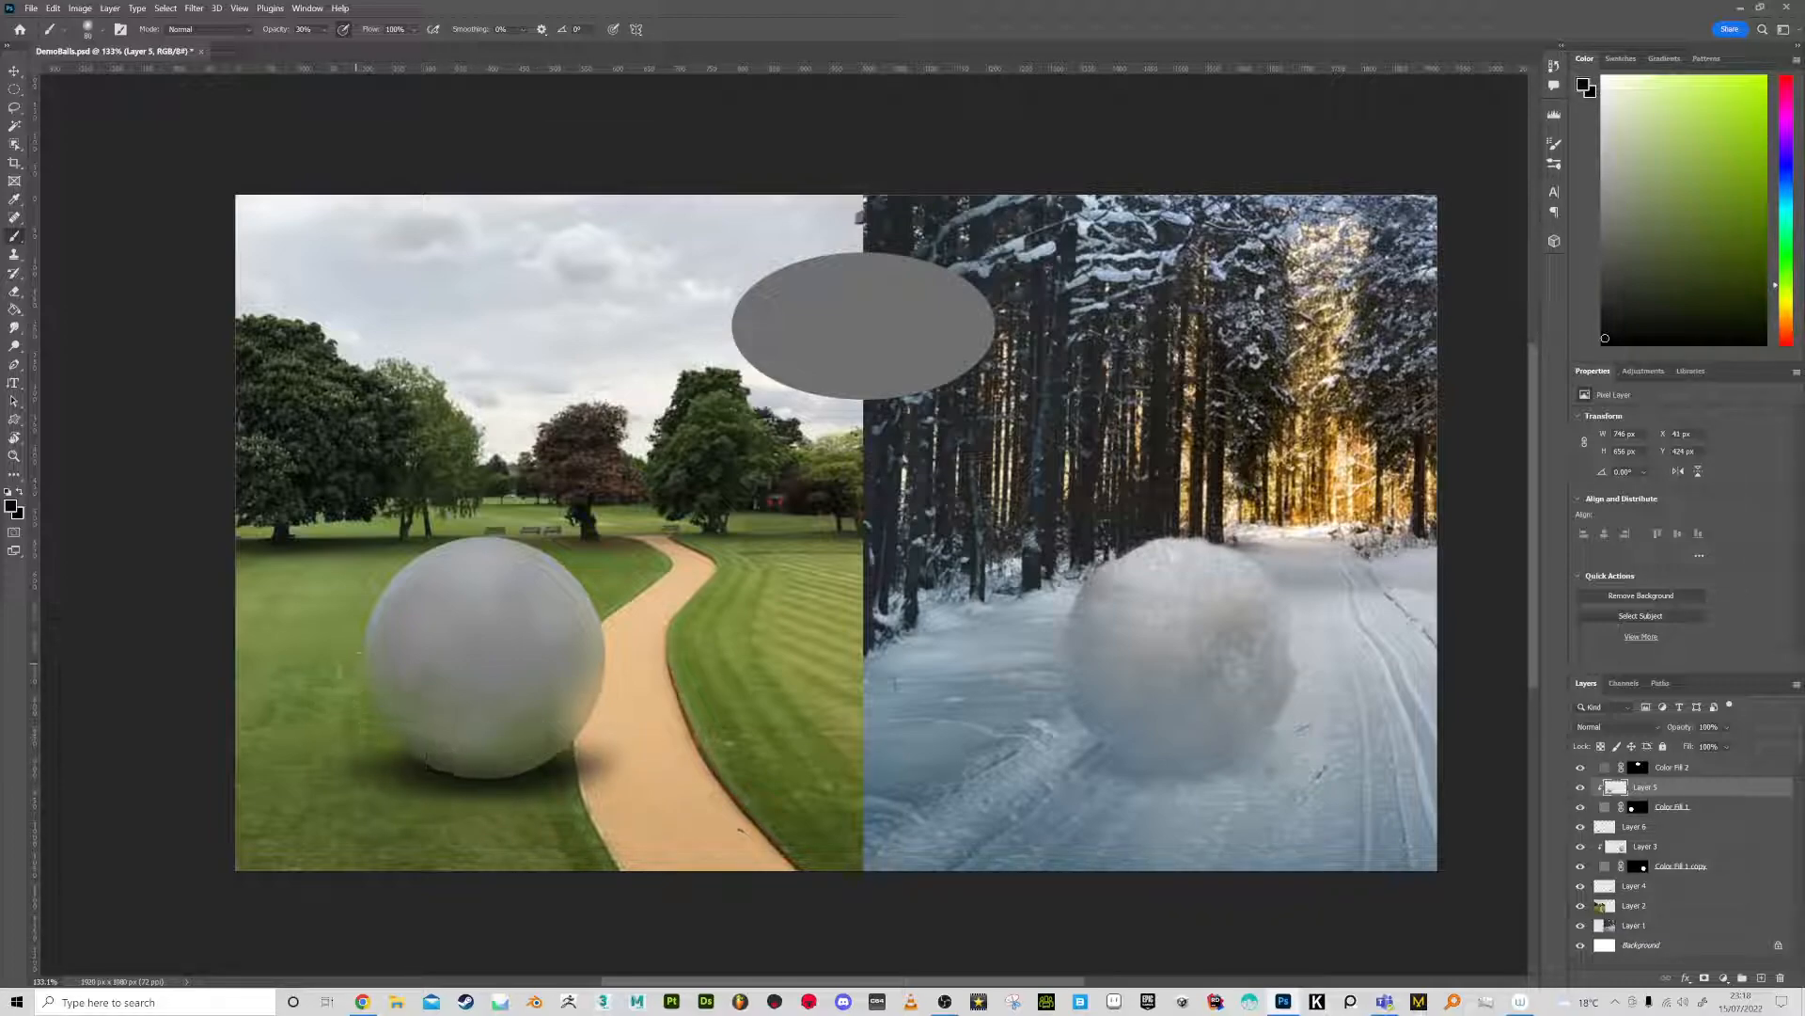
Deepen the shading along the park sphere's base with black at 30% opacity, and blend in tones sampled from the path and sphere
key(])
key(])
key(])
key(])
key(])
mouse_move(421, 745)
mouse_down()
mouse_move(552, 731)
mouse_move(596, 692)
mouse_move(538, 759)
mouse_up()
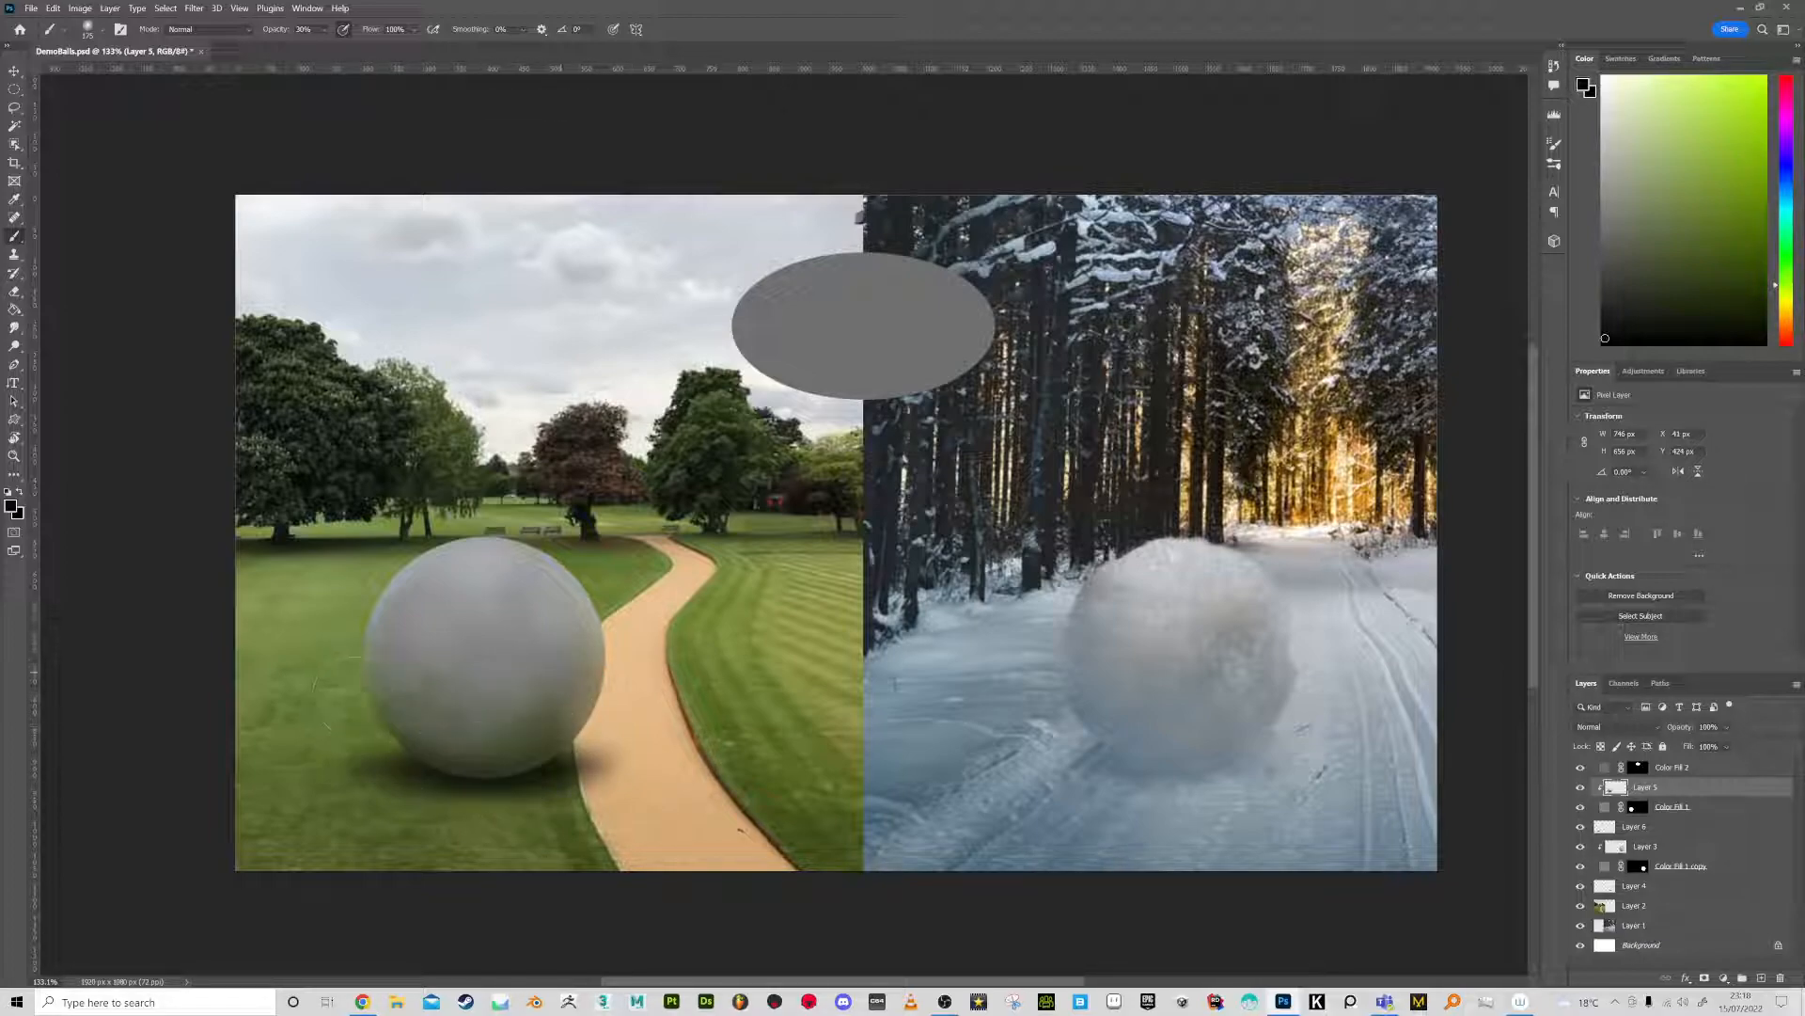
alt+click(633, 695)
key(bracketleft)
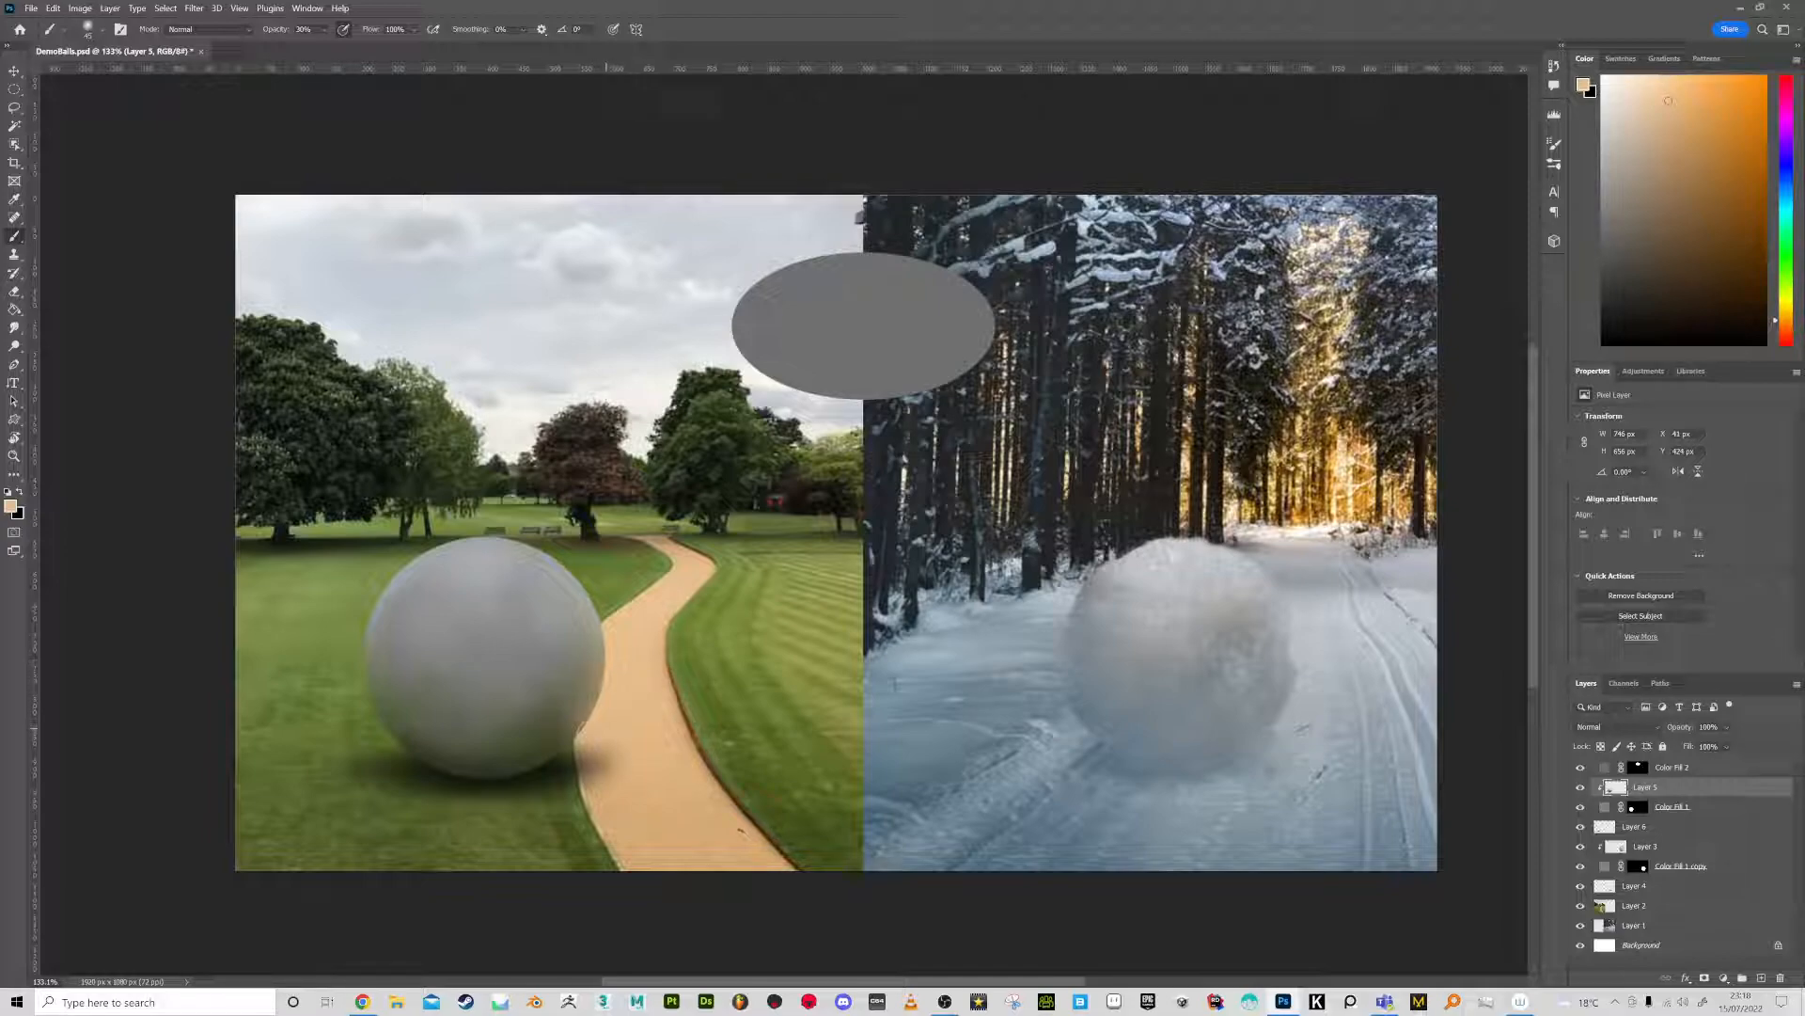
alt+click(430, 695)
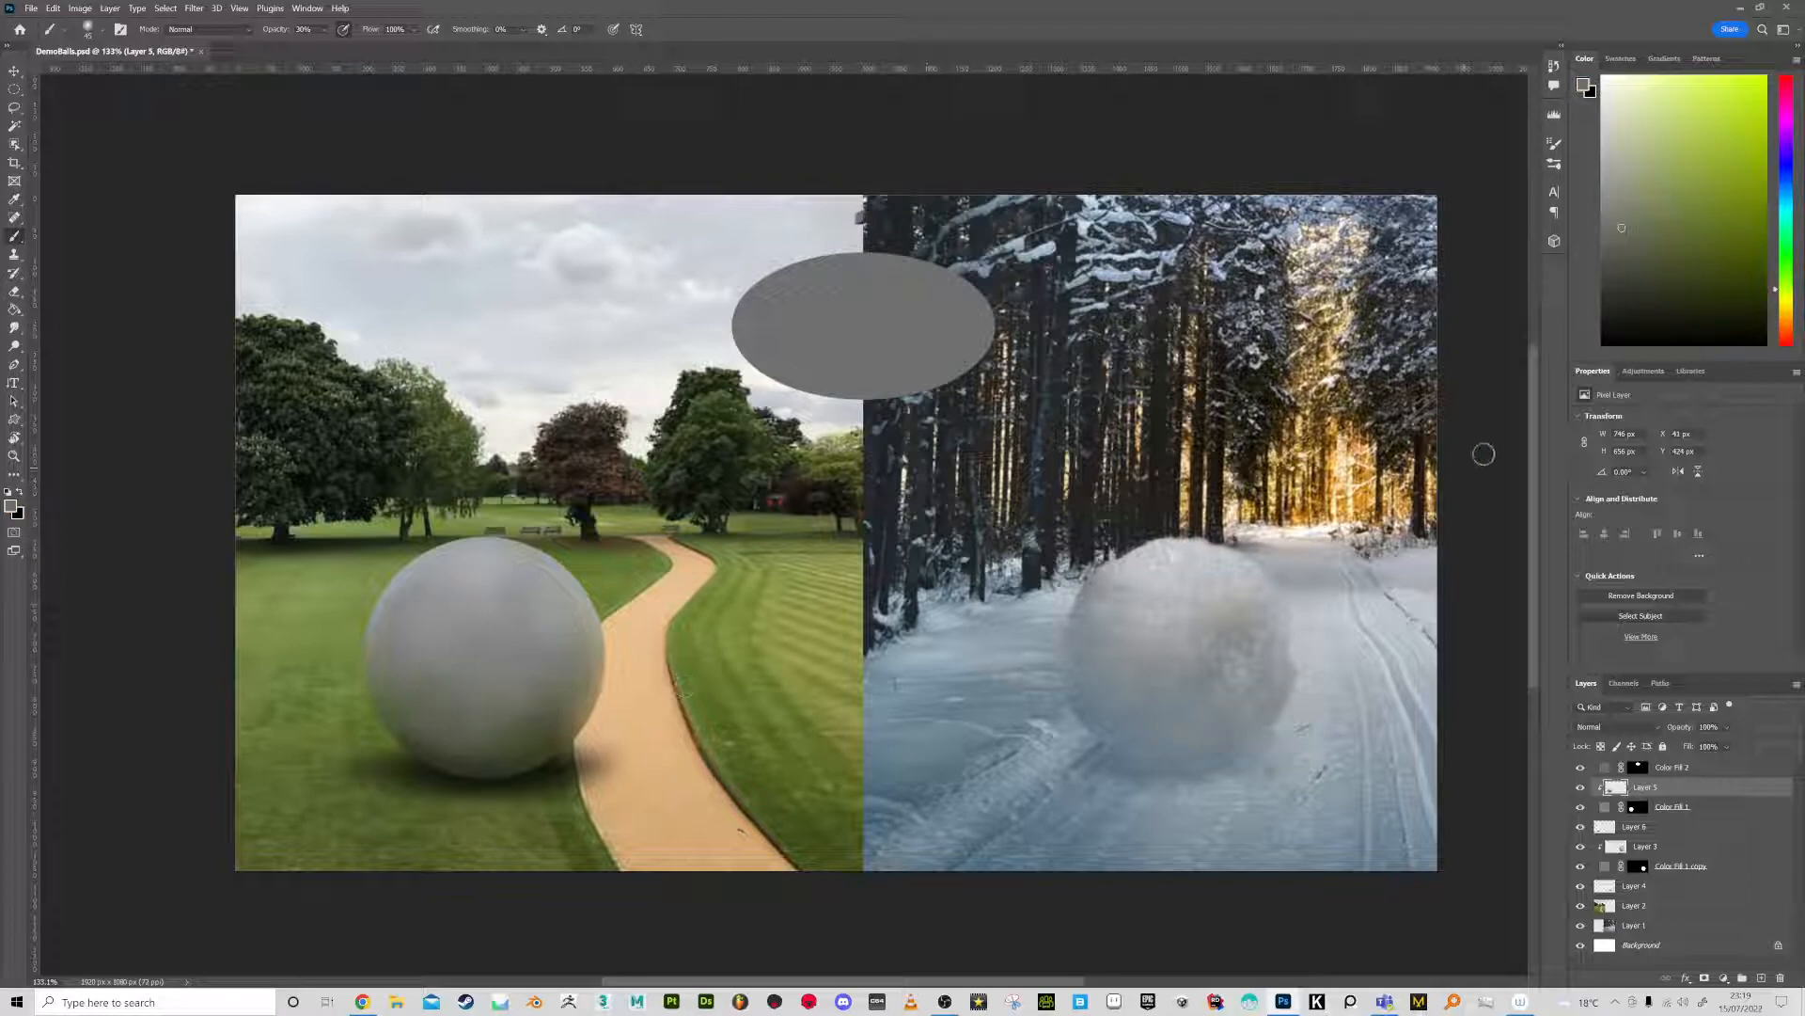
Switch to the Crayon Shader 2 brush and paint sampled grey texture across the park sphere's lower half at 30% opacity
click(1553, 166)
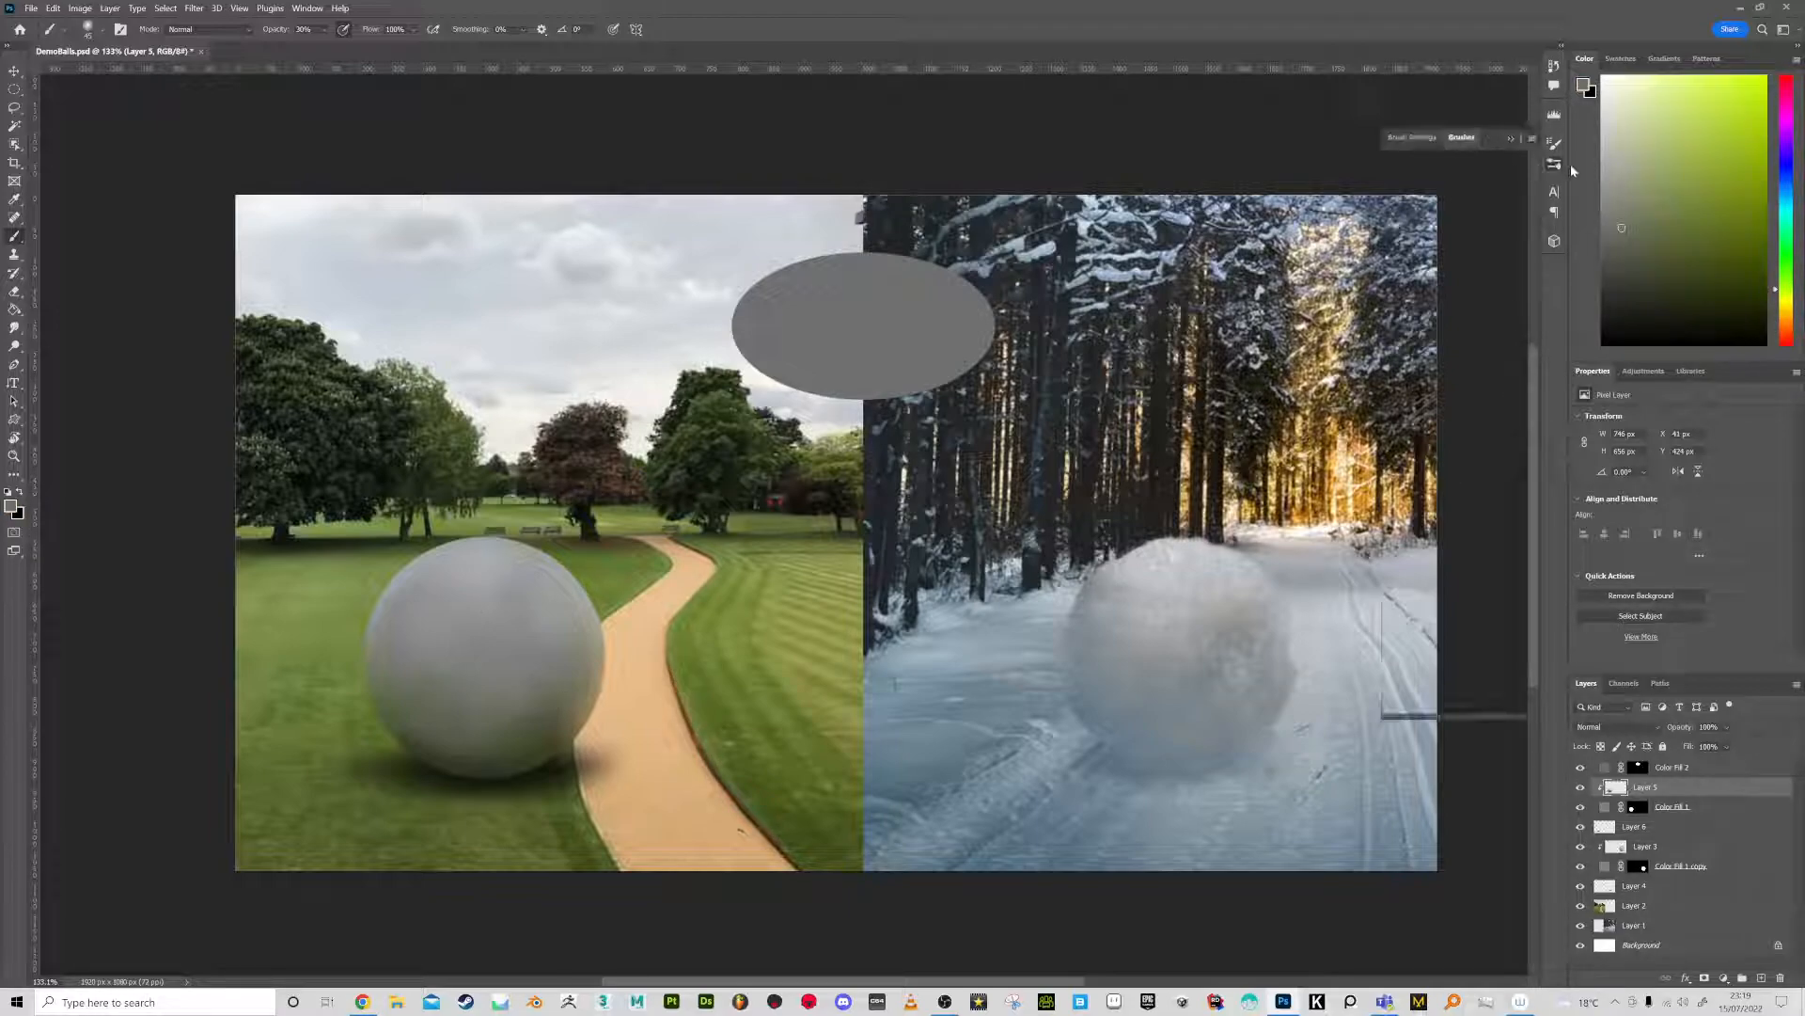
scroll(1536, 381, down, 10)
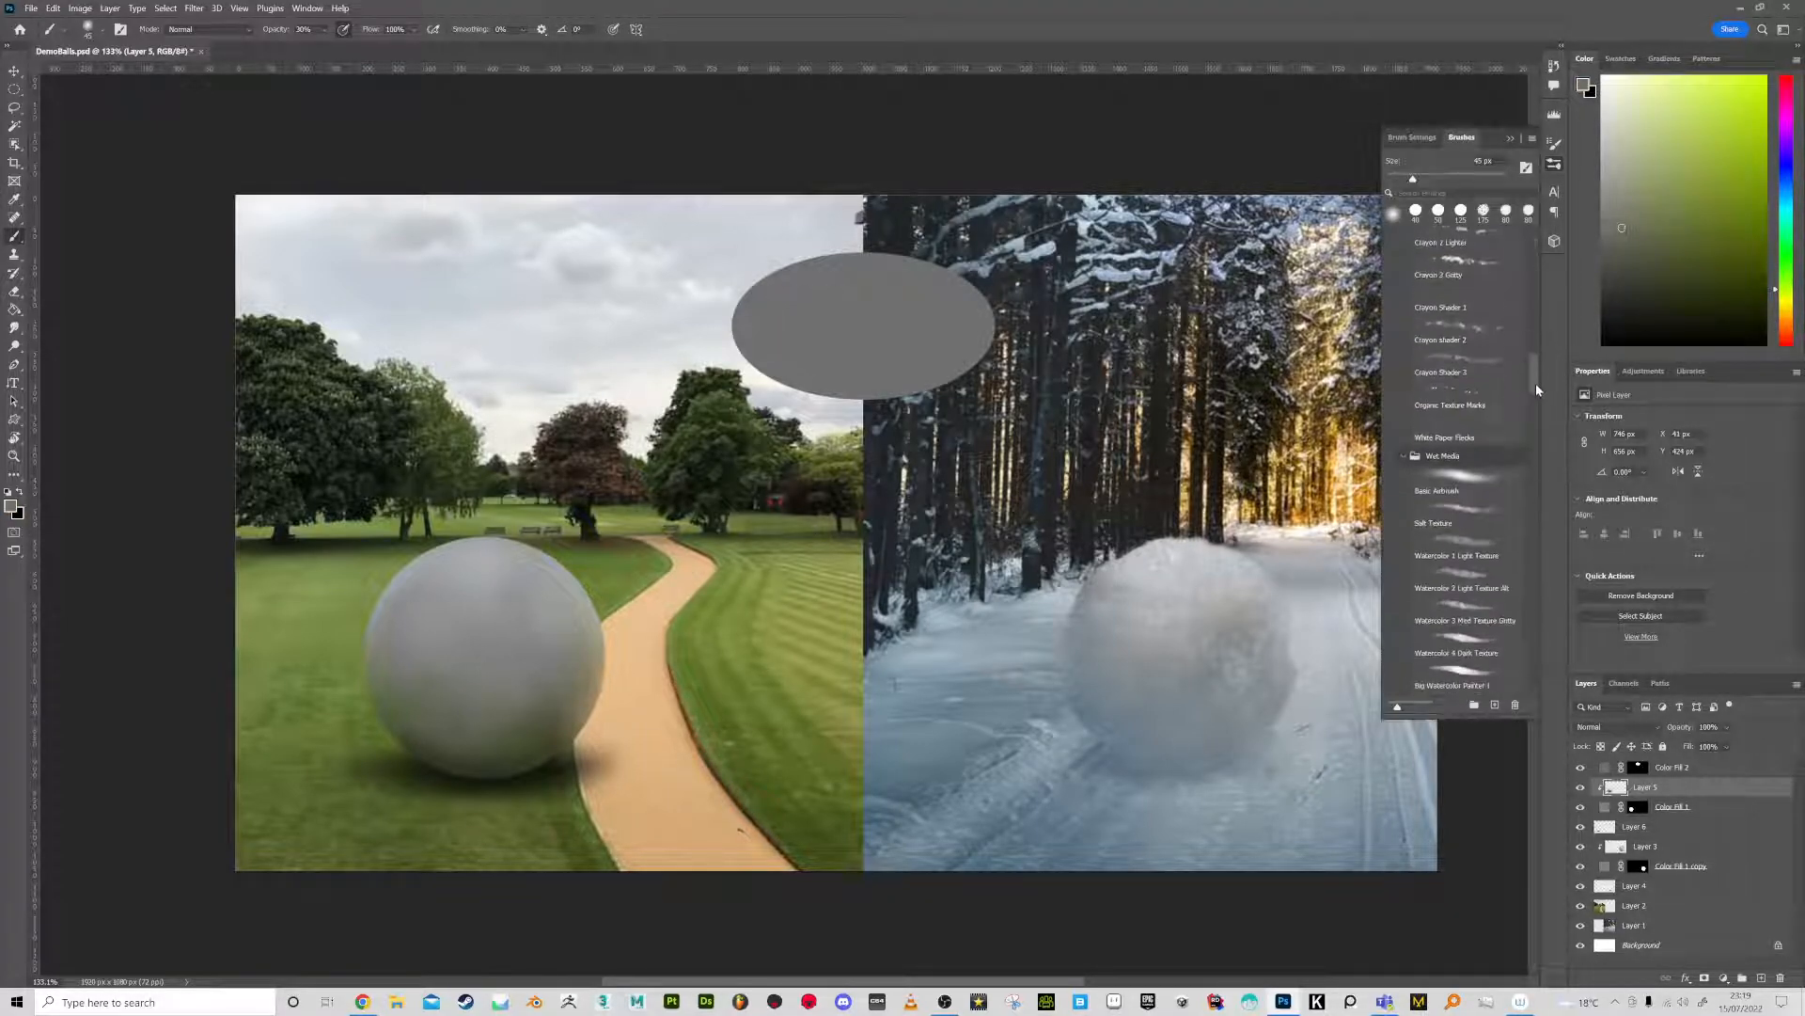
click(1466, 428)
key(bracketleft)
key(bracketleft)
key(bracketleft)
key(bracketleft)
key(bracketleft)
key(bracketleft)
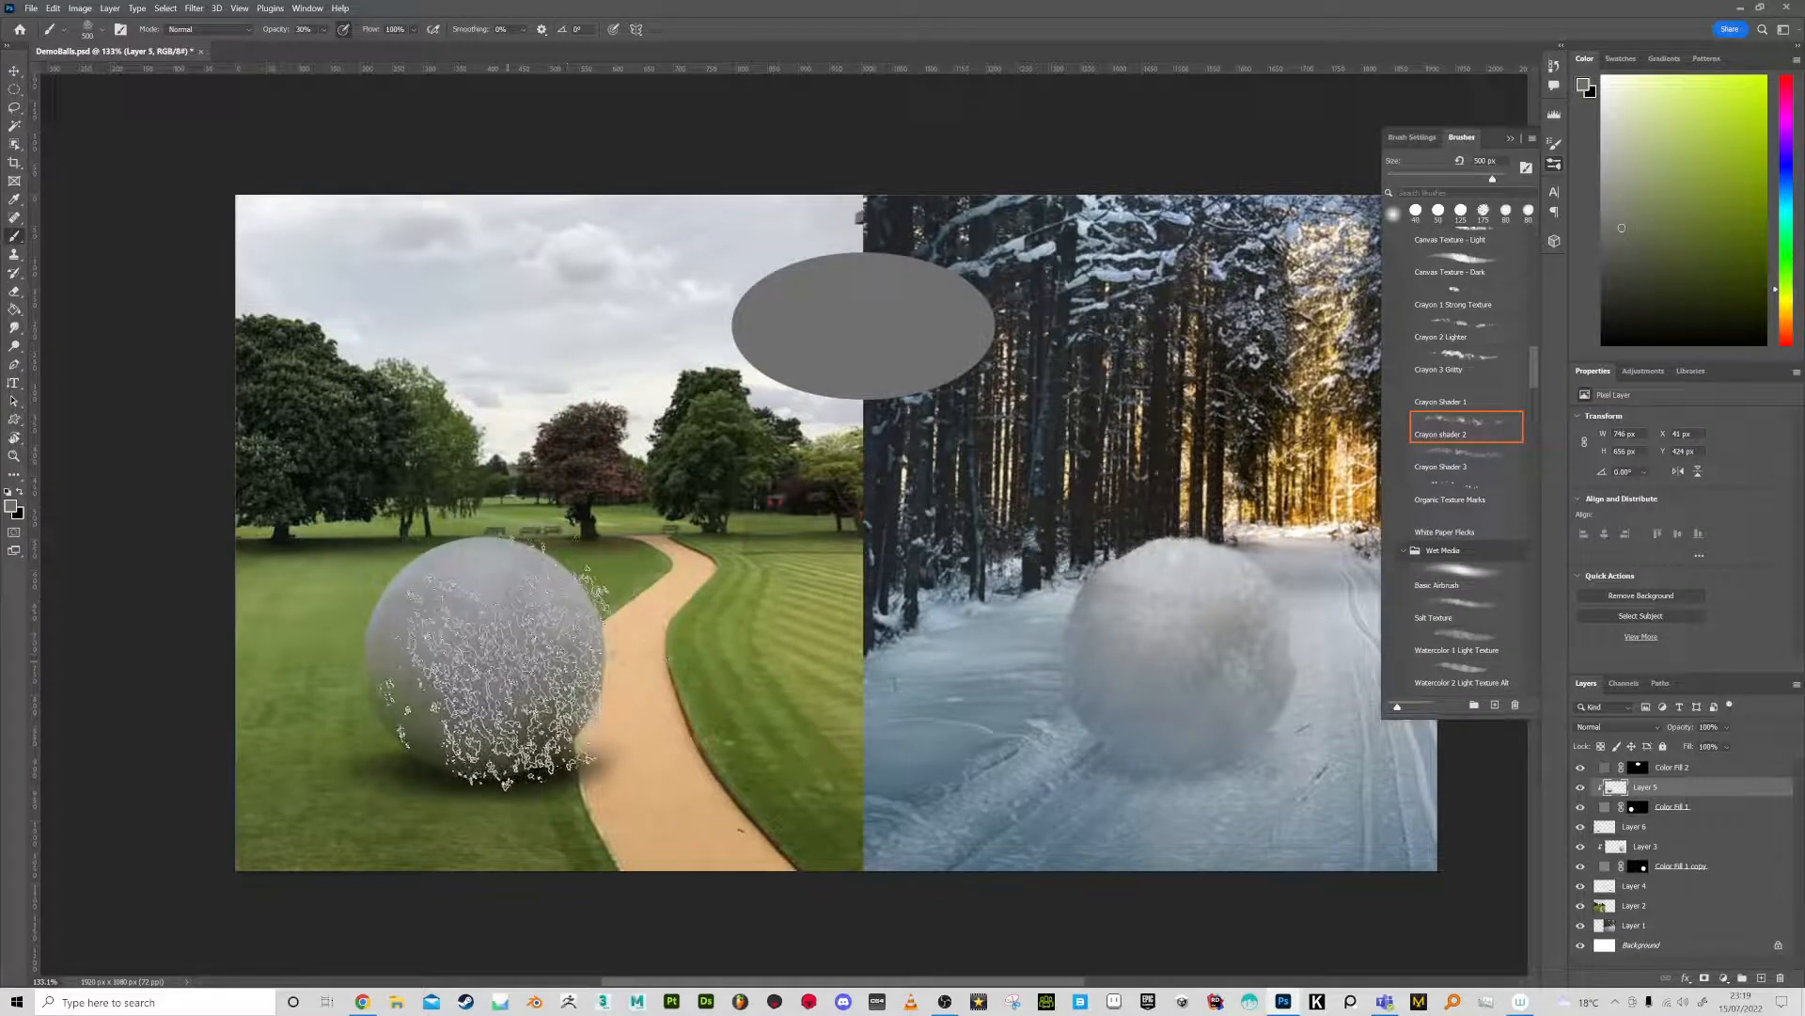
mouse_move(439, 685)
mouse_down()
mouse_move(454, 663)
mouse_move(493, 694)
mouse_move(495, 652)
mouse_move(454, 632)
mouse_move(498, 712)
mouse_move(555, 688)
mouse_move(518, 730)
mouse_move(571, 684)
mouse_move(463, 737)
mouse_move(536, 718)
mouse_up()
At 60% opacity and 150 px, texture the sphere with sampled sky grey on the upper half and dark shadow green below
alt+click(431, 572)
alt+click(452, 643)
alt+click(433, 678)
key(6)
alt+click(523, 760)
alt+click(404, 273)
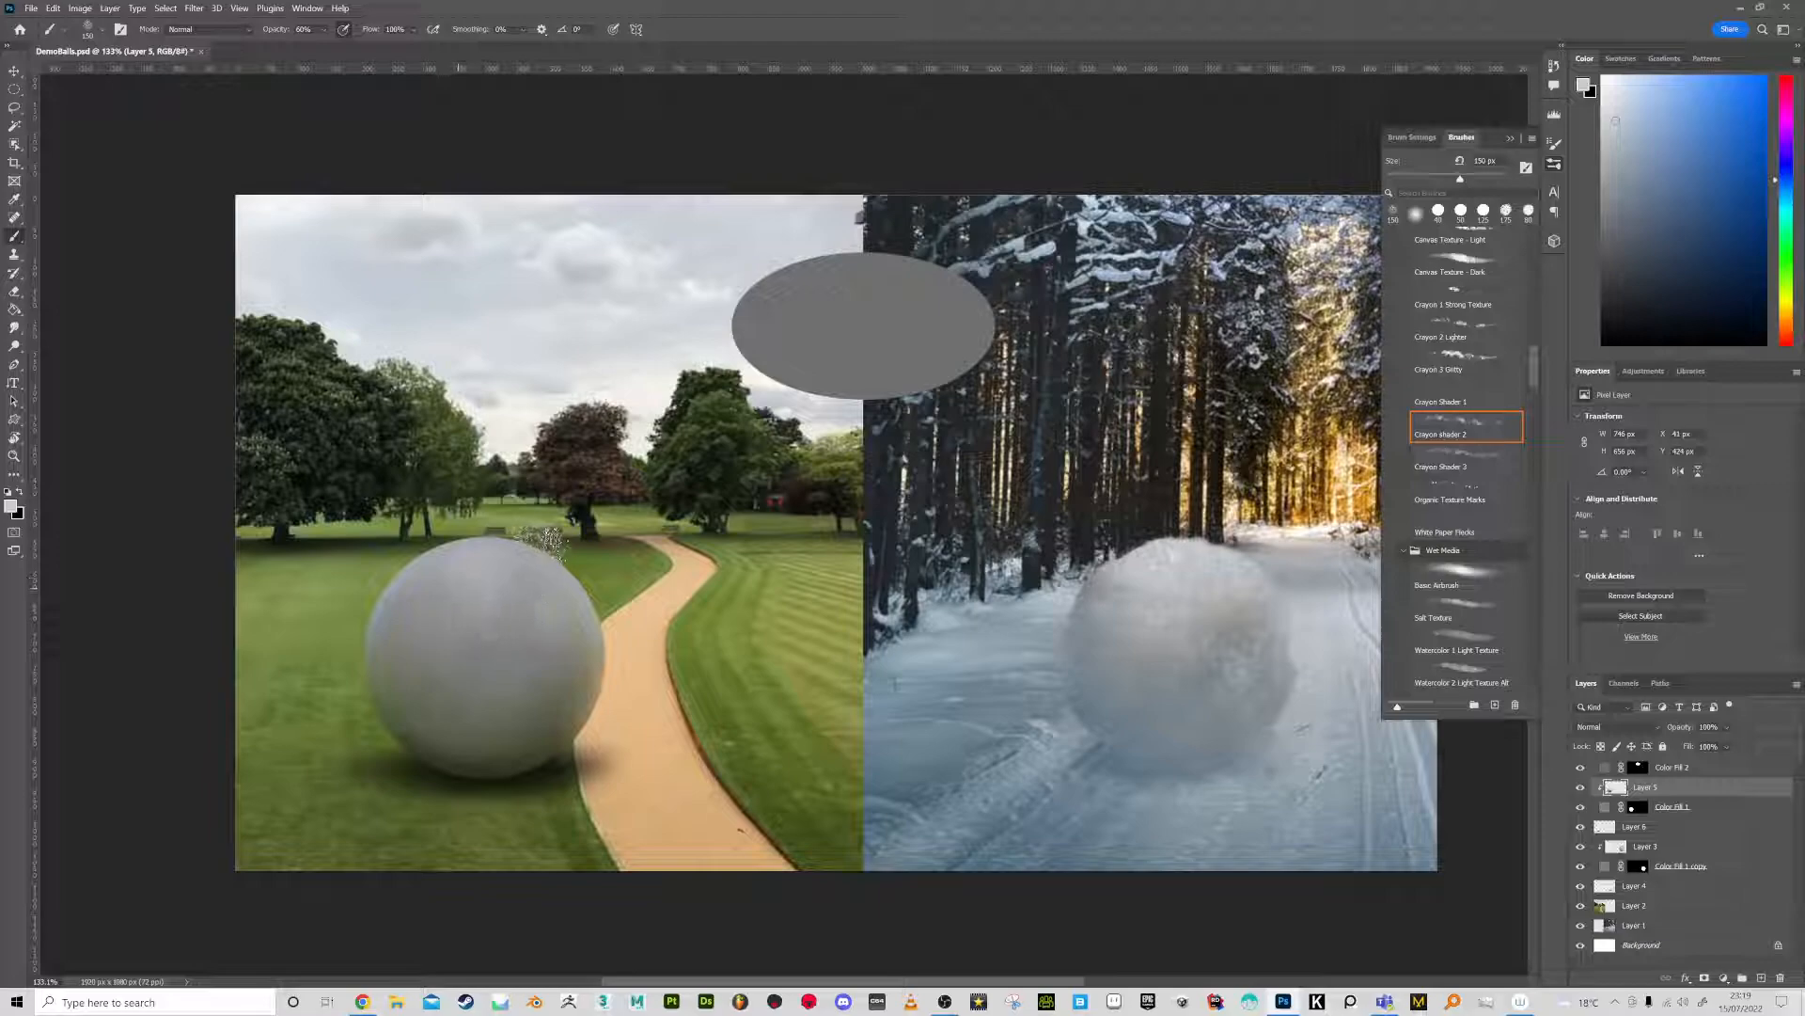
drag(515, 564, 453, 649)
mouse_move(559, 575)
mouse_down()
mouse_move(434, 641)
mouse_move(502, 555)
mouse_move(475, 541)
mouse_move(396, 600)
mouse_move(536, 550)
mouse_move(465, 613)
mouse_move(523, 670)
mouse_move(578, 621)
mouse_move(525, 658)
mouse_up()
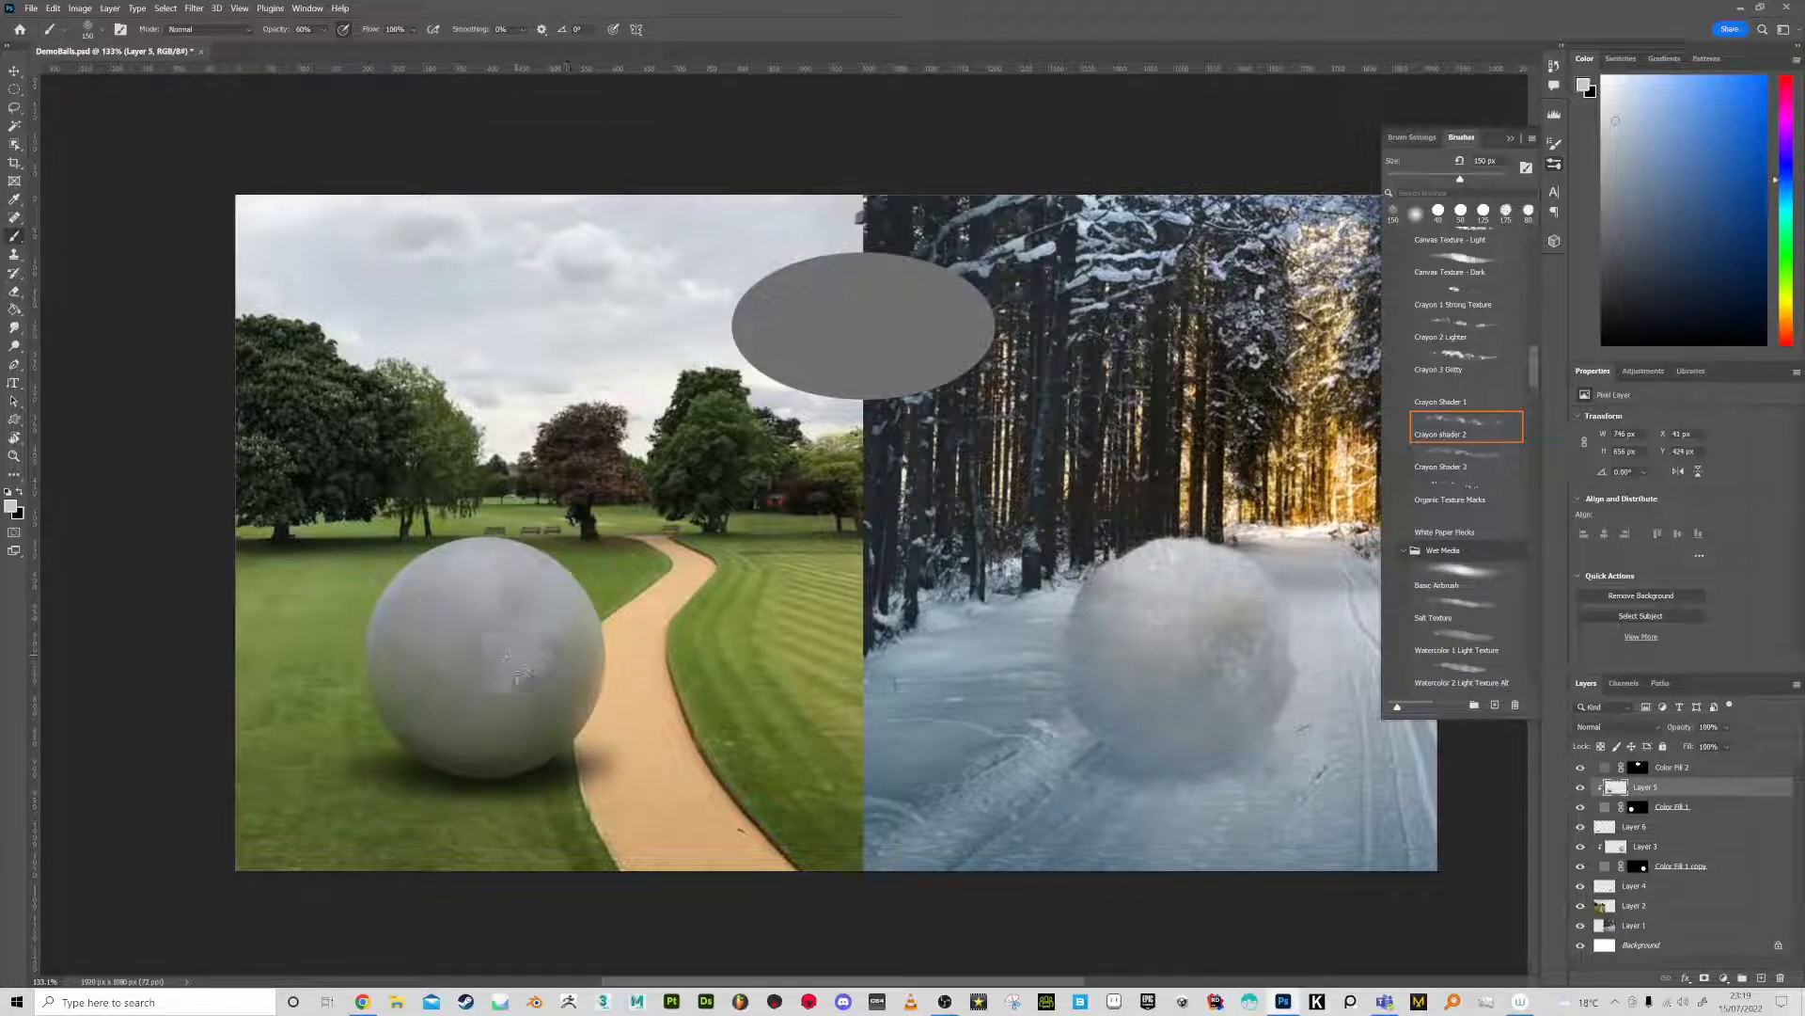
alt+click(439, 772)
mouse_move(439, 738)
mouse_down()
mouse_move(394, 701)
mouse_move(480, 727)
mouse_move(421, 716)
mouse_move(396, 667)
mouse_move(504, 675)
mouse_move(522, 685)
mouse_move(498, 711)
mouse_move(531, 669)
mouse_move(564, 668)
mouse_move(487, 647)
mouse_up()
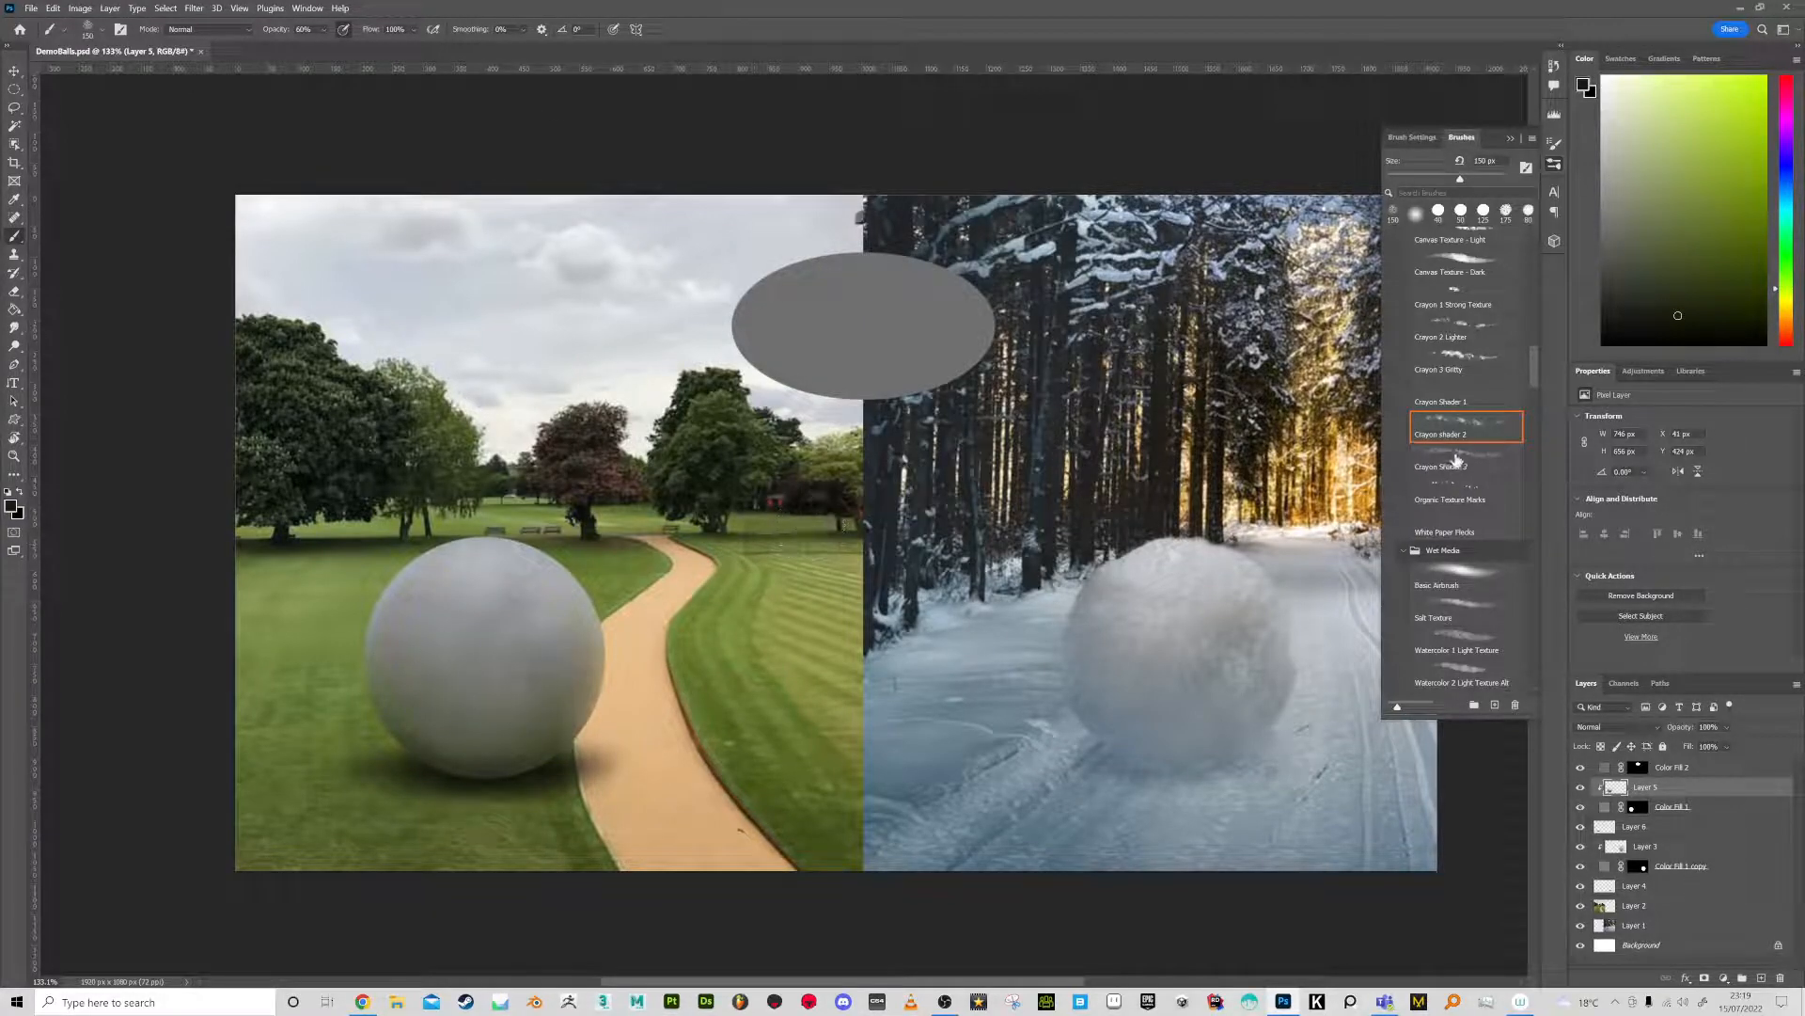
Switch to the Gouache Gritty Flat brush at 100 px and paint gritty texture on the sphere's lower half at 60% opacity
drag(1535, 367, 1537, 394)
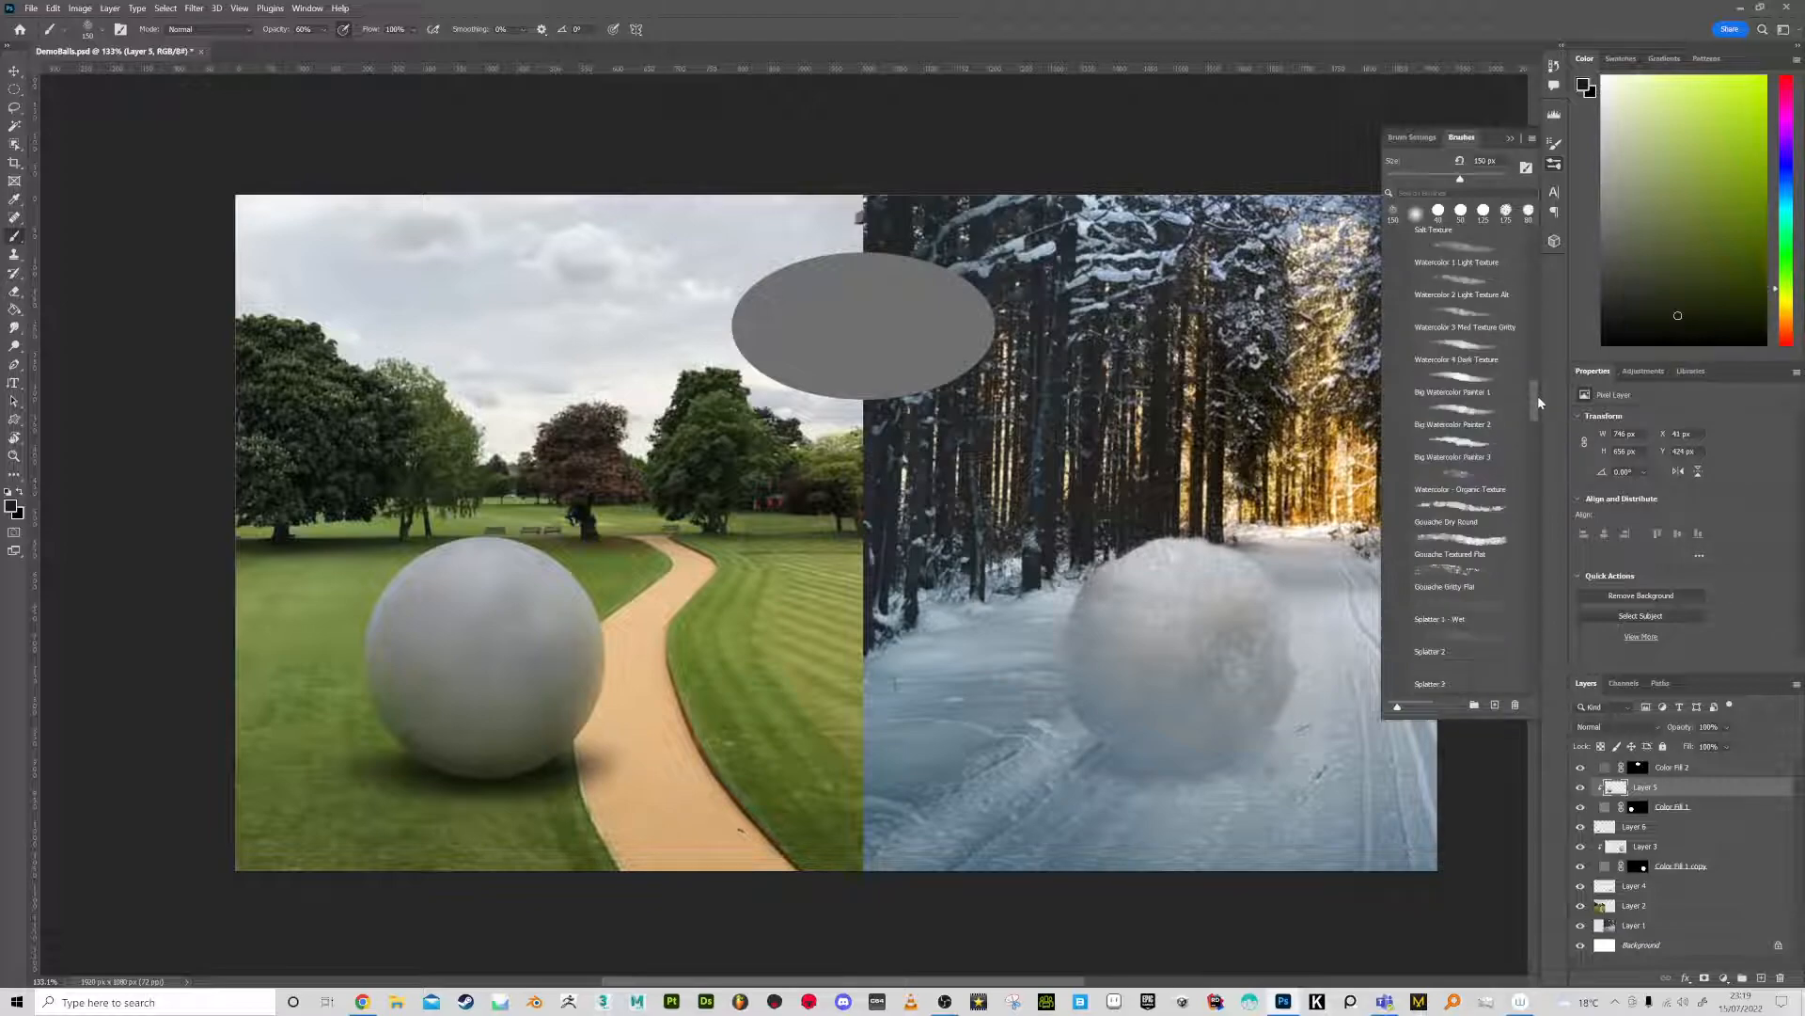
click(1465, 576)
mouse_move(1640, 229)
mouse_down()
mouse_move(1606, 223)
mouse_move(1590, 156)
mouse_up()
mouse_move(480, 682)
mouse_down()
mouse_move(531, 645)
mouse_move(561, 720)
mouse_move(542, 655)
mouse_move(552, 633)
mouse_move(572, 654)
mouse_move(563, 694)
mouse_move(510, 707)
mouse_move(513, 745)
mouse_move(470, 746)
mouse_up()
key(bracketleft)
key(bracketleft)
key(bracketleft)
key(bracketleft)
key(bracketleft)
key(bracketleft)
alt+click(564, 726)
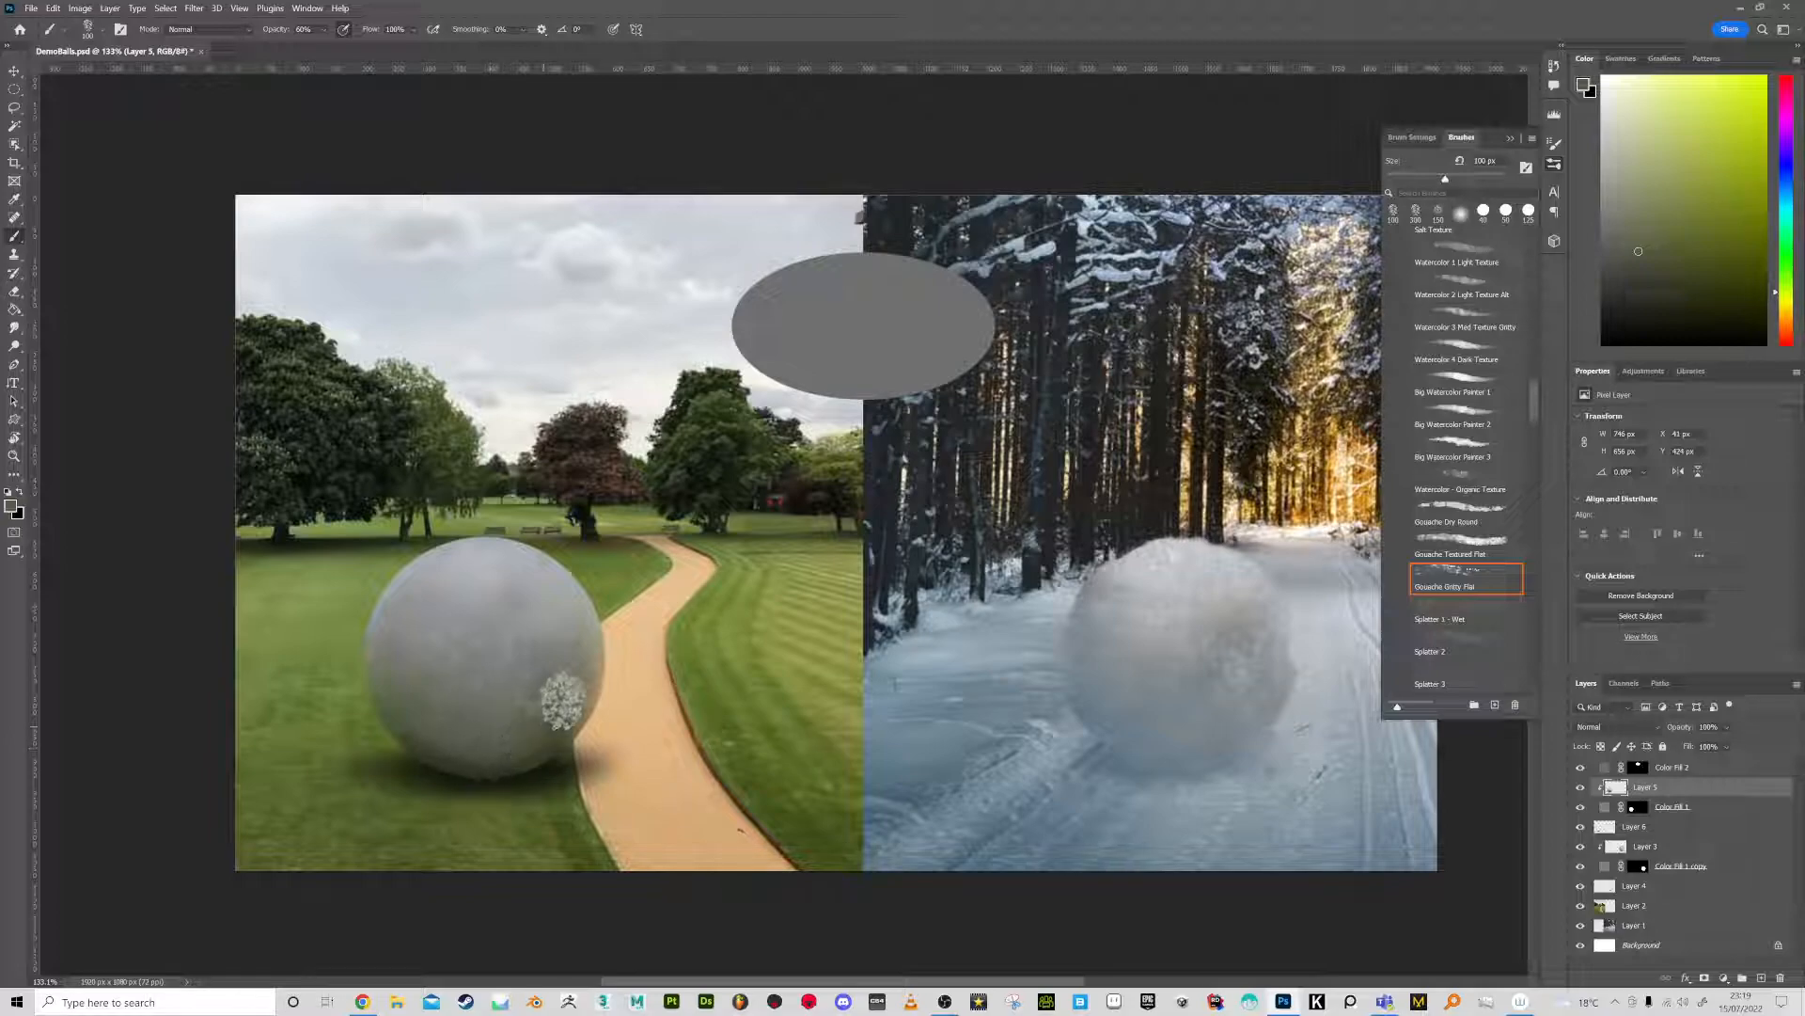
At 30% opacity, build up grit on the sphere's lower and left sides with sampled ground-shadow and sphere tones
alt+click(532, 786)
key(3)
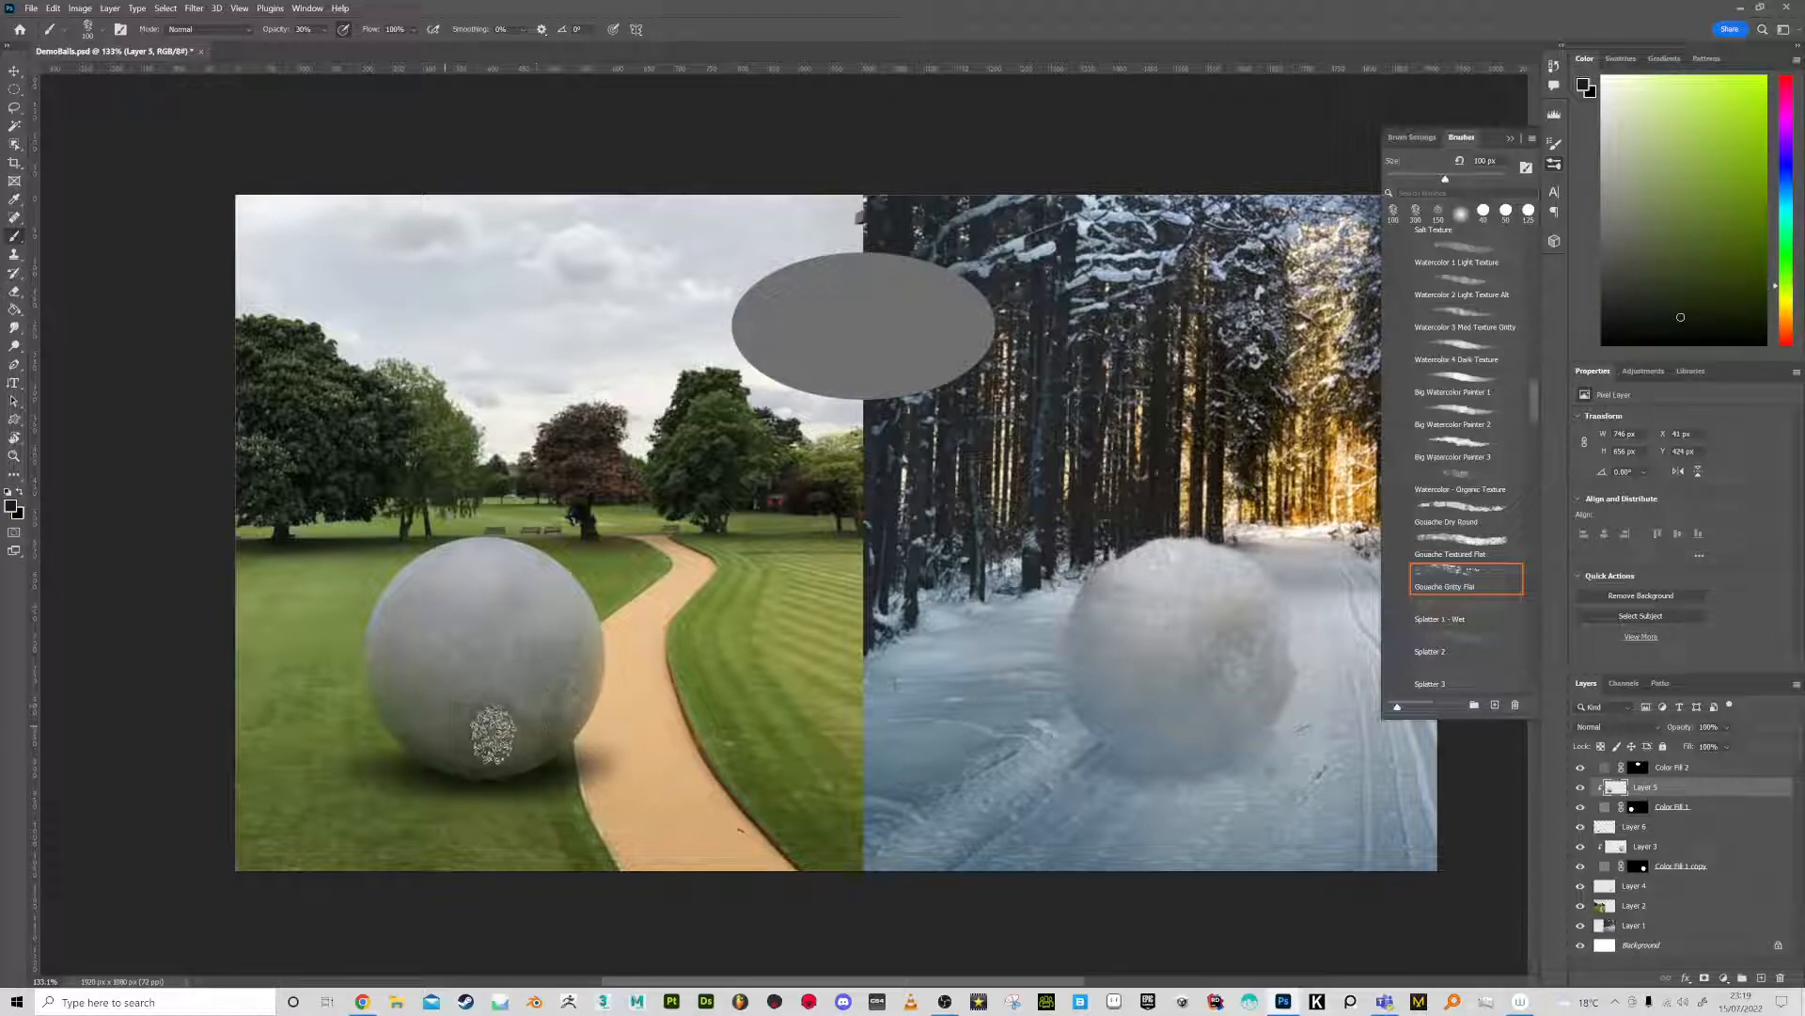
alt+click(506, 670)
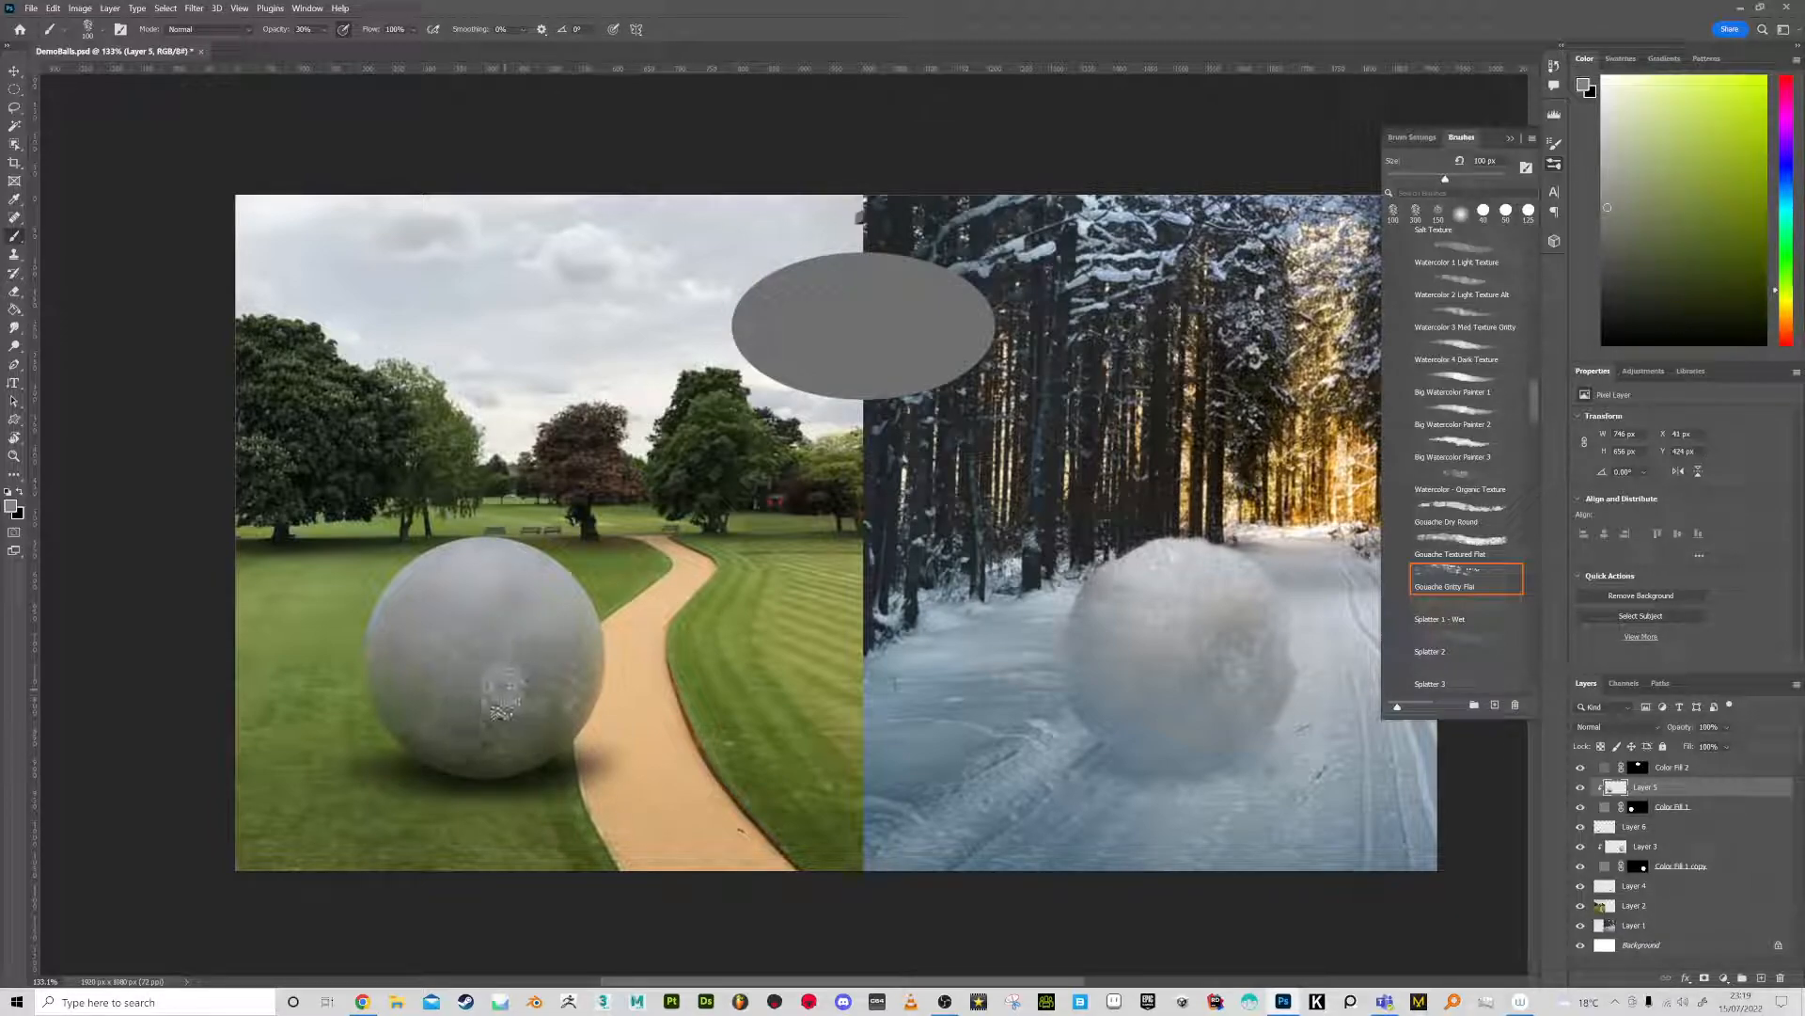
mouse_move(484, 703)
mouse_down()
mouse_move(524, 731)
mouse_move(472, 733)
mouse_move(561, 725)
mouse_up()
alt+click(550, 748)
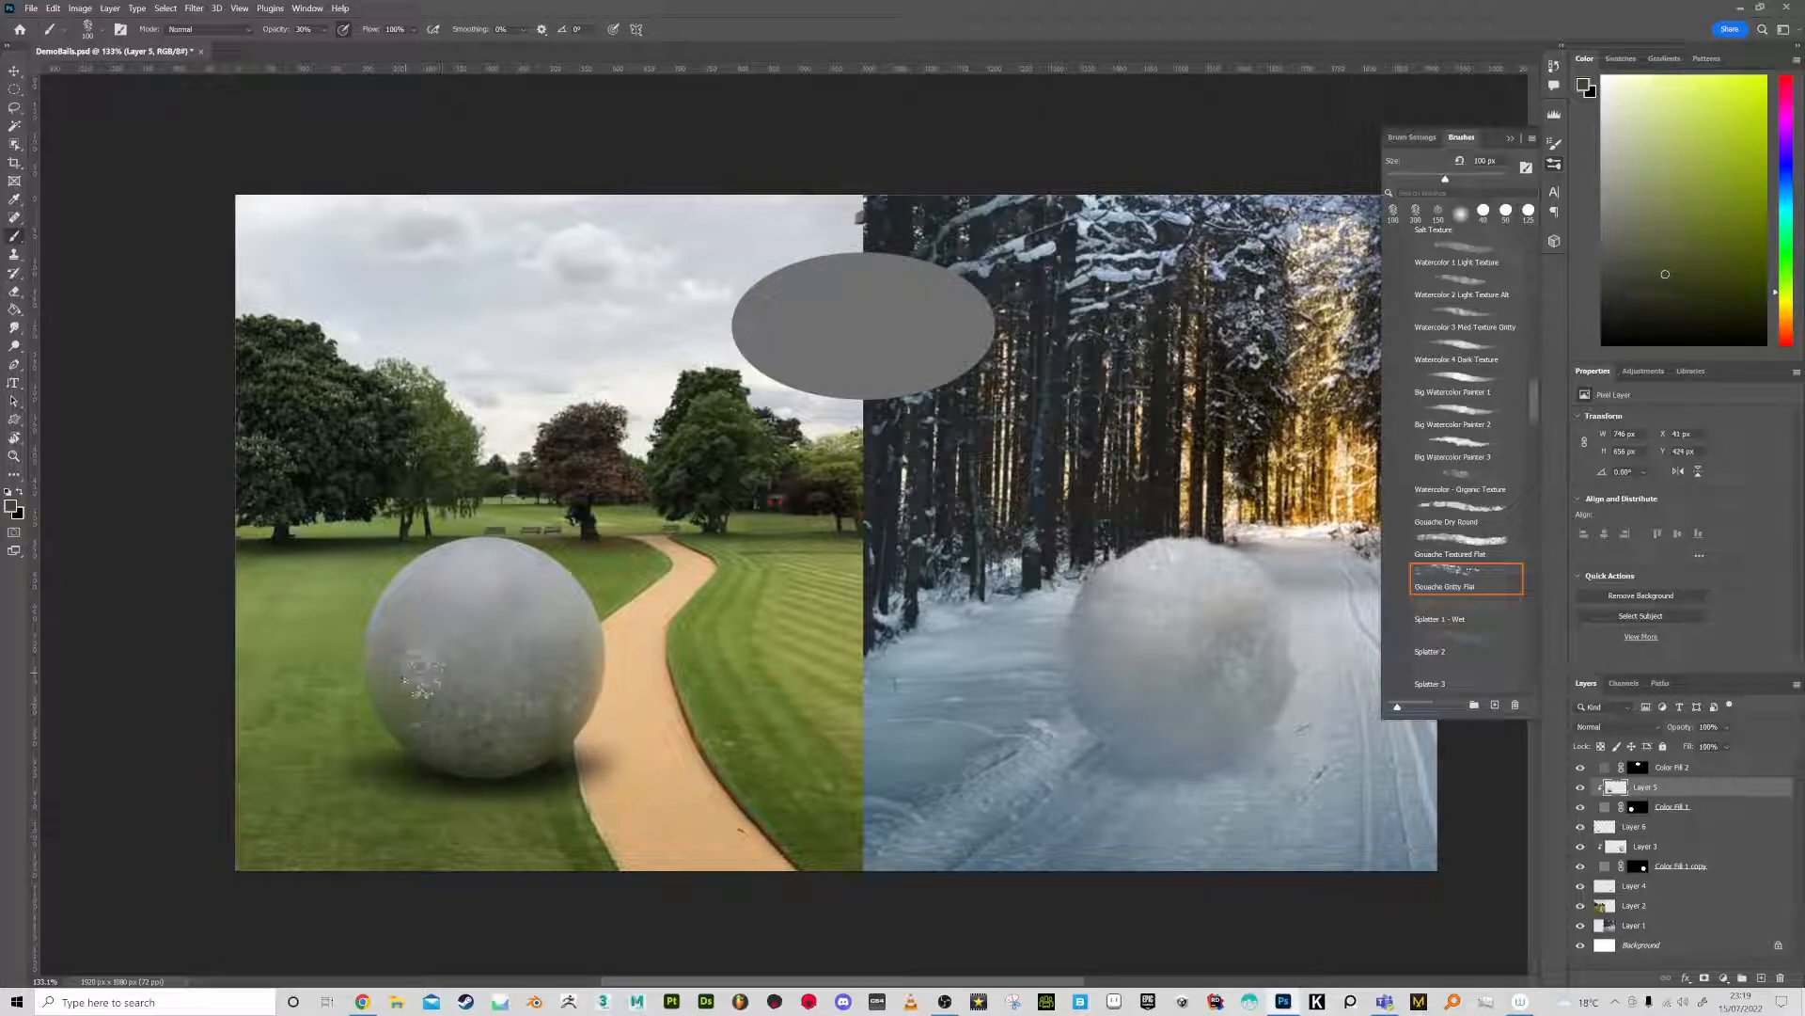
alt+click(388, 641)
mouse_move(395, 625)
mouse_down()
mouse_move(410, 686)
mouse_move(404, 637)
mouse_move(423, 632)
mouse_move(436, 687)
mouse_move(457, 667)
mouse_move(428, 643)
mouse_move(460, 661)
mouse_move(494, 637)
mouse_move(566, 659)
mouse_move(548, 689)
mouse_move(571, 691)
mouse_move(583, 625)
mouse_move(580, 669)
mouse_move(545, 690)
mouse_move(508, 648)
mouse_move(446, 656)
mouse_up()
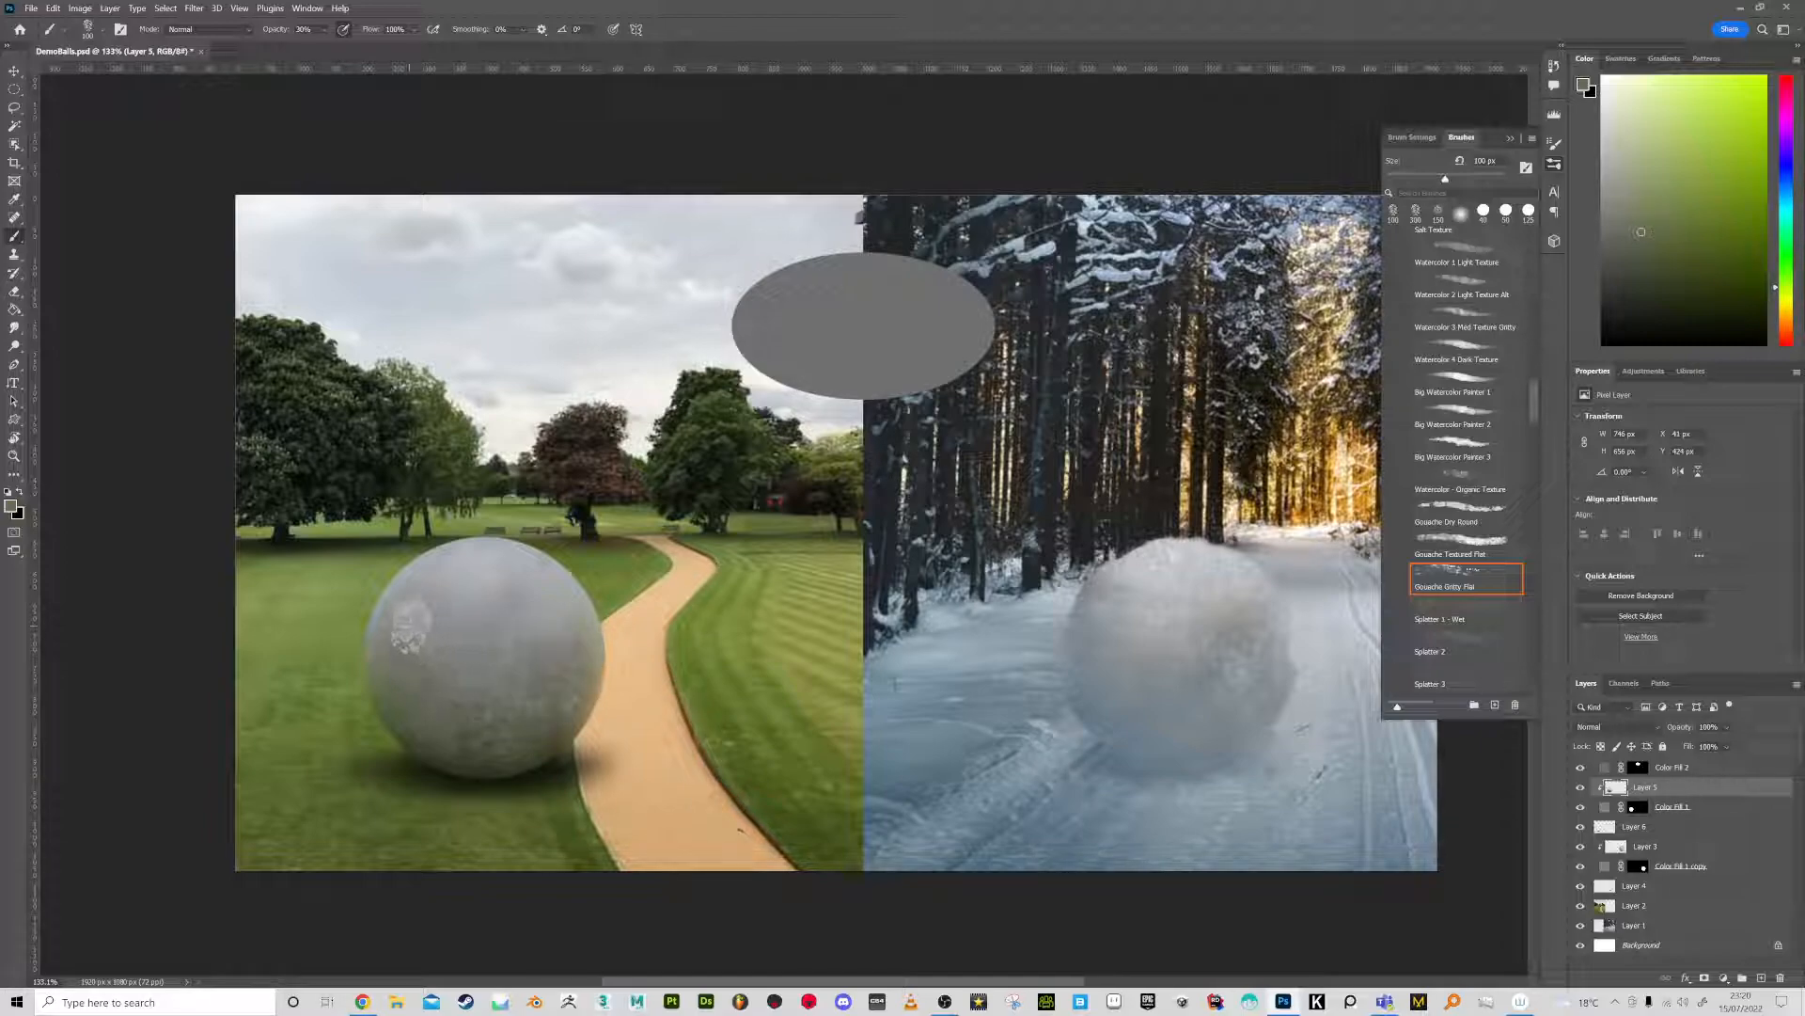
Add finer 60 px texture marks to the sphere with colours sampled from the pale sky, the path and the ground shadow
alt+click(542, 408)
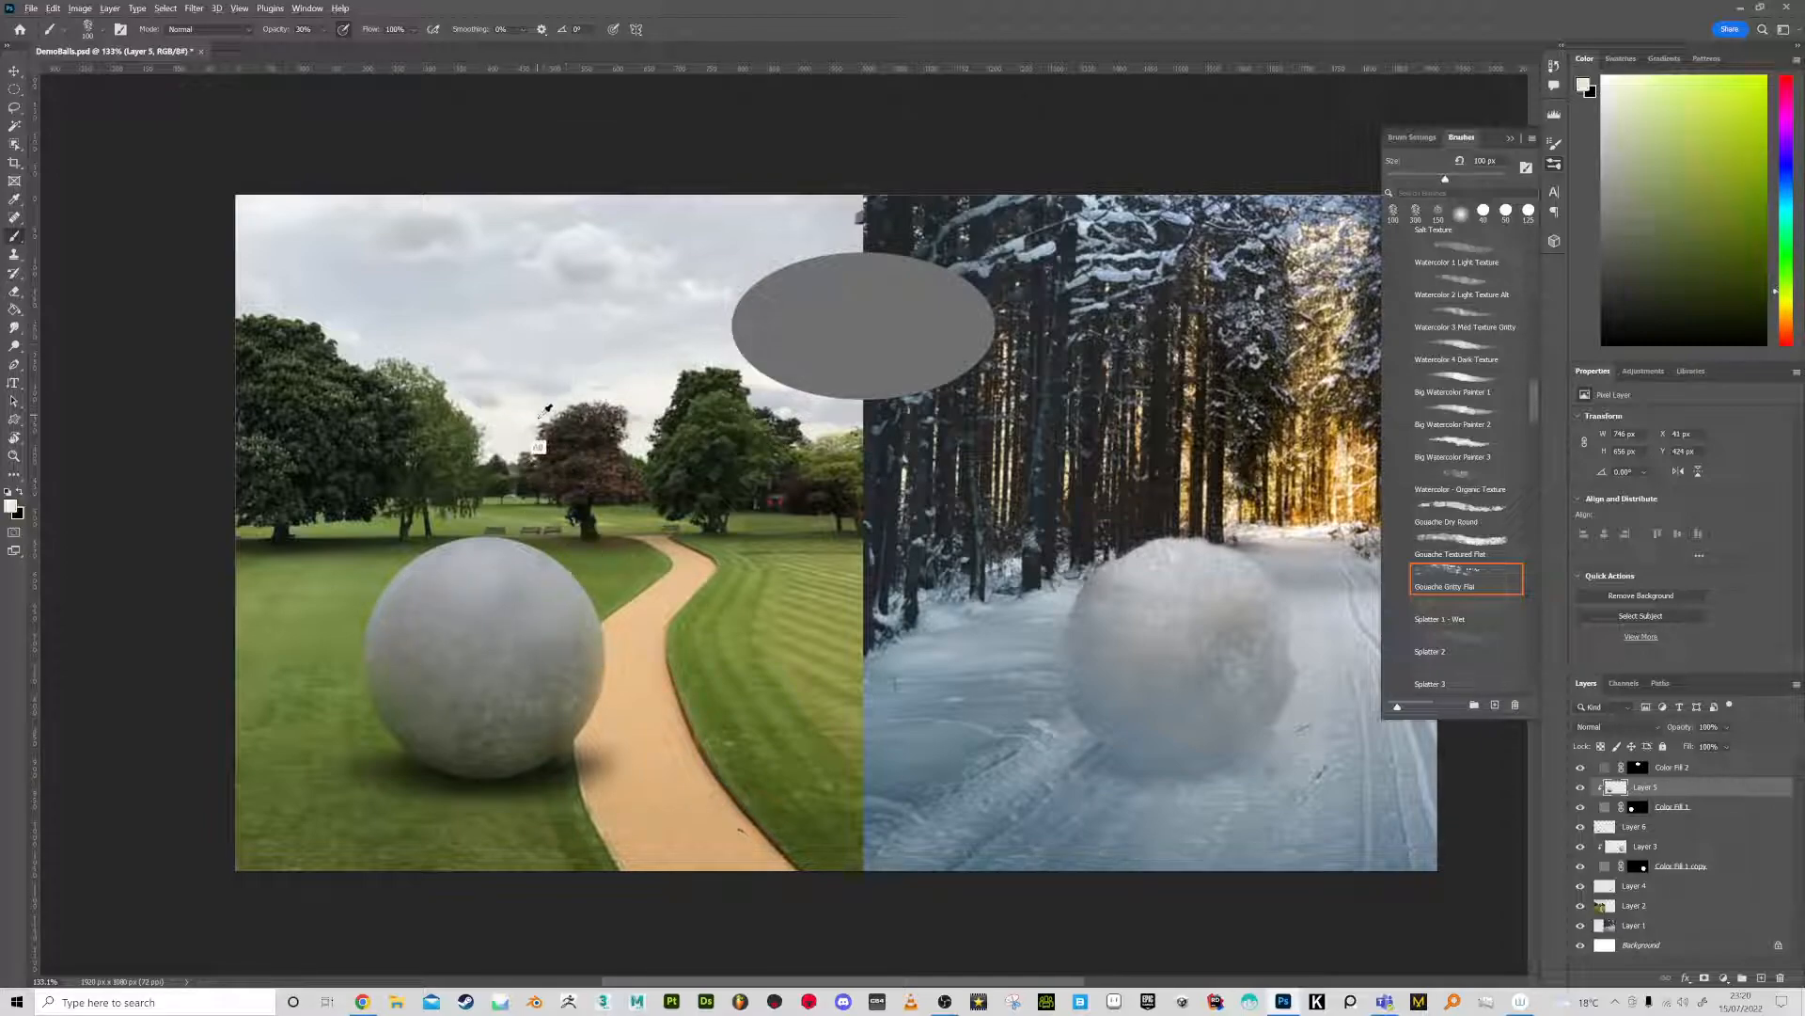
key(bracketleft)
key(bracketleft)
key(bracketleft)
key(bracketleft)
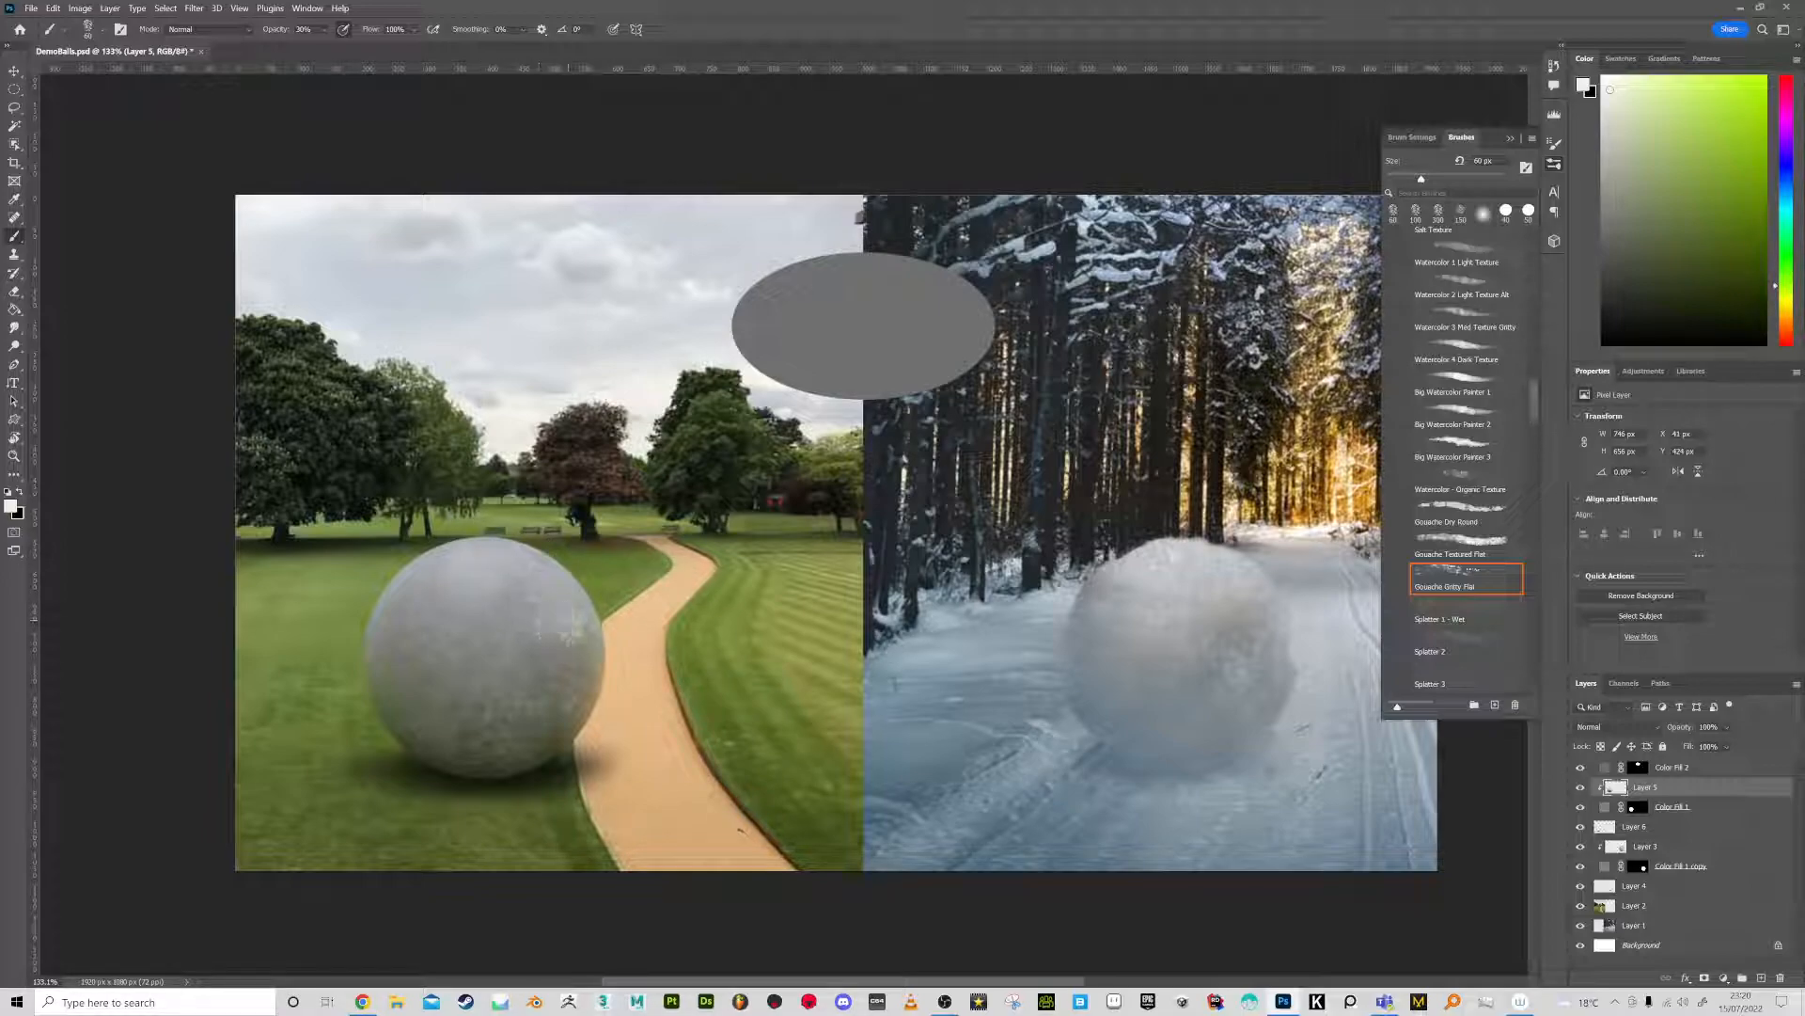
alt+click(629, 699)
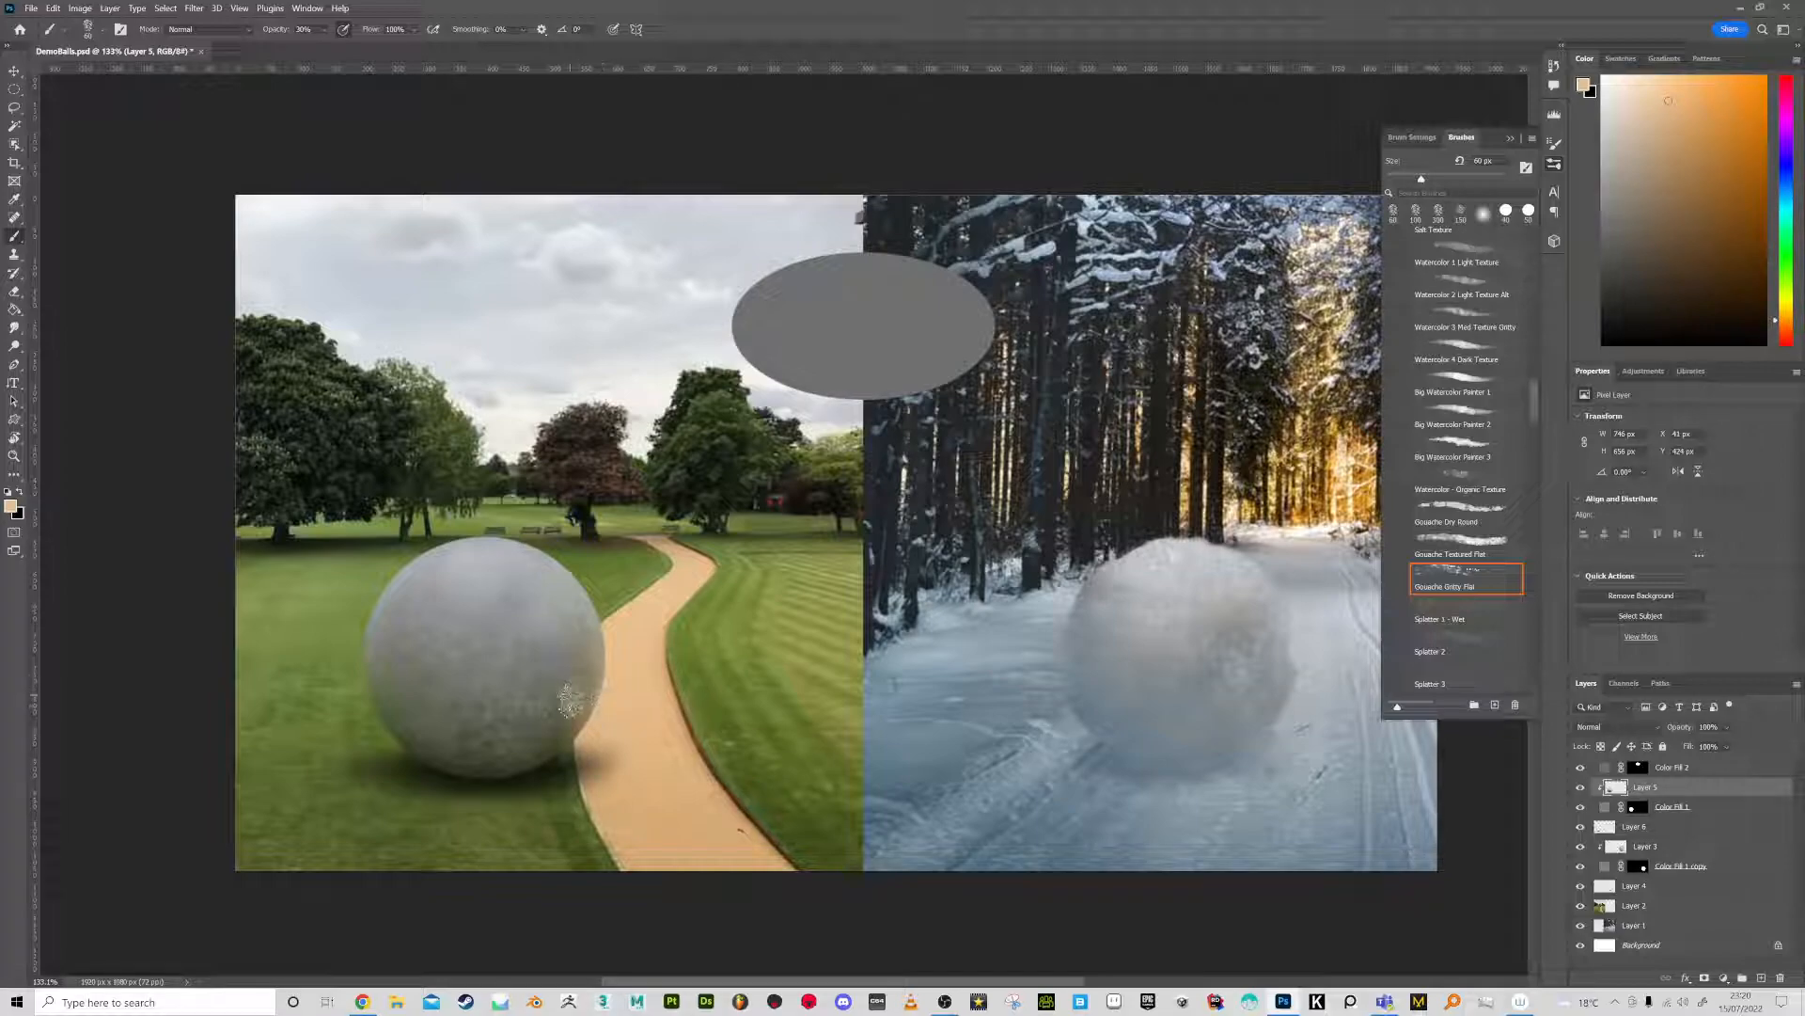
alt+click(563, 773)
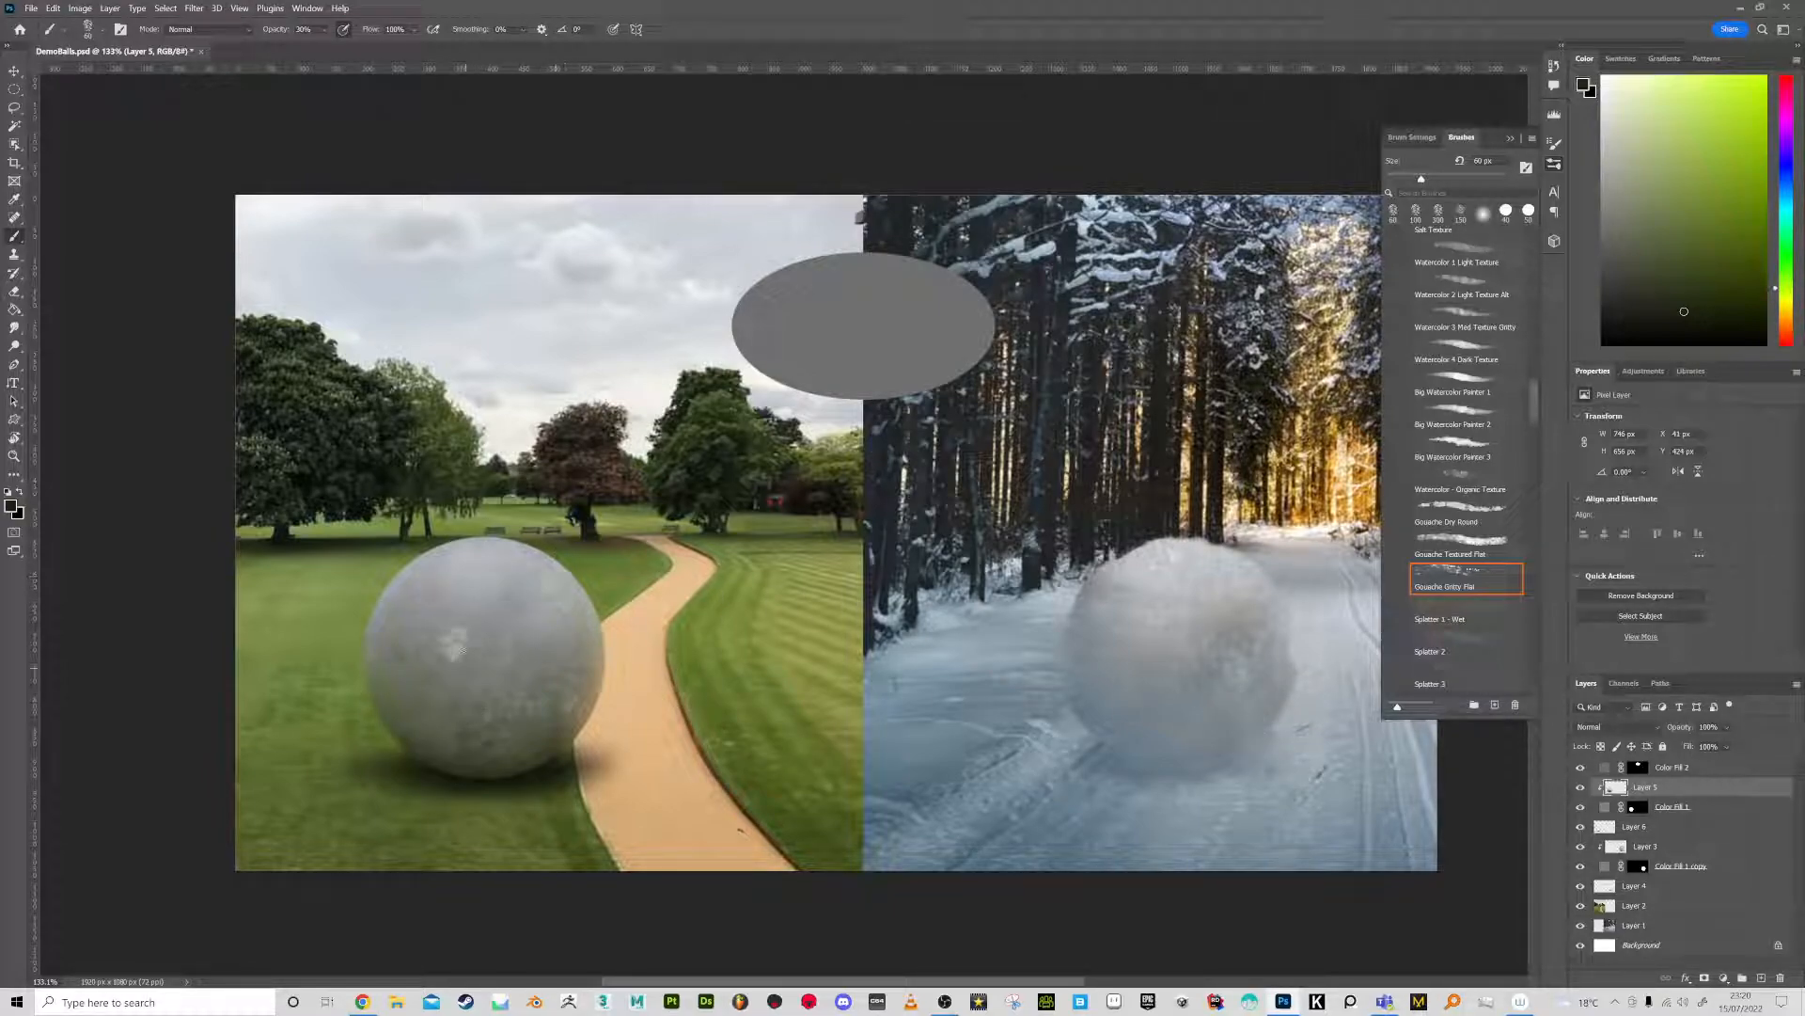
Apply the Spatter filter to Color Fill 1's layer mask with a spray radius of 2 and smoothness of 1
alt+click(1635, 811)
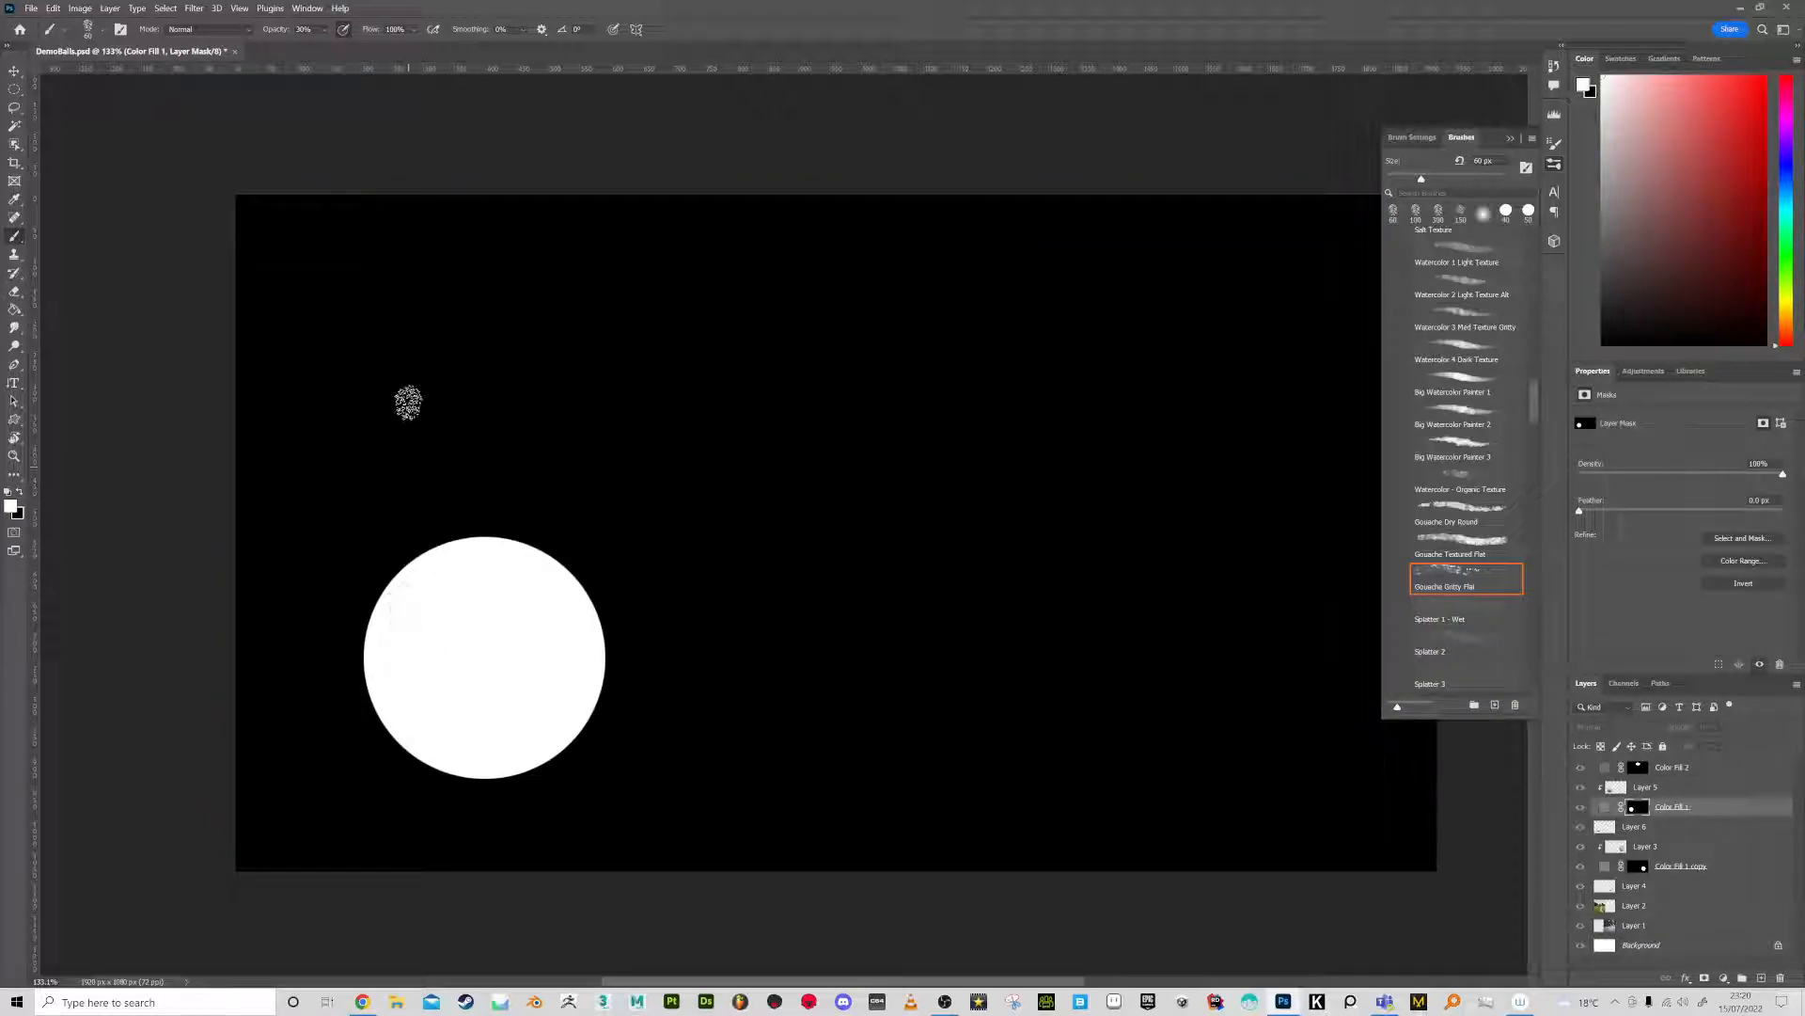
click(193, 8)
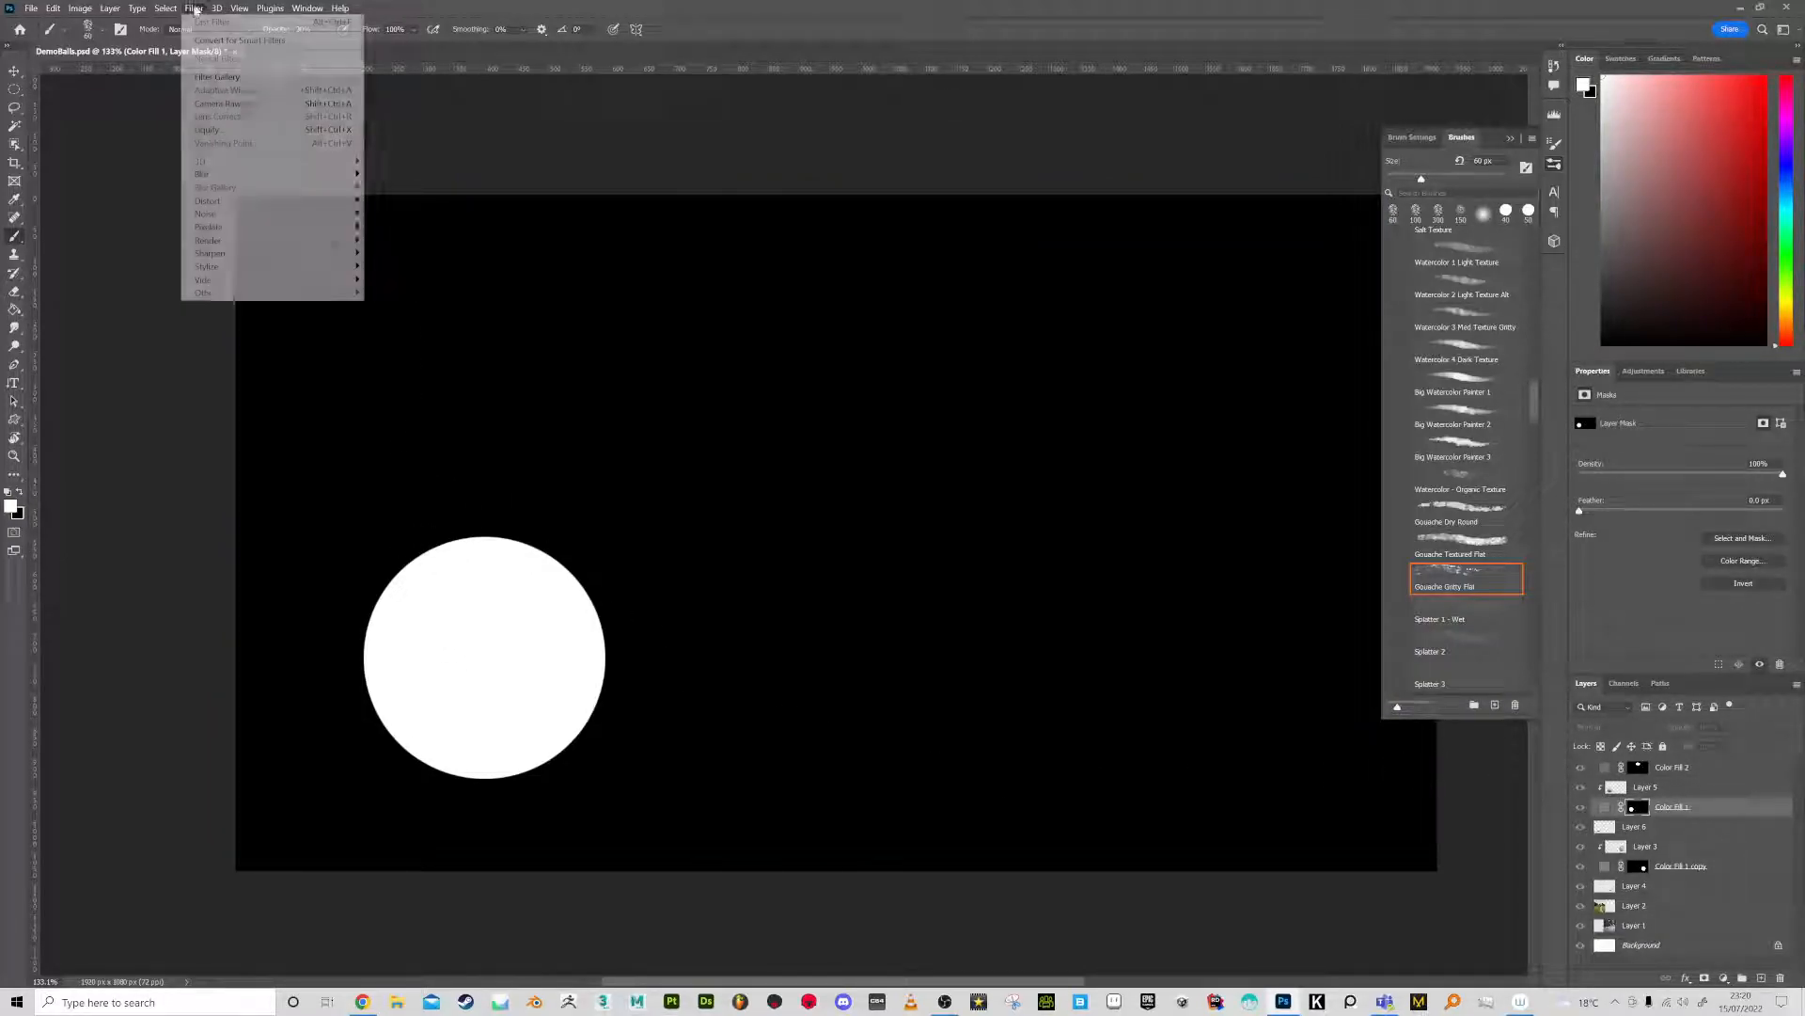
click(238, 81)
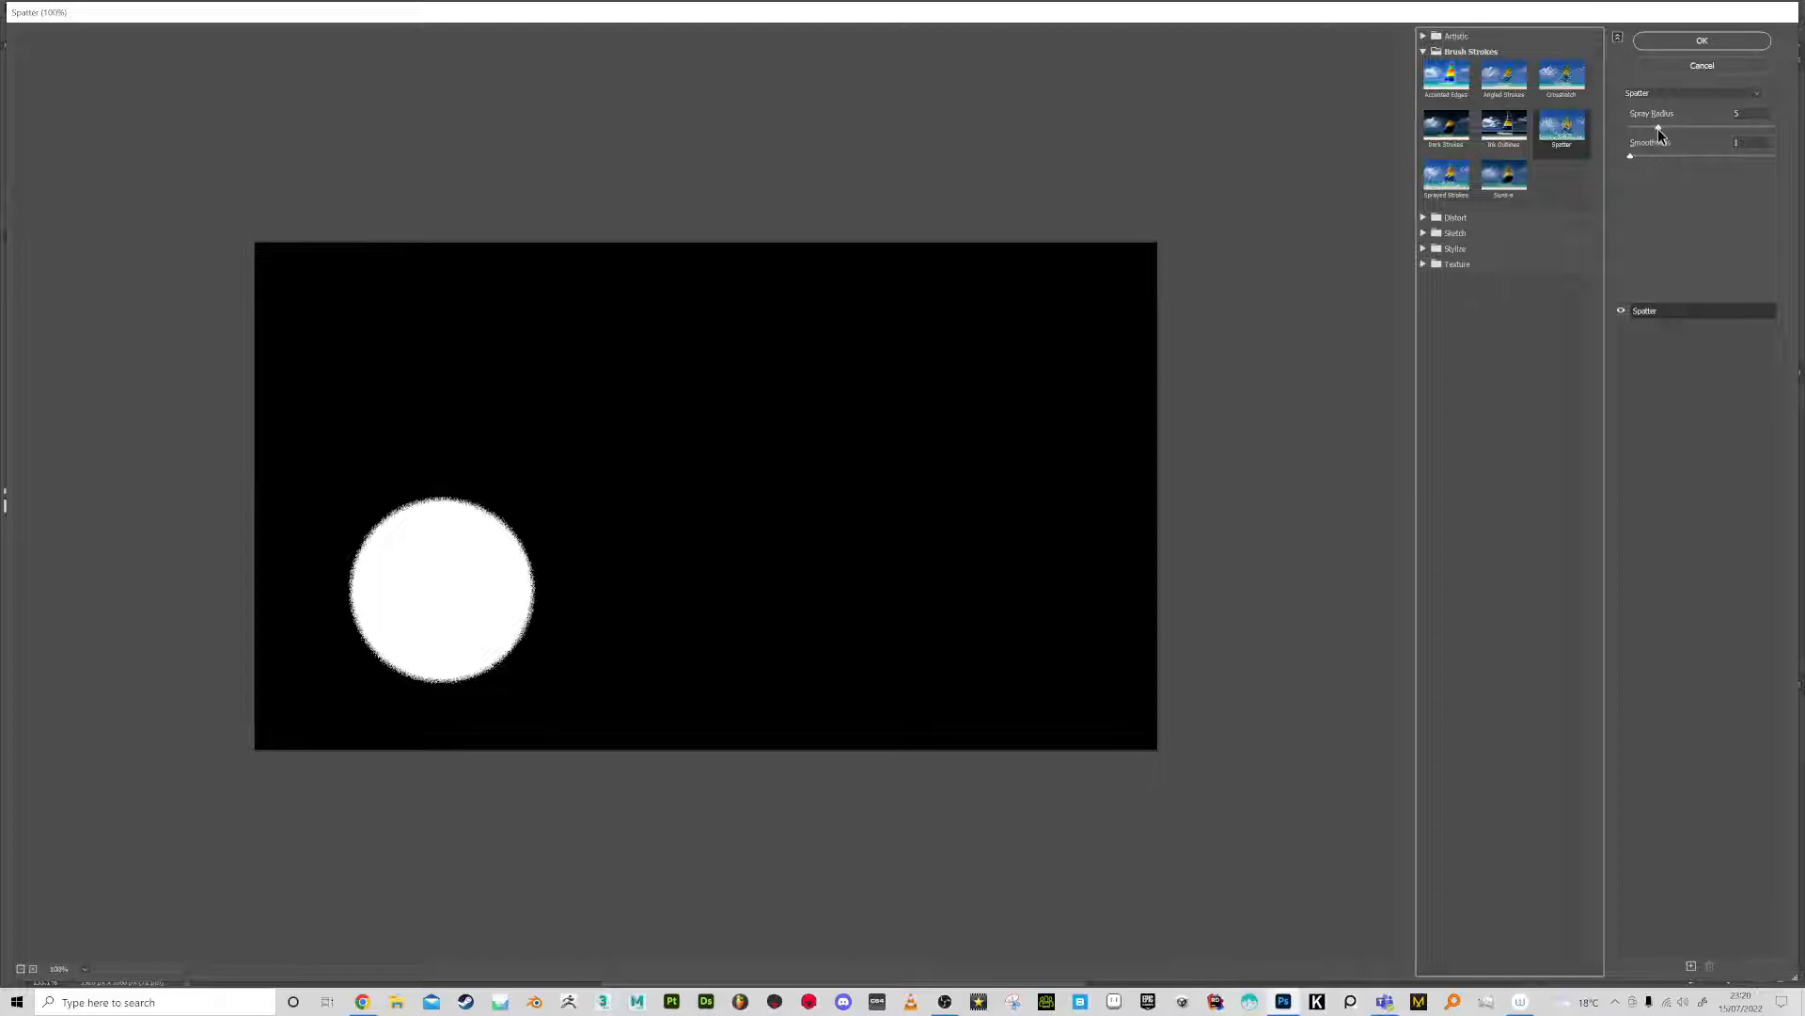
click(1638, 130)
drag(1637, 133, 1639, 134)
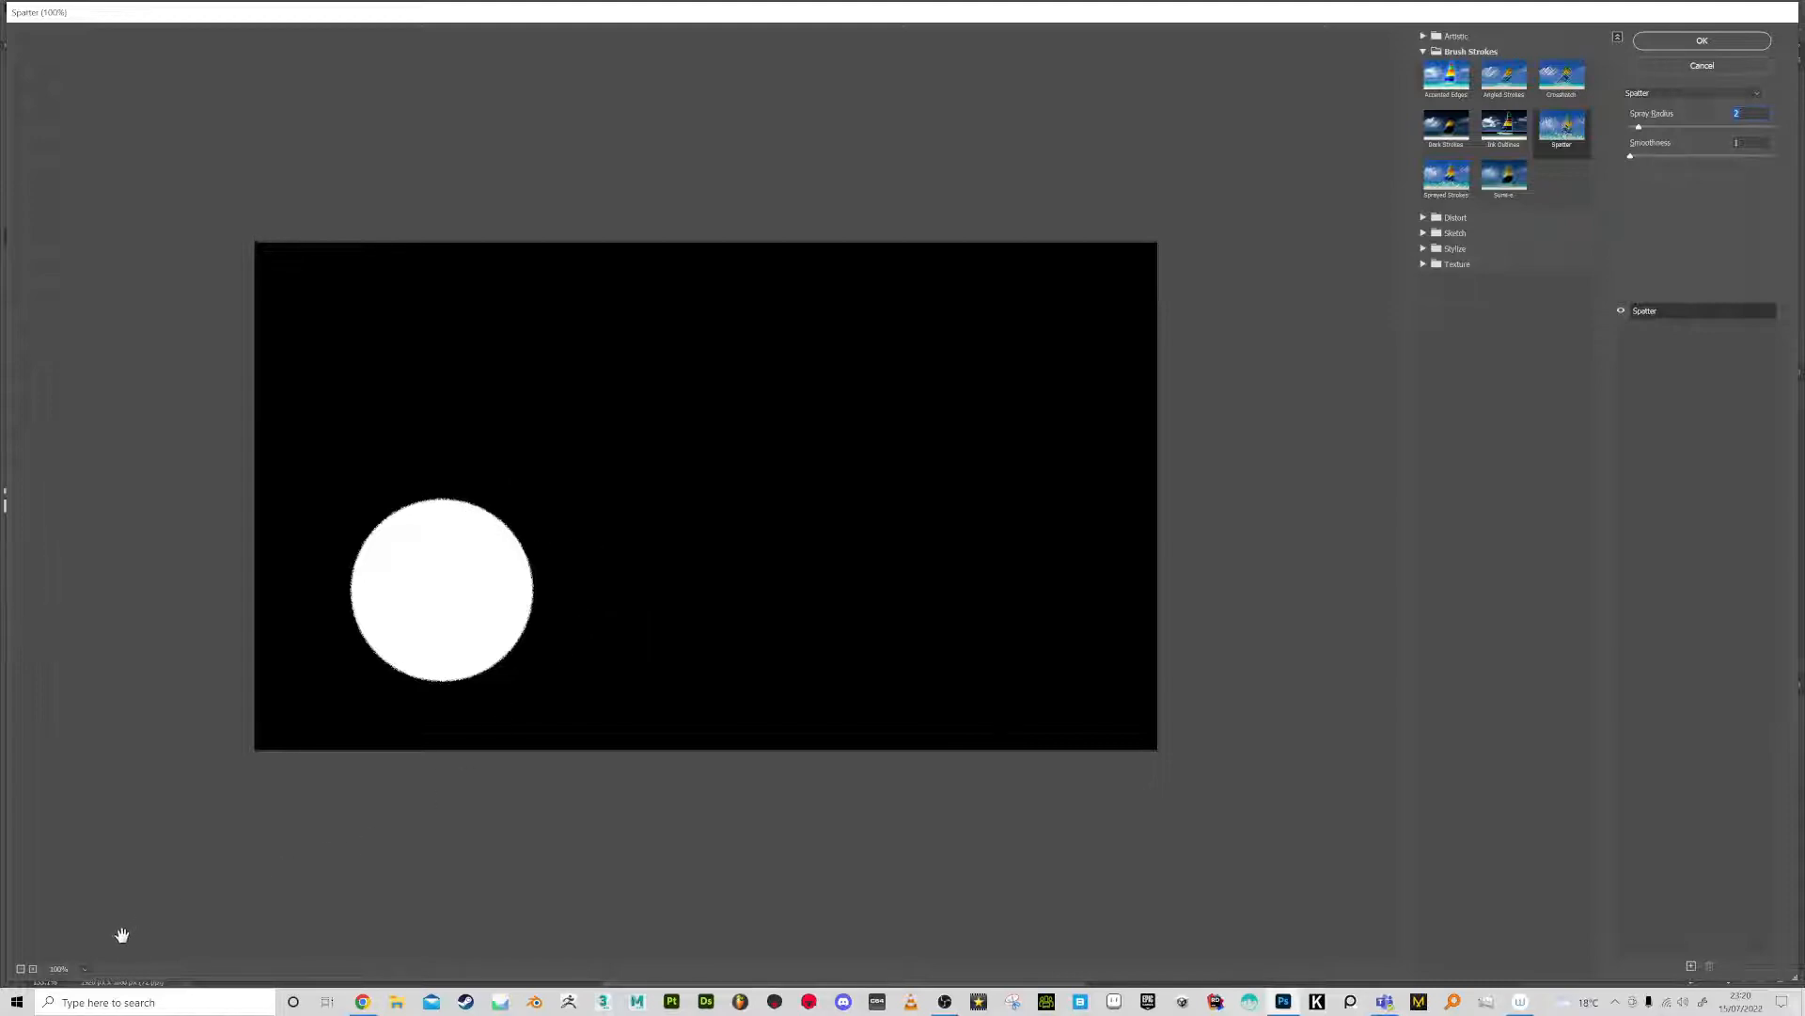
click(32, 969)
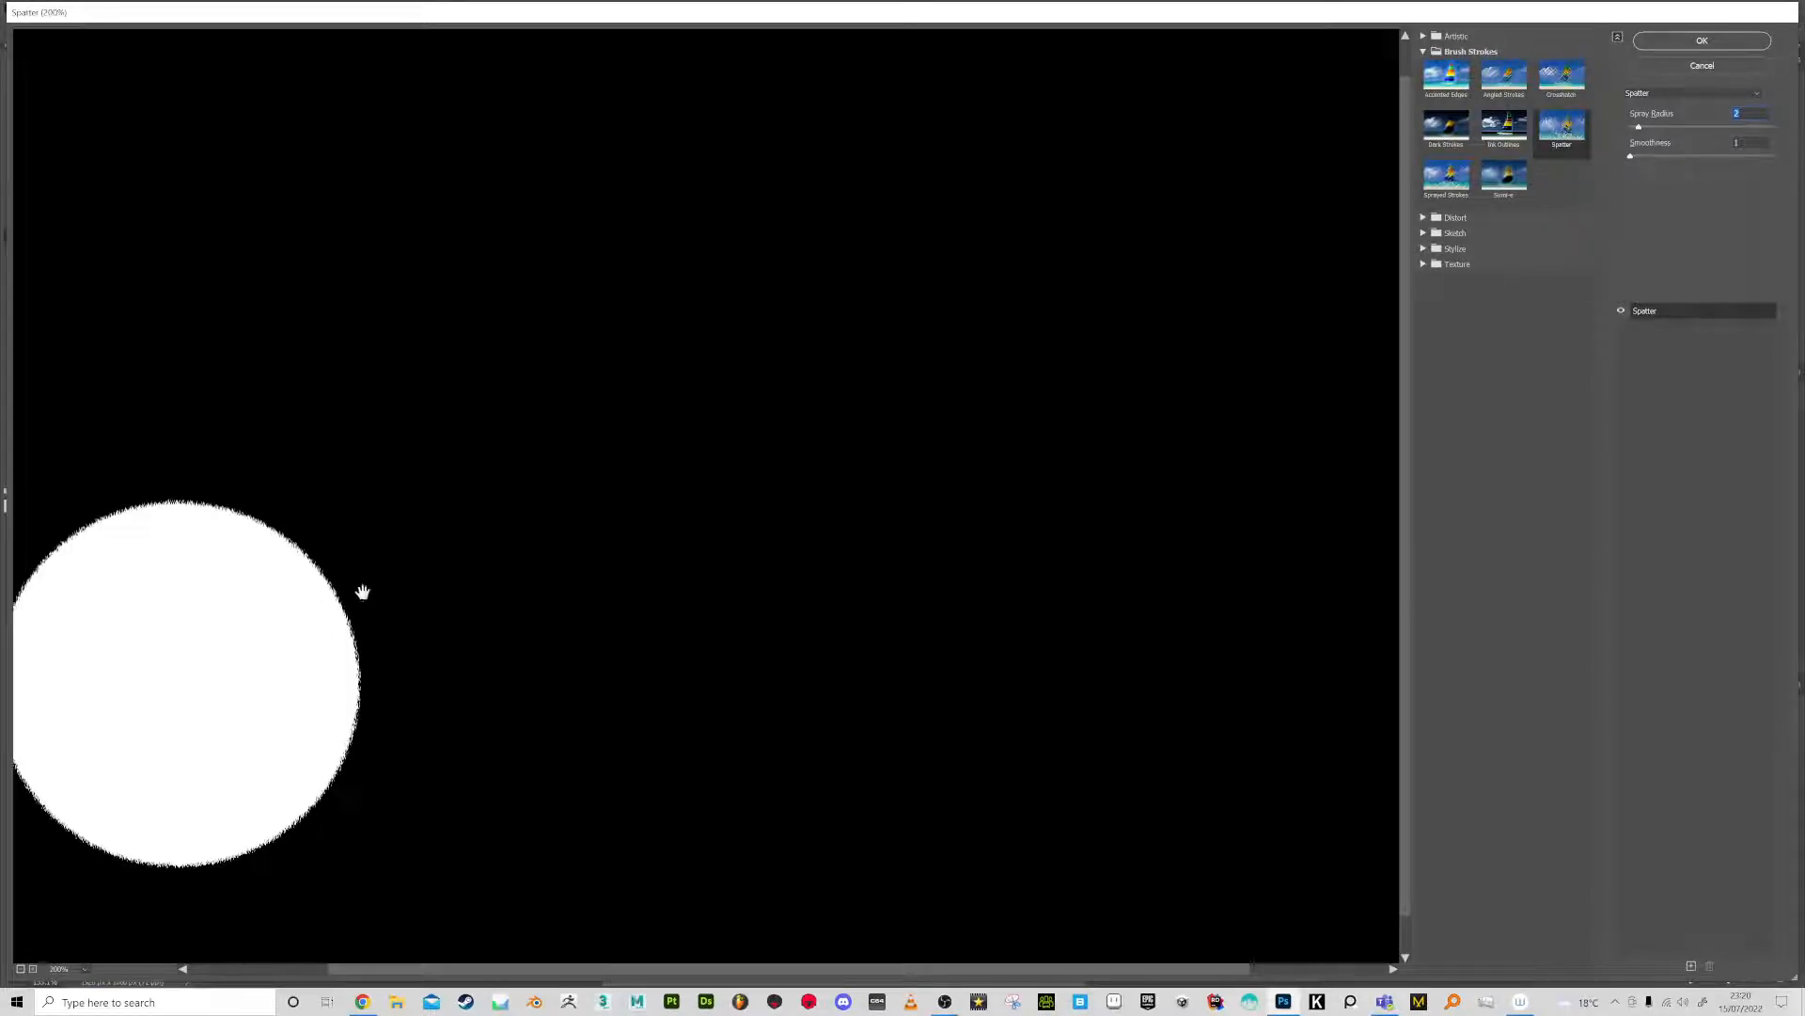
click(1702, 42)
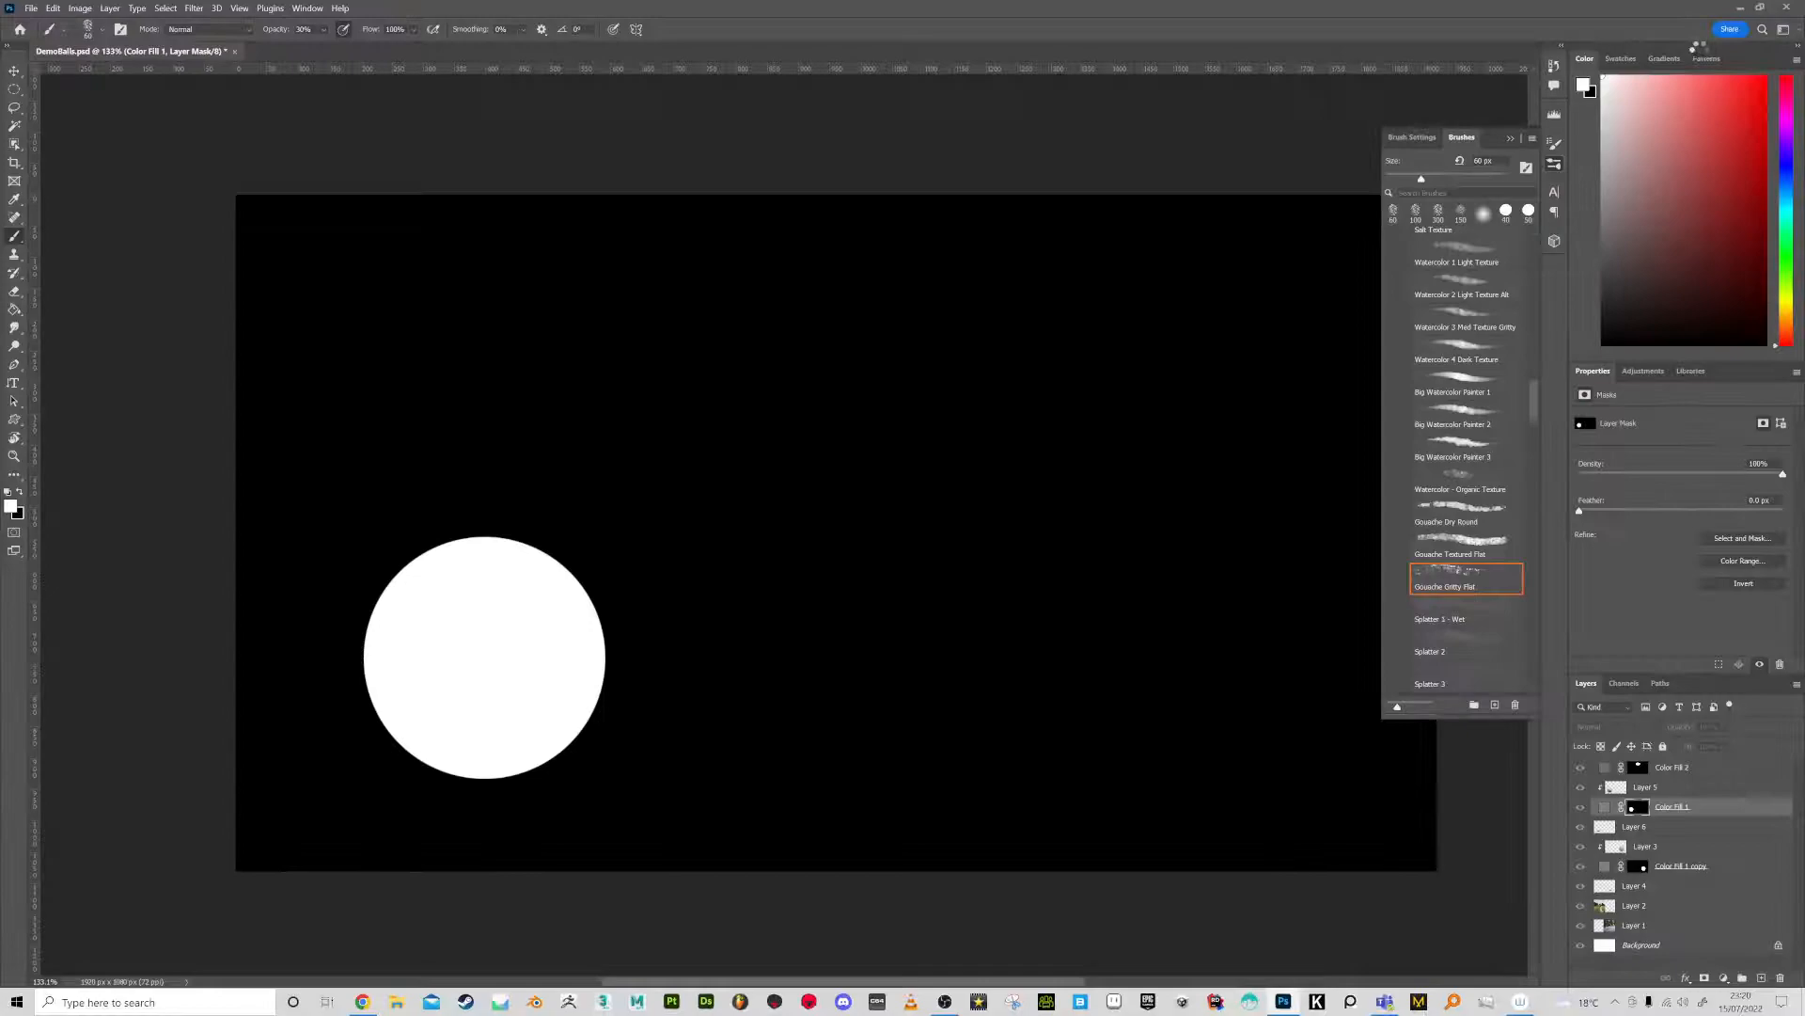
Soften the spattered edge of Color Fill 1's mask with a Gaussian Blur of about 1.3 pixels
click(195, 9)
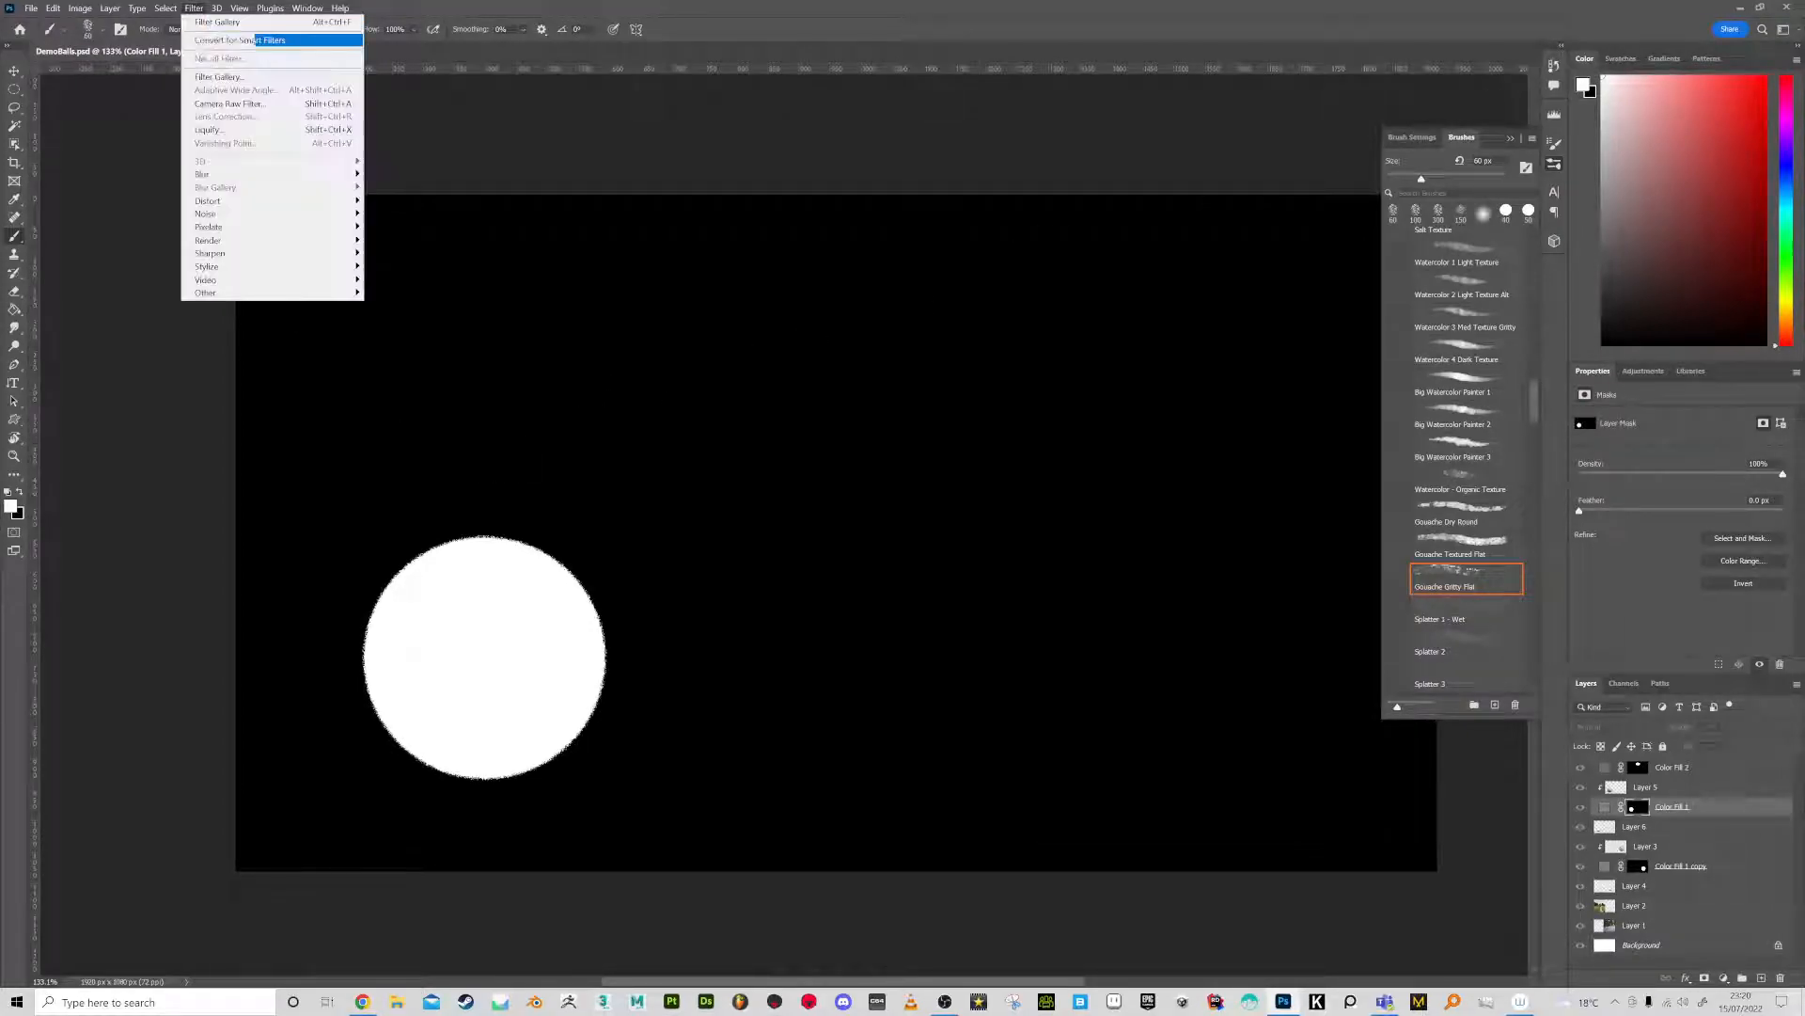
mouse_move(282, 174)
click(405, 227)
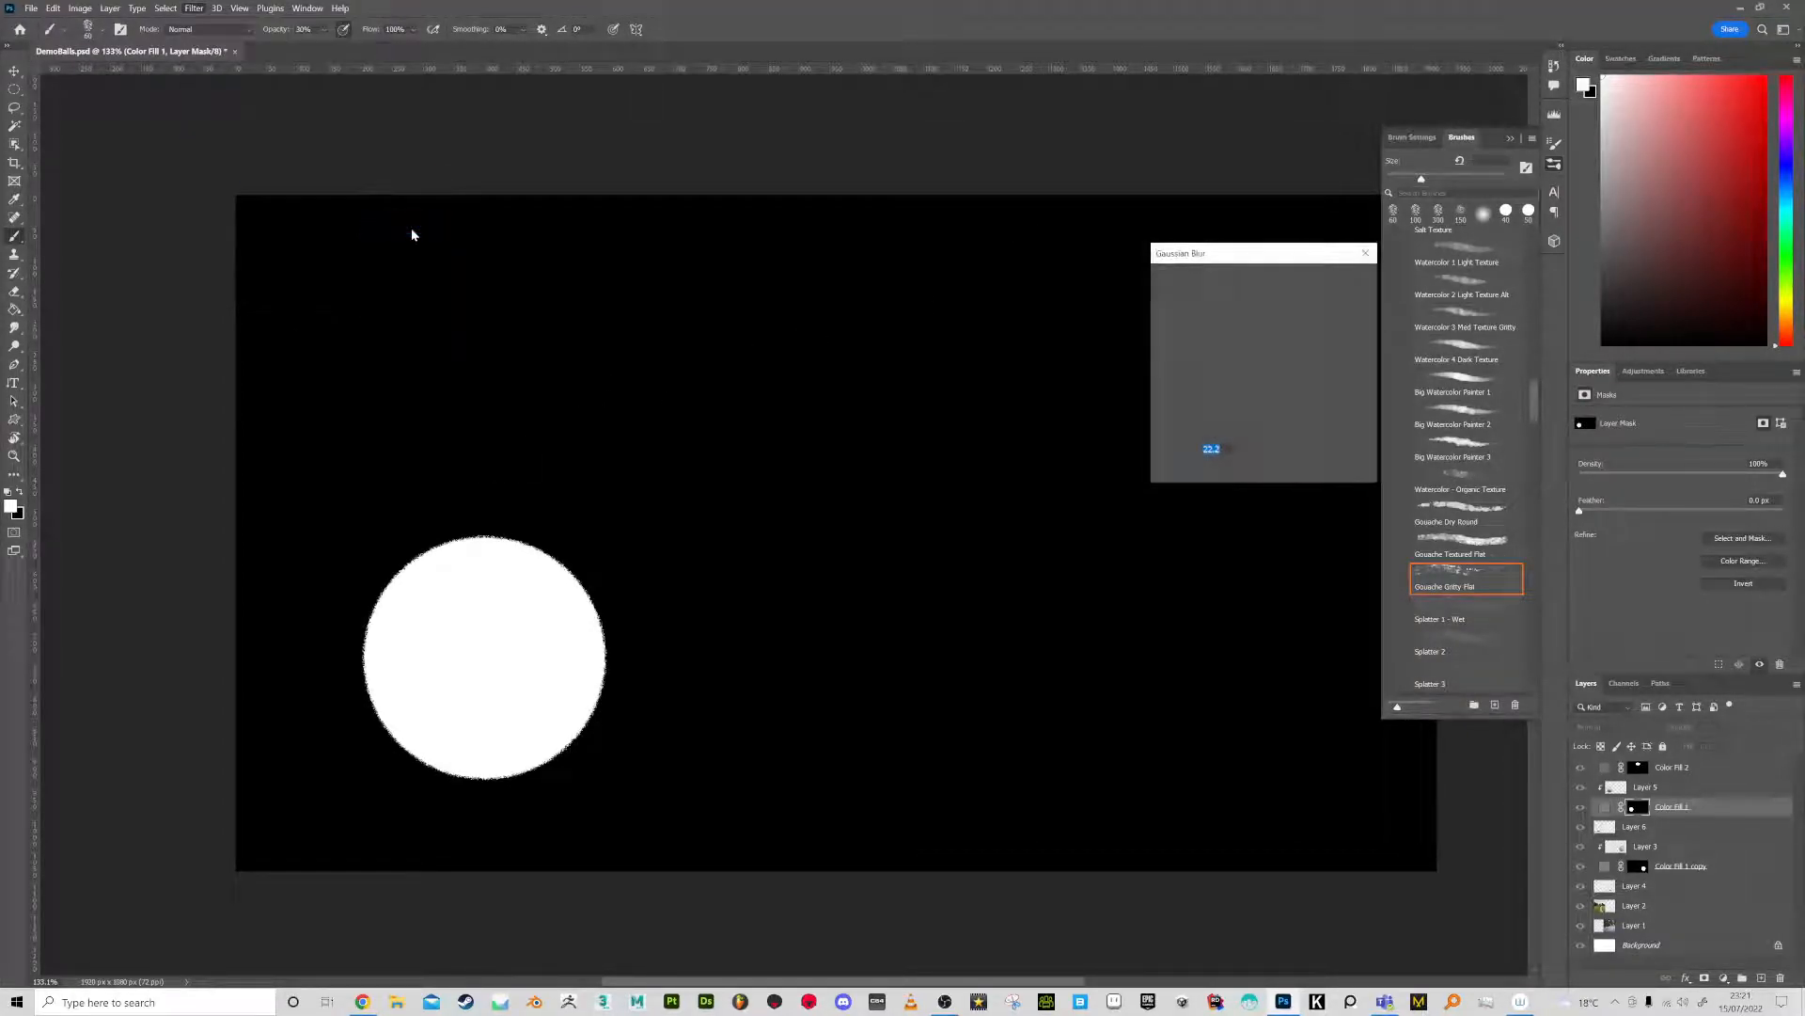
drag(1223, 471, 1209, 475)
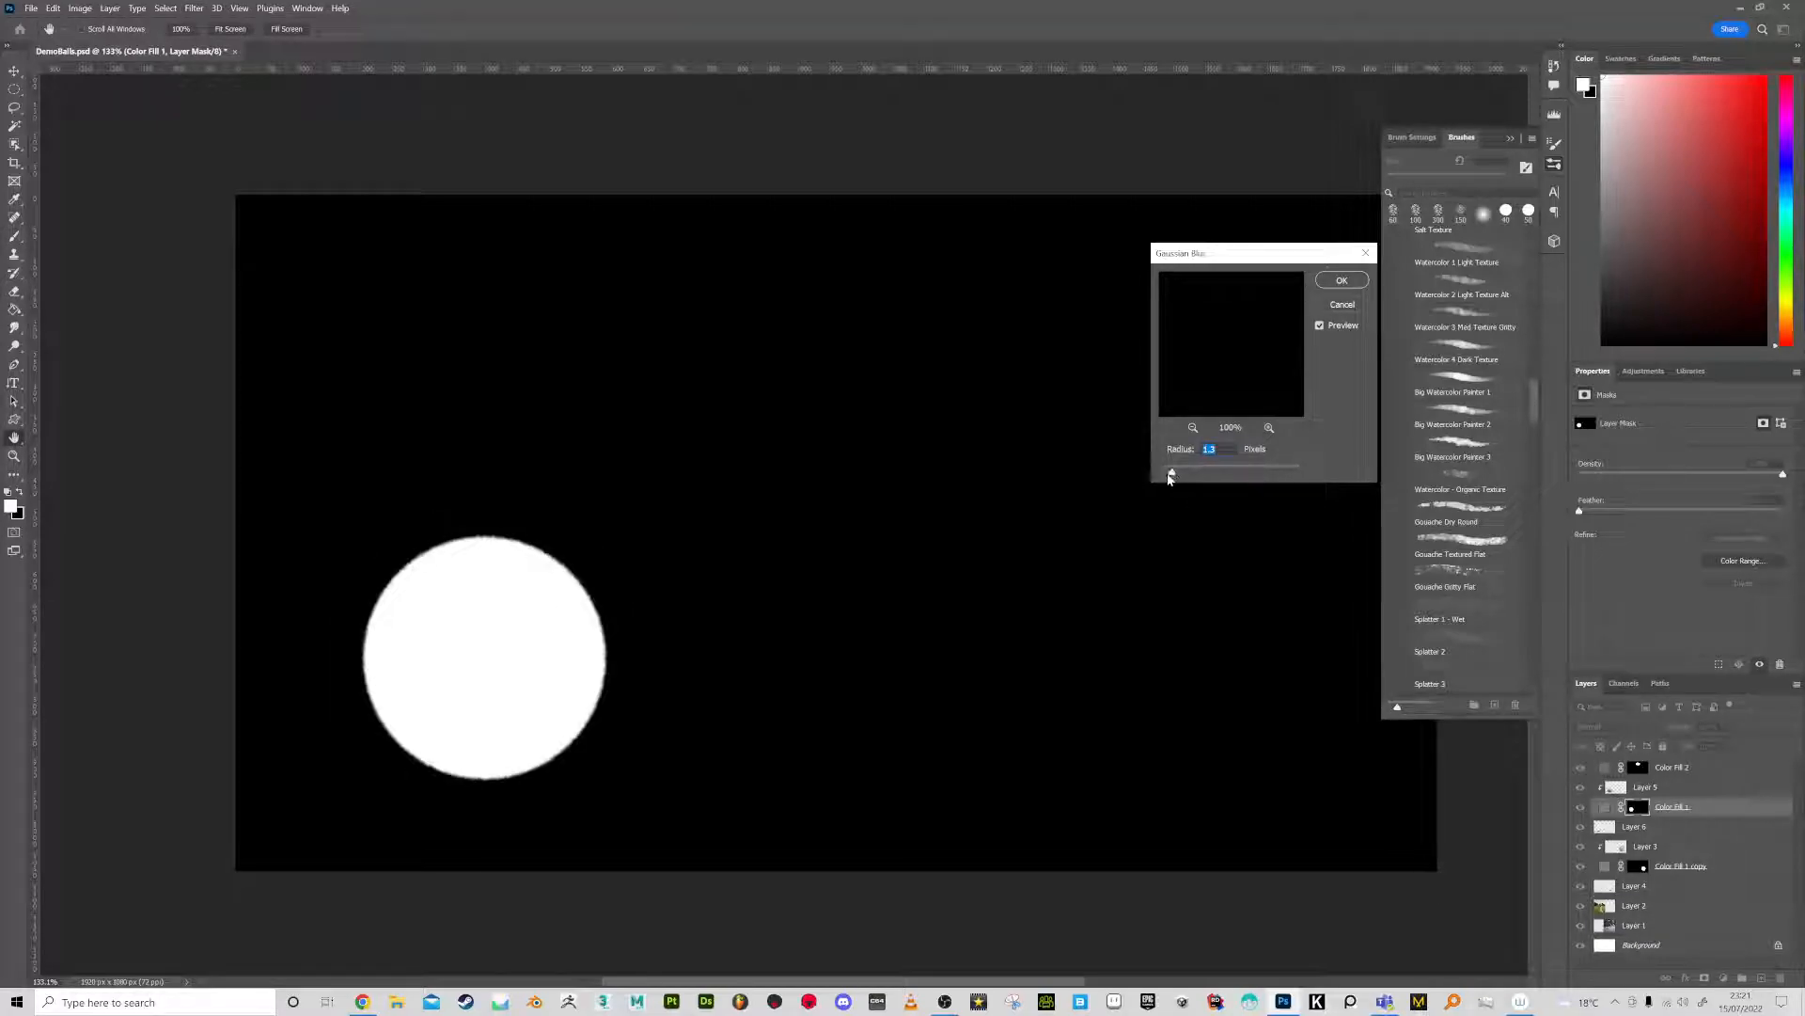
click(1342, 280)
key(b)
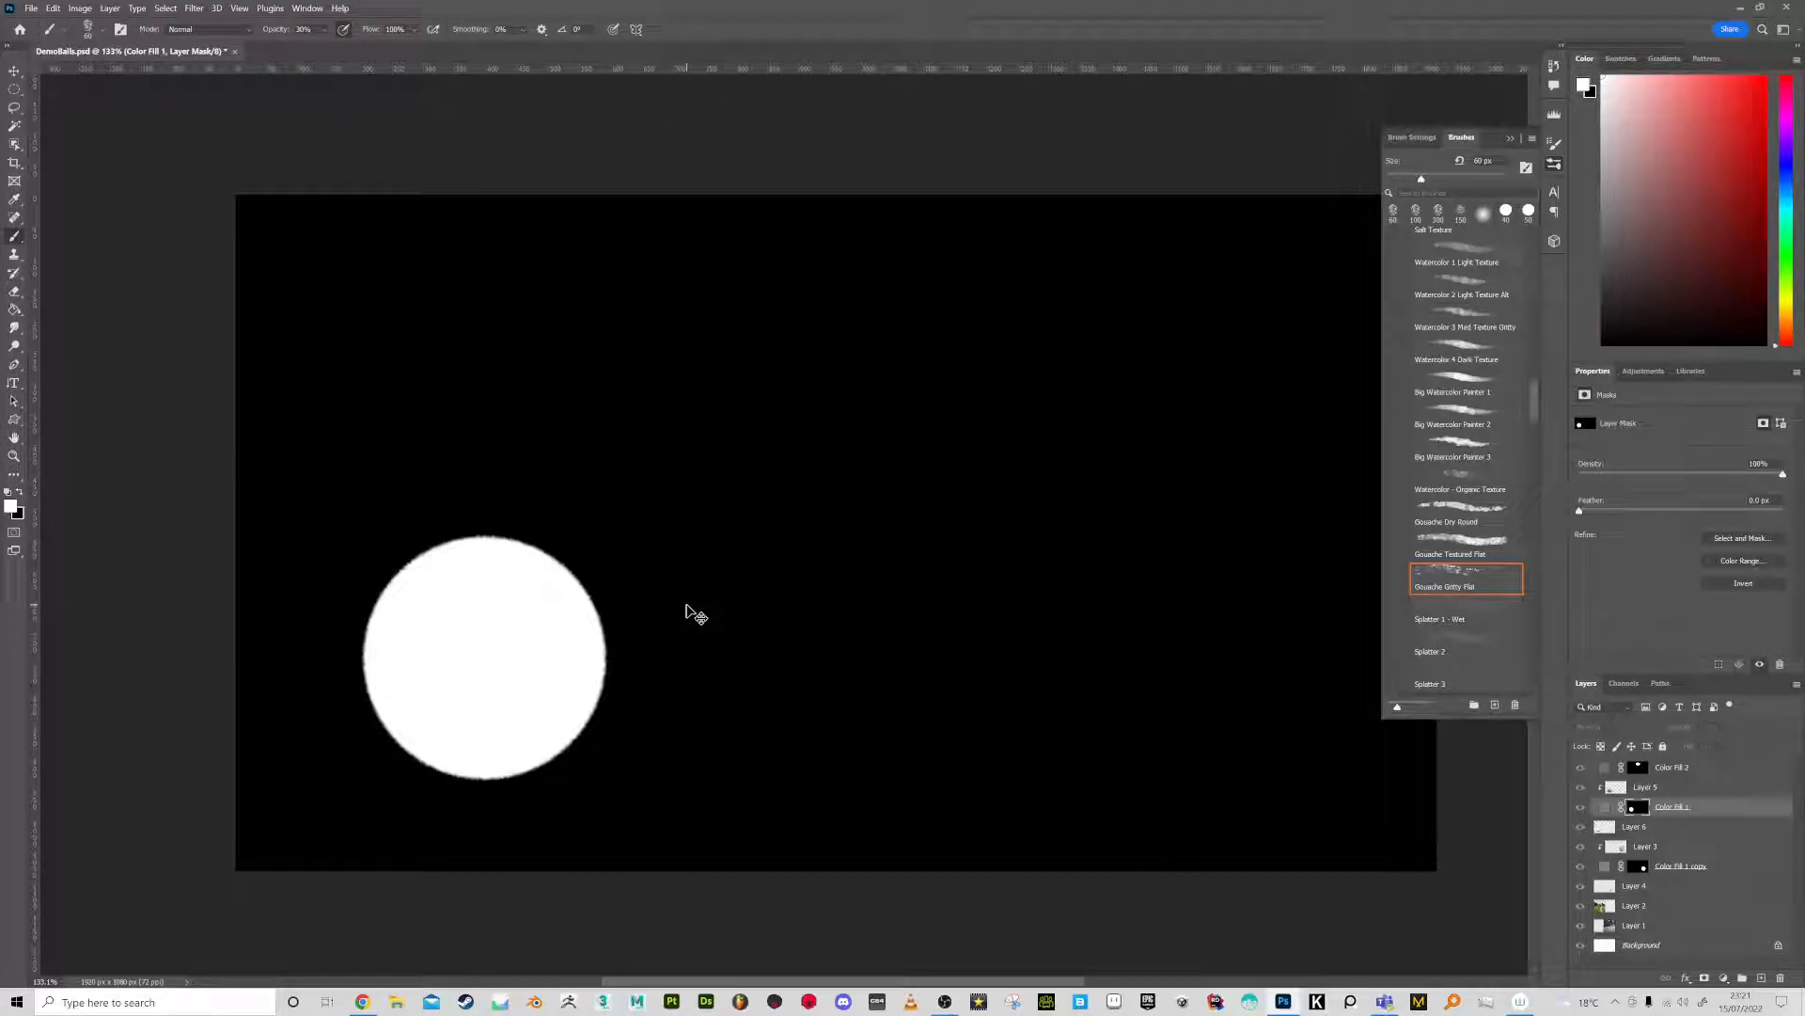
Sharpen the mask's edge using Levels with midtones 0.34 and white input 172, and return to the full image view
key(ctrl+l)
mouse_move(1502, 470)
mouse_down()
mouse_move(1545, 469)
mouse_move(1490, 470)
mouse_up()
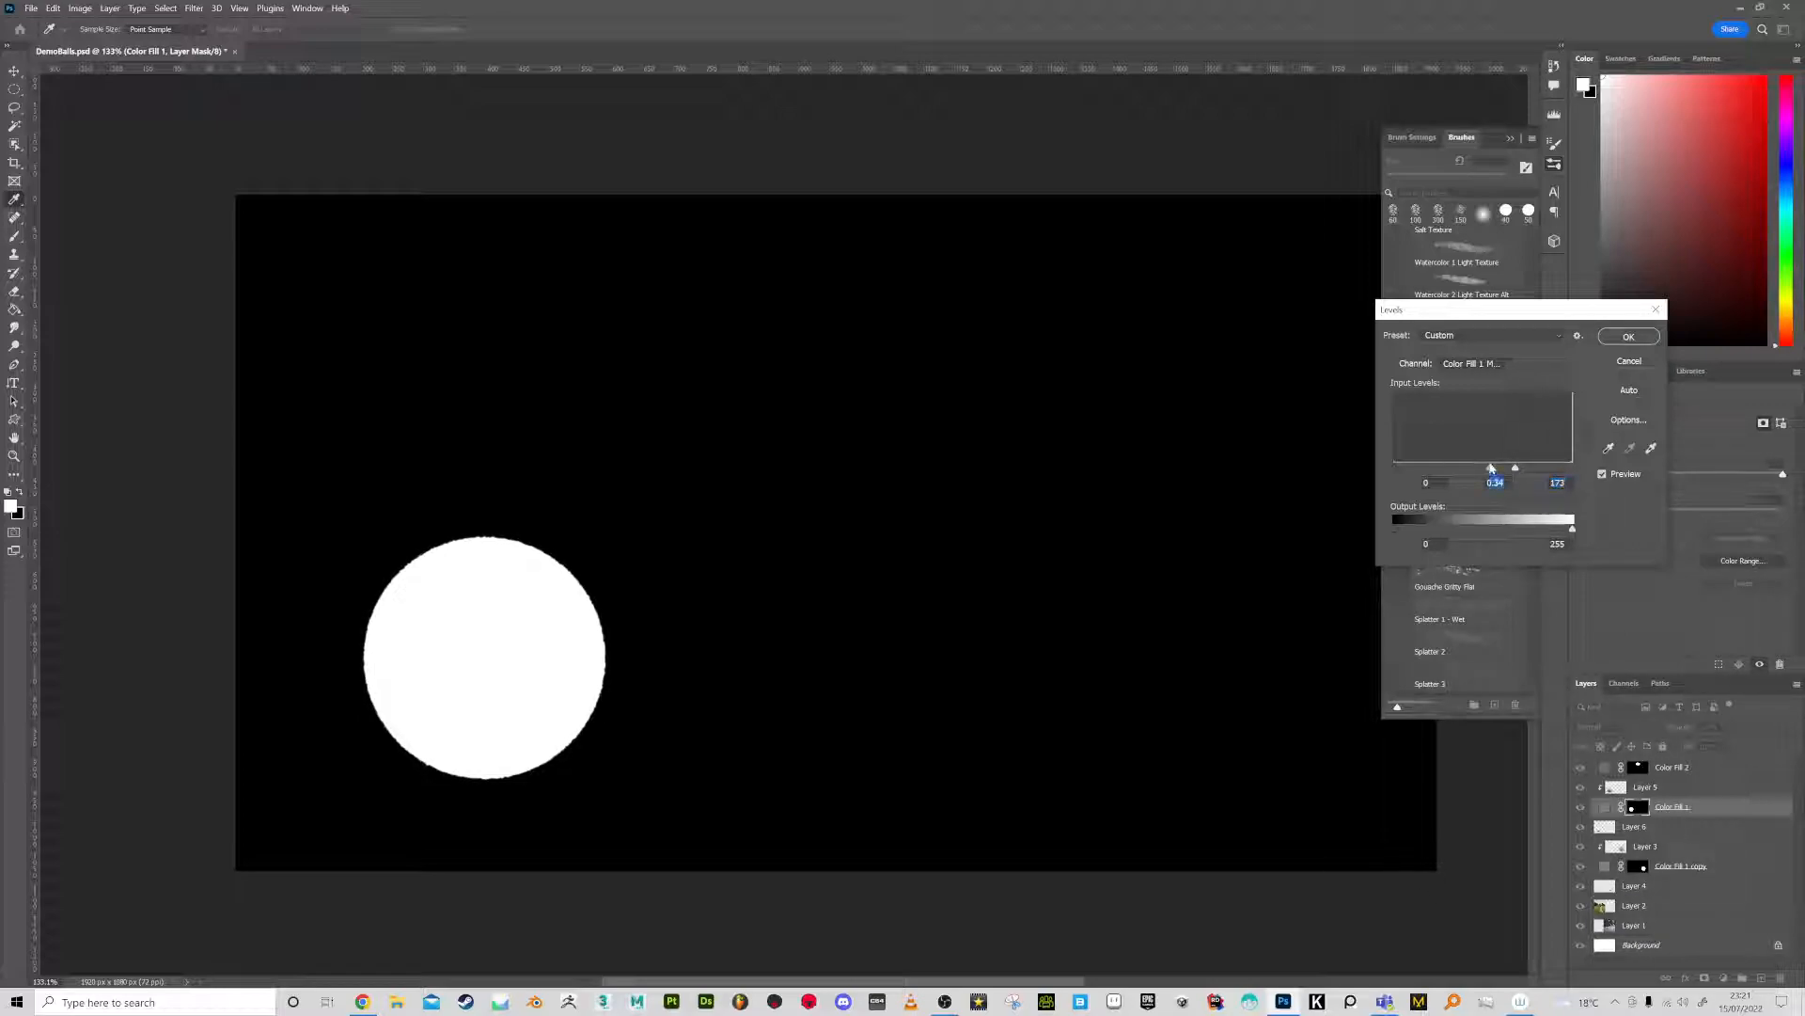
click(1628, 337)
key(b)
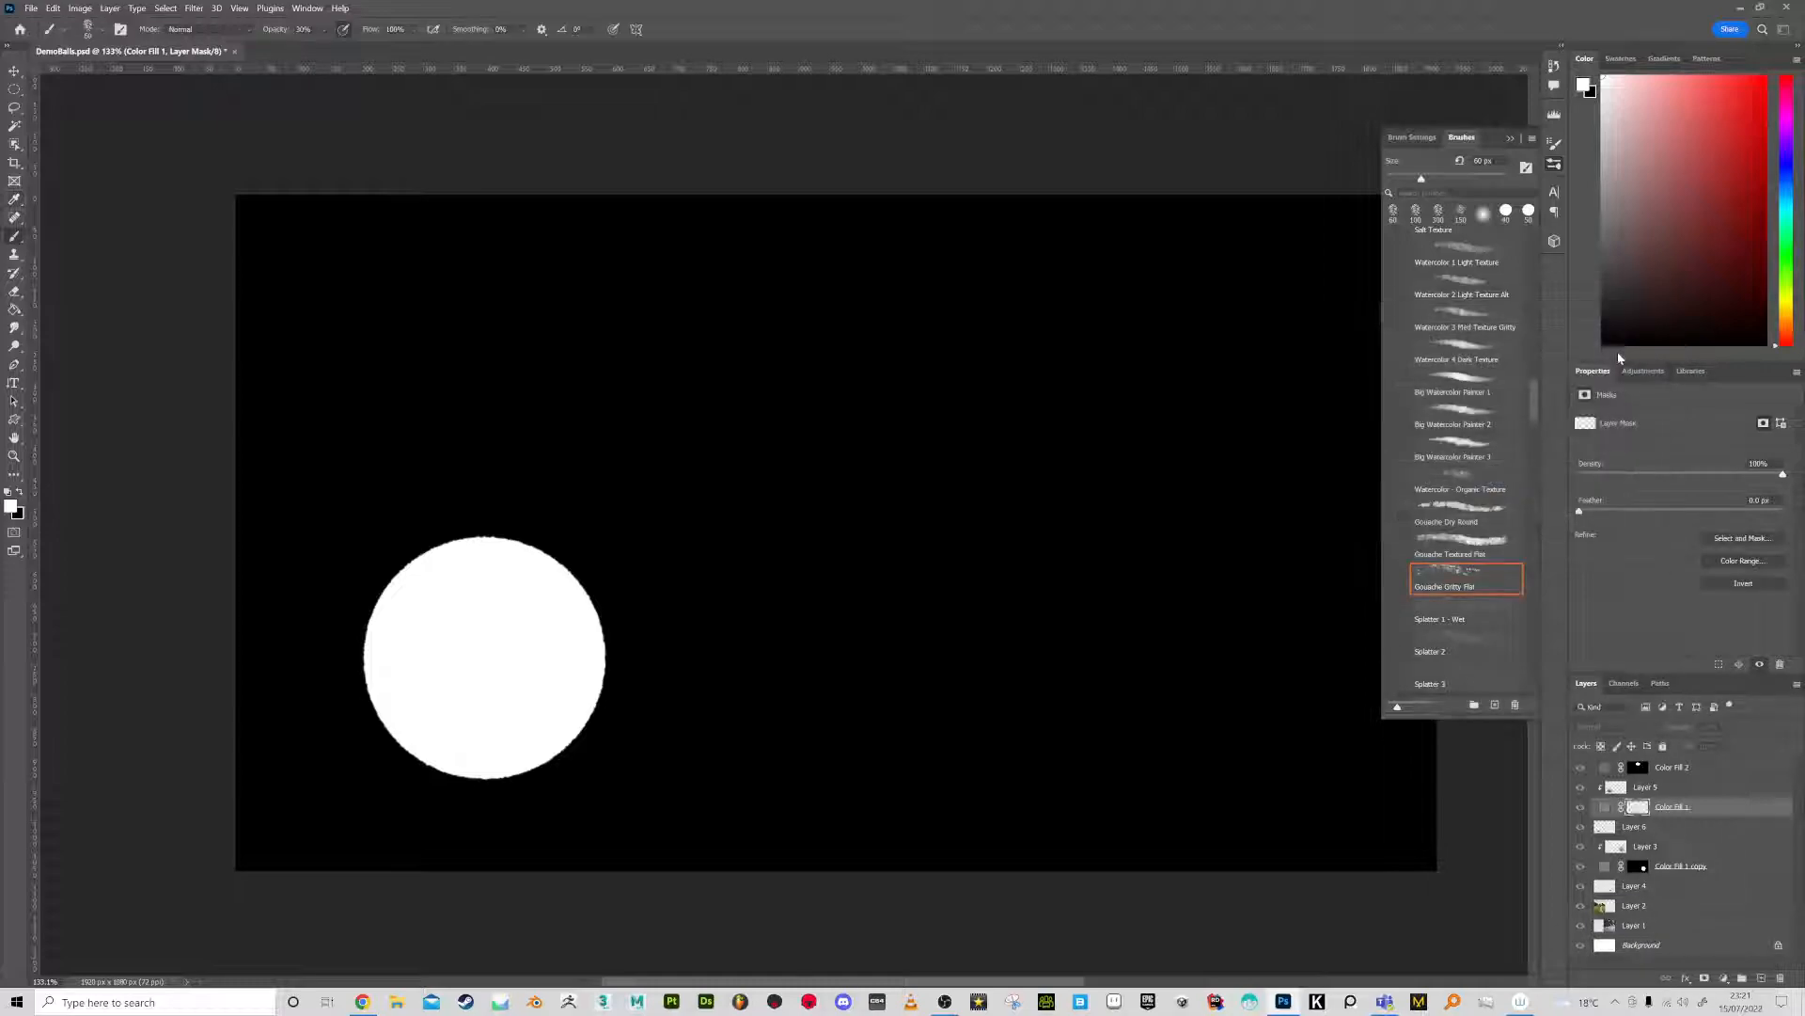
click(1606, 807)
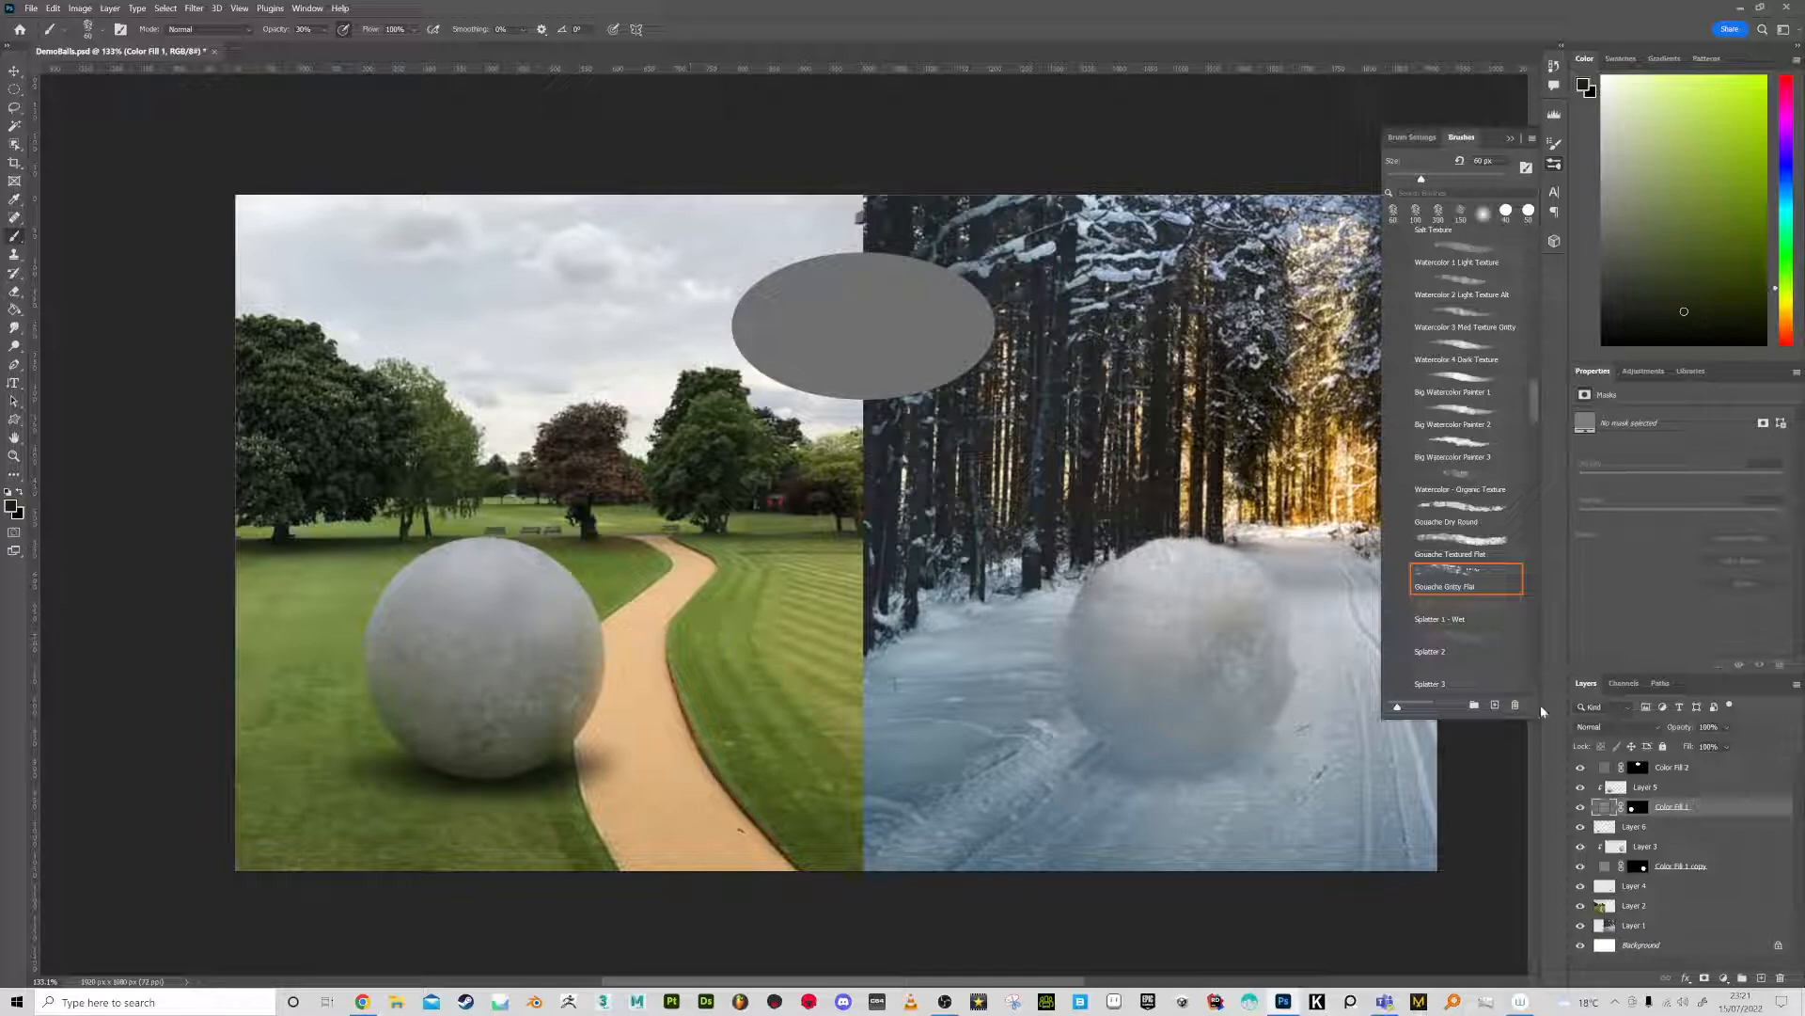
Soften the edge of Color Fill 1's layer mask again with a Gaussian Blur of about 1.8 pixels
click(1640, 809)
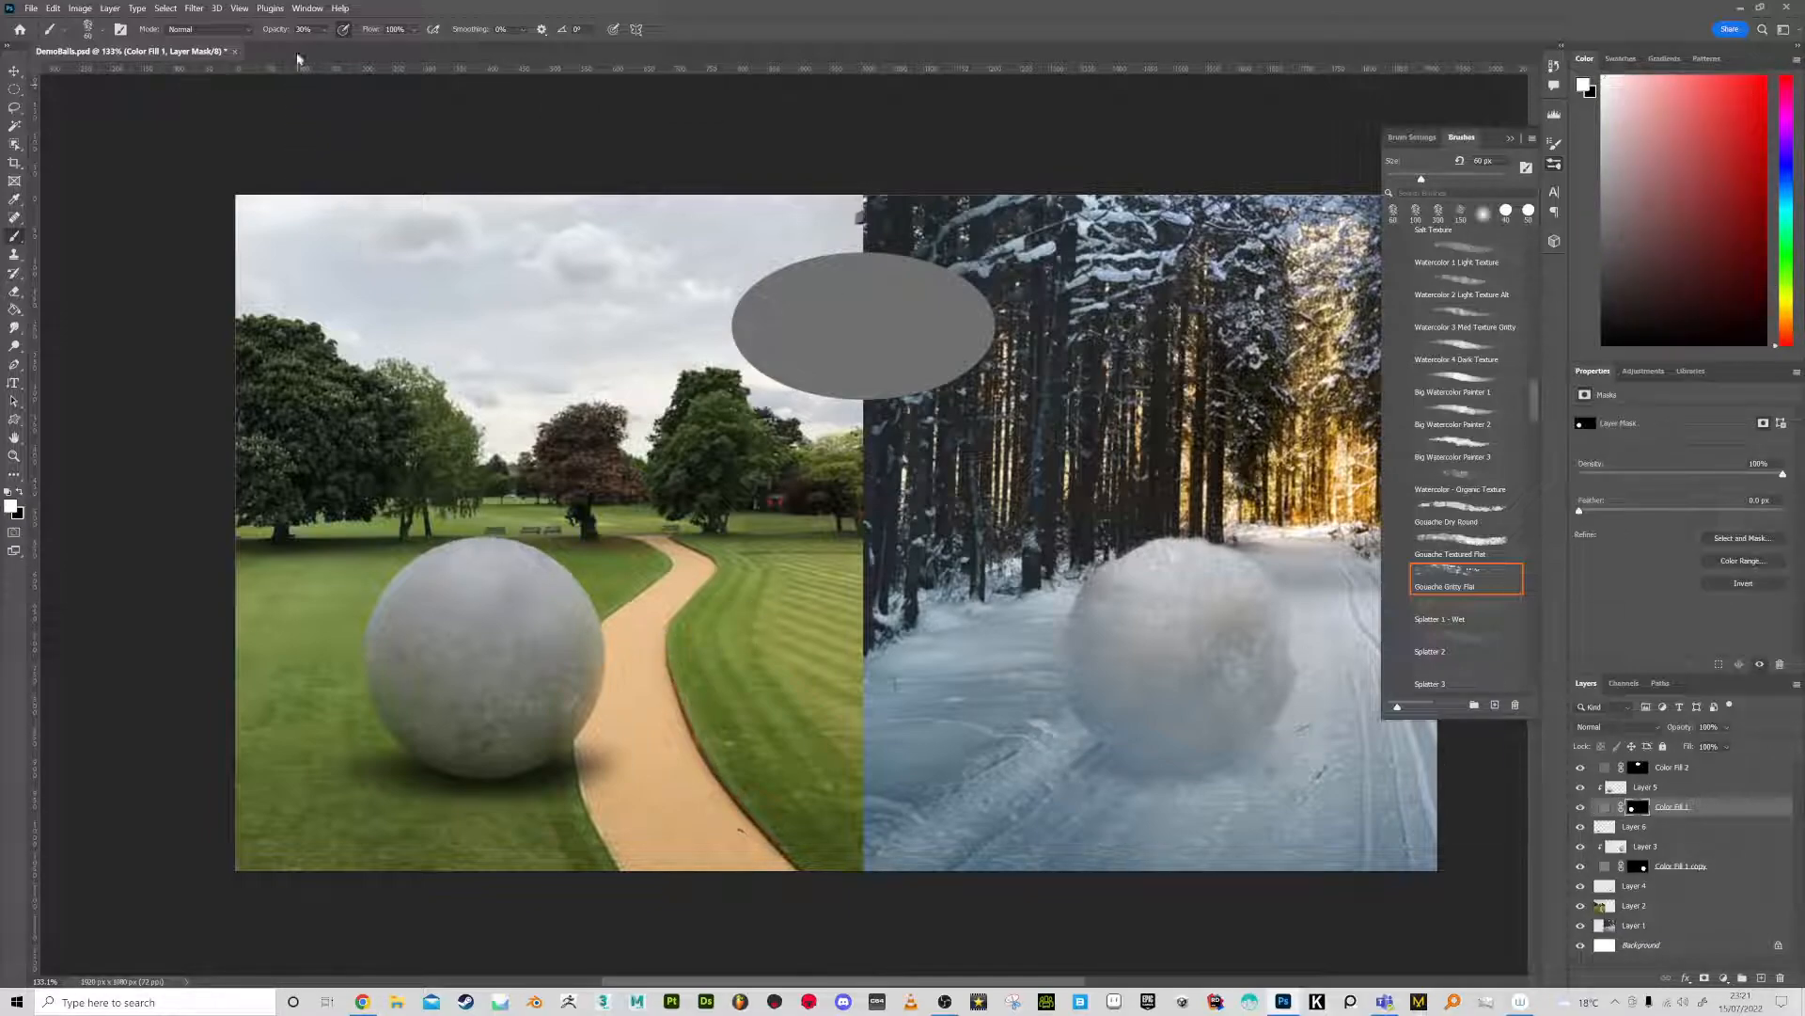
click(195, 13)
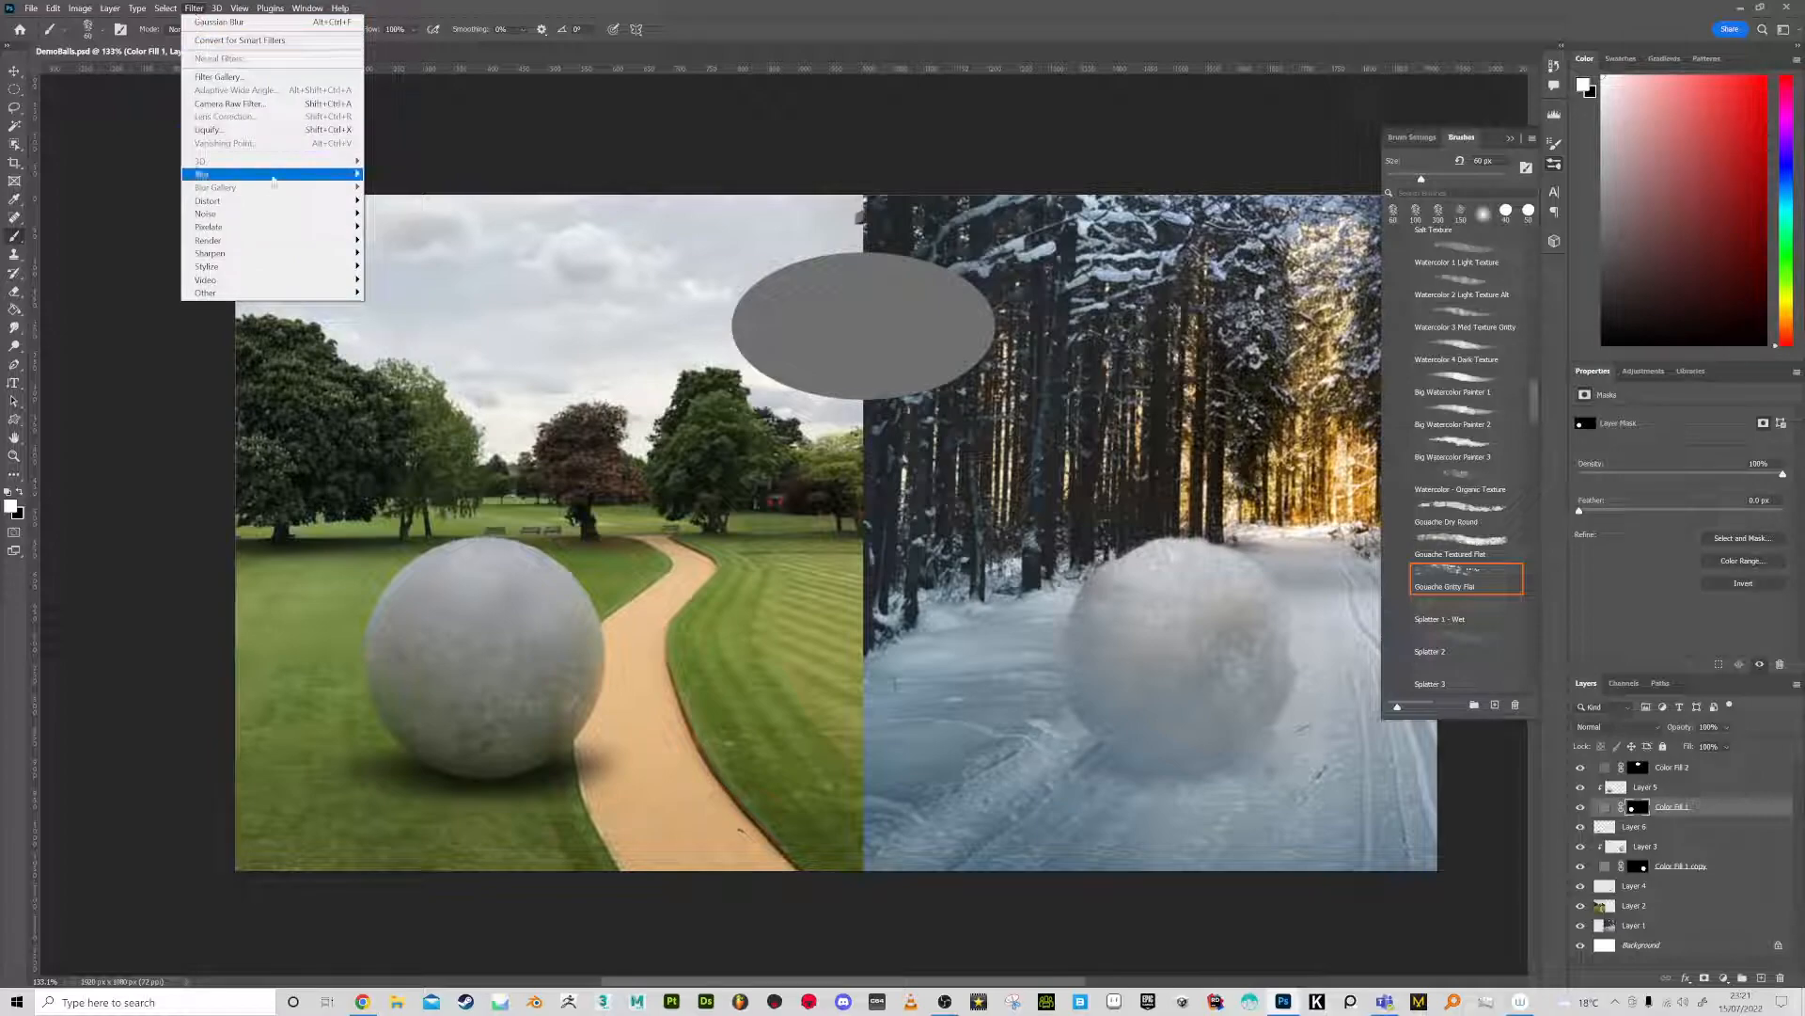
mouse_move(254, 175)
click(407, 227)
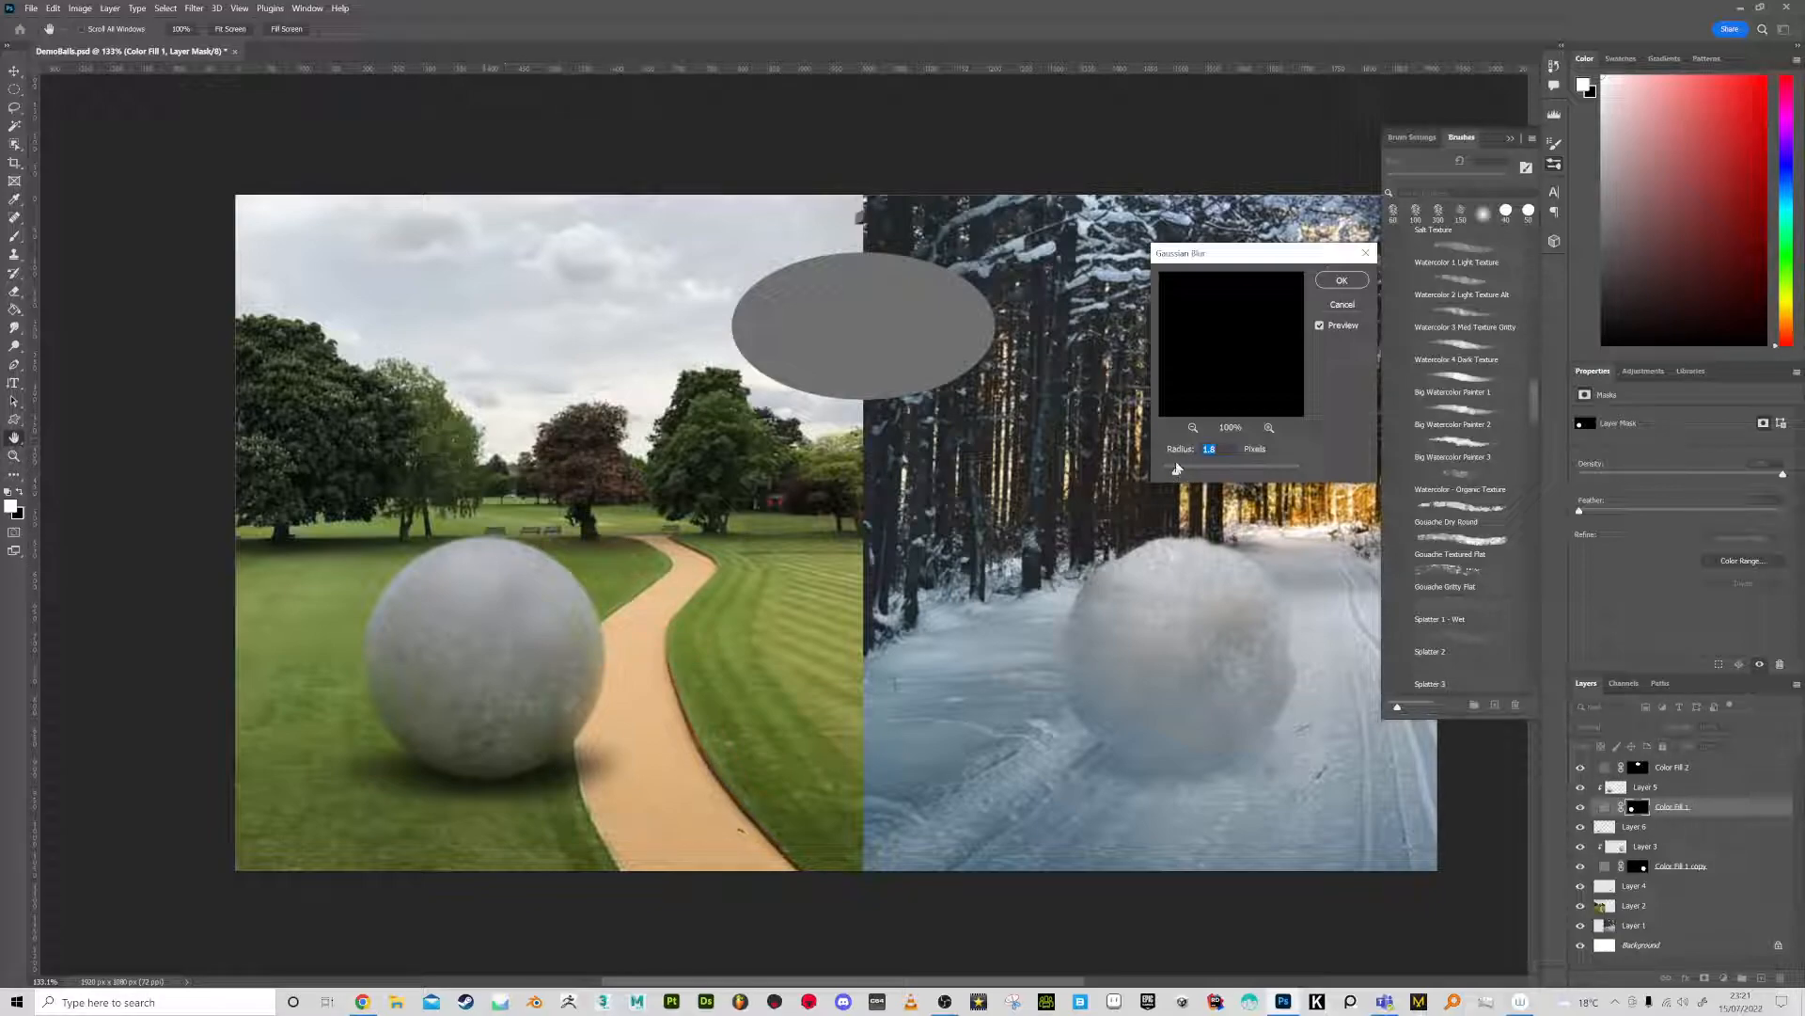
drag(1191, 473, 1192, 477)
click(1342, 280)
Tighten Color Fill 1's mask edge using Levels with black input 207 and white input 241
key(ctrl+l)
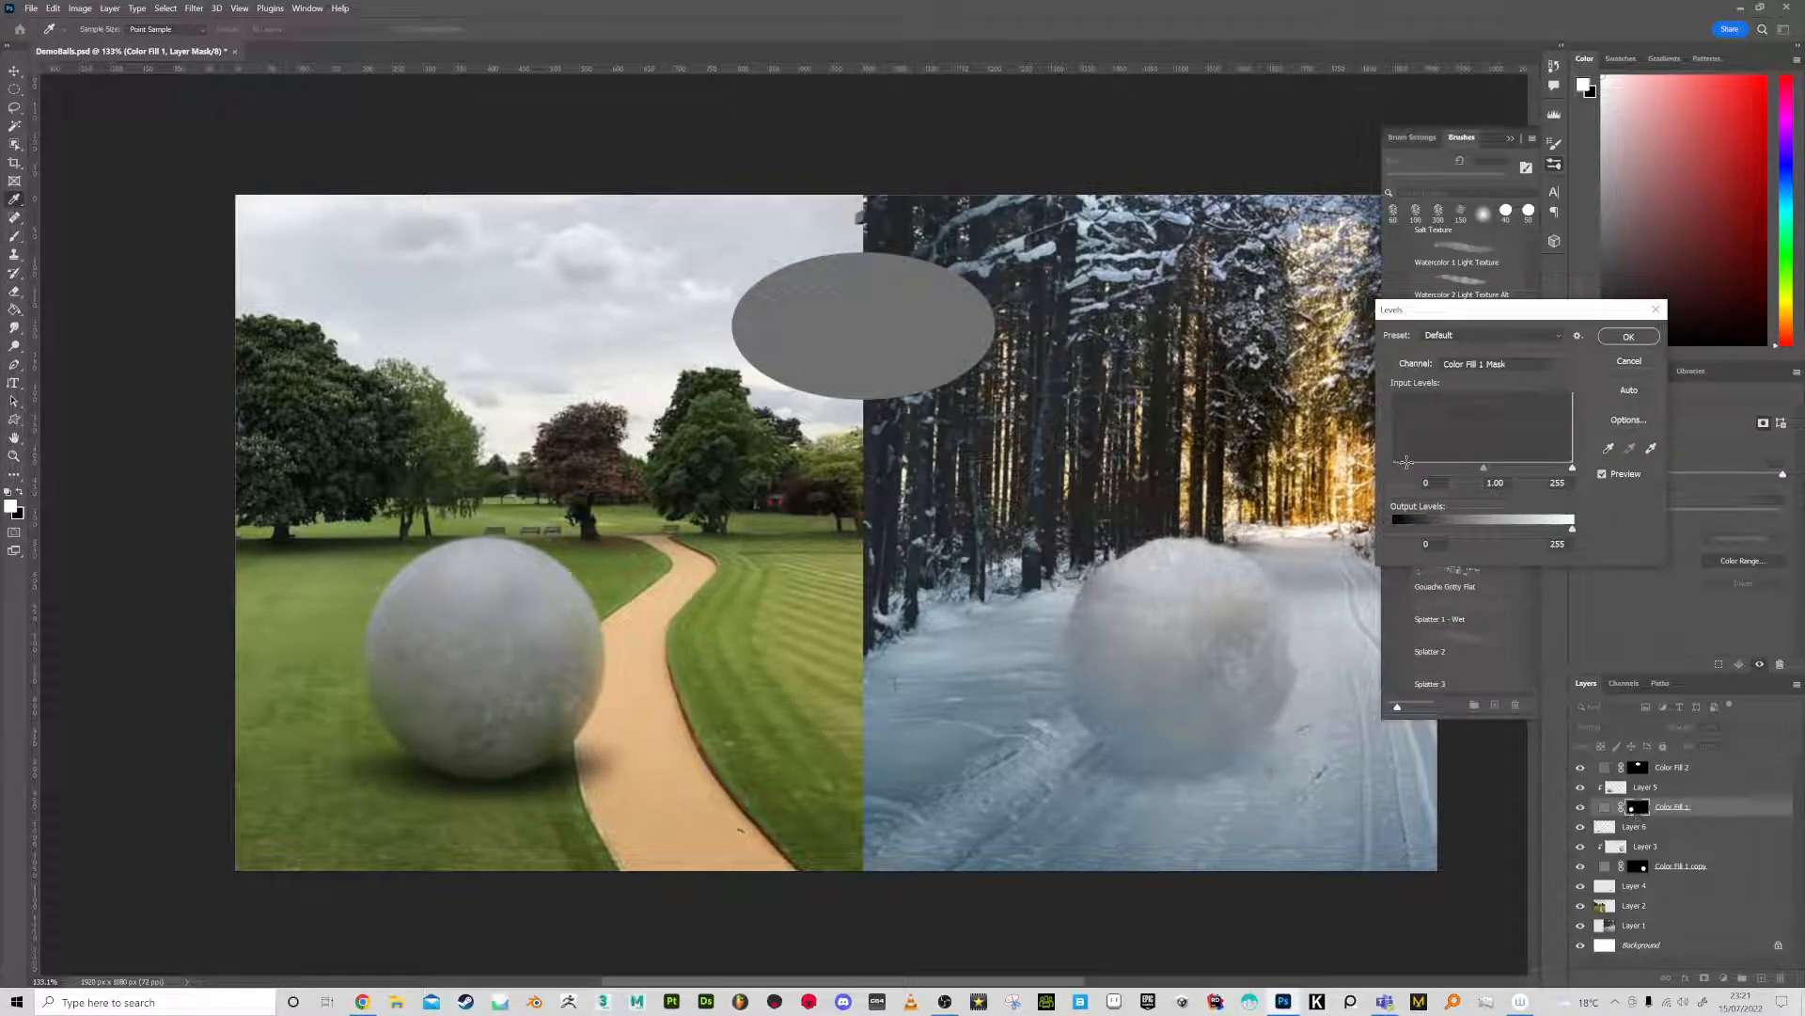
drag(1453, 473, 1564, 469)
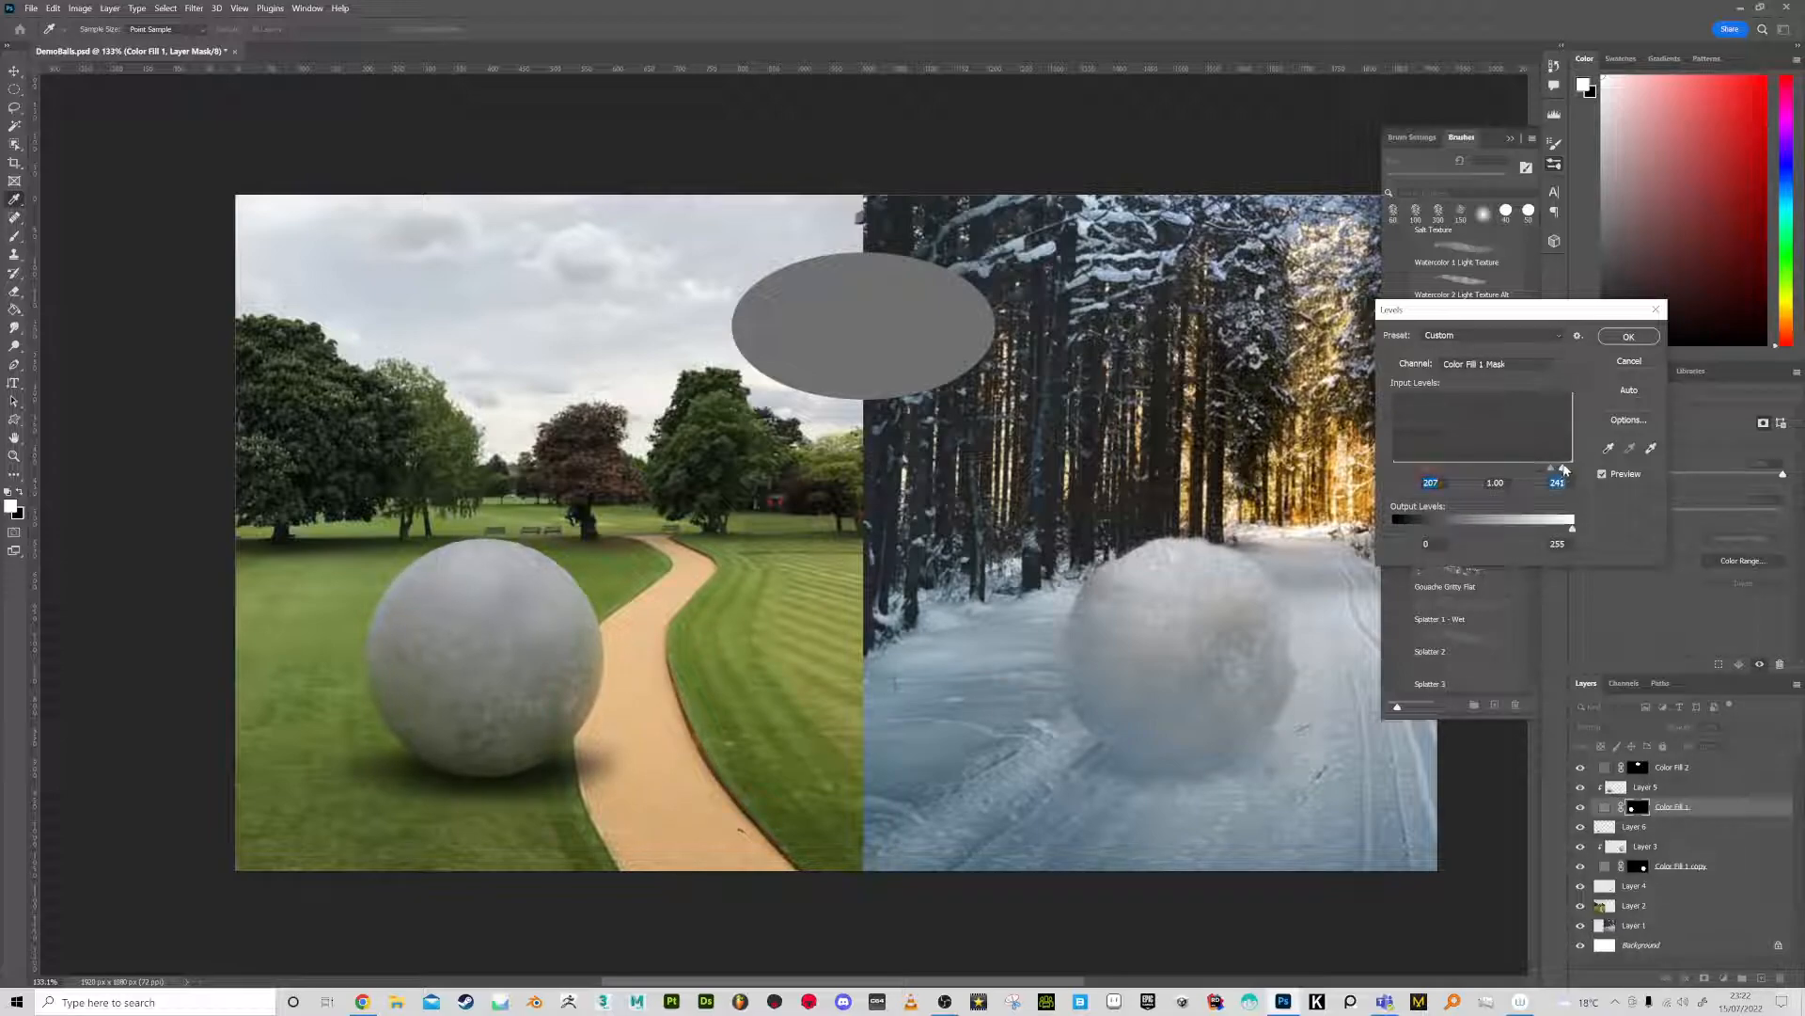
click(1625, 338)
key(b)
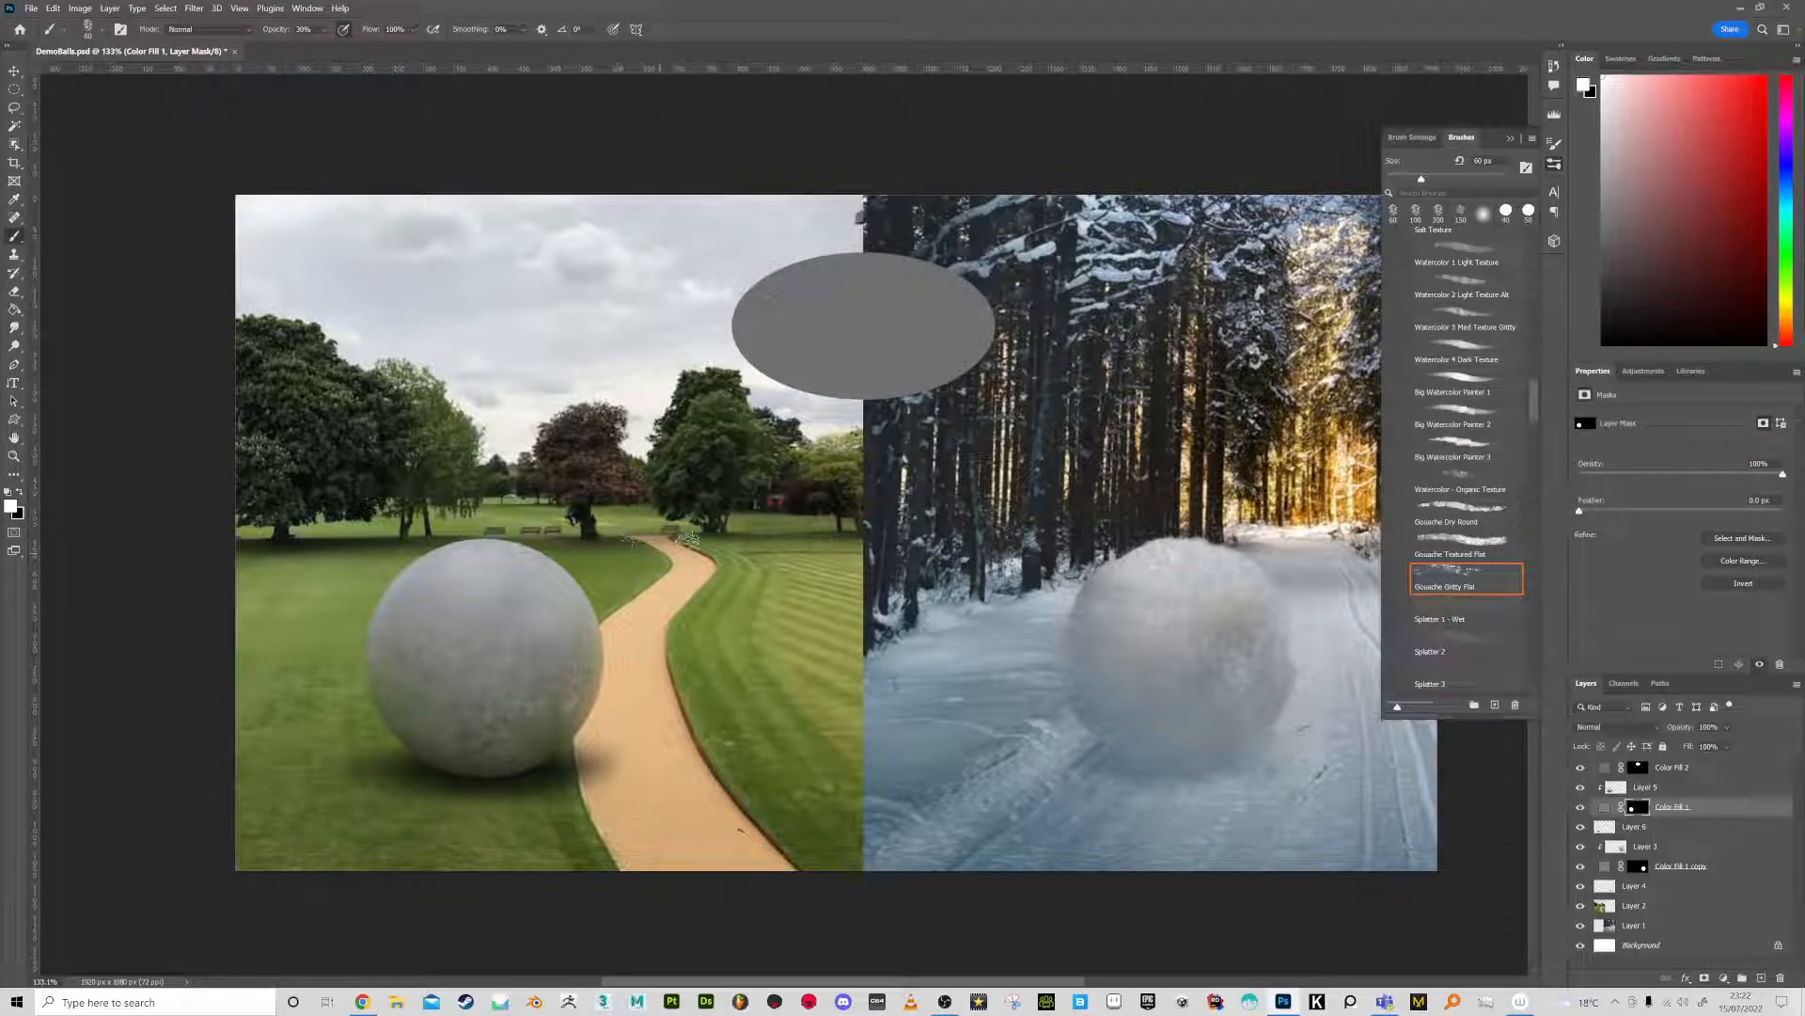
On Layer 5, add darker gritty texture to the park sphere with the 150 px Gouache Gritty Flat brush, sampling the ground shadow
click(1616, 787)
key(x)
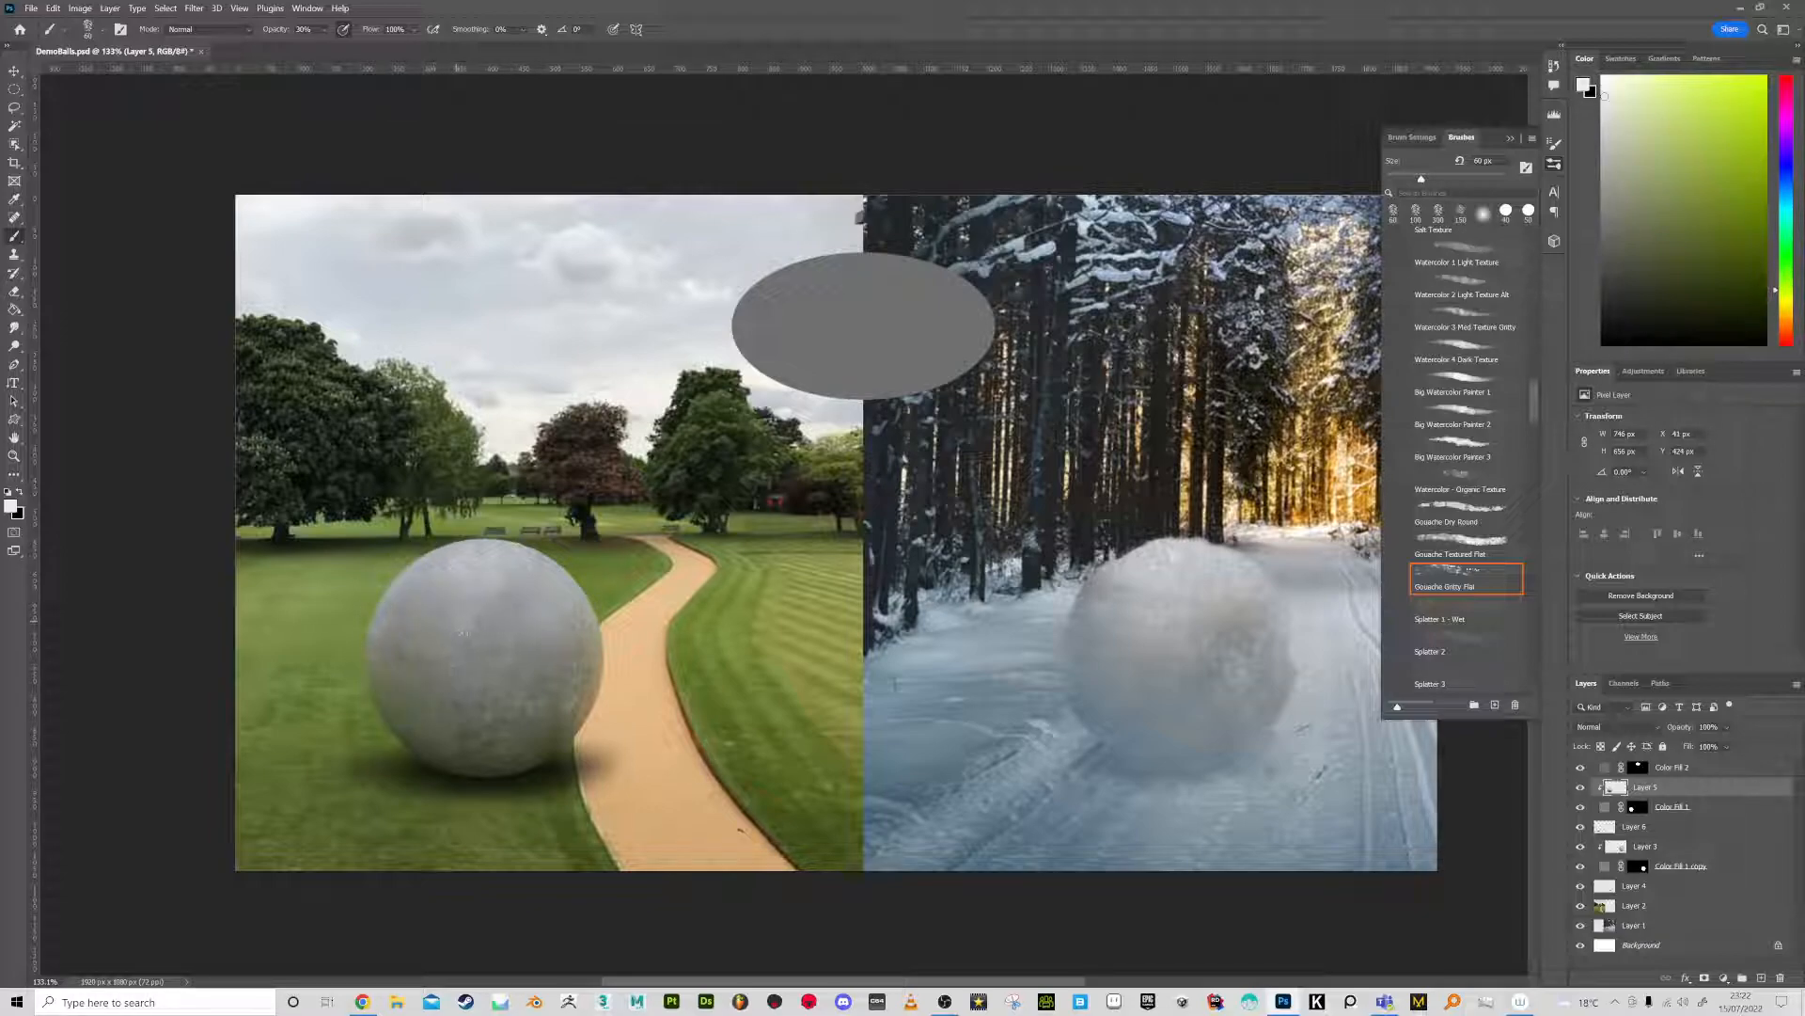
alt+click(461, 757)
alt+click(432, 766)
key(bracketright)
key(bracketright)
key(bracketright)
key(bracketright)
key(bracketright)
key(bracketright)
key(bracketright)
key(bracketright)
key(bracketright)
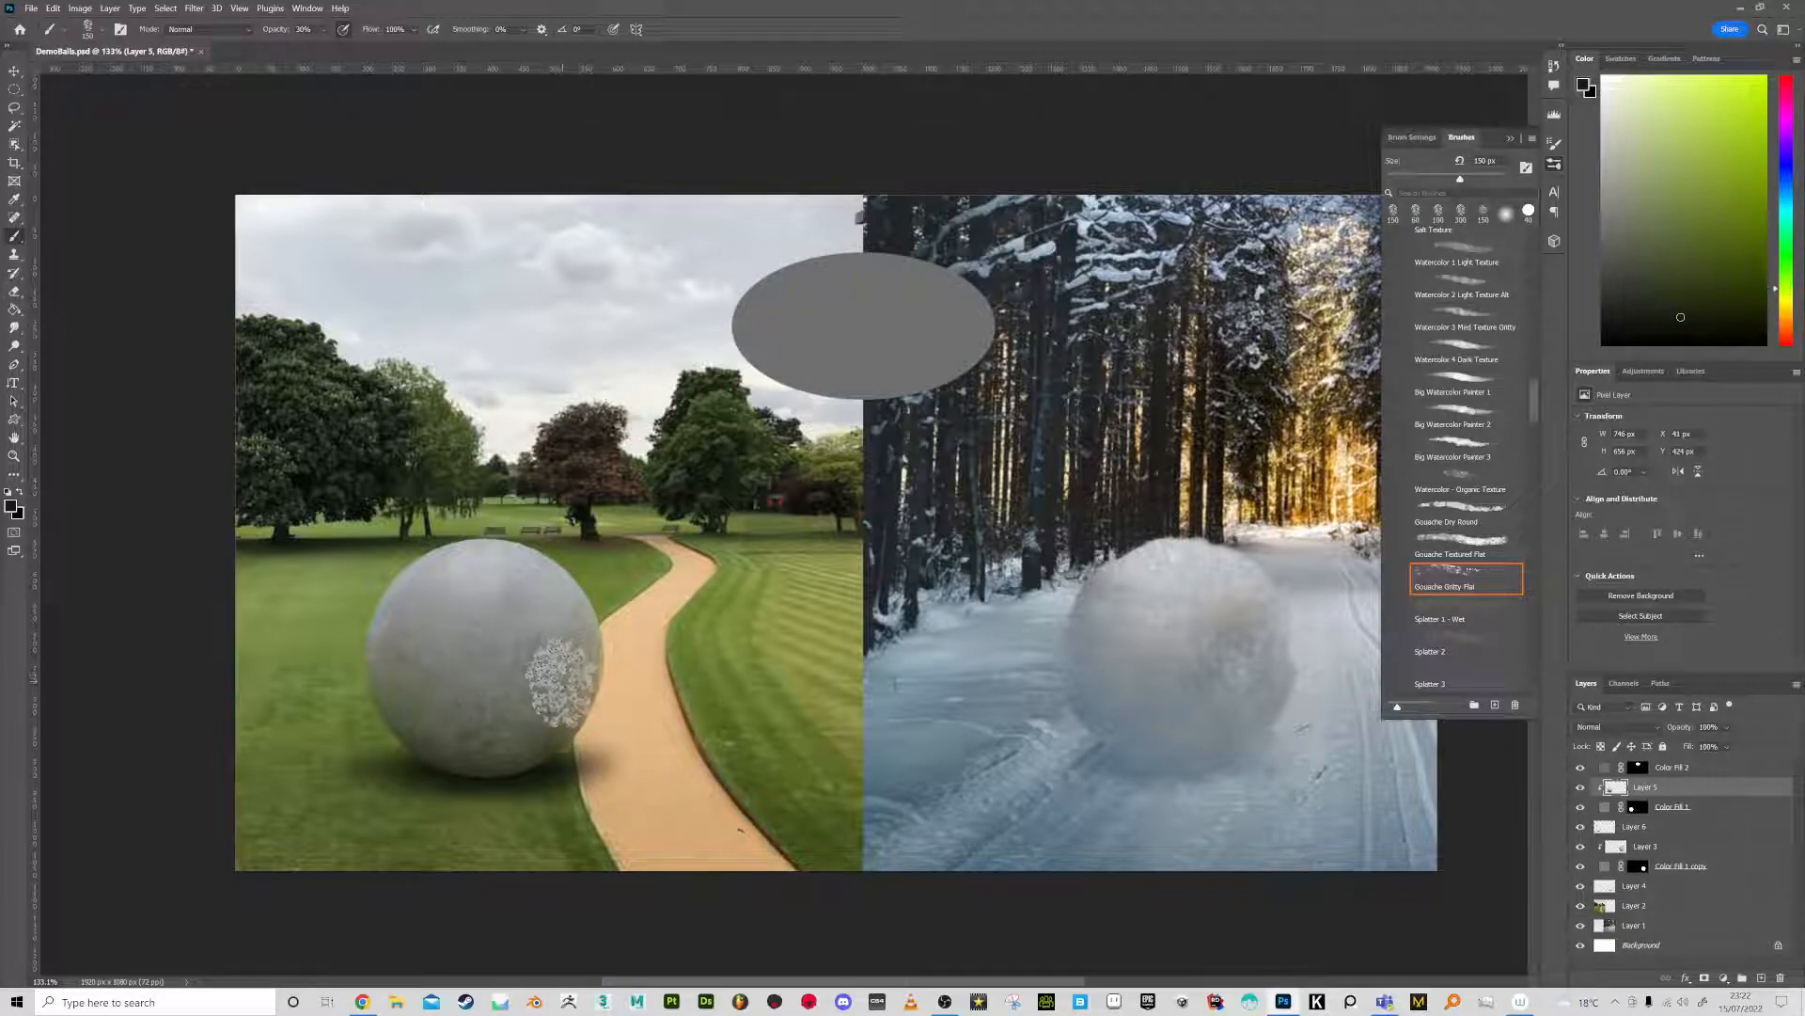
Blend tones over the park sphere with Big Watercolor Painter 2 at 175 px, using colours sampled from the sphere and pale sky
alt+click(494, 628)
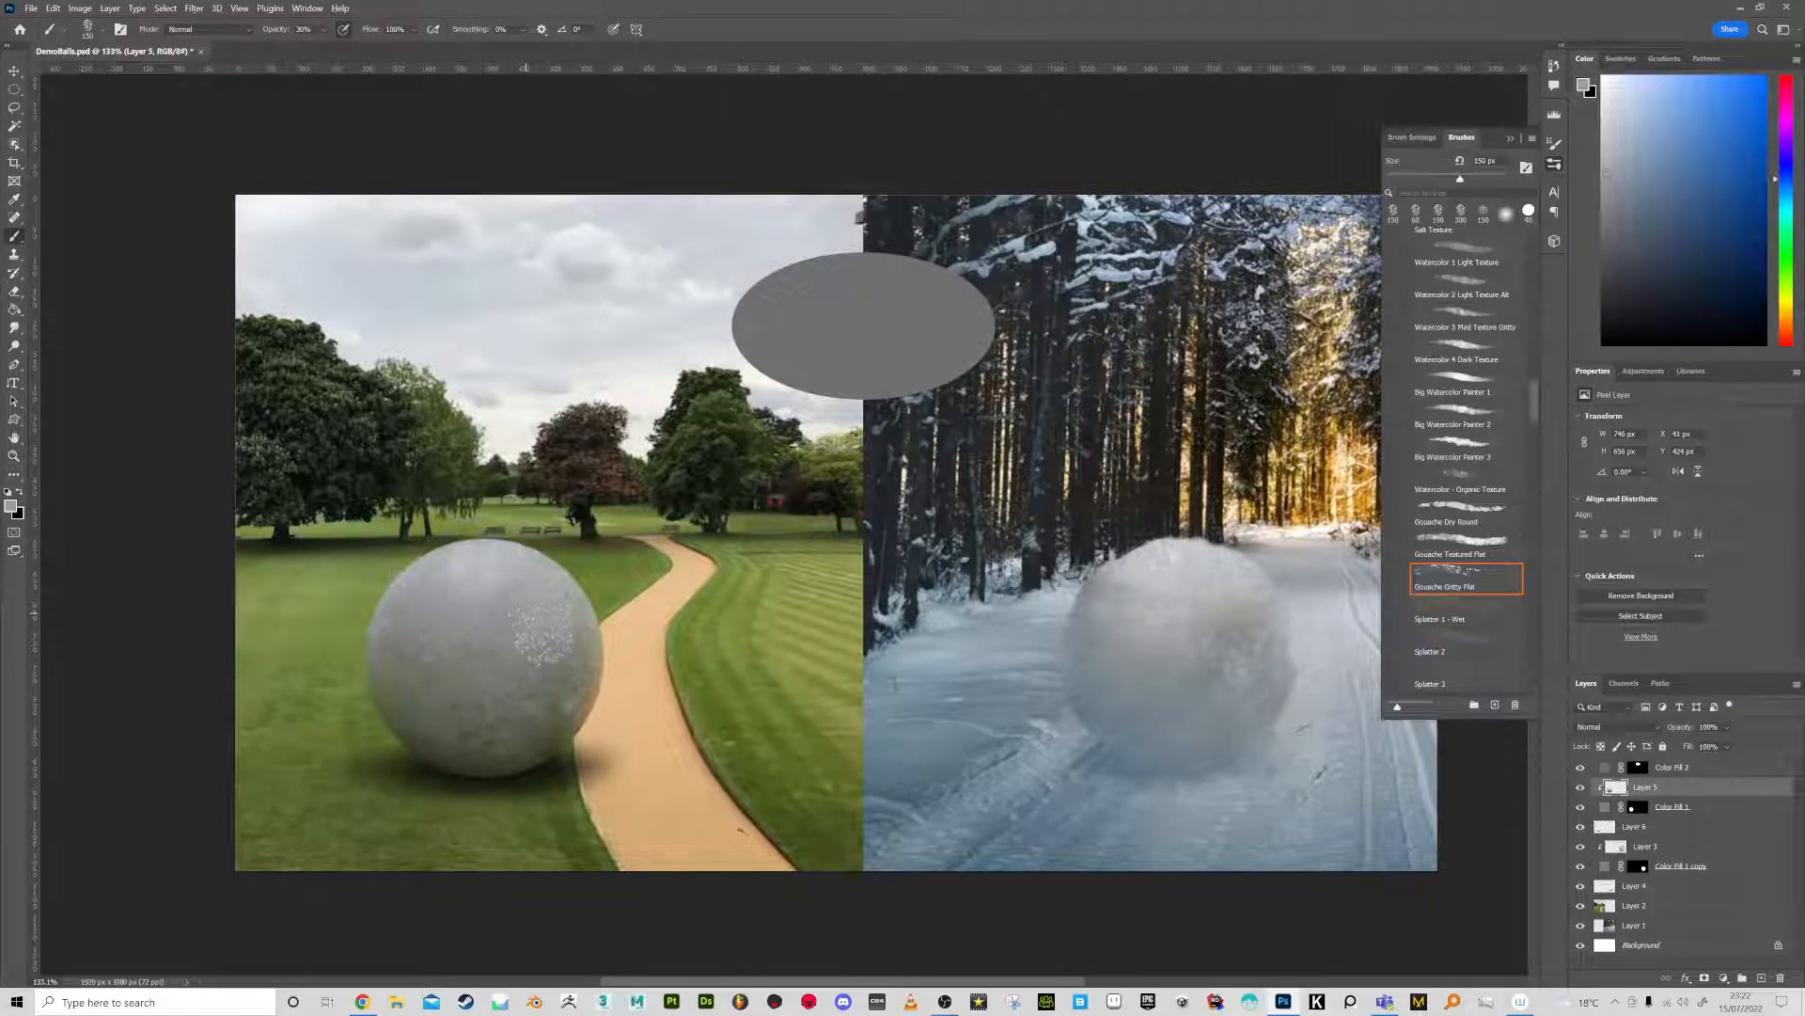
click(1456, 413)
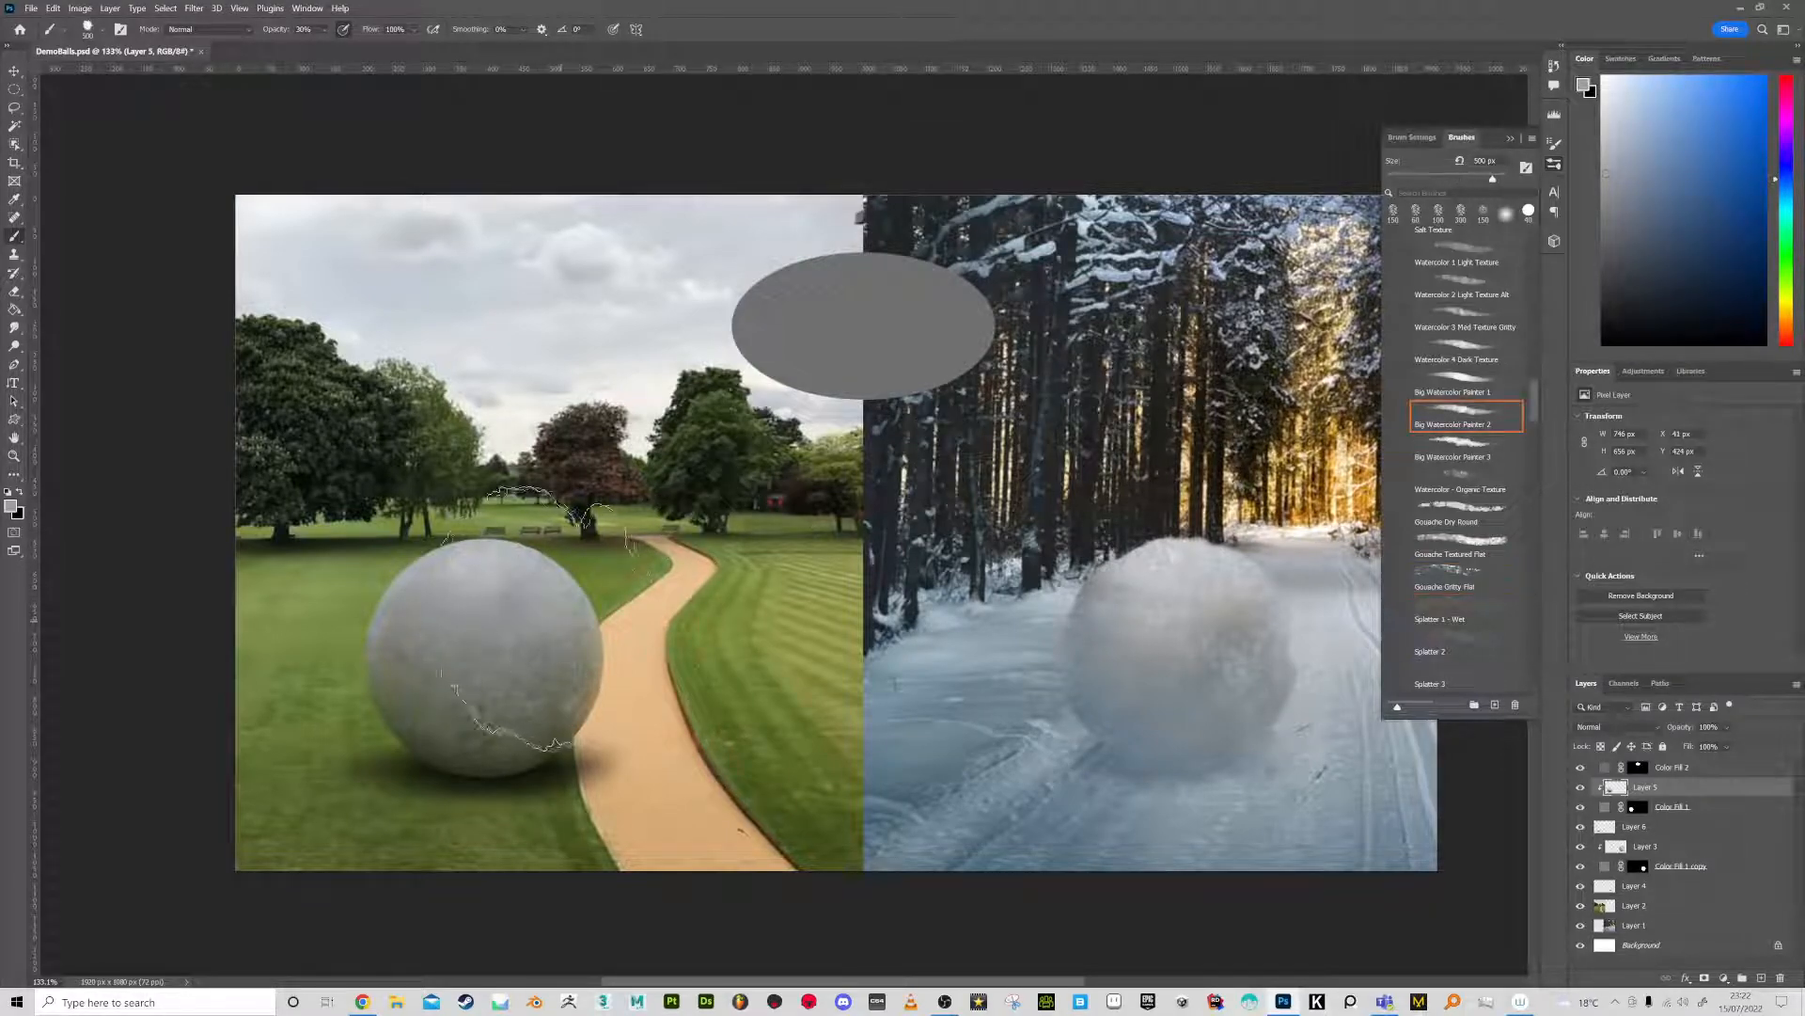
key(bracketleft)
key(bracketleft)
key(bracketleft)
mouse_move(515, 618)
mouse_down()
mouse_move(502, 609)
mouse_move(547, 671)
mouse_up()
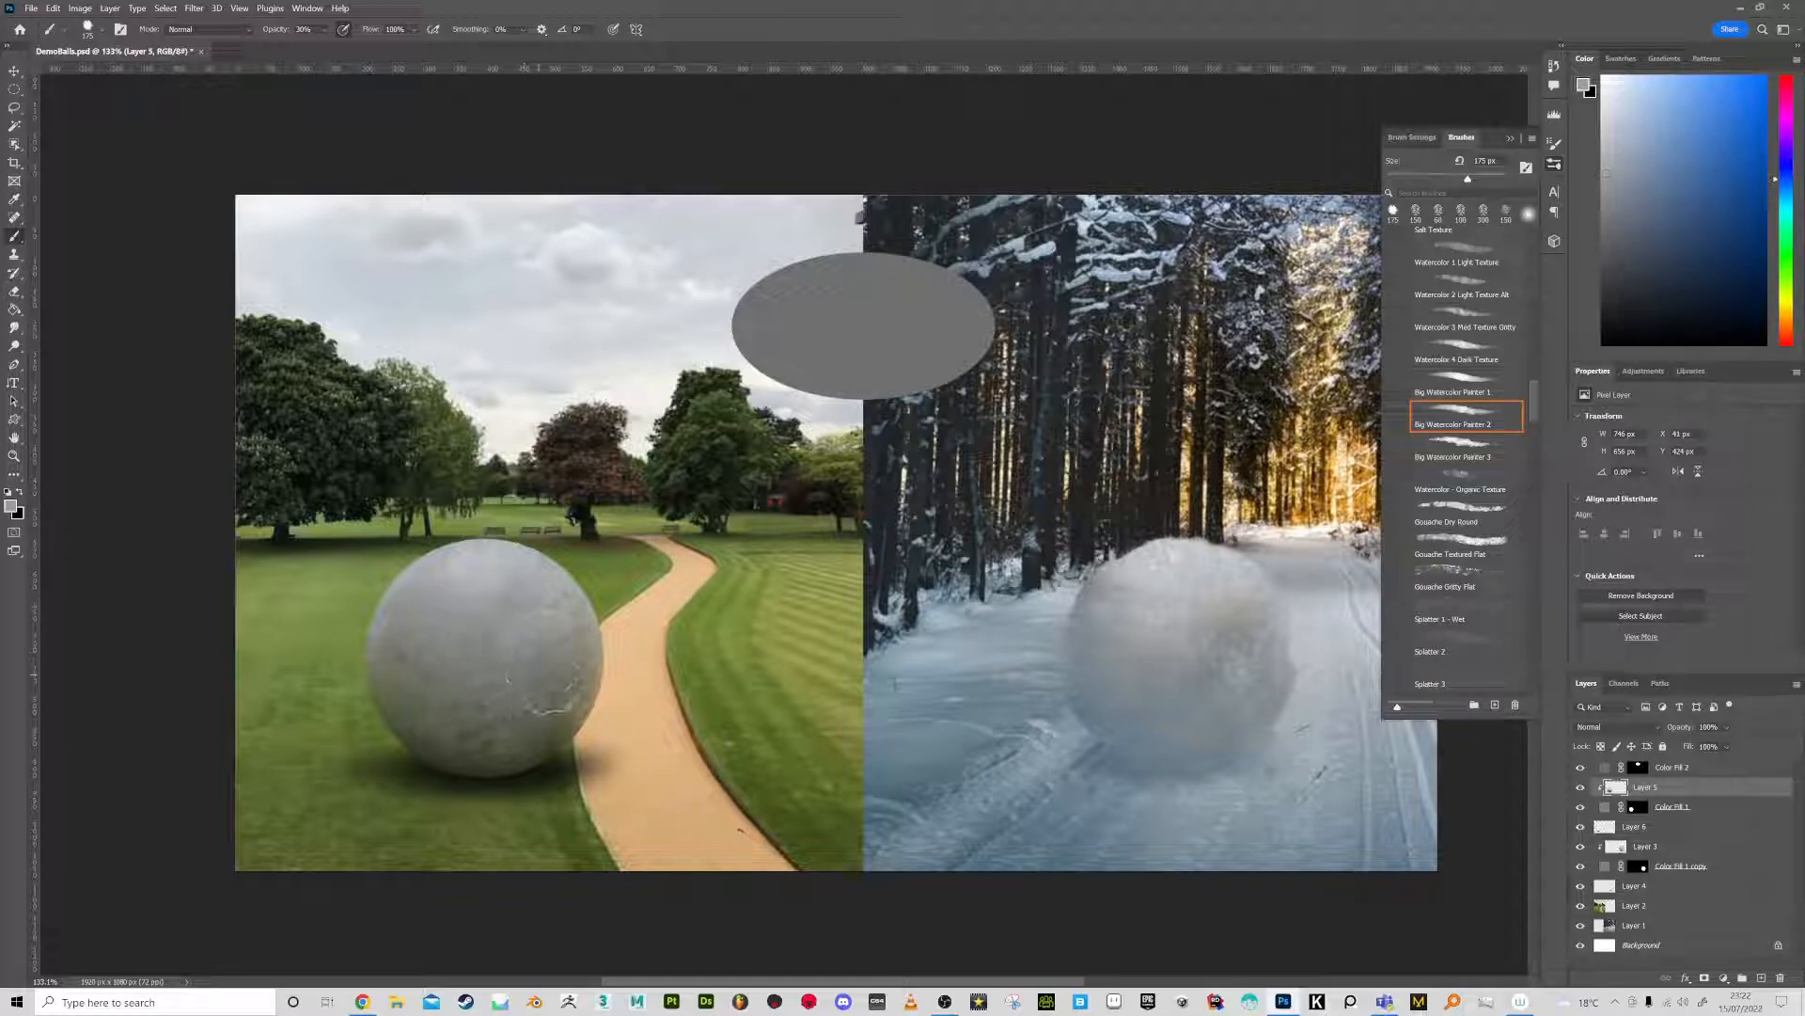
alt+click(503, 561)
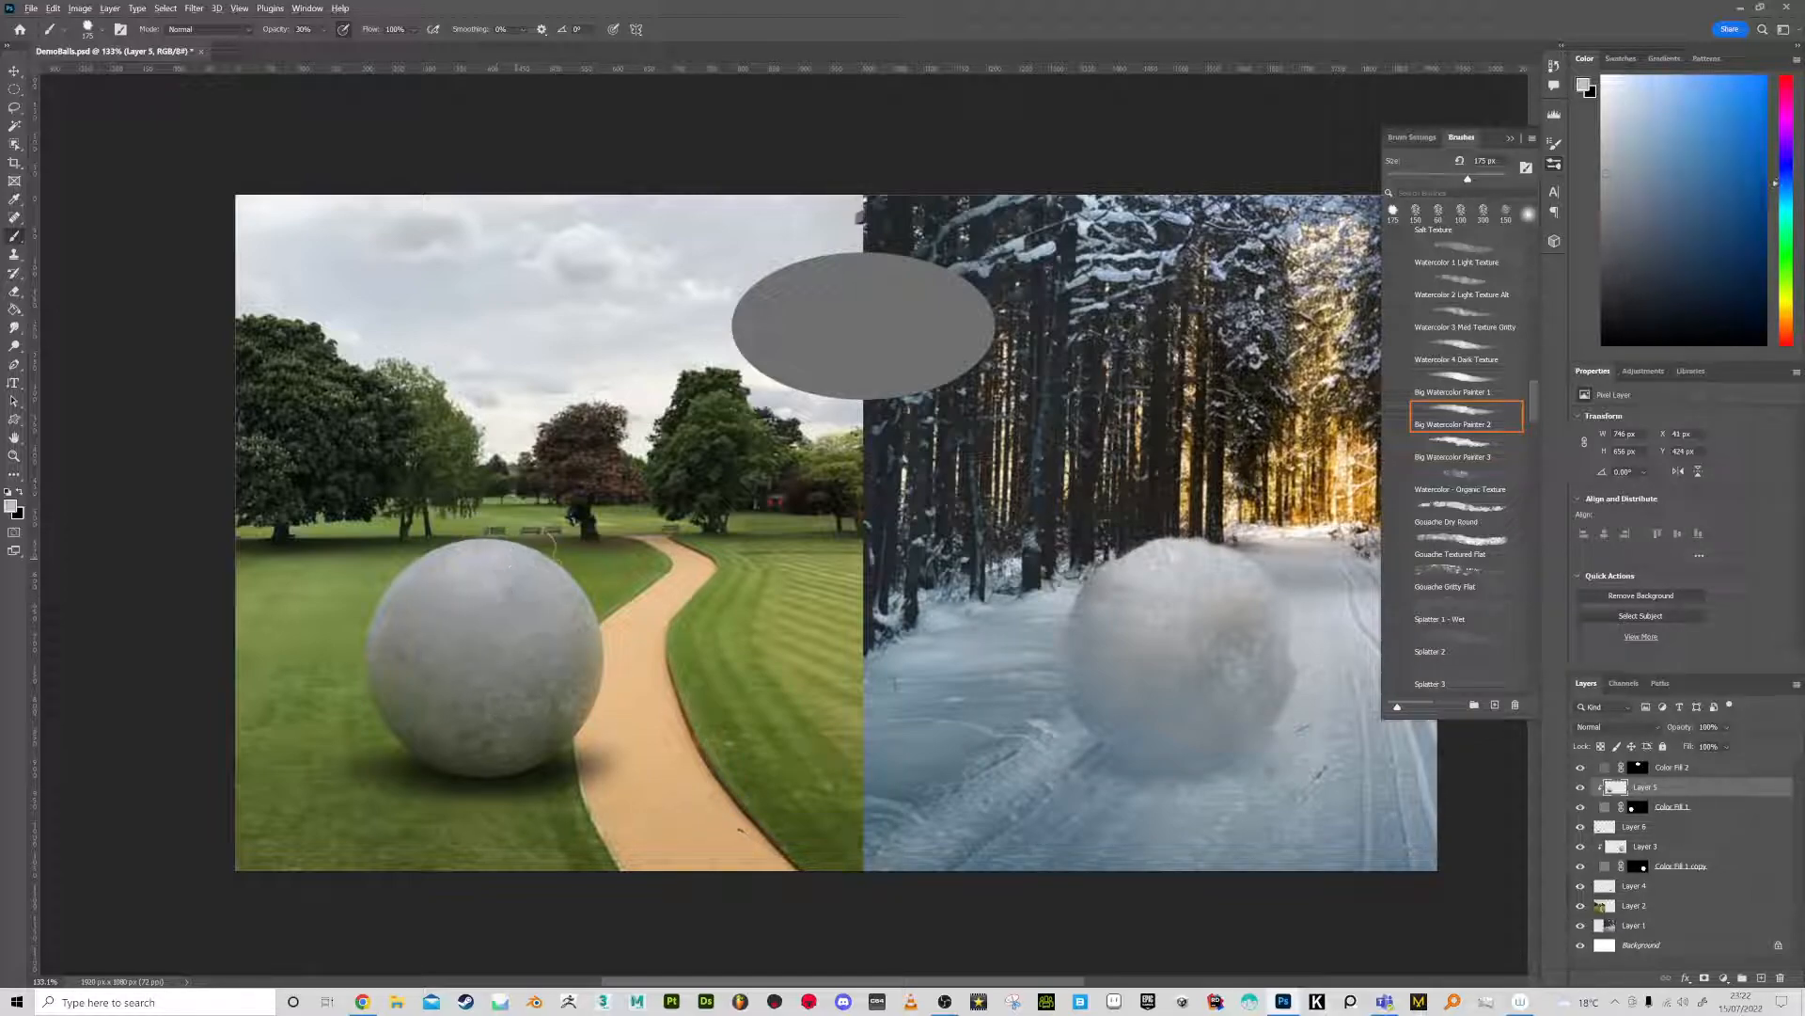
alt+click(630, 274)
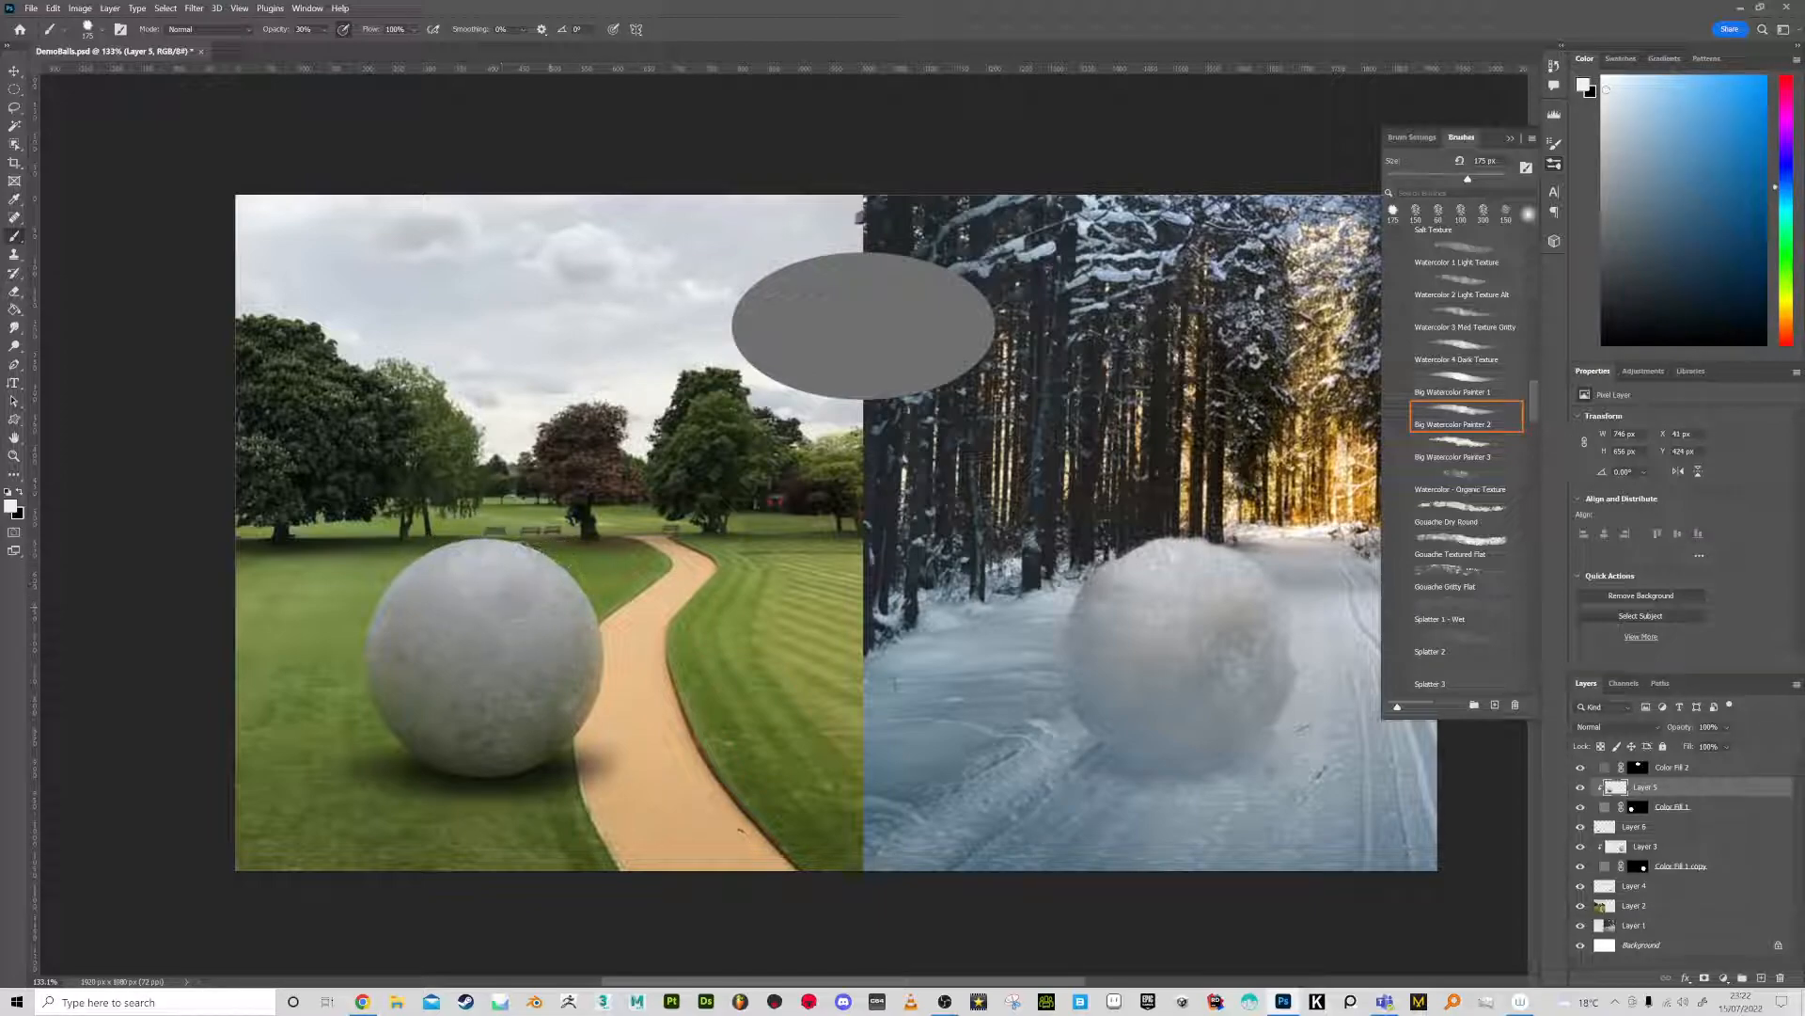
mouse_move(533, 614)
mouse_down()
mouse_move(534, 658)
mouse_move(491, 651)
mouse_up()
On Layer 3, shade the snow sphere with the brush in Multiply mode, using a colour sampled from the shadowed snow
click(1640, 846)
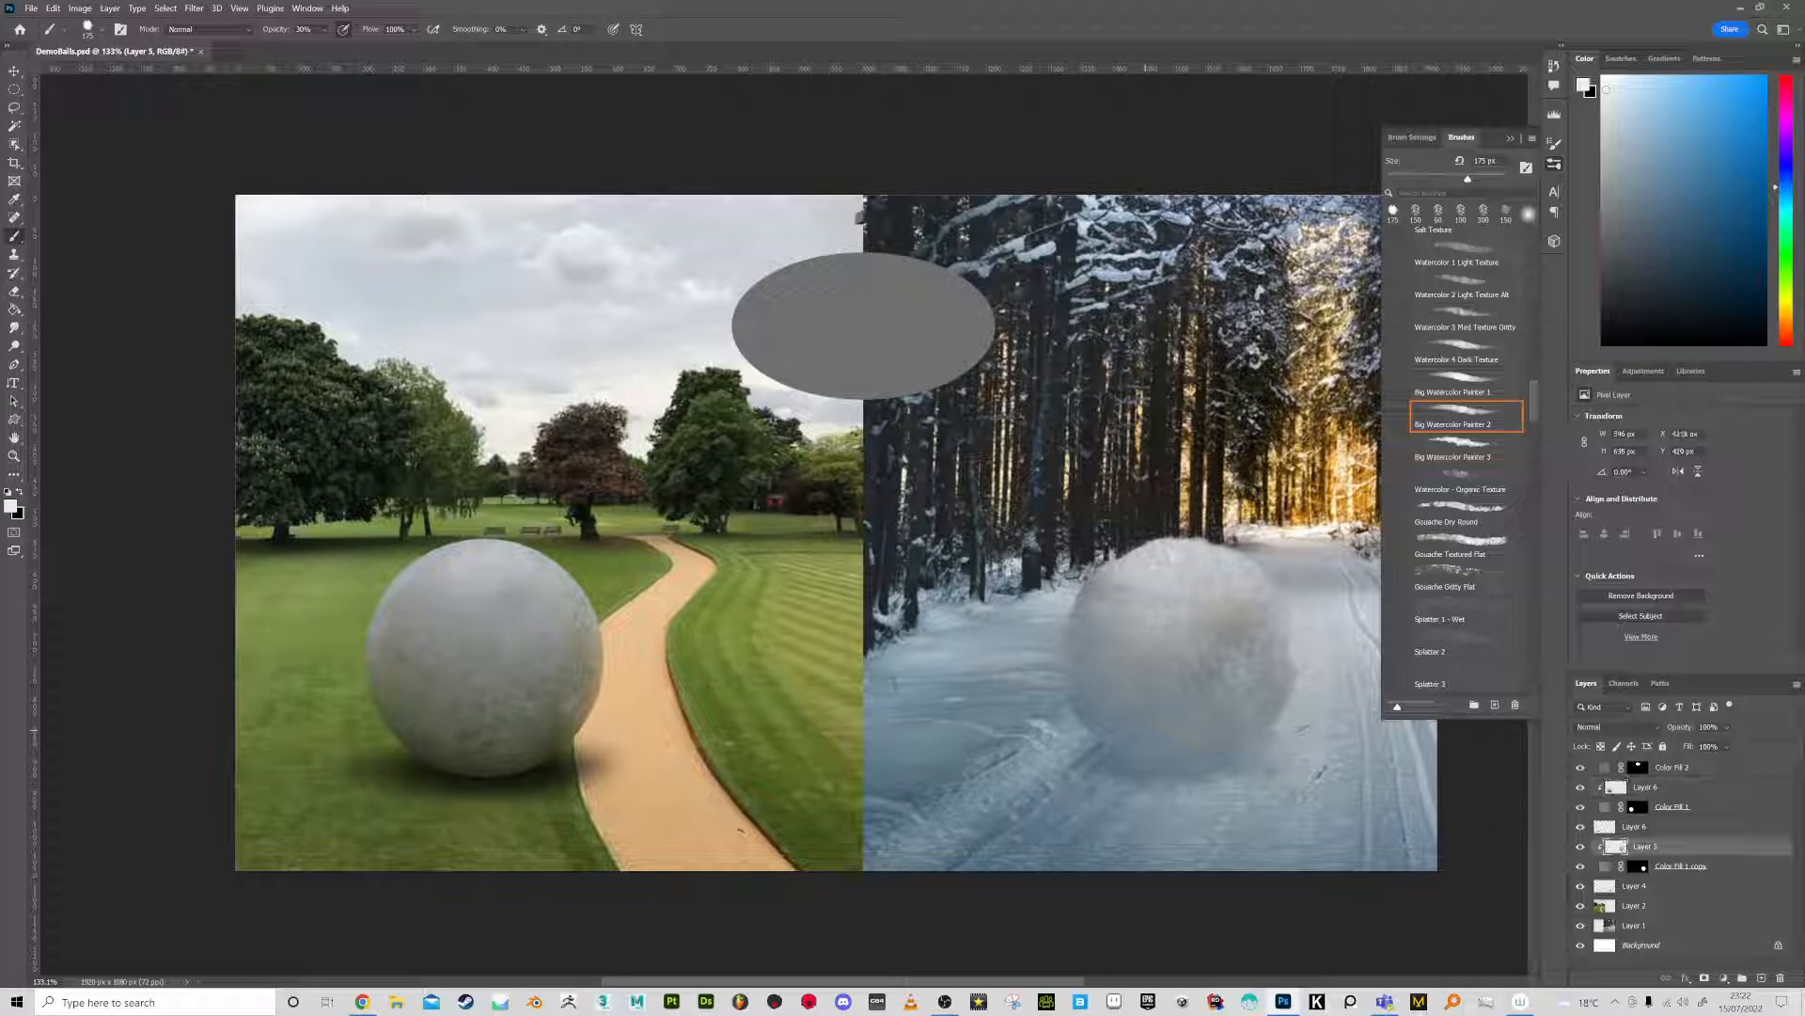
alt+click(894, 634)
click(207, 29)
click(216, 98)
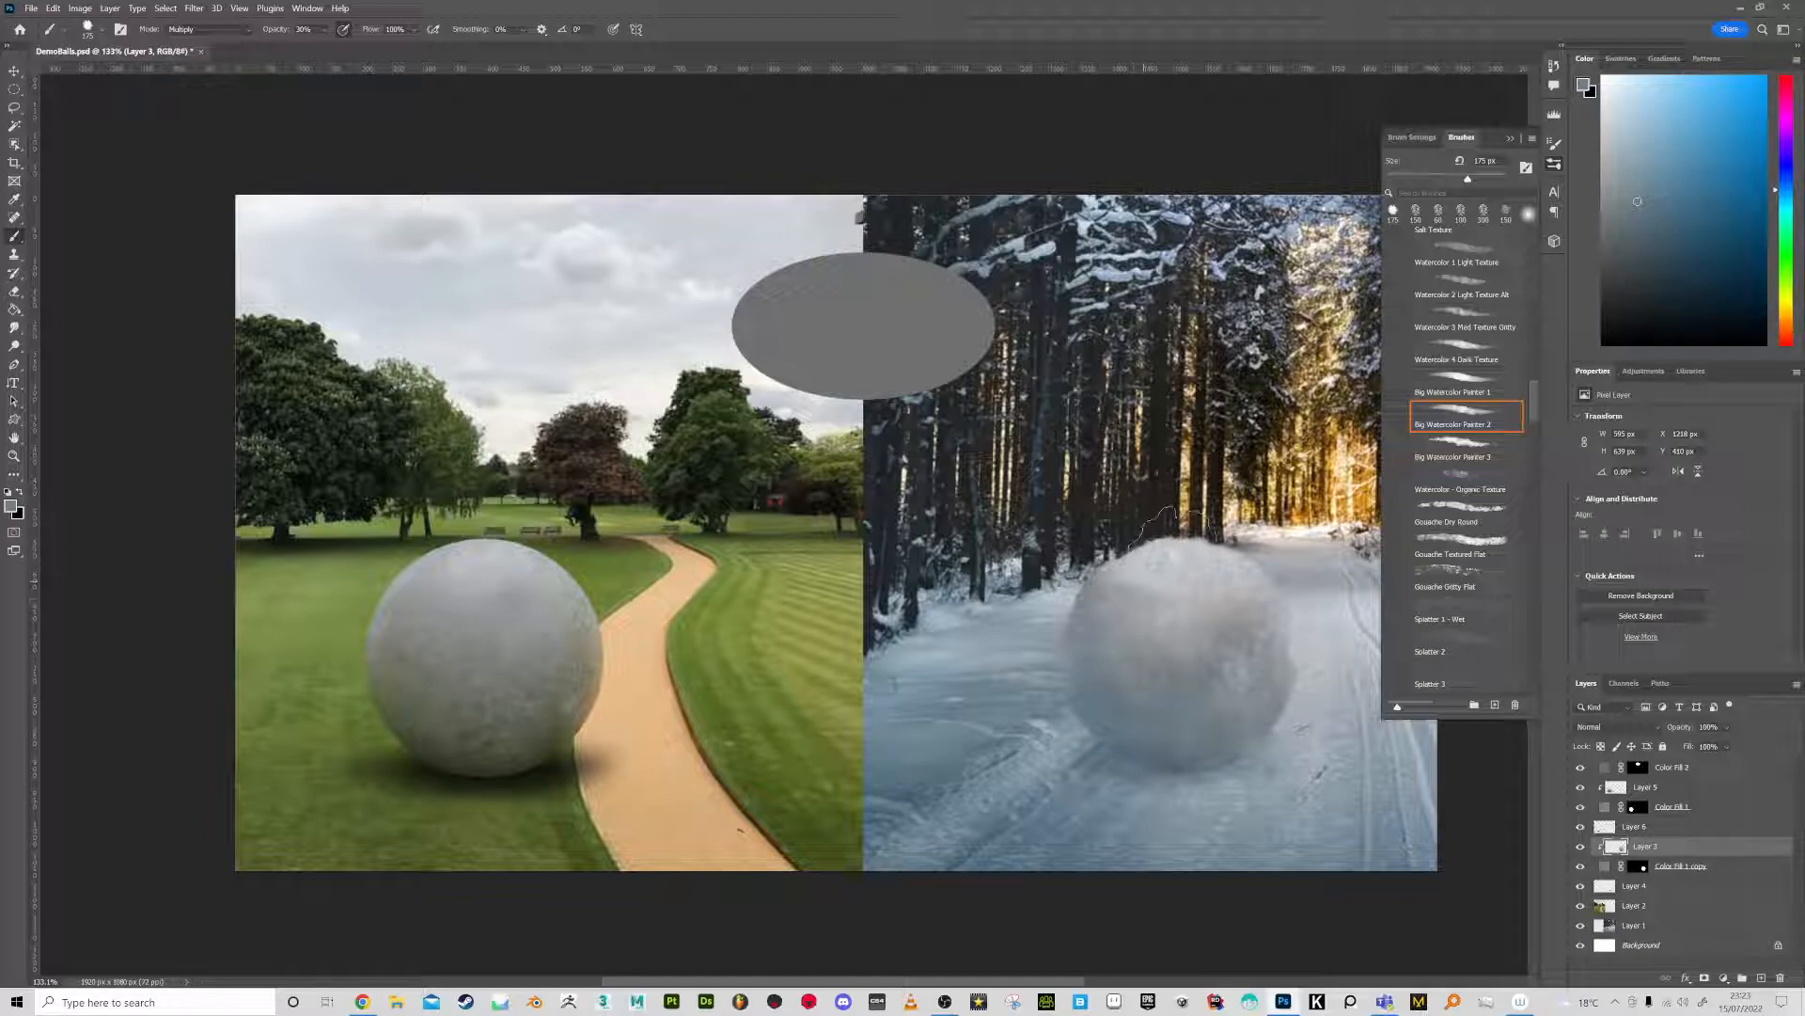
Return the brush to Normal mode, sample a light tone and texture the snow sphere with Gouache Gritty Flat at 300 px
alt+click(1164, 532)
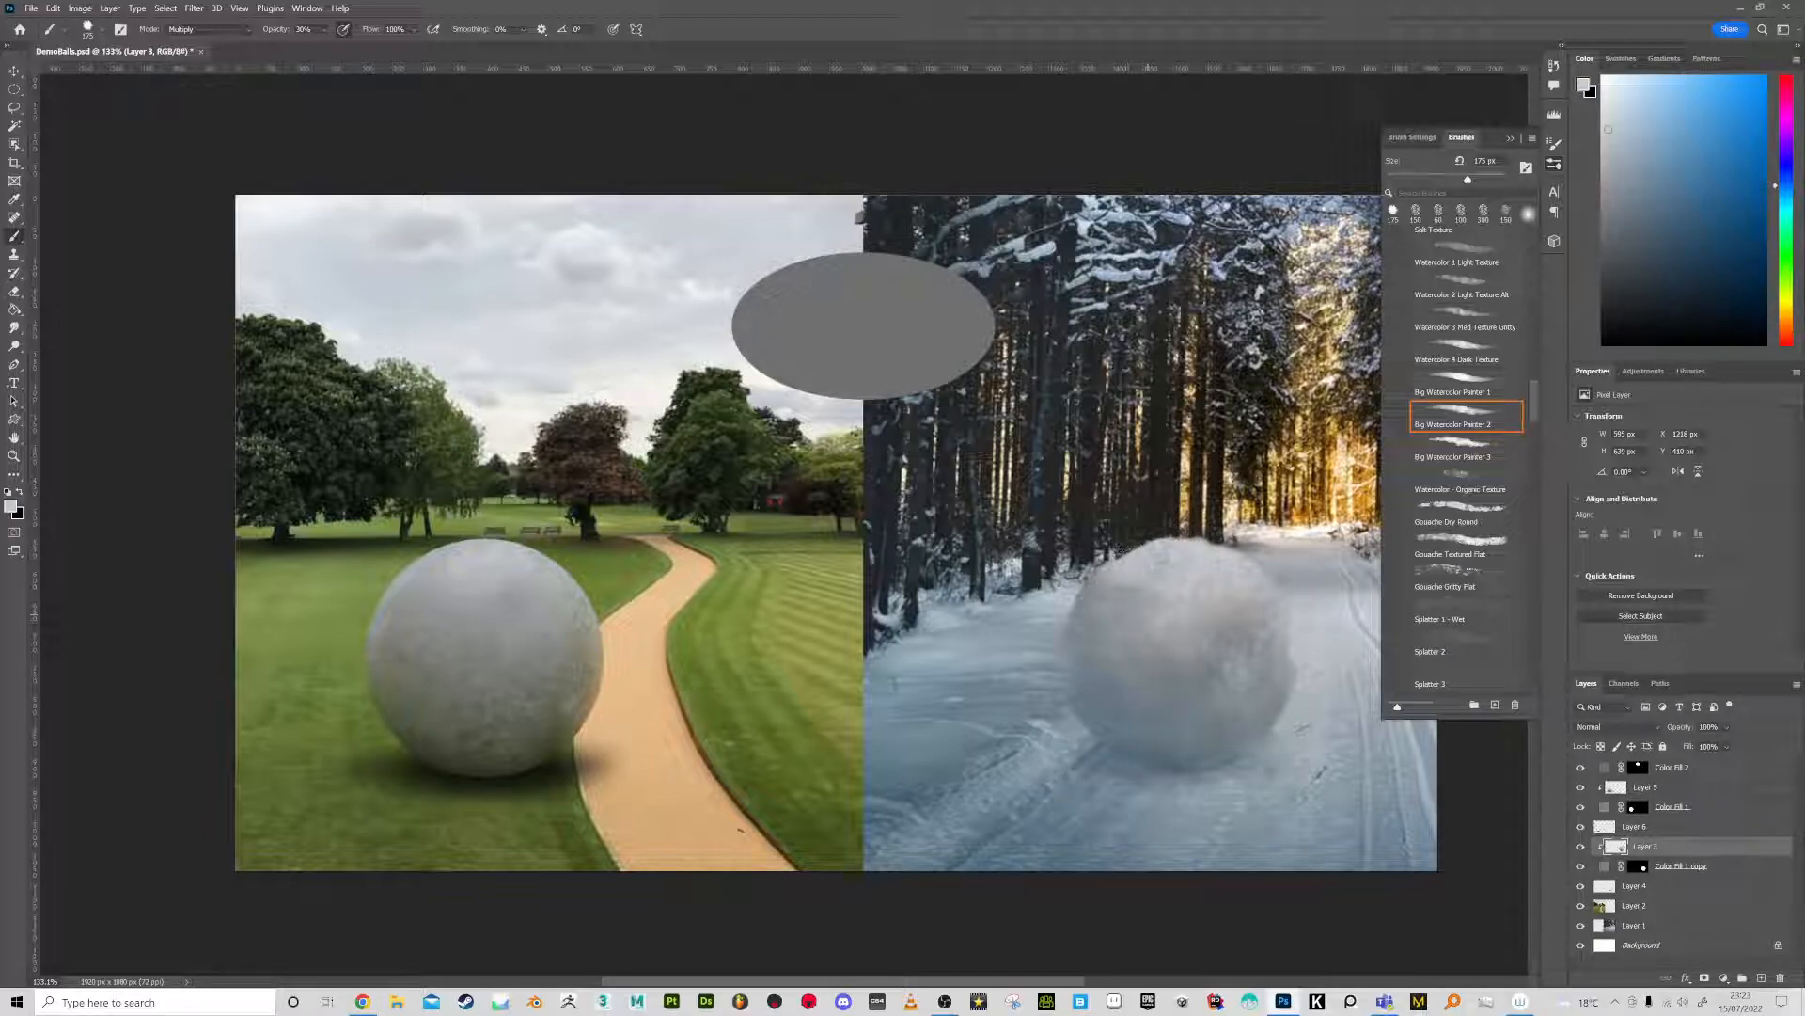
click(193, 29)
click(189, 36)
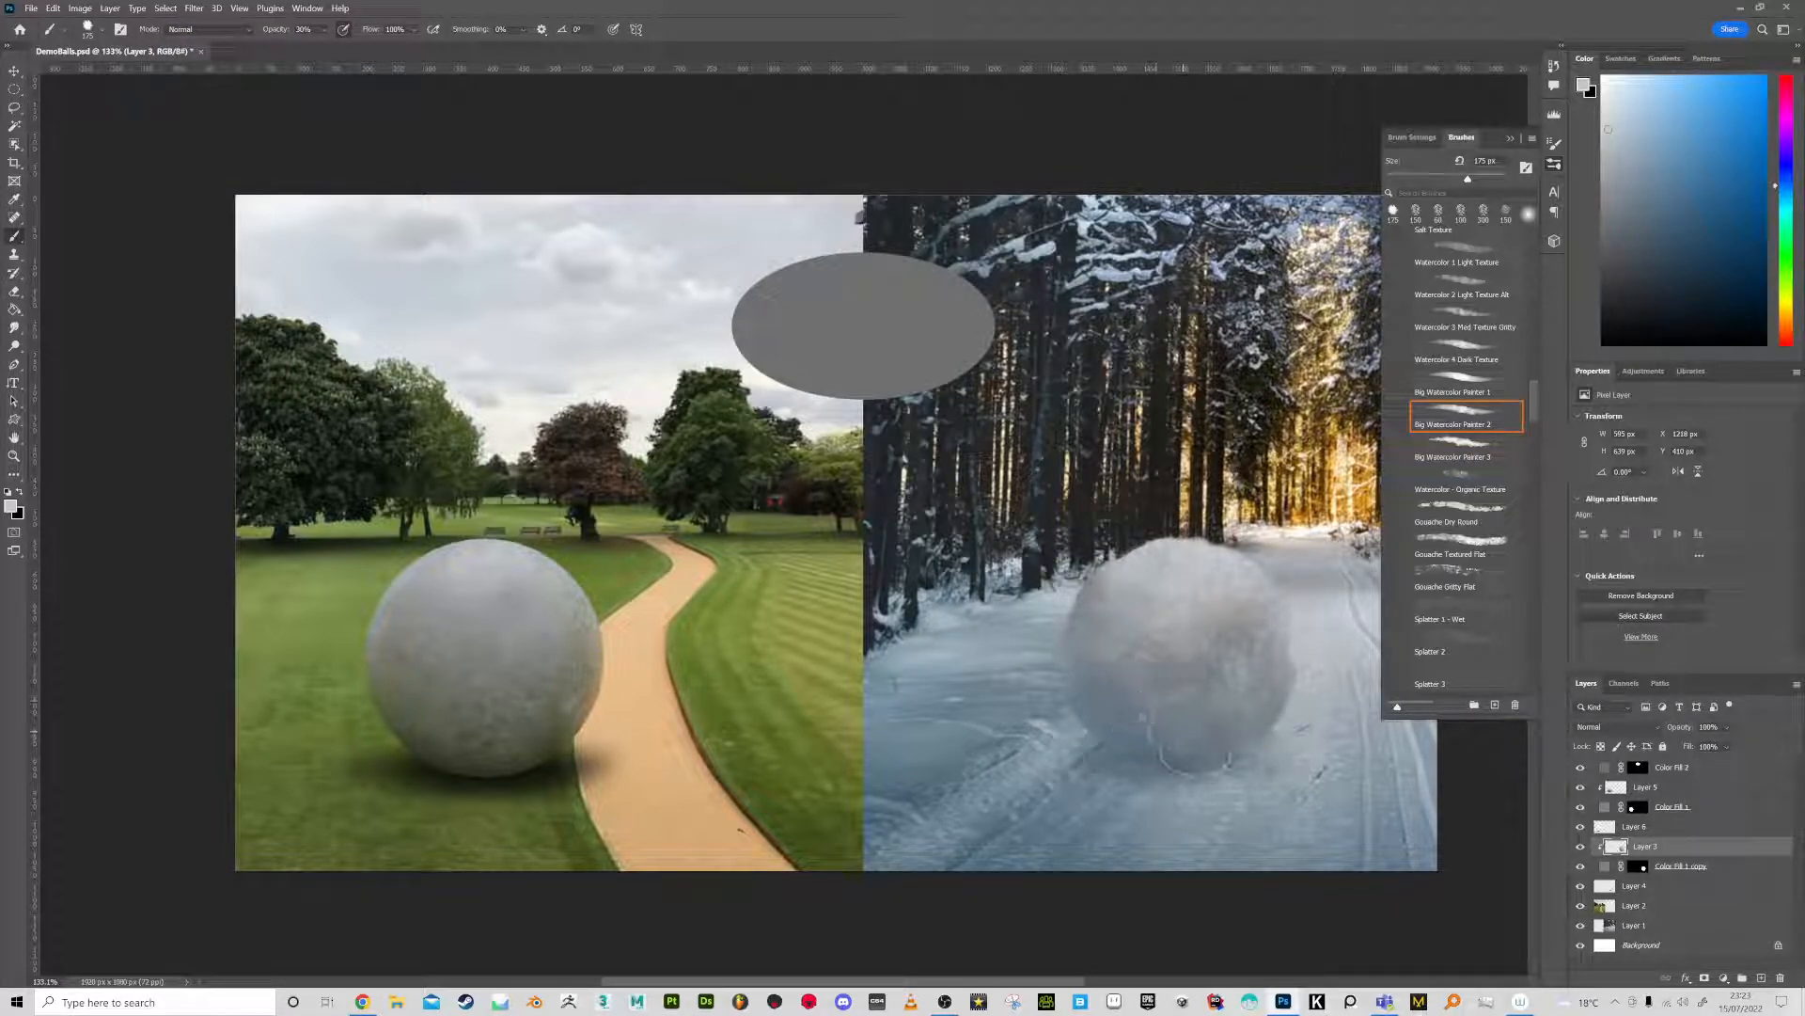
click(1476, 547)
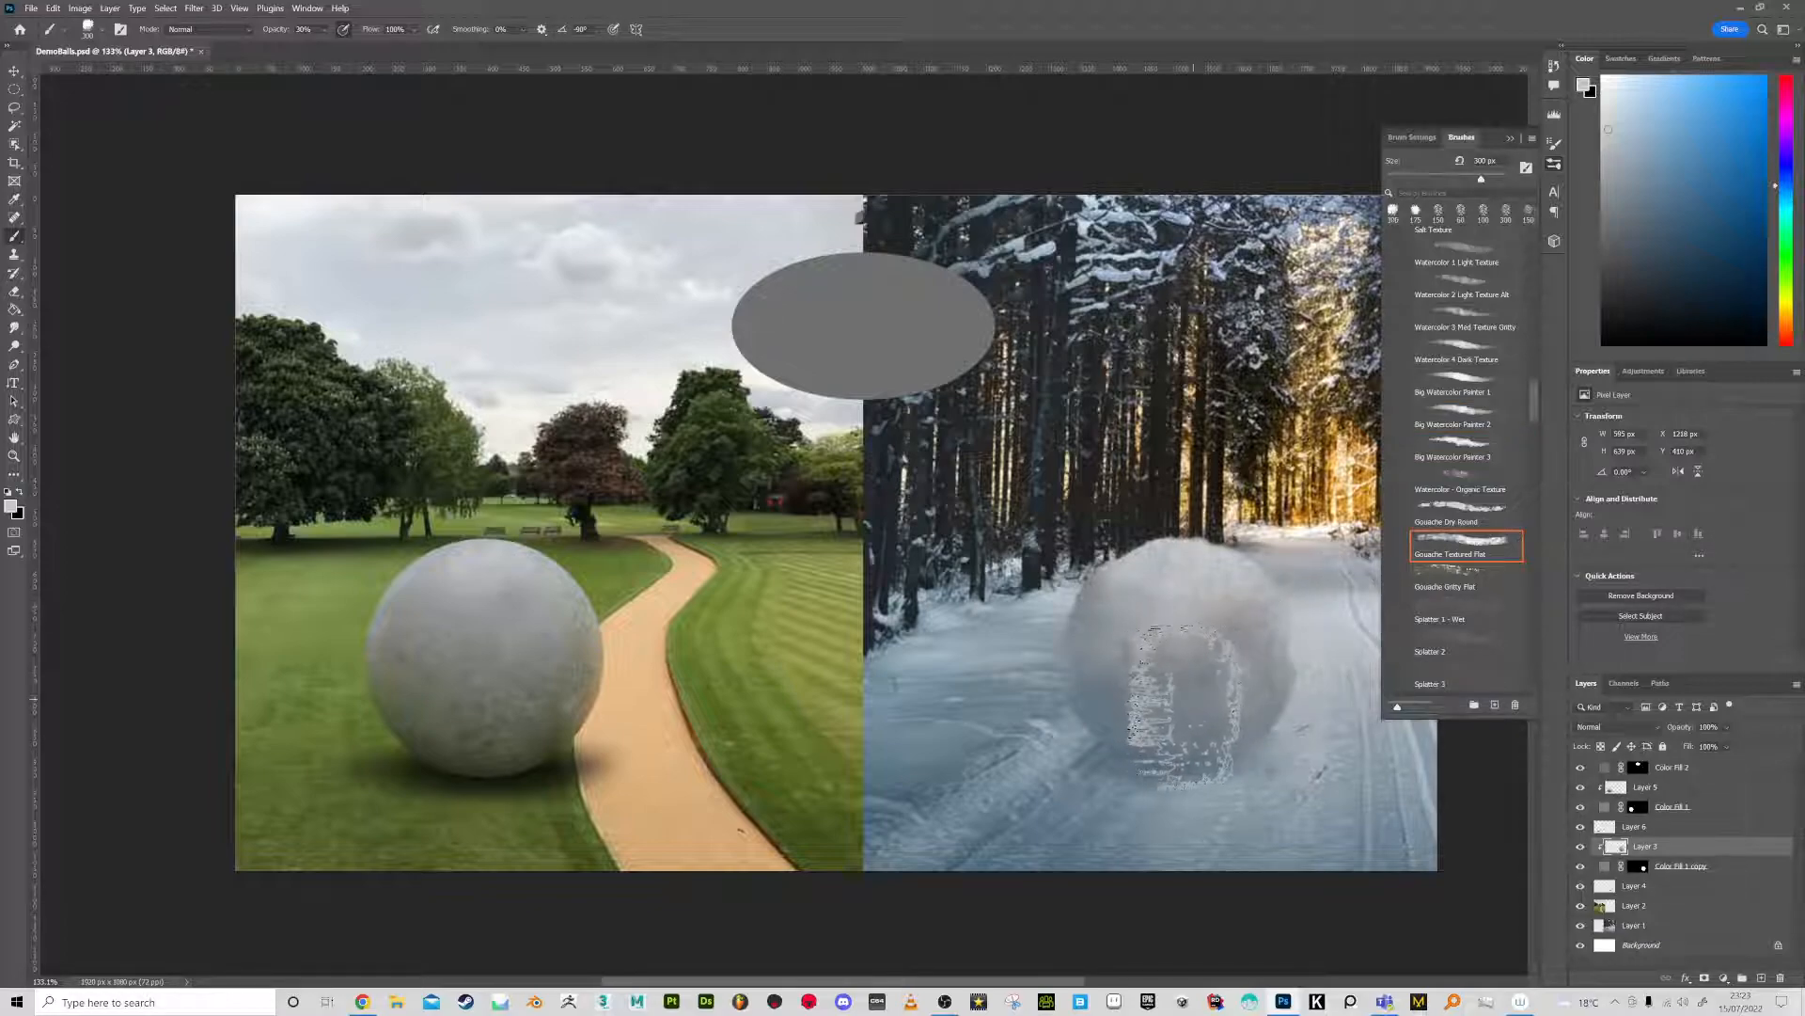
click(1476, 573)
drag(1169, 766, 1119, 726)
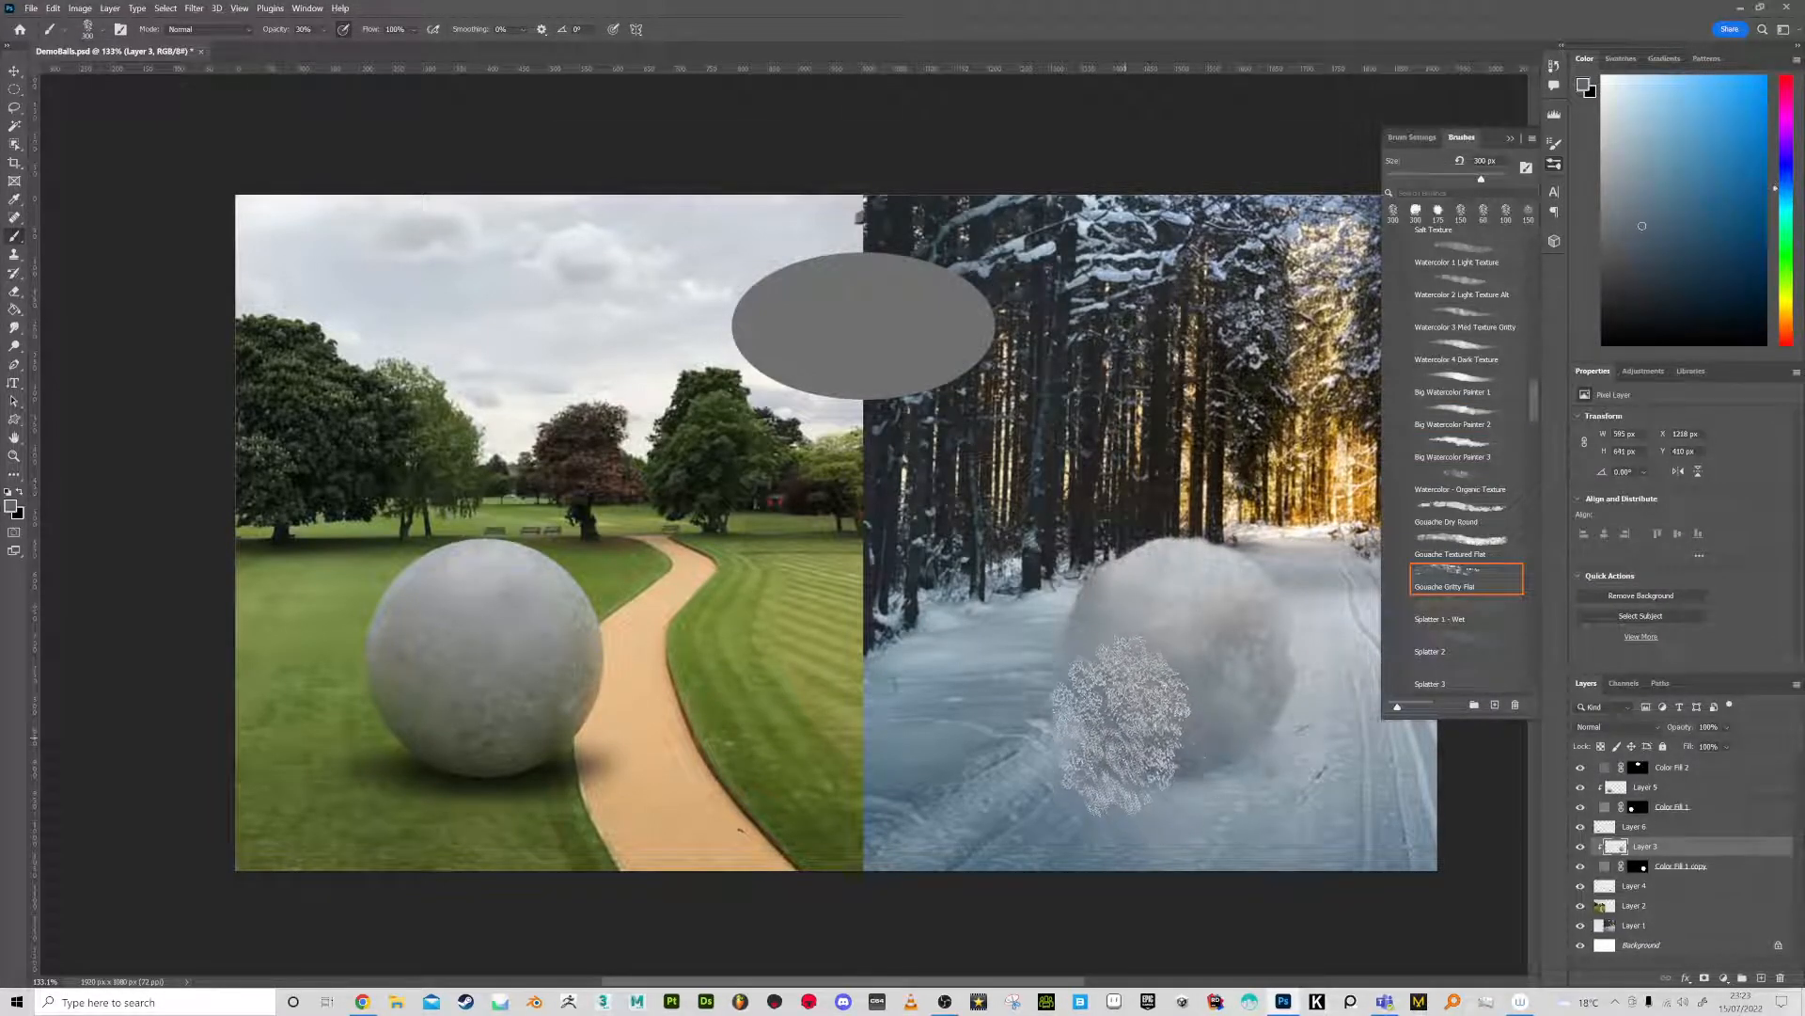
Add smaller gritty marks in a darker blue-grey to the snow sphere's lower half, reducing the brush to about 80 px
key(bracketleft)
key(bracketleft)
key(bracketleft)
click(1660, 245)
click(1642, 282)
drag(1188, 719, 1160, 734)
key(bracketleft)
key(bracketleft)
key(bracketleft)
key(bracketleft)
key(bracketleft)
mouse_move(1191, 739)
mouse_down()
mouse_move(1171, 756)
mouse_move(1205, 749)
mouse_up()
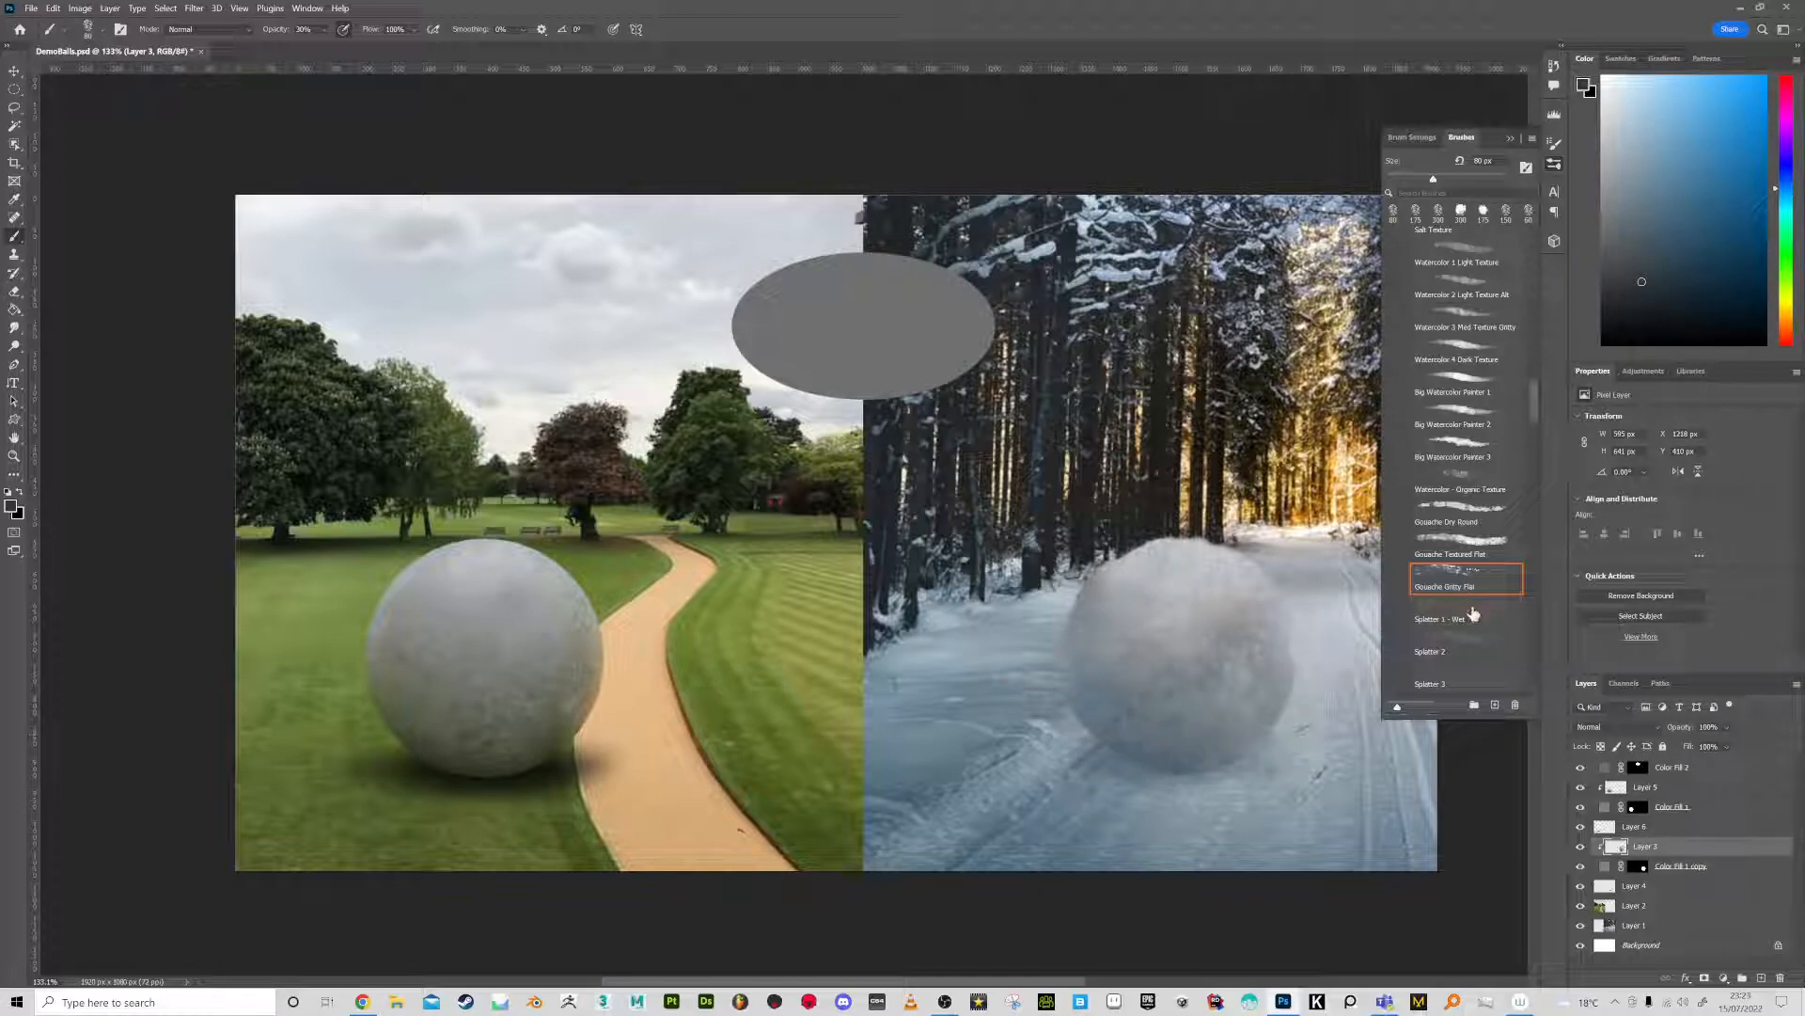
Paint finer texture on the snow sphere with Gouache Textured Flat at 60 px, sampling a light tone from its upper part
click(1463, 546)
key(bracketleft)
key(bracketleft)
key(bracketleft)
key(bracketleft)
key(bracketleft)
key(bracketleft)
key(bracketleft)
key(bracketleft)
key(bracketleft)
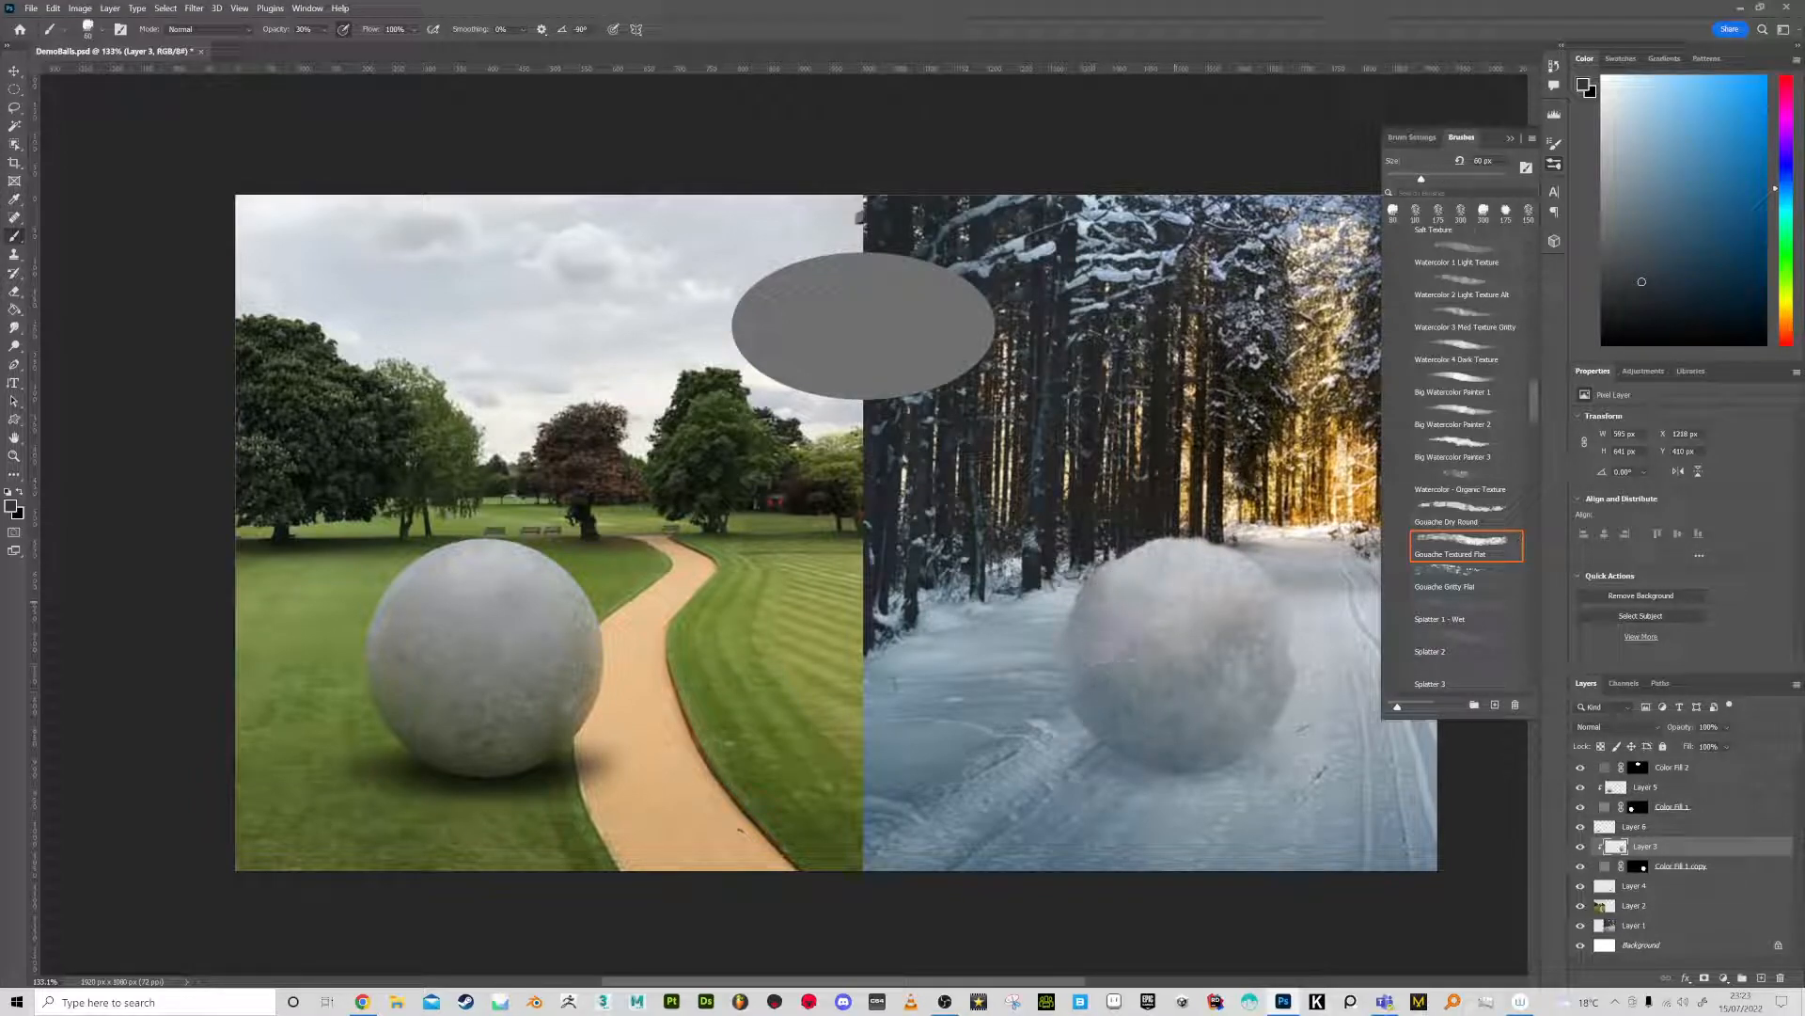
alt+click(1154, 603)
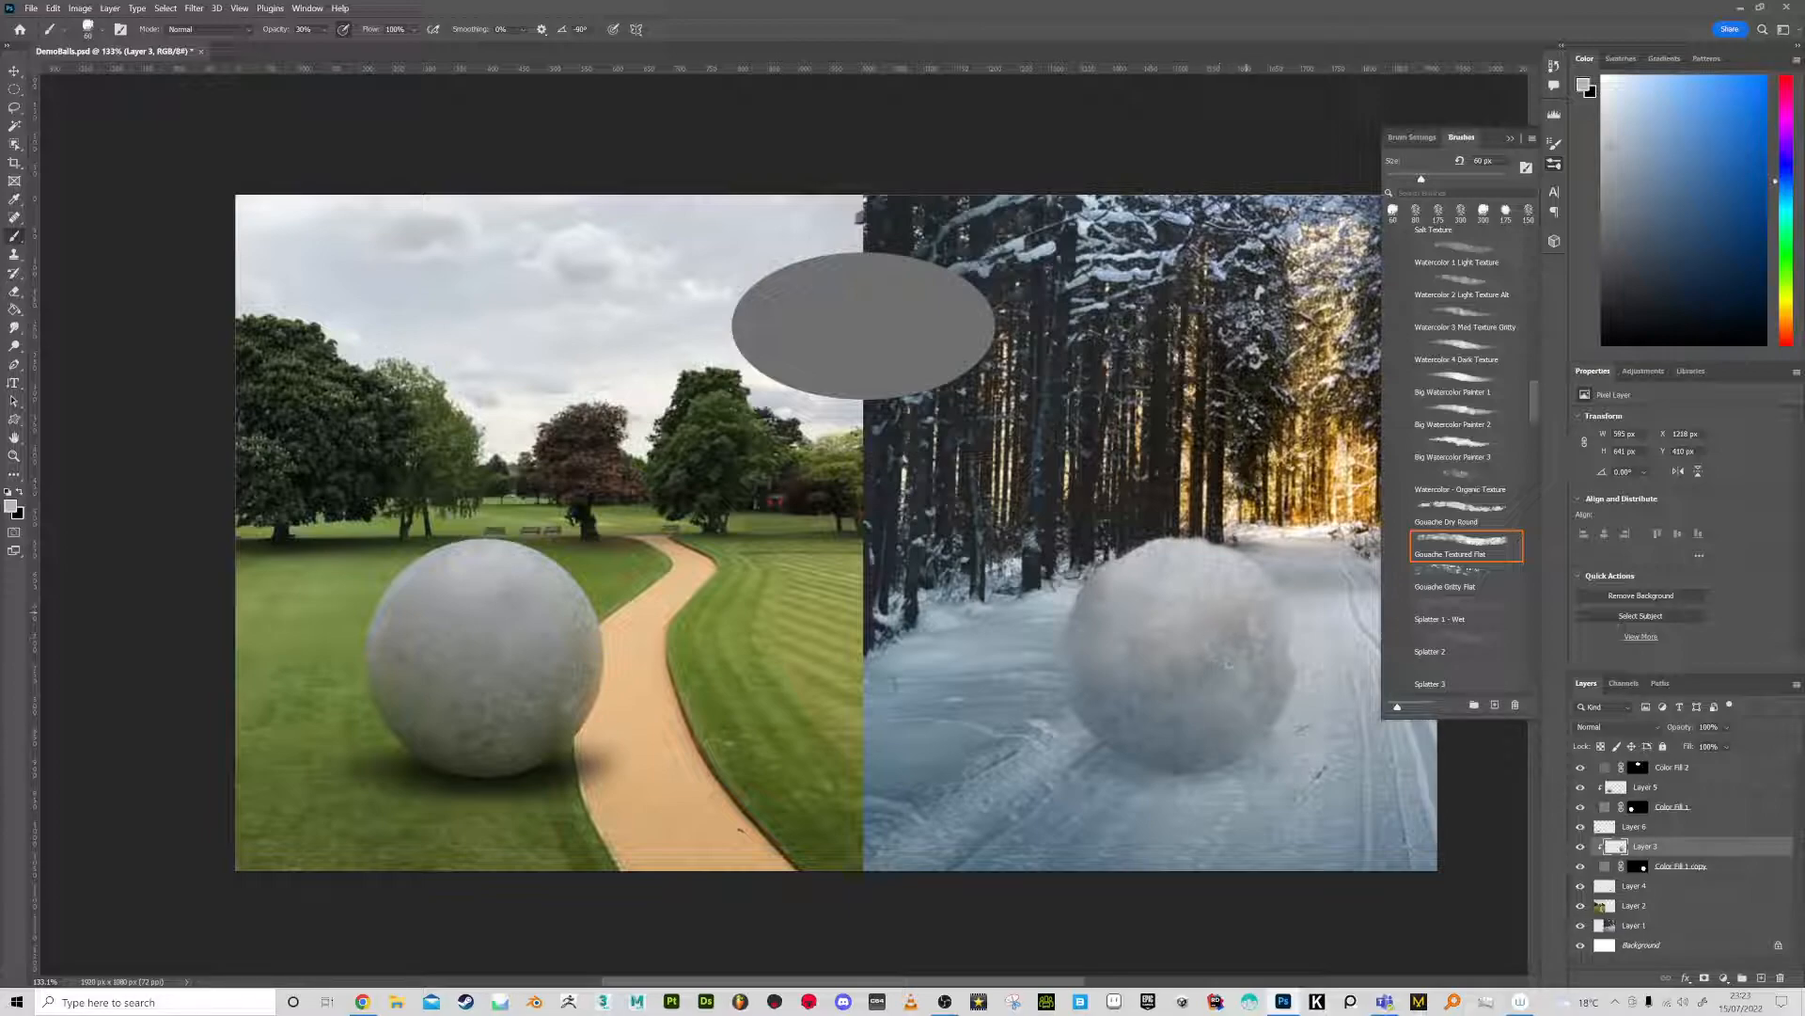
Brighten the snow sphere's upper surface with white strokes of the Soft Pastel 2 Light brush at 125 px
click(1477, 348)
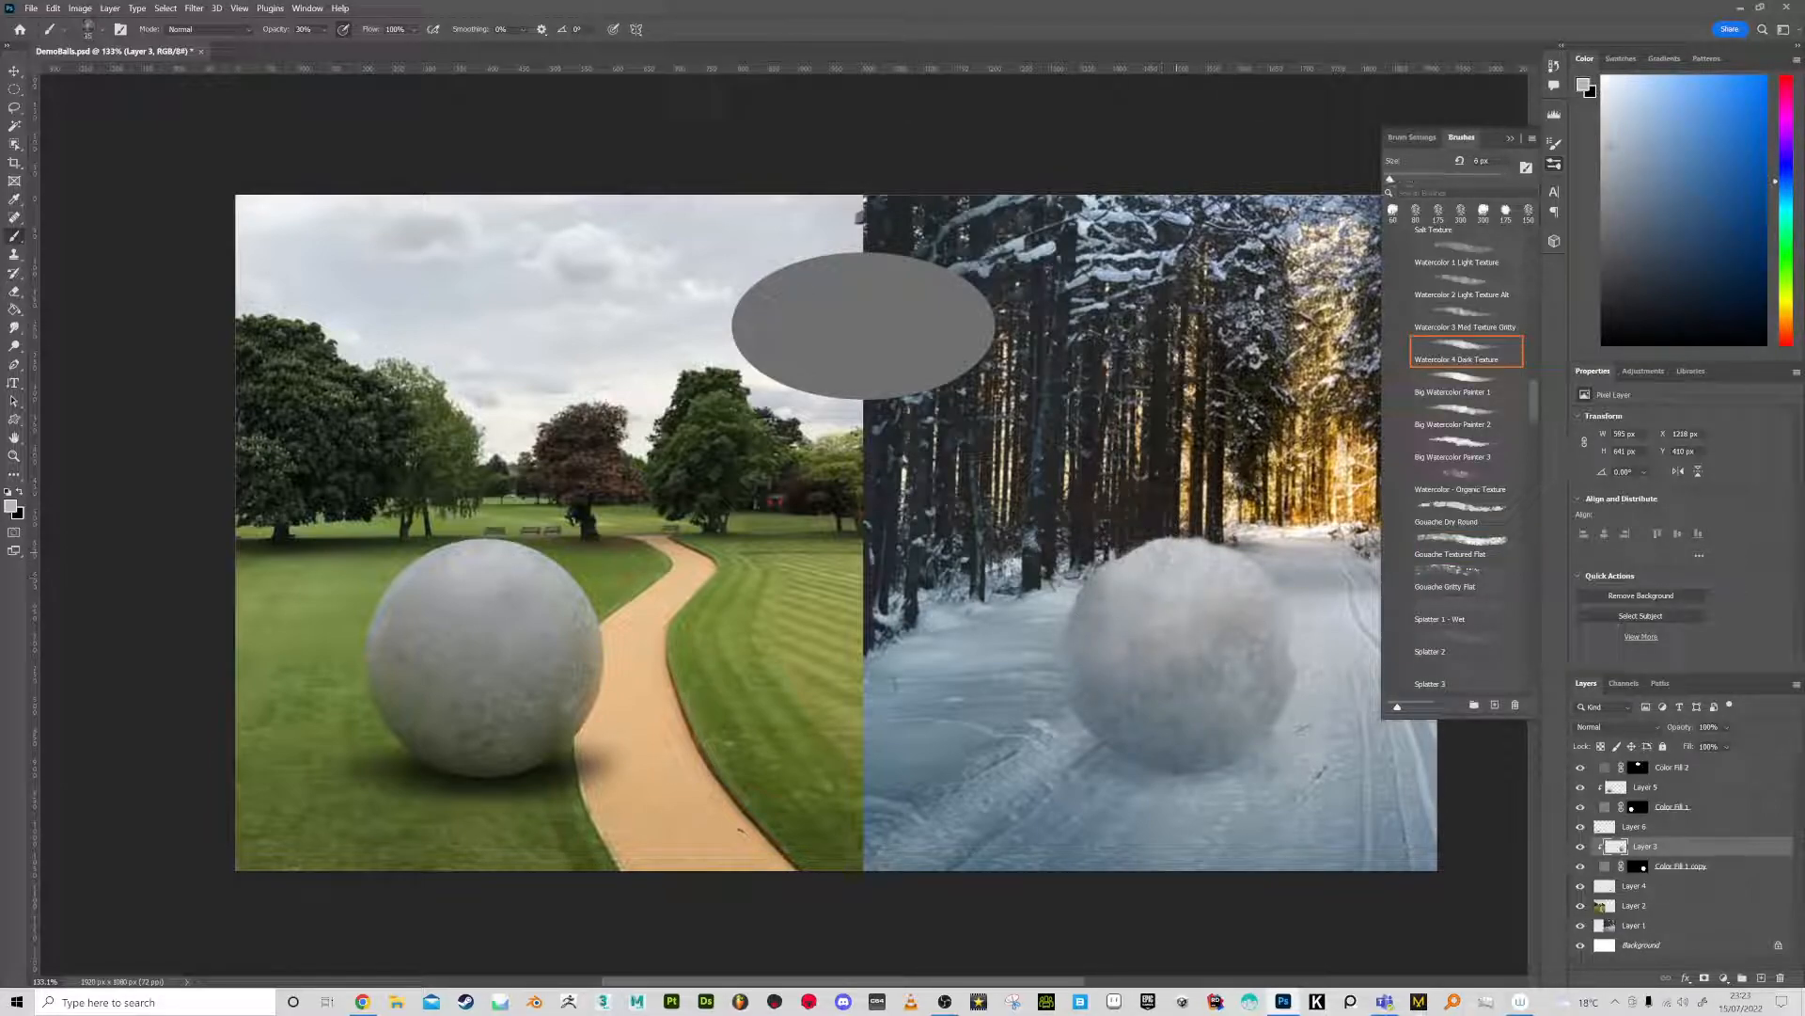
alt+click(1177, 552)
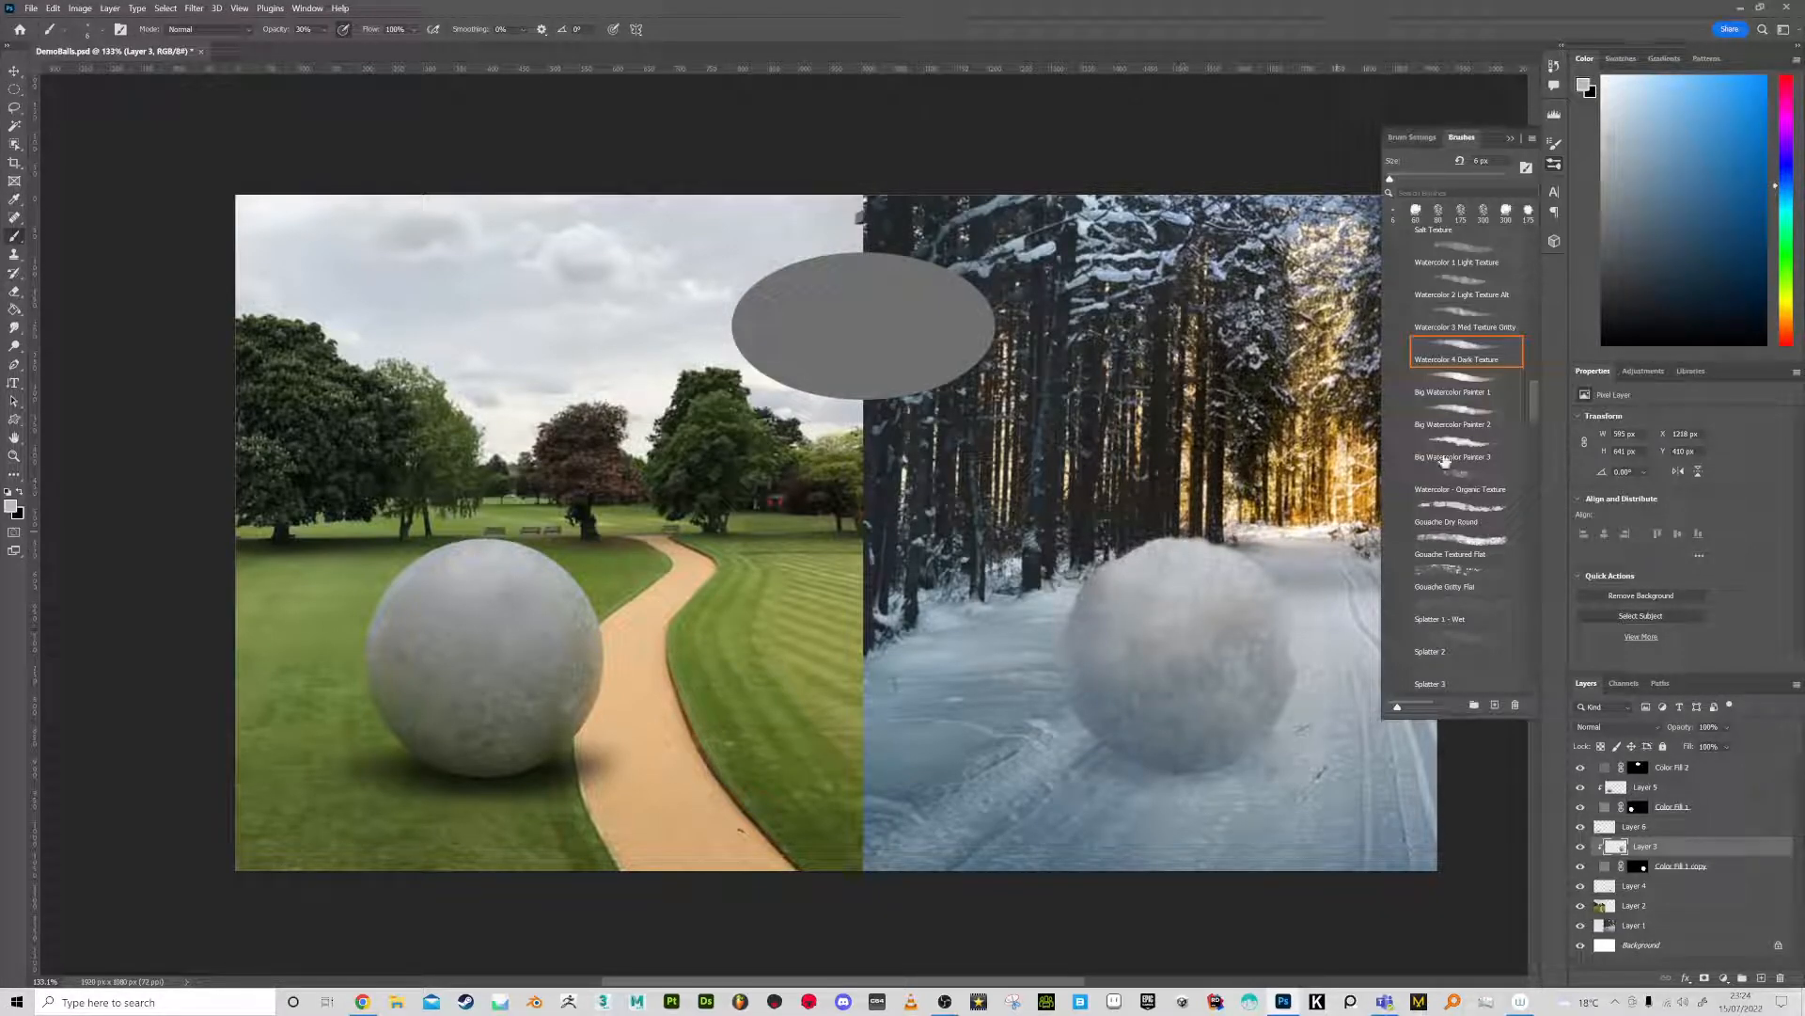
mouse_move(1528, 398)
mouse_down()
mouse_move(1540, 666)
mouse_move(1522, 327)
mouse_up()
click(1457, 412)
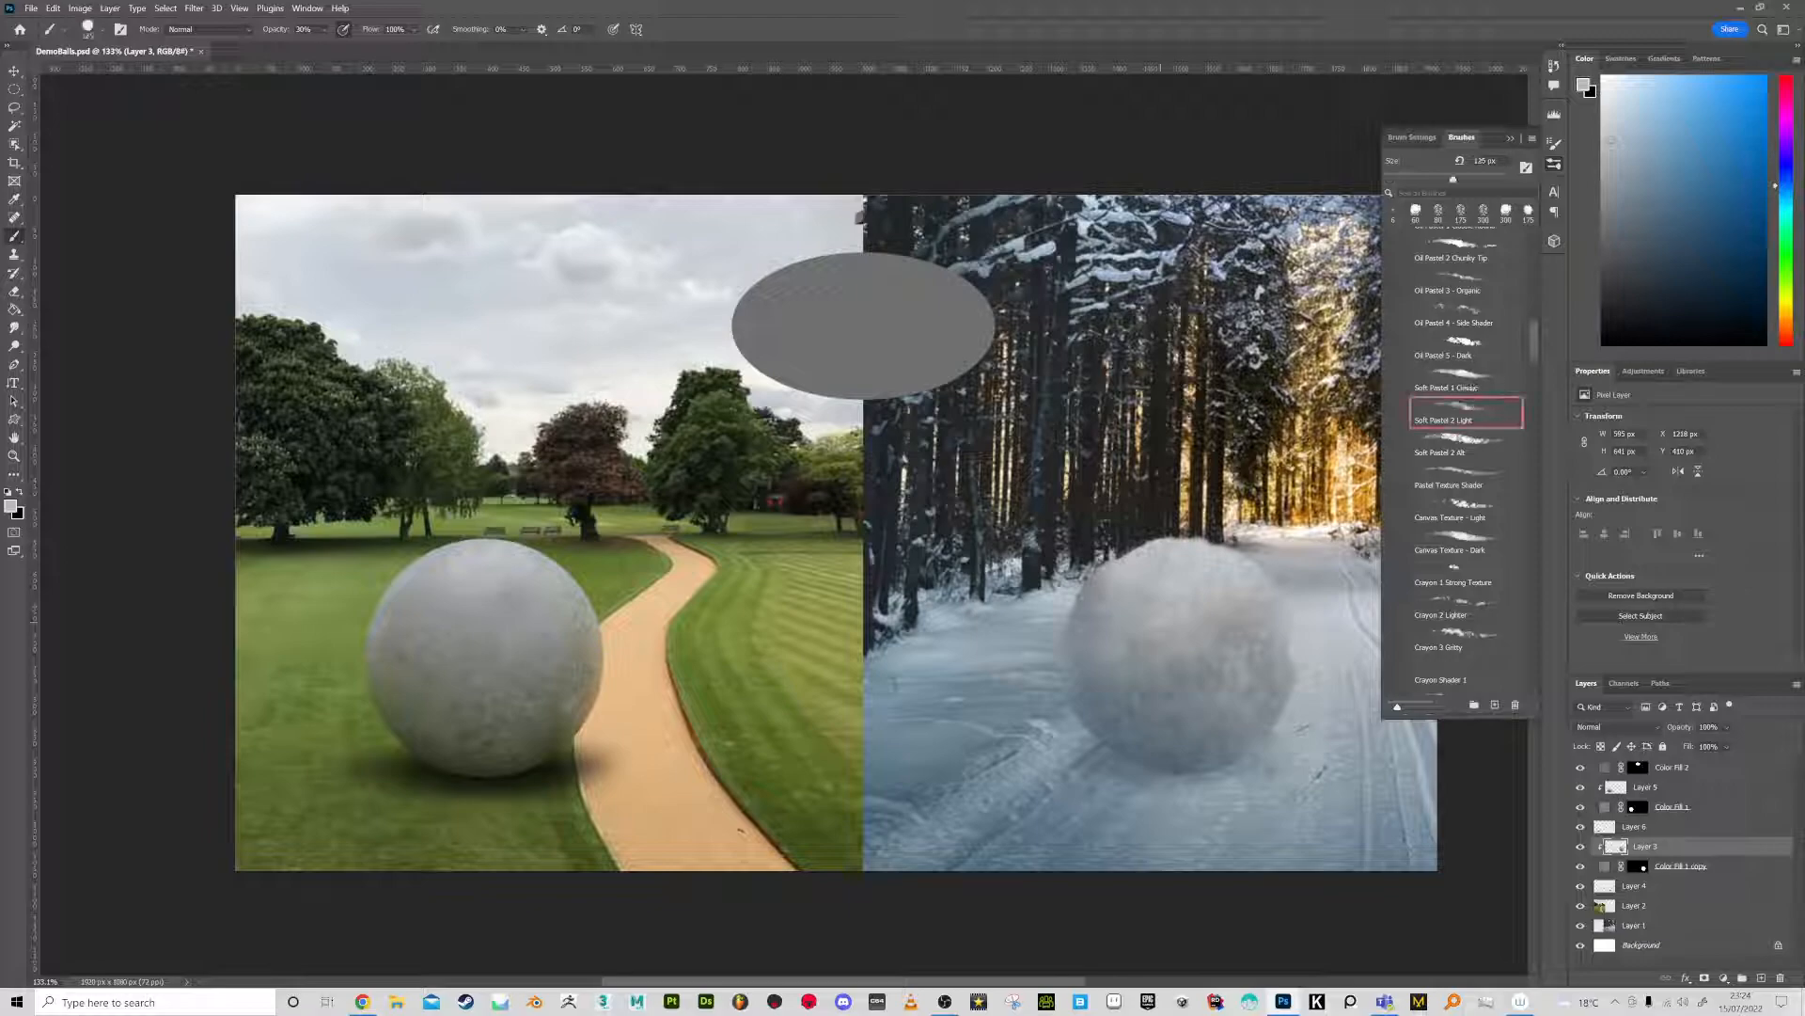
key(d)
key(x)
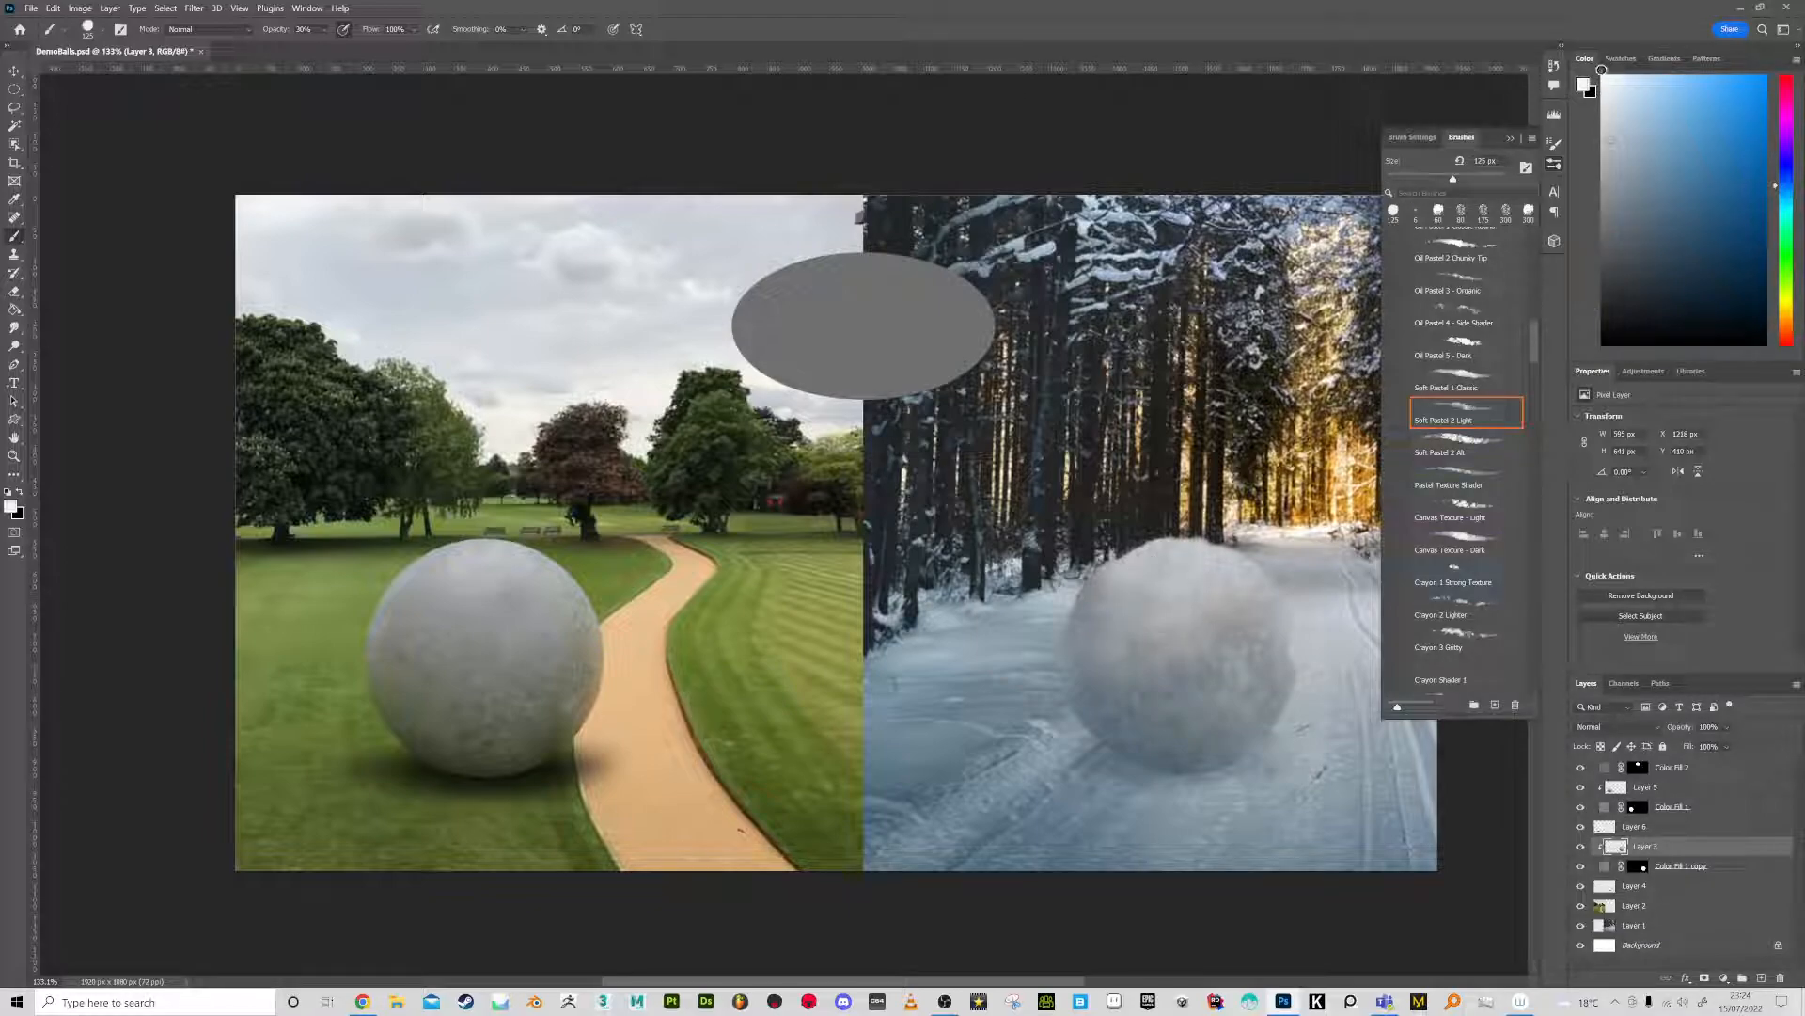
mouse_move(1180, 563)
mouse_down()
mouse_move(1155, 558)
mouse_move(1160, 577)
mouse_up()
Create a new layer above Color Fill 2 and clip it to the grey ellipse
click(1673, 772)
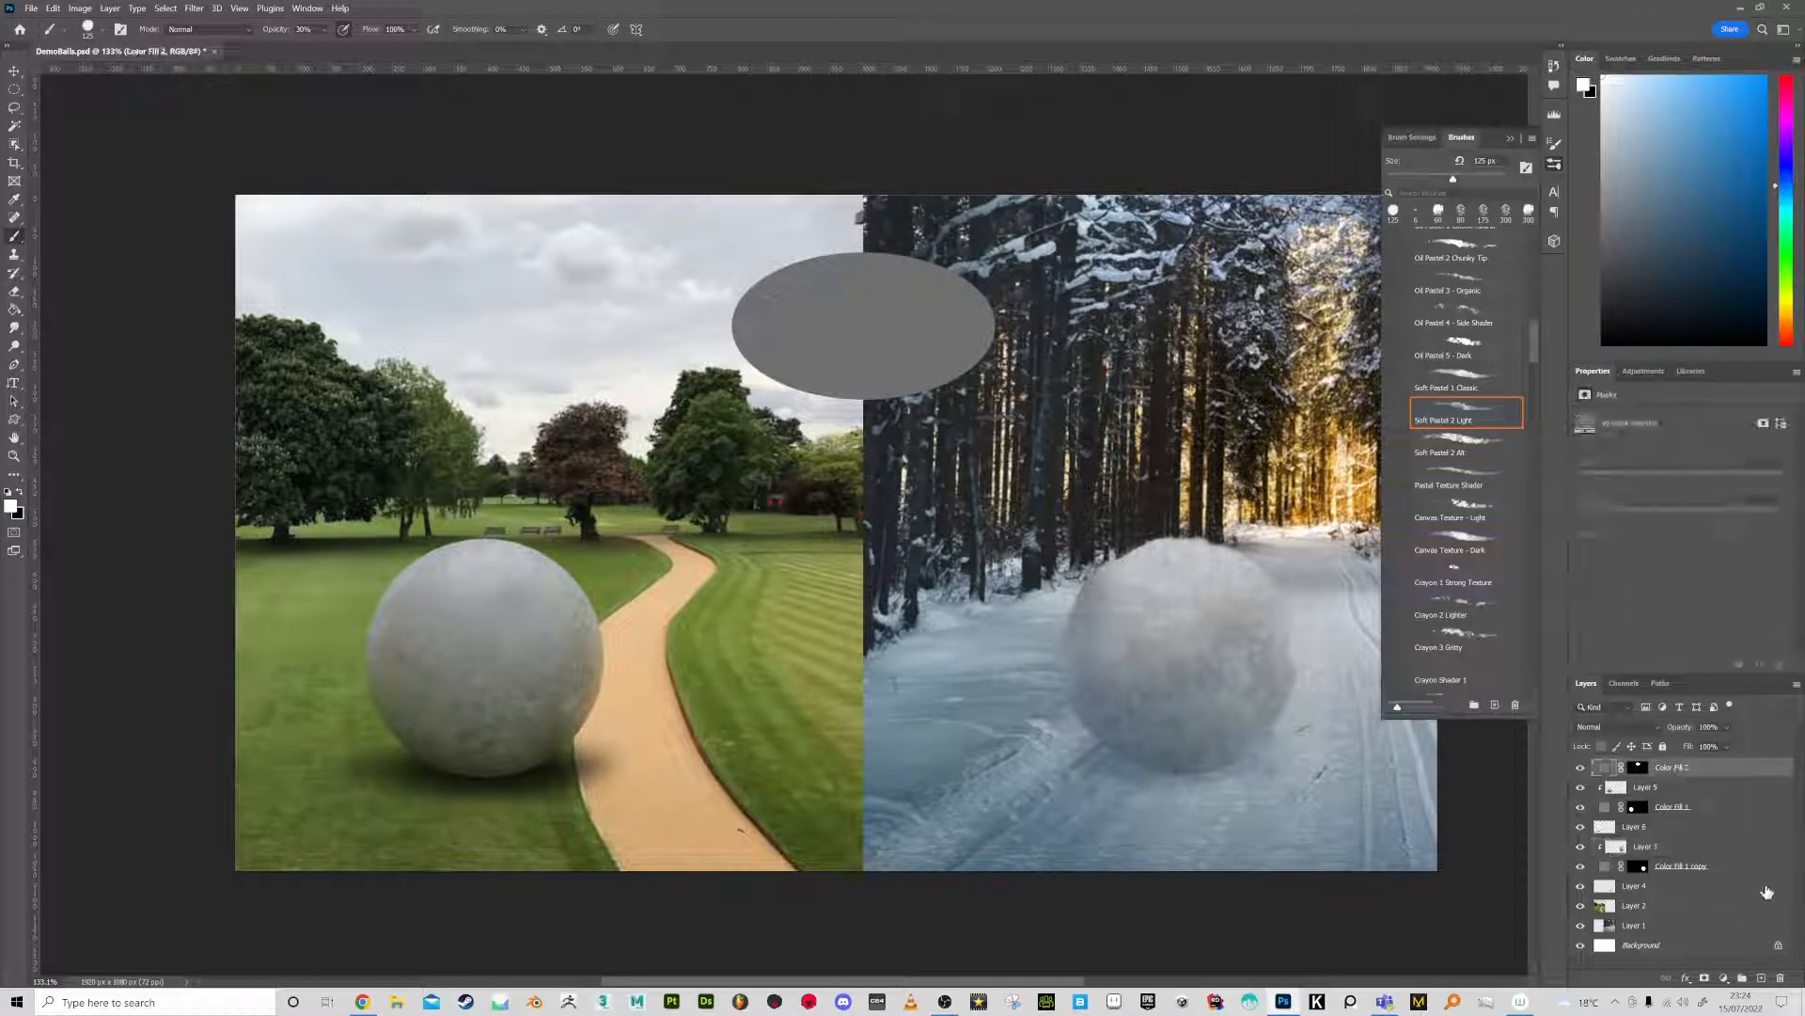
right_click(1692, 773)
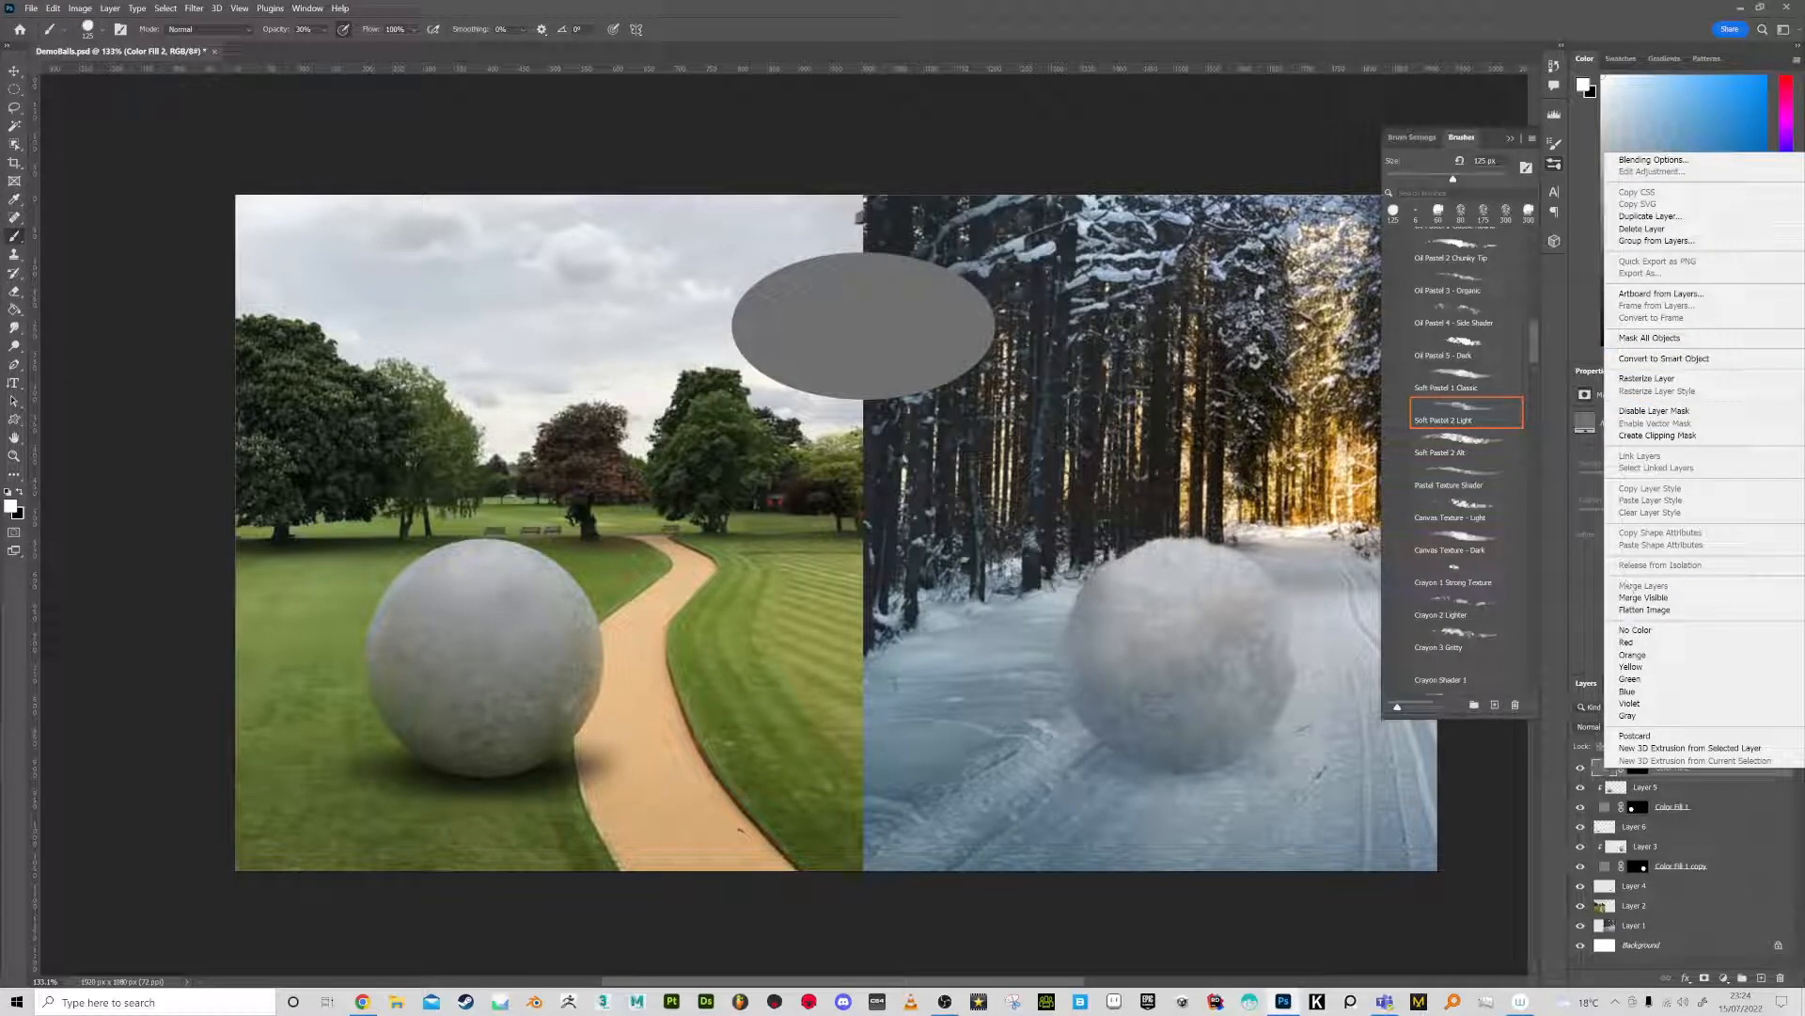
click(1758, 978)
click(1759, 978)
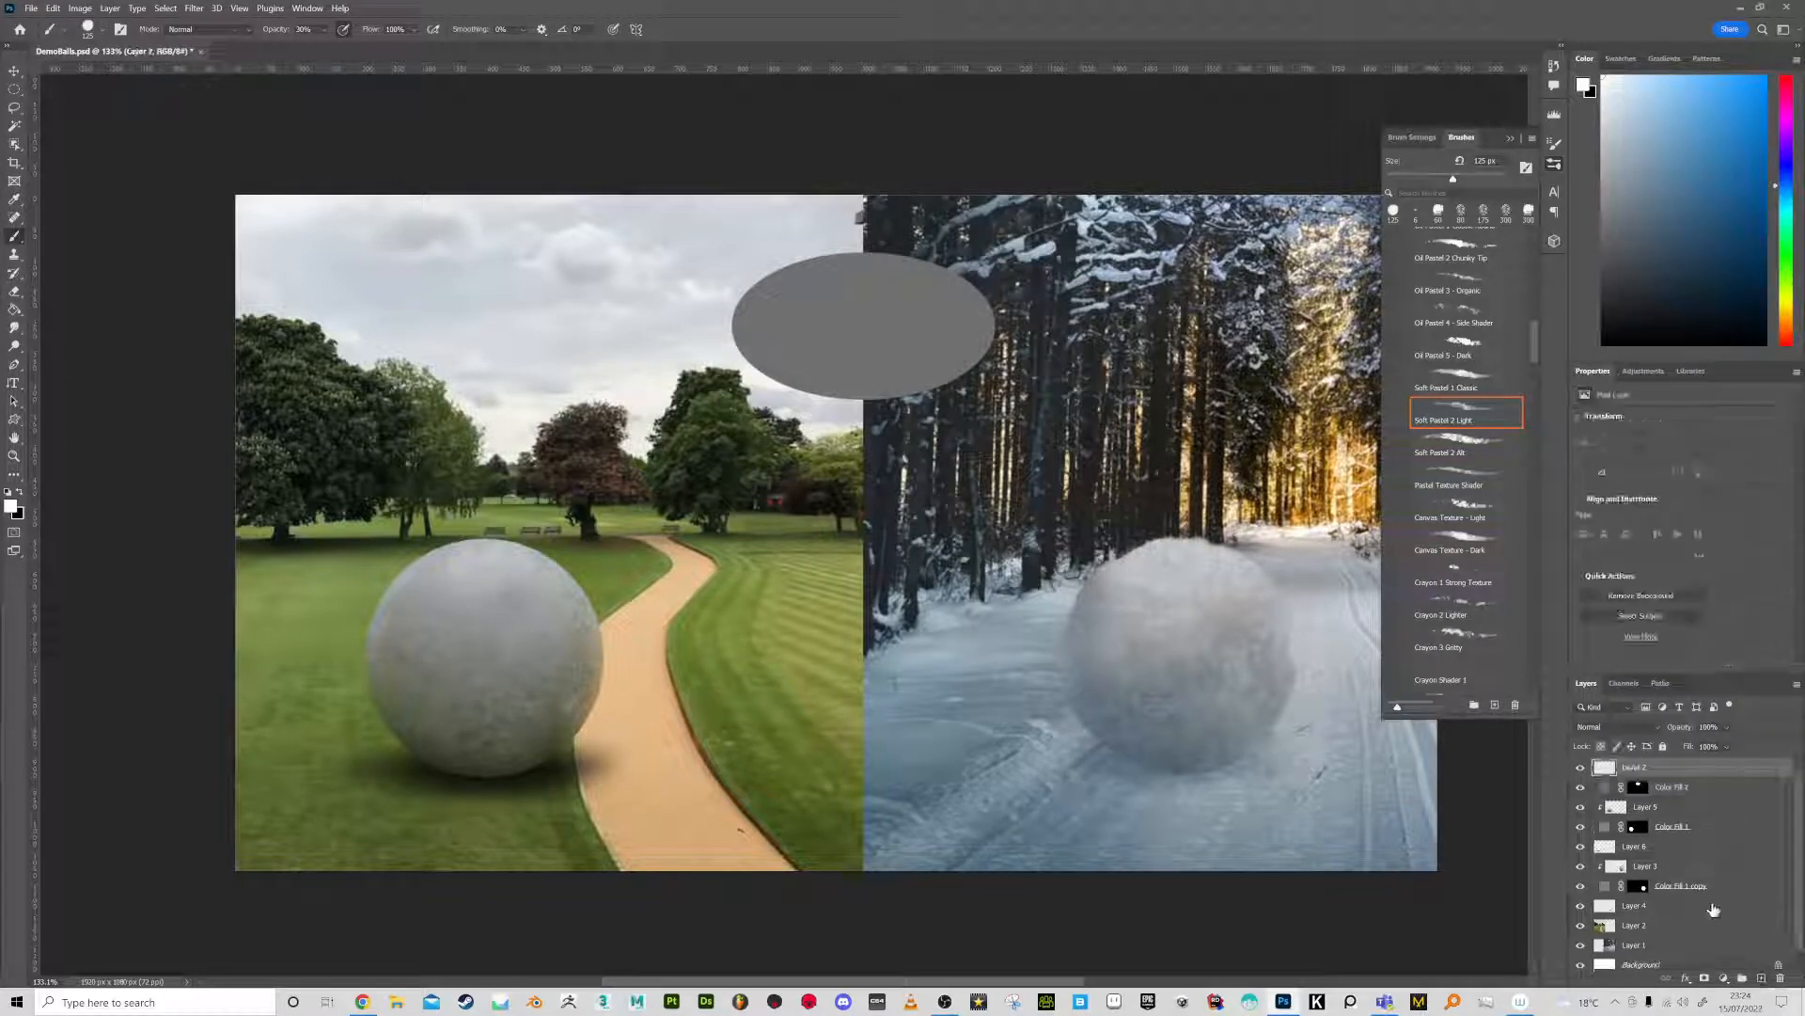
right_click(1664, 770)
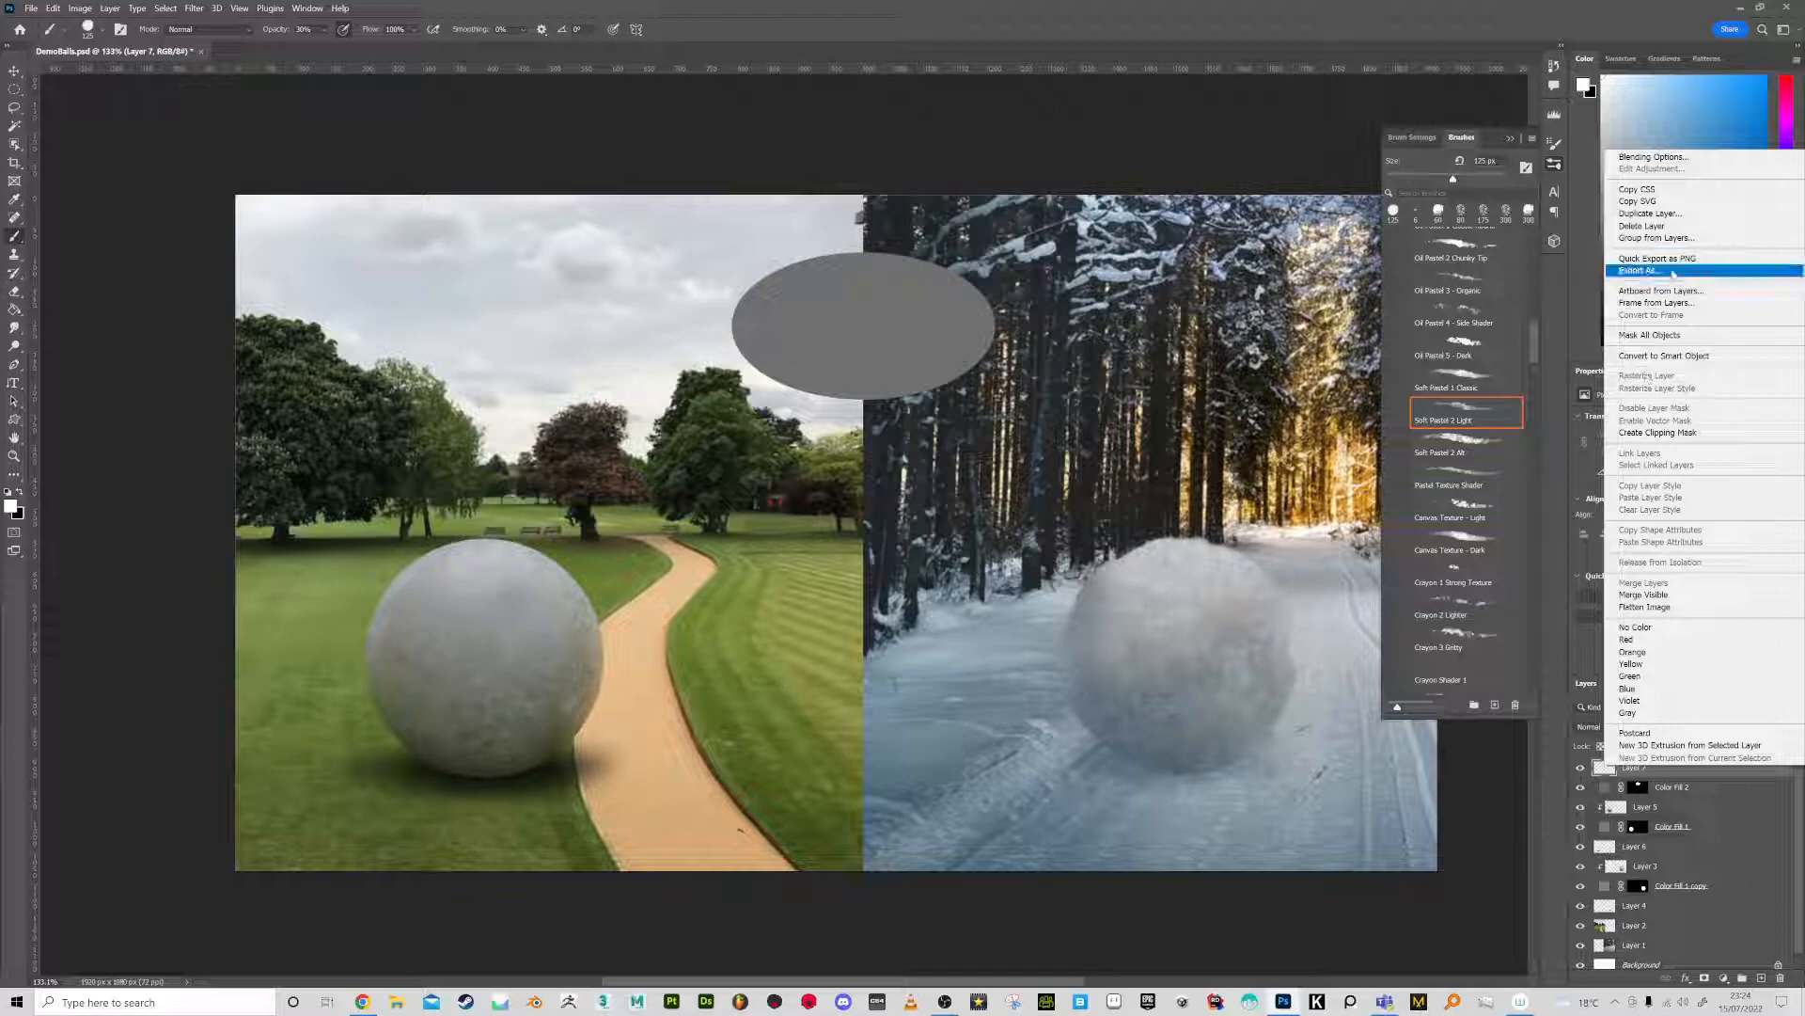
click(1658, 433)
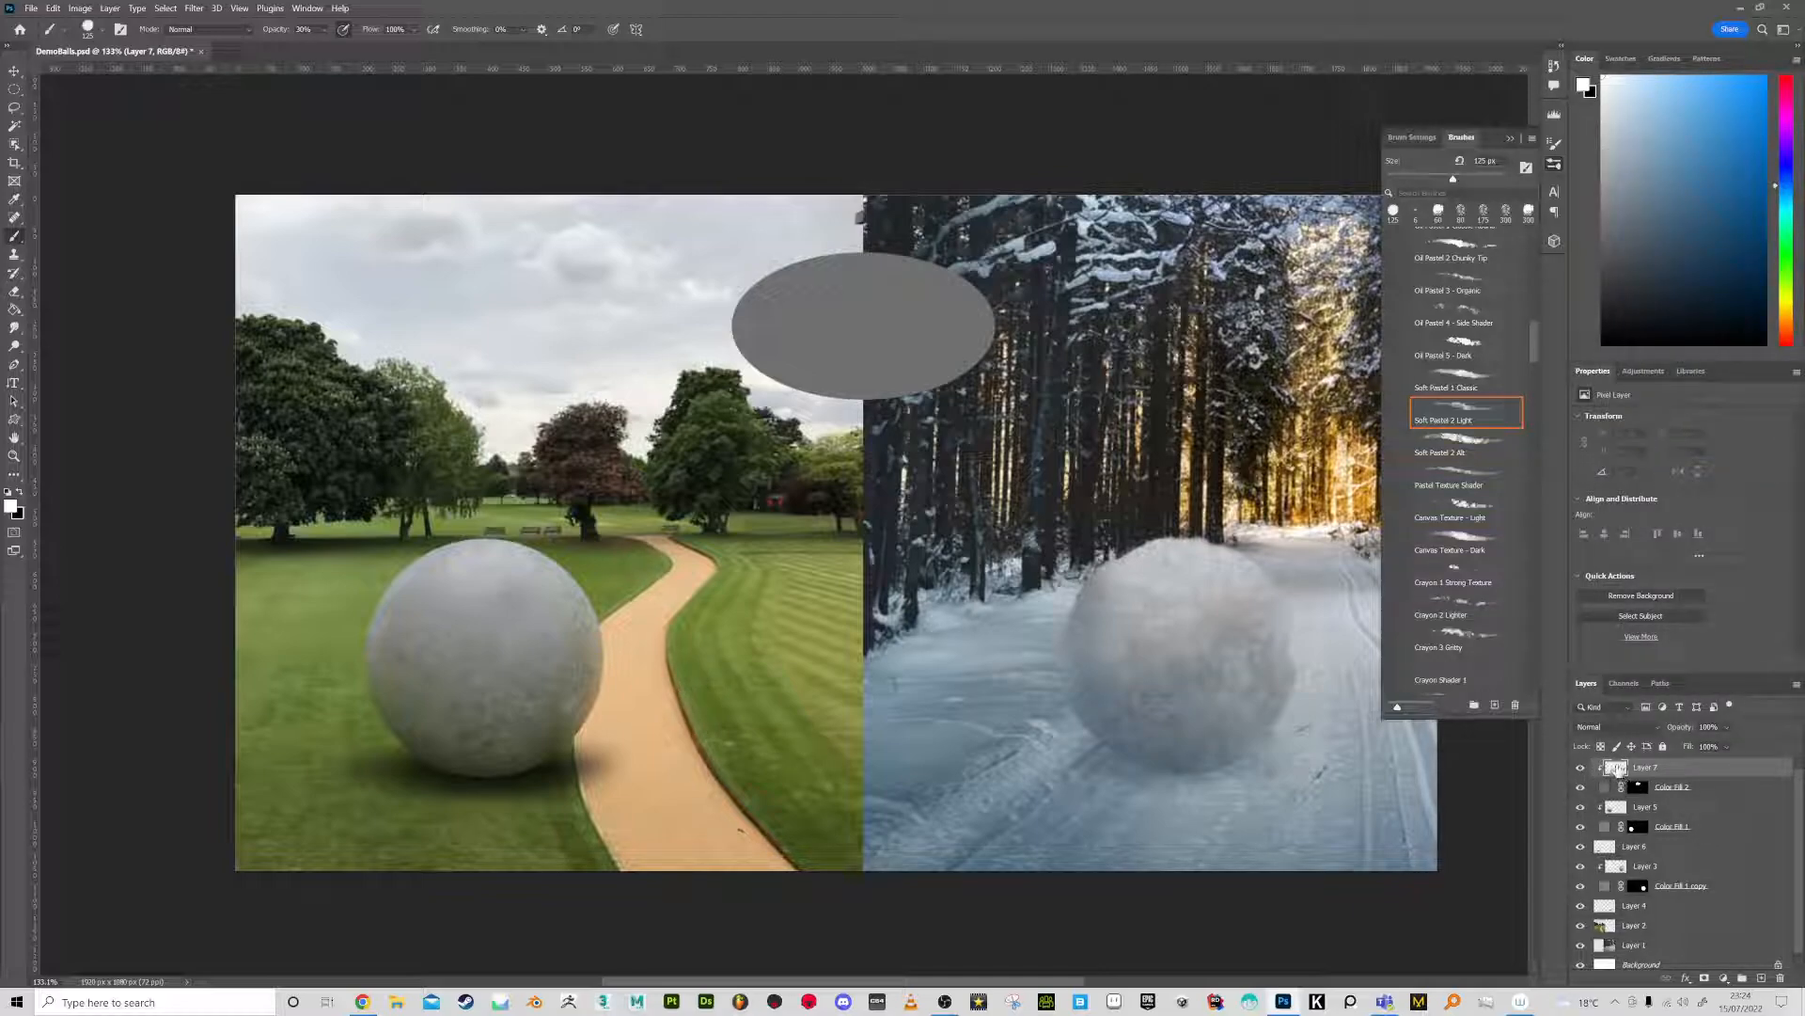
Paint highlights along the ellipse's upper edge with colours sampled from the pale sky and the warm forest sunlight
alt+click(708, 234)
mouse_move(828, 252)
mouse_down()
mouse_move(752, 311)
mouse_move(837, 252)
mouse_move(835, 280)
mouse_move(912, 256)
mouse_move(971, 275)
mouse_move(888, 255)
mouse_move(991, 303)
mouse_up()
alt+click(1345, 467)
mouse_move(898, 257)
mouse_down()
mouse_move(967, 278)
mouse_move(1002, 341)
mouse_move(970, 283)
mouse_move(893, 257)
mouse_move(956, 263)
mouse_move(876, 279)
mouse_up()
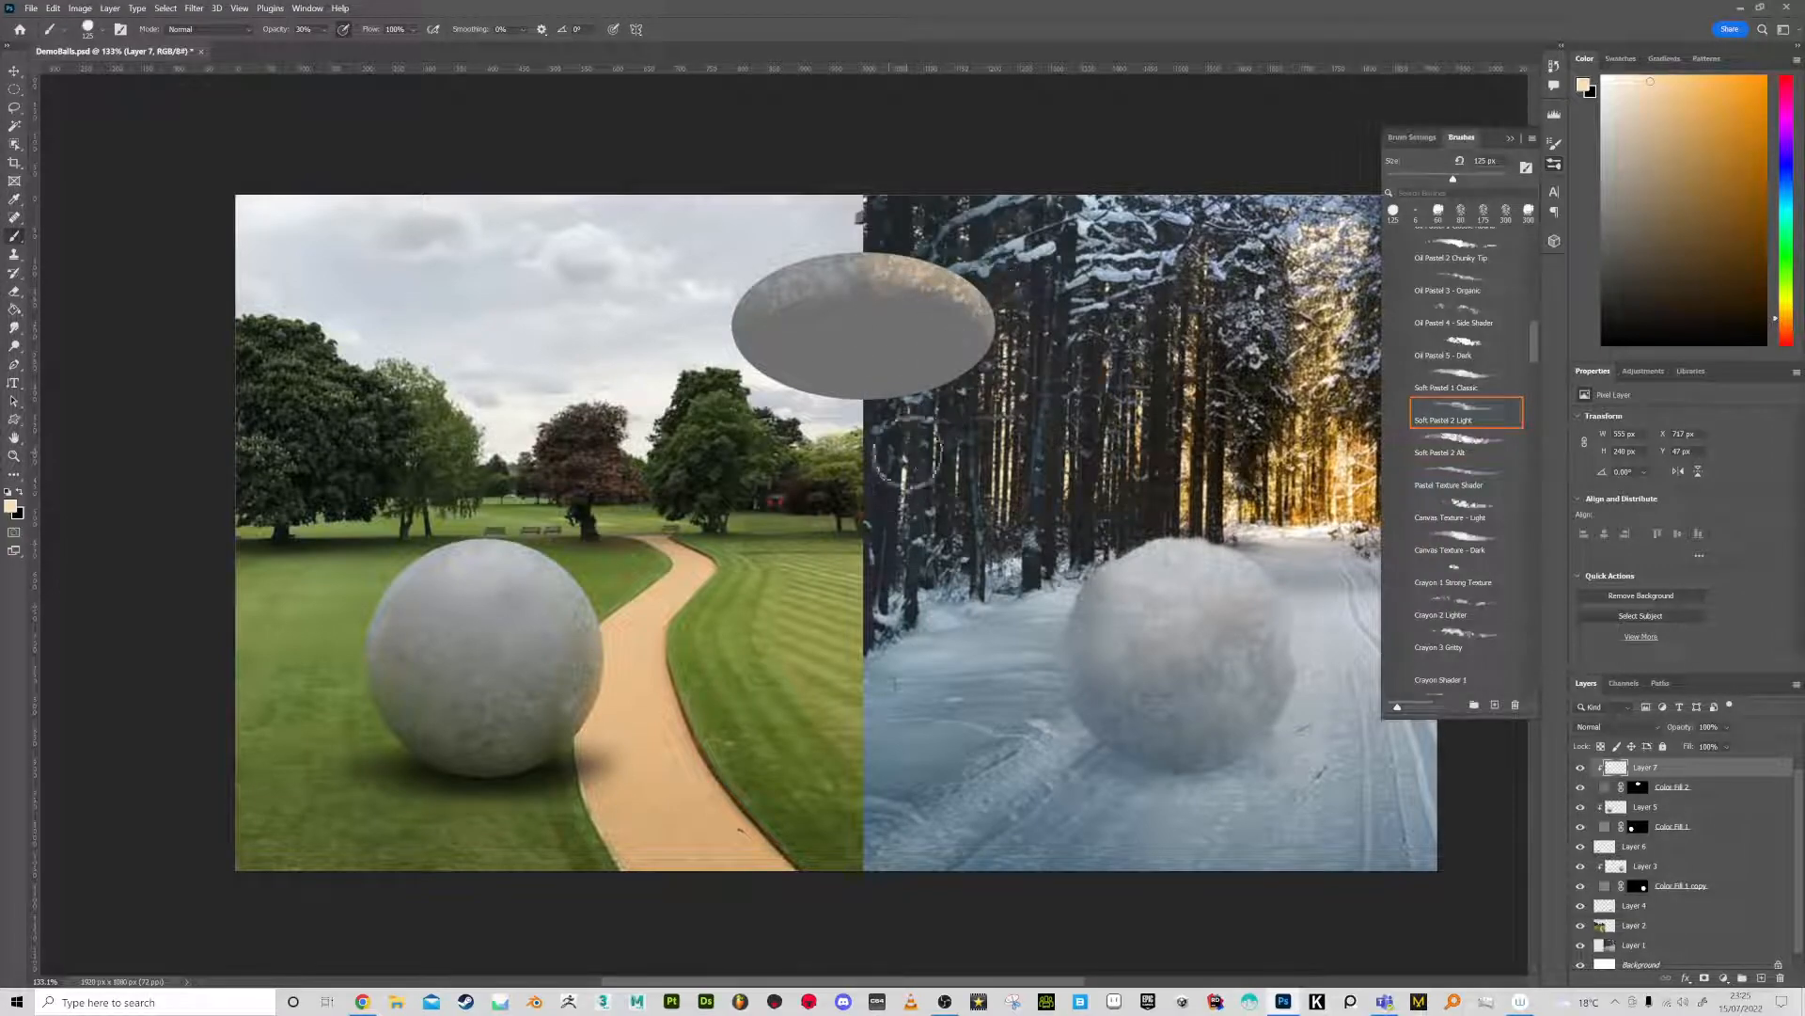
Shade the ellipse's underside with a dark tone and add green bounce light sampled from the lawn to its park side
key(d)
mouse_move(884, 390)
mouse_down()
mouse_move(940, 371)
mouse_move(903, 400)
mouse_move(963, 362)
mouse_move(911, 363)
mouse_move(875, 394)
mouse_up()
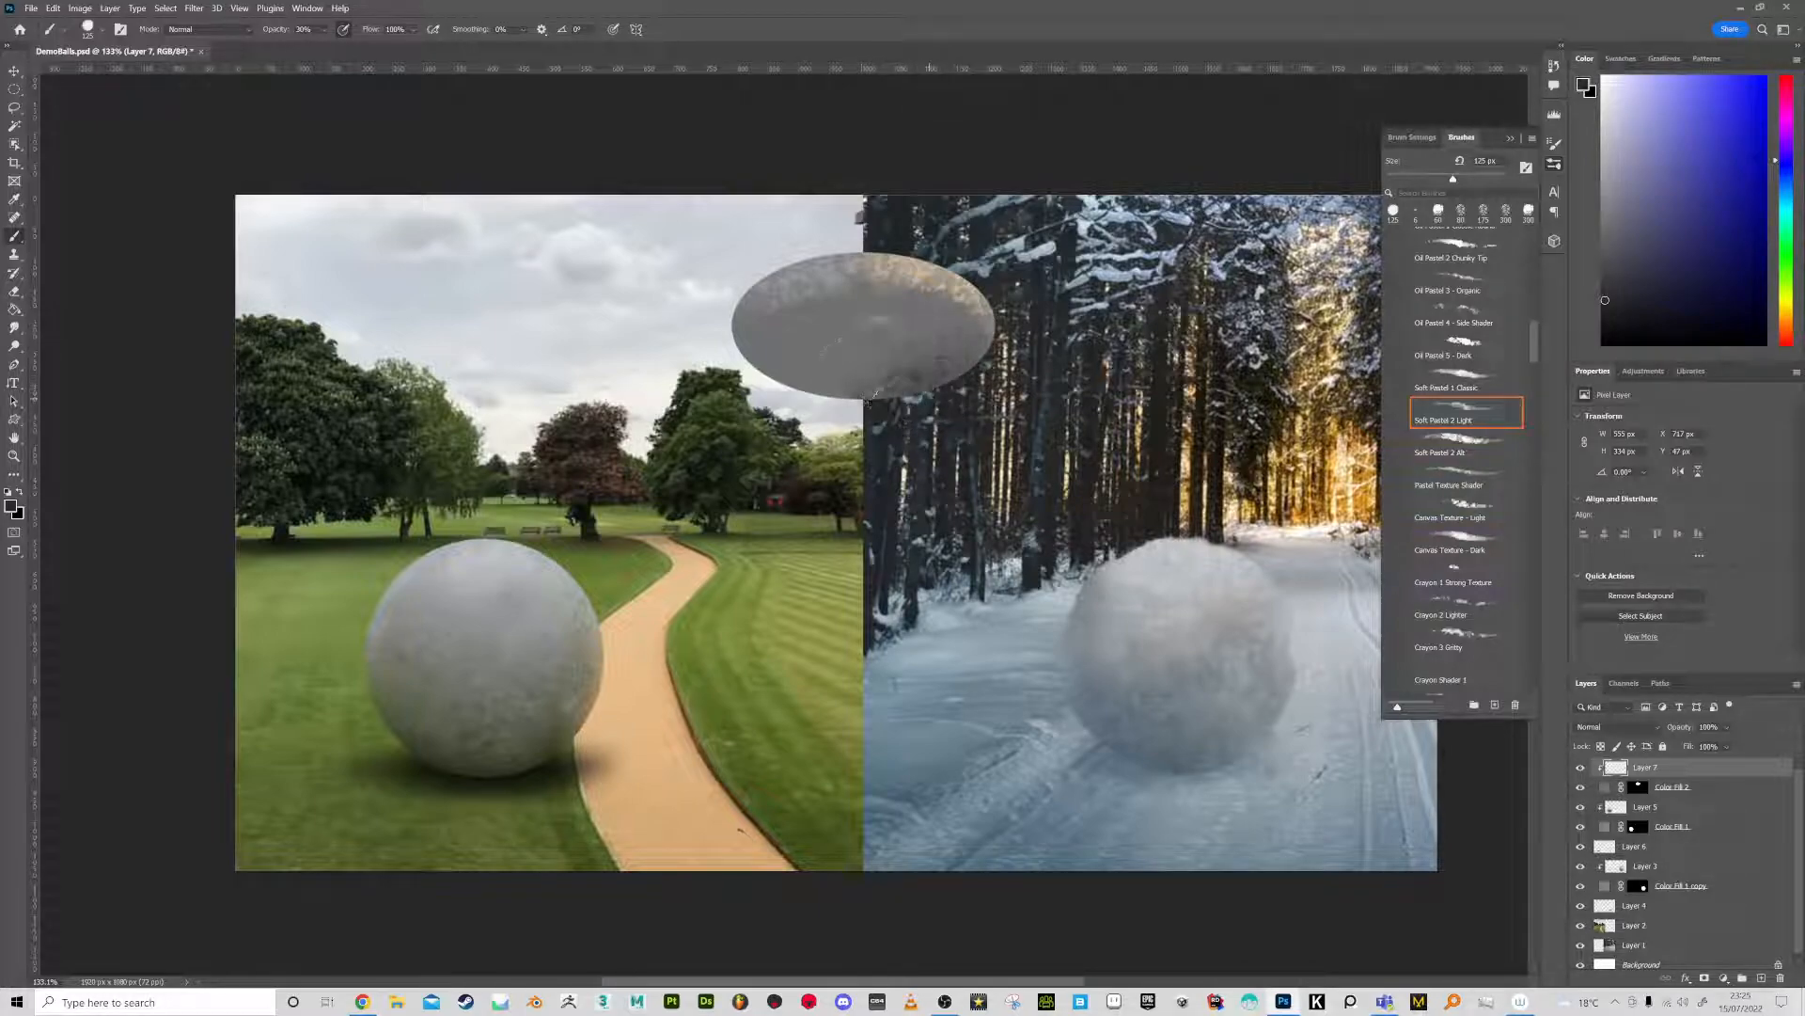
alt+click(827, 496)
mouse_move(772, 367)
mouse_down()
mouse_move(842, 372)
mouse_move(819, 310)
mouse_move(833, 367)
mouse_move(760, 315)
mouse_move(742, 348)
mouse_move(812, 355)
mouse_move(770, 315)
mouse_move(859, 388)
mouse_move(810, 352)
mouse_move(839, 379)
mouse_up()
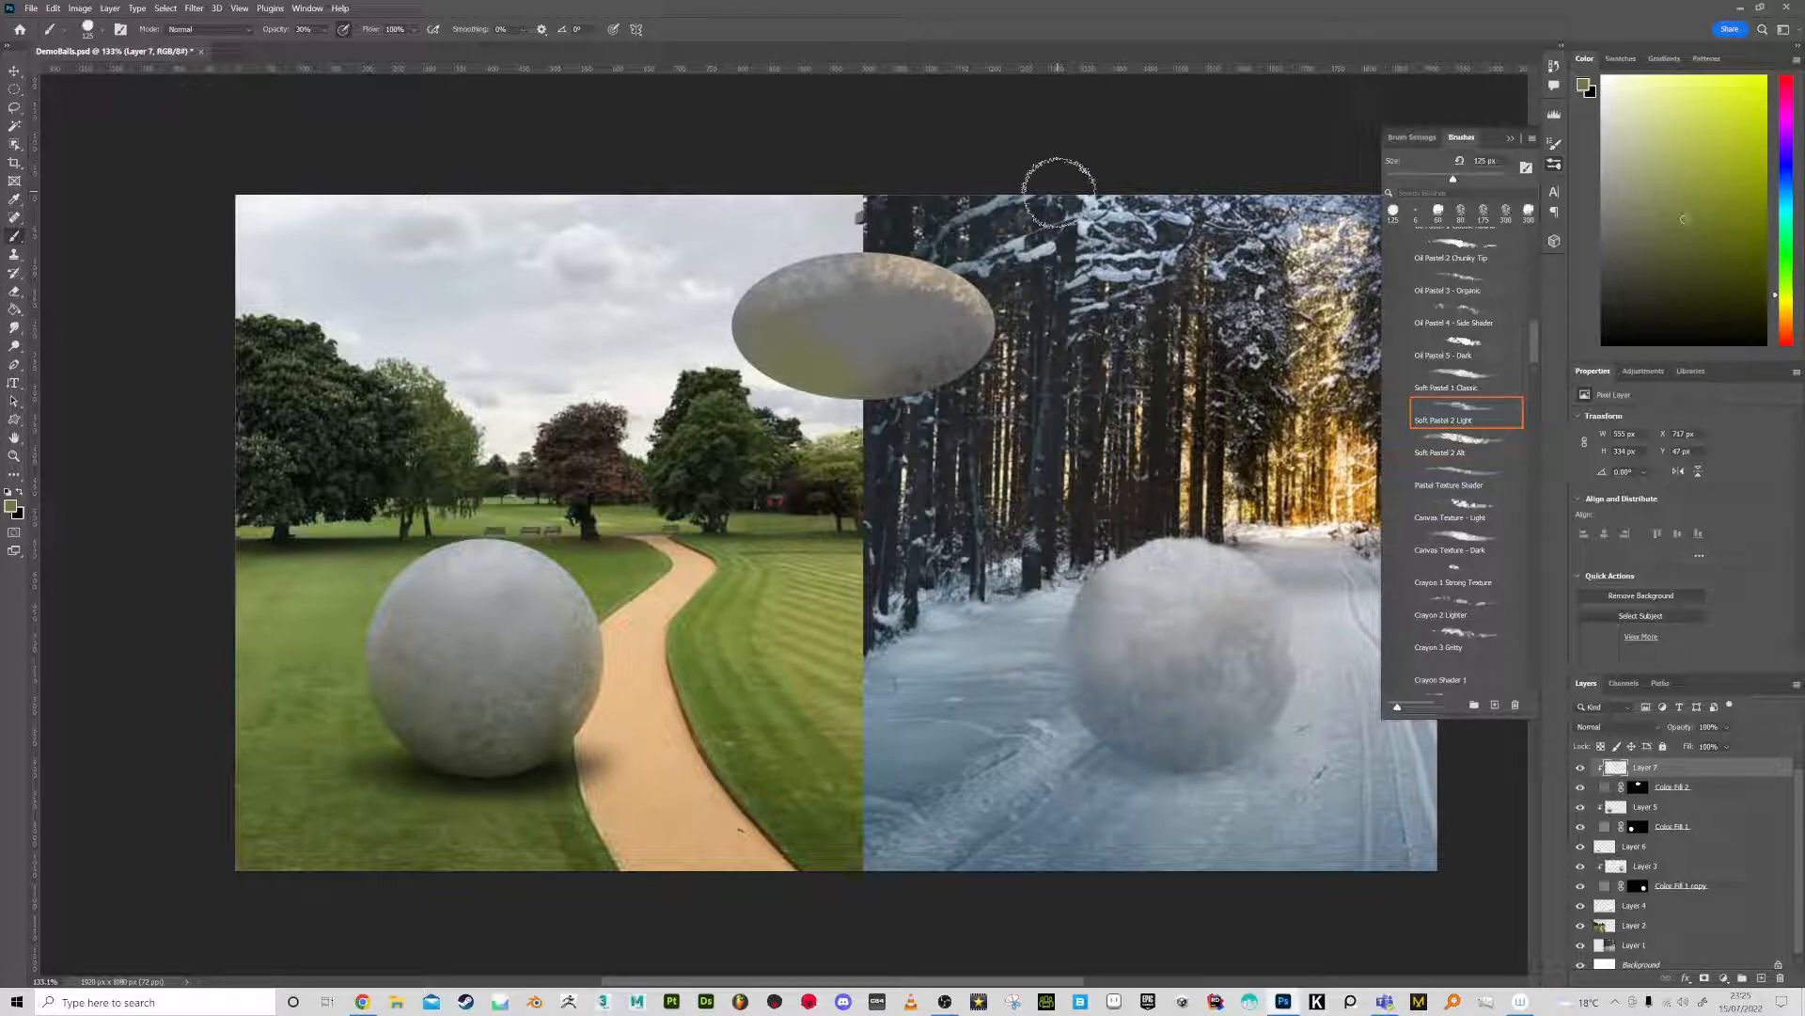
Add 60 px bounce-light strokes to the ellipse's underside with the sandy colour sampled from the park path
key(bracketleft)
alt+click(685, 618)
drag(790, 380, 805, 363)
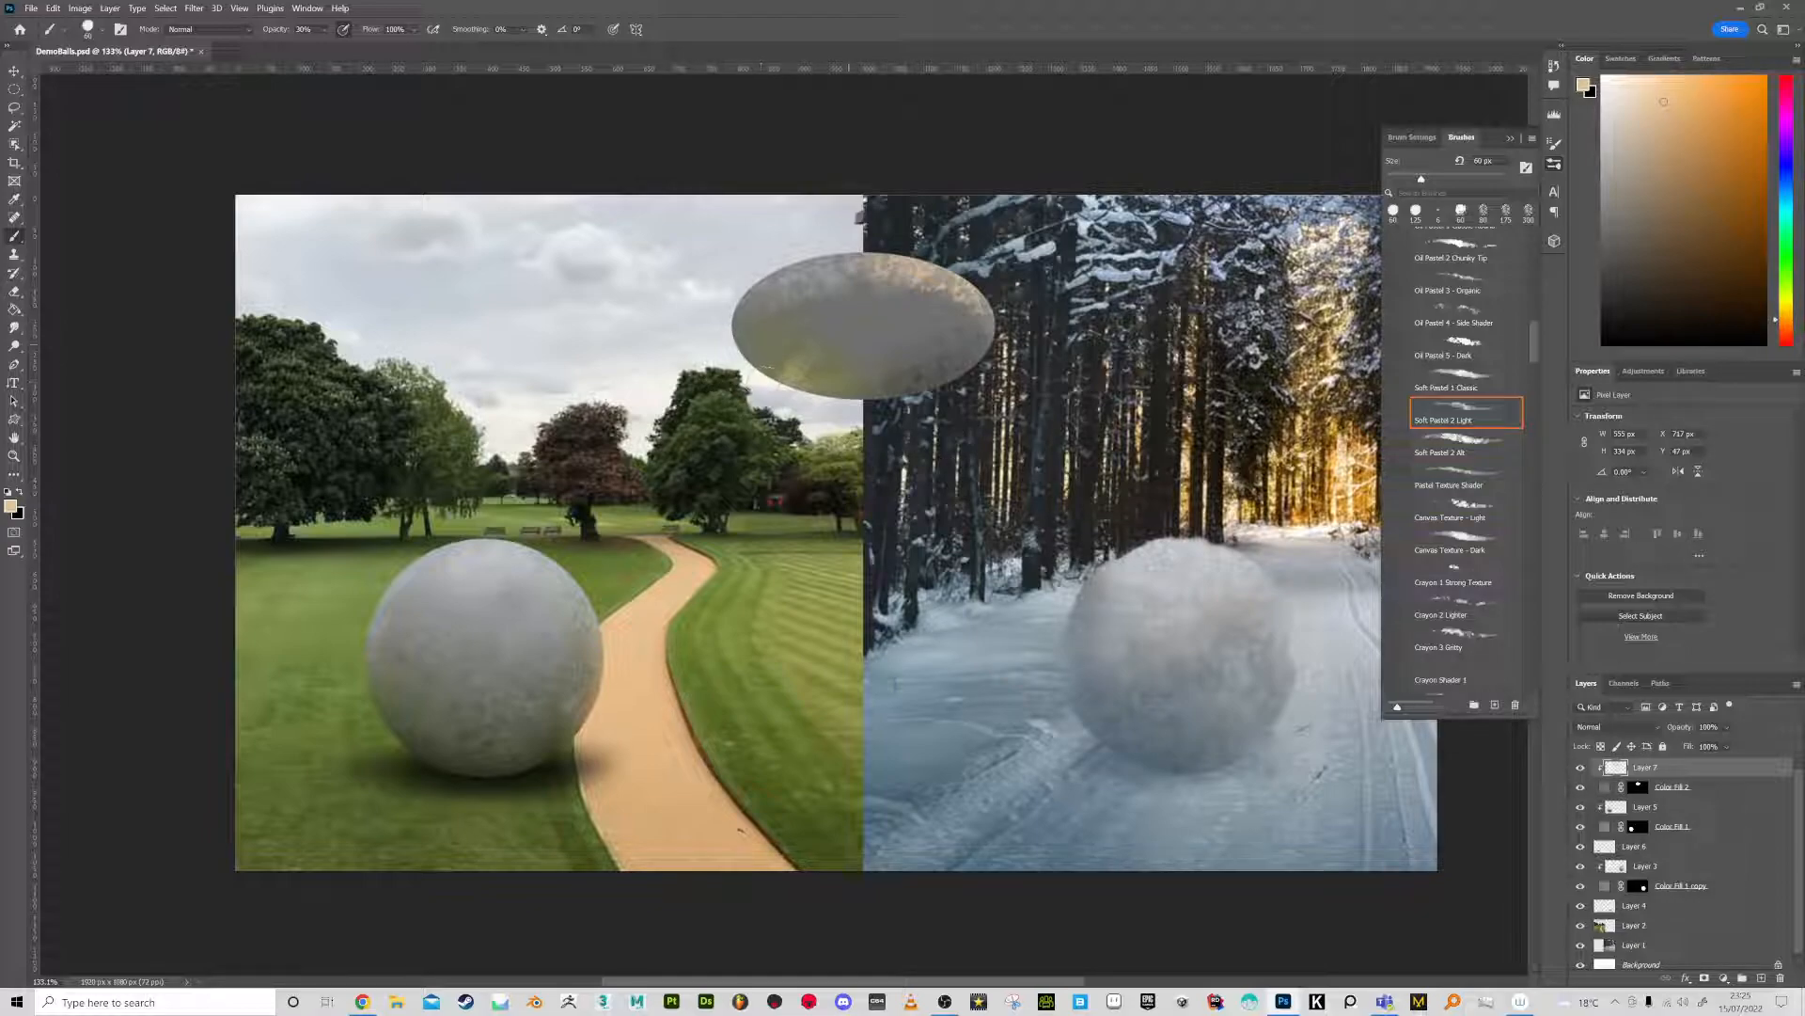
Move the ellipse and its clipped paint layer into the forest scene and shrink them to sit at the snowy track's far end
alt+click(726, 283)
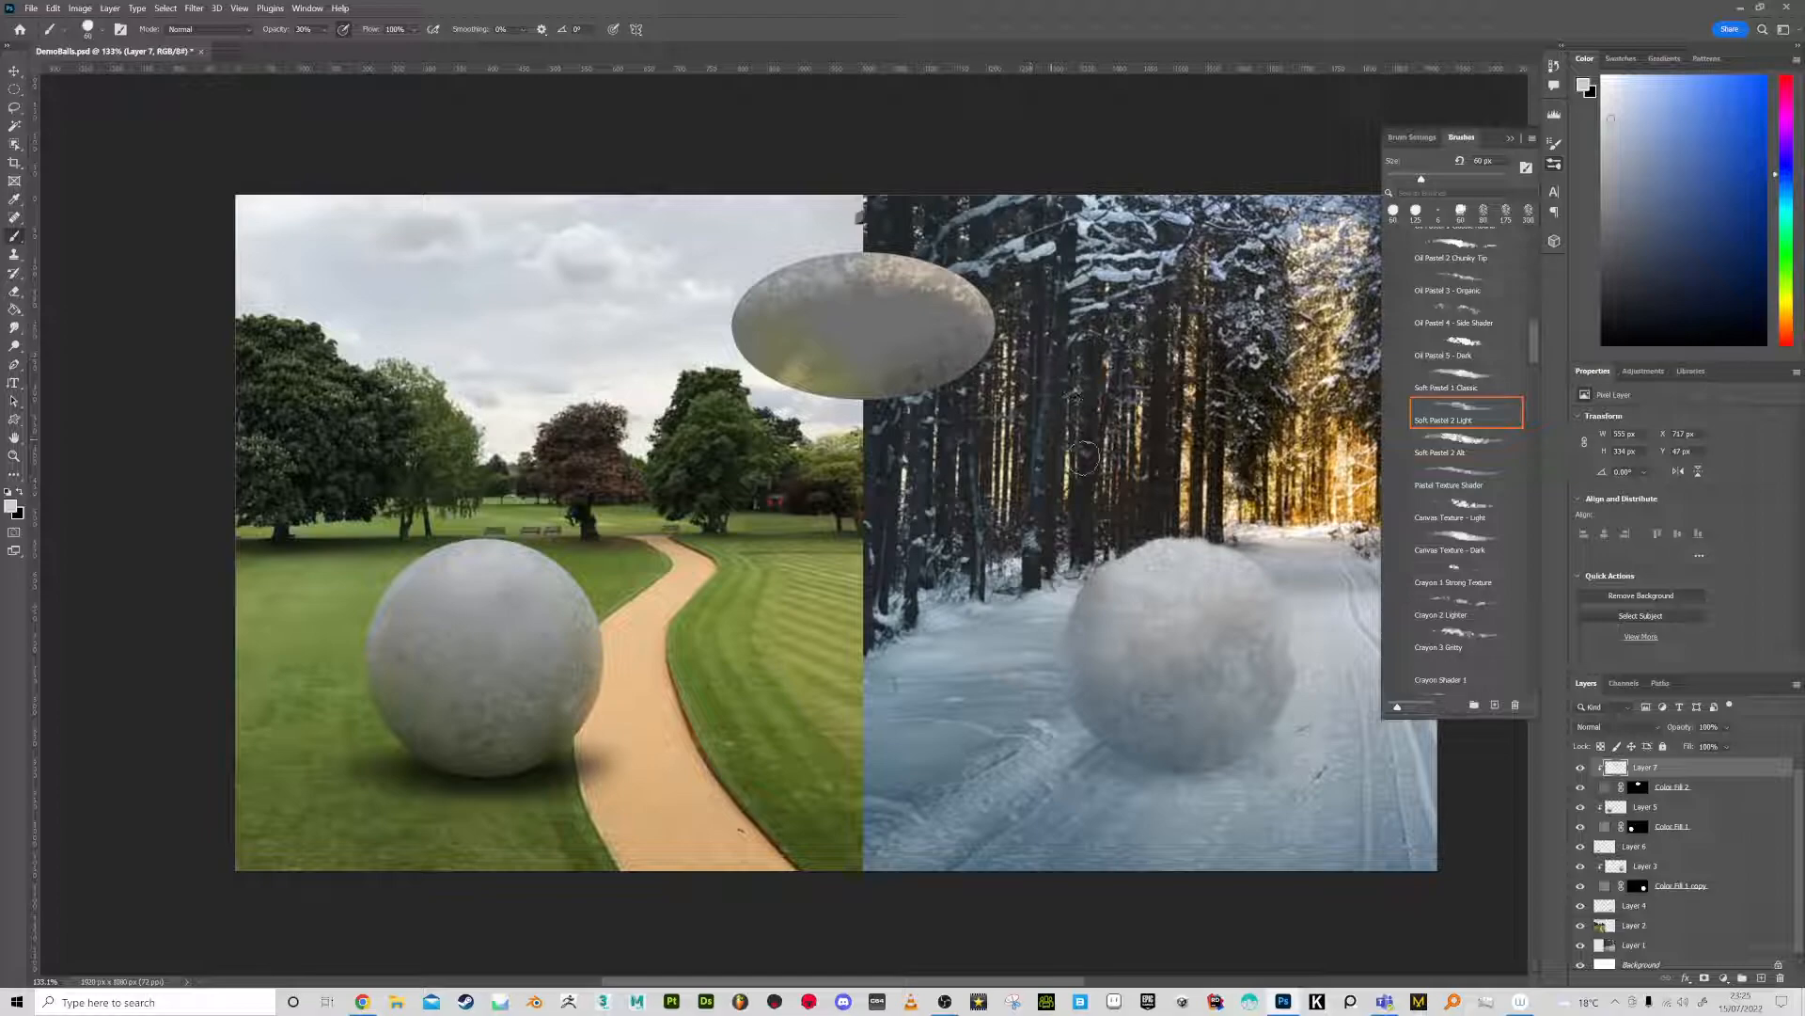
click(1641, 790)
click(14, 72)
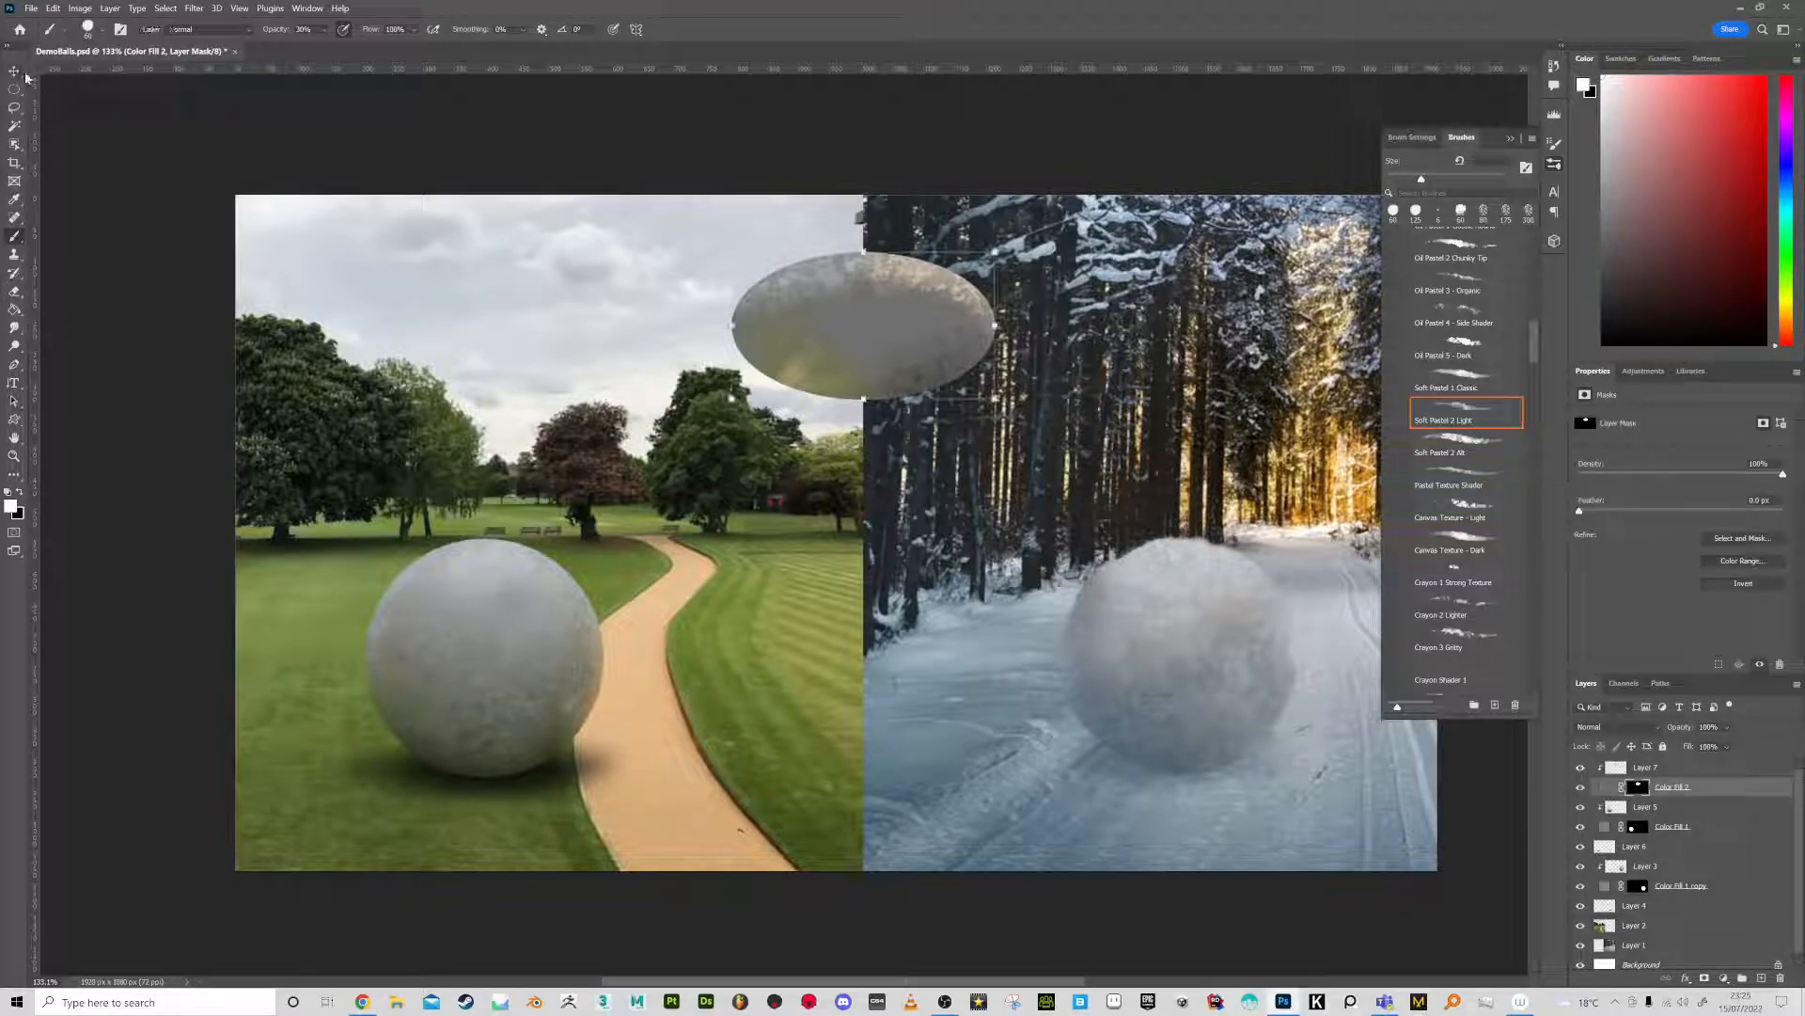
click(1665, 768)
drag(945, 339, 1299, 426)
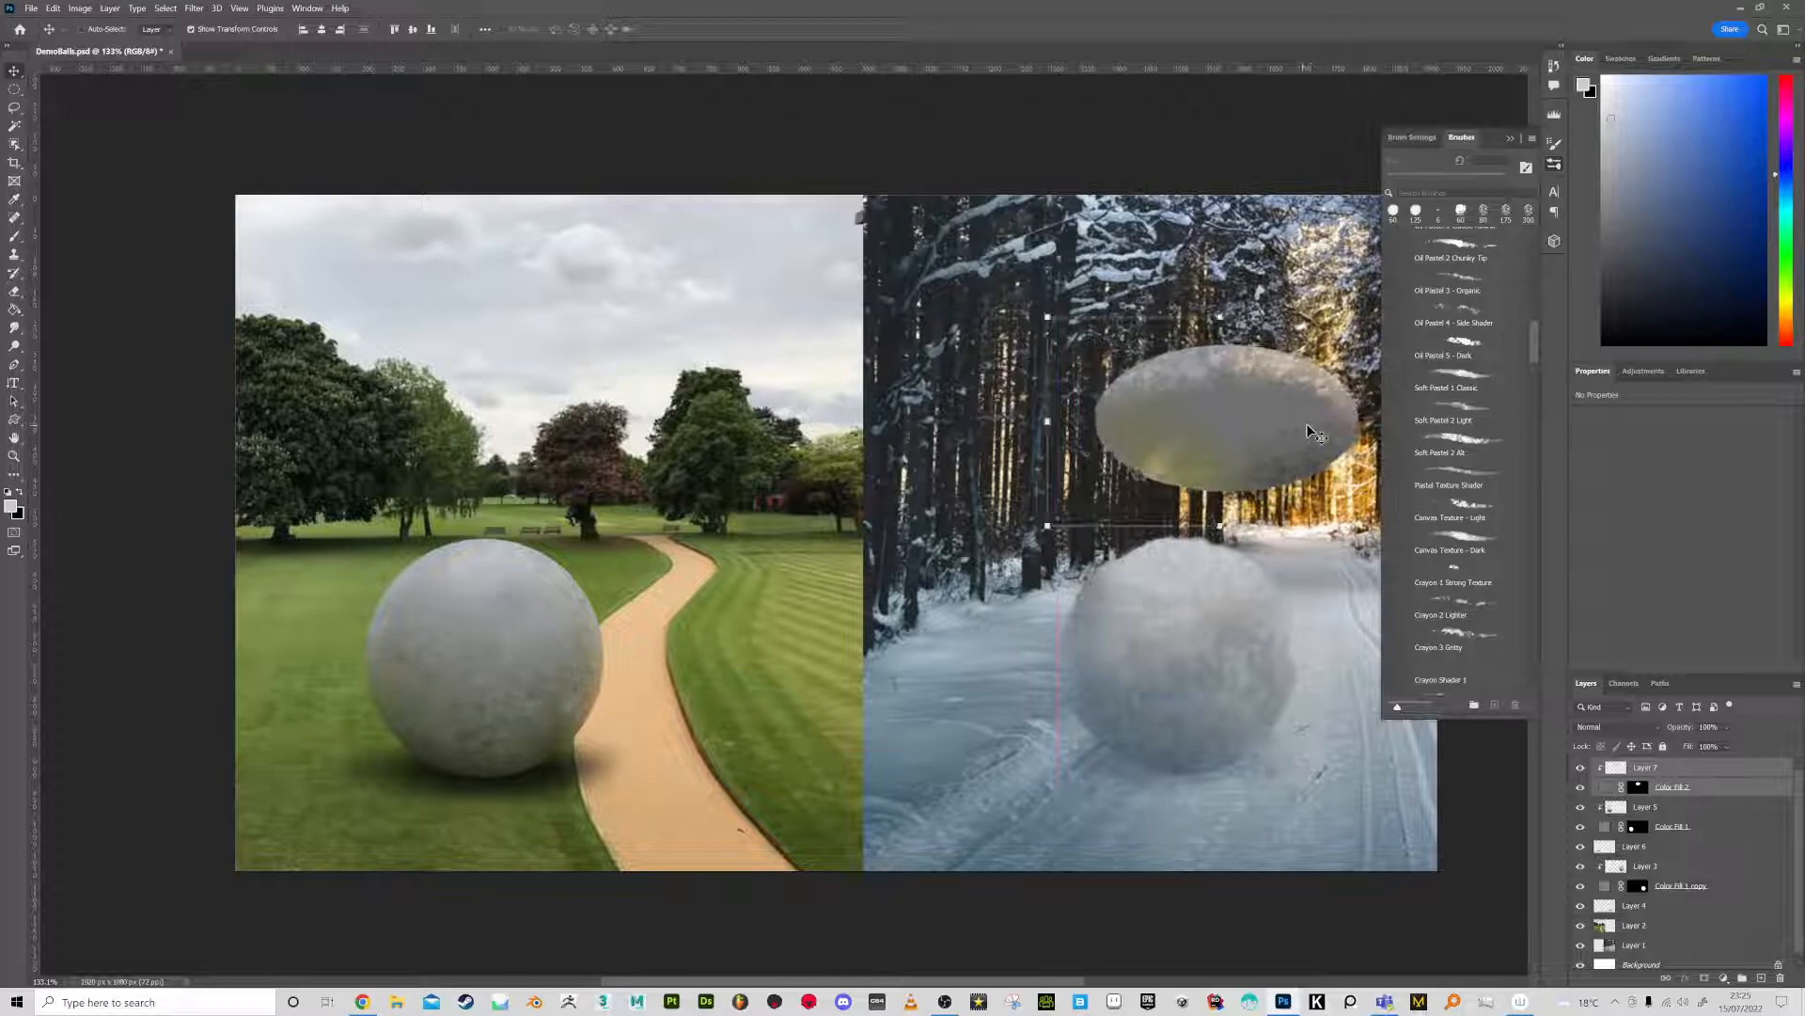
click(1512, 140)
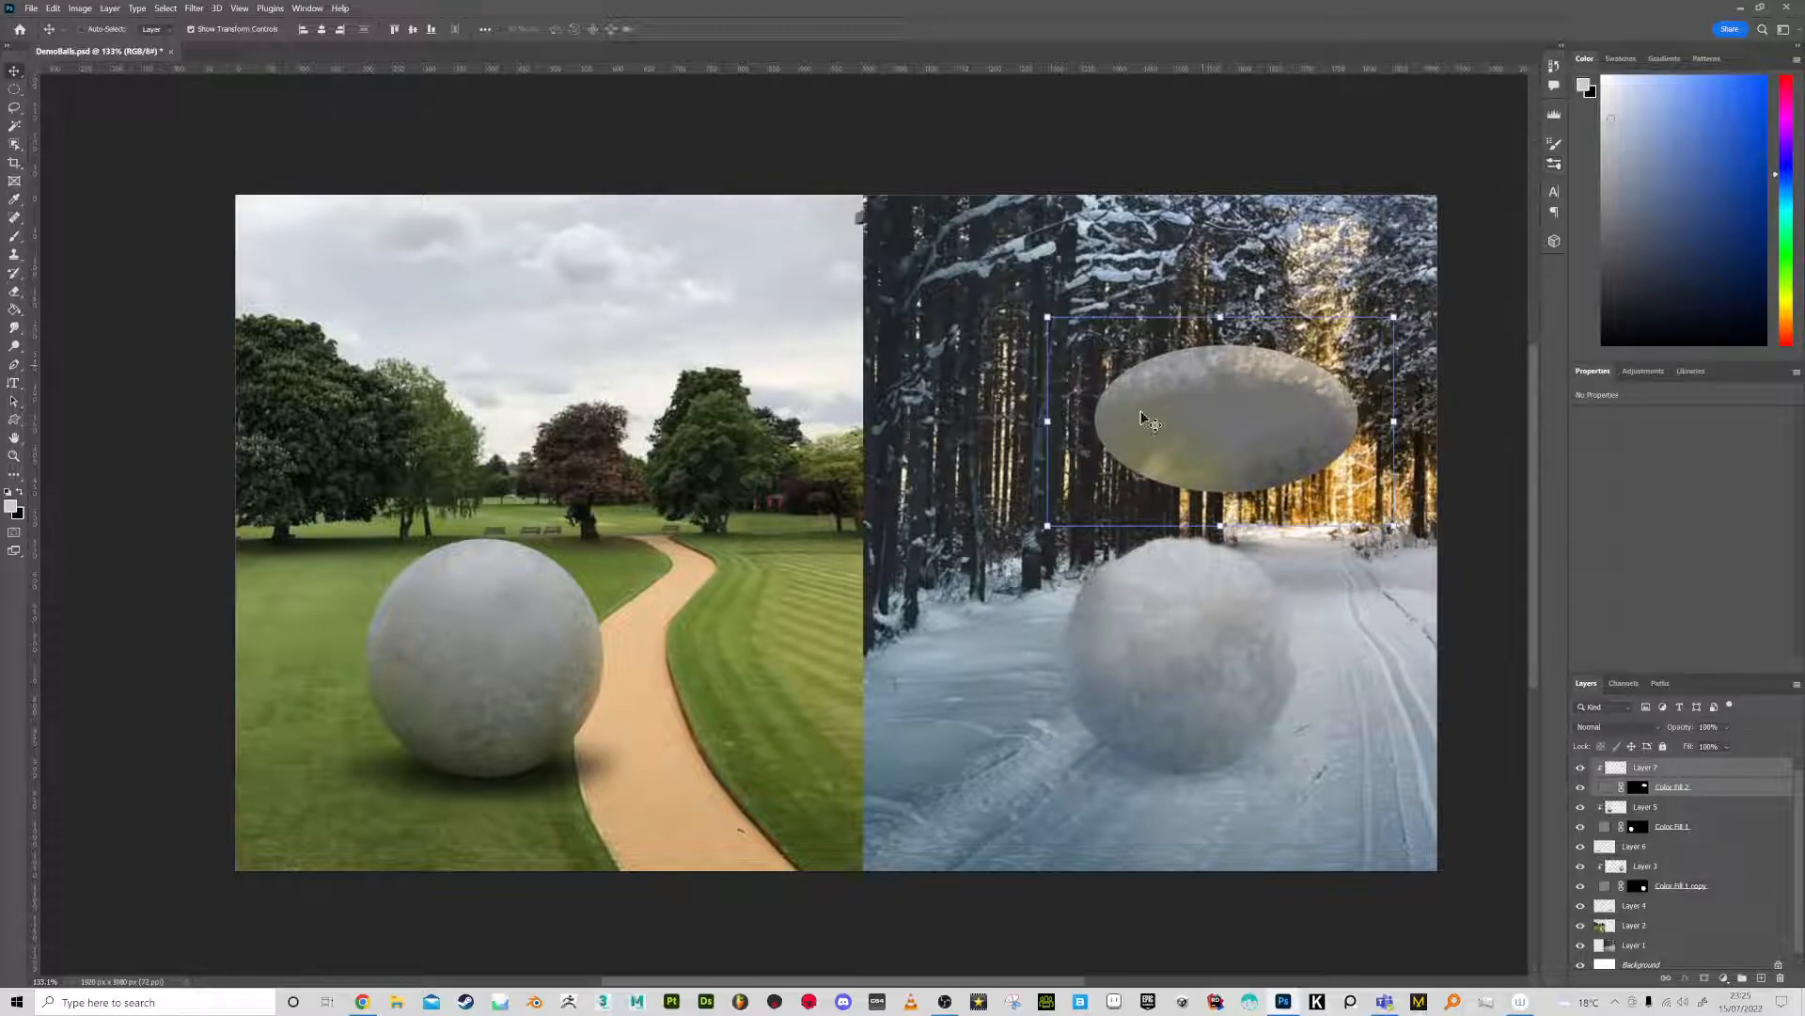
mouse_move(1047, 525)
mouse_down()
mouse_move(1293, 381)
mouse_move(1345, 512)
mouse_move(1327, 523)
mouse_move(1363, 491)
mouse_move(1318, 520)
mouse_up()
key(Return)
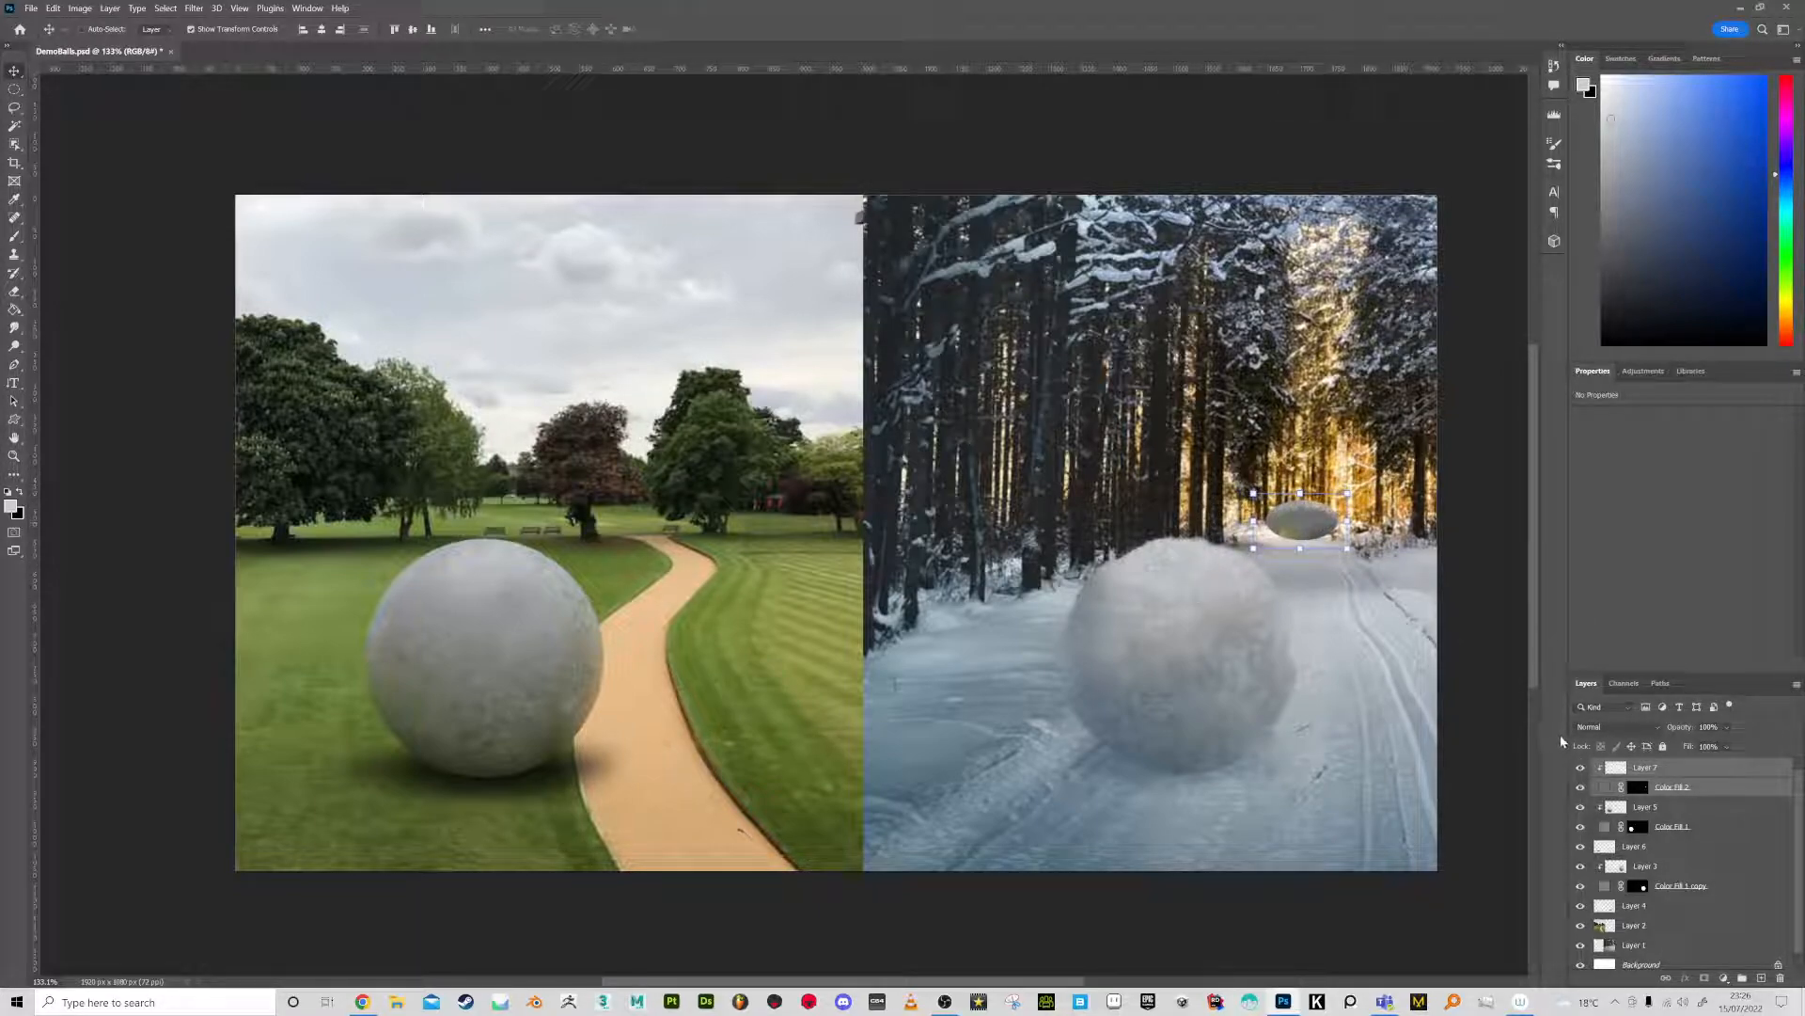
Paint the small ellipse's park-facing side on Layer 7 with a pale tone sampled from the snow beside it
click(1619, 770)
key(b)
alt+click(1265, 522)
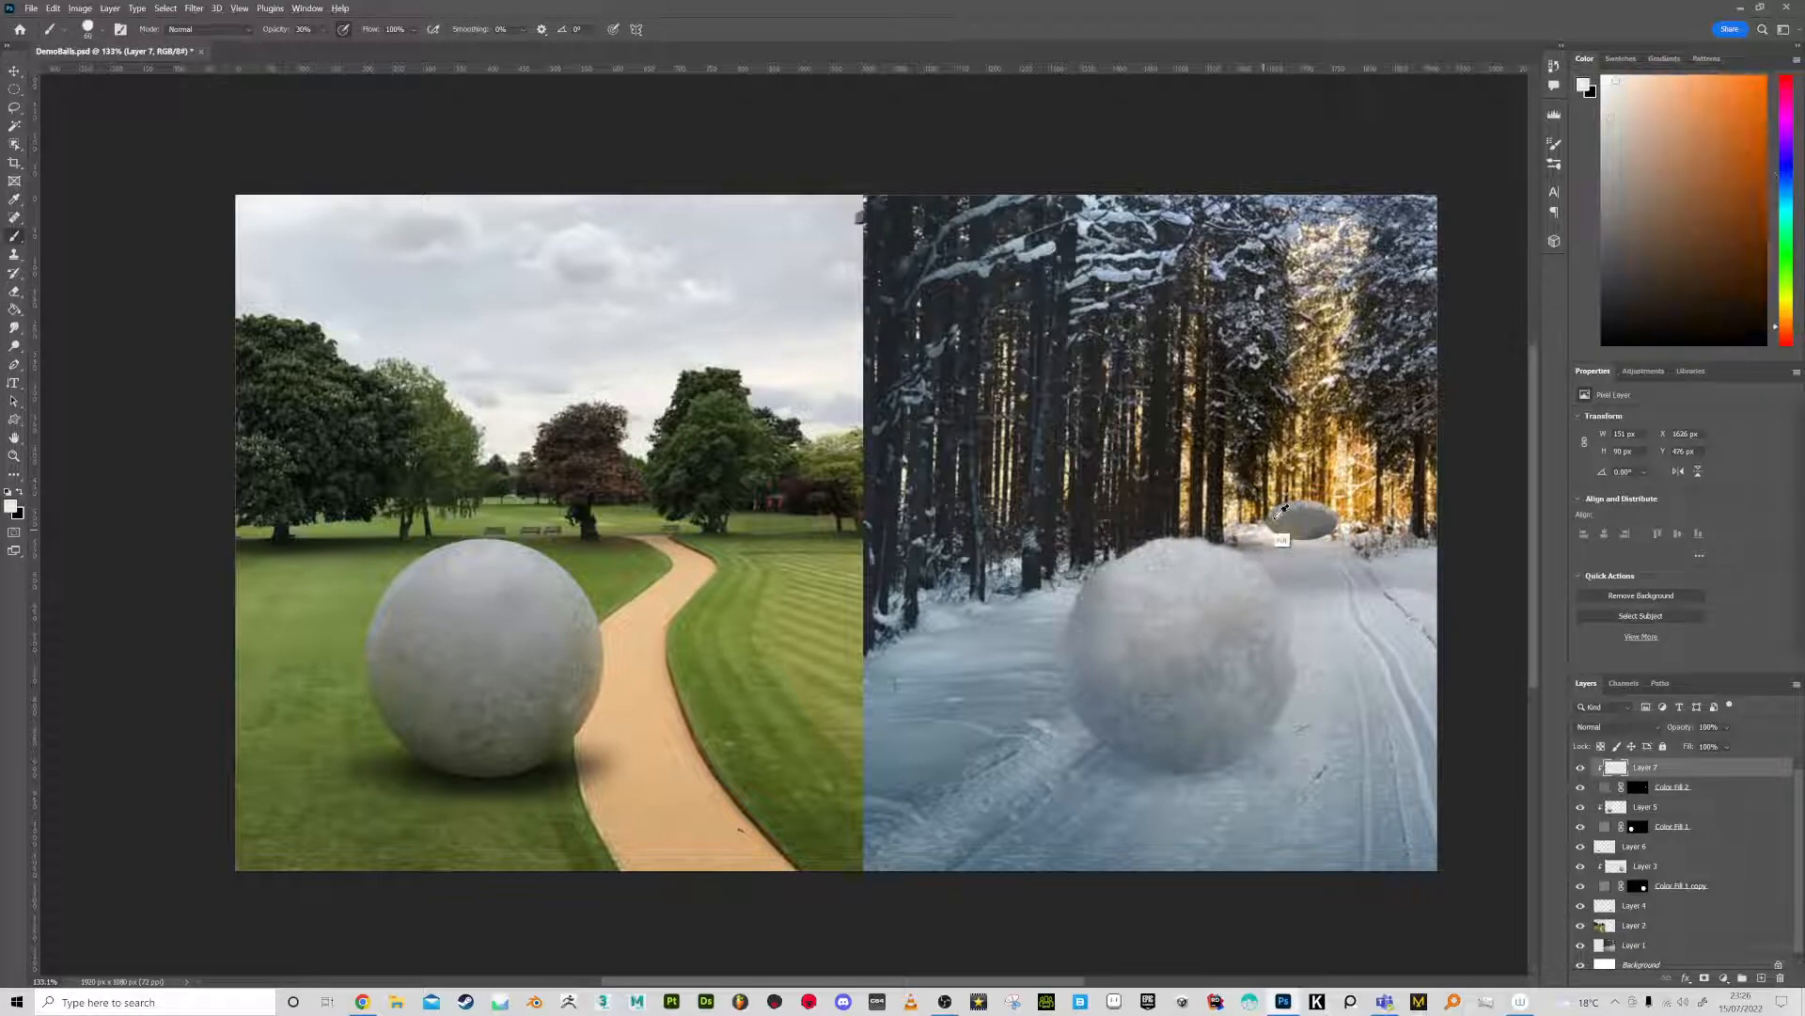
drag(1258, 513, 1285, 508)
Blend the ellipse's park-facing side with the 60 px Soft Round brush and a cream tone sampled from the forest sunlight
alt+click(1345, 502)
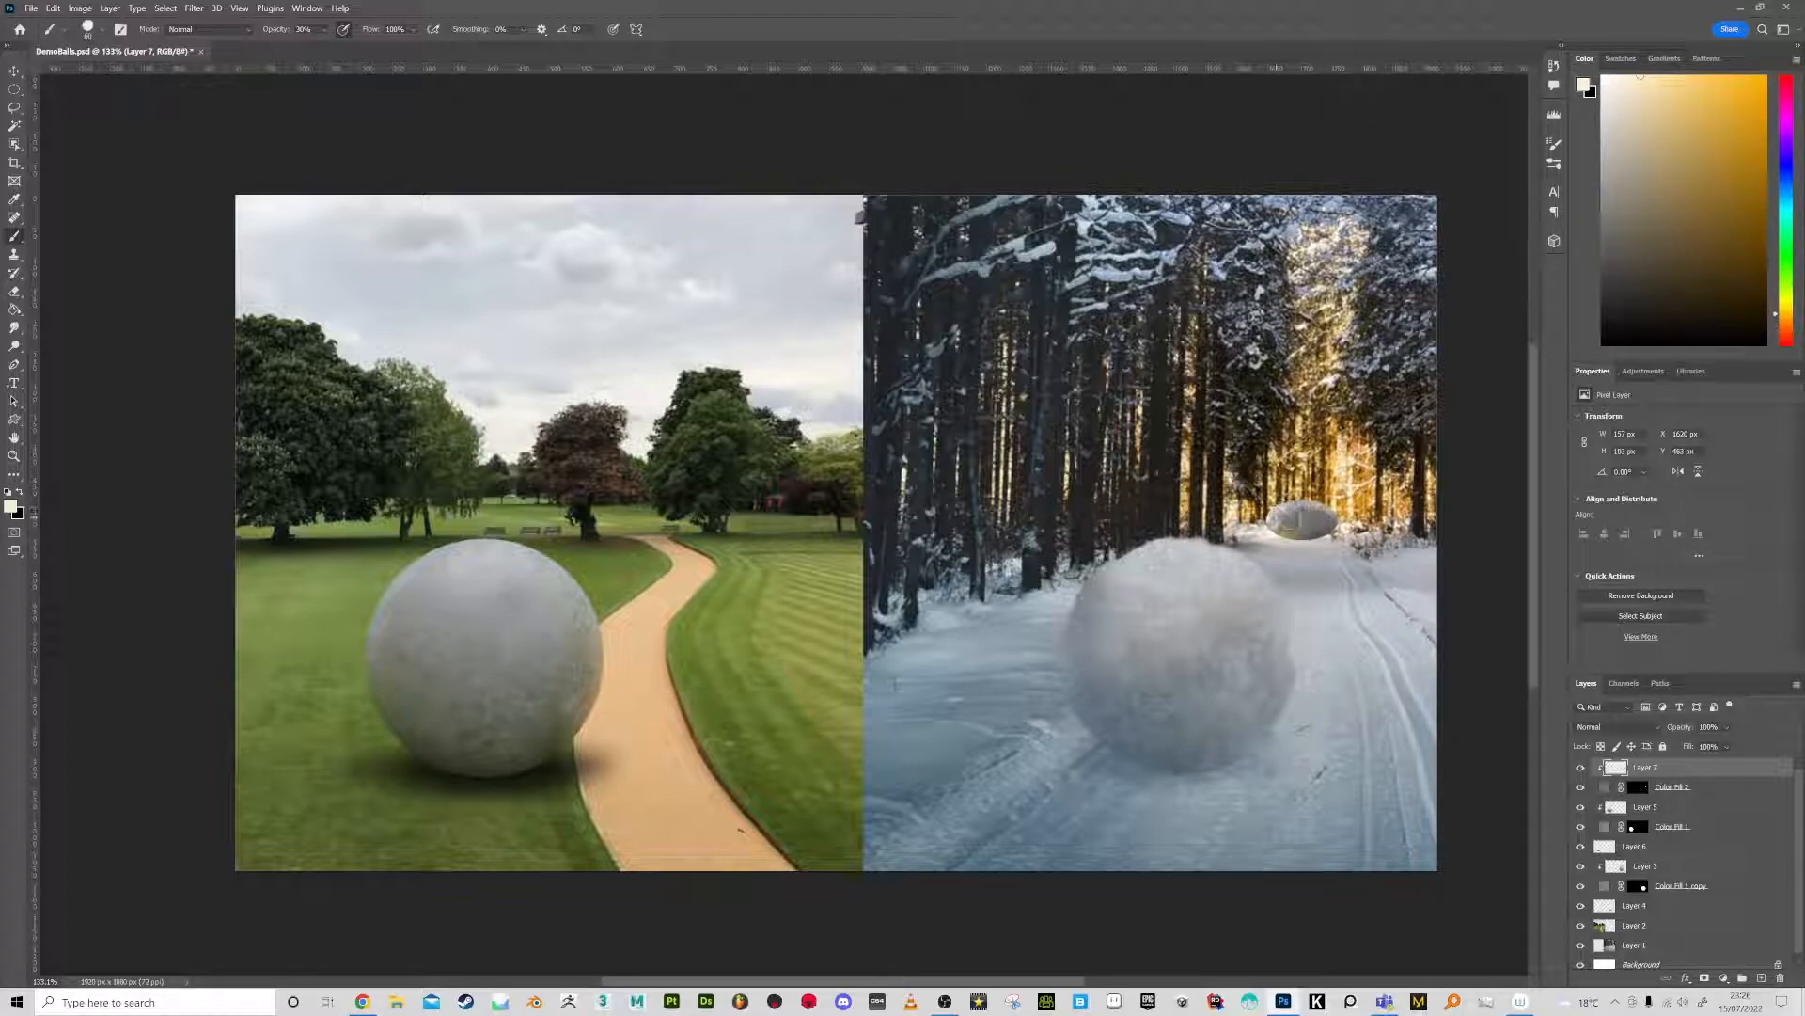
right_click(1453, 551)
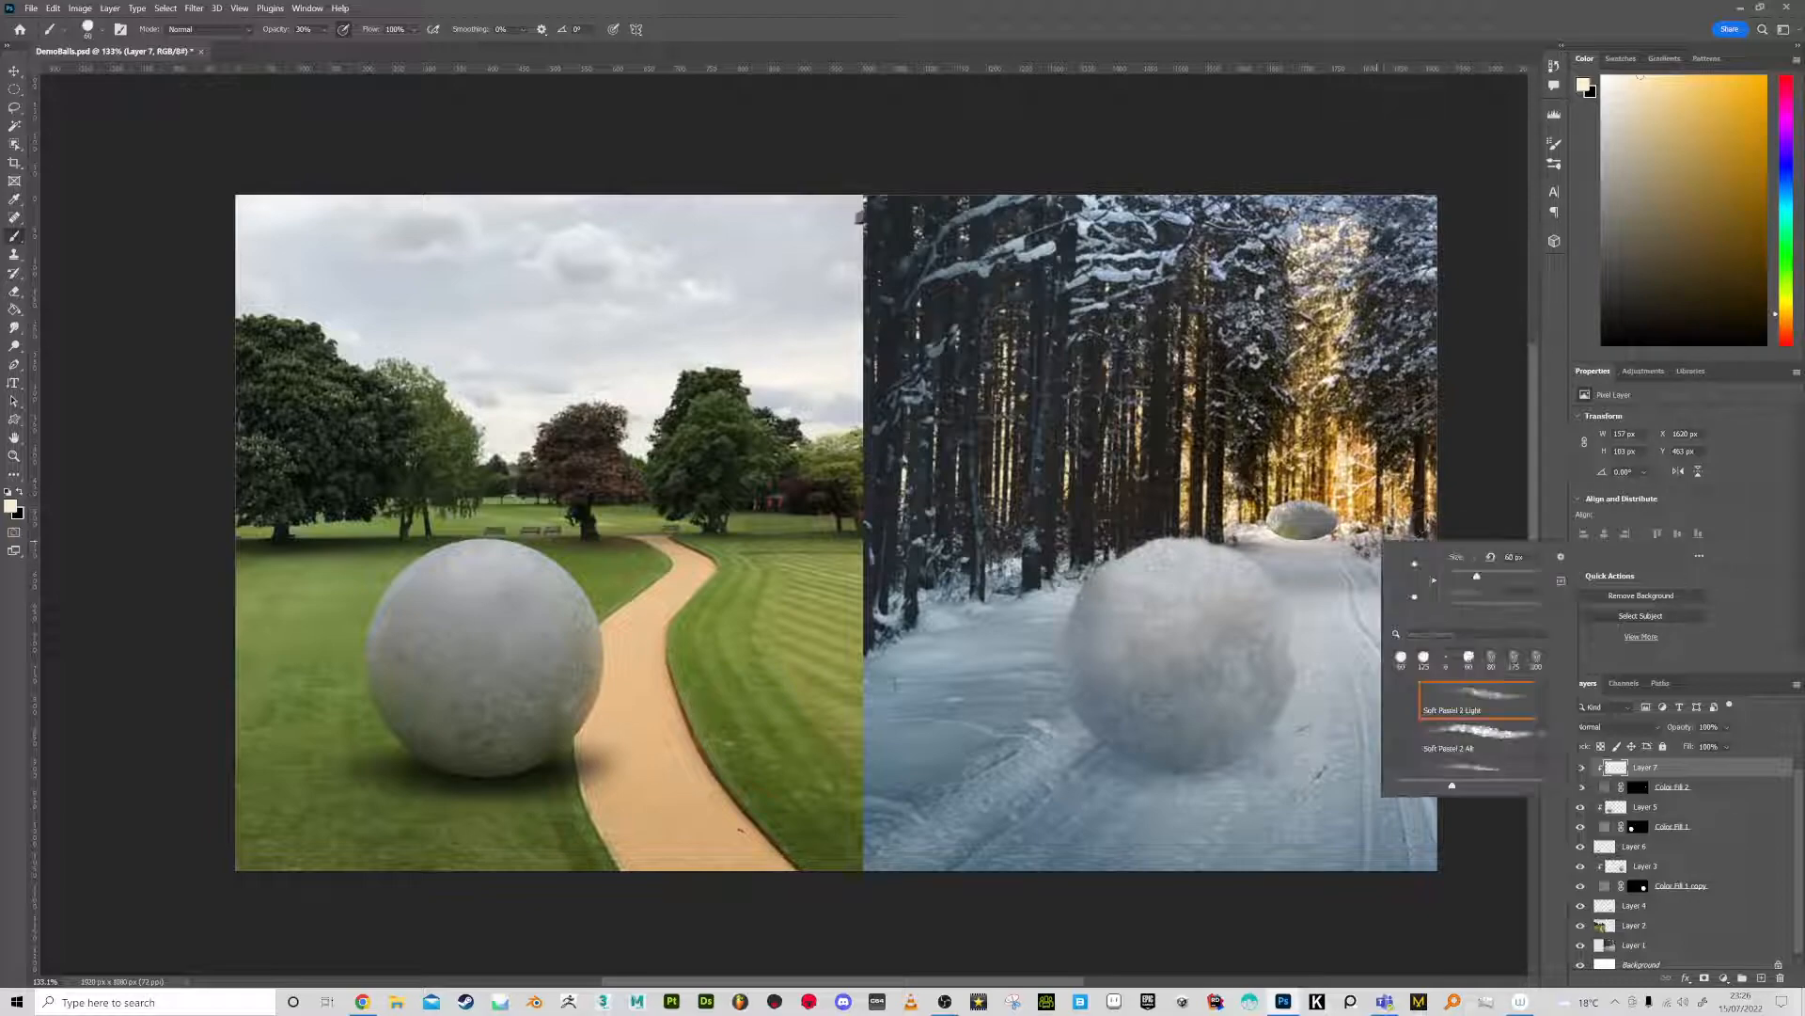
click(1528, 423)
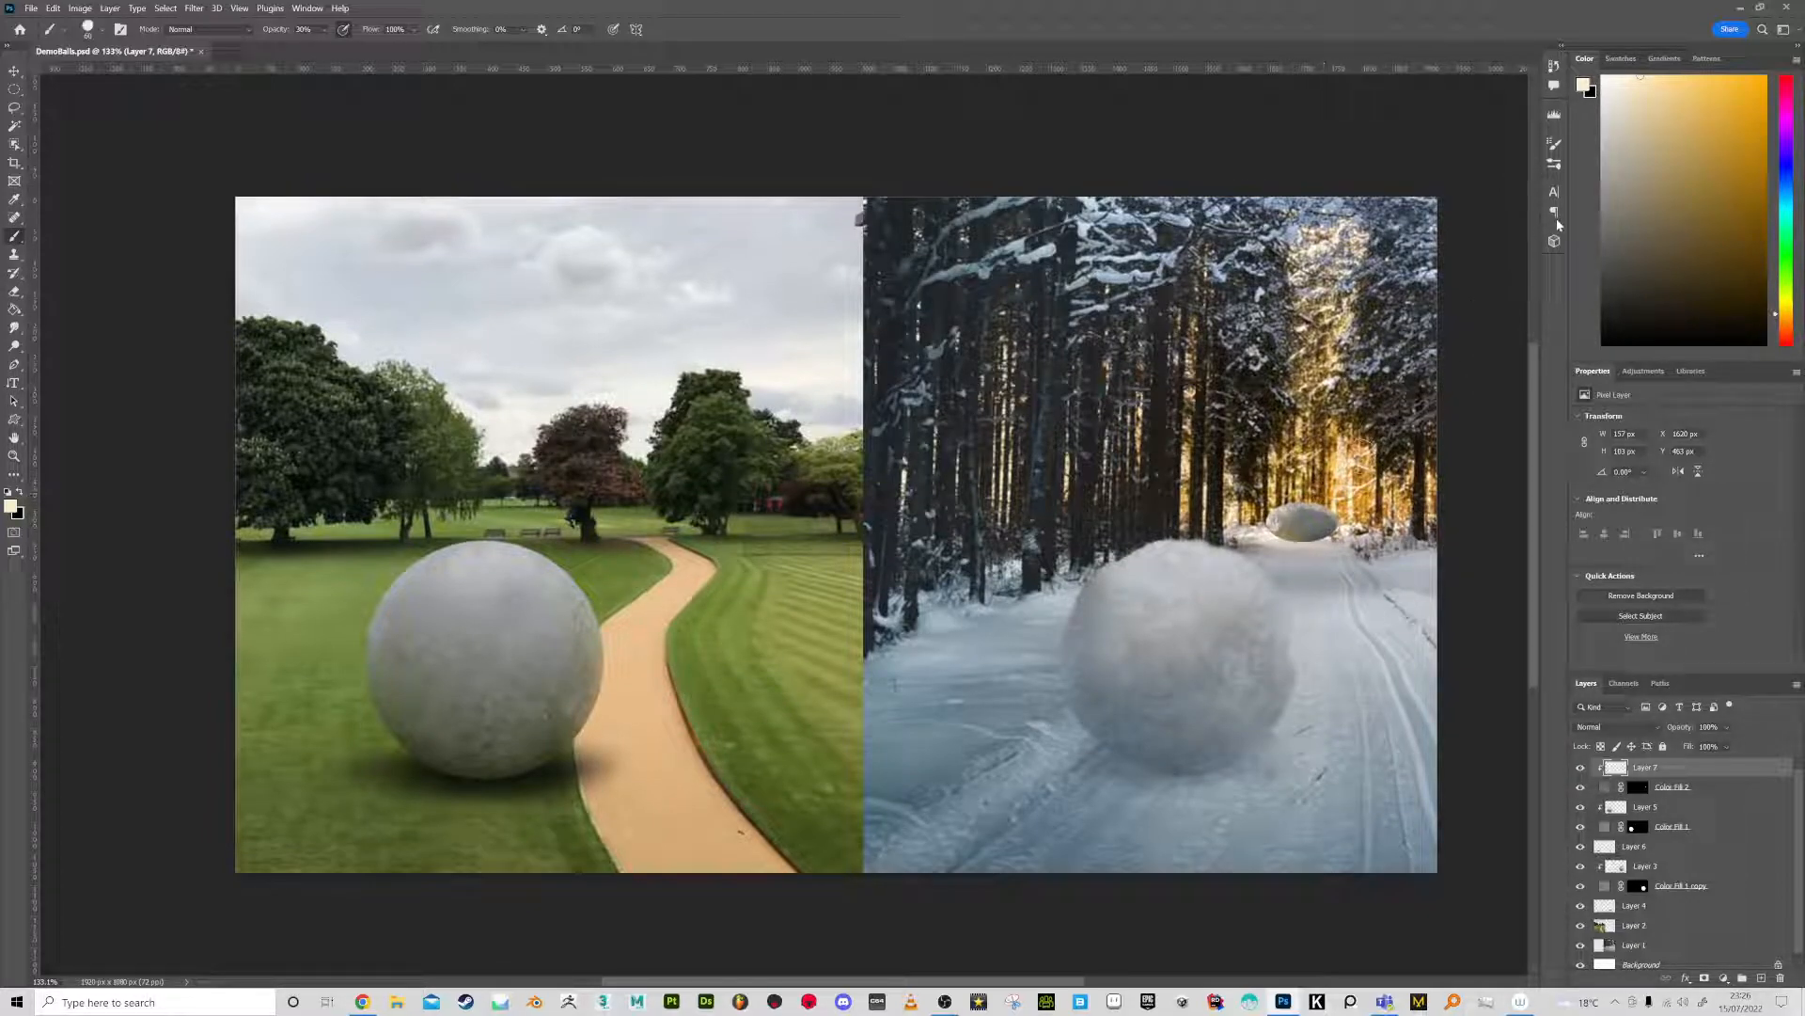
click(1555, 165)
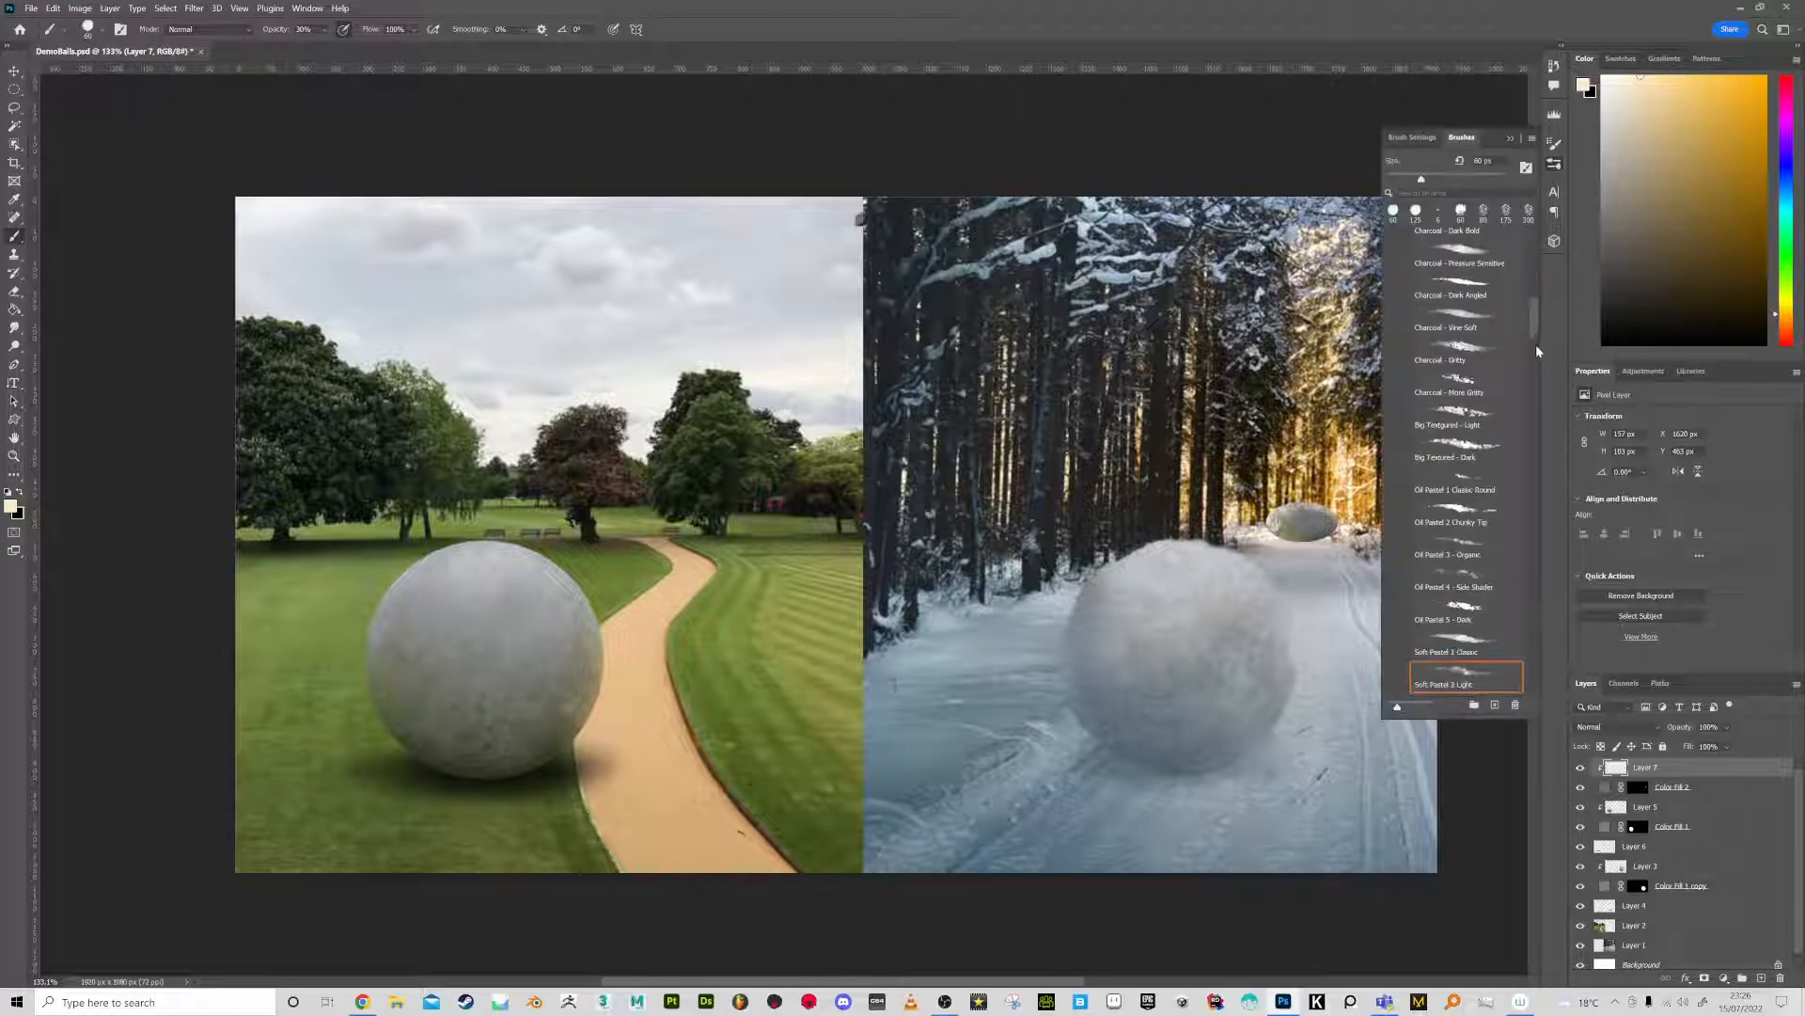
click(1476, 271)
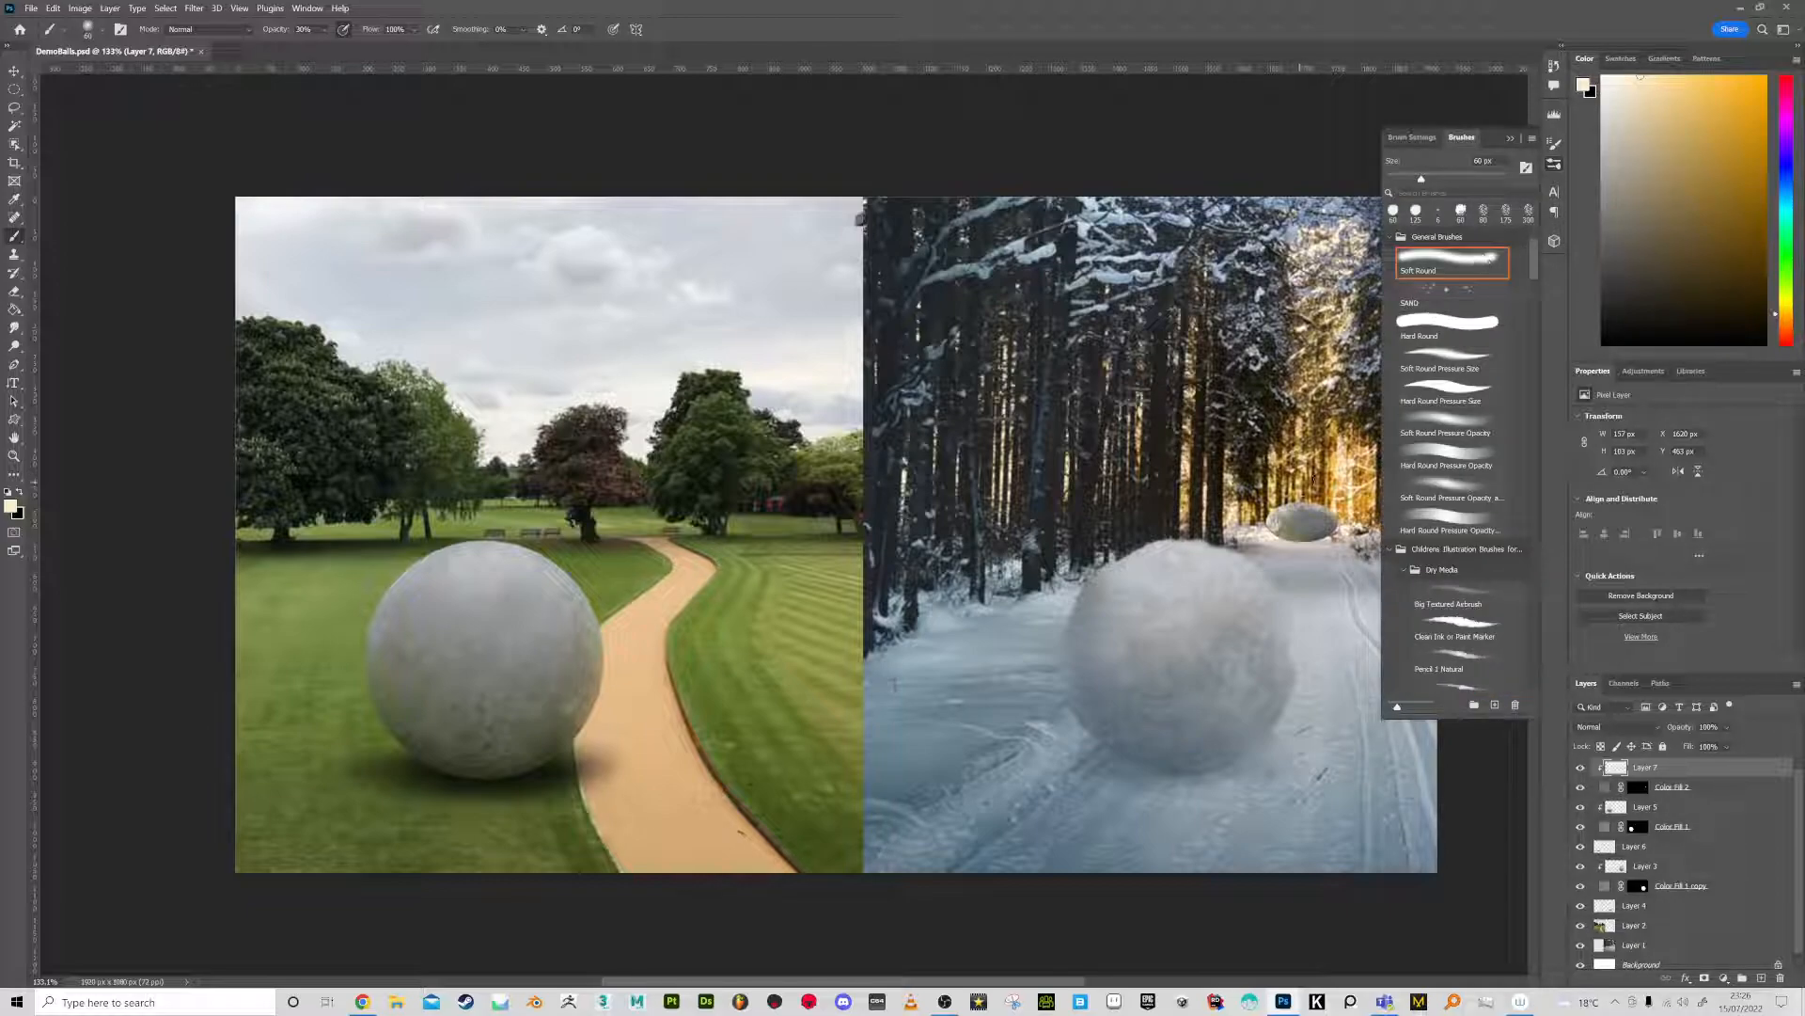
drag(1280, 530, 1277, 505)
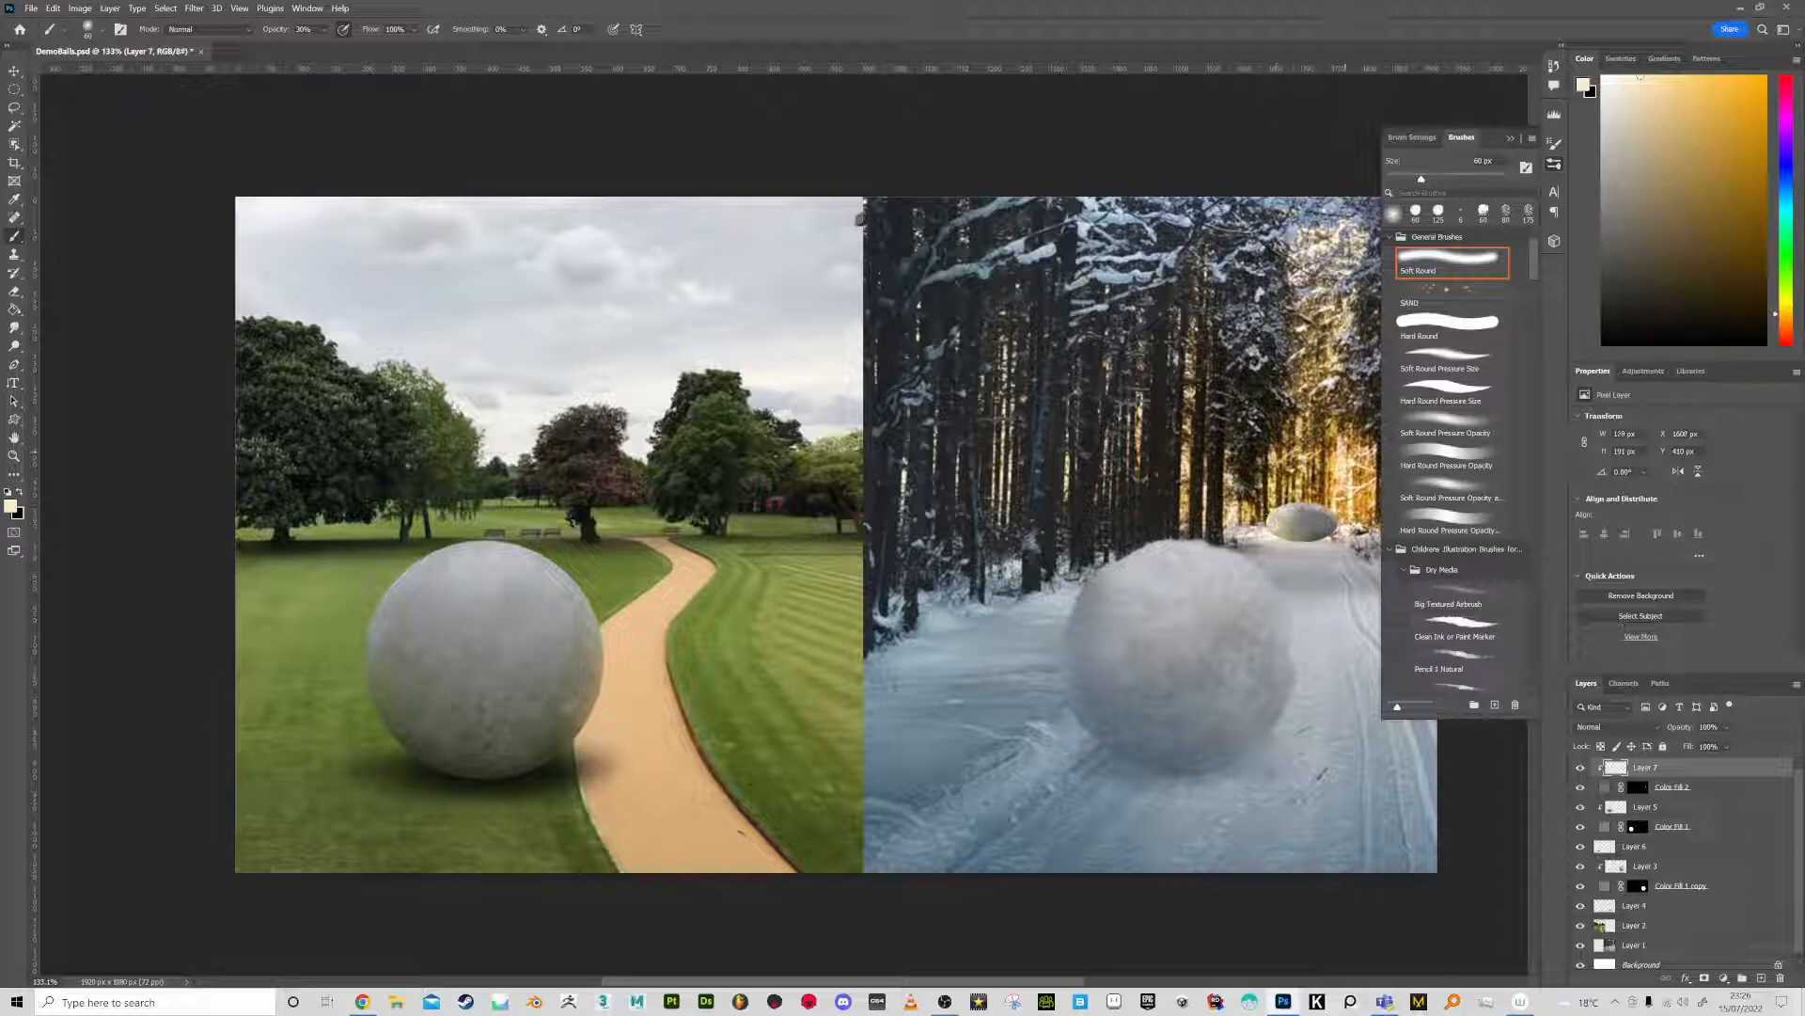
click(1512, 139)
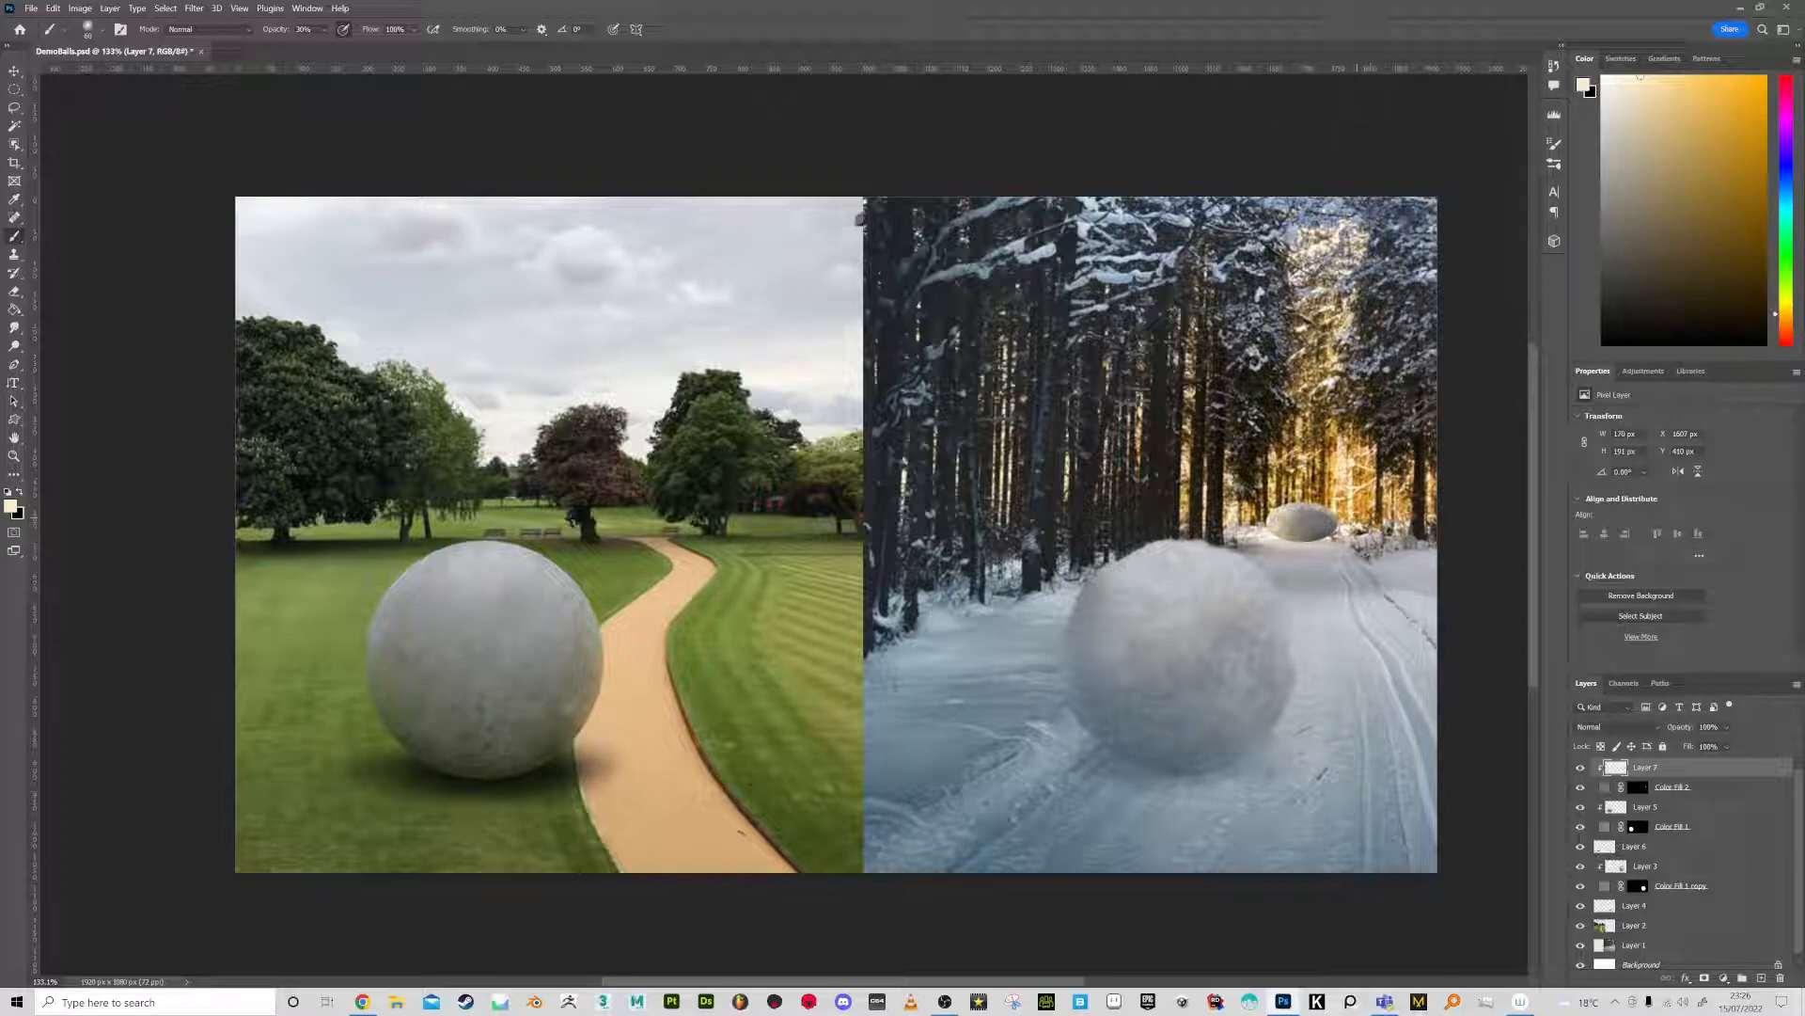
Shade the ellipse's far side and underside with tones sampled from the surrounding snow, frosted branches and sunlit gap
alt+click(1374, 533)
drag(1337, 523, 1340, 514)
alt+click(1359, 529)
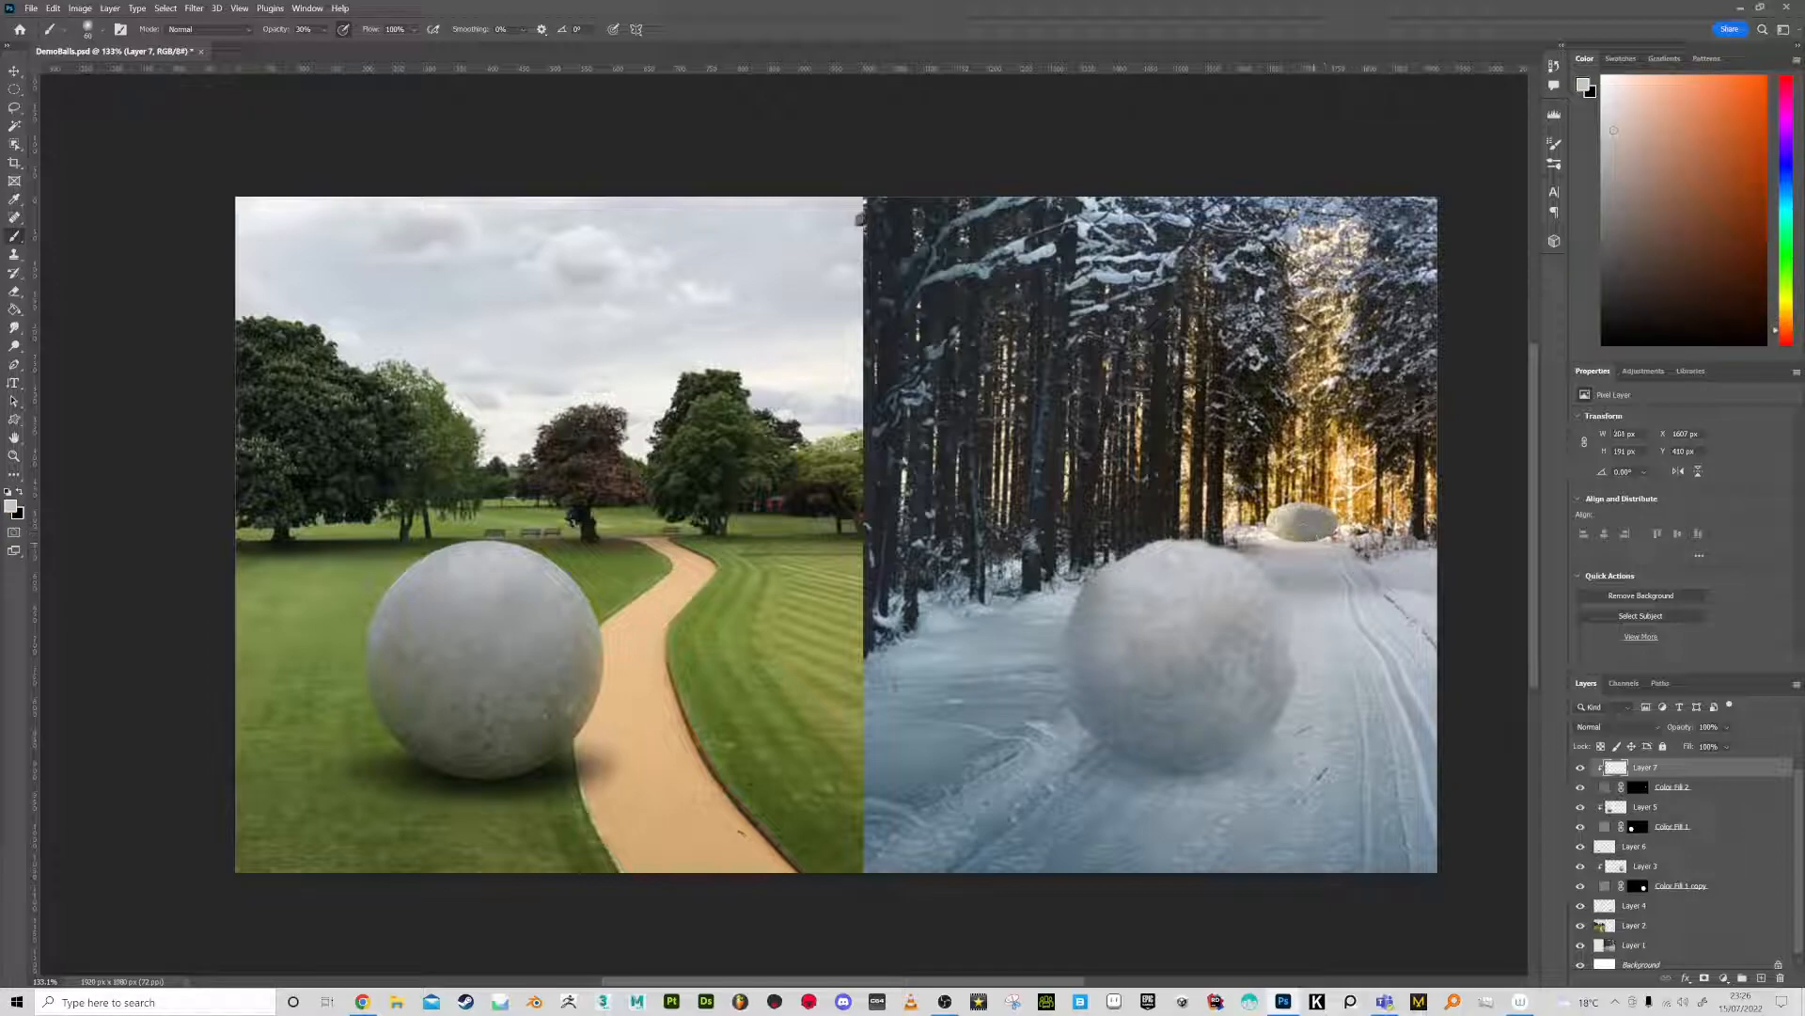
alt+click(1312, 547)
drag(1321, 540, 1292, 543)
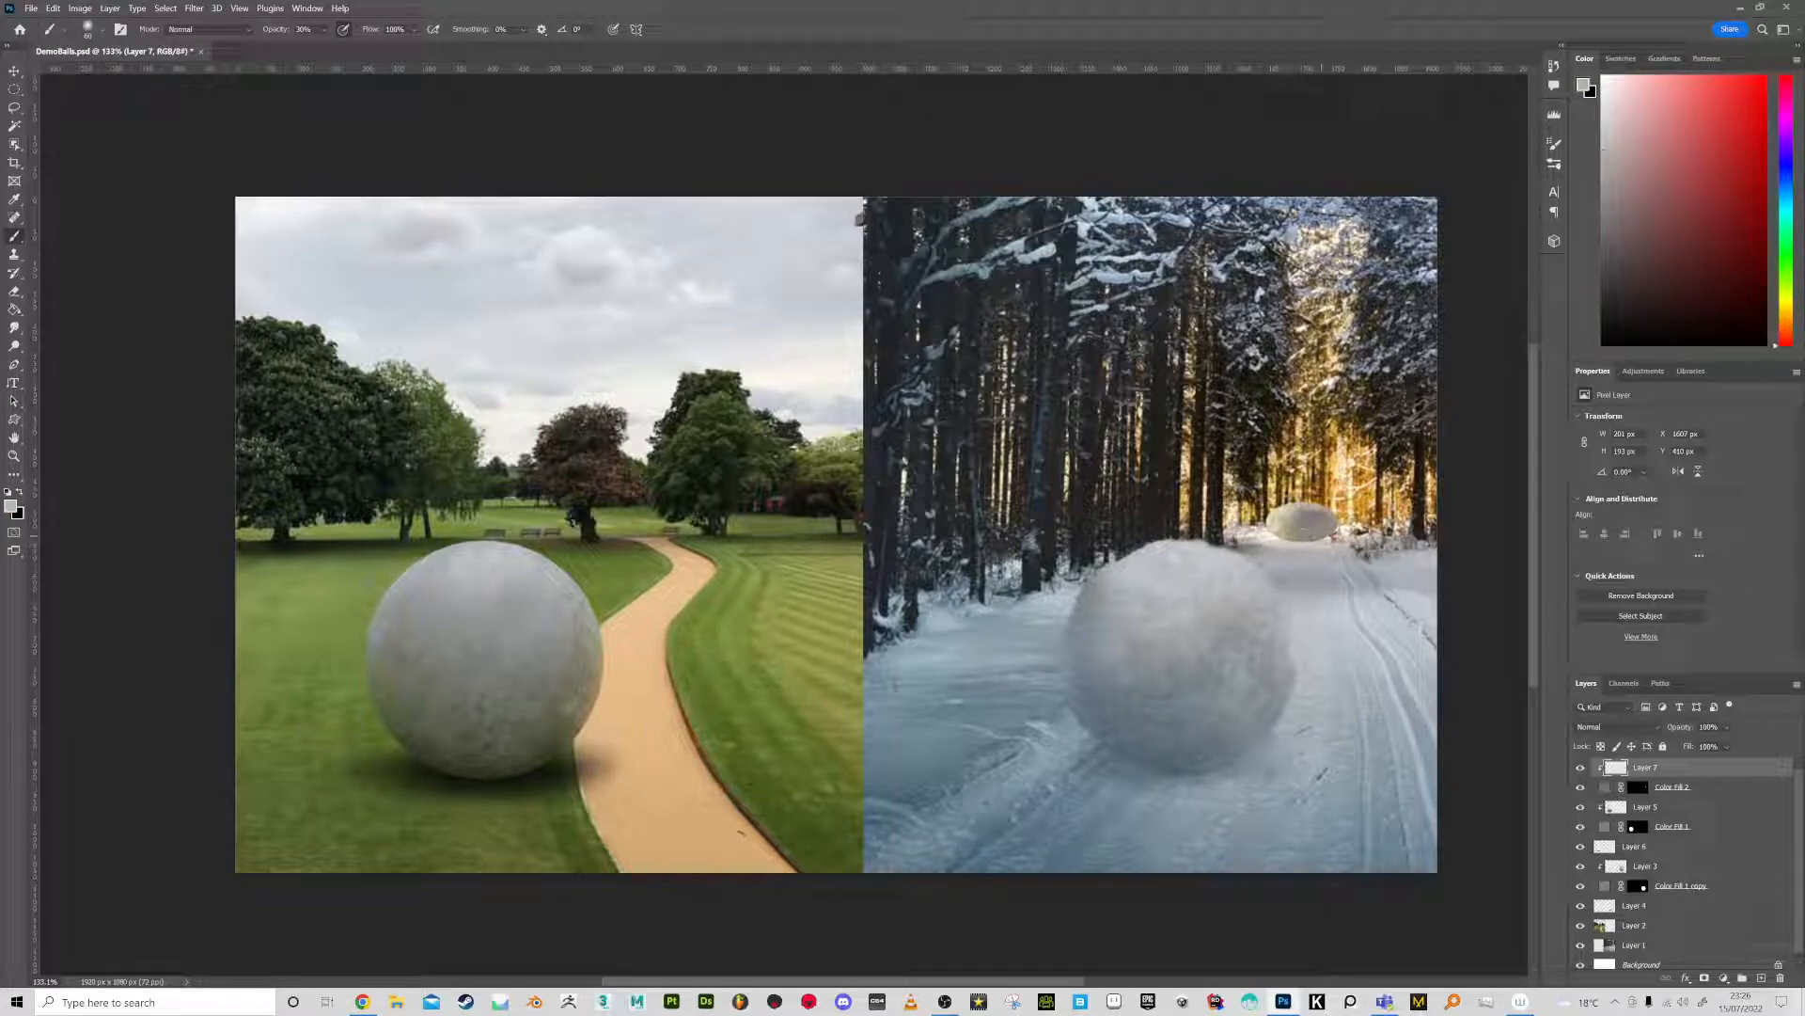
alt+click(1326, 533)
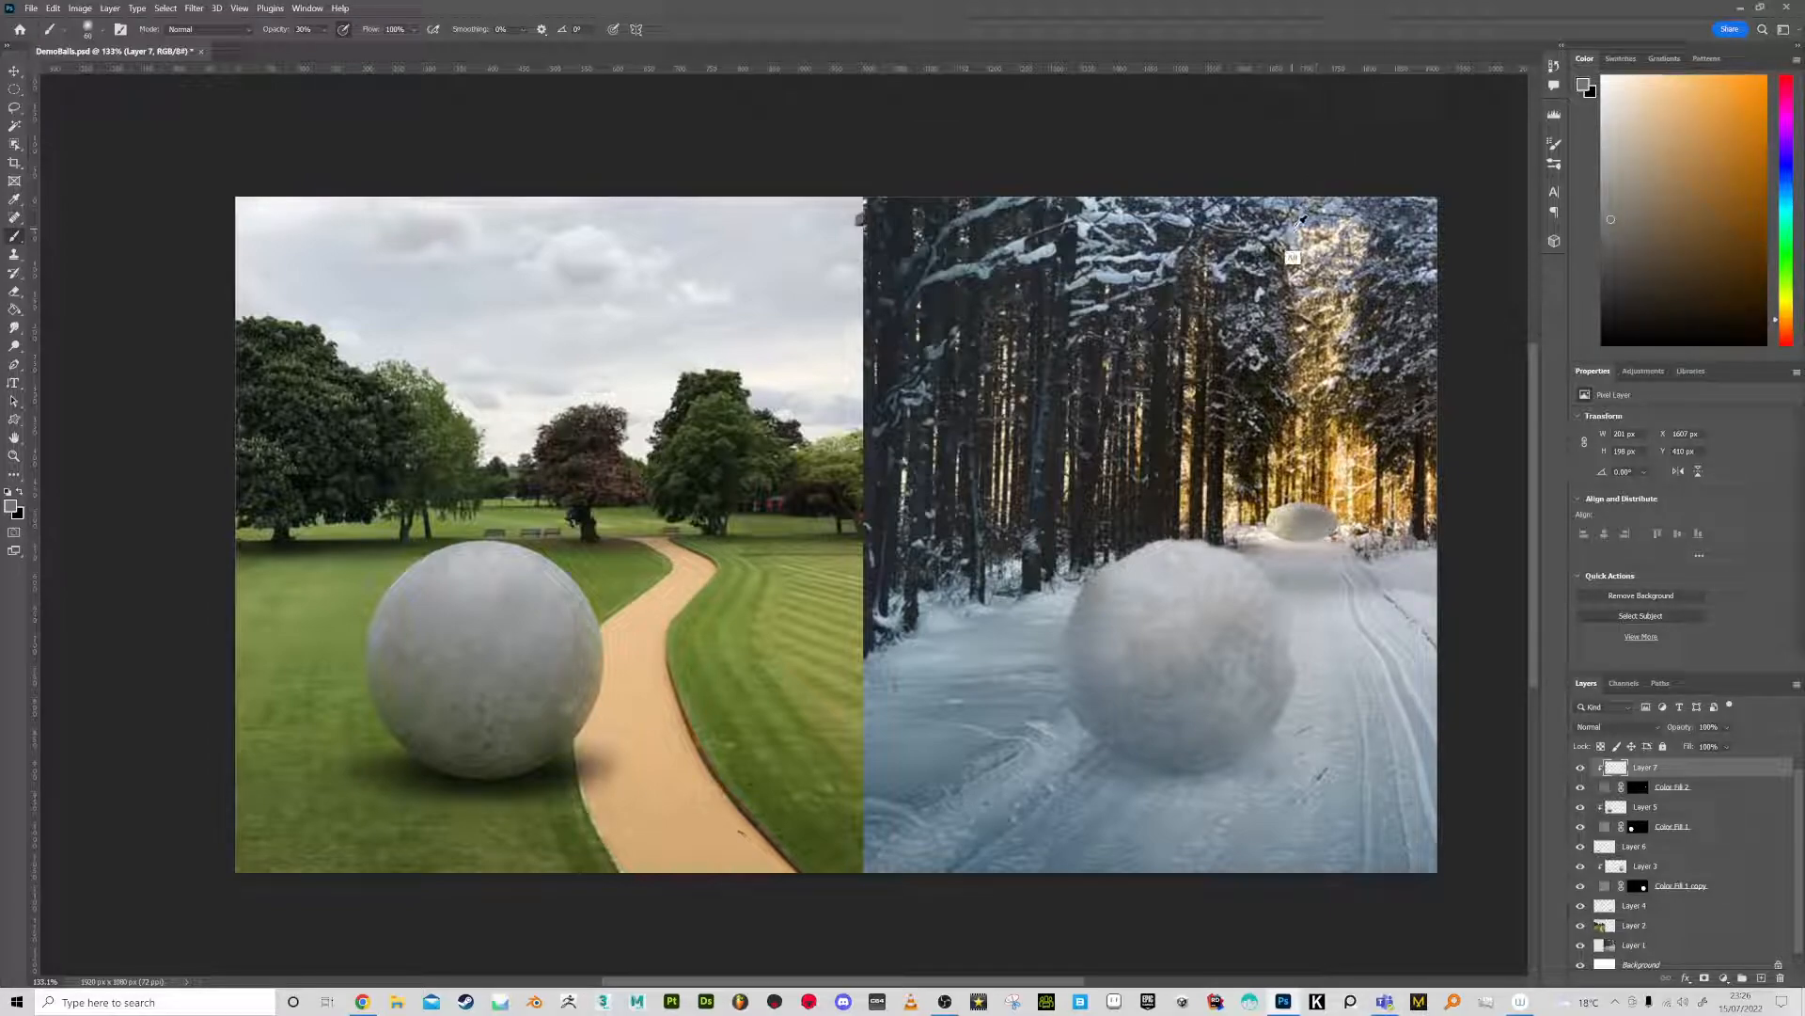
alt+click(1309, 273)
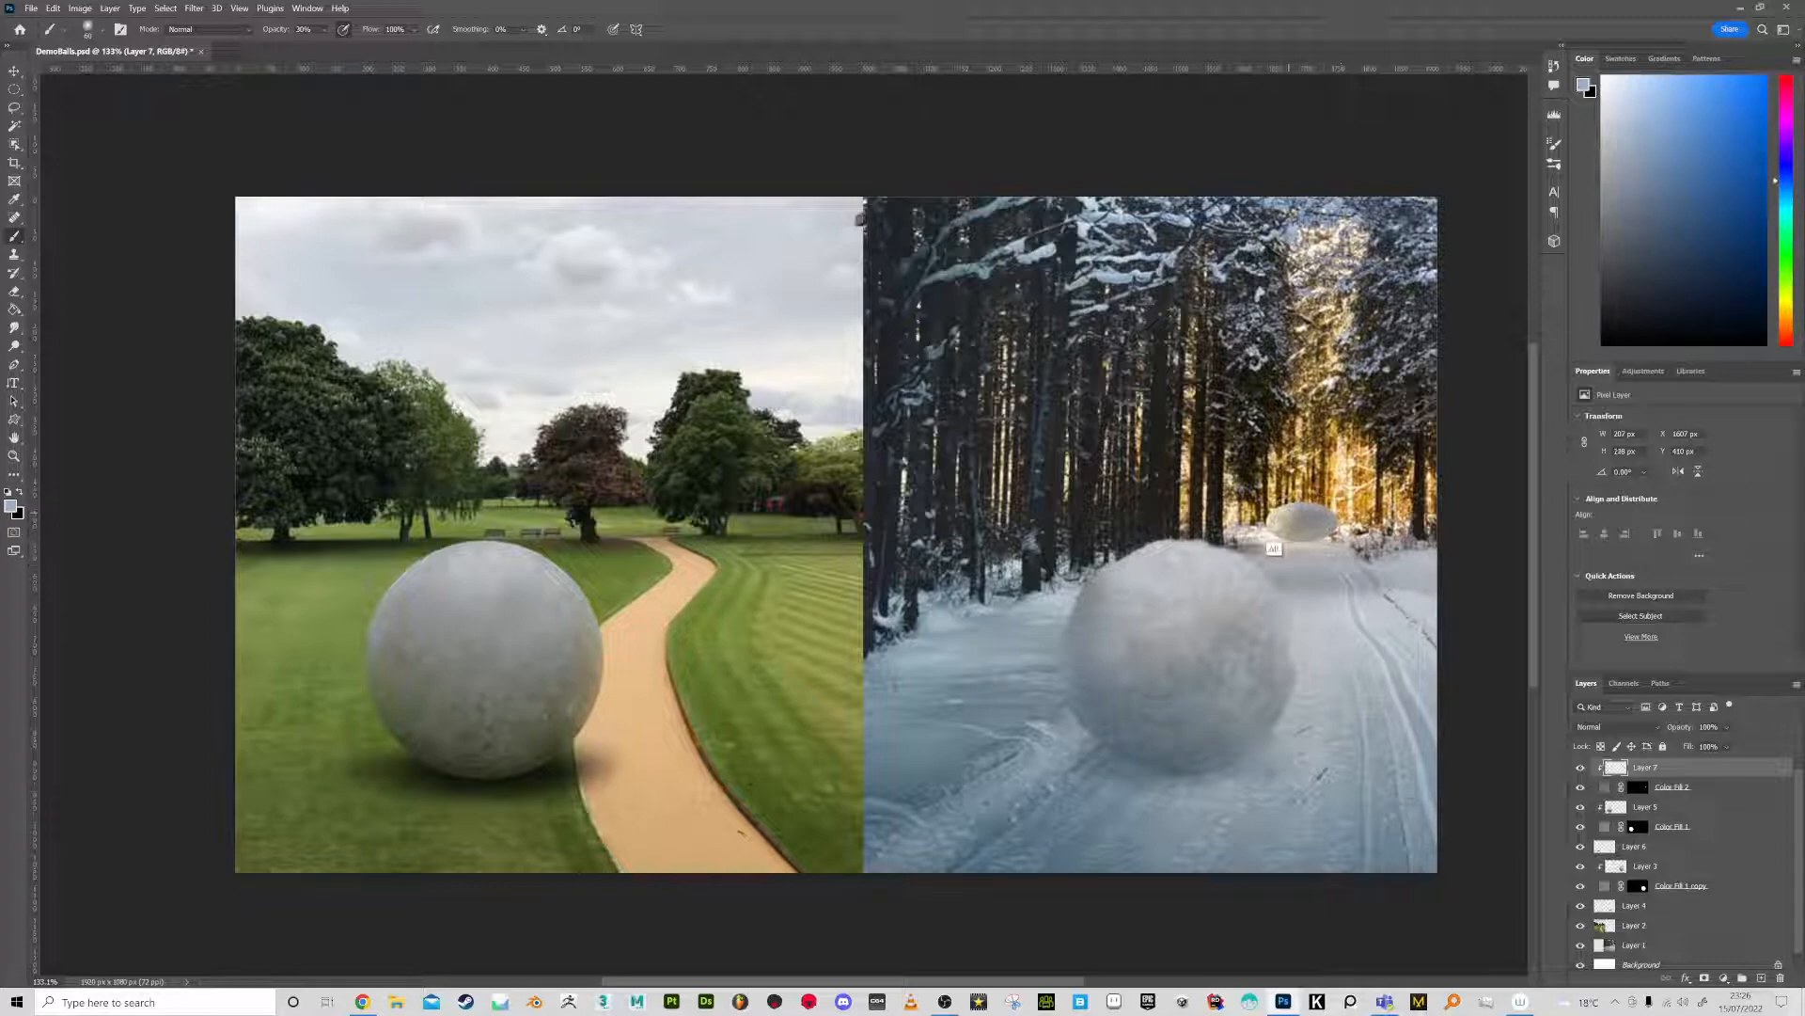
alt+click(1346, 484)
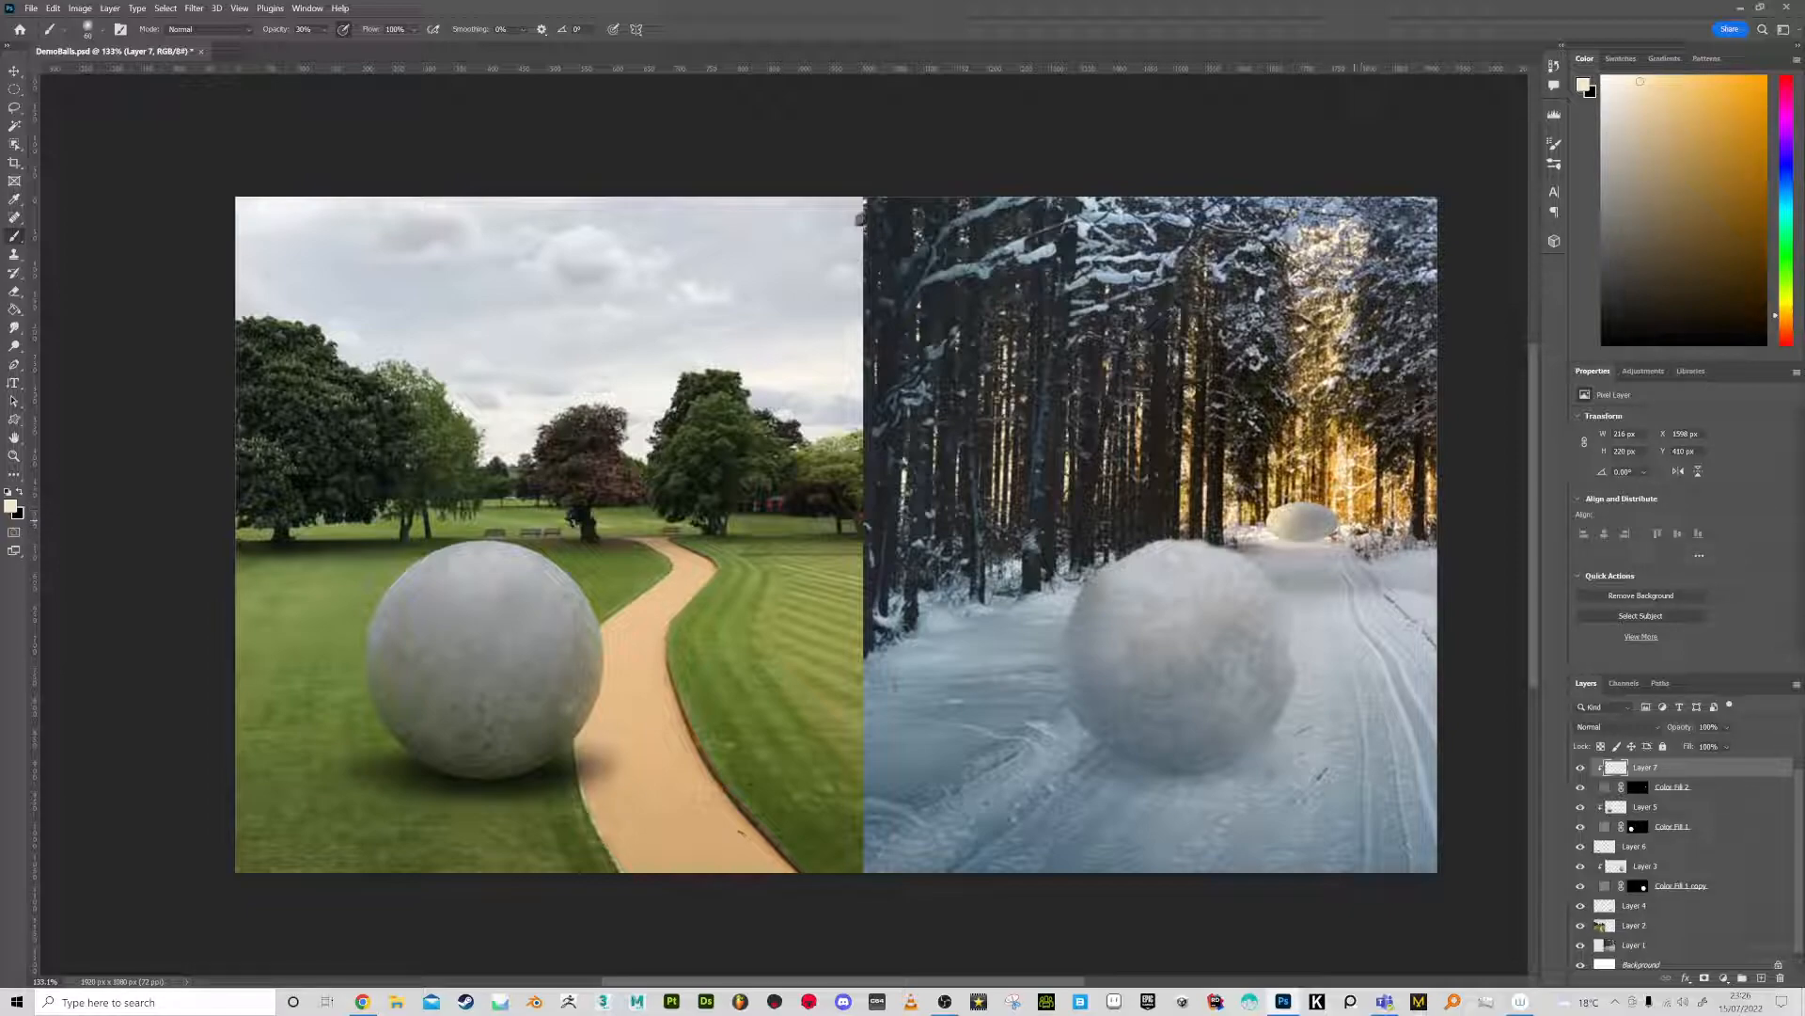
Create a new layer beneath the ellipse and paint a small grey contact shadow on the snow along its base
click(1674, 809)
click(1762, 978)
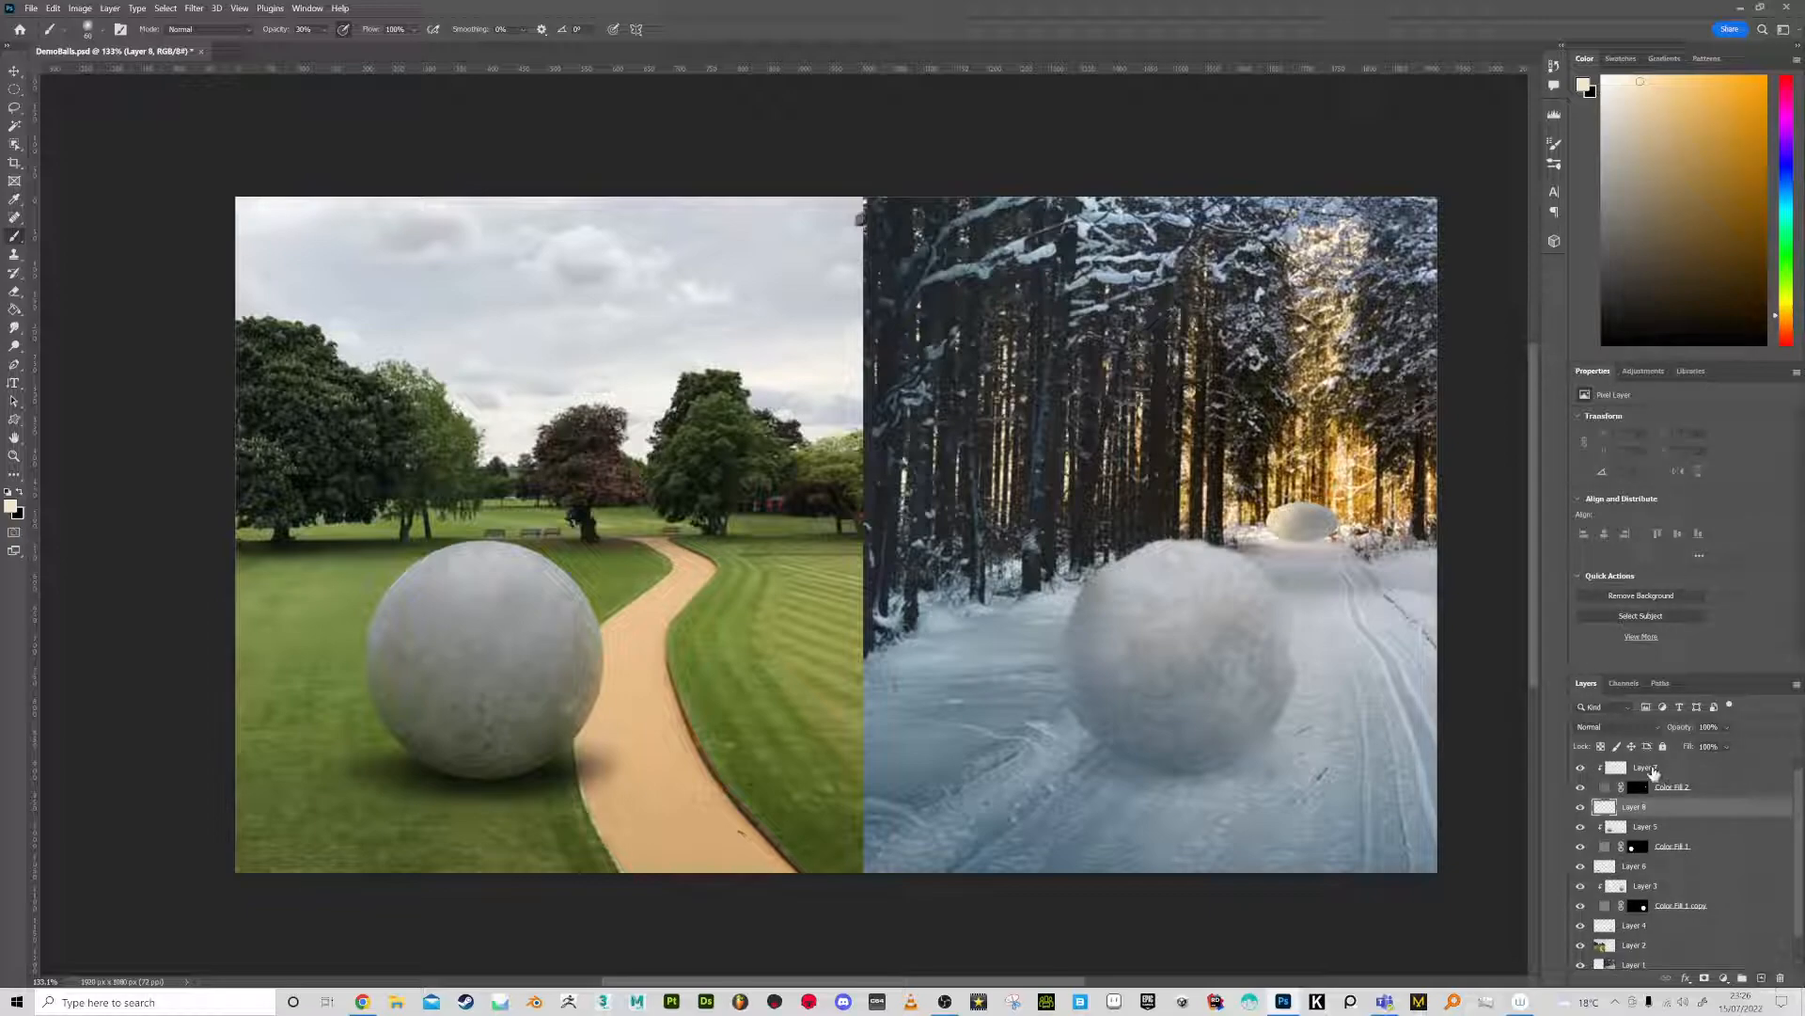
alt+click(1248, 546)
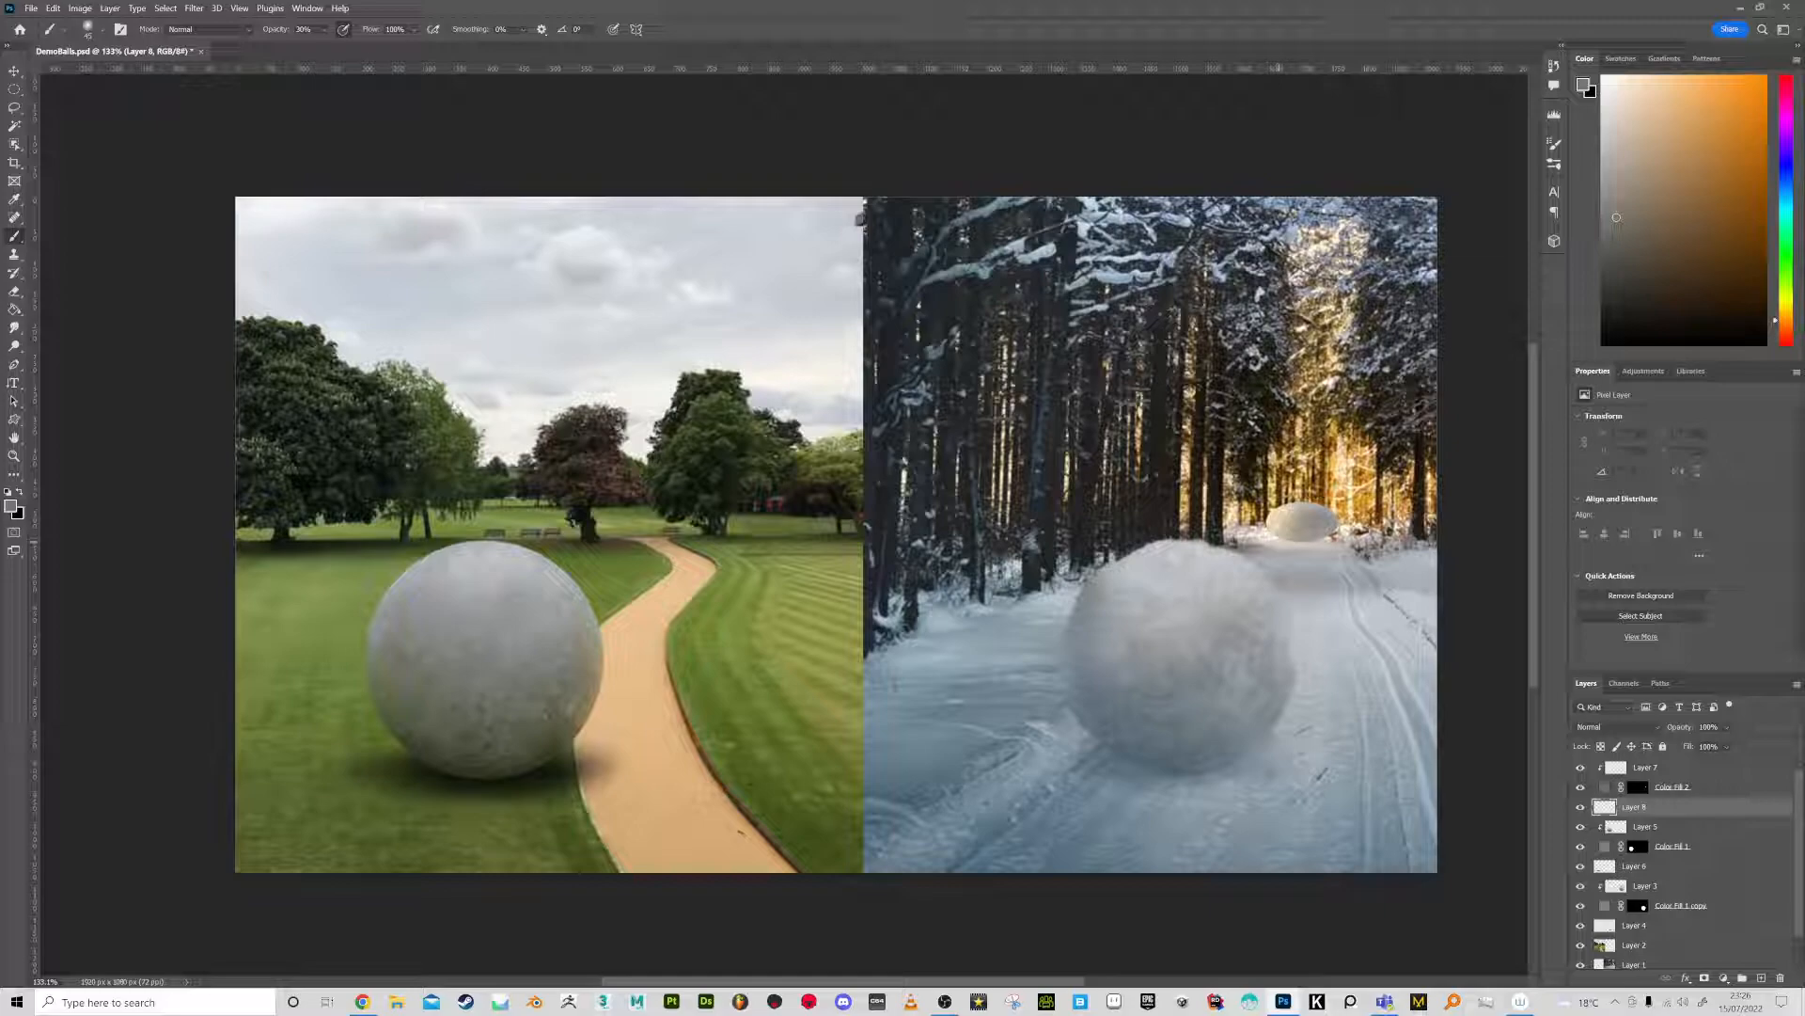
key(bracketleft)
key(bracketleft)
key(bracketleft)
drag(1283, 539, 1318, 536)
Set the contact shadow layer to Multiply at 68% opacity and extend the shadow with a darker sampled tone
click(1665, 730)
click(1600, 686)
click(1583, 808)
click(1583, 808)
drag(1683, 731, 1653, 741)
drag(1299, 543, 1348, 546)
alt+click(1424, 515)
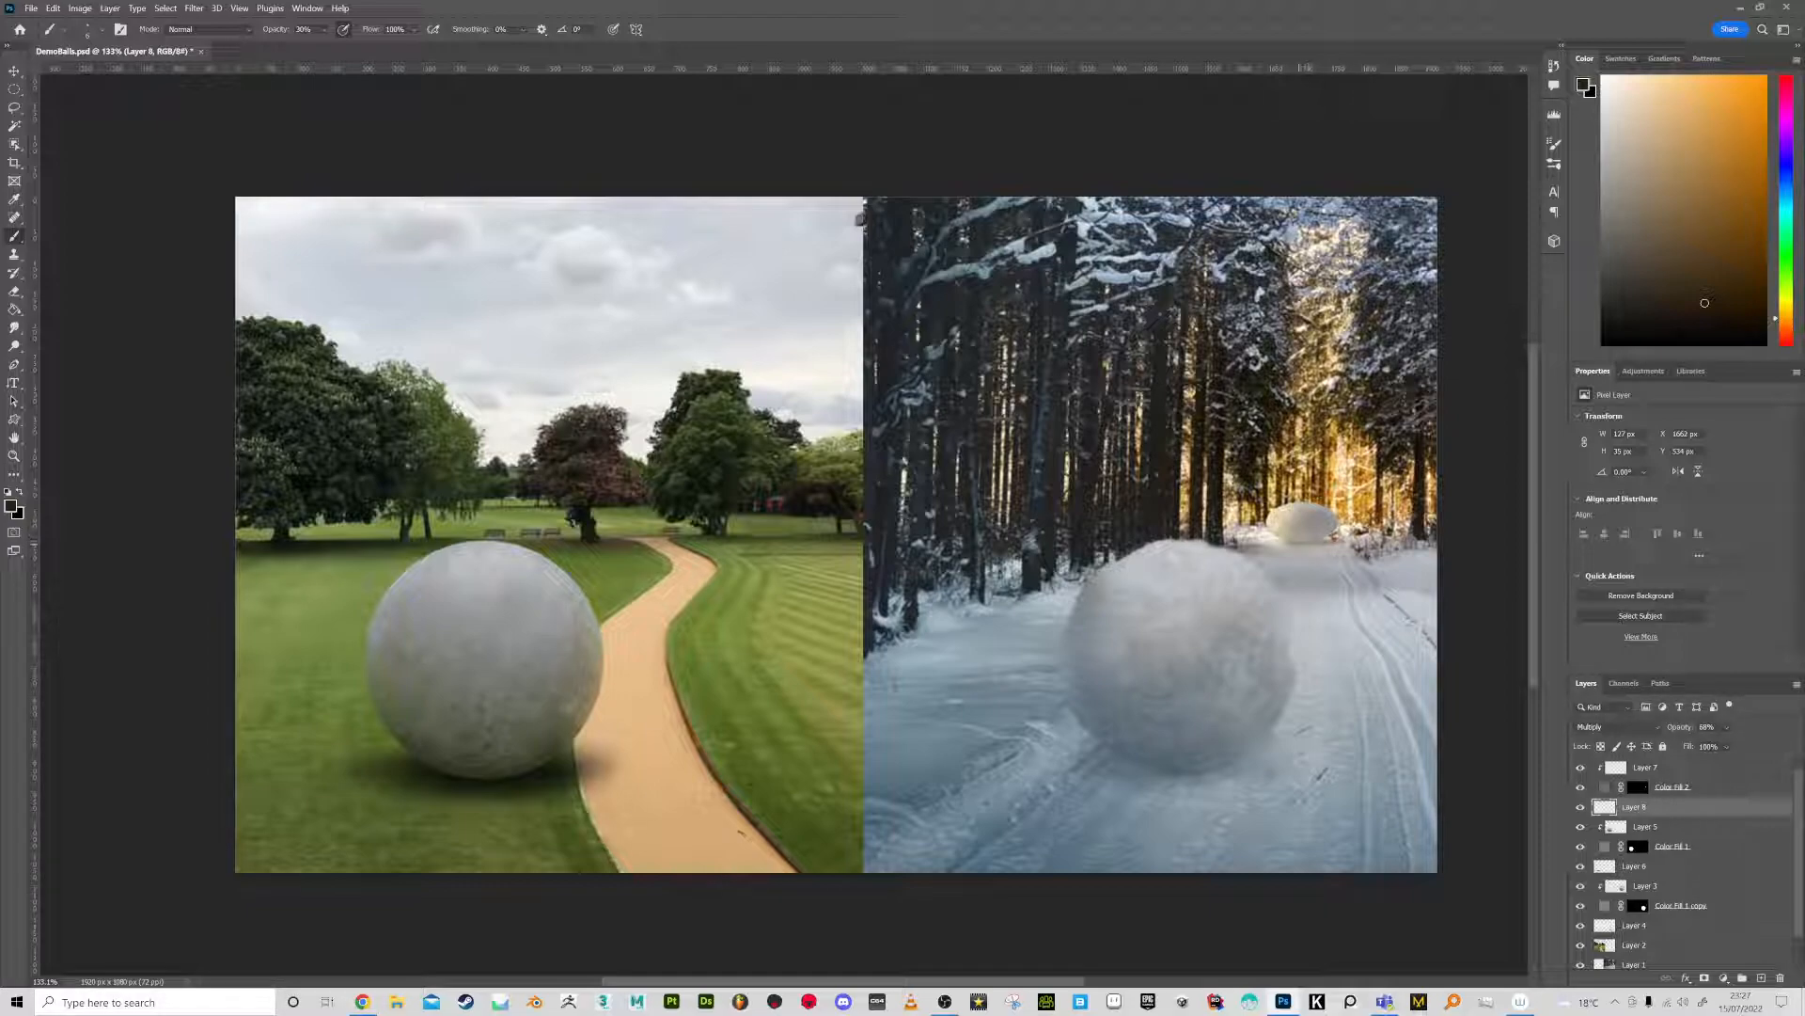
Sample a pale grey near the forest sphere and enlarge the brush to 30 px on the ellipse's paint layer
alt+click(1276, 574)
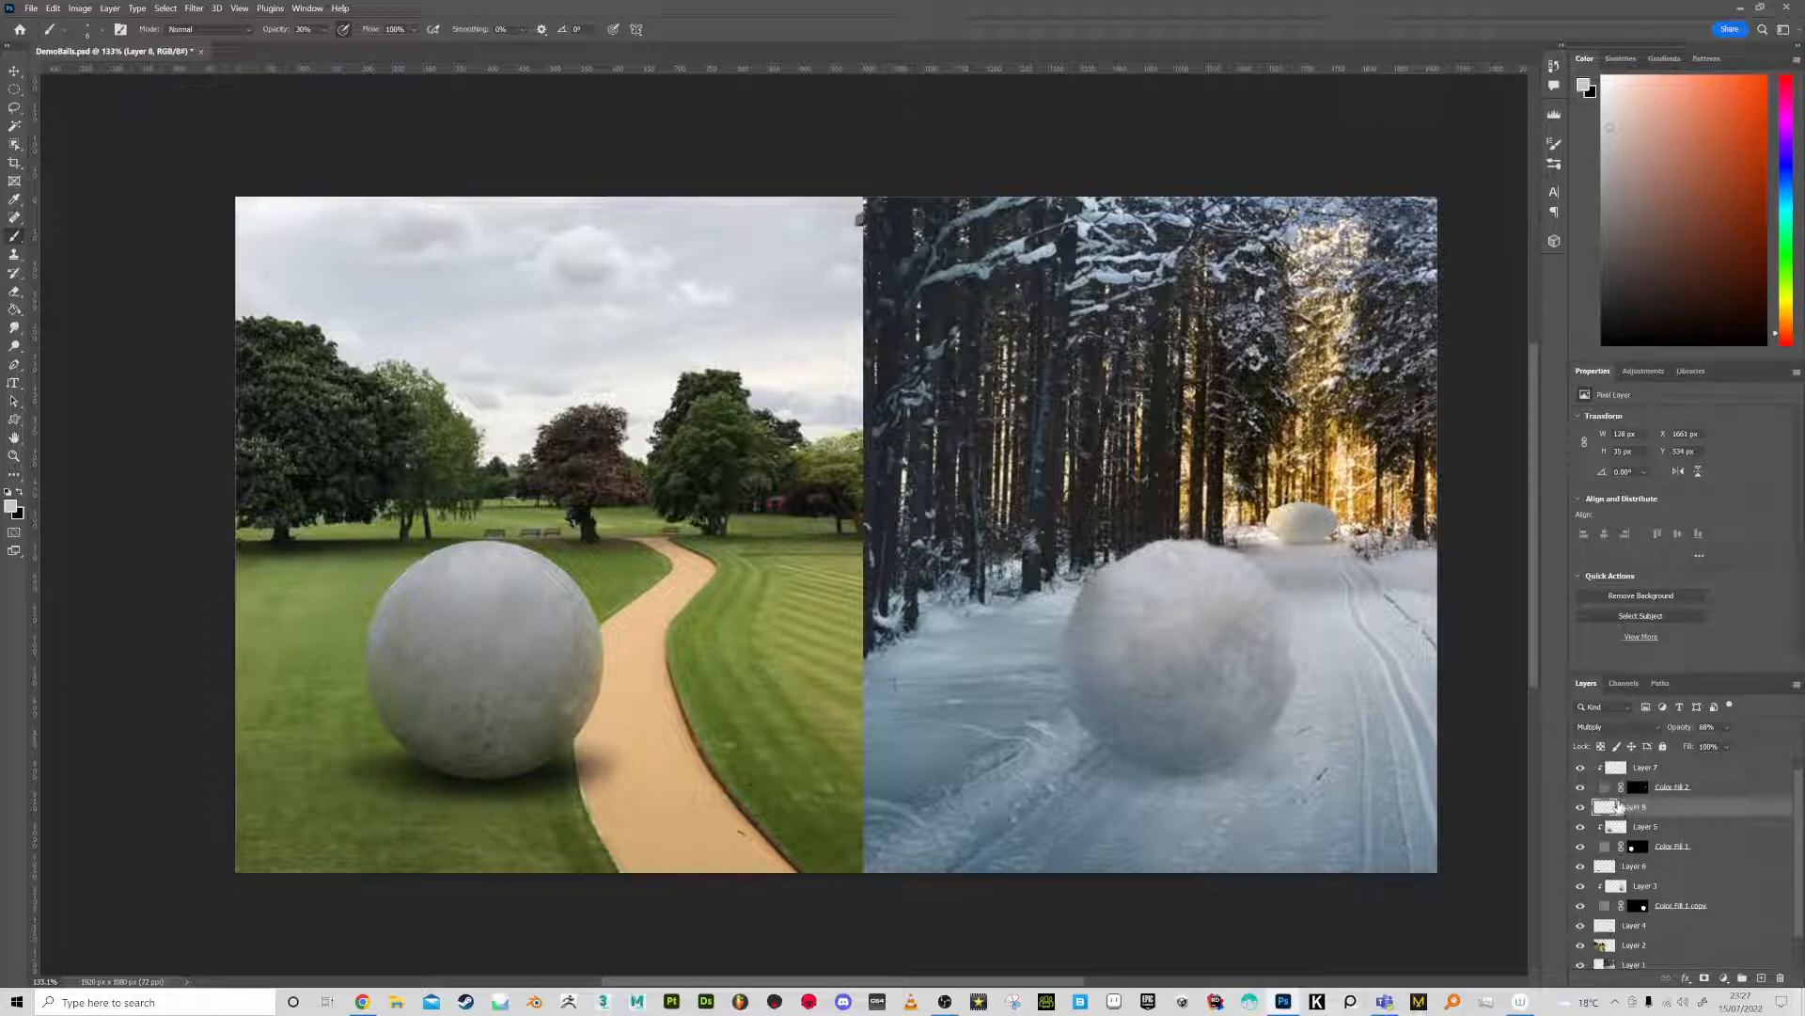
click(1619, 770)
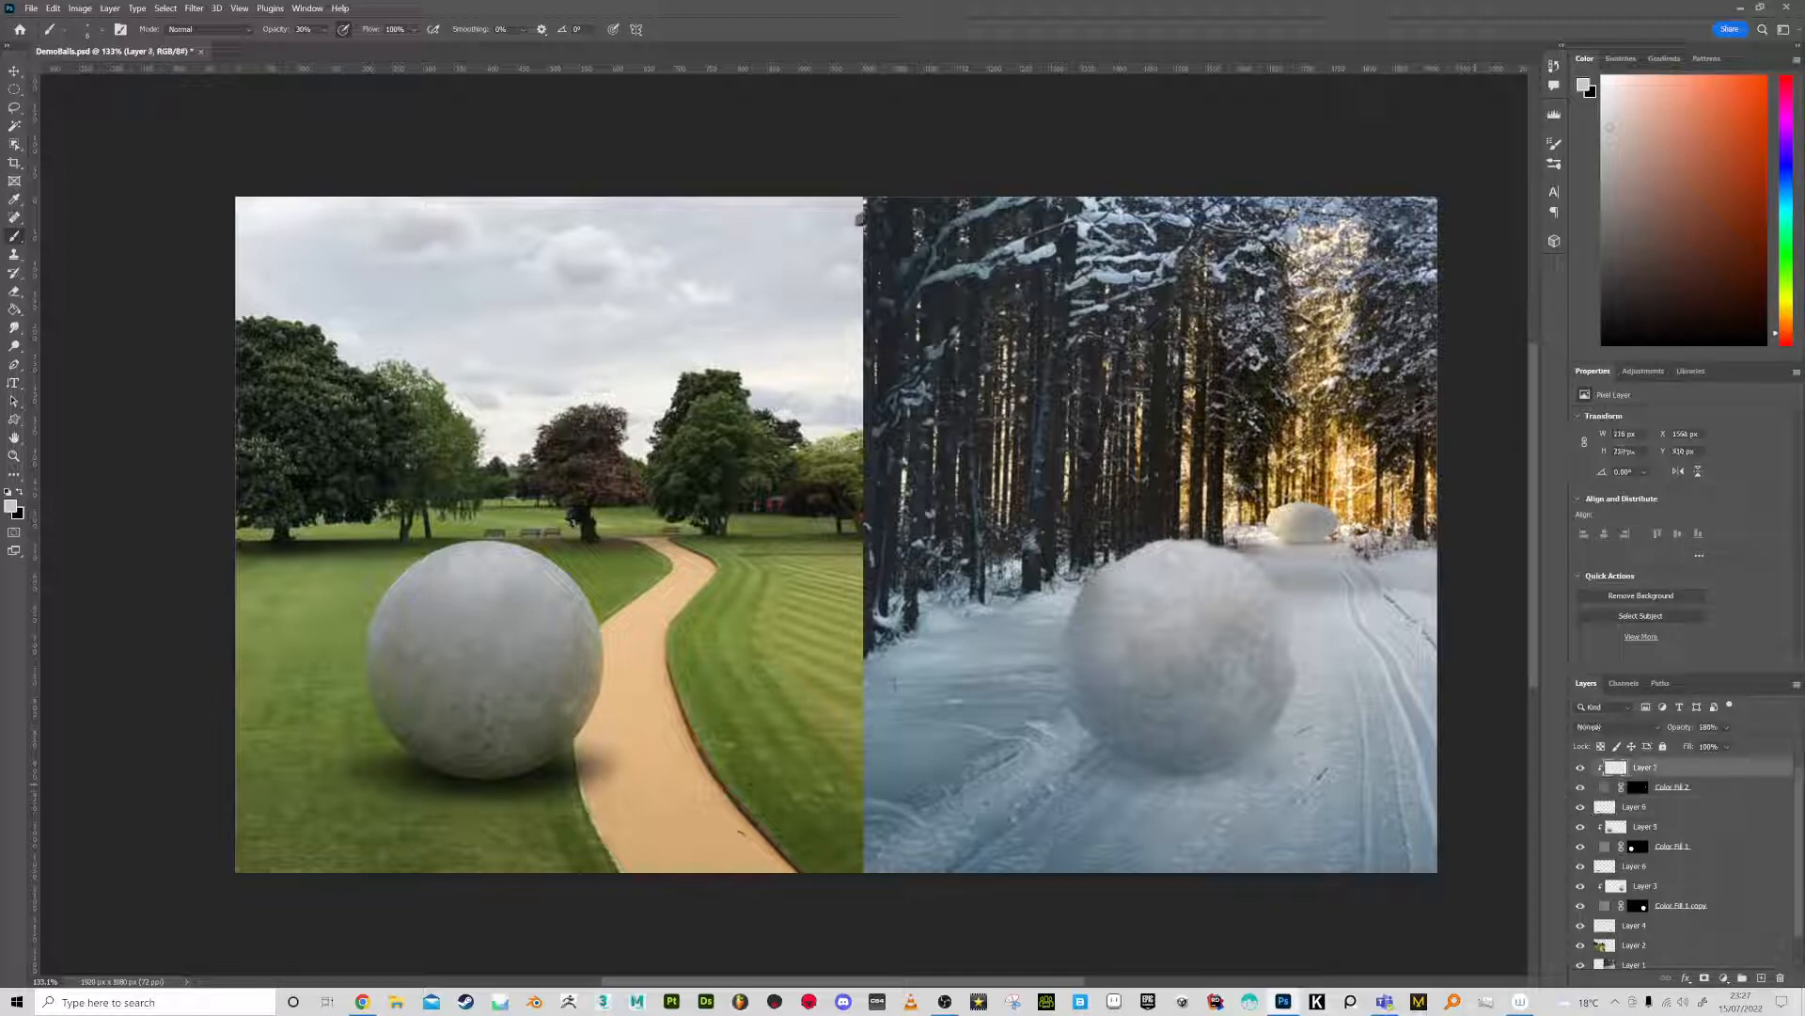
key(bracketright)
key(bracketright)
key(bracketright)
Soften the ellipse's edge by applying a Gaussian Blur of 0.7 pixels to the Color Fill 2 layer mask
click(1637, 787)
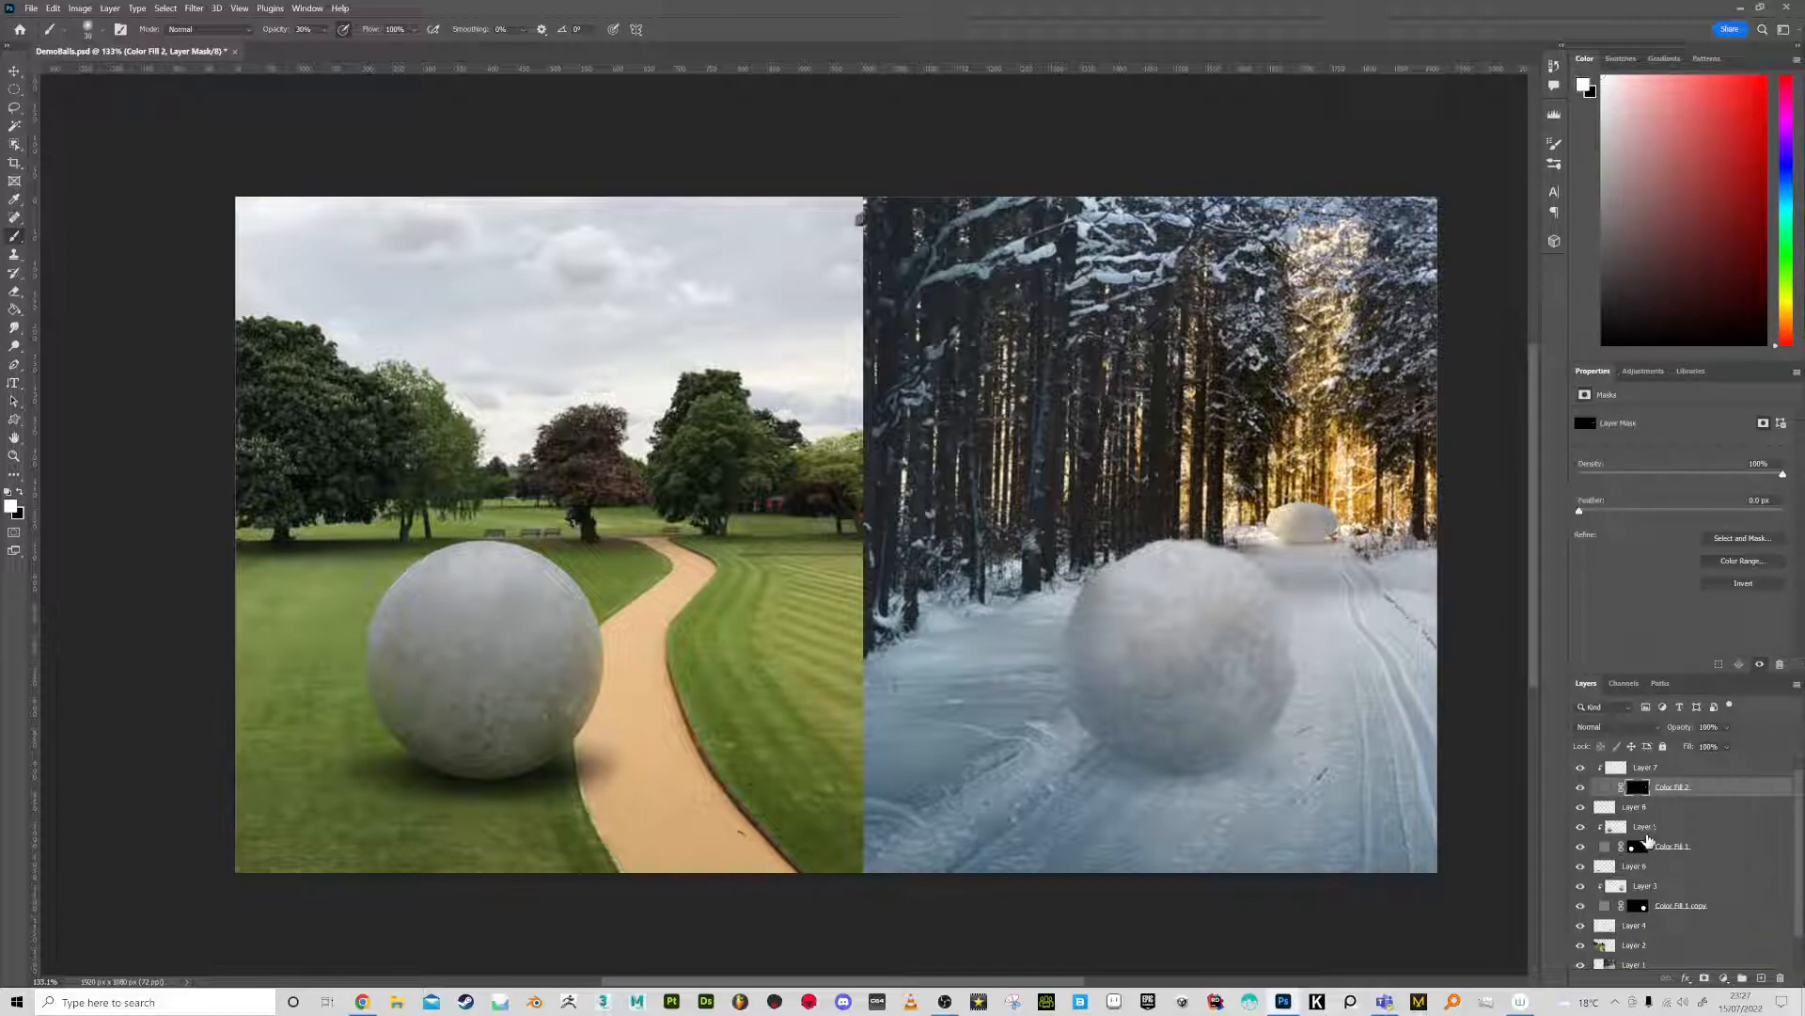
click(194, 8)
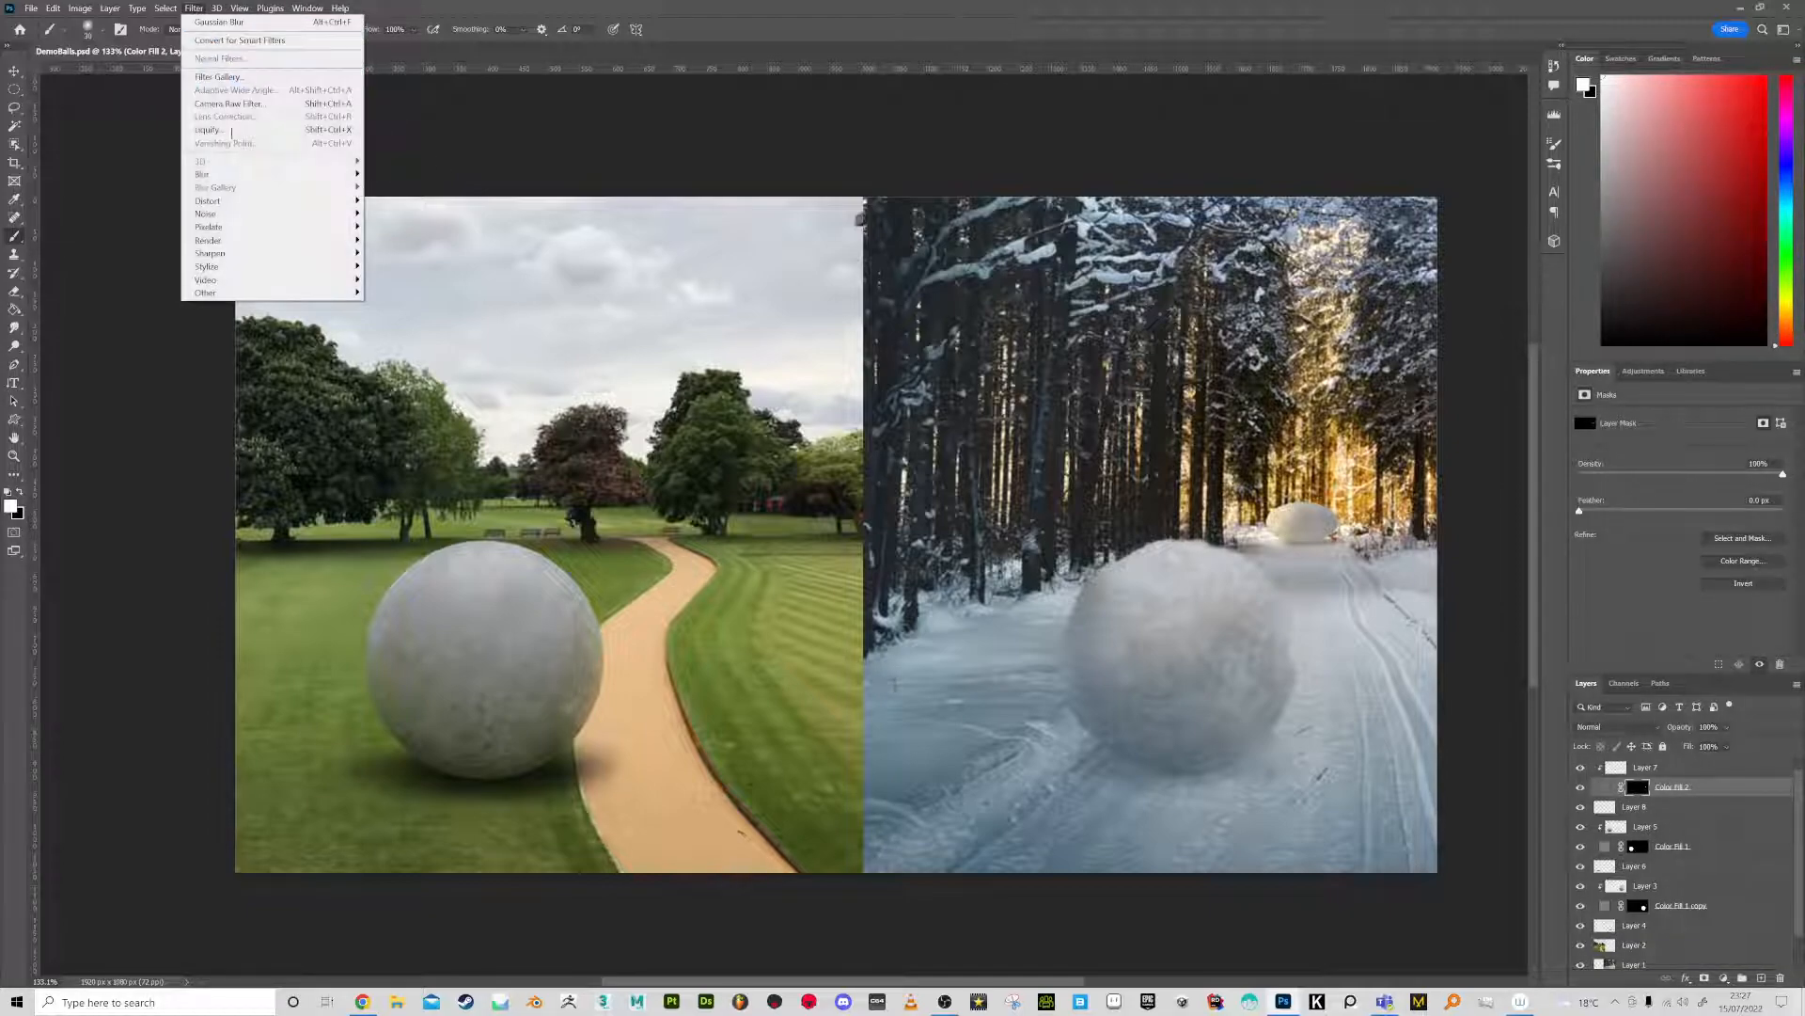
mouse_move(216, 174)
click(411, 232)
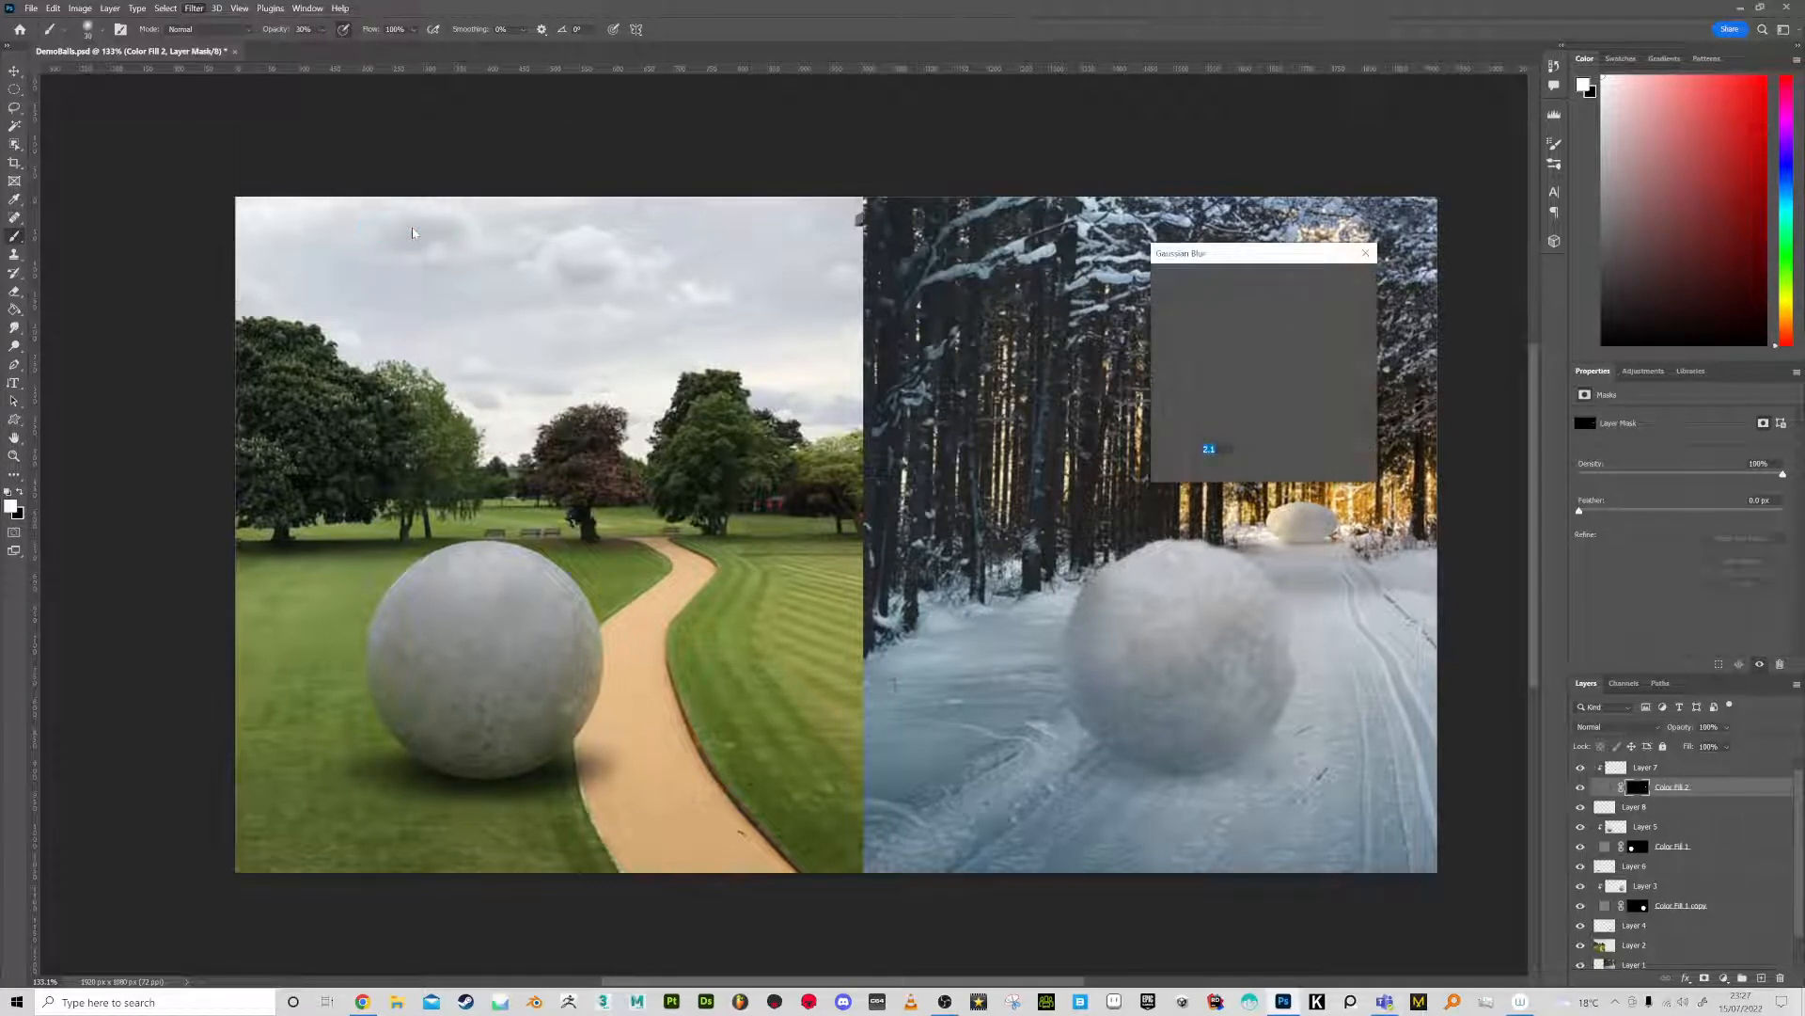
drag(841, 583, 846, 583)
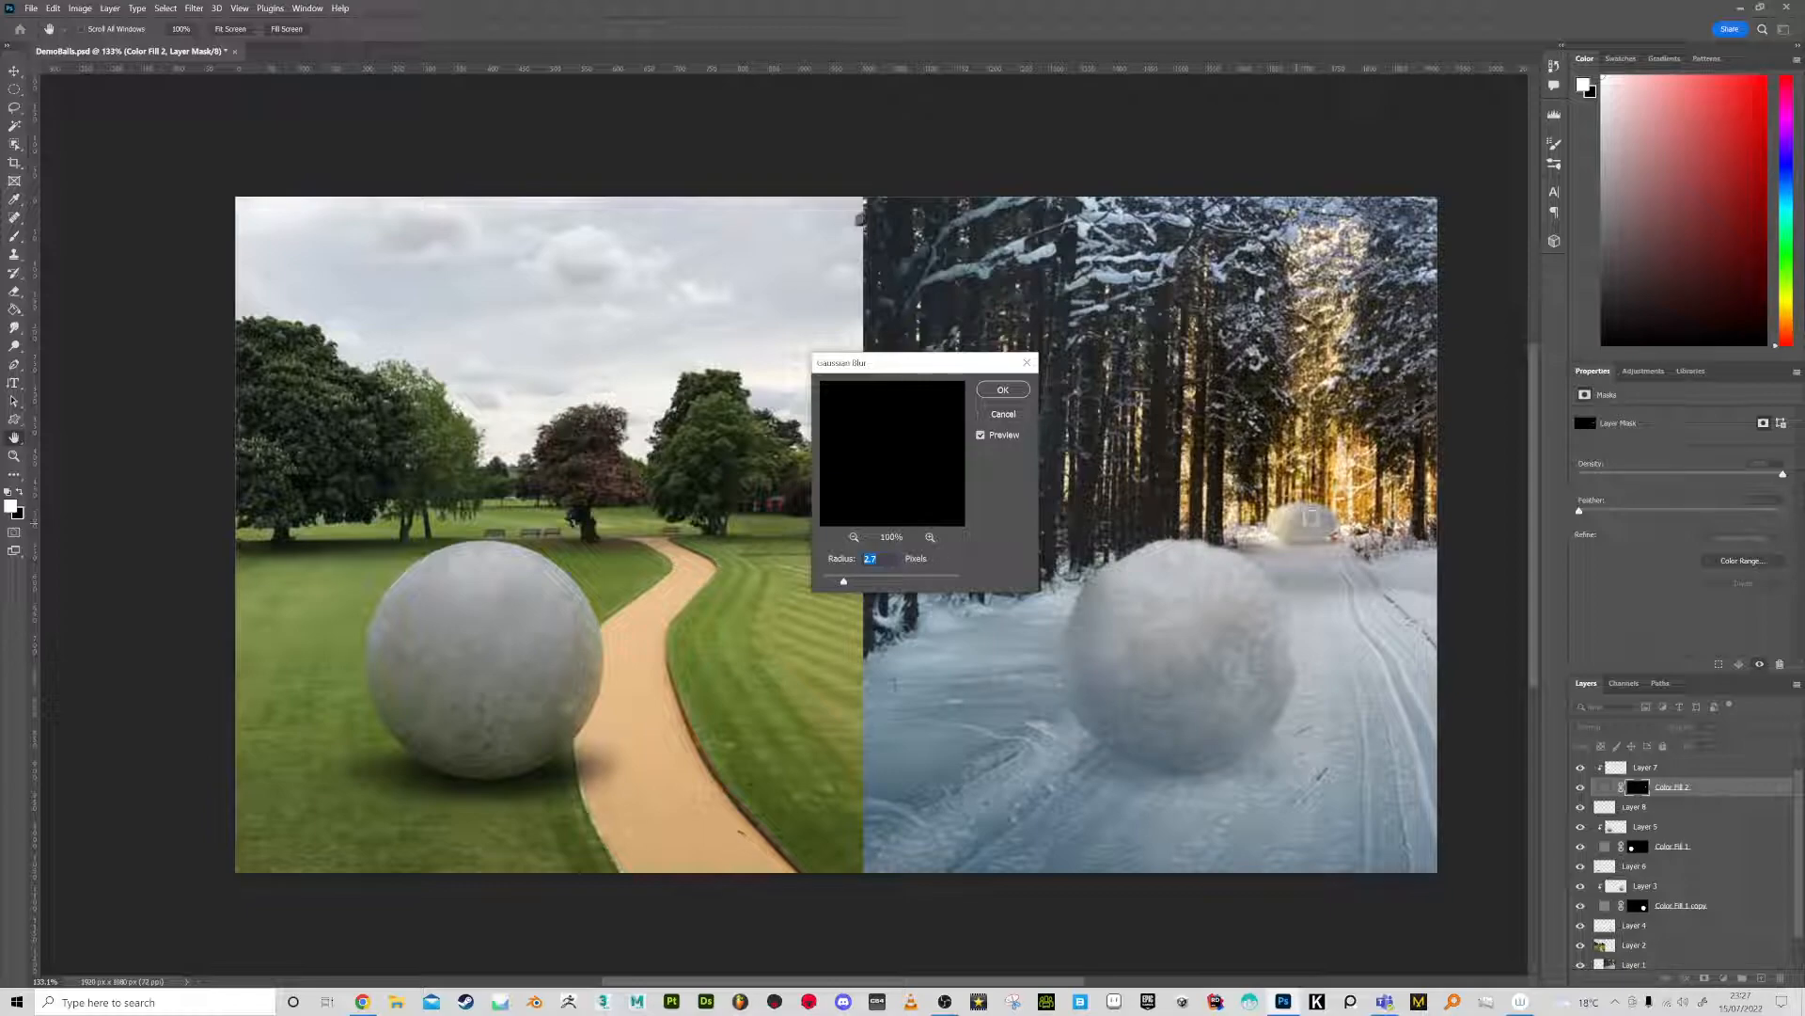
click(1312, 513)
drag(844, 583, 828, 584)
click(1004, 389)
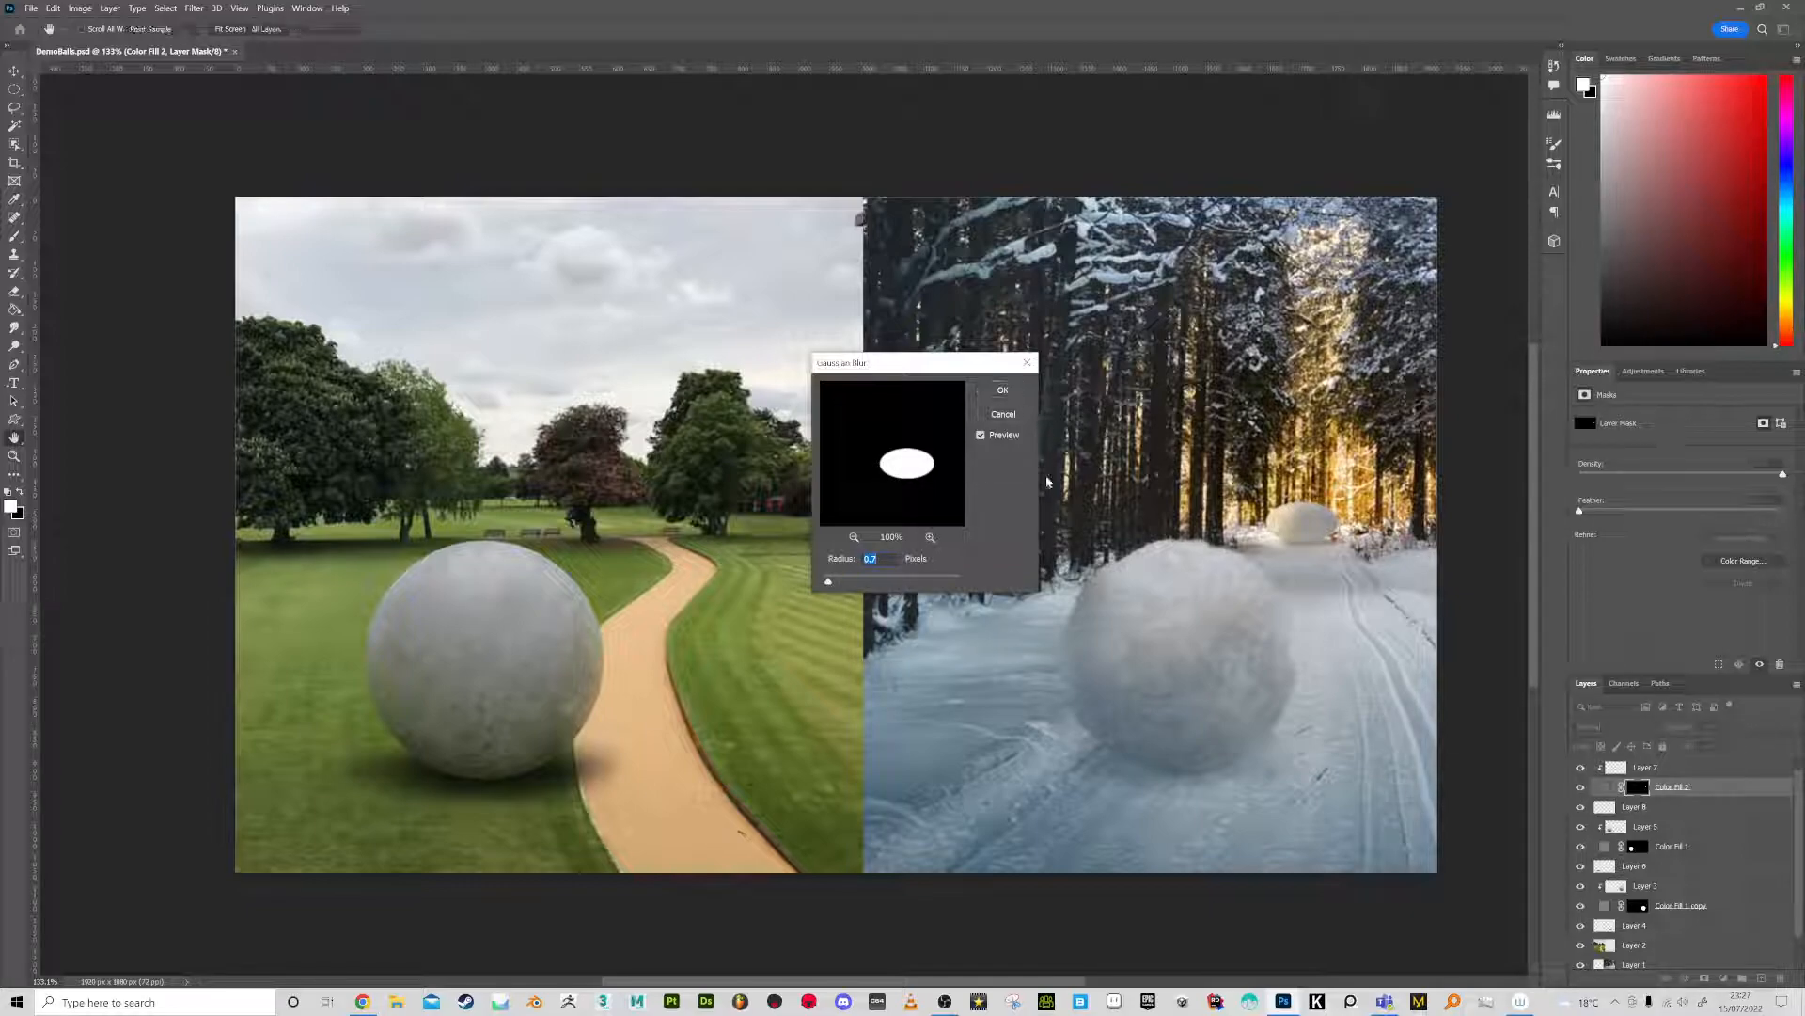
Speckle the ellipse's surface on Layer 7 with the SAND brush in a lighter grey, and reduce the brush size
click(1618, 768)
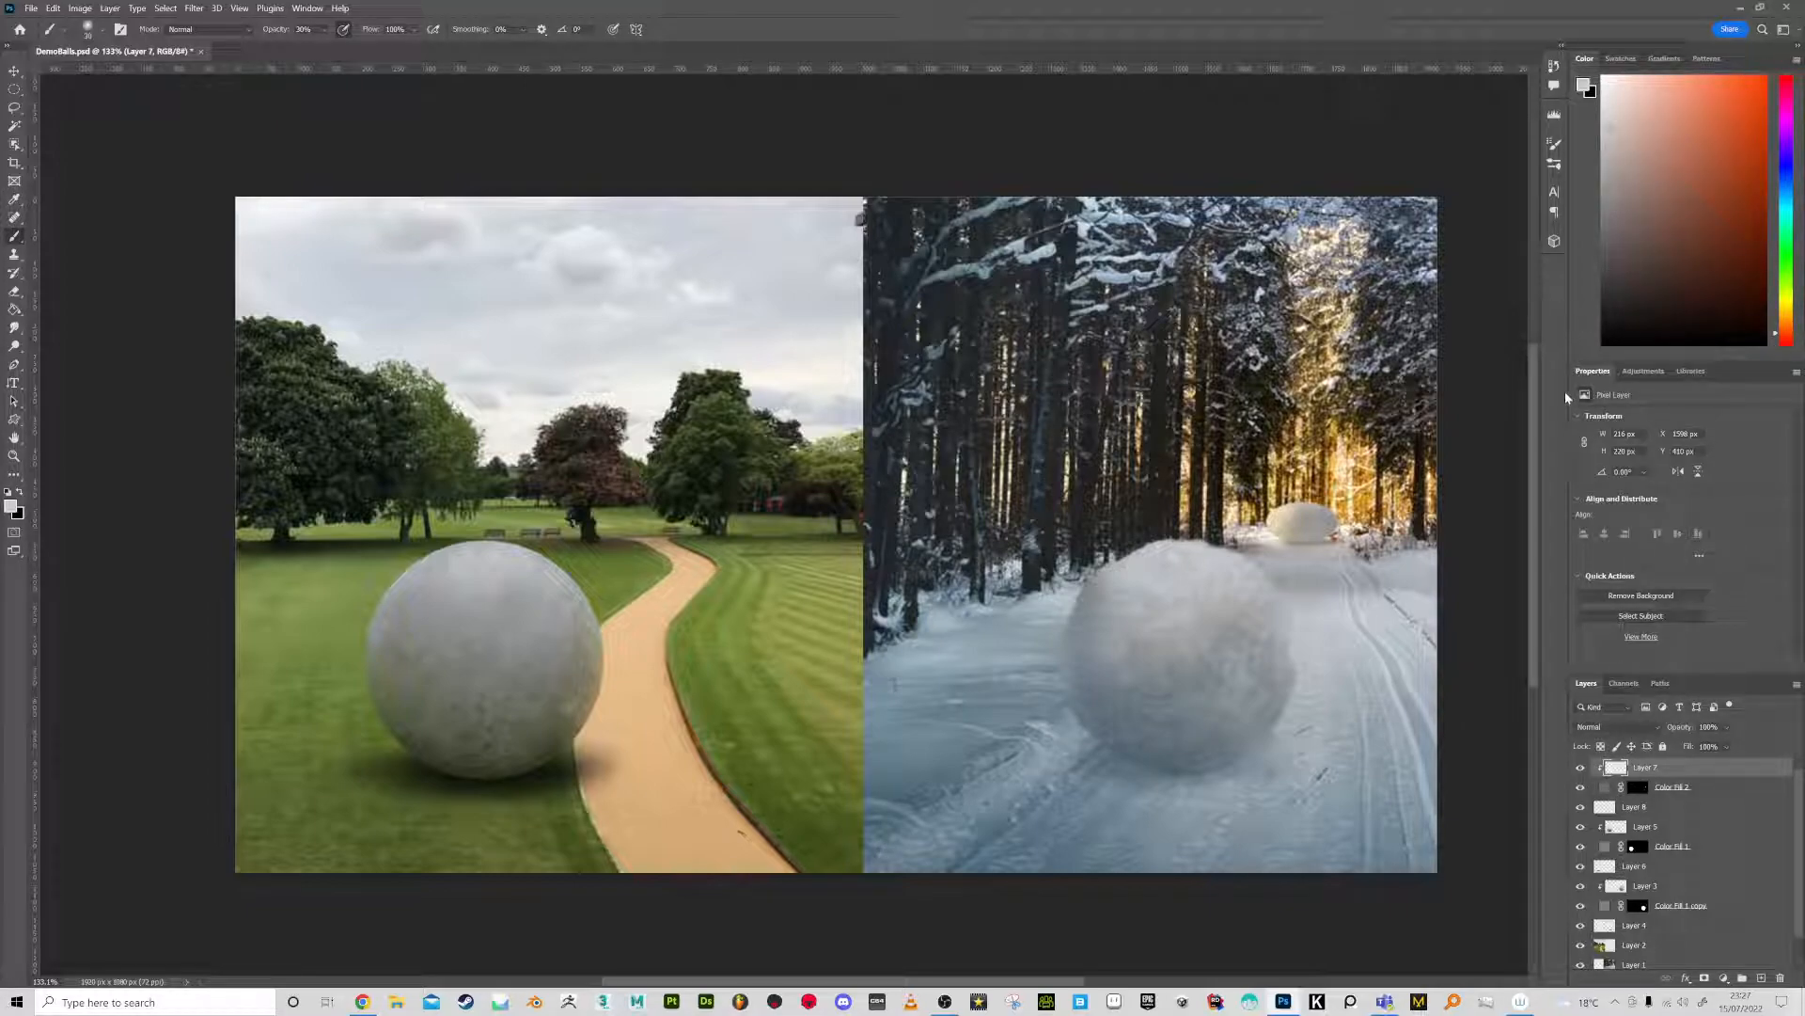
right_click(1313, 483)
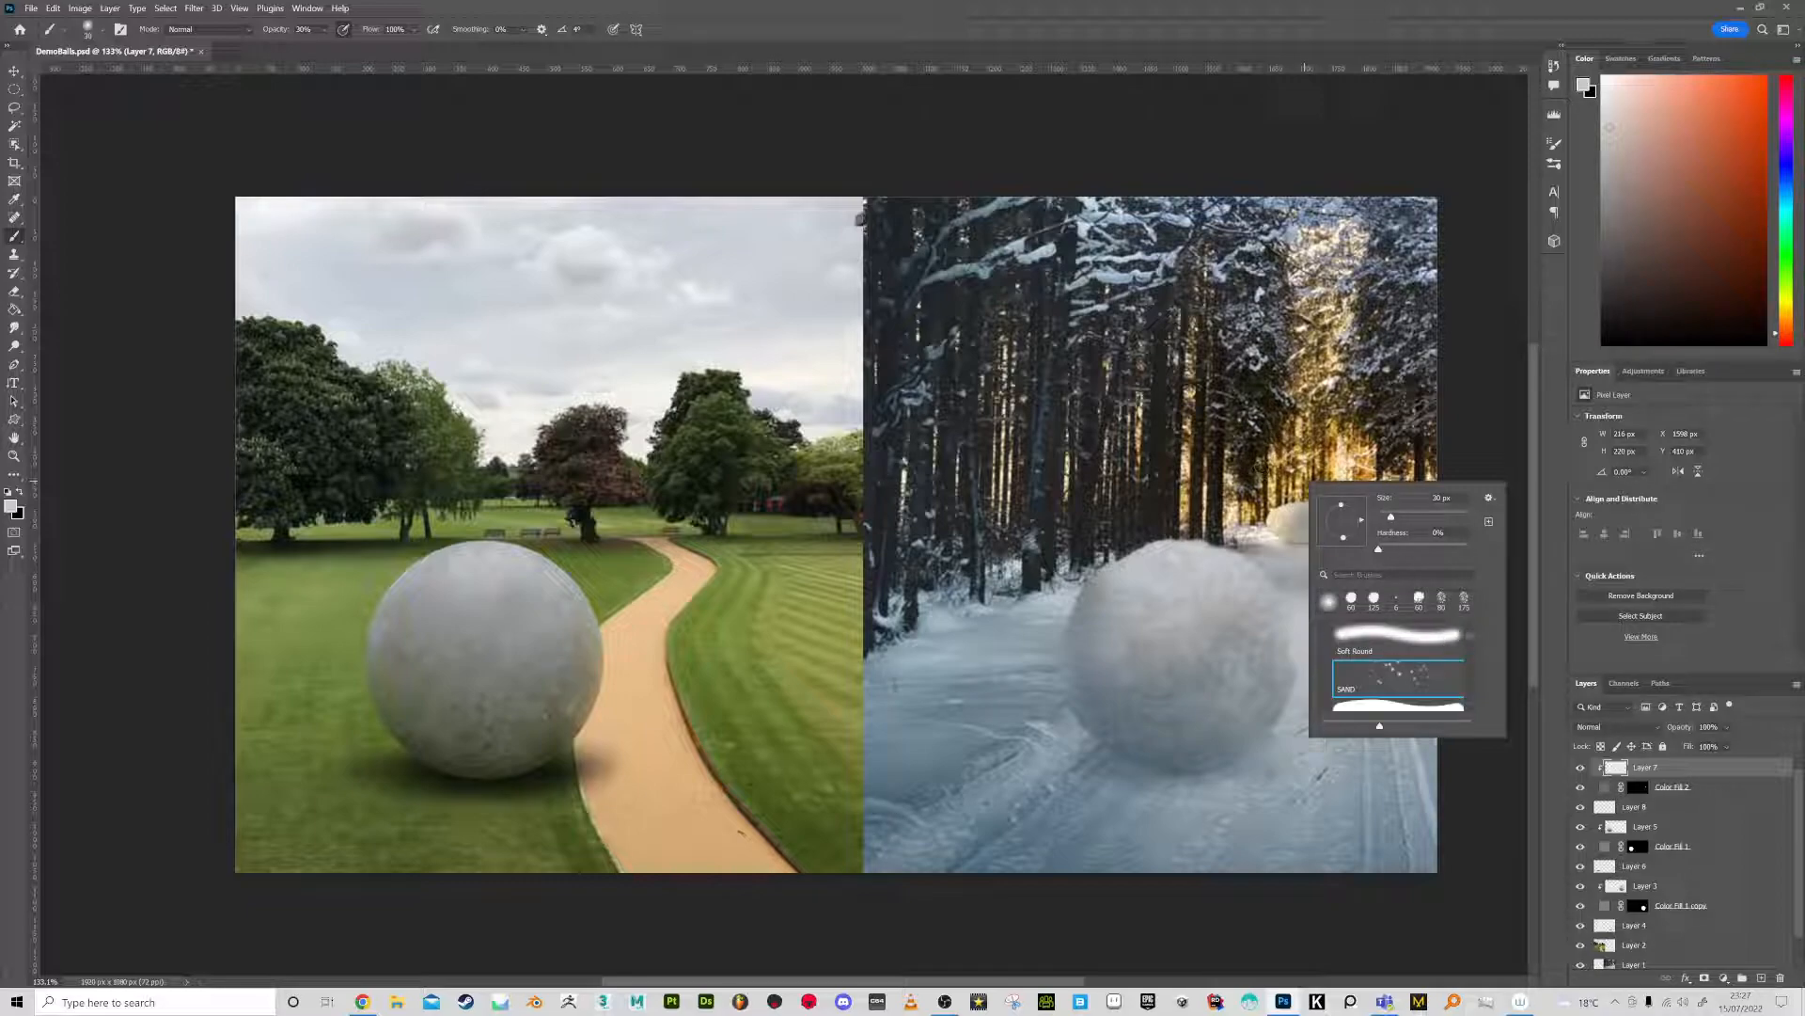
click(1603, 95)
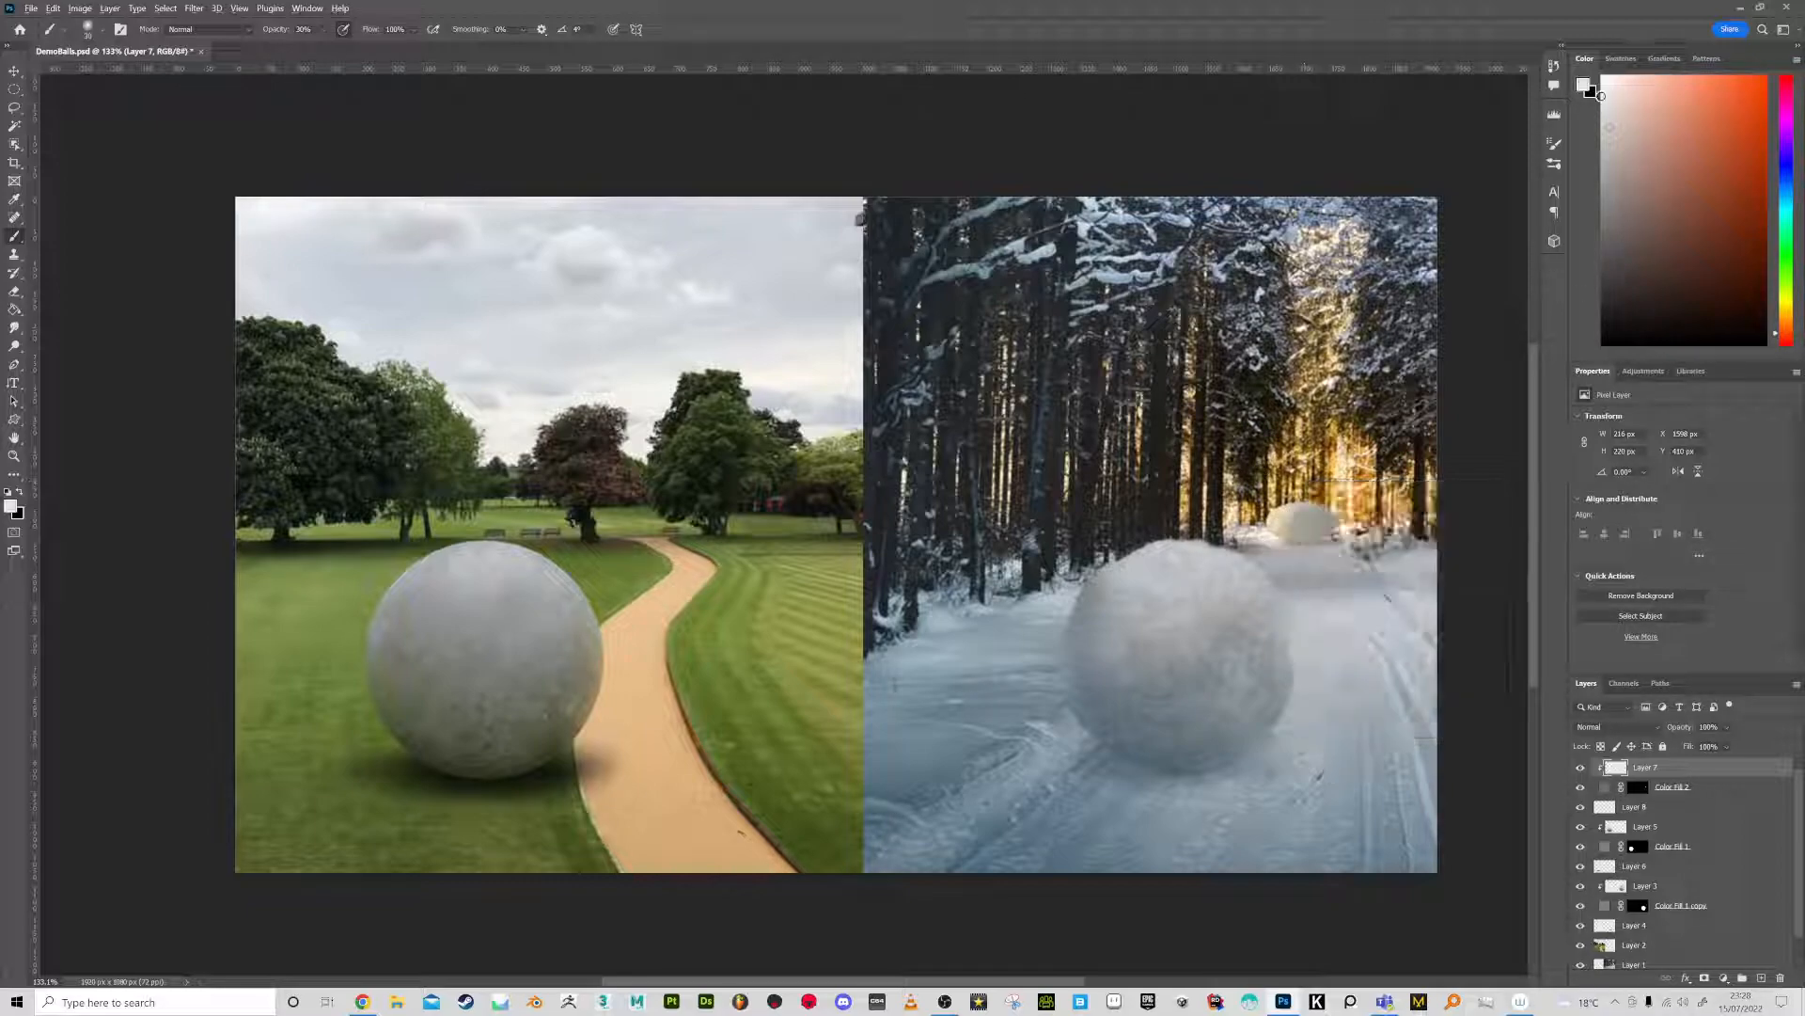
drag(1279, 520, 1303, 505)
key(bracketleft)
key(bracketleft)
key(bracketleft)
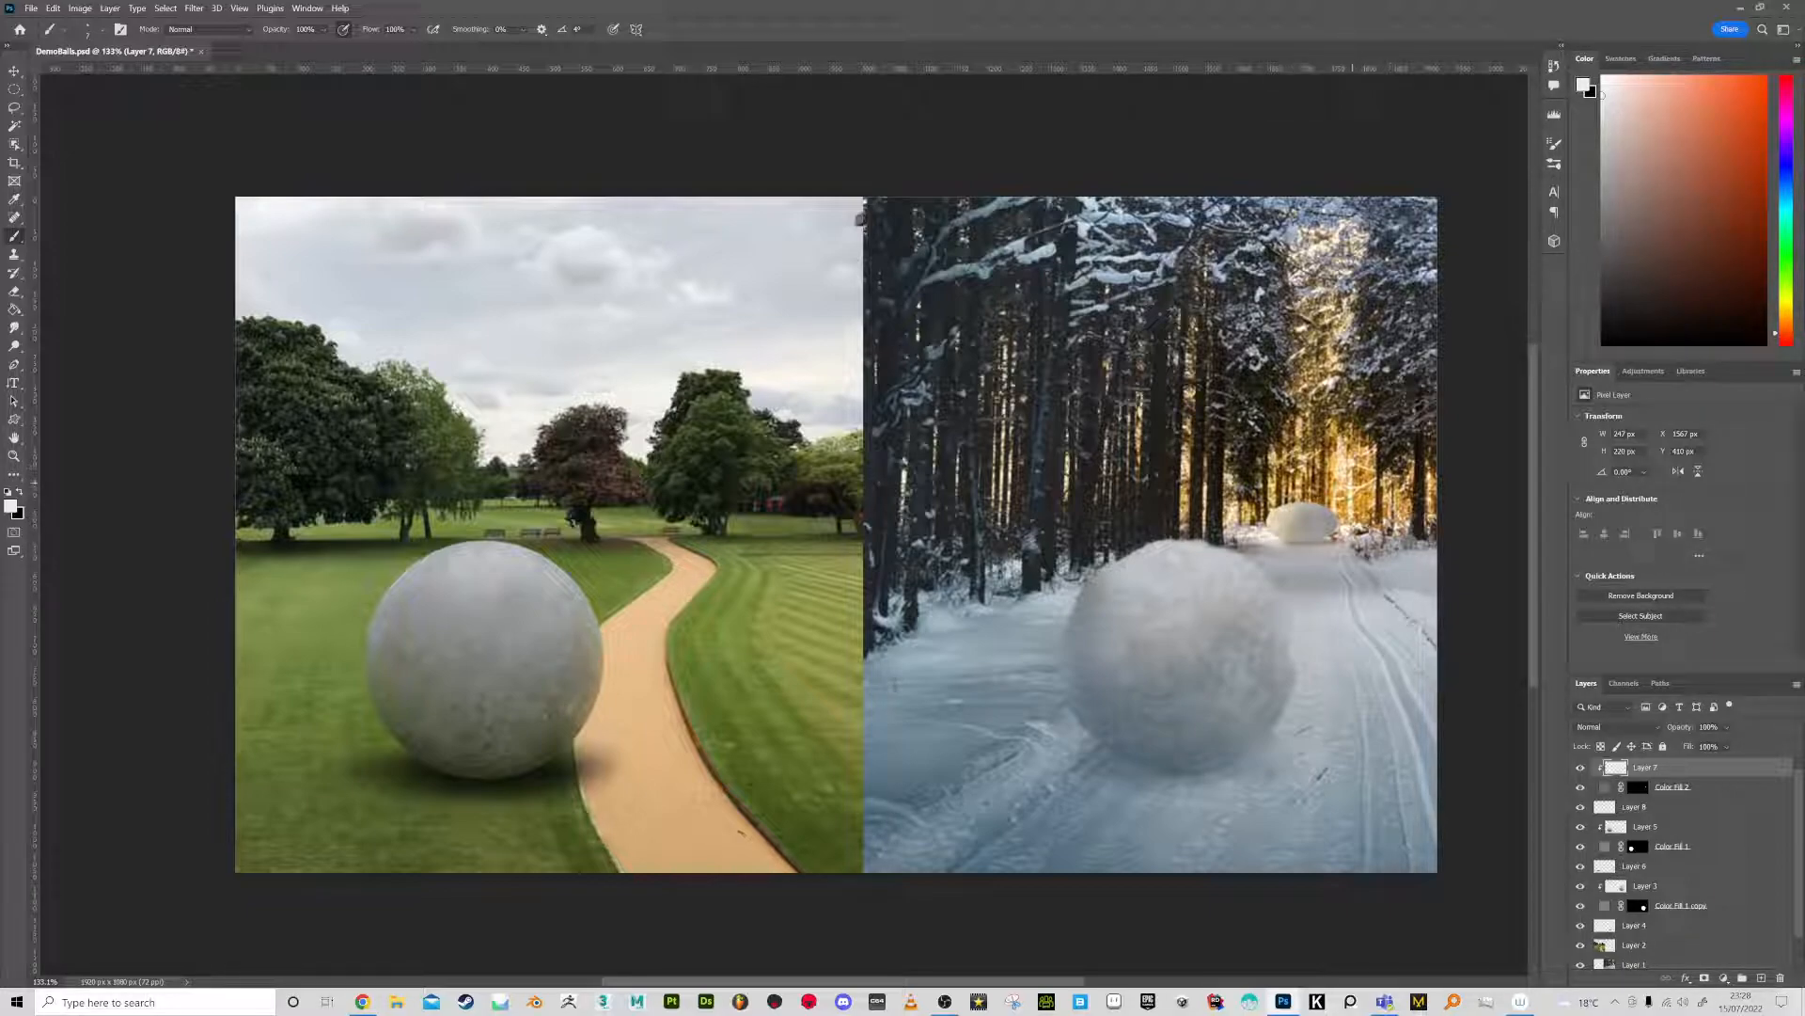
Sample a warm tan from the sunlight behind the ellipse and set the brush mode to Linear Dodge (Add)
key(x)
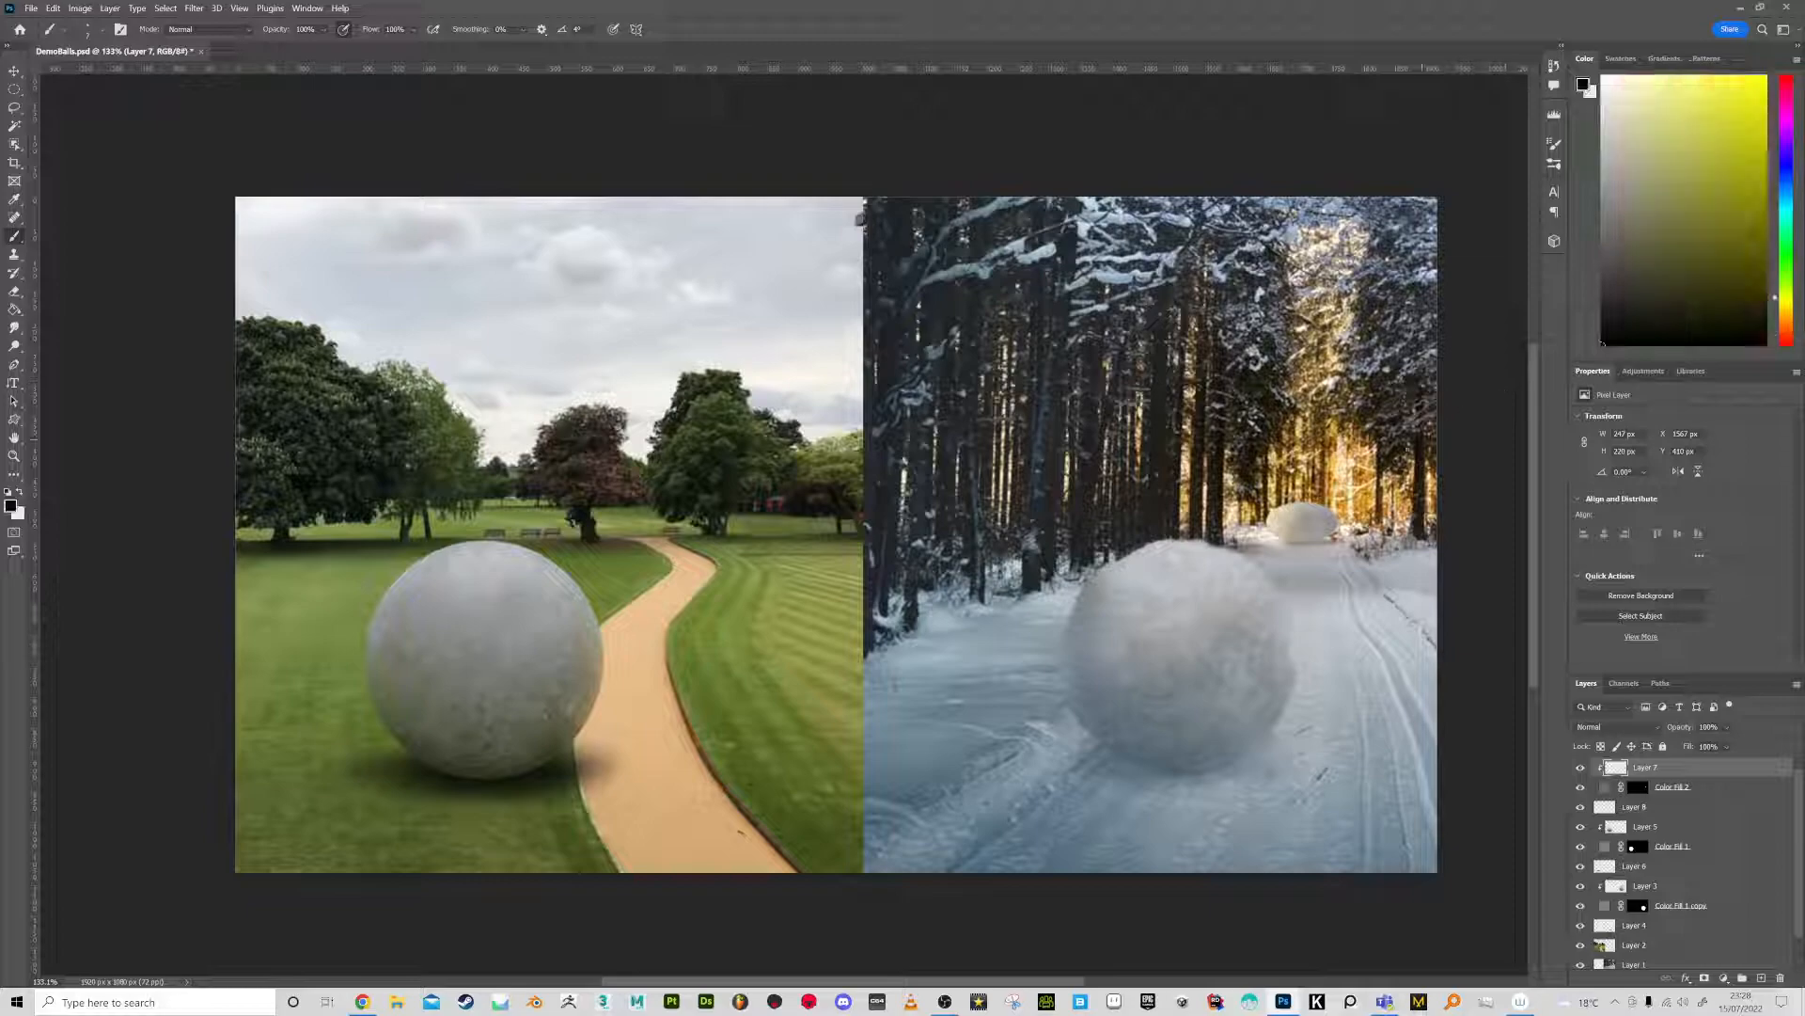
alt+click(1340, 490)
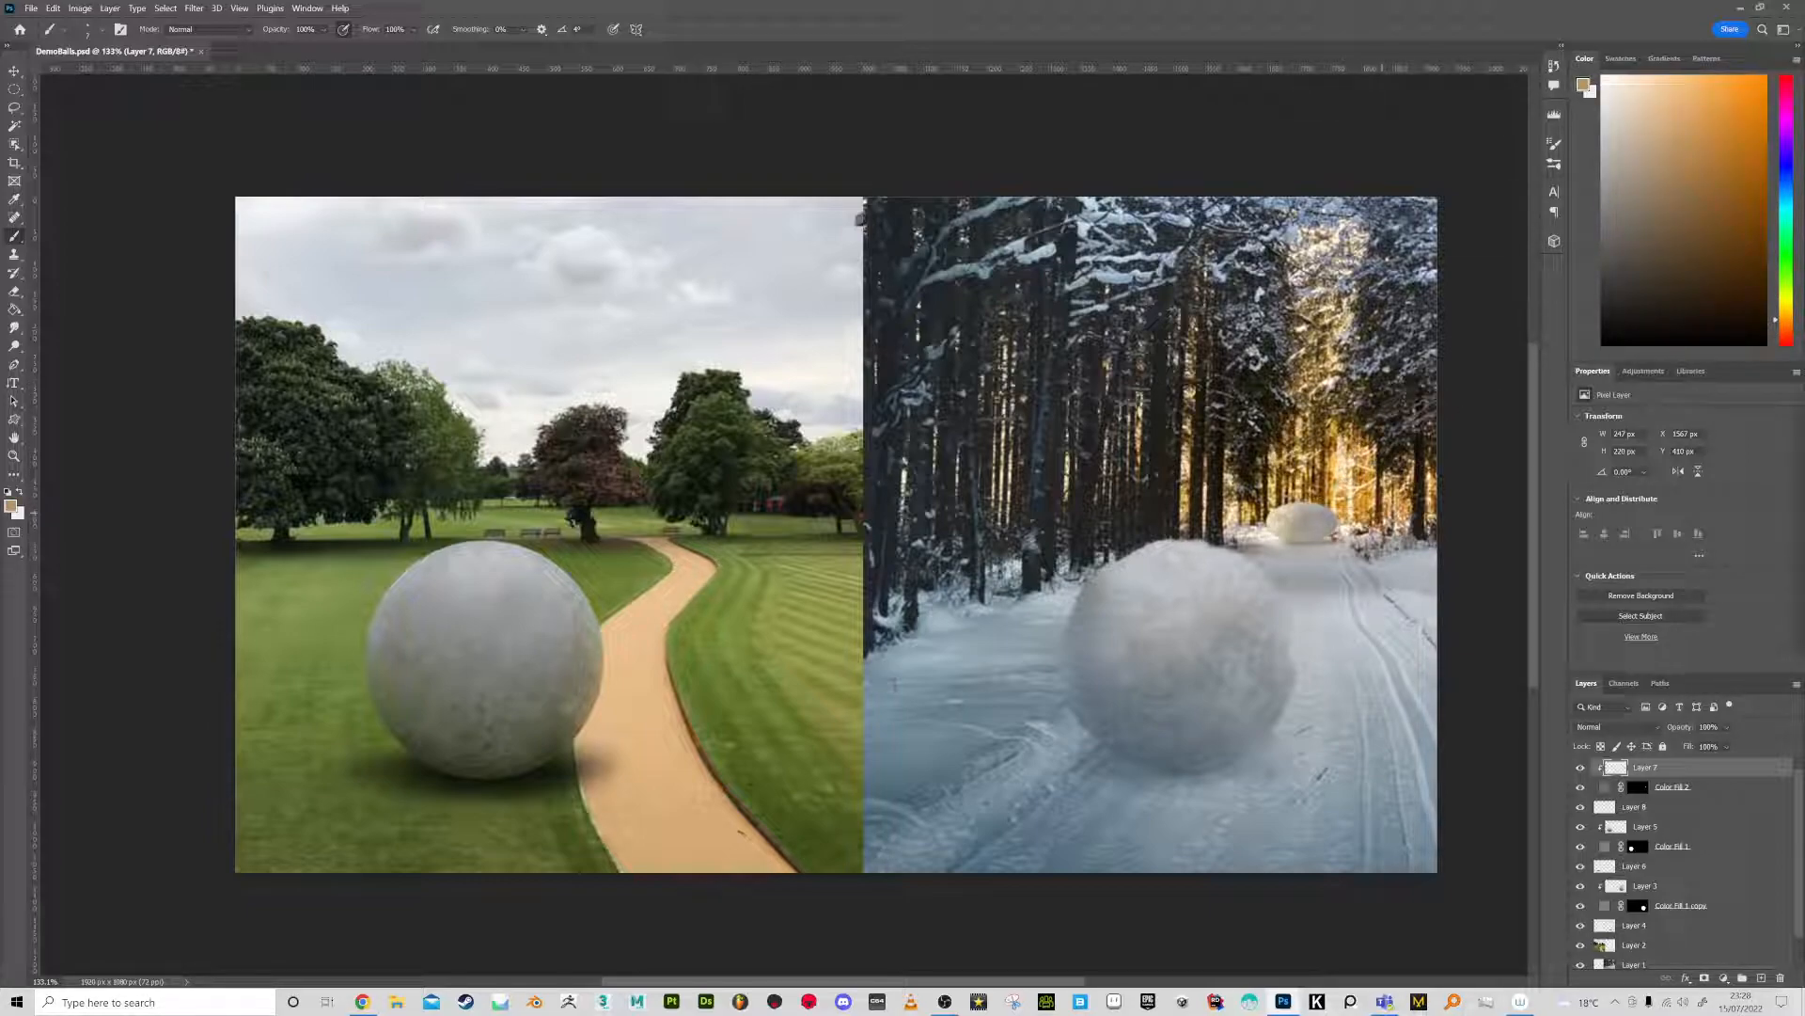
click(201, 35)
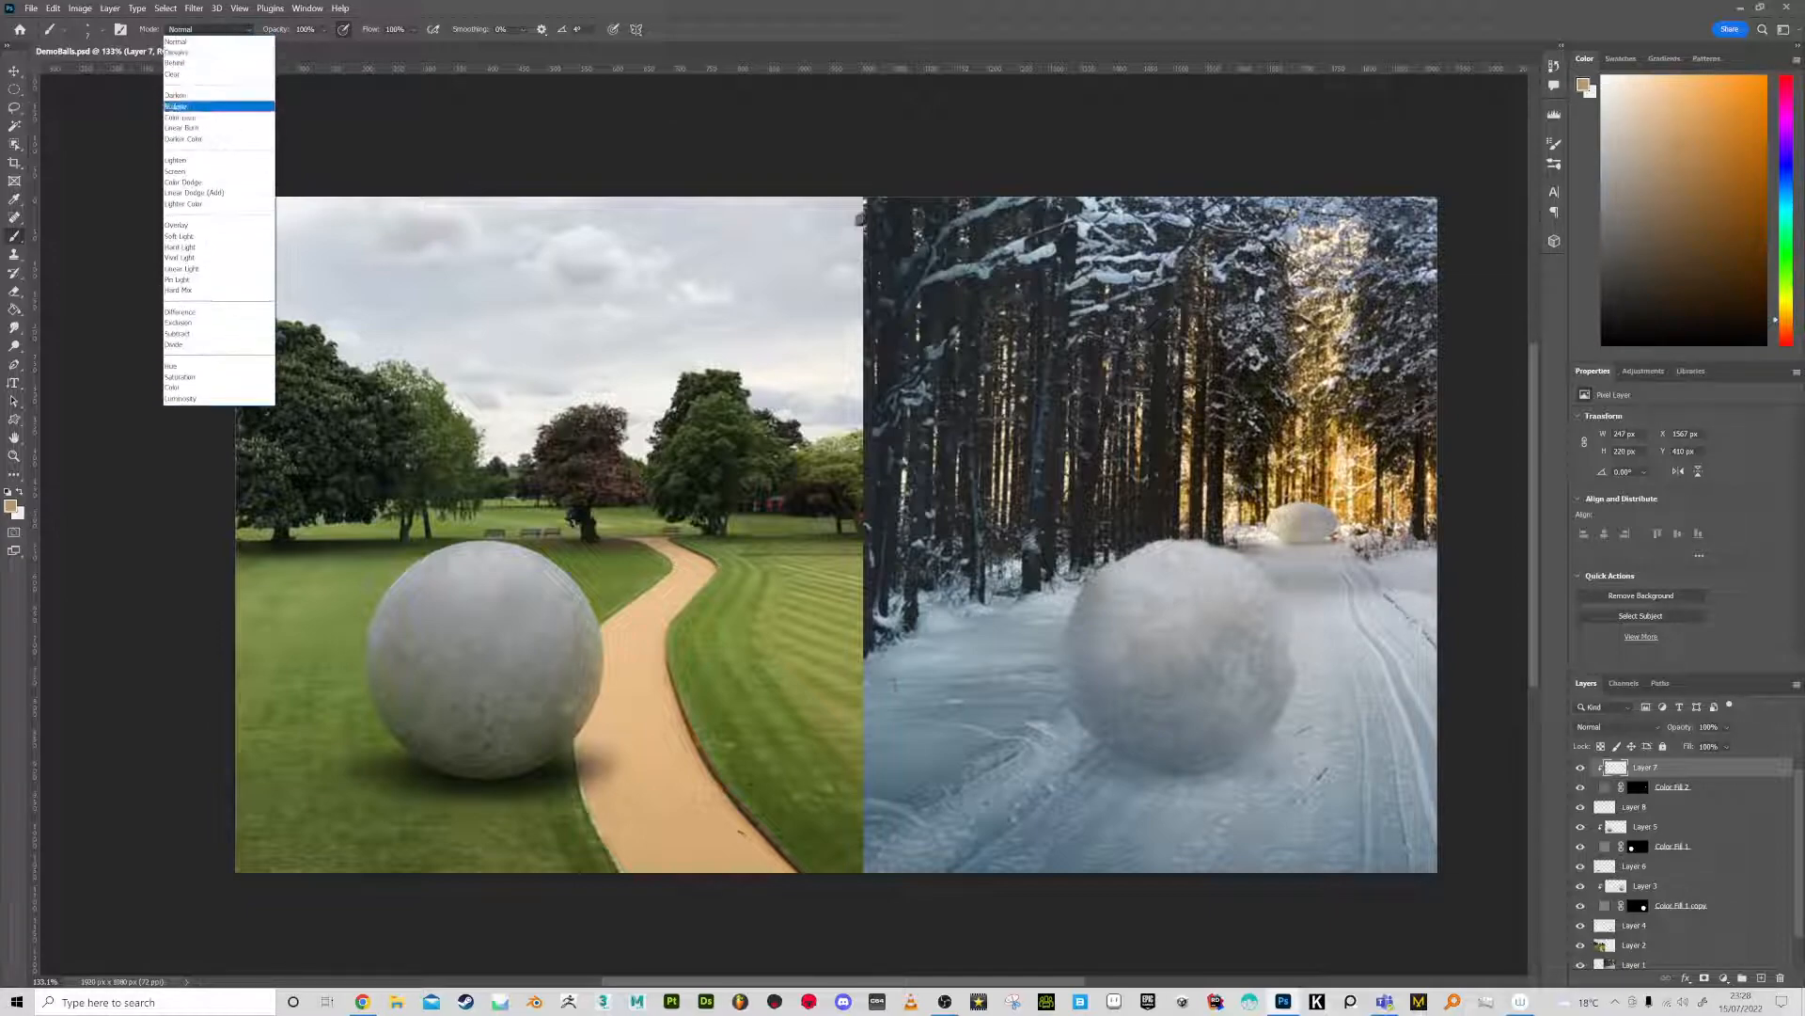
click(207, 188)
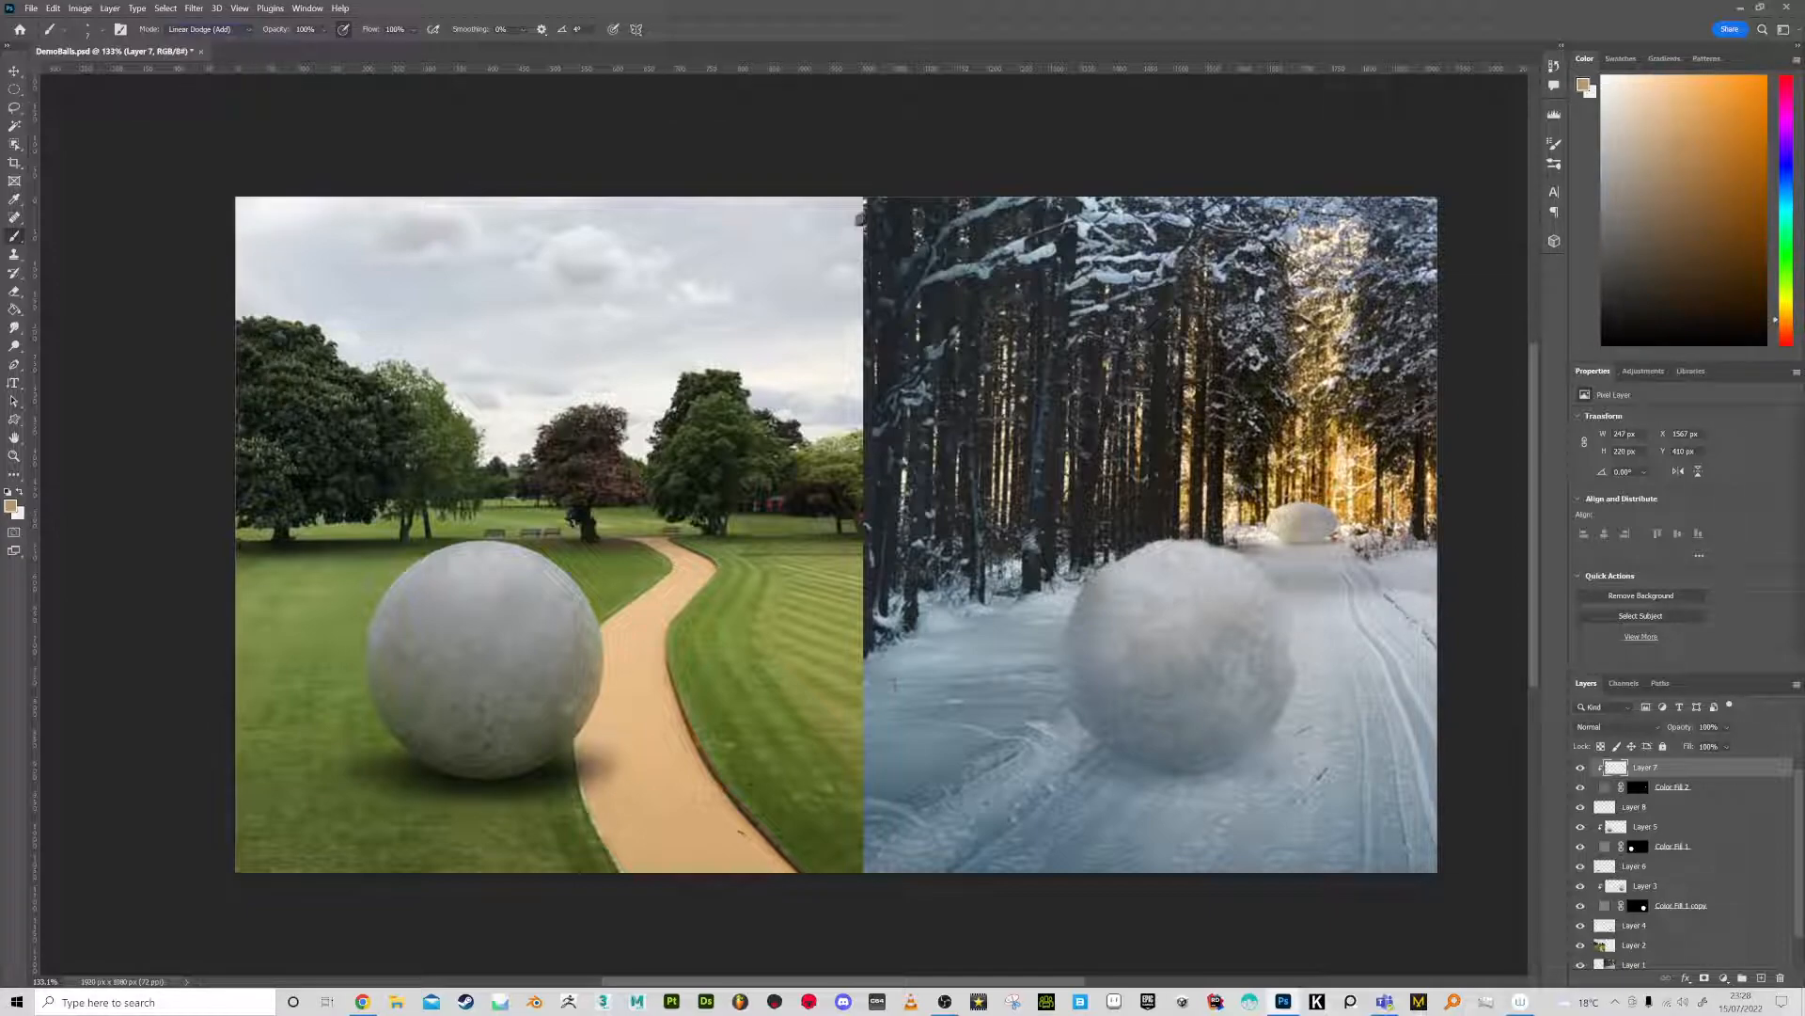